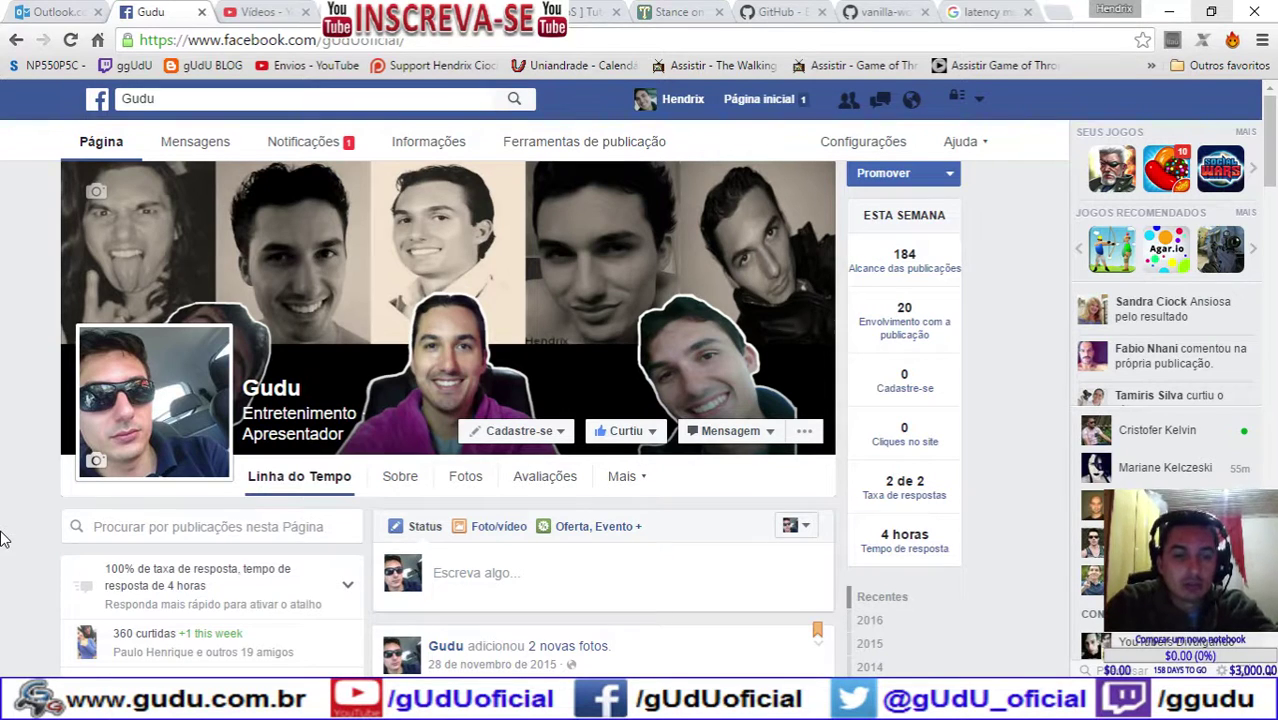
Step: Switch to YouTube and view the gUdU Oficial channel page
{"action": "left_click", "coordinate": [279, 8]}
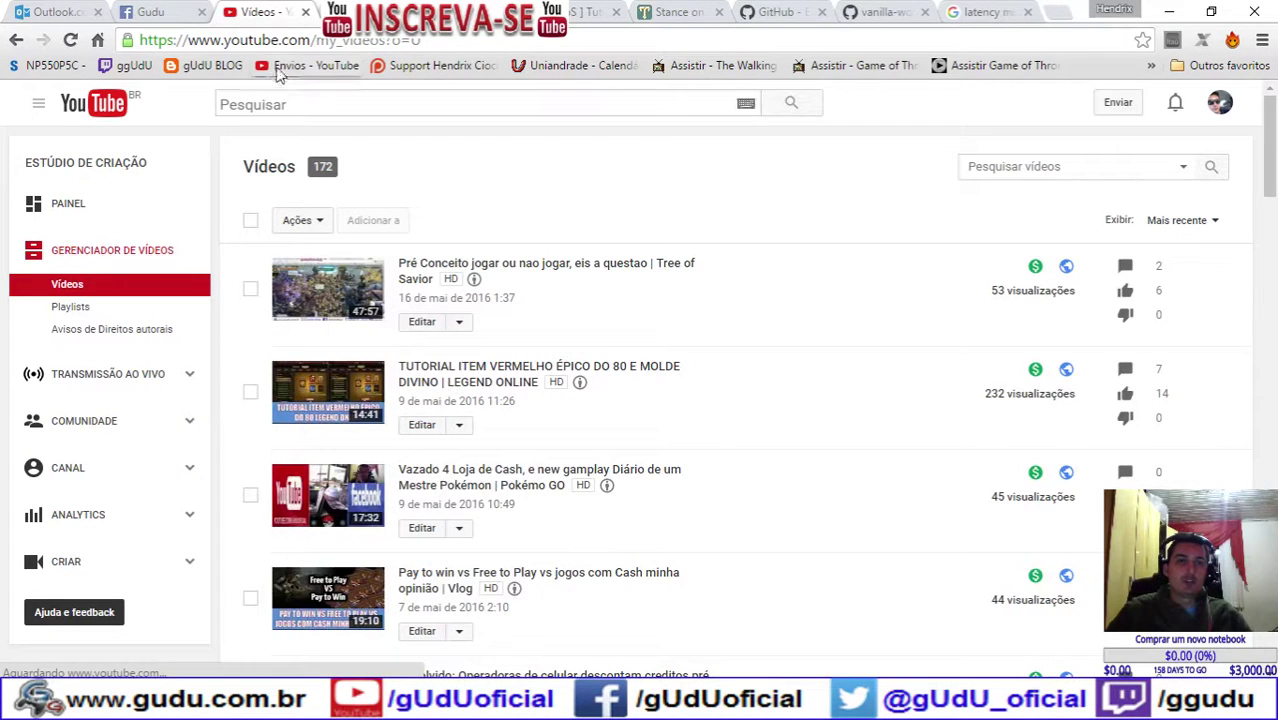
{"action": "left_click", "coordinate": [287, 67]}
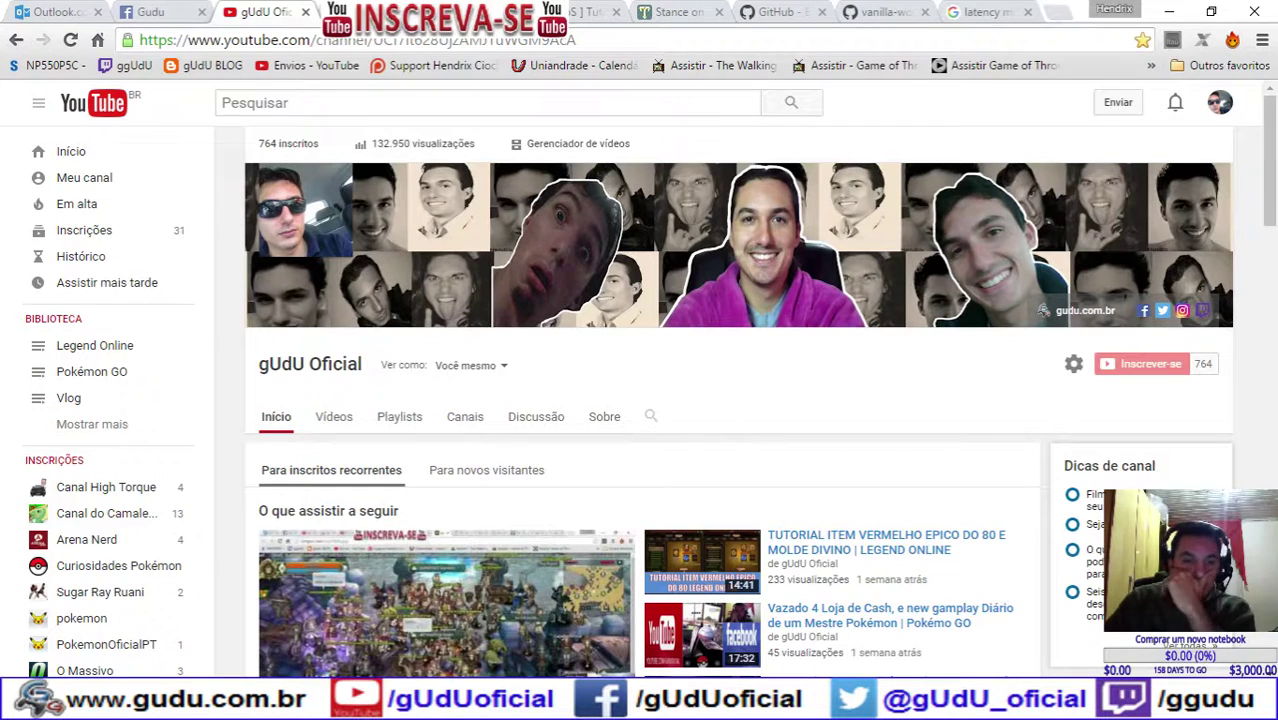
Step: Switch to Steam and display the local files options in the properties of Tree of Savior (English Ver.)
{"action": "key", "text": "alt+Tab"}
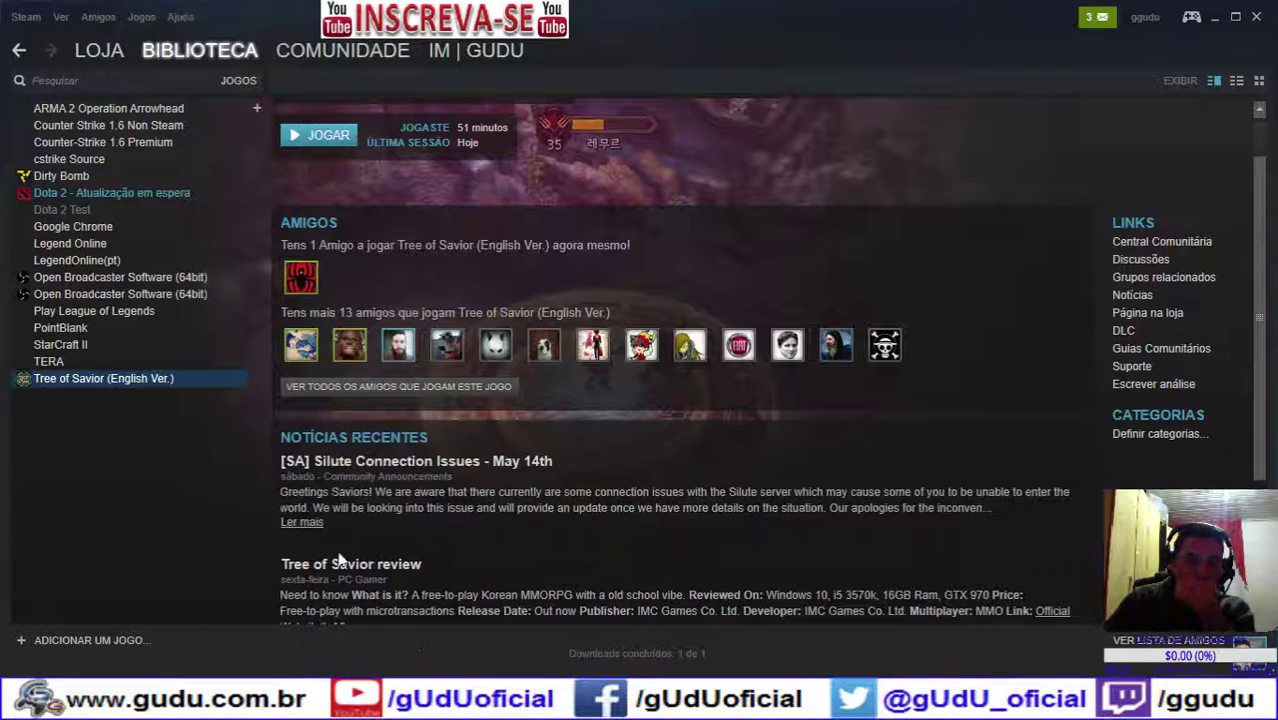
{"action": "right_click", "coordinate": [142, 378]}
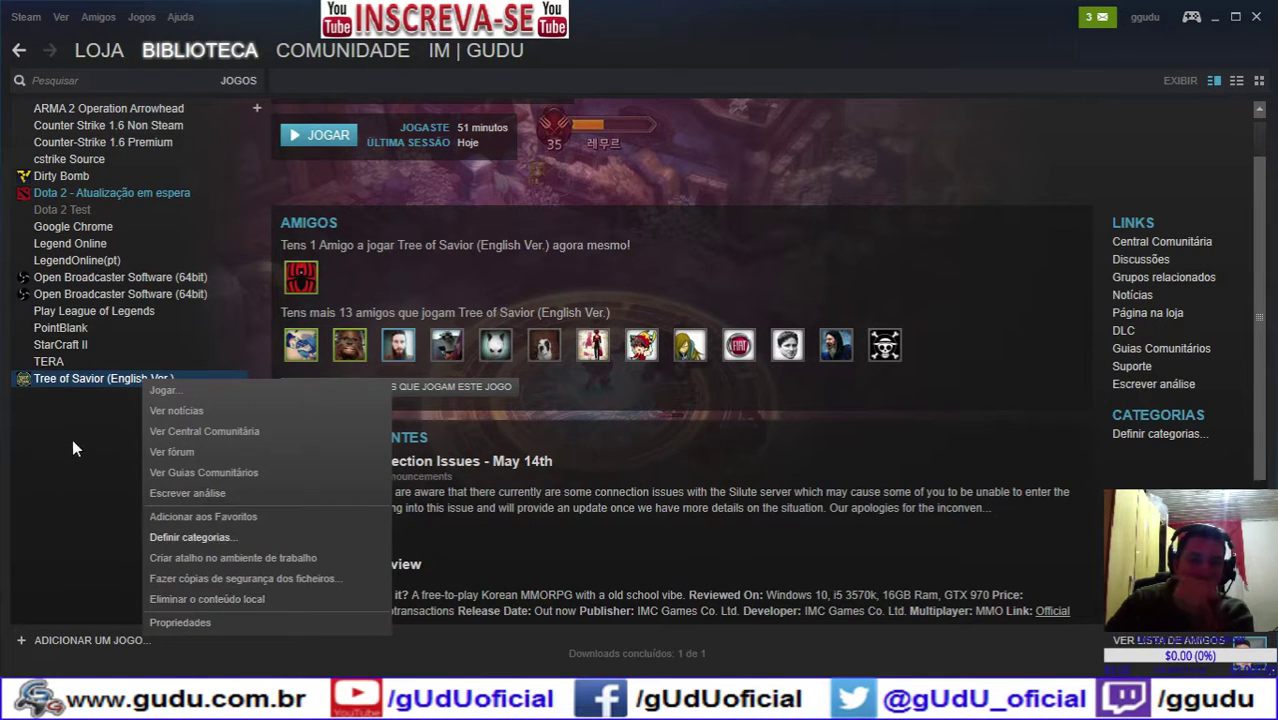
{"action": "right_click", "coordinate": [72, 378]}
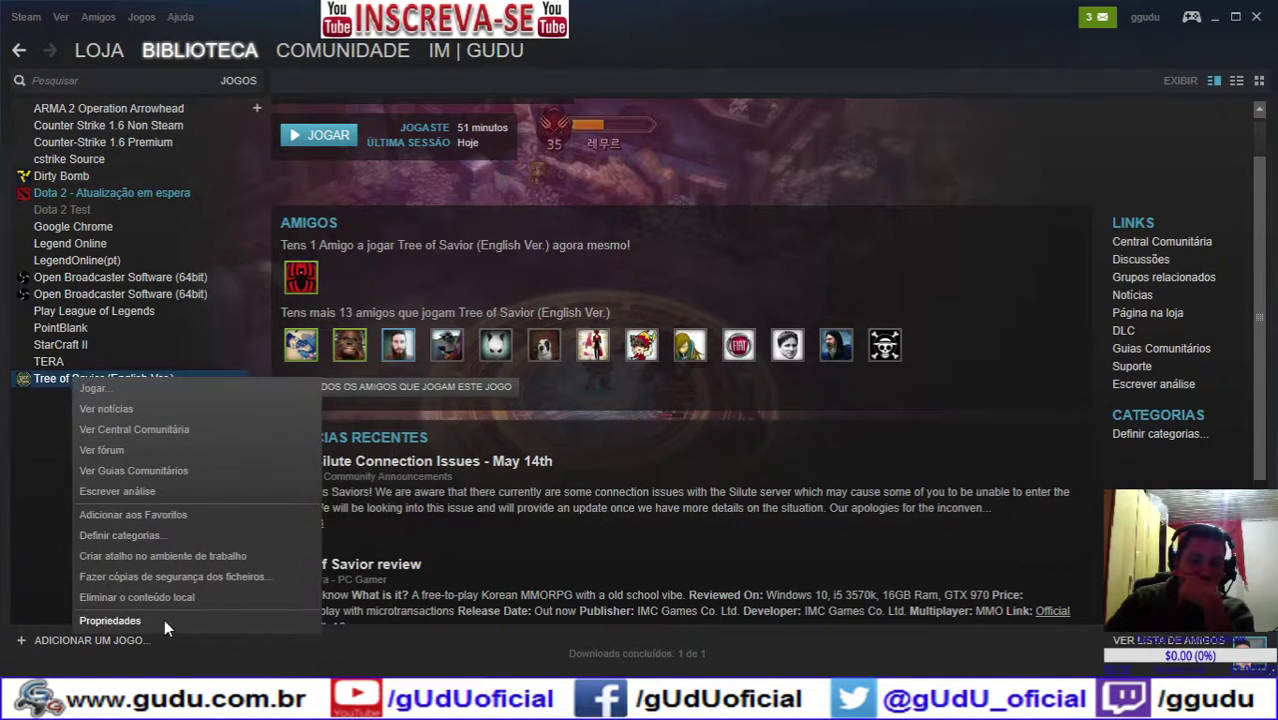
{"action": "left_click", "coordinate": [110, 620]}
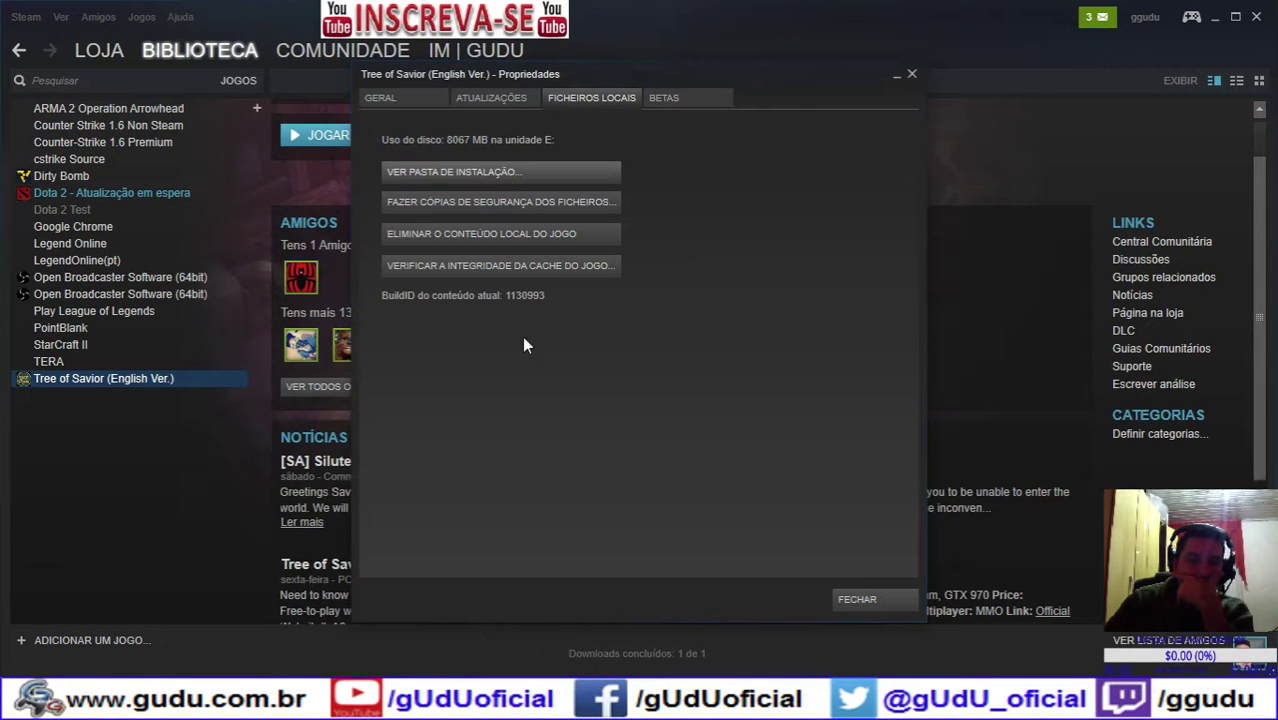
{"action": "left_click", "coordinate": [384, 96]}
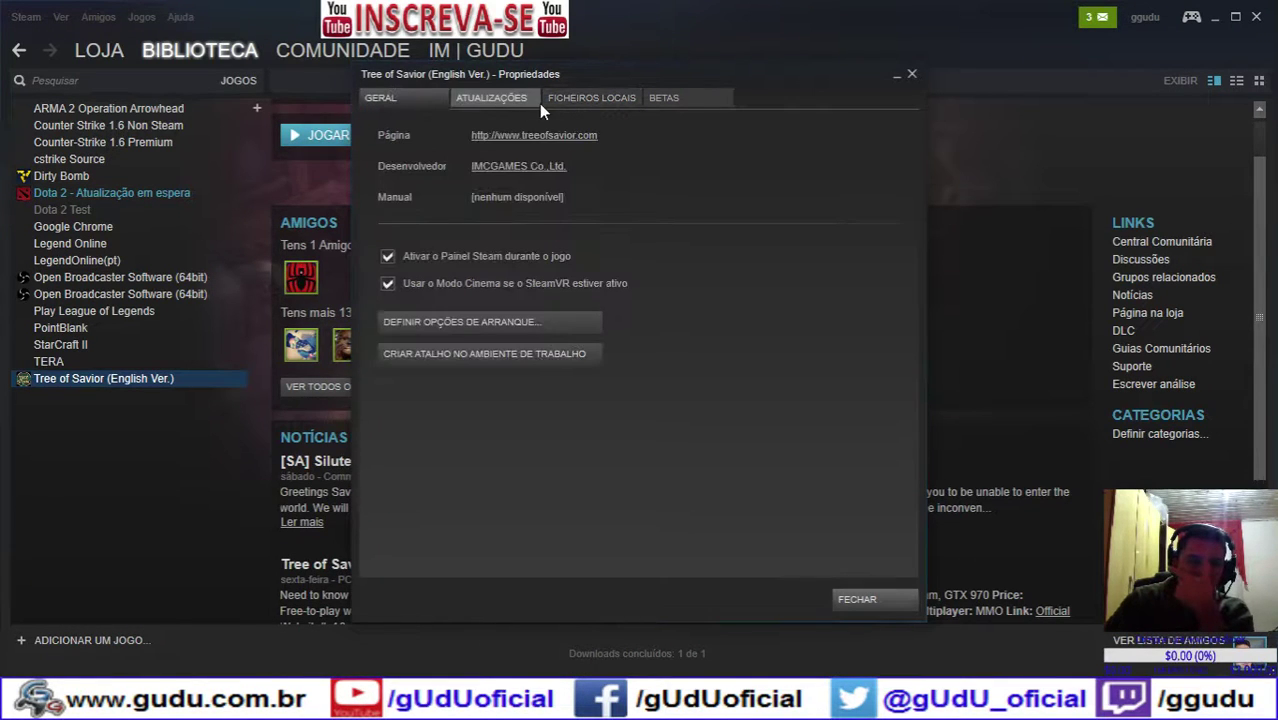
{"action": "left_click", "coordinate": [585, 97]}
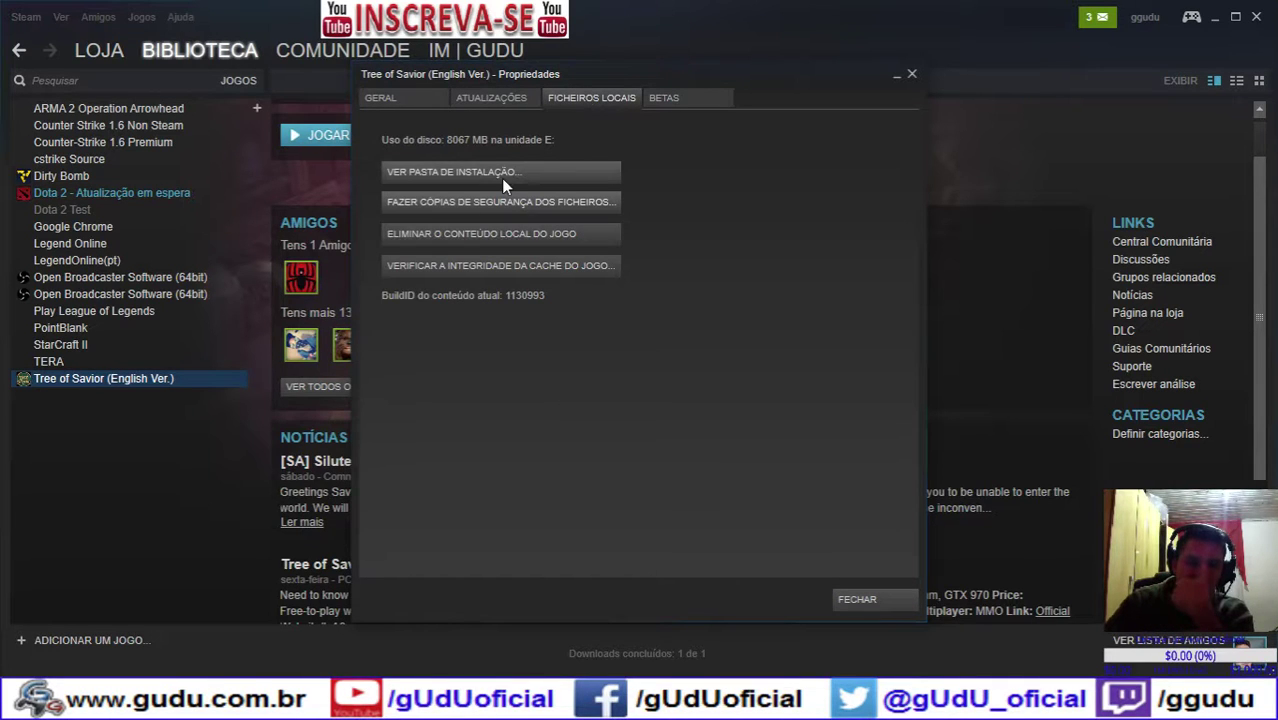
Step: Switch to the File Explorer window showing the release folder and go up to its parent TreeOfSavior folder
{"action": "mouse_move", "coordinate": [308, 700]}
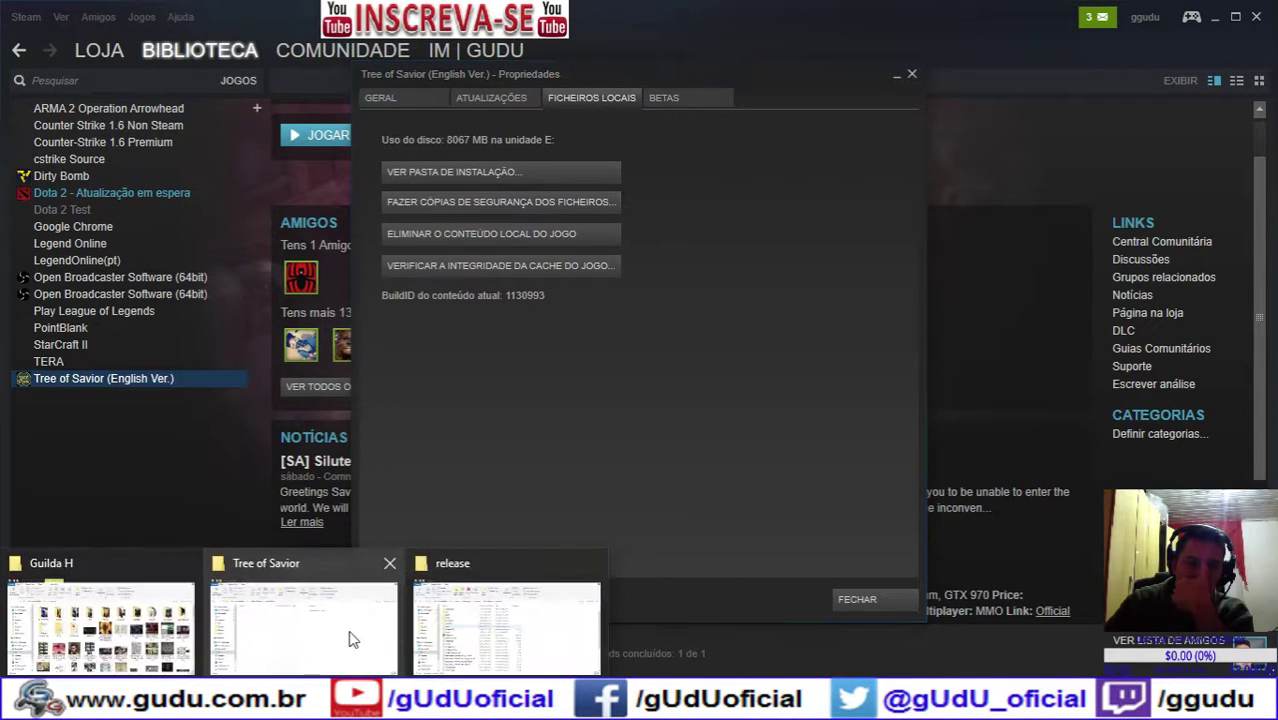
{"action": "left_click", "coordinate": [478, 601]}
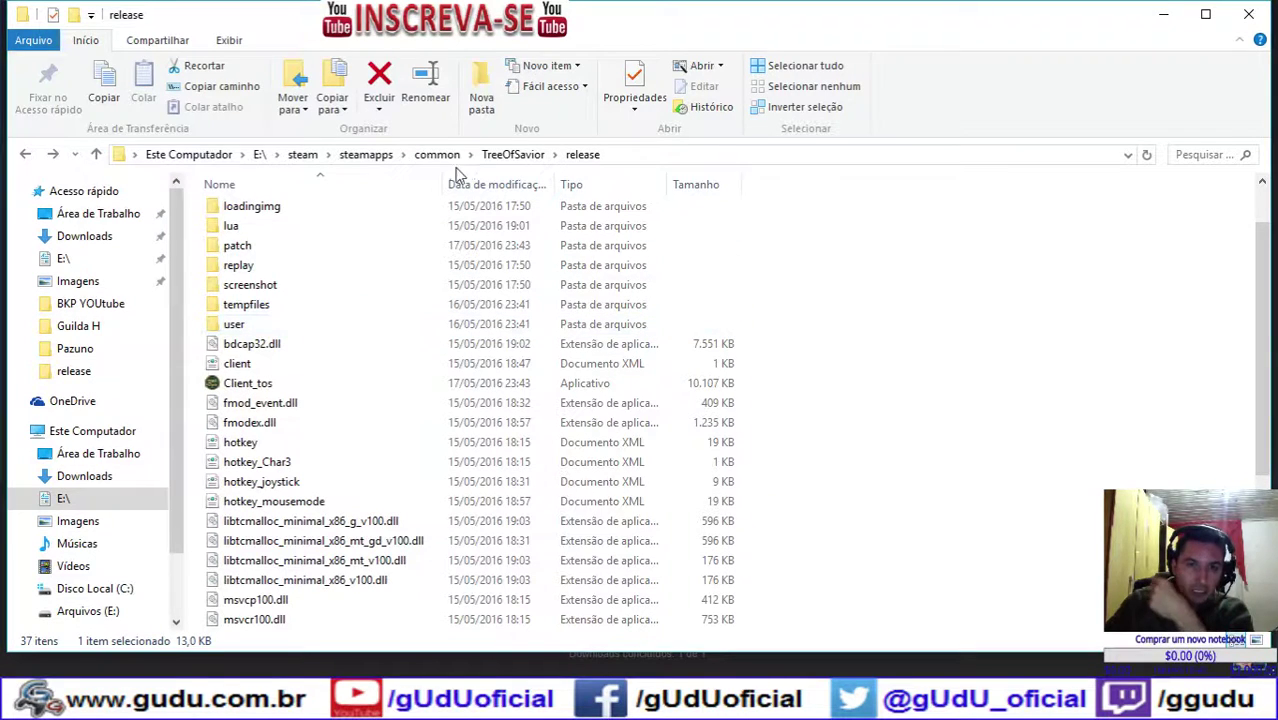
{"action": "left_click", "coordinate": [661, 155]}
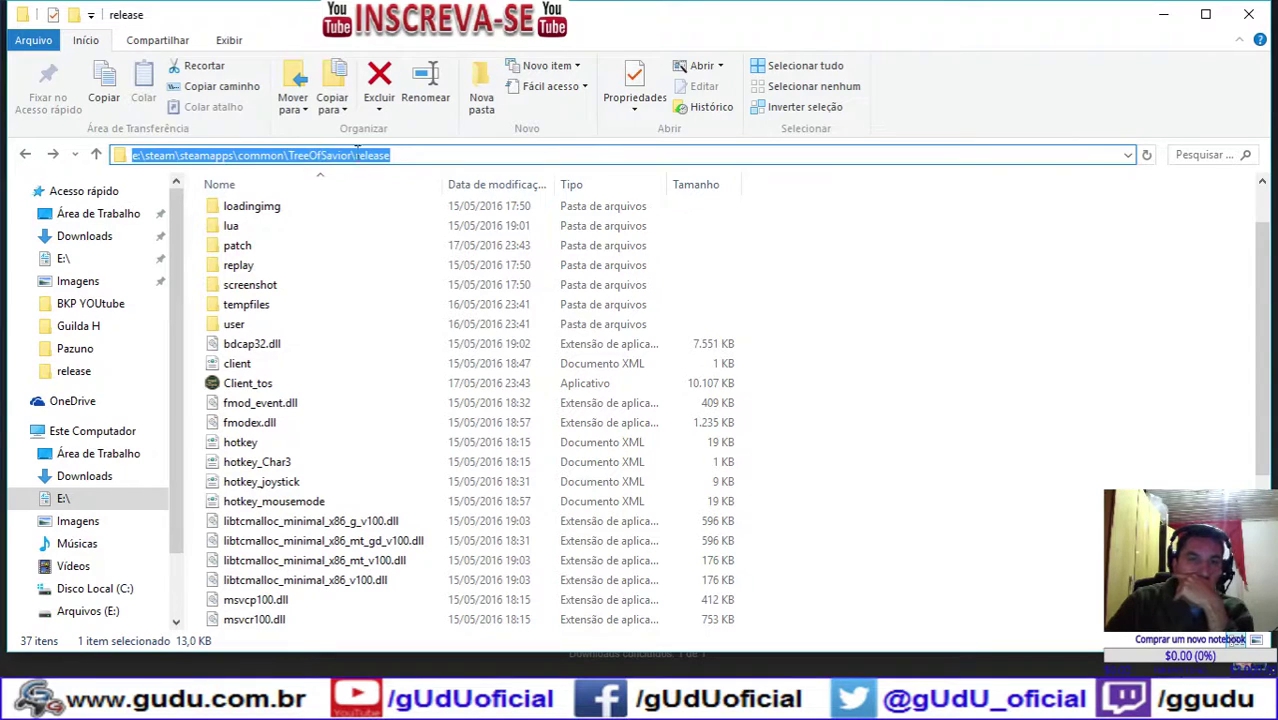
{"action": "key", "text": "Escape"}
{"action": "left_click", "coordinate": [486, 155]}
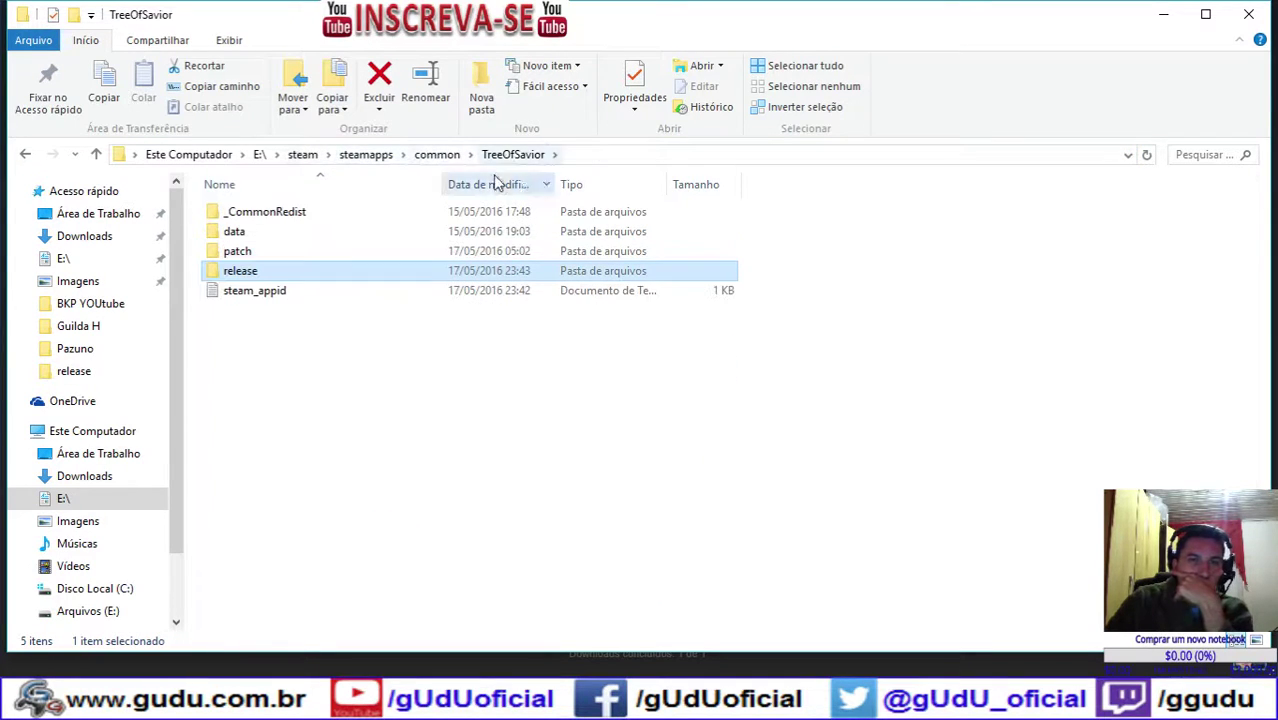
Step: Look through the data, patch and _CommonRedist folders inside TreeOfSavior, returning to the TreeOfSavior folder
{"action": "double_click", "coordinate": [270, 237]}
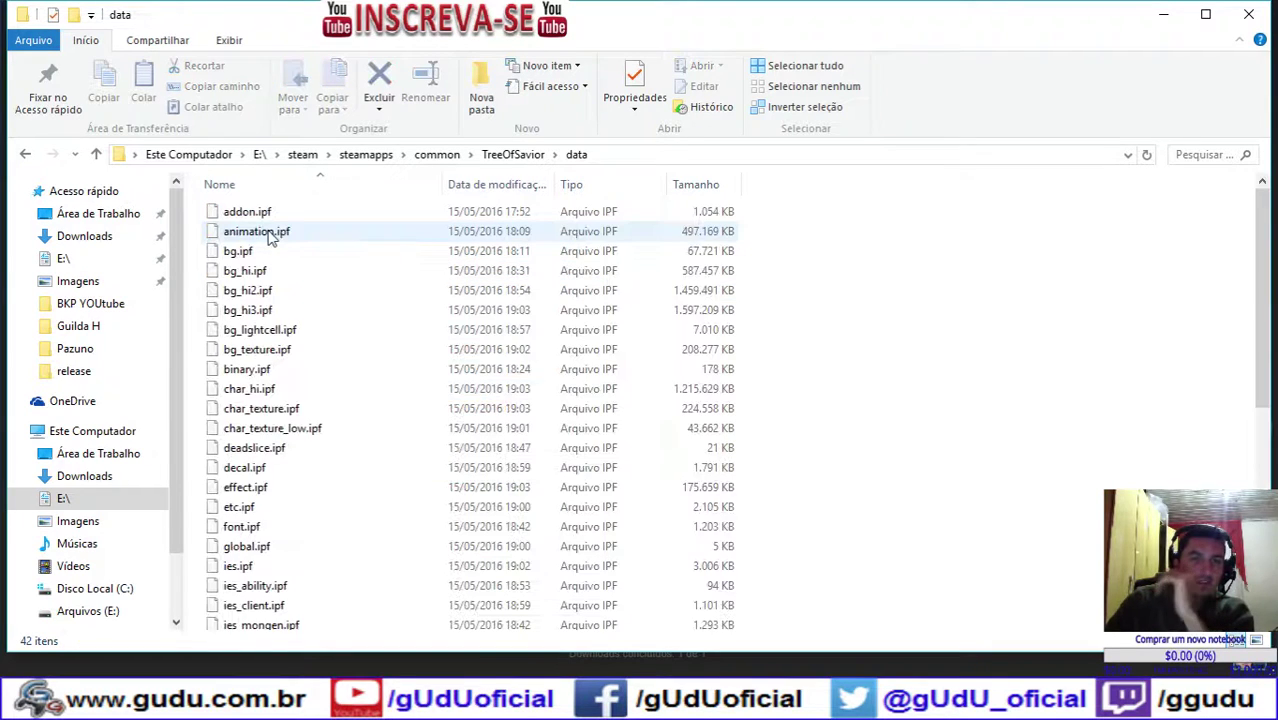
{"action": "scroll", "coordinate": [285, 240], "scroll_direction": "down", "scroll_amount": 7}
{"action": "key", "text": "BackSpace"}
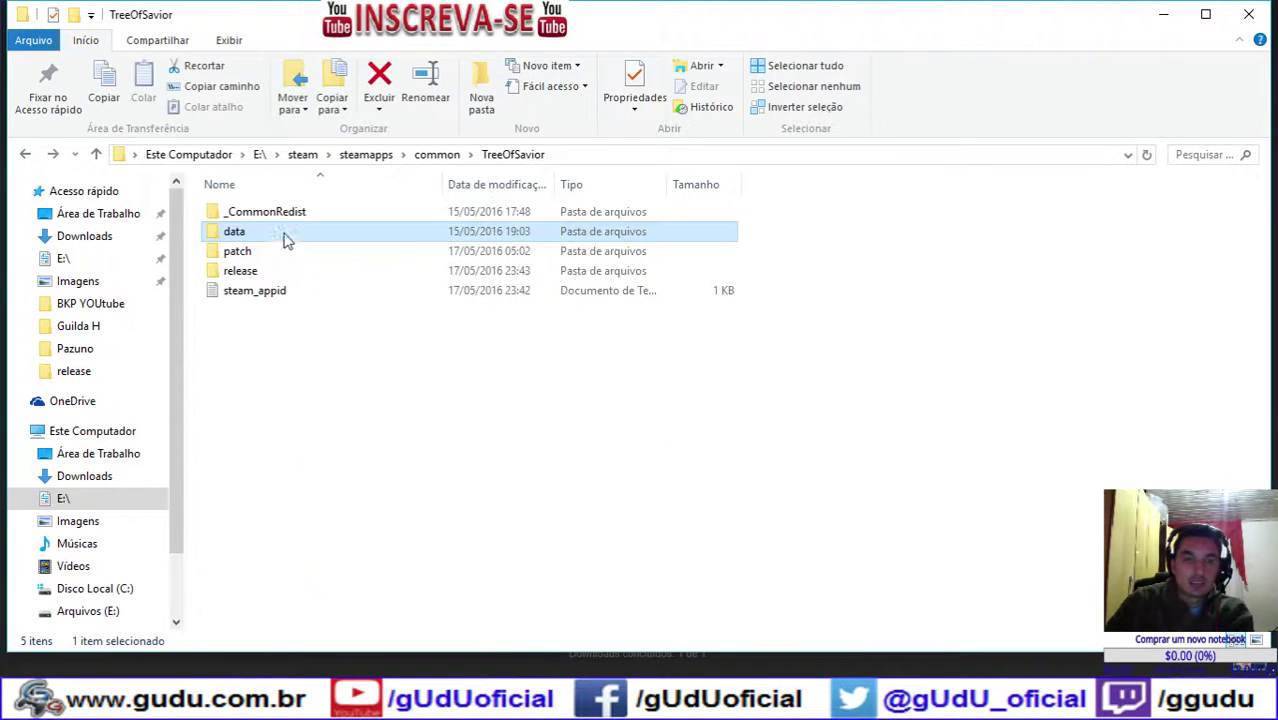
{"action": "double_click", "coordinate": [272, 254]}
{"action": "key", "text": "BackSpace"}
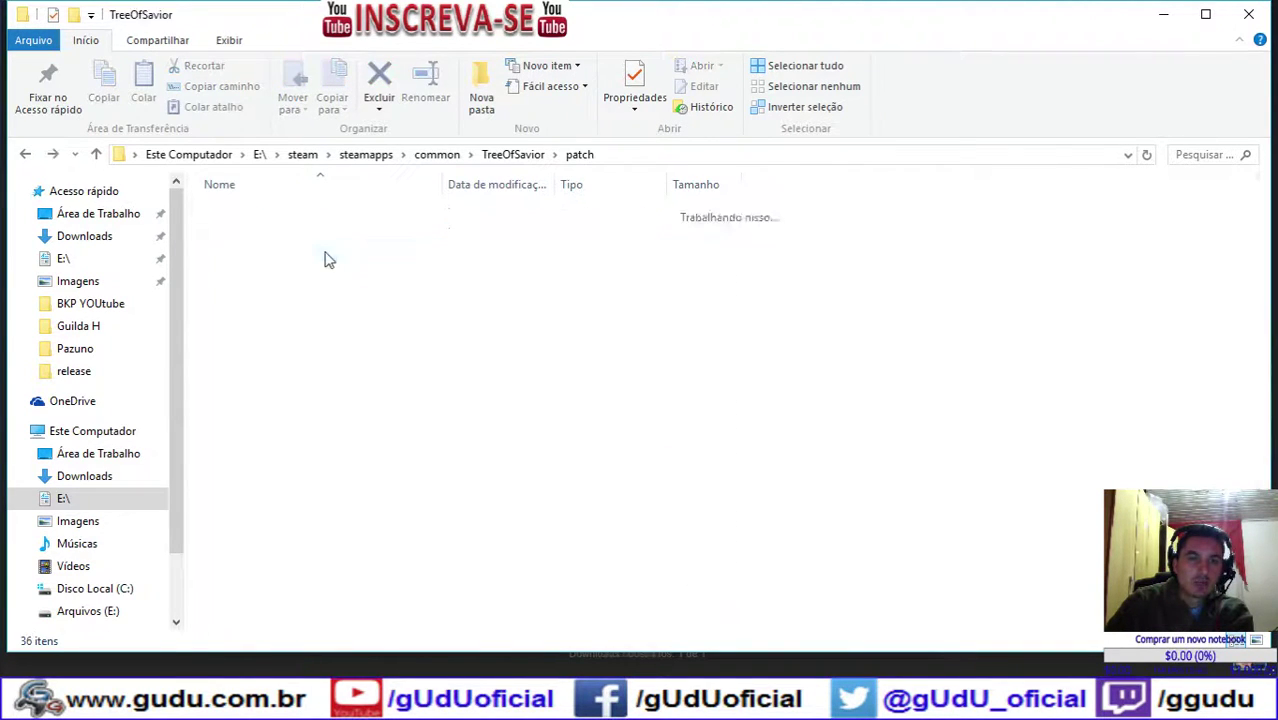
{"action": "double_click", "coordinate": [286, 212]}
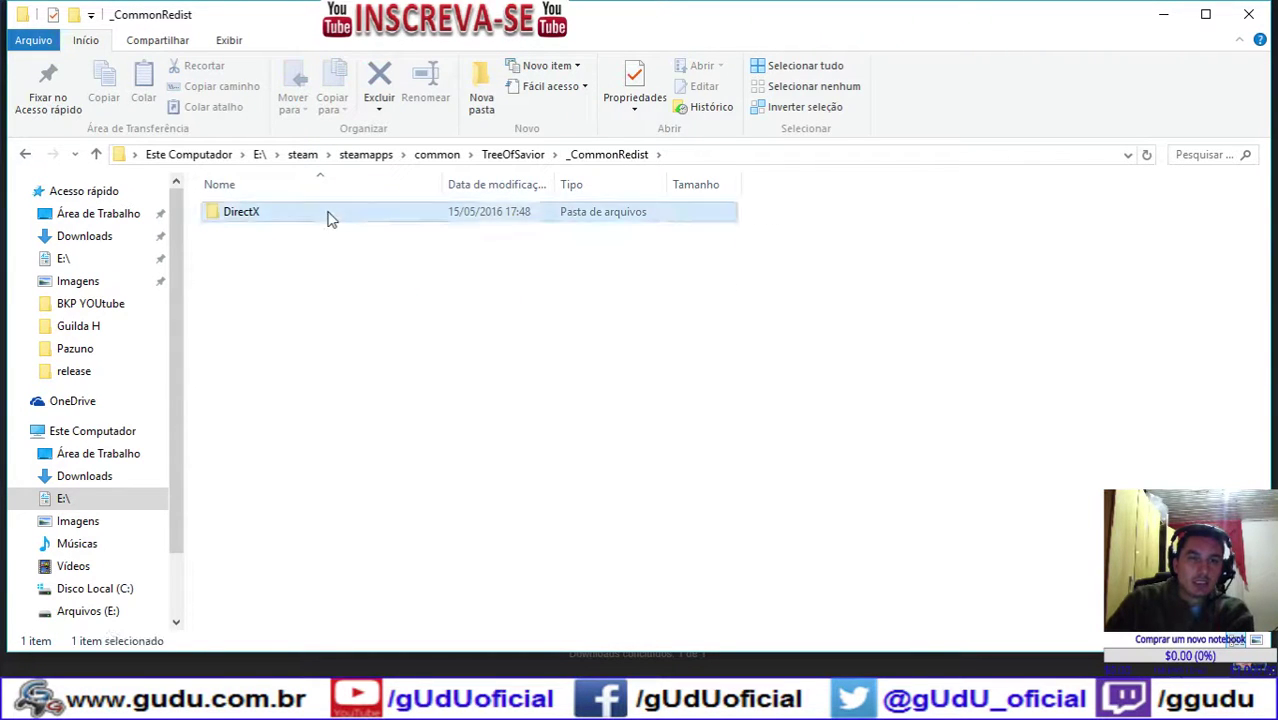
{"action": "double_click", "coordinate": [328, 214]}
{"action": "double_click", "coordinate": [405, 222]}
{"action": "key", "text": "BackSpace"}
{"action": "key", "text": "BackSpace"}
{"action": "key", "text": "BackSpace"}
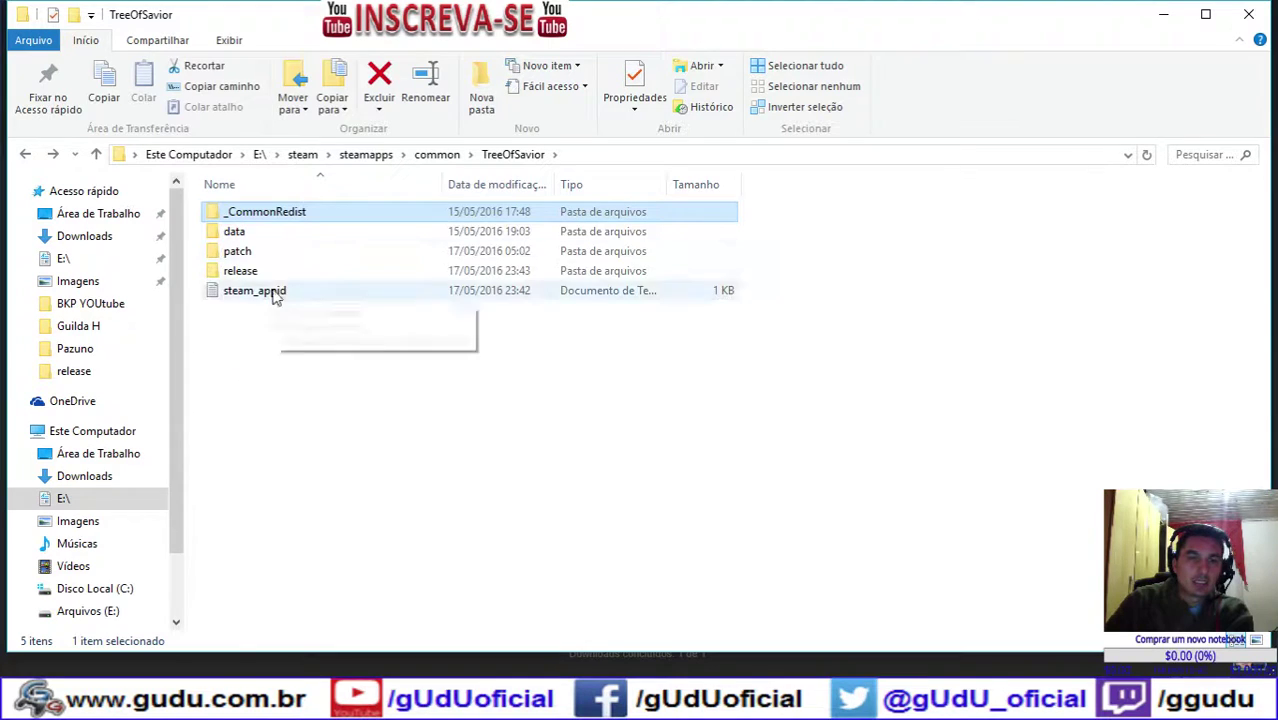
Step: Navigate from the common folder through TreeOfSavior, release and languageData to the English folder
{"action": "left_click", "coordinate": [440, 157]}
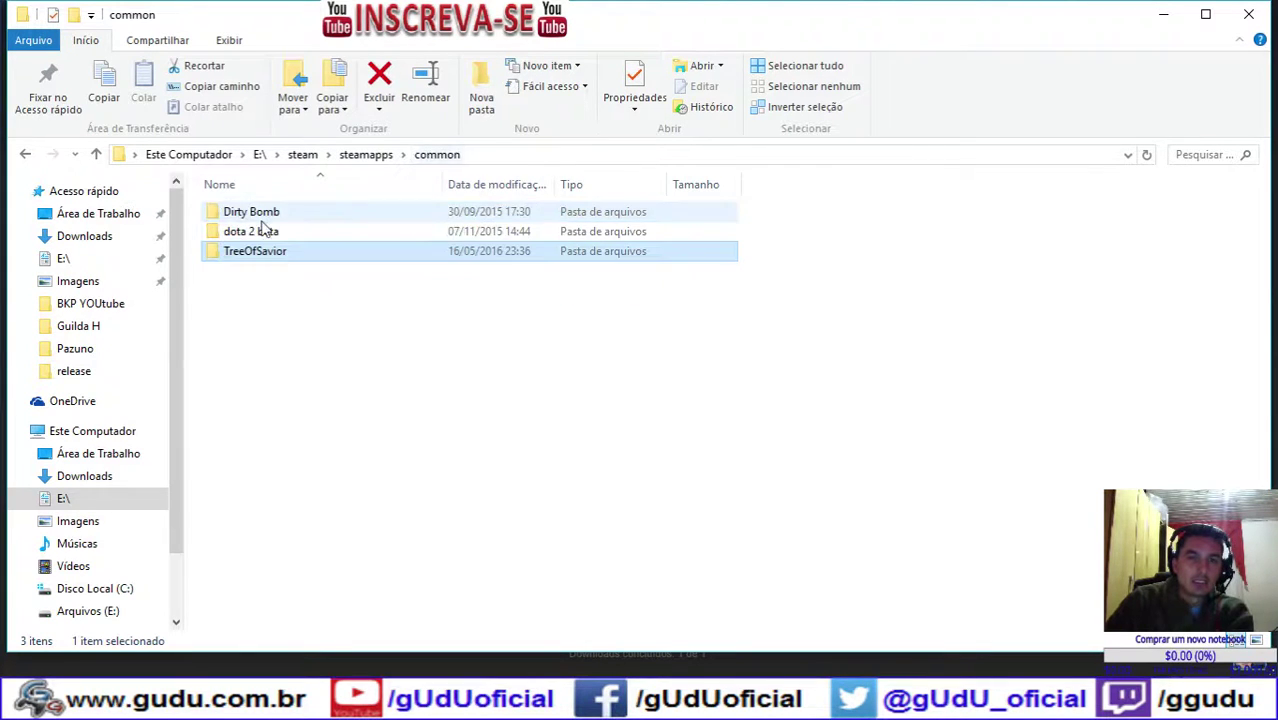
{"action": "double_click", "coordinate": [280, 254]}
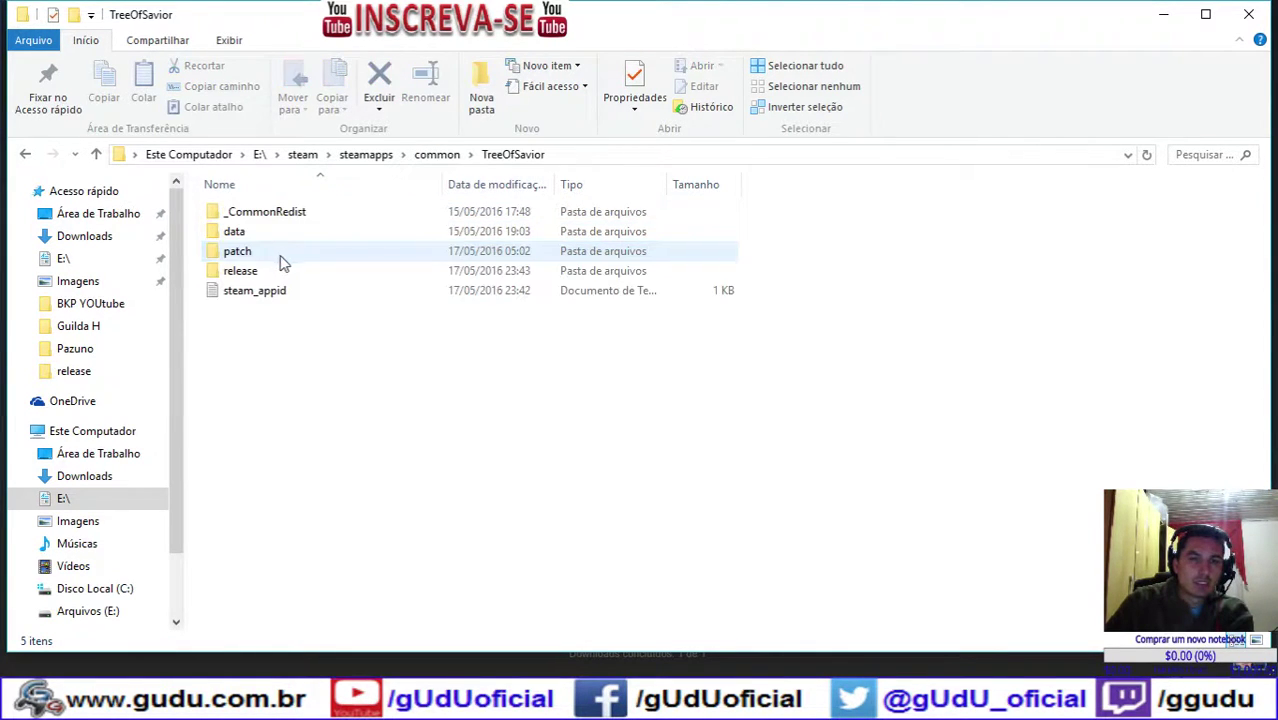
{"action": "double_click", "coordinate": [258, 271]}
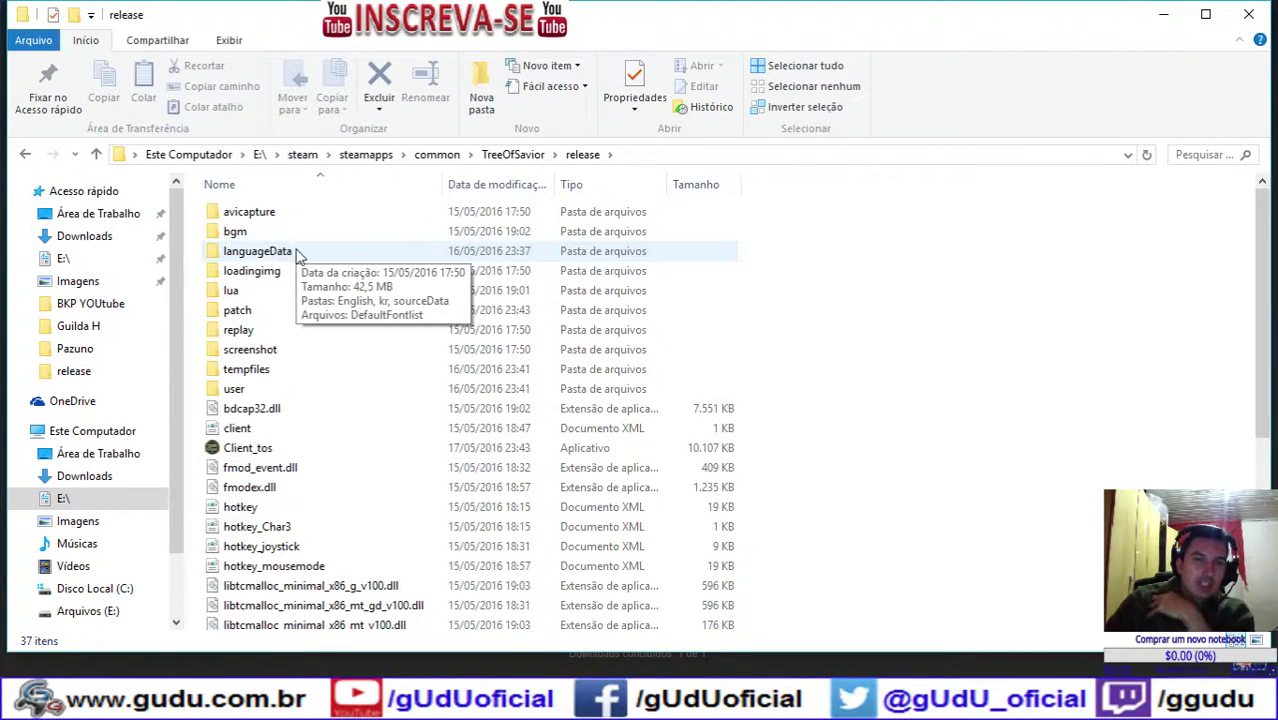
{"action": "double_click", "coordinate": [296, 253]}
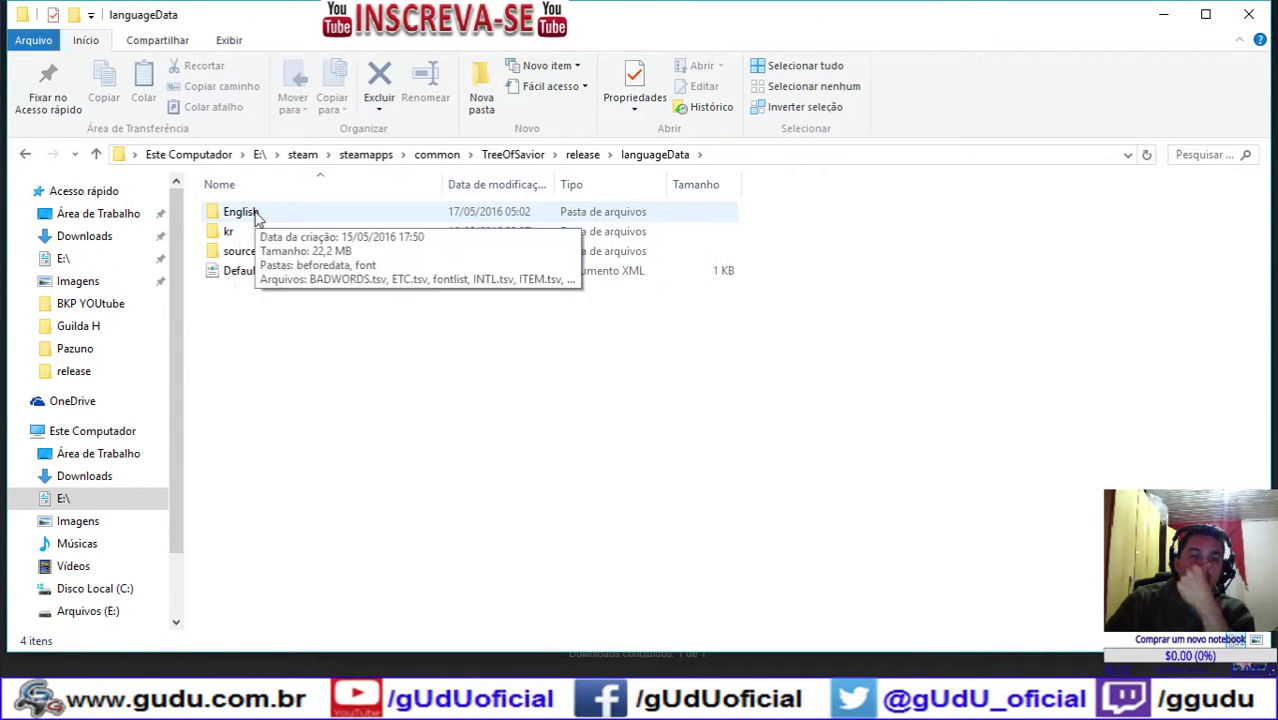
{"action": "double_click", "coordinate": [256, 219]}
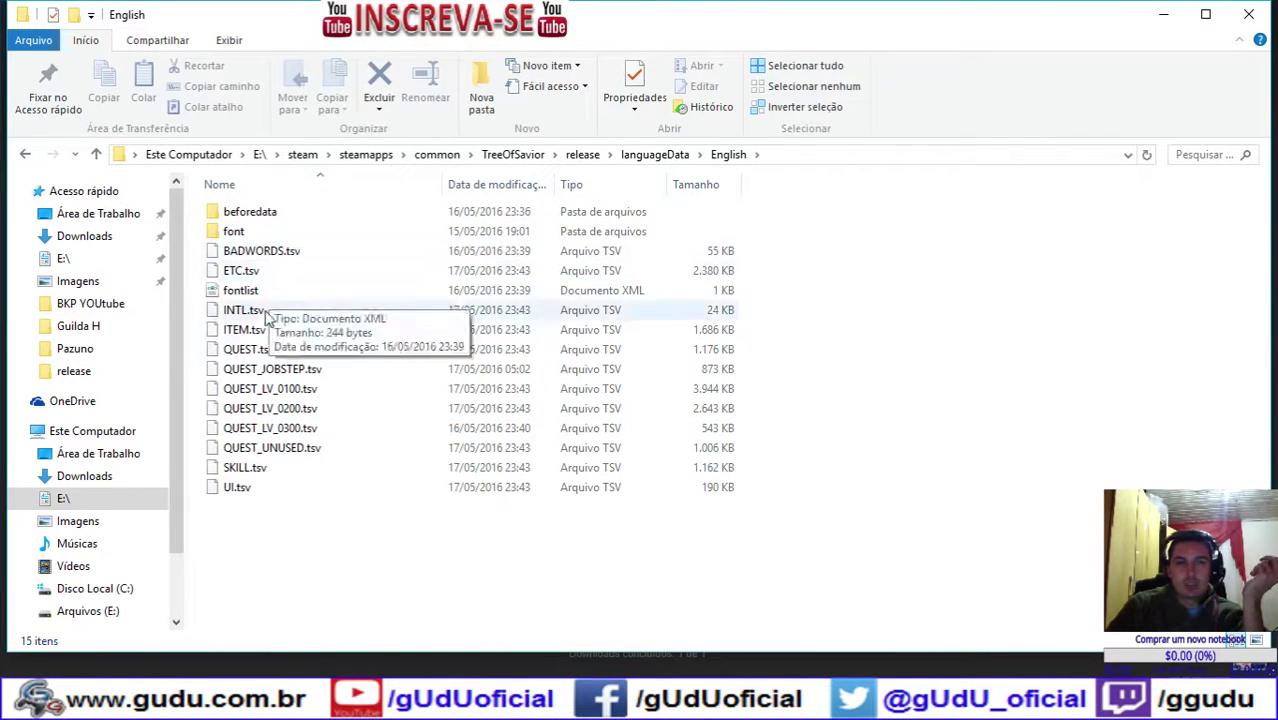
Step: Open BADWORDS.tsv for editing in Notepad and close it again
{"action": "right_click", "coordinate": [285, 256]}
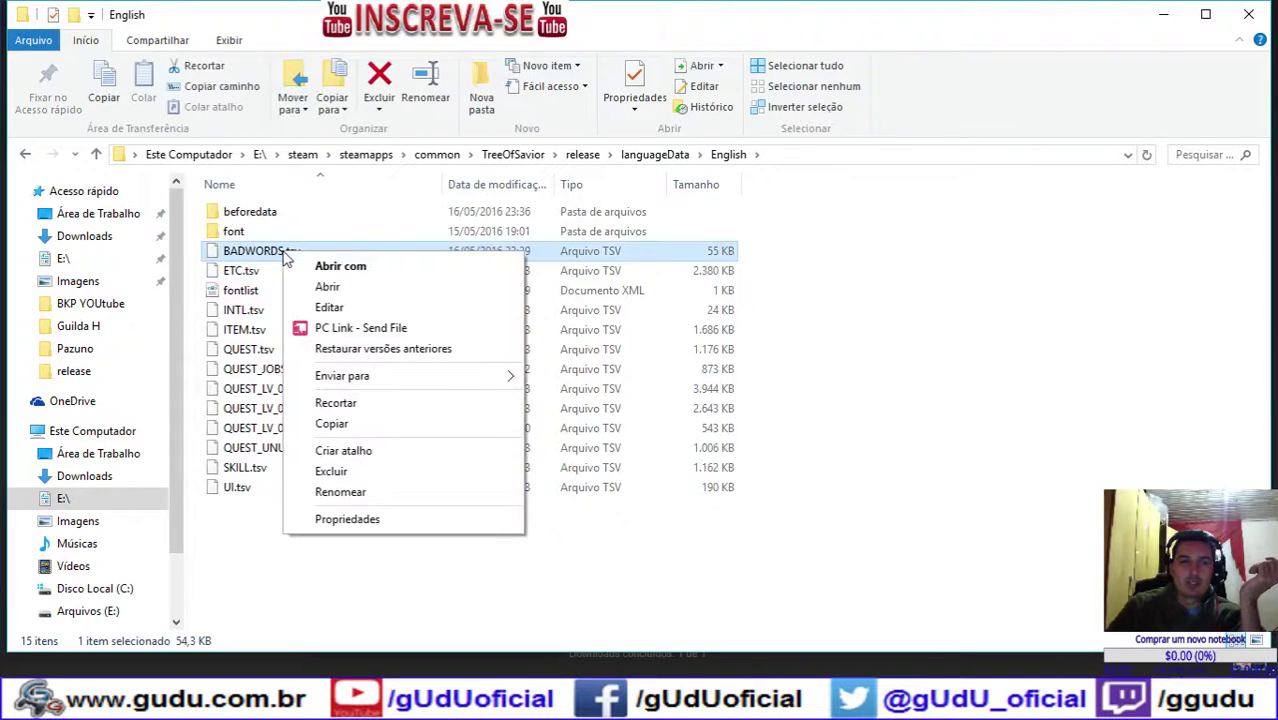
{"action": "left_click", "coordinate": [349, 306]}
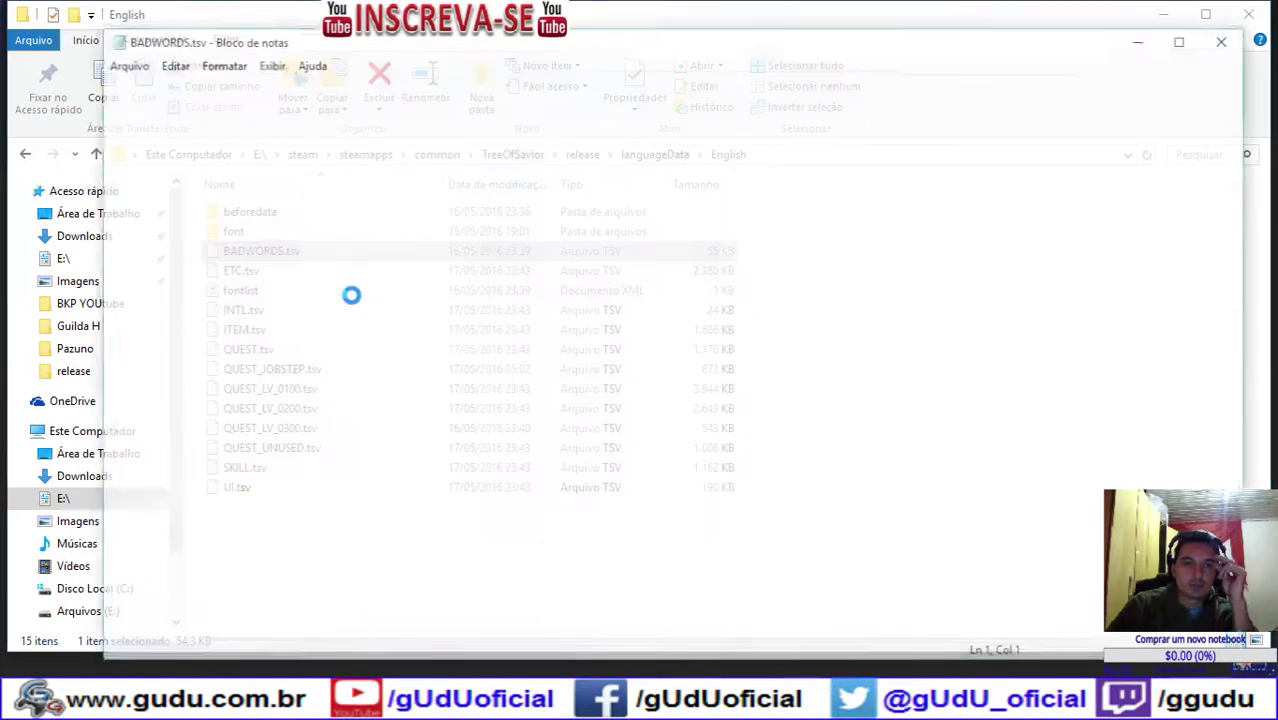
{"action": "left_click", "coordinate": [1230, 40]}
Step: Open BADWORDS.tsv with Notepad (Bloco de notas), without making it the default app for .tsv files
{"action": "right_click", "coordinate": [258, 253]}
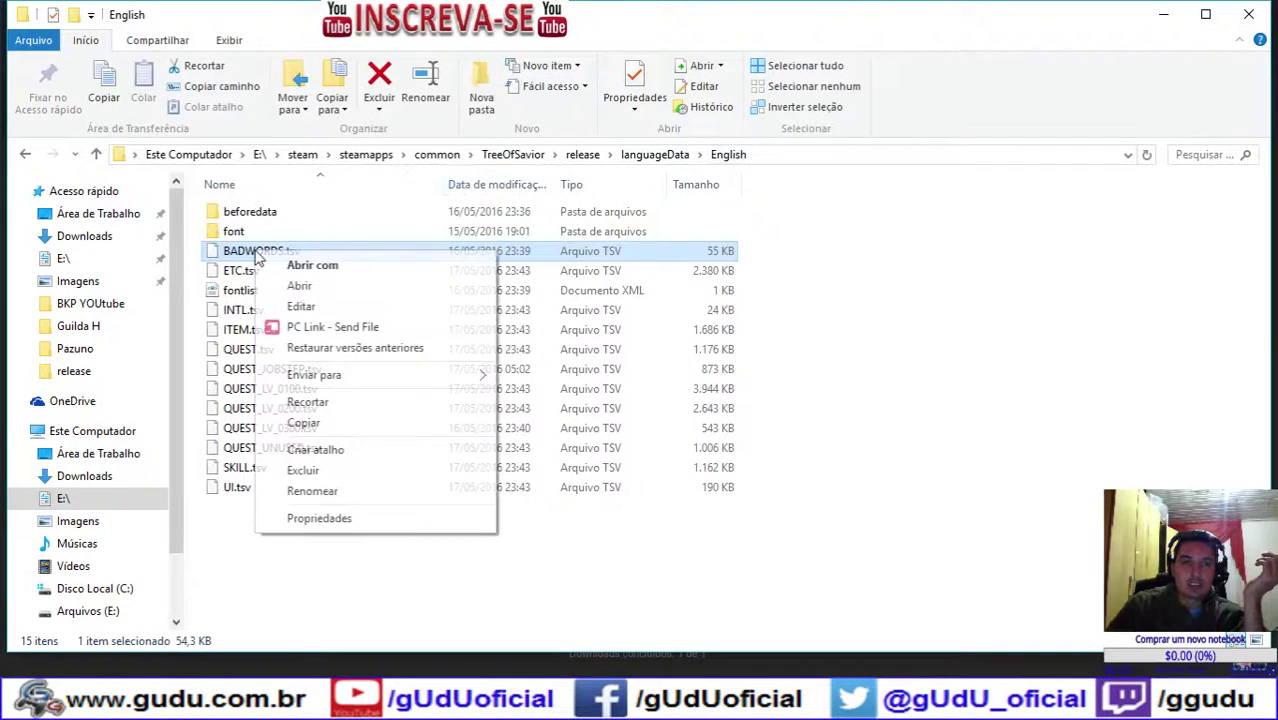
{"action": "left_click", "coordinate": [317, 264]}
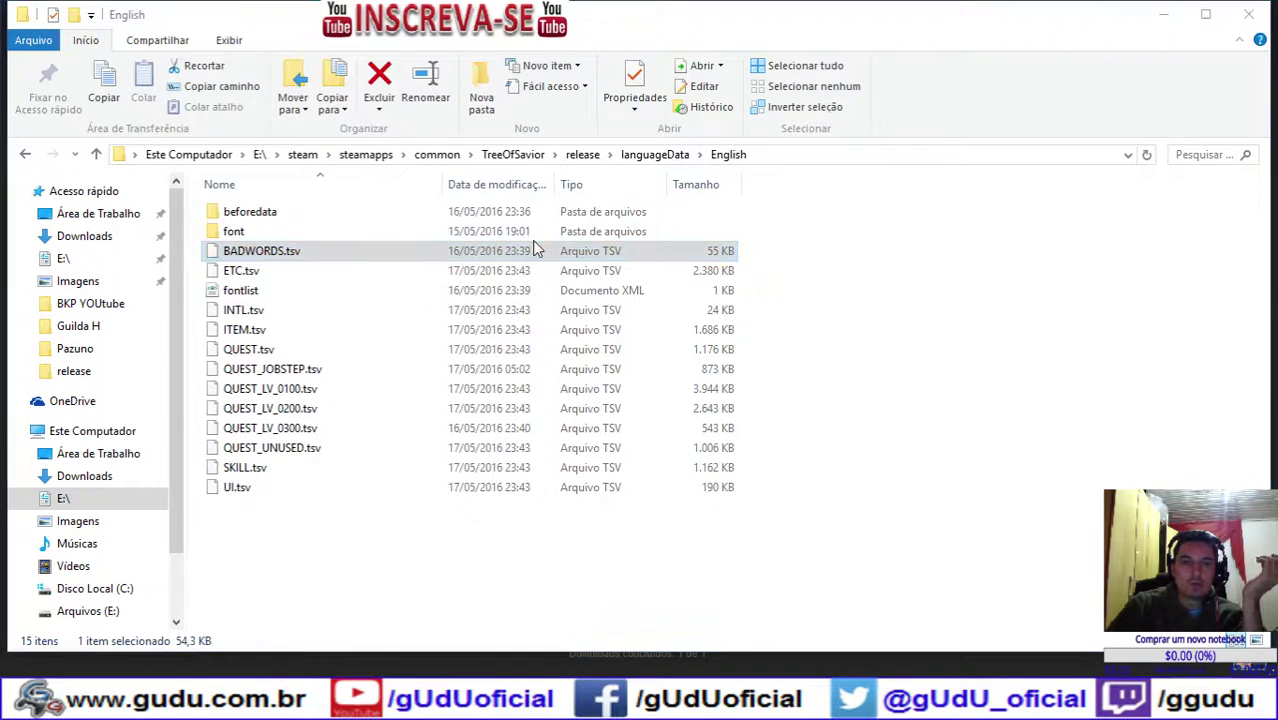
{"action": "left_click", "coordinate": [600, 262]}
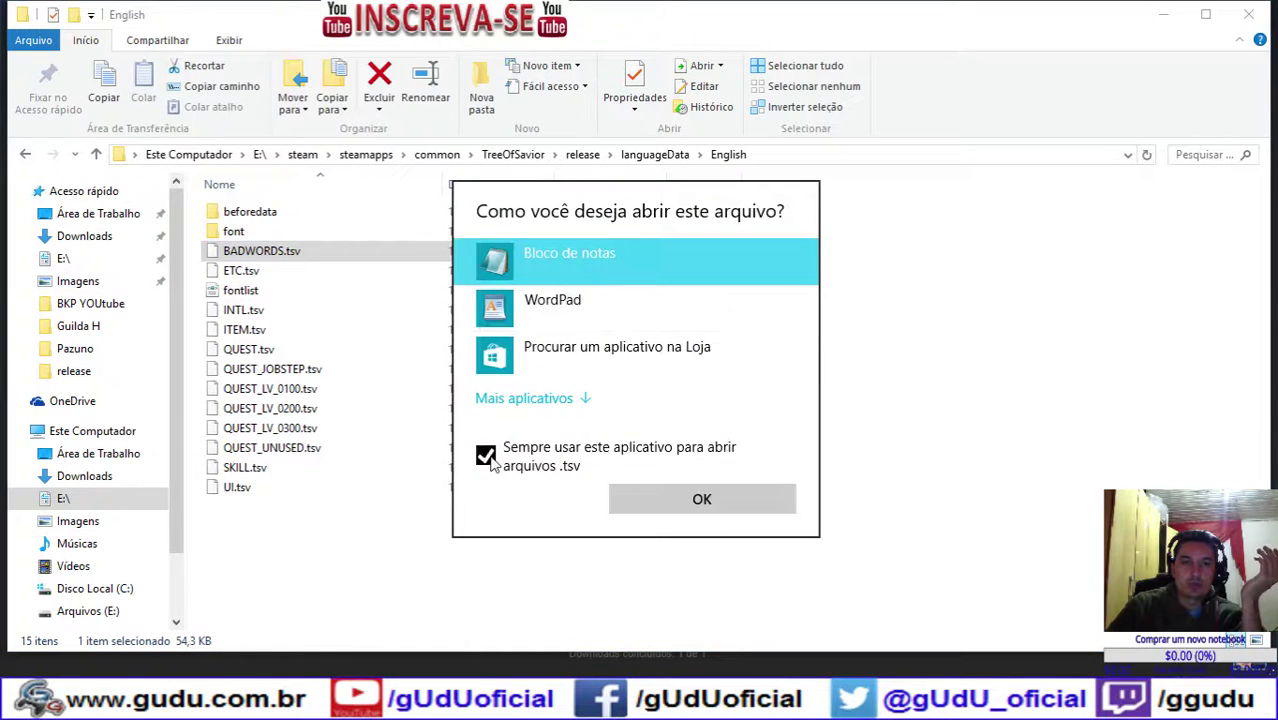
{"action": "left_click", "coordinate": [512, 466]}
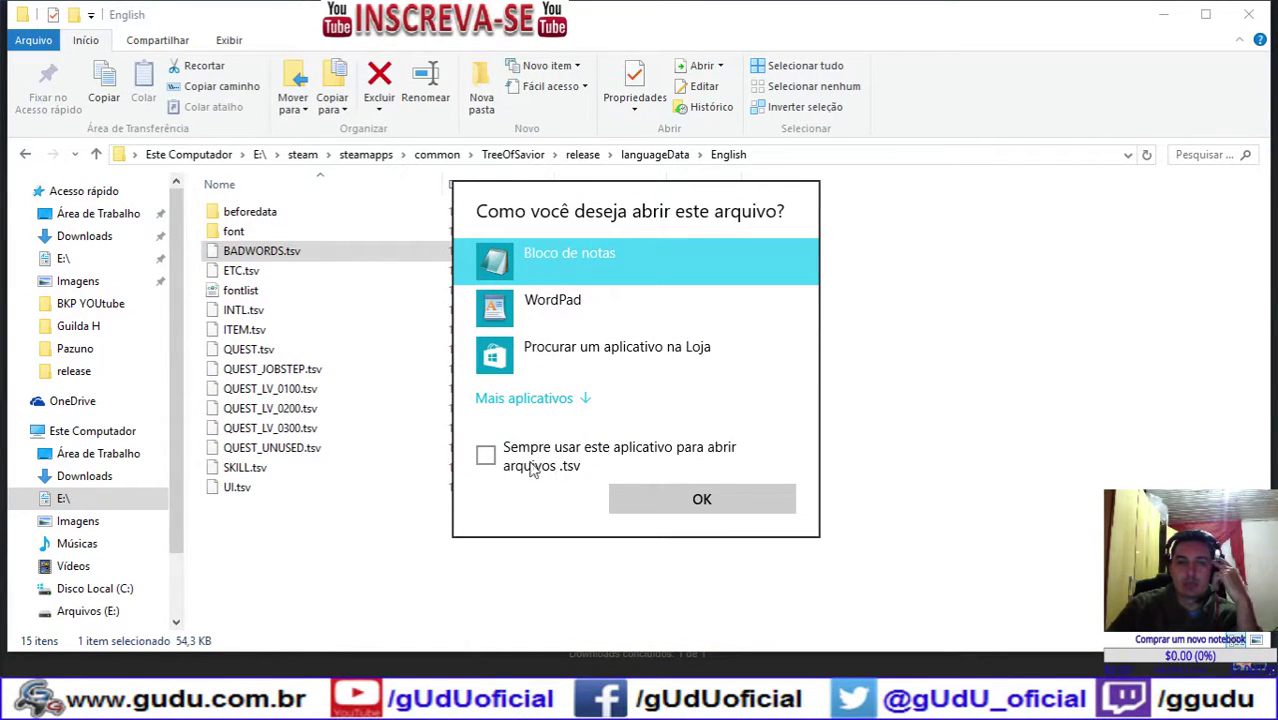
{"action": "left_click", "coordinate": [693, 502]}
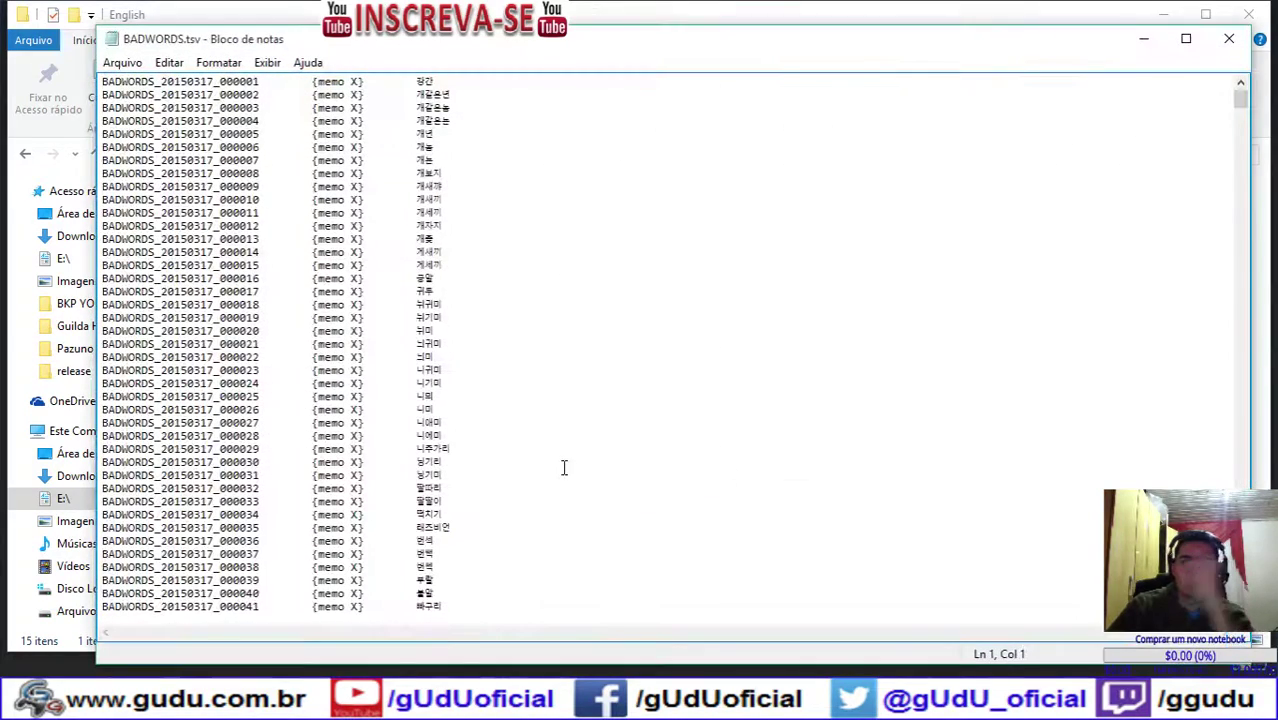
Step: Look through the entries in BADWORDS.tsv and select the Korean word of entry BADWORDS_20150317_000001
{"action": "scroll", "coordinate": [516, 405], "scroll_direction": "down", "scroll_amount": 20}
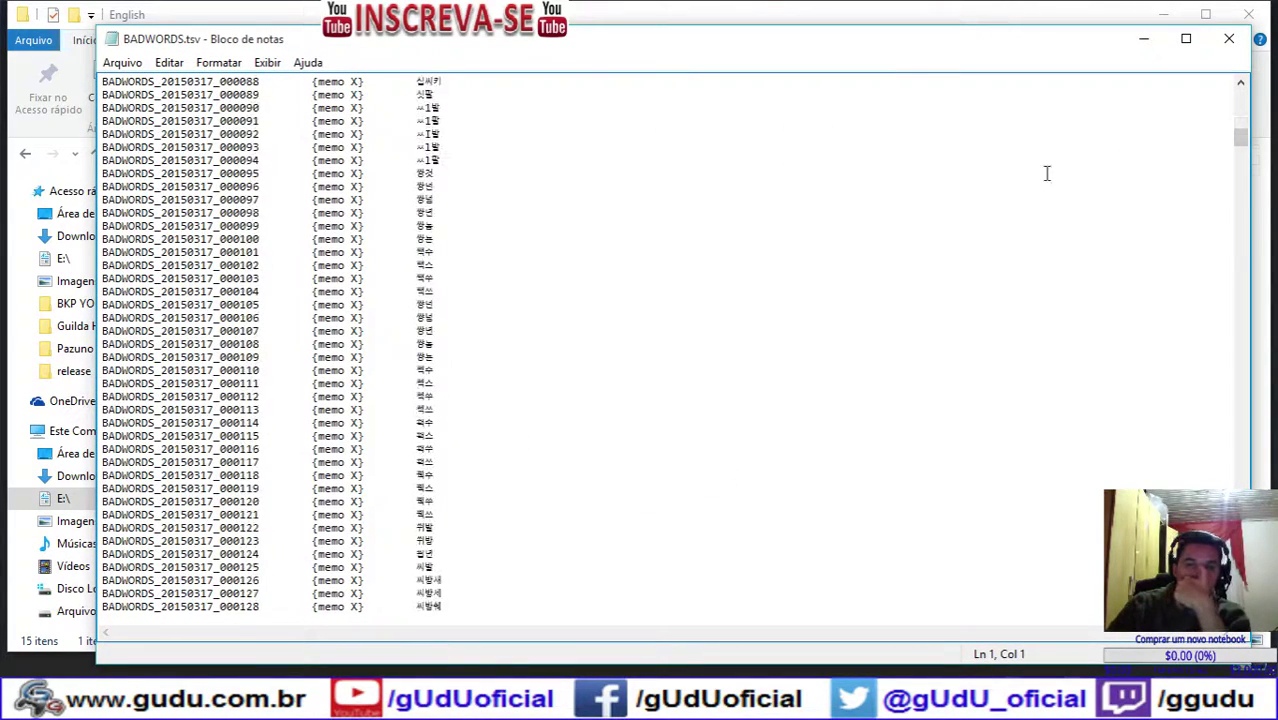
{"action": "left_click_drag", "start_coordinate": [1240, 137], "coordinate": [1198, 108]}
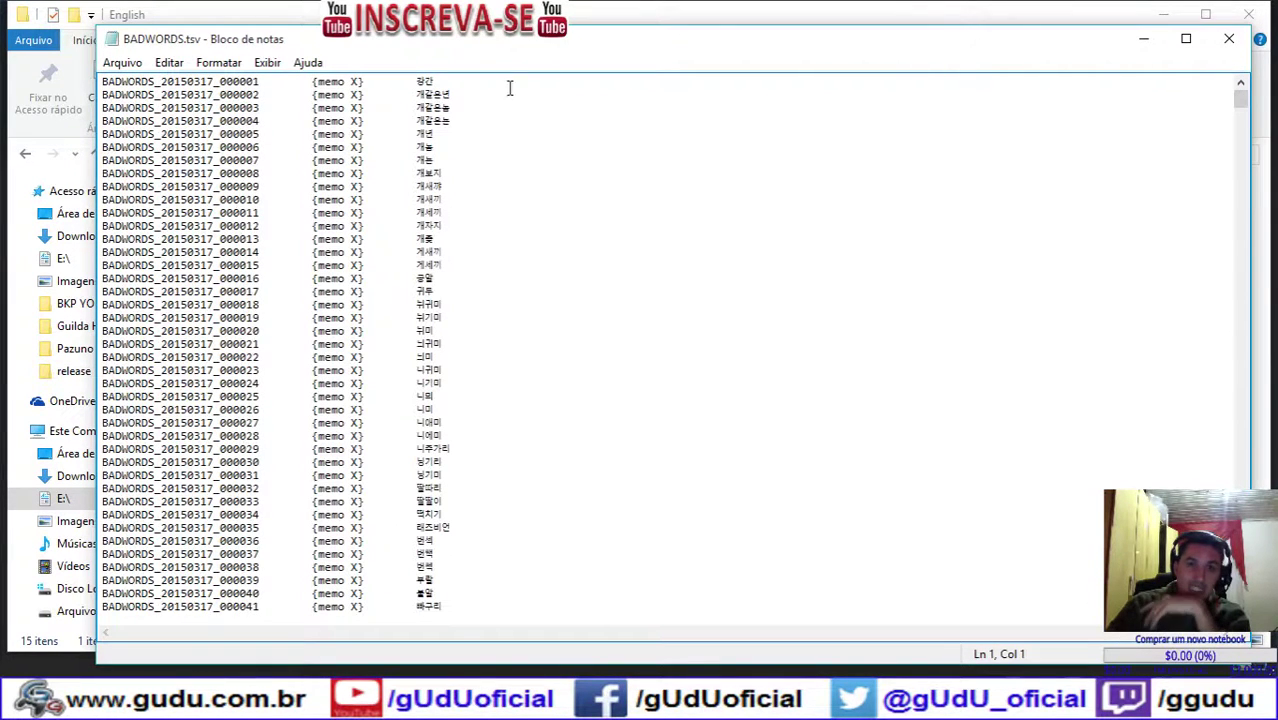
{"action": "left_click_drag", "start_coordinate": [461, 83], "coordinate": [424, 80]}
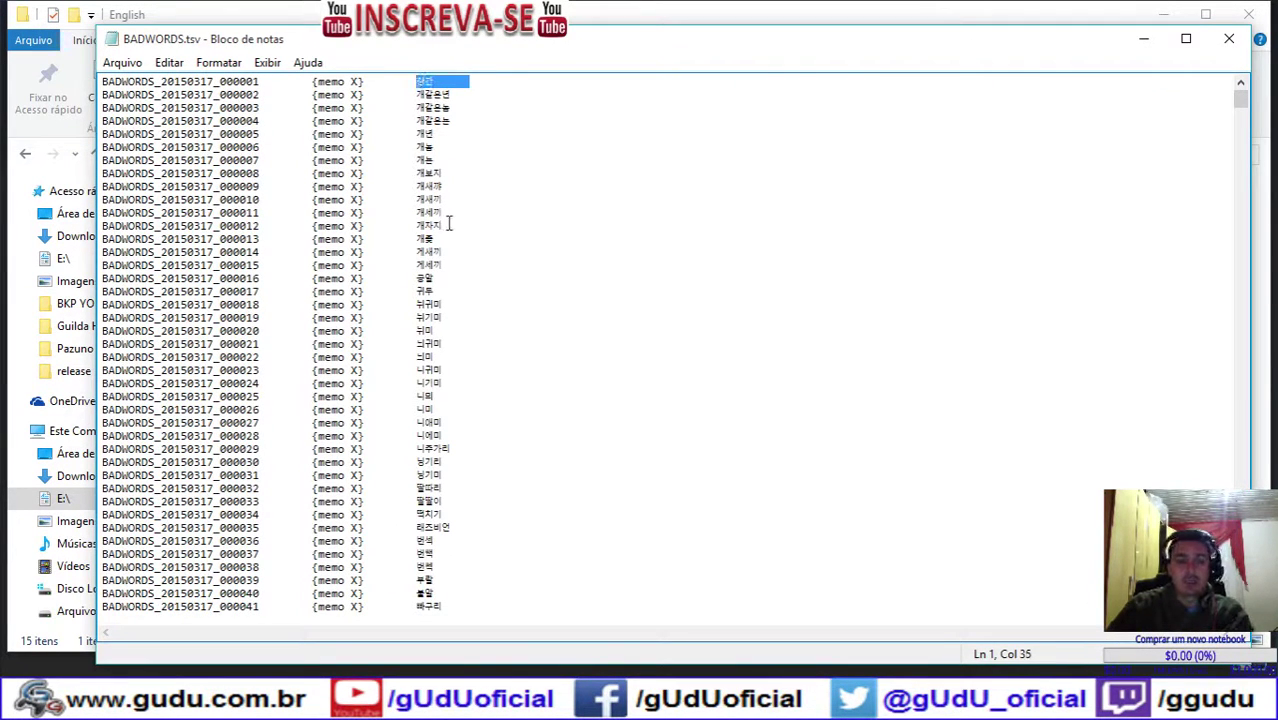
Step: Switch to Chrome and open translate.google.com in a new tab
{"action": "key", "text": "alt+Tab"}
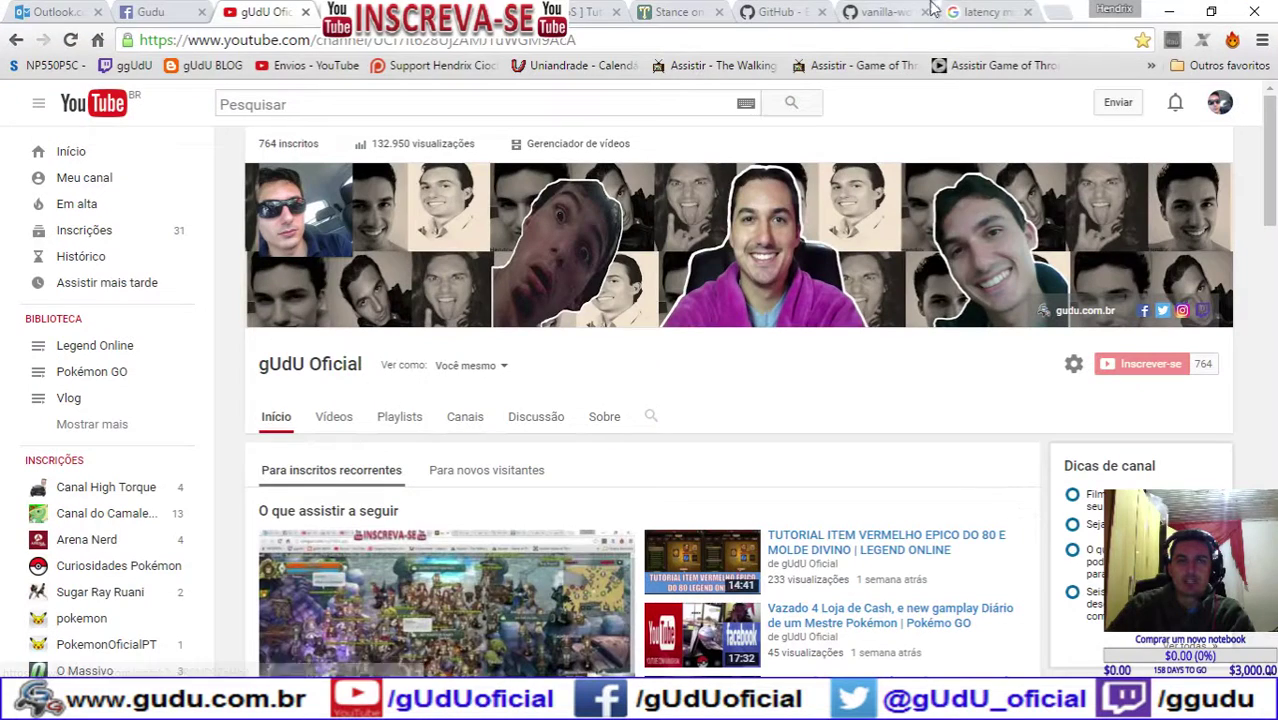
{"action": "left_click", "coordinate": [1058, 10]}
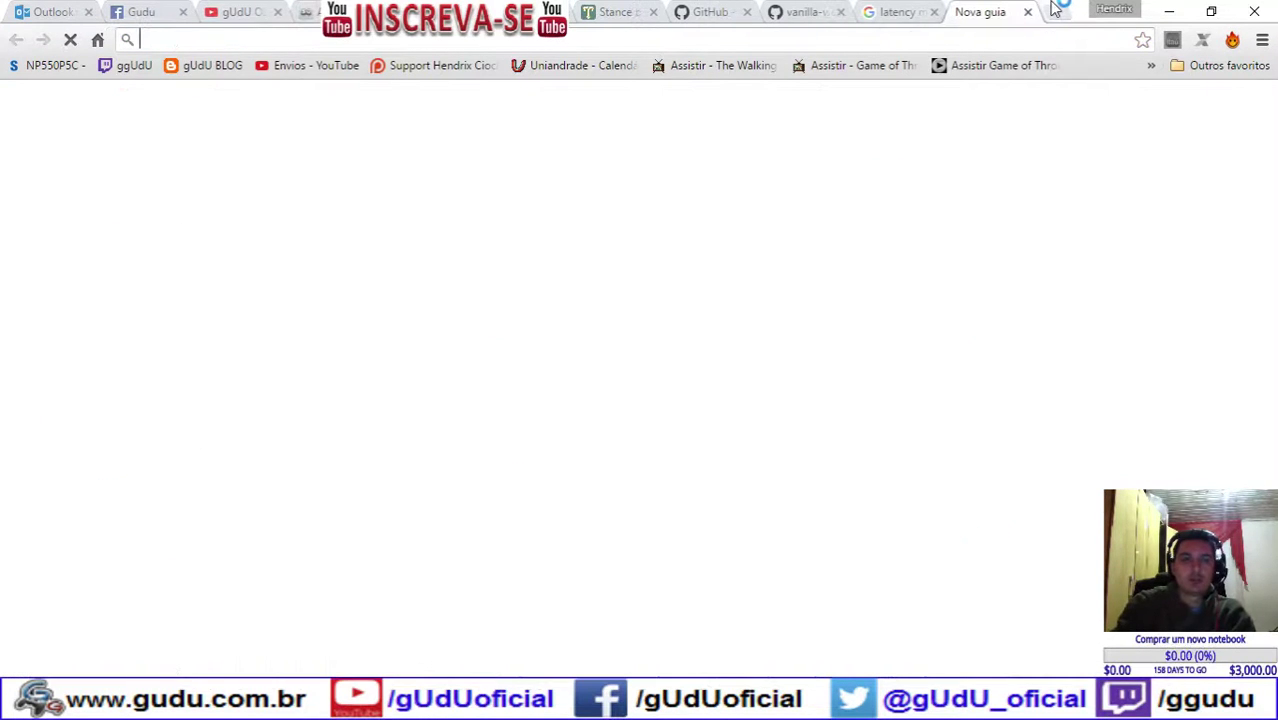
{"action": "type", "text": "tra"}
{"action": "key", "text": "Return"}
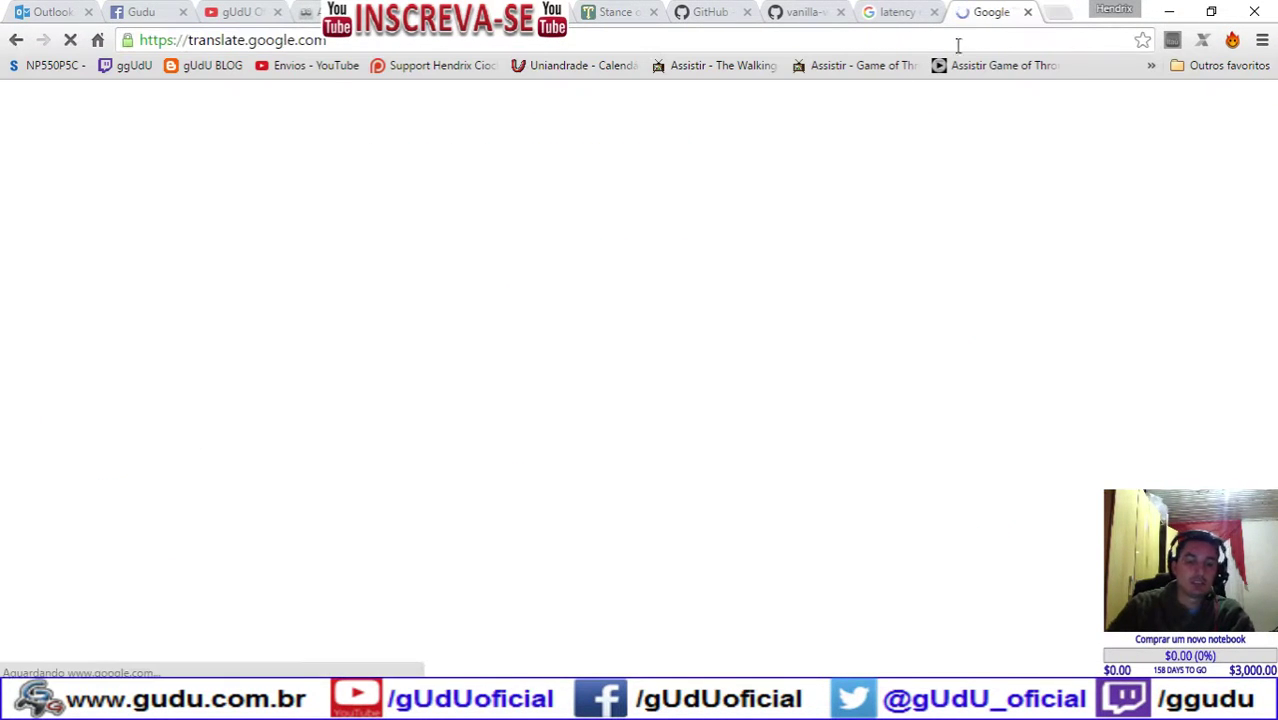
Step: Copy all entries of BADWORDS.tsv from Notepad, through BADWORDS_20150317_001163, and paste them as the source text in Google Translate
{"action": "key", "text": "alt+Tab"}
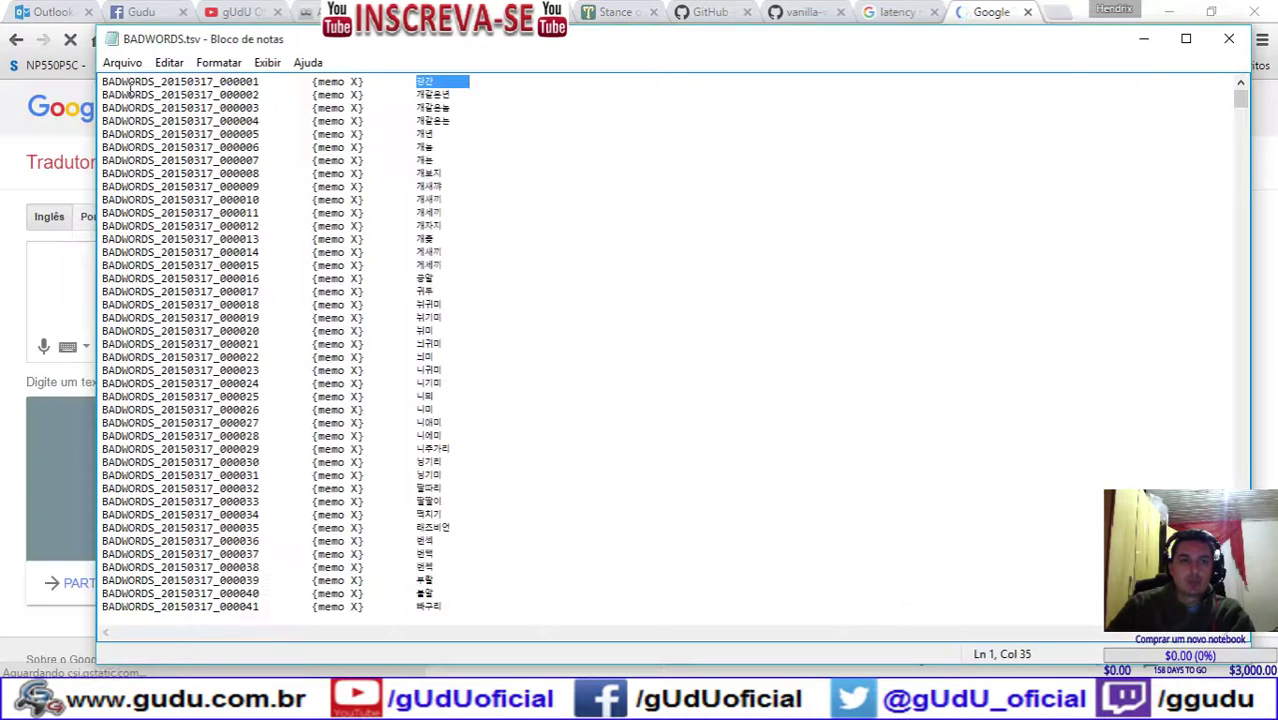
{"action": "mouse_move", "coordinate": [102, 82]}
{"action": "left_mouse_down"}
{"action": "mouse_move", "coordinate": [628, 90]}
{"action": "mouse_move", "coordinate": [300, 272]}
{"action": "mouse_move", "coordinate": [102, 82]}
{"action": "left_mouse_up"}
{"action": "scroll", "coordinate": [556, 256], "scroll_direction": "down", "scroll_amount": 17}
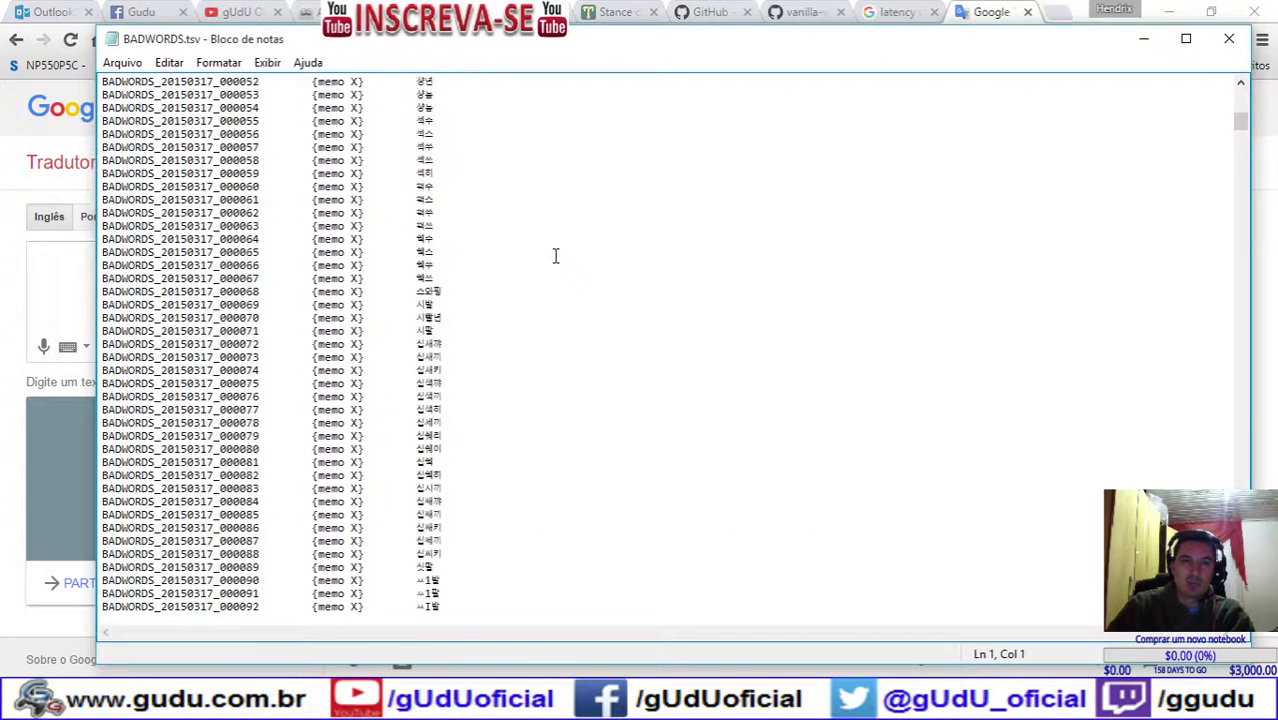
{"action": "scroll", "coordinate": [527, 390], "scroll_direction": "down", "scroll_amount": 20}
{"action": "left_click", "coordinate": [1237, 365]}
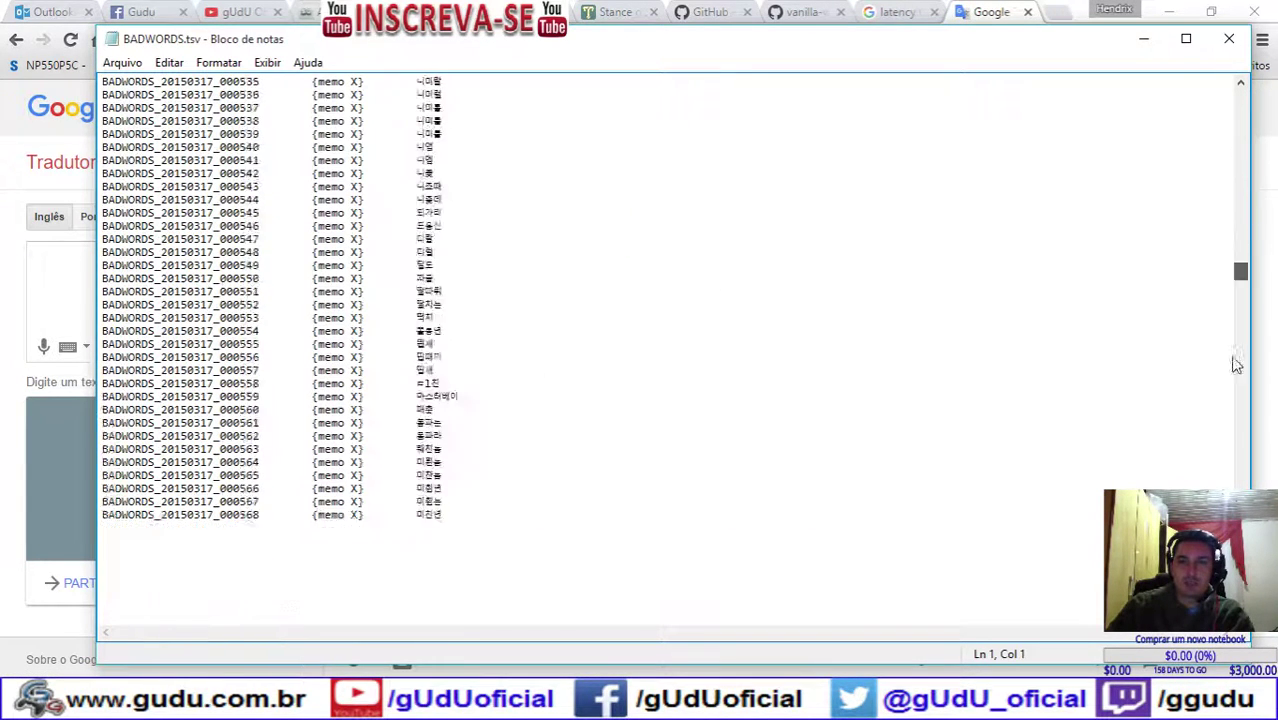
{"action": "scroll", "coordinate": [1237, 365], "scroll_direction": "down", "scroll_amount": 20}
{"action": "left_click", "coordinate": [490, 594], "text": "shift"}
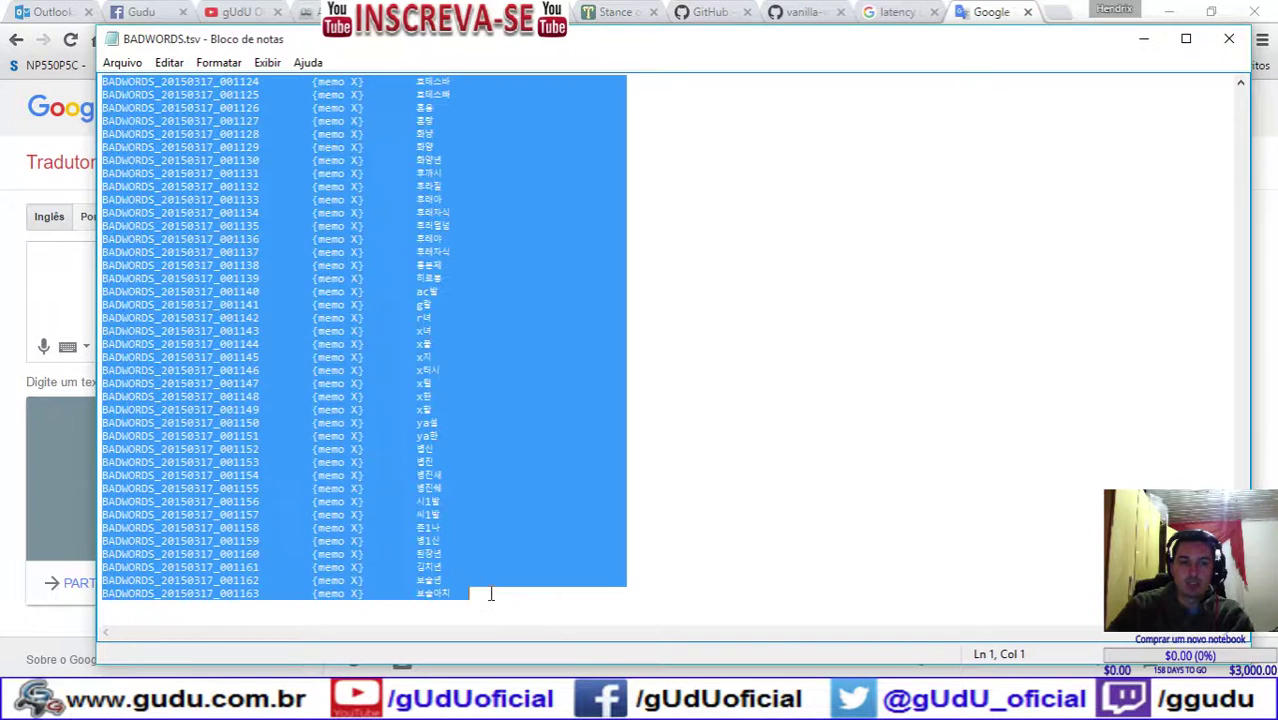
{"action": "left_click", "coordinate": [1008, 10]}
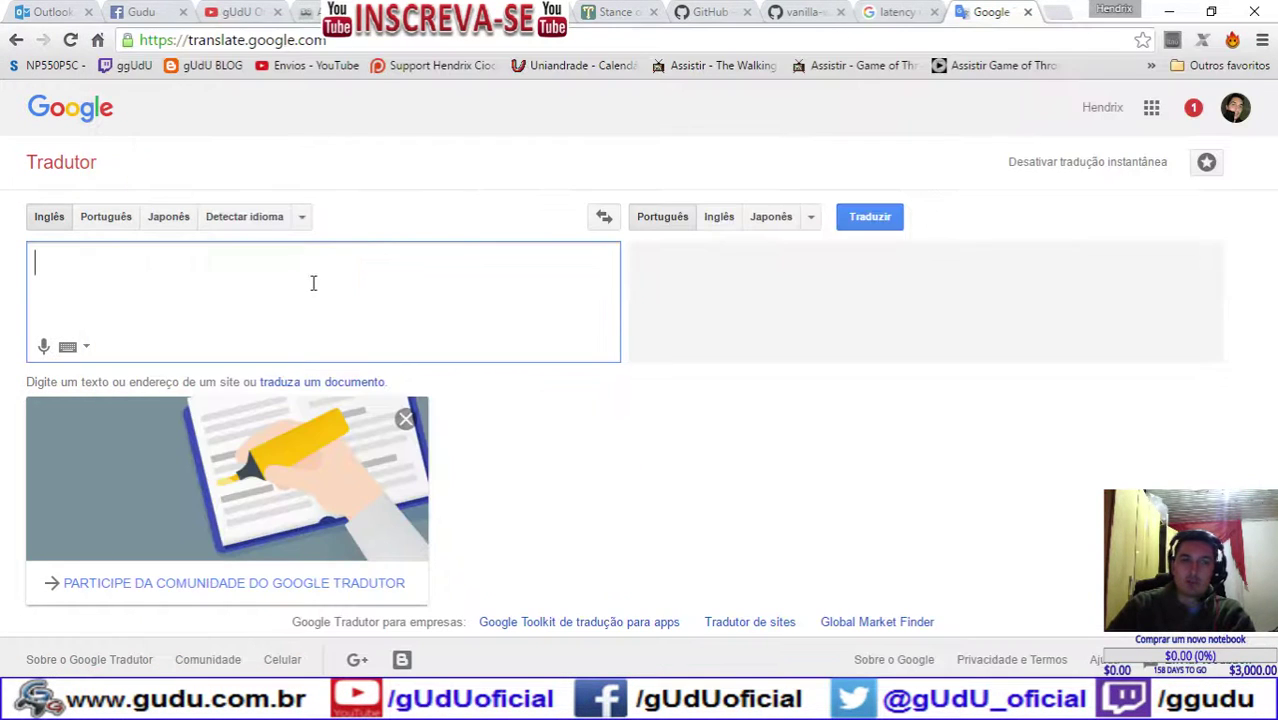
{"action": "key", "text": "ctrl+v"}
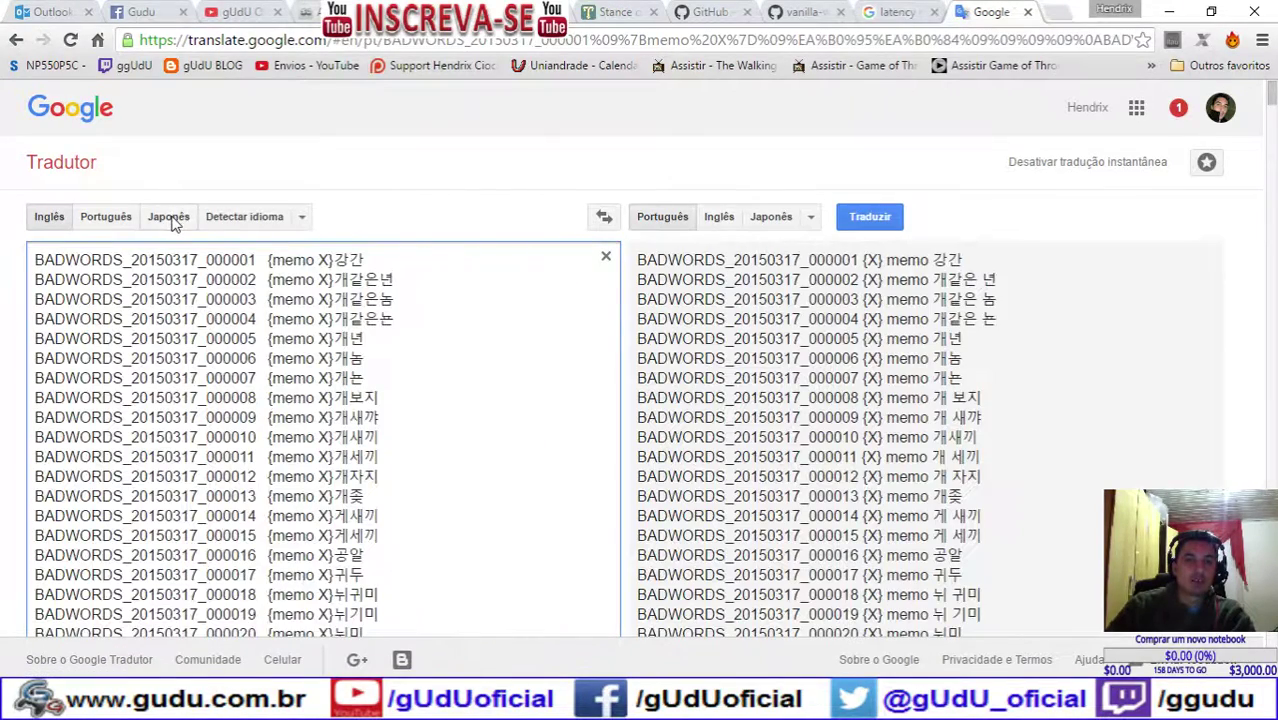
Step: Try Japanese (Japonês) and automatic detection as the source language for the pasted entries
{"action": "left_click", "coordinate": [170, 217]}
{"action": "scroll", "coordinate": [378, 370], "scroll_direction": "up", "scroll_amount": 20}
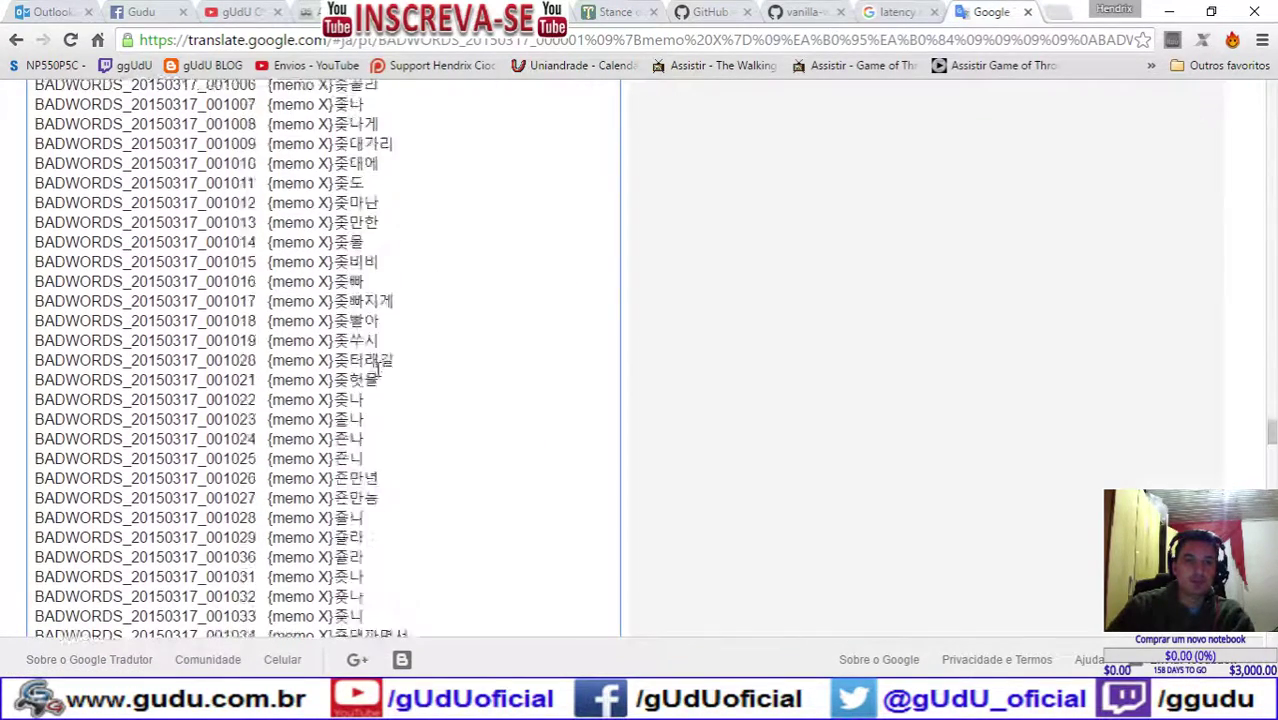
{"action": "scroll", "coordinate": [378, 370], "scroll_direction": "up", "scroll_amount": 20}
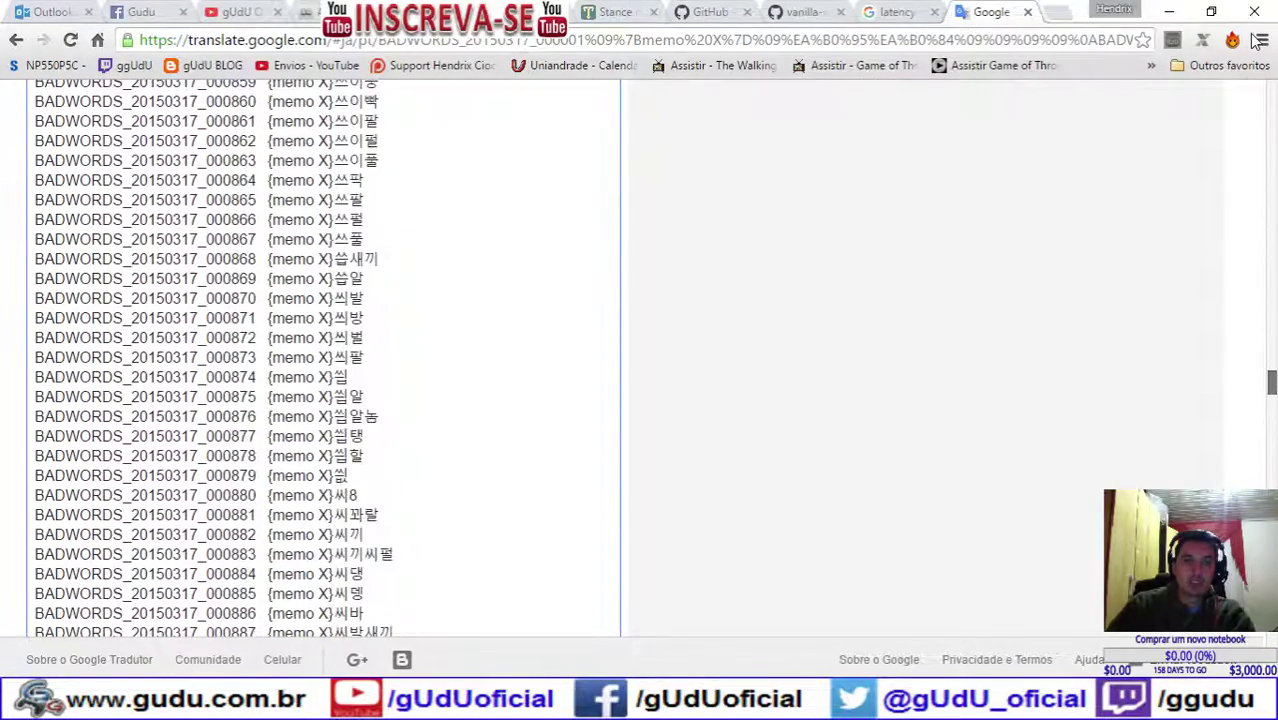
{"action": "mouse_move", "coordinate": [1270, 390]}
{"action": "left_mouse_down"}
{"action": "mouse_move", "coordinate": [1254, 50]}
{"action": "mouse_move", "coordinate": [1240, 78]}
{"action": "left_mouse_up"}
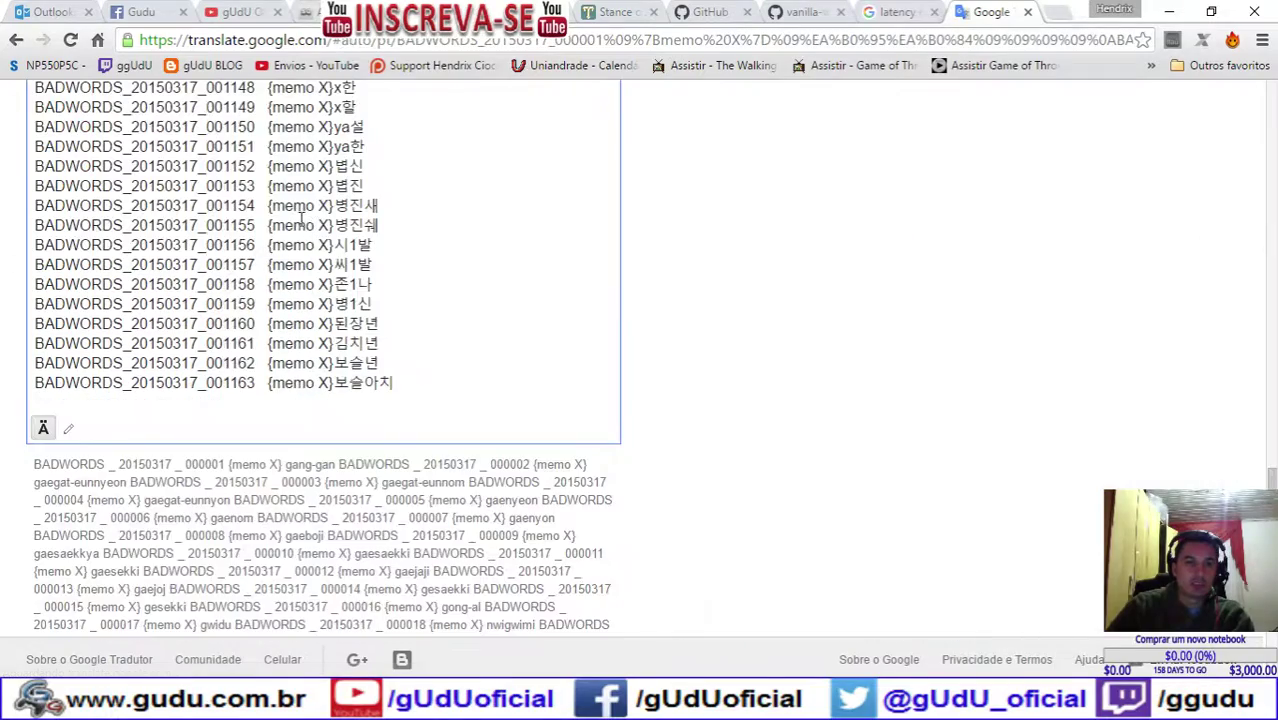
{"action": "scroll", "coordinate": [365, 291], "scroll_direction": "up", "scroll_amount": 15}
{"action": "scroll", "coordinate": [365, 291], "scroll_direction": "up", "scroll_amount": 13}
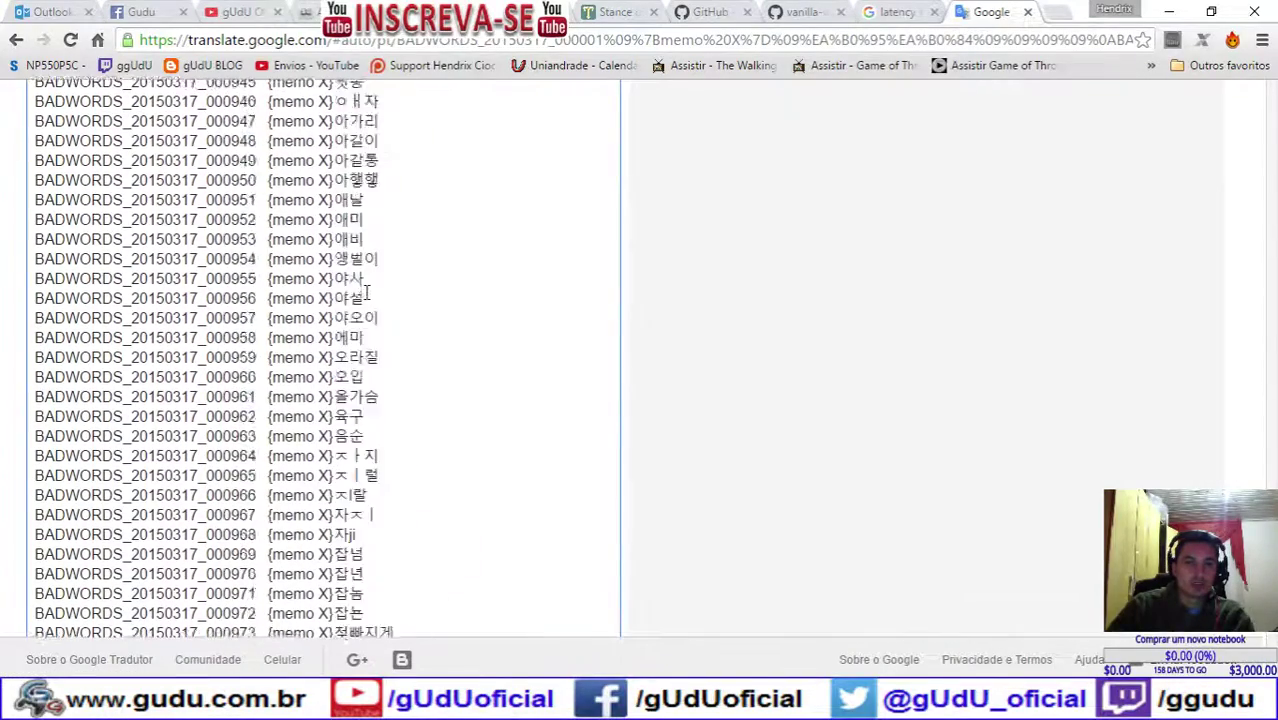
{"action": "scroll", "coordinate": [365, 291], "scroll_direction": "up", "scroll_amount": 20}
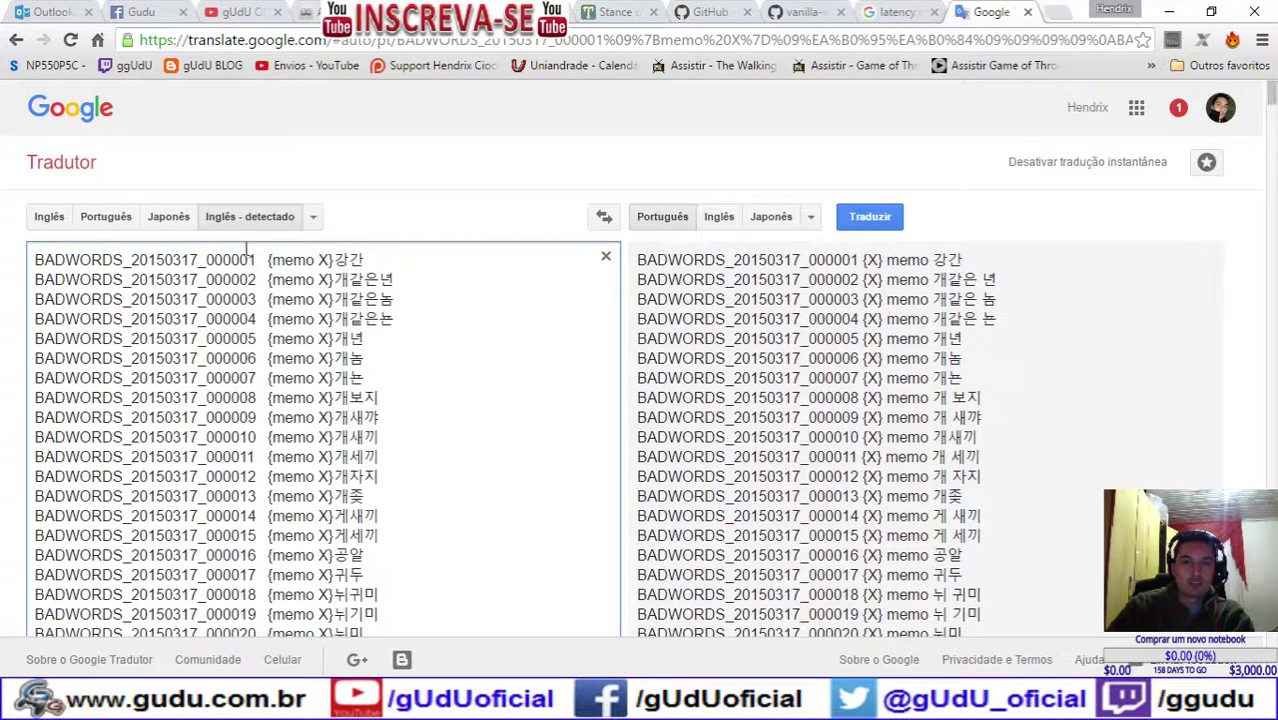
Step: Translate the pasted entries from Korean (Coreano) into English (Inglês)
{"action": "left_click", "coordinate": [313, 217]}
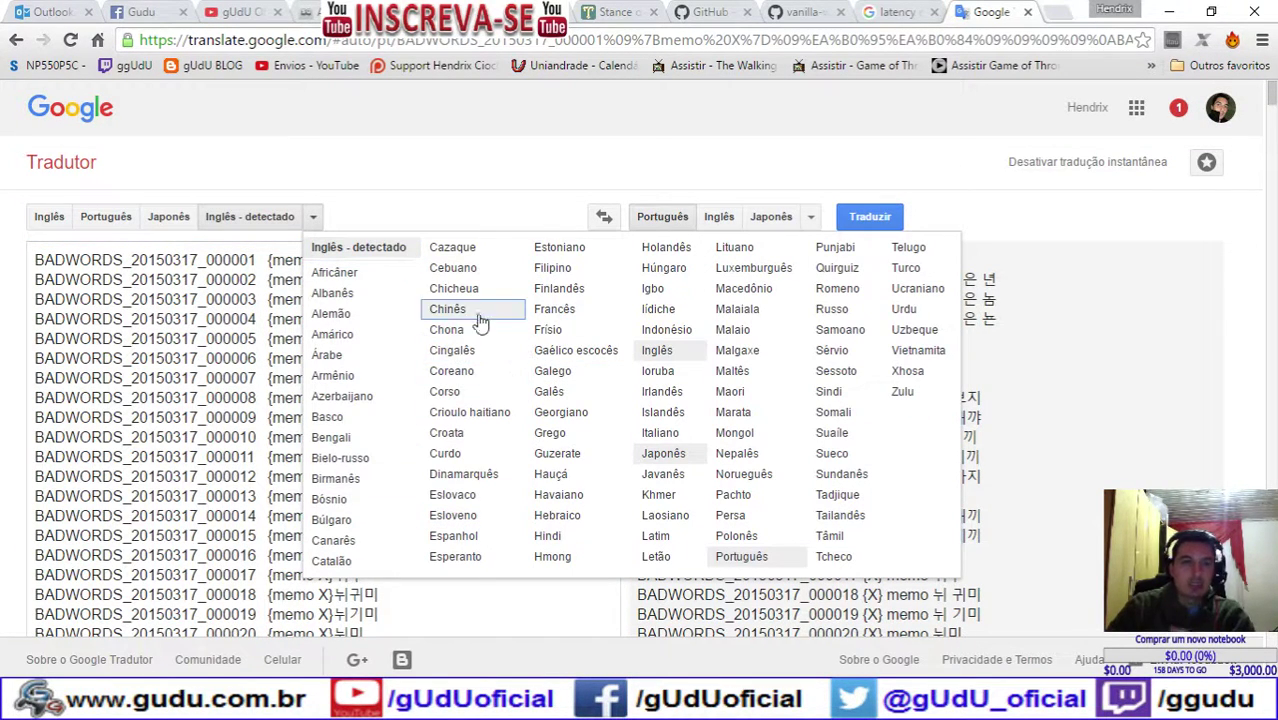
{"action": "left_click", "coordinate": [460, 378]}
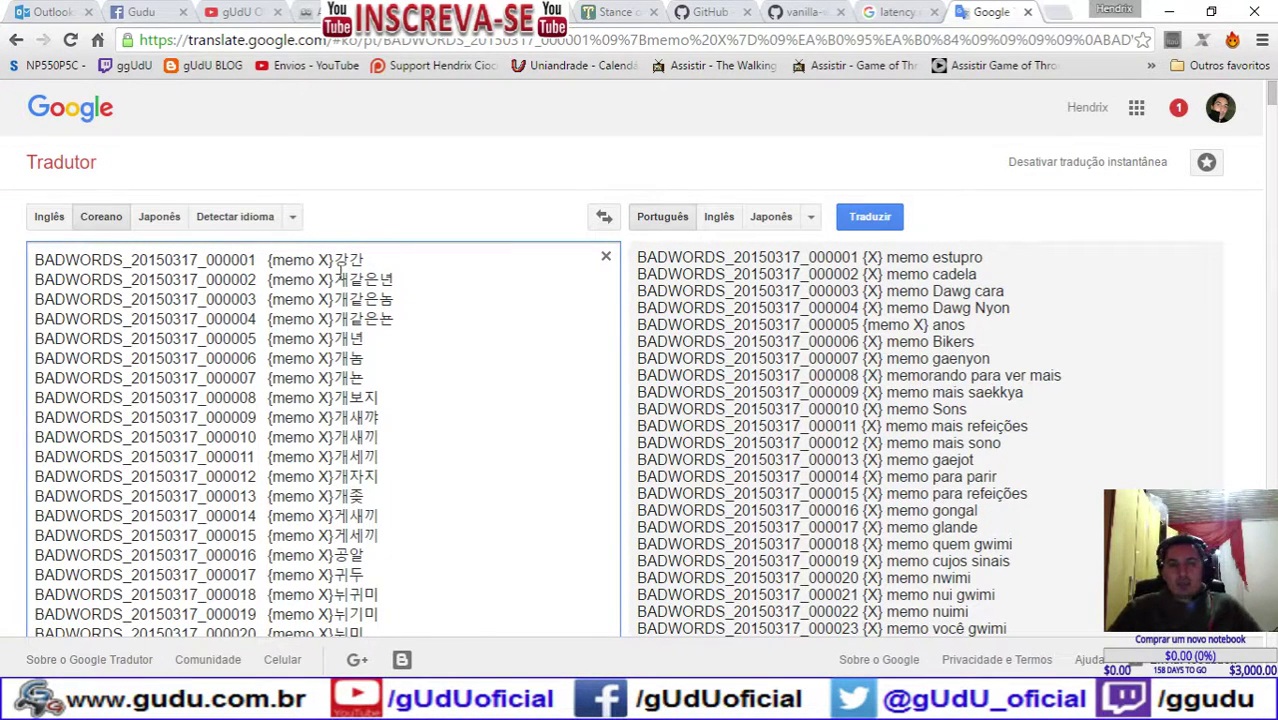
{"action": "left_click", "coordinate": [720, 217]}
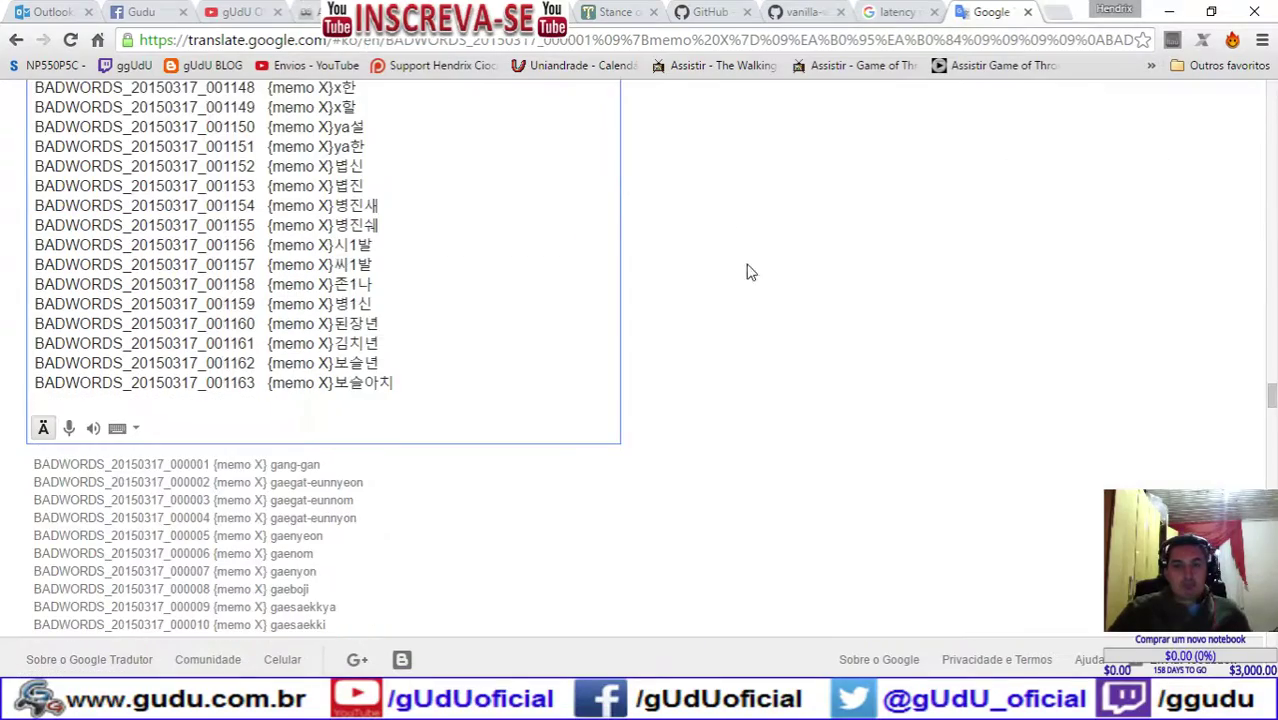
{"action": "left_click_drag", "start_coordinate": [1272, 310], "coordinate": [1272, 85]}
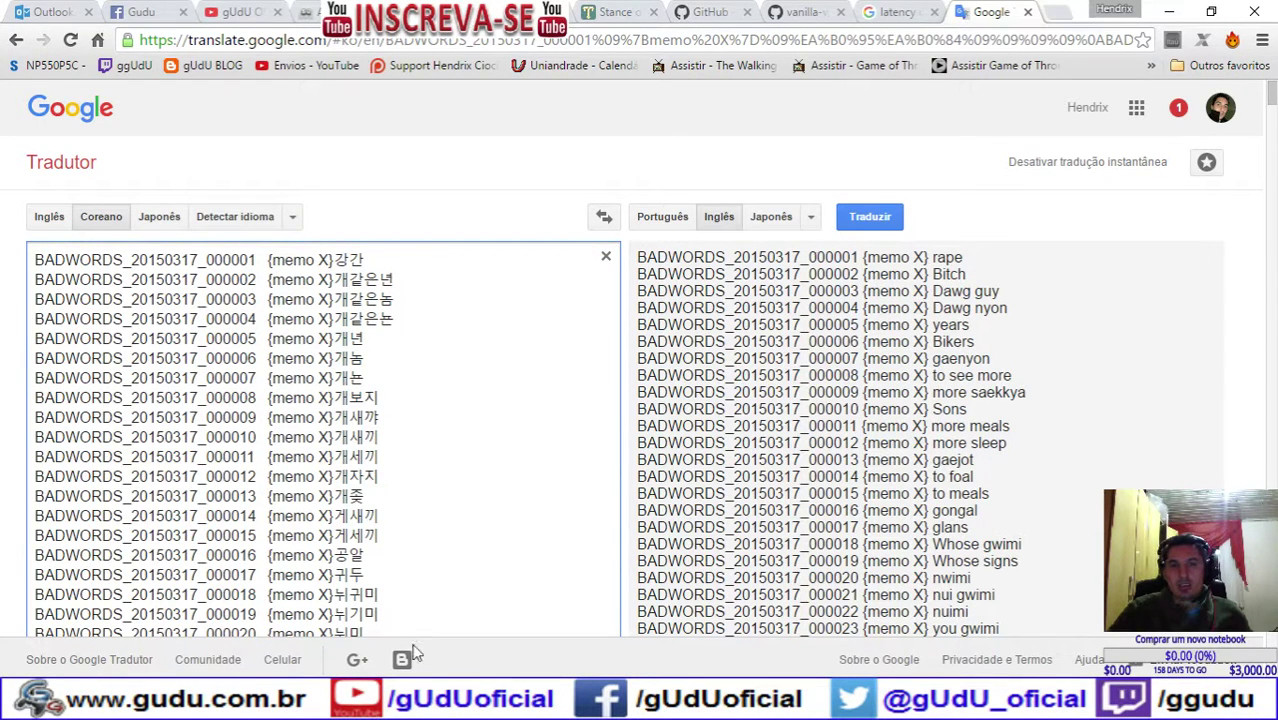
Step: Review the first entries of BADWORDS.tsv in Notepad, clear the selection and minimize the window
{"action": "left_click", "coordinate": [413, 700]}
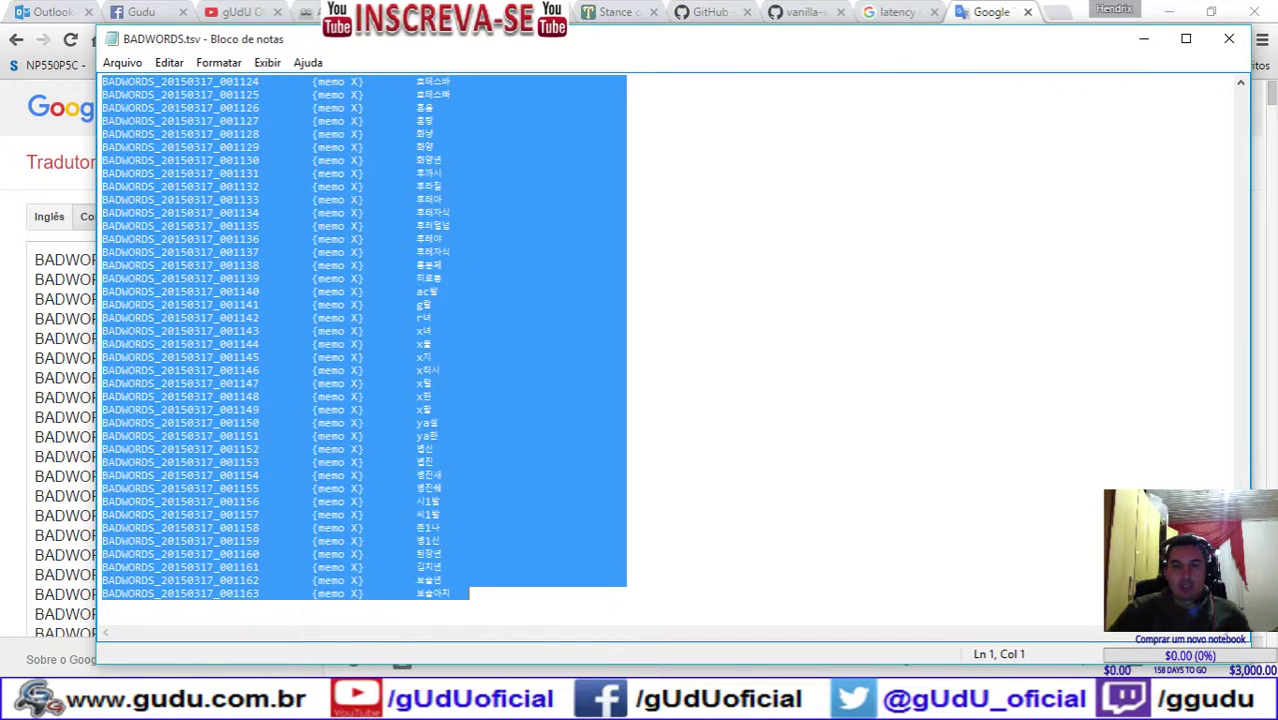
{"action": "scroll", "coordinate": [363, 340], "scroll_direction": "up", "scroll_amount": 20}
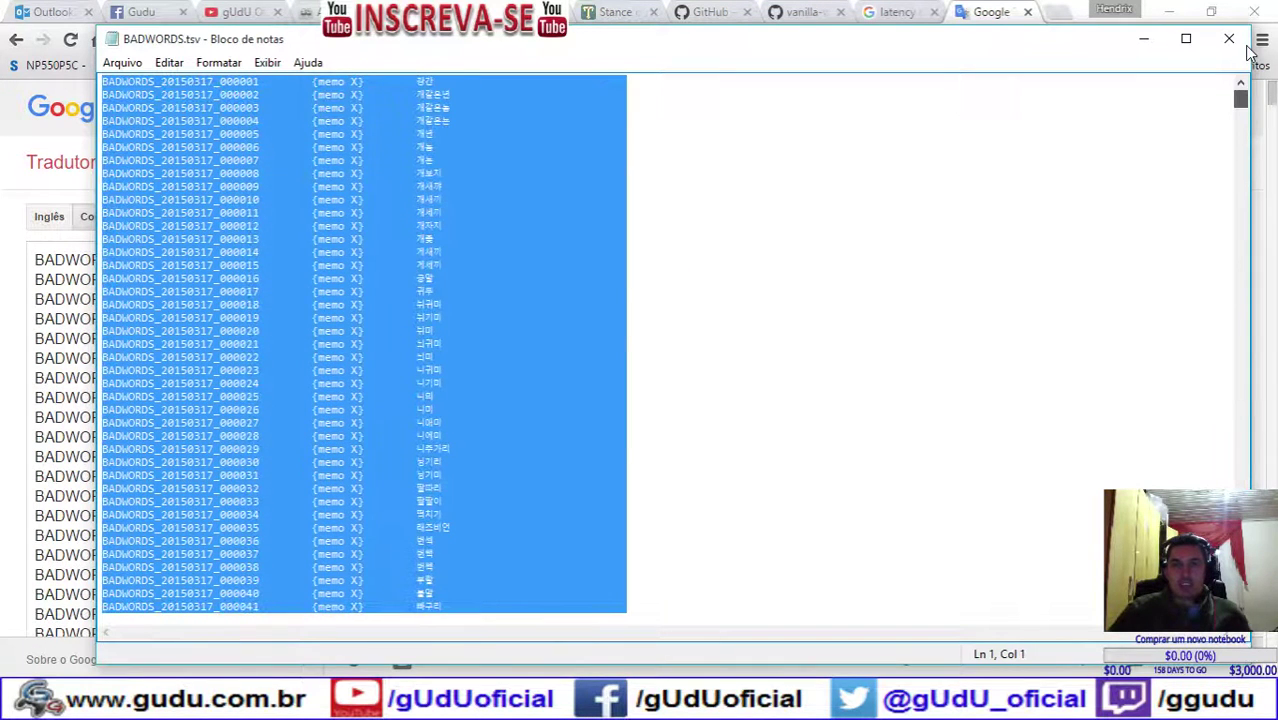
{"action": "left_click", "coordinate": [390, 105]}
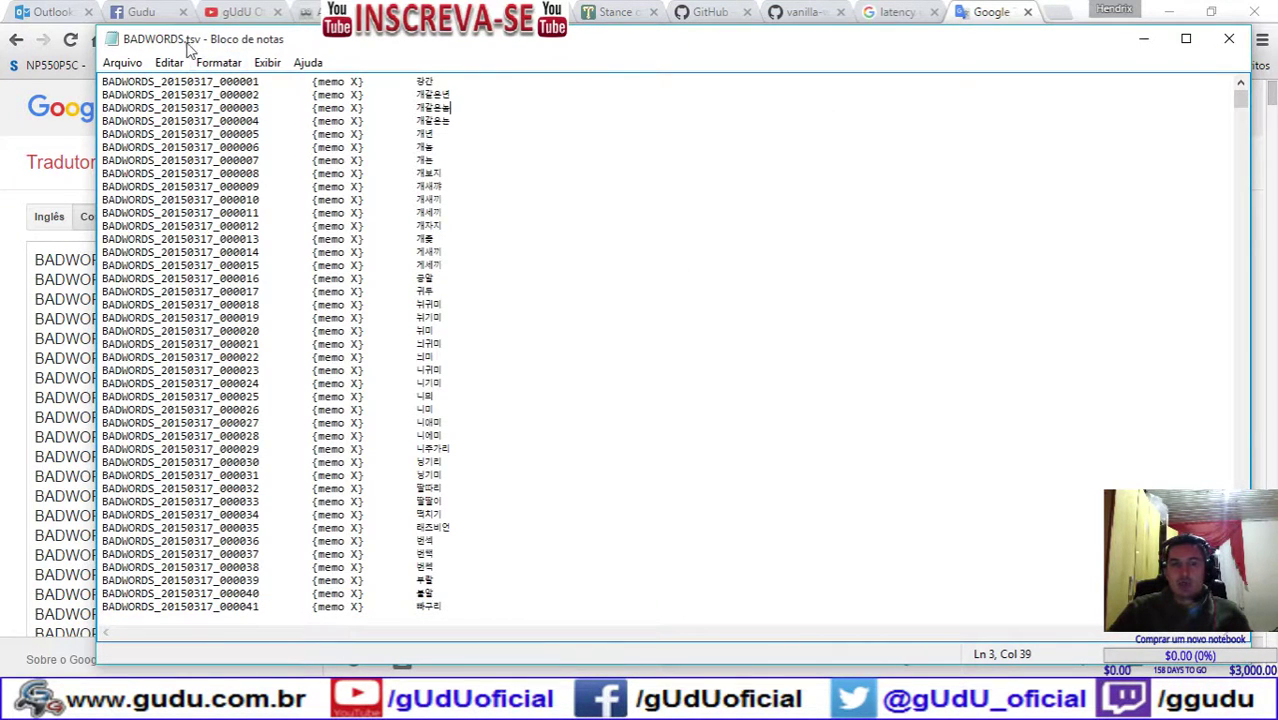
{"action": "left_click", "coordinate": [1146, 45]}
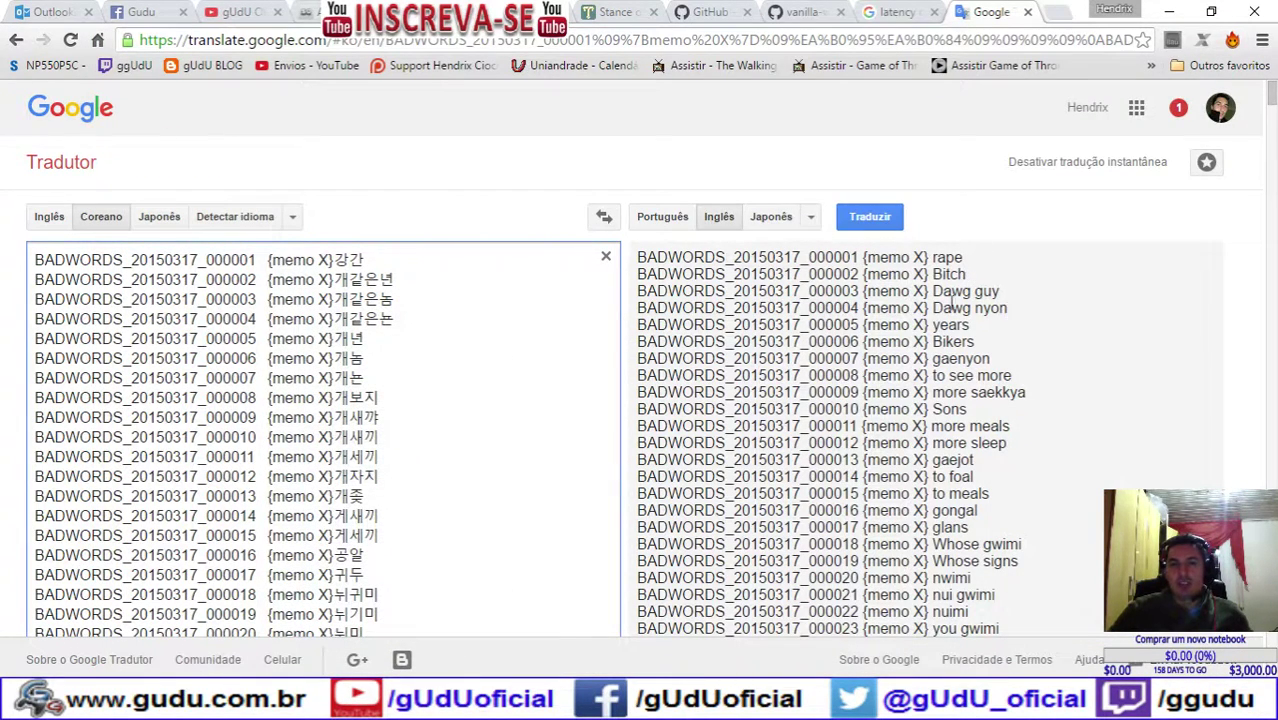
Step: View the Korean entries translated into Portuguese (Português) and switch the target language back to English
{"action": "left_click", "coordinate": [676, 218]}
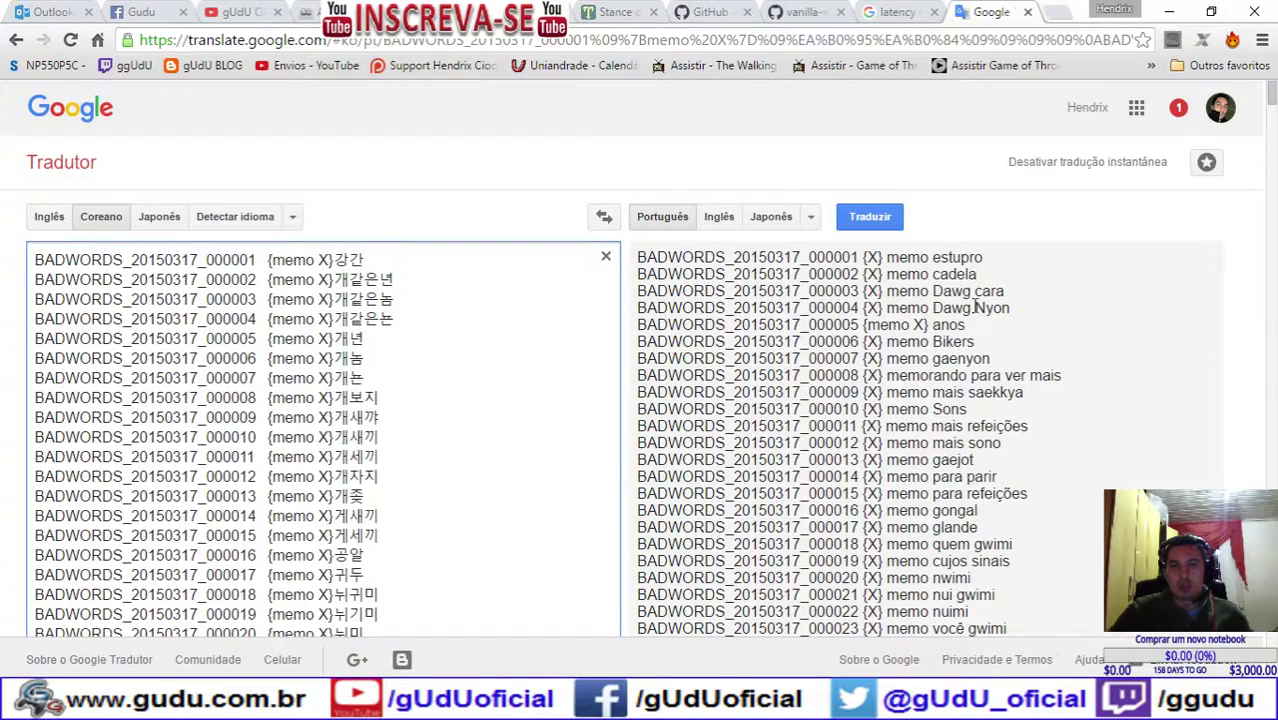
{"action": "left_click", "coordinate": [727, 217]}
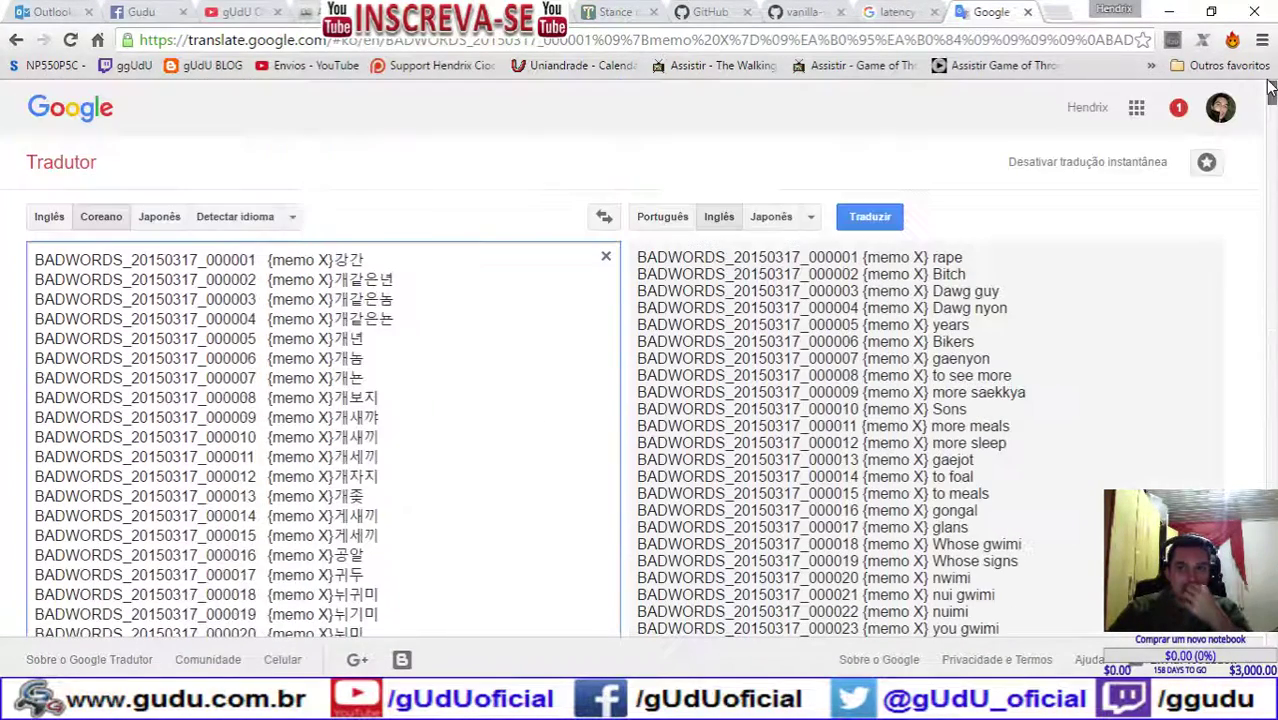
Step: Select the English translation output from entry BADWORDS_20150317_000001 through BADWORDS_20150317_000734
{"action": "left_click_drag", "start_coordinate": [638, 256], "coordinate": [640, 515]}
{"action": "scroll", "coordinate": [868, 503], "scroll_direction": "down", "scroll_amount": 20}
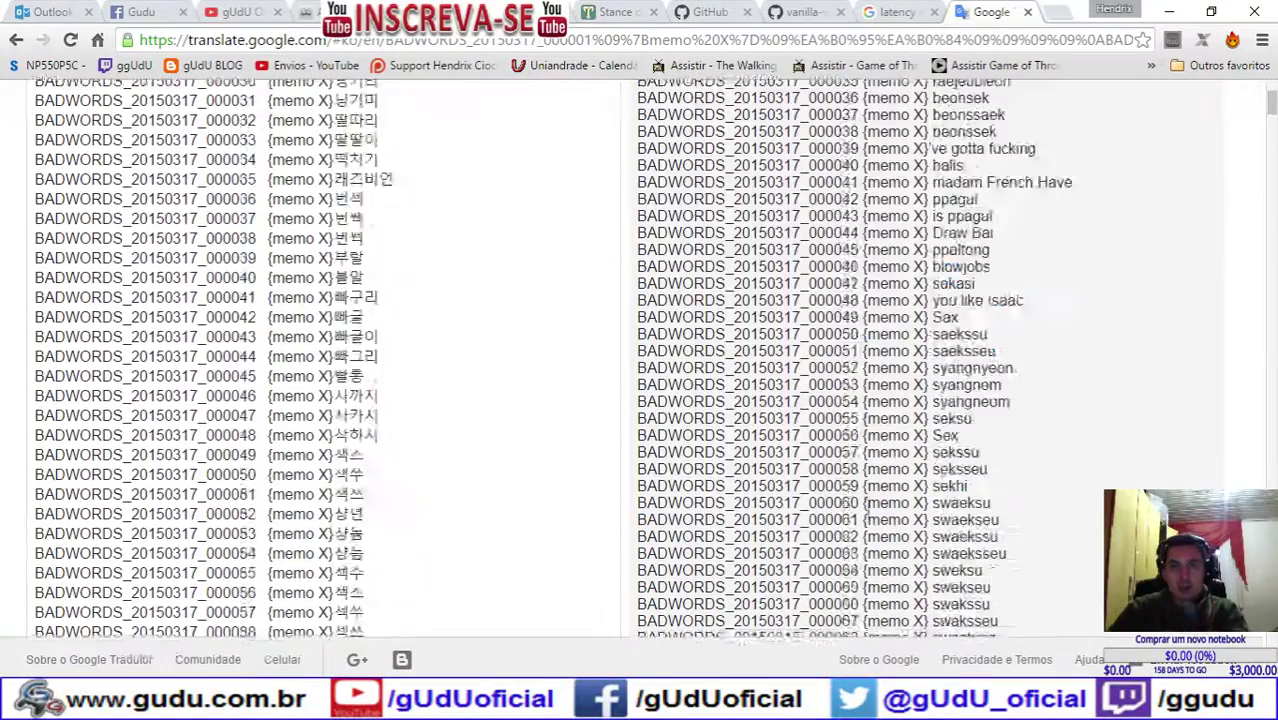
{"action": "scroll", "coordinate": [868, 503], "scroll_direction": "down", "scroll_amount": 20}
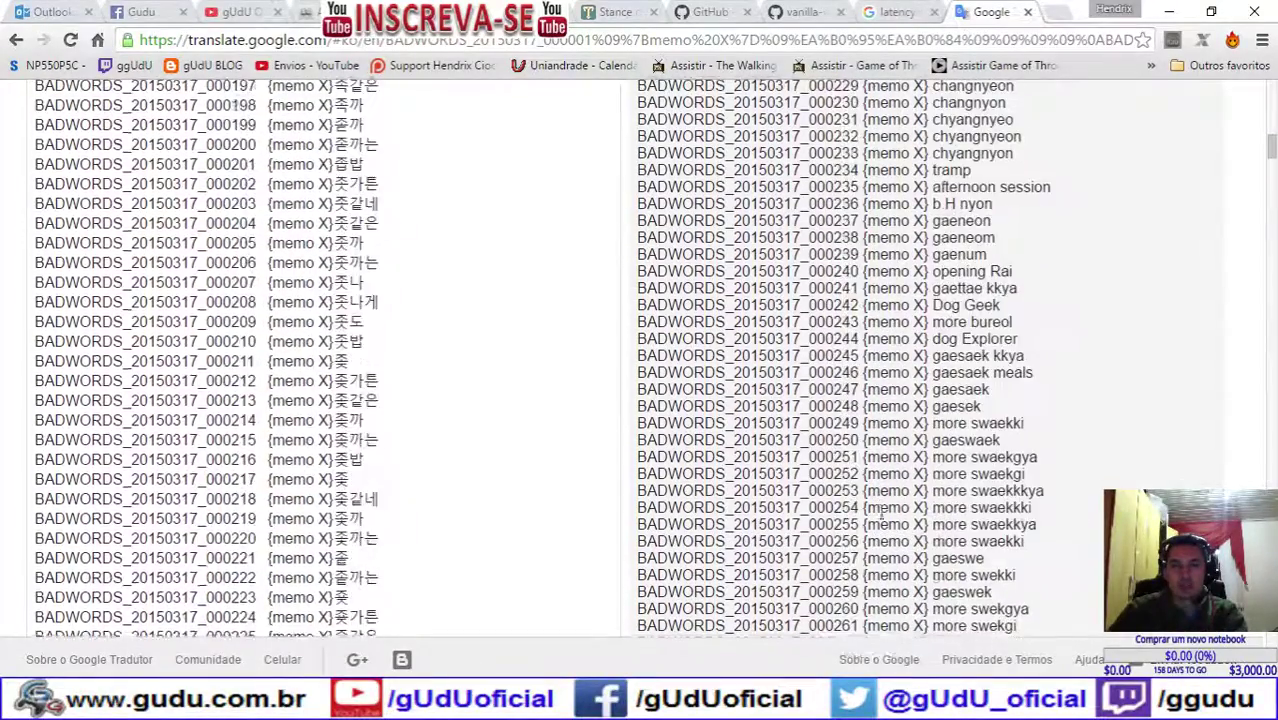
{"action": "scroll", "coordinate": [903, 511], "scroll_direction": "down", "scroll_amount": 20}
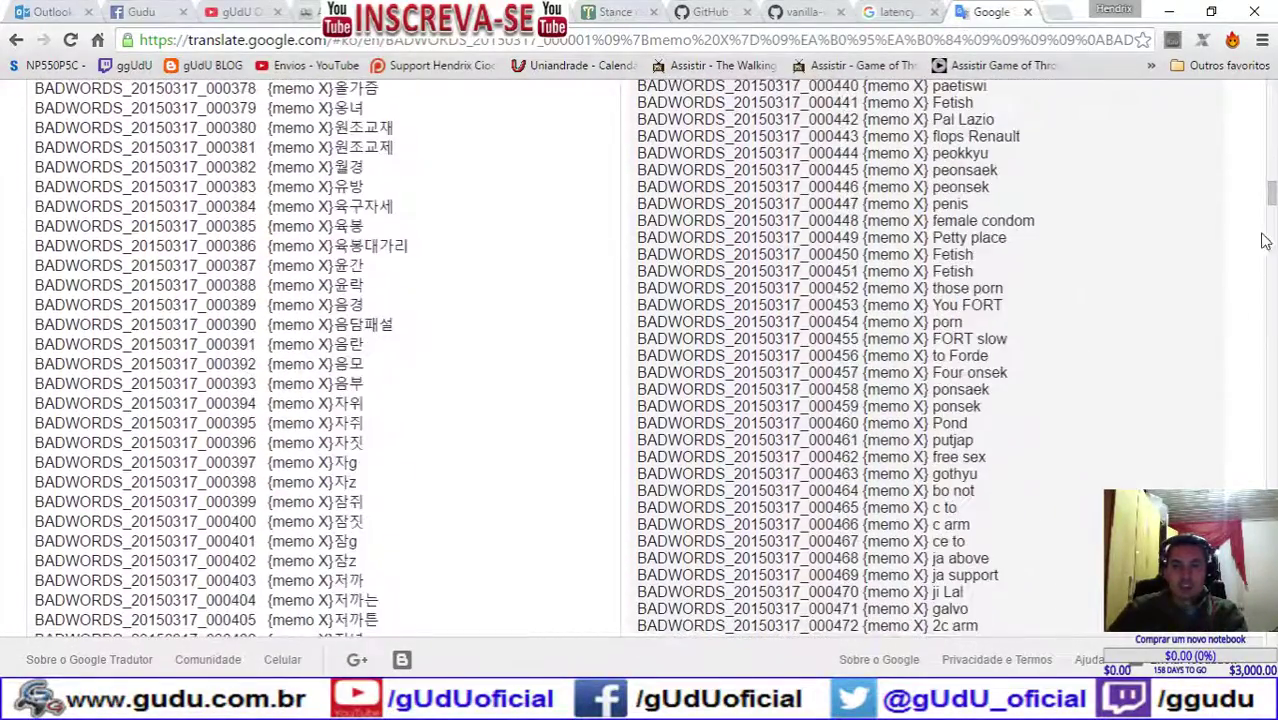
{"action": "left_click", "coordinate": [1273, 318]}
{"action": "left_click_drag", "start_coordinate": [1273, 318], "coordinate": [1270, 256]}
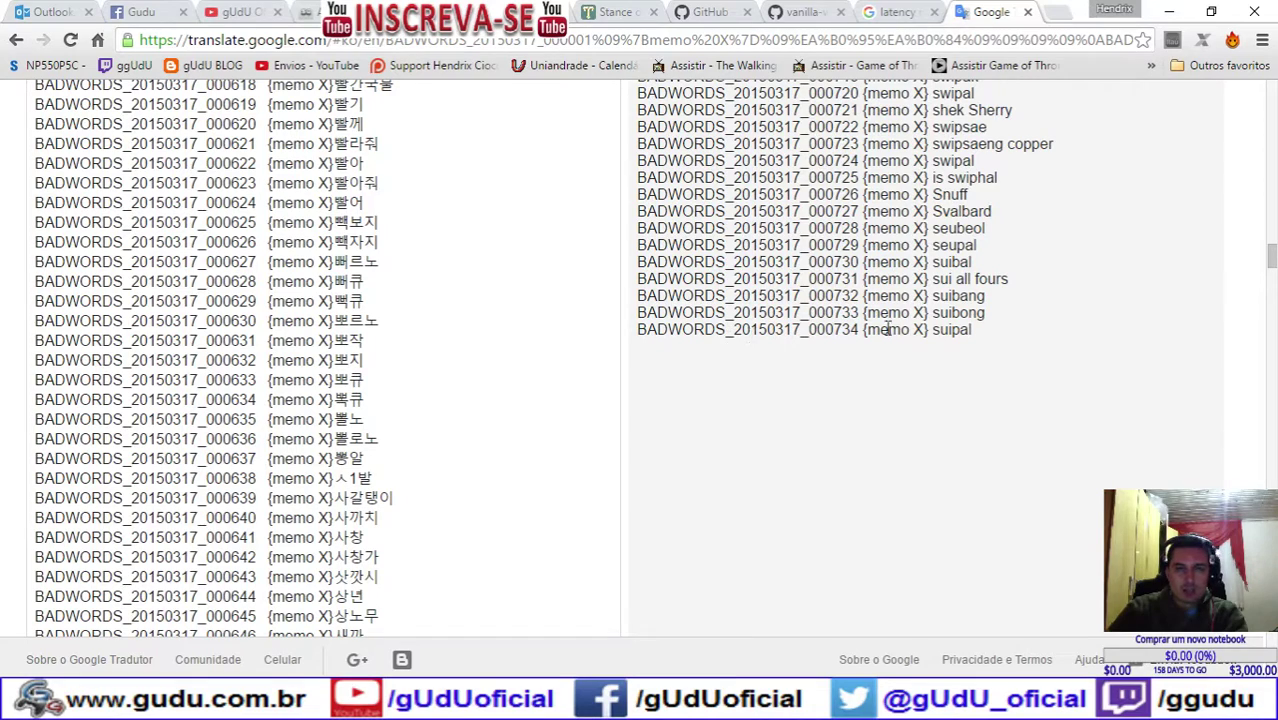
{"action": "triple_click", "coordinate": [945, 329]}
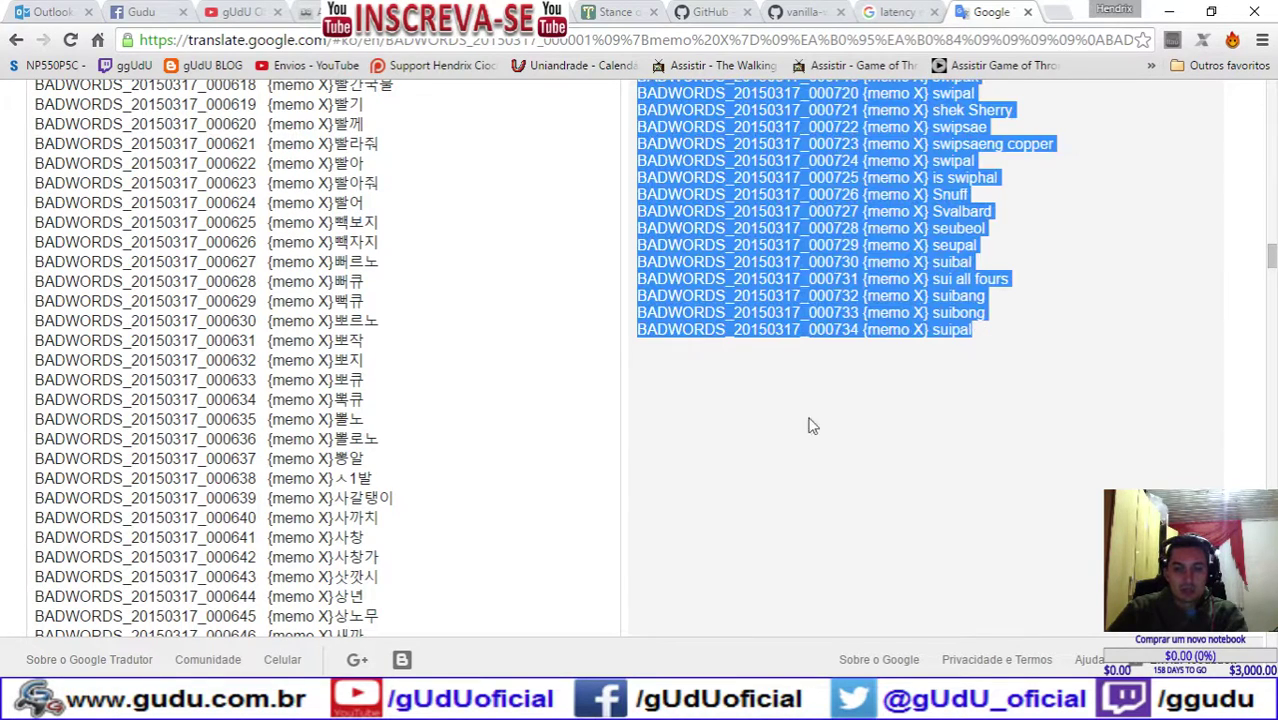
Step: Replace the Korean source text with the copied English translation
{"action": "left_click", "coordinate": [496, 448]}
{"action": "key", "text": "ctrl+End"}
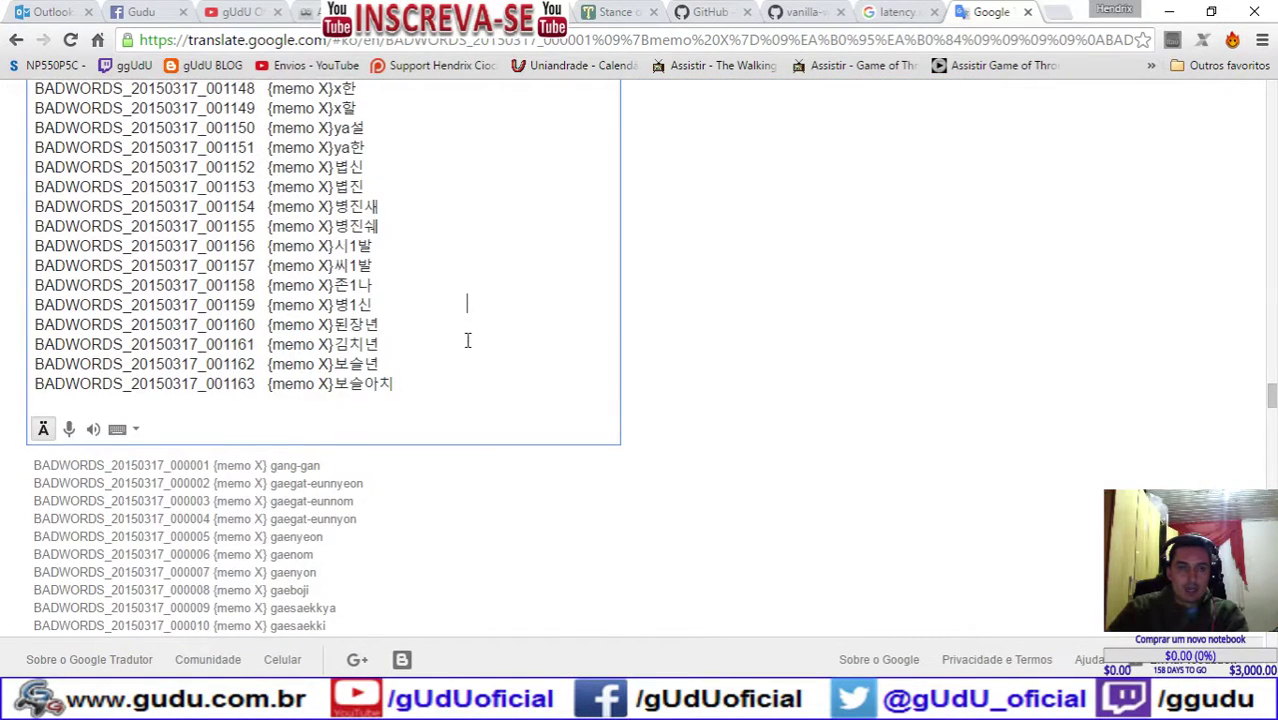
{"action": "key", "text": "ctrl+a"}
{"action": "key", "text": "BackSpace"}
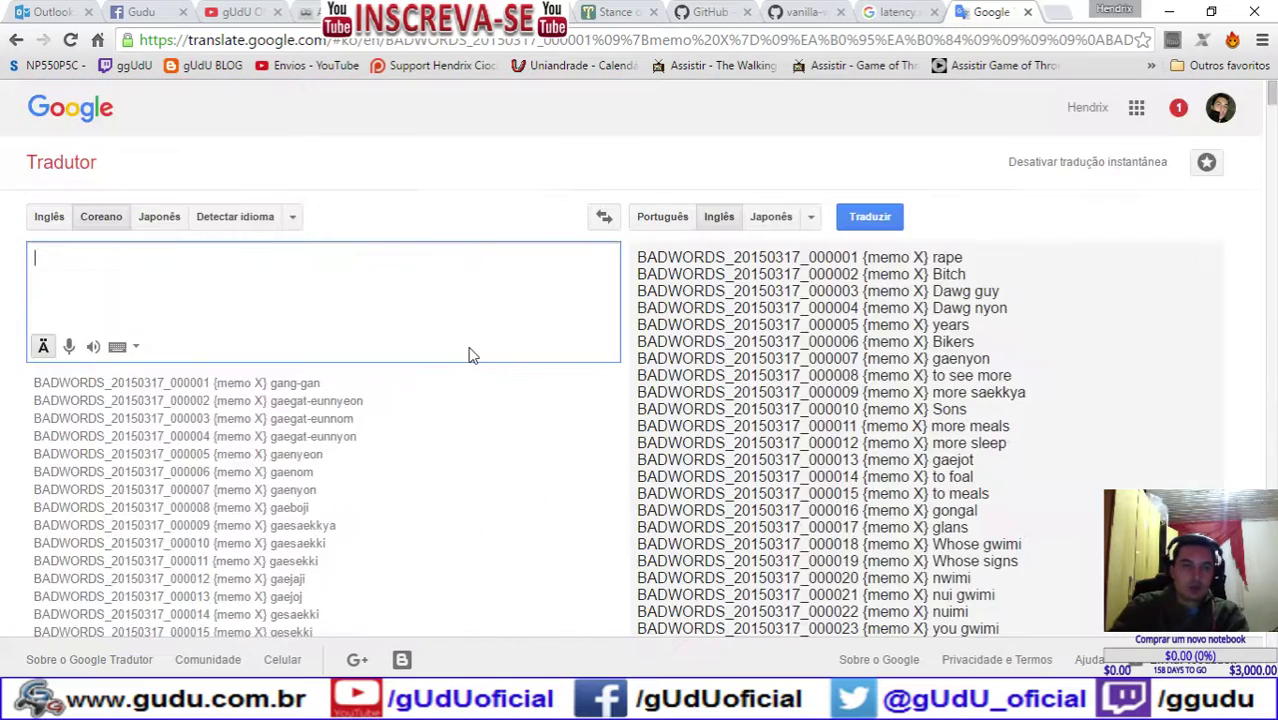
{"action": "key", "text": "ctrl+v"}
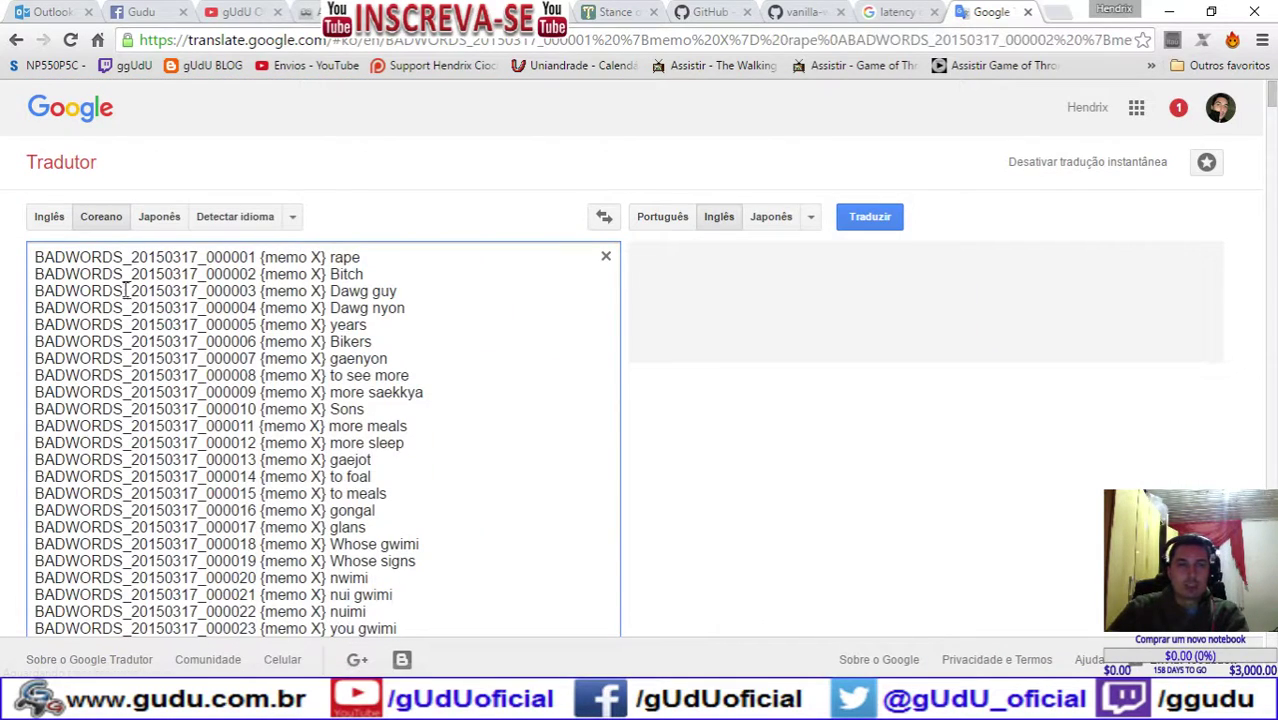
Step: Set the source language to English (Inglês) and the target to Portuguese (Português) for the pasted English entries
{"action": "left_click", "coordinate": [50, 217]}
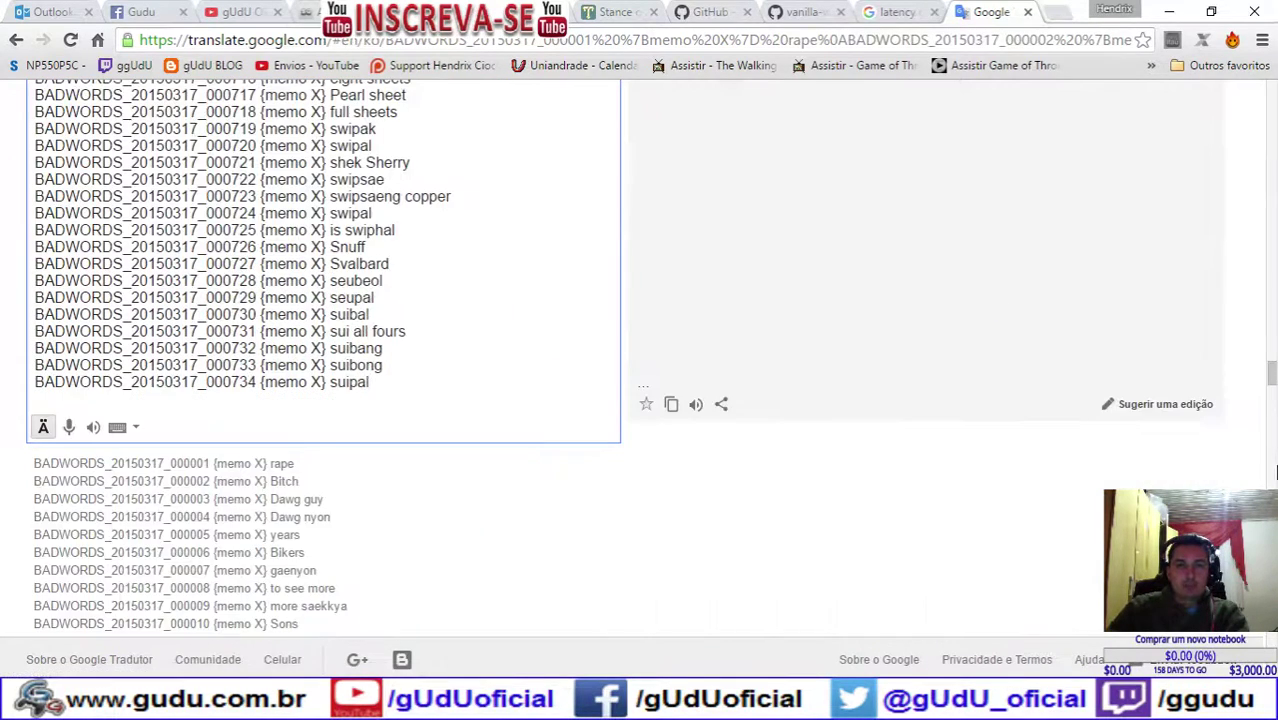
{"action": "scroll", "coordinate": [640, 360], "scroll_direction": "up", "scroll_amount": 20}
{"action": "scroll", "coordinate": [640, 360], "scroll_direction": "down", "scroll_amount": 20}
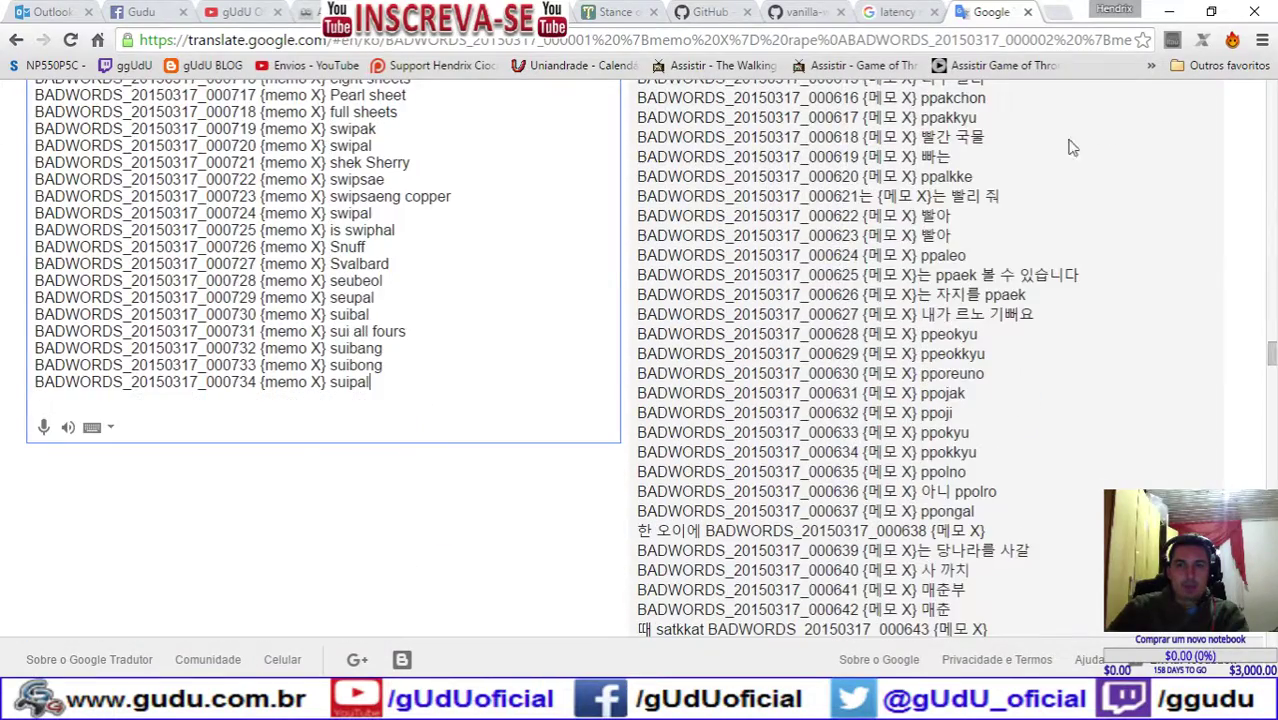
{"action": "scroll", "coordinate": [640, 360], "scroll_direction": "up", "scroll_amount": 10}
{"action": "left_click_drag", "start_coordinate": [1272, 318], "coordinate": [1272, 90]}
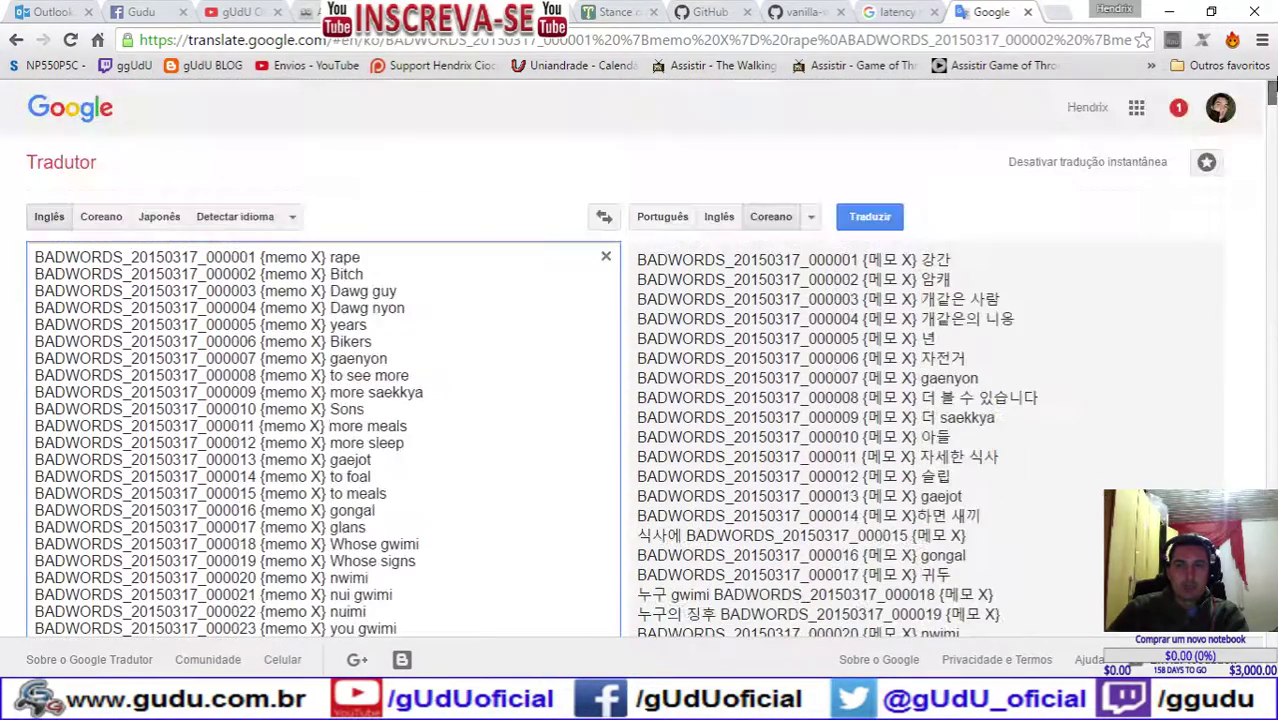
{"action": "left_click", "coordinate": [679, 222]}
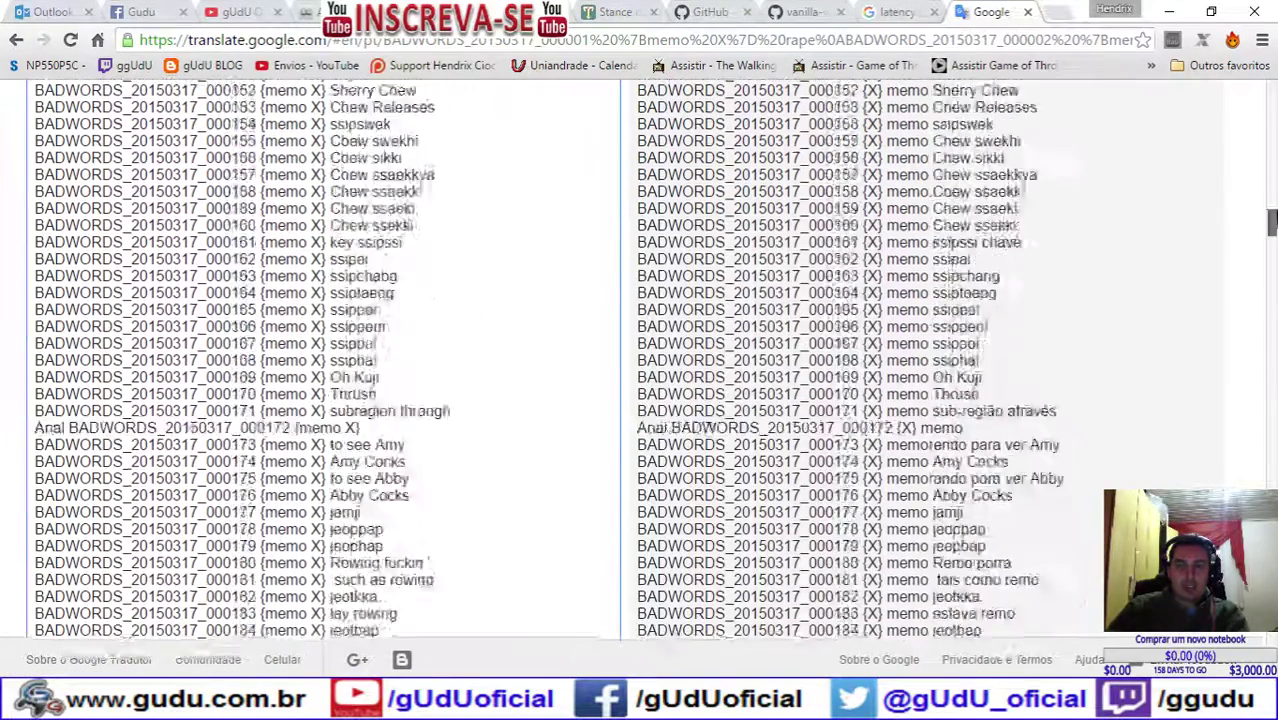
{"action": "left_click_drag", "start_coordinate": [1272, 600], "coordinate": [1274, 62]}
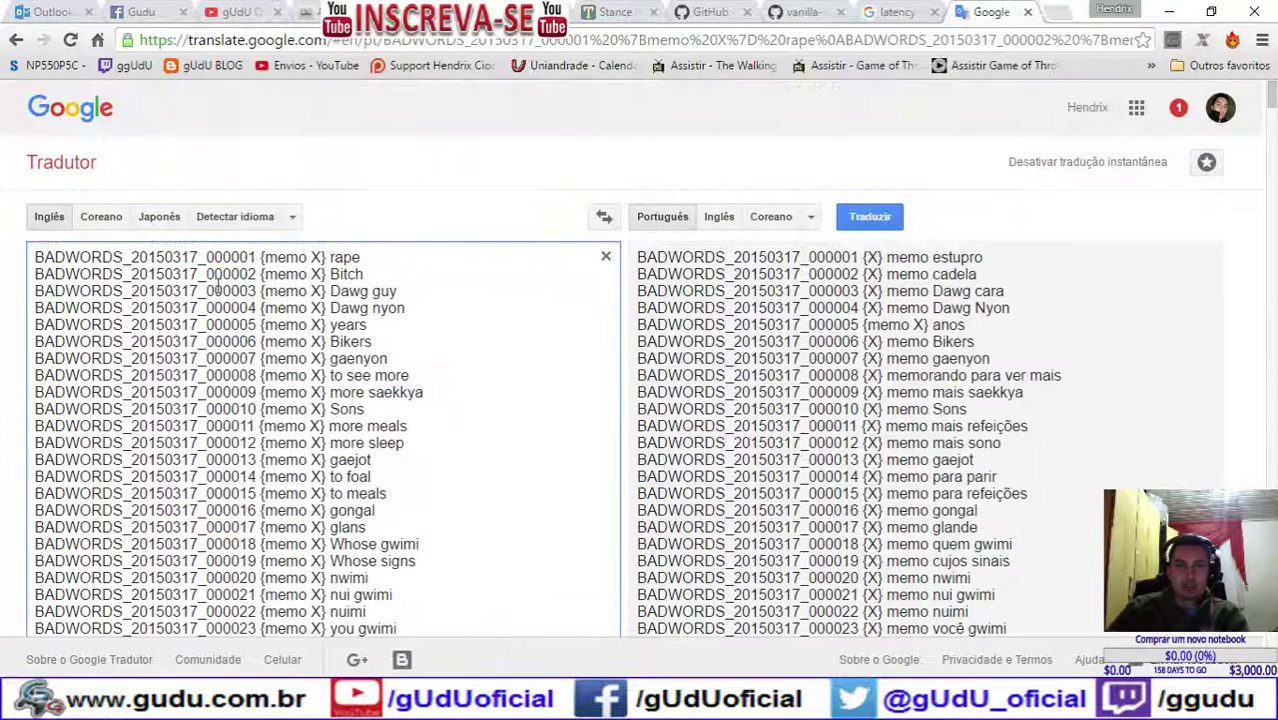
{"action": "left_click", "coordinate": [918, 279]}
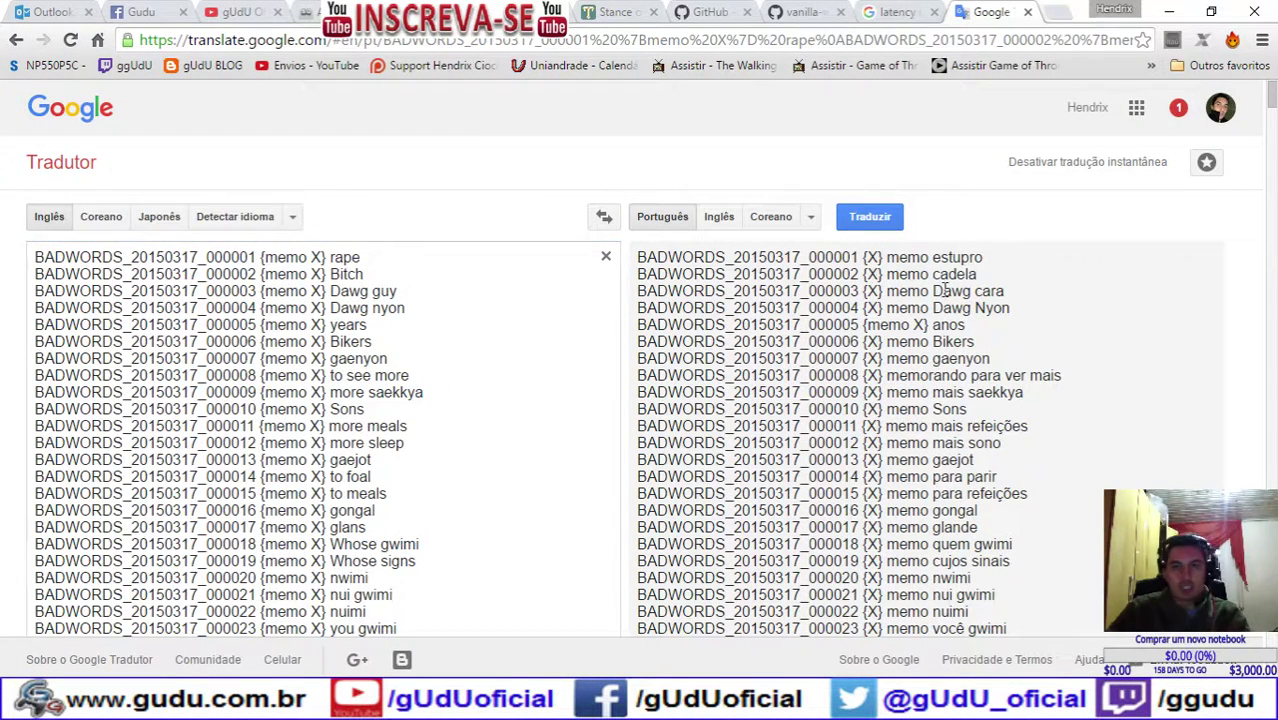
Step: Compare entry BADWORDS_20150317_000003 with its Portuguese translation and highlight the opening brace of its {memo X} tag
{"action": "mouse_move", "coordinate": [944, 290]}
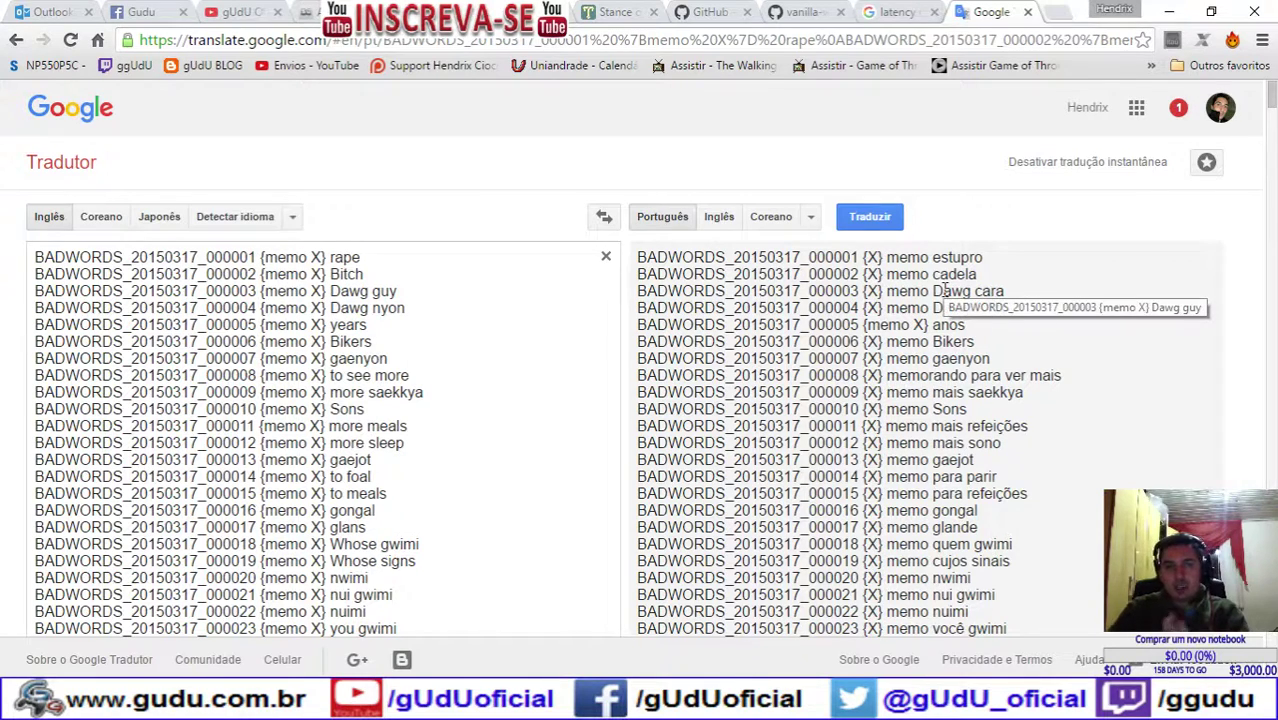
{"action": "left_click", "coordinate": [262, 290]}
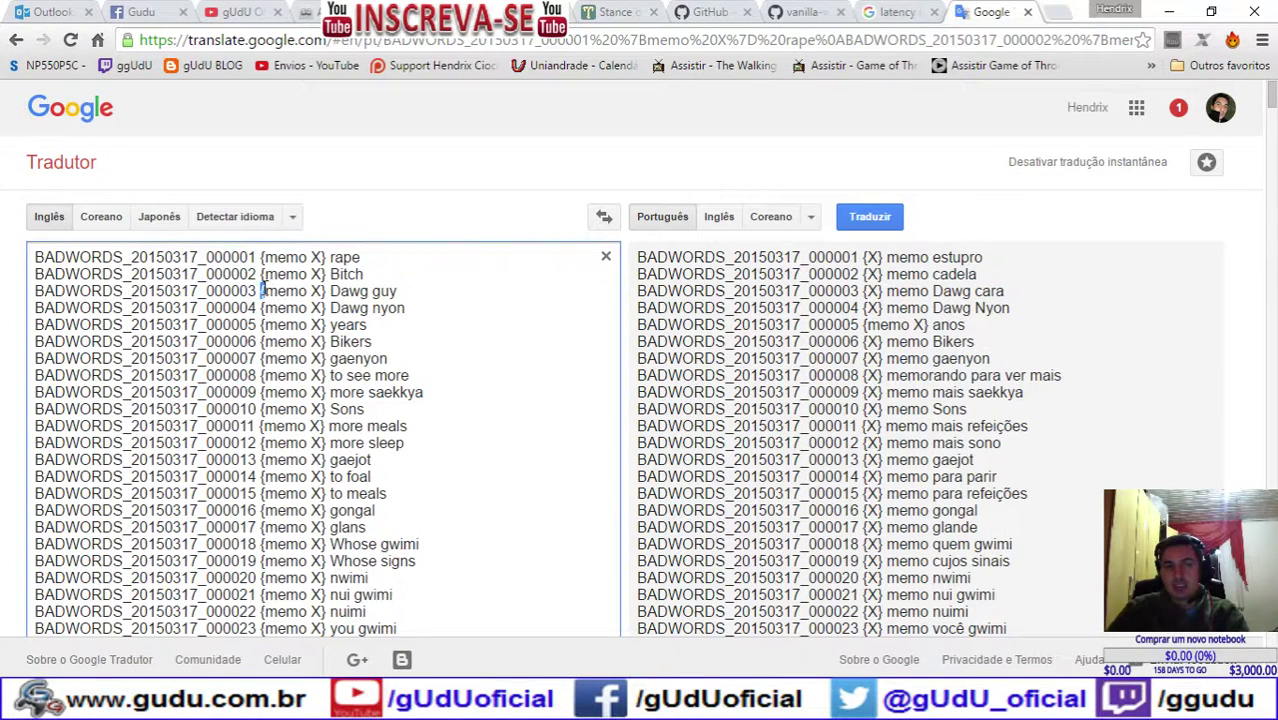
{"action": "left_click_drag", "start_coordinate": [262, 290], "coordinate": [280, 289]}
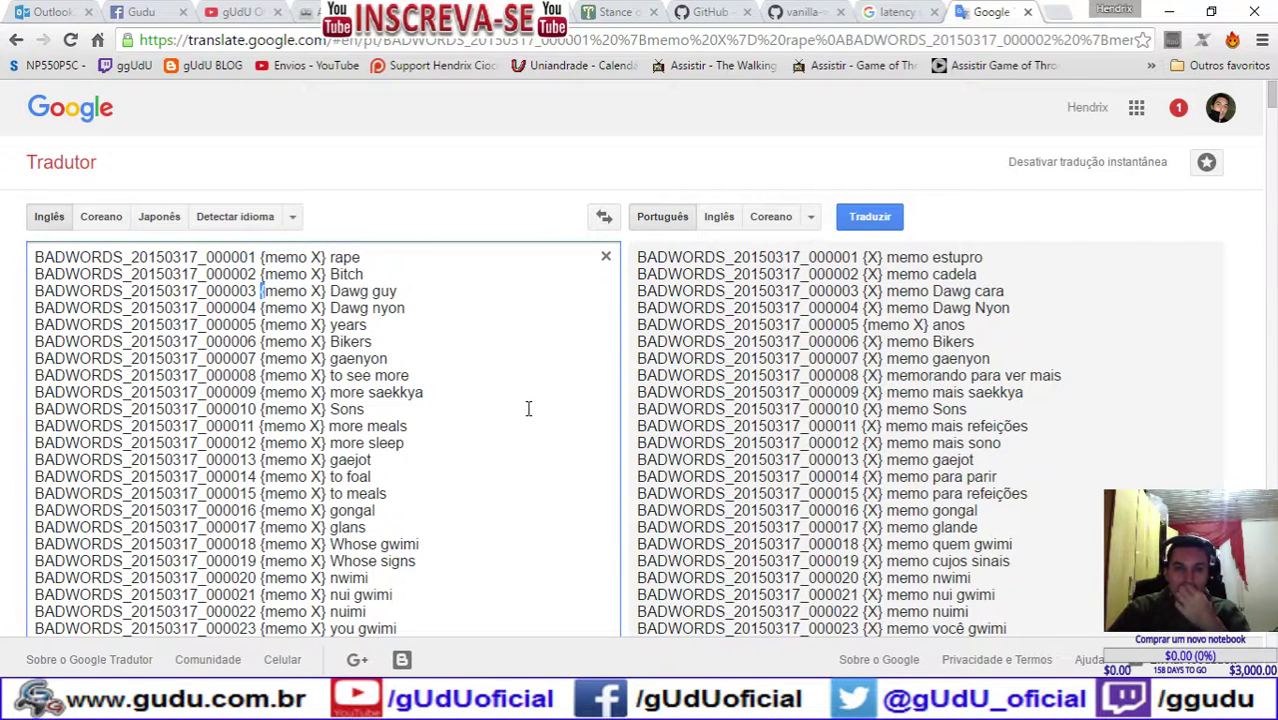
Step: Switch to BADWORDS.tsv in Notepad, highlight the first entry's Korean word, and close the file
{"action": "key", "text": "alt+Tab"}
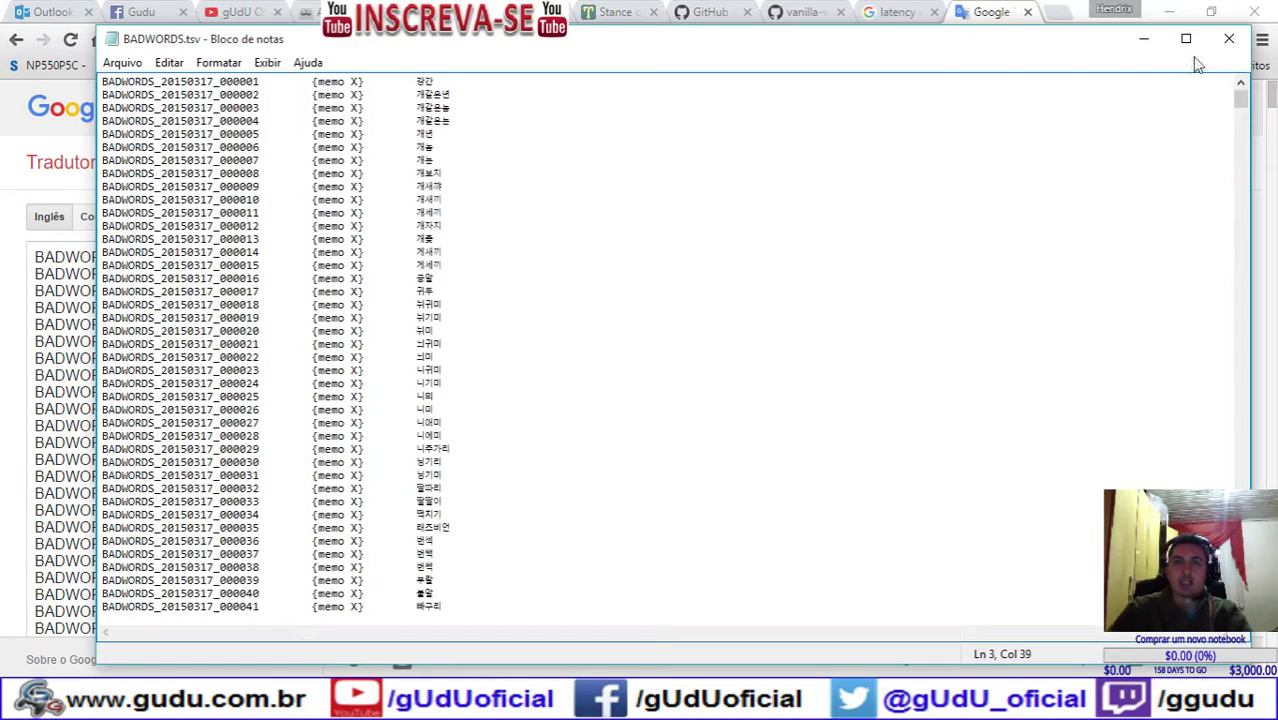
{"action": "left_click_drag", "start_coordinate": [457, 84], "coordinate": [416, 82]}
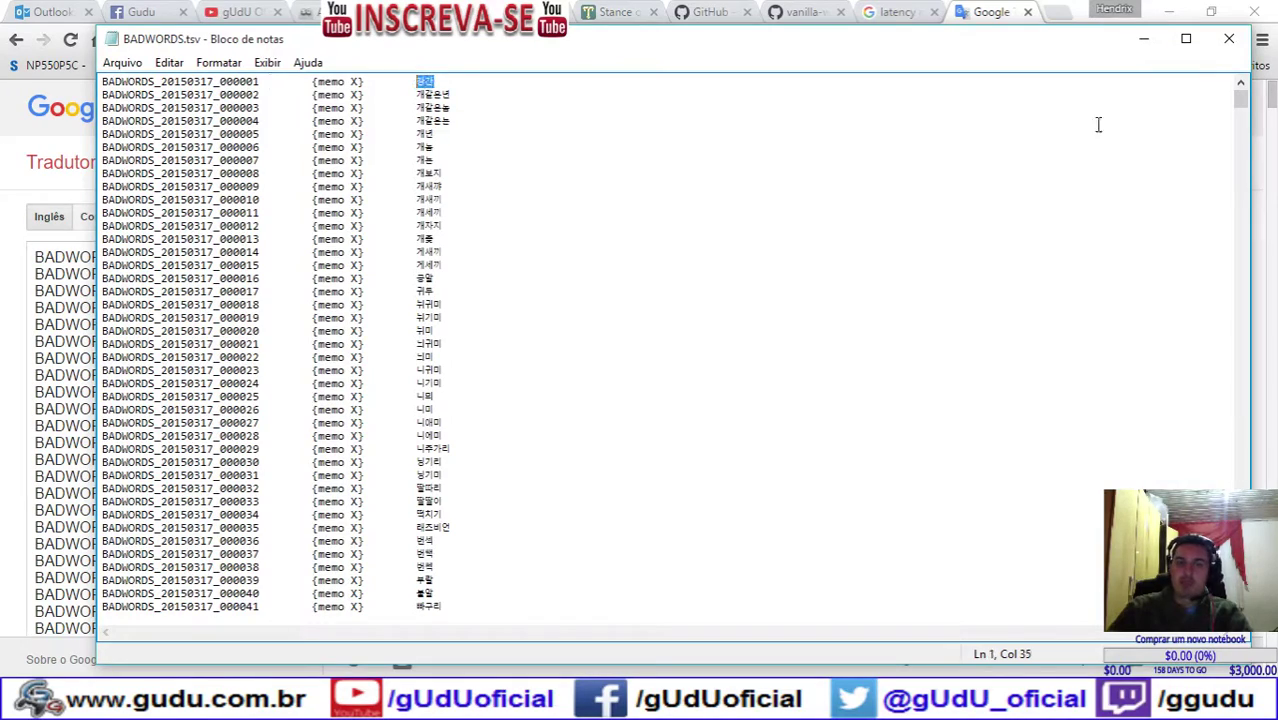
{"action": "left_click", "coordinate": [1229, 38]}
Step: Open QUEST.tsv from Tree of Savior's English language folder for editing in Notepad
{"action": "mouse_move", "coordinate": [293, 705]}
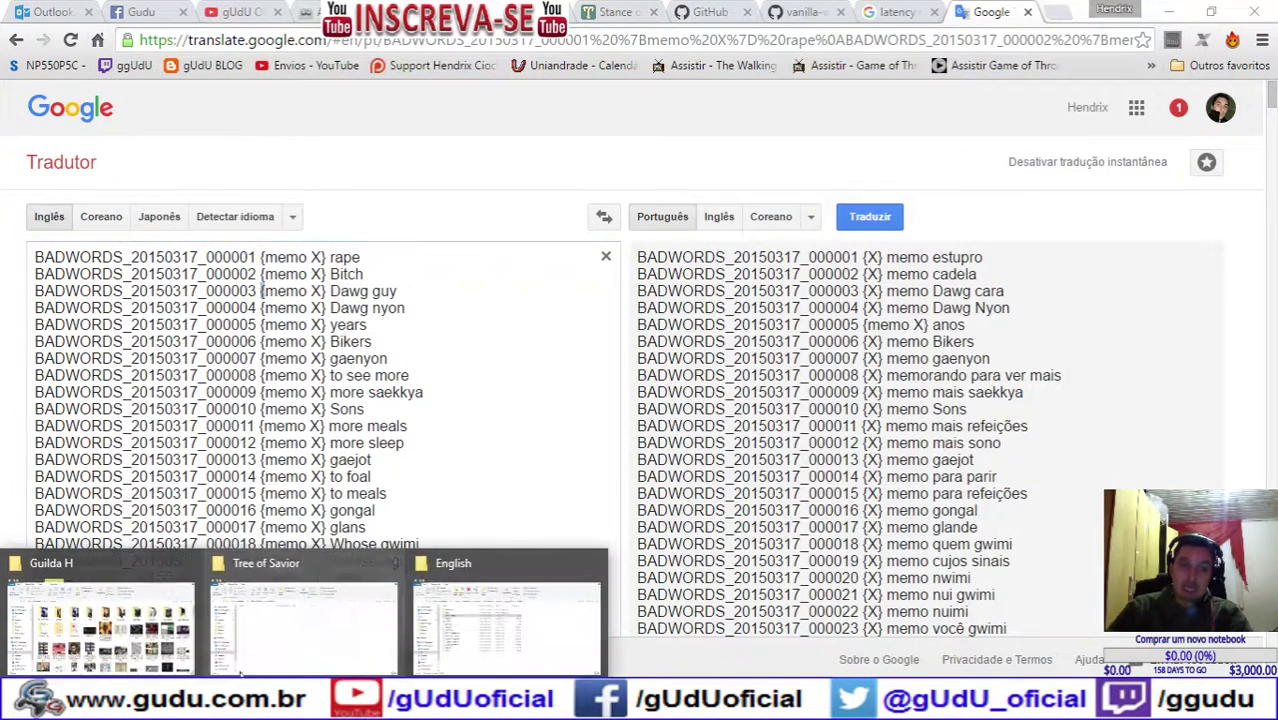
{"action": "left_click", "coordinate": [420, 630]}
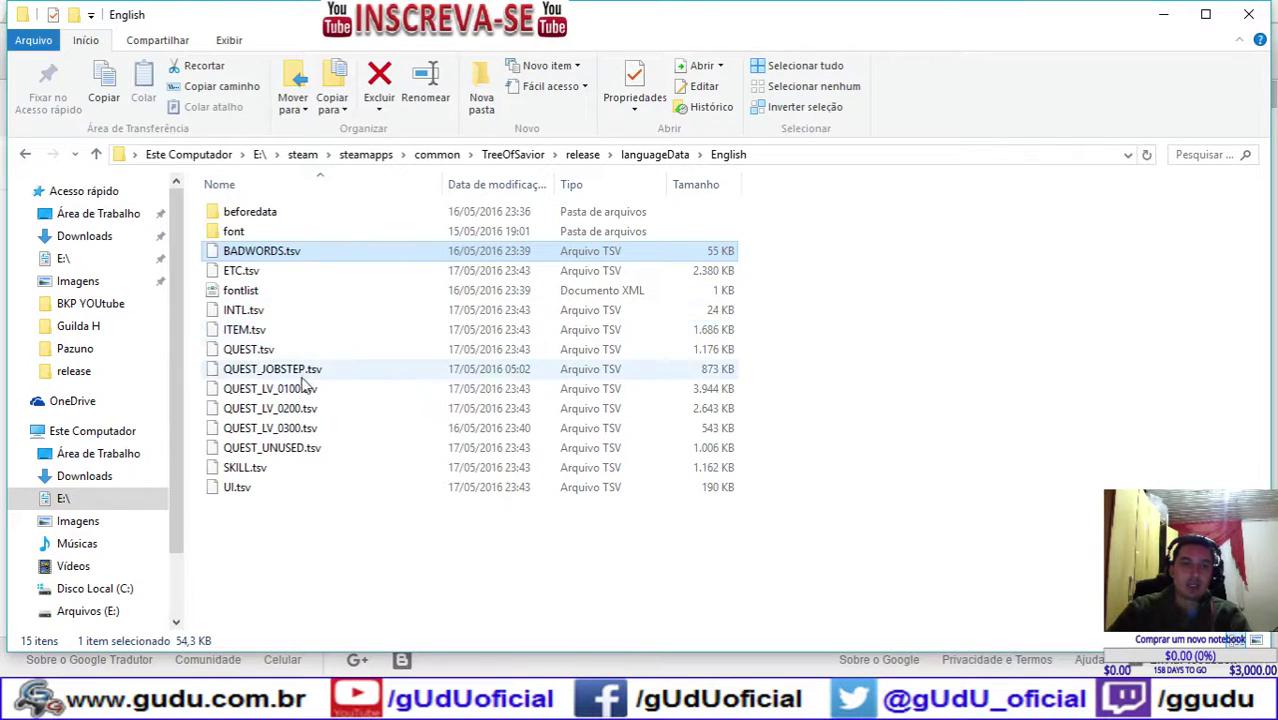
{"action": "right_click", "coordinate": [255, 350]}
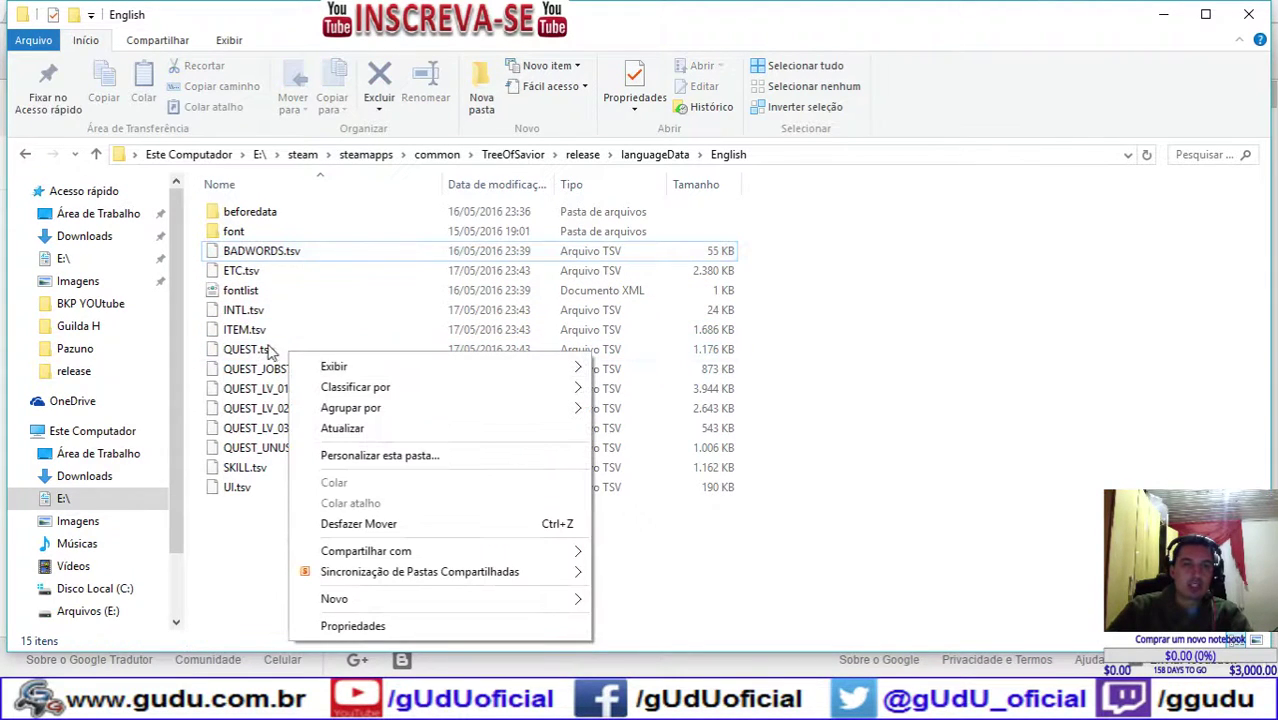
{"action": "left_click", "coordinate": [265, 350]}
{"action": "right_click", "coordinate": [252, 350]}
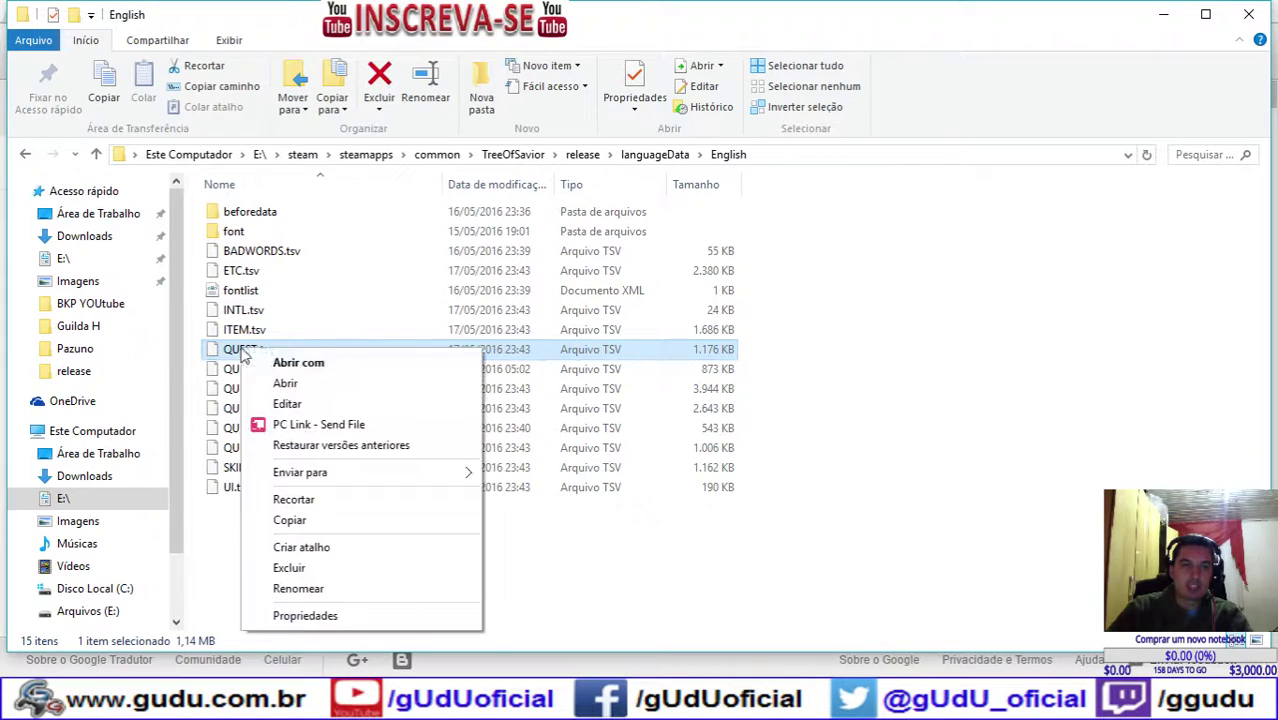
{"action": "left_click", "coordinate": [310, 403]}
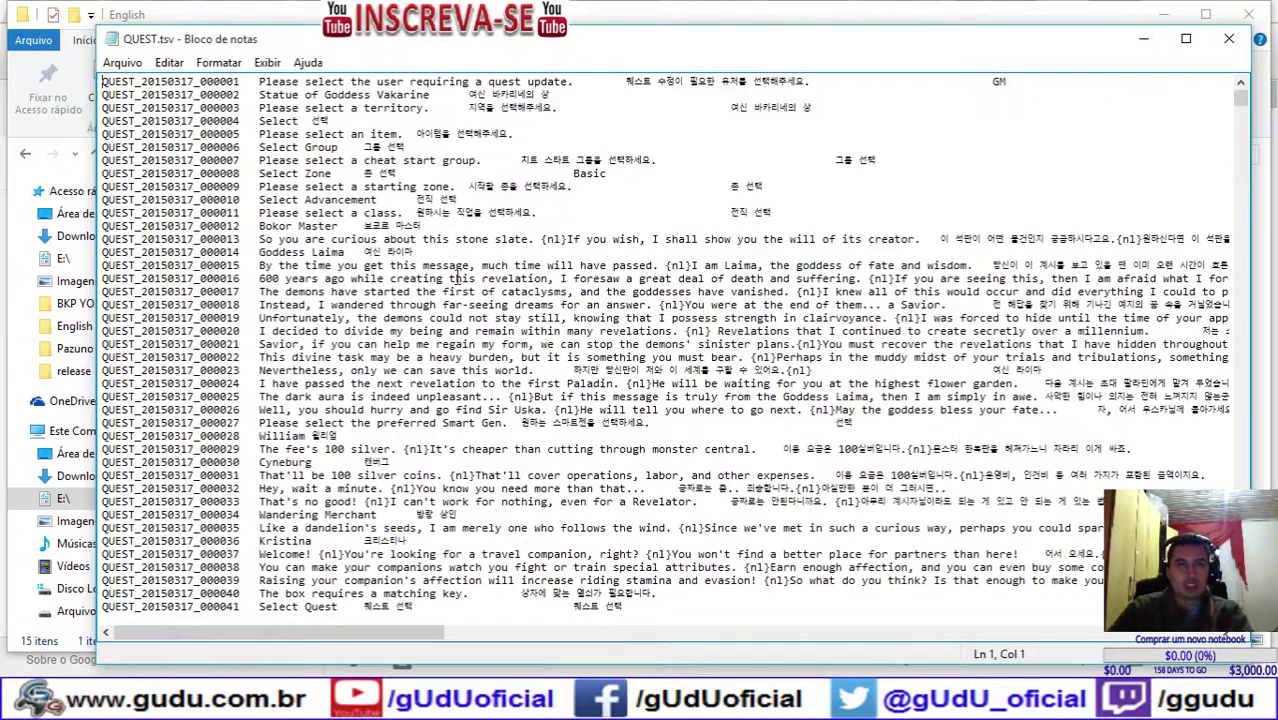
Step: Look over the first hundred or so quest entries and highlight the {nl} marker in QUEST_20150317_000075
{"action": "left_click", "coordinate": [578, 146]}
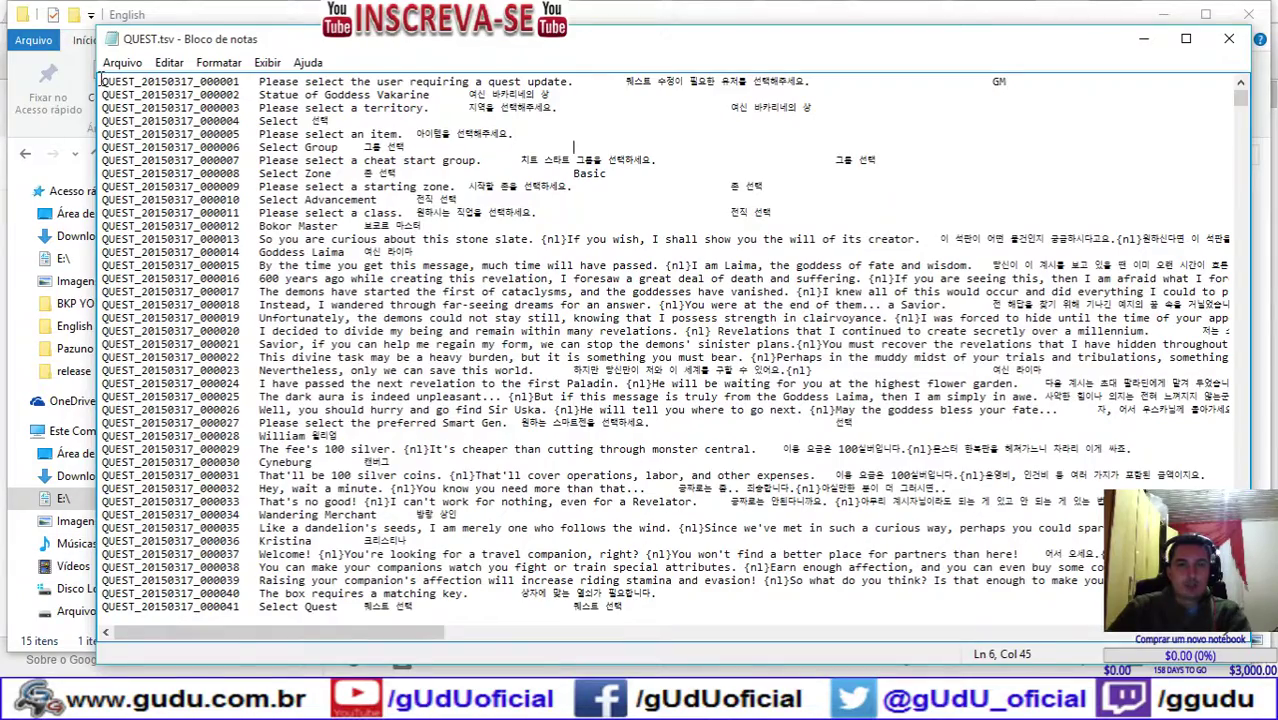
{"action": "left_click_drag", "start_coordinate": [100, 77], "coordinate": [740, 501]}
{"action": "scroll", "coordinate": [459, 537], "scroll_direction": "down", "scroll_amount": 17}
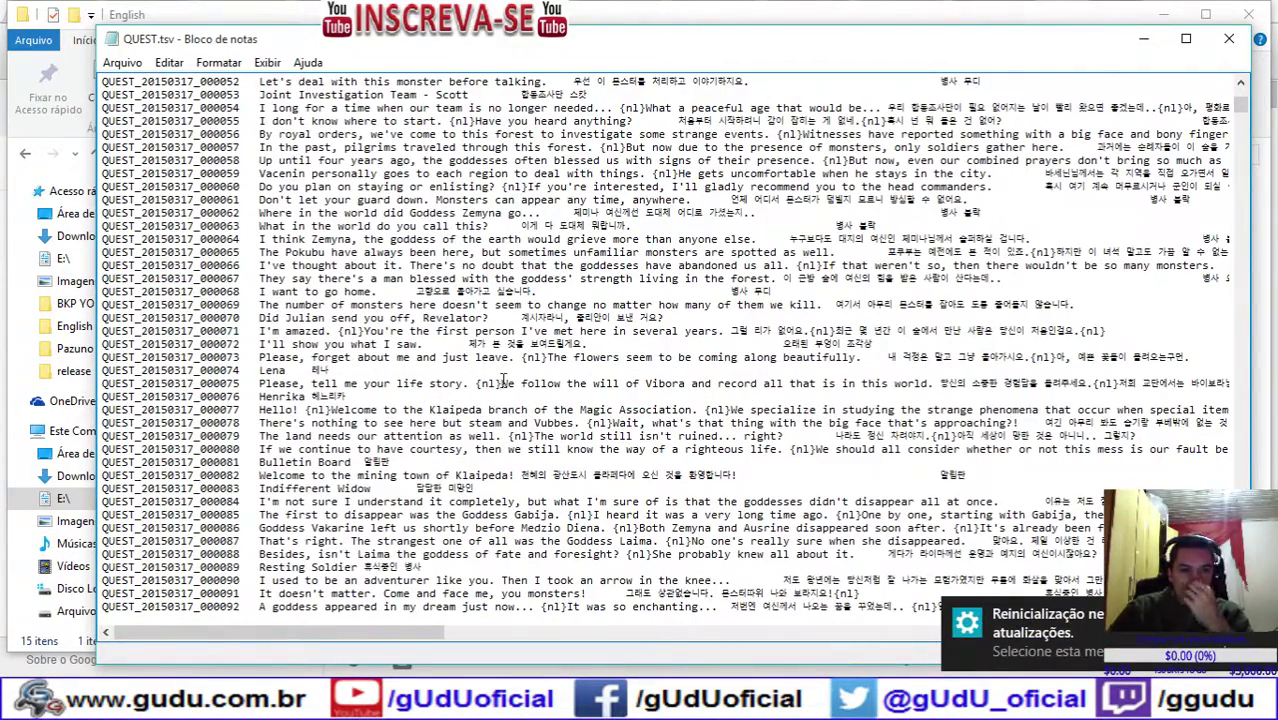
{"action": "left_click_drag", "start_coordinate": [504, 382], "coordinate": [480, 382]}
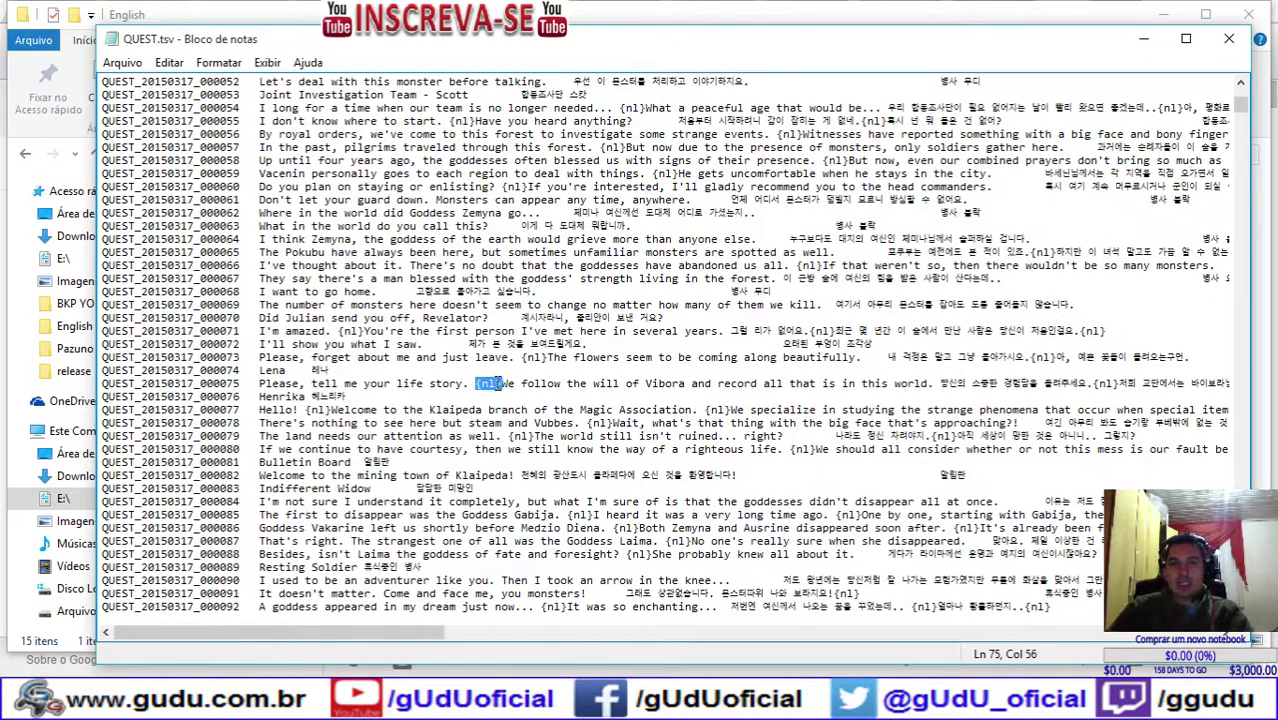
{"action": "left_click", "coordinate": [466, 383]}
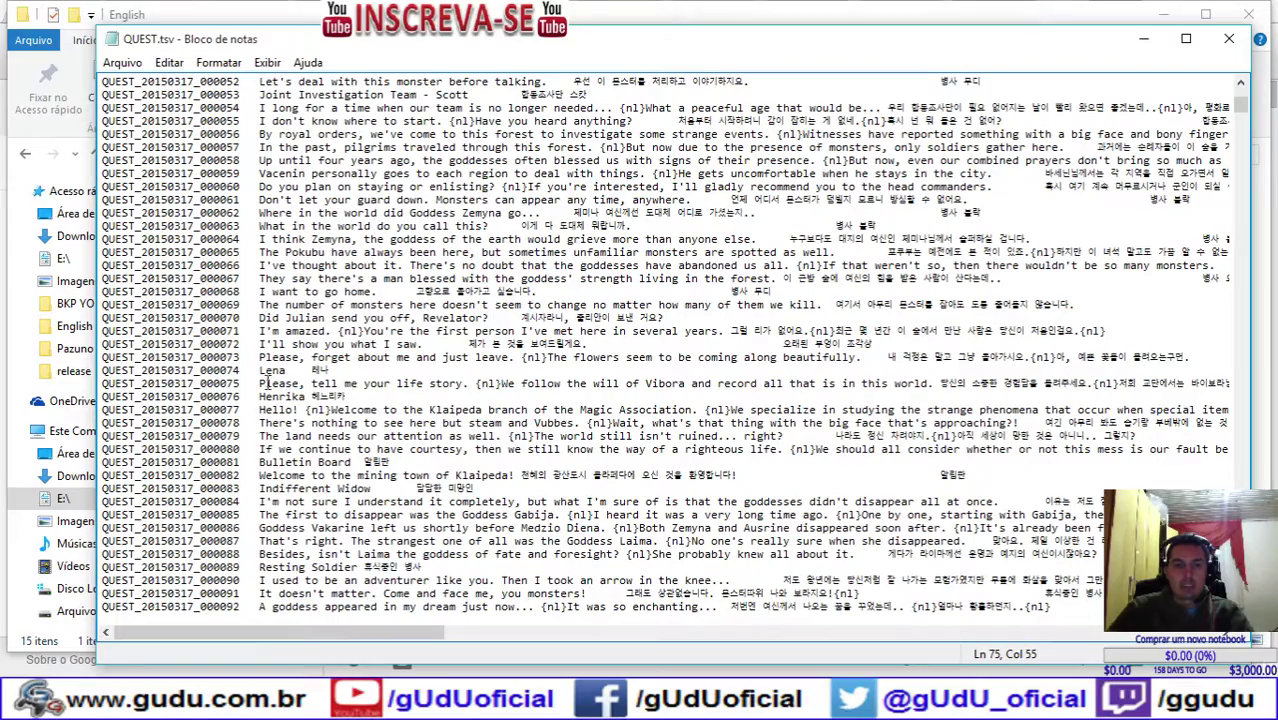
{"action": "scroll", "coordinate": [341, 376], "scroll_direction": "up", "scroll_amount": 17}
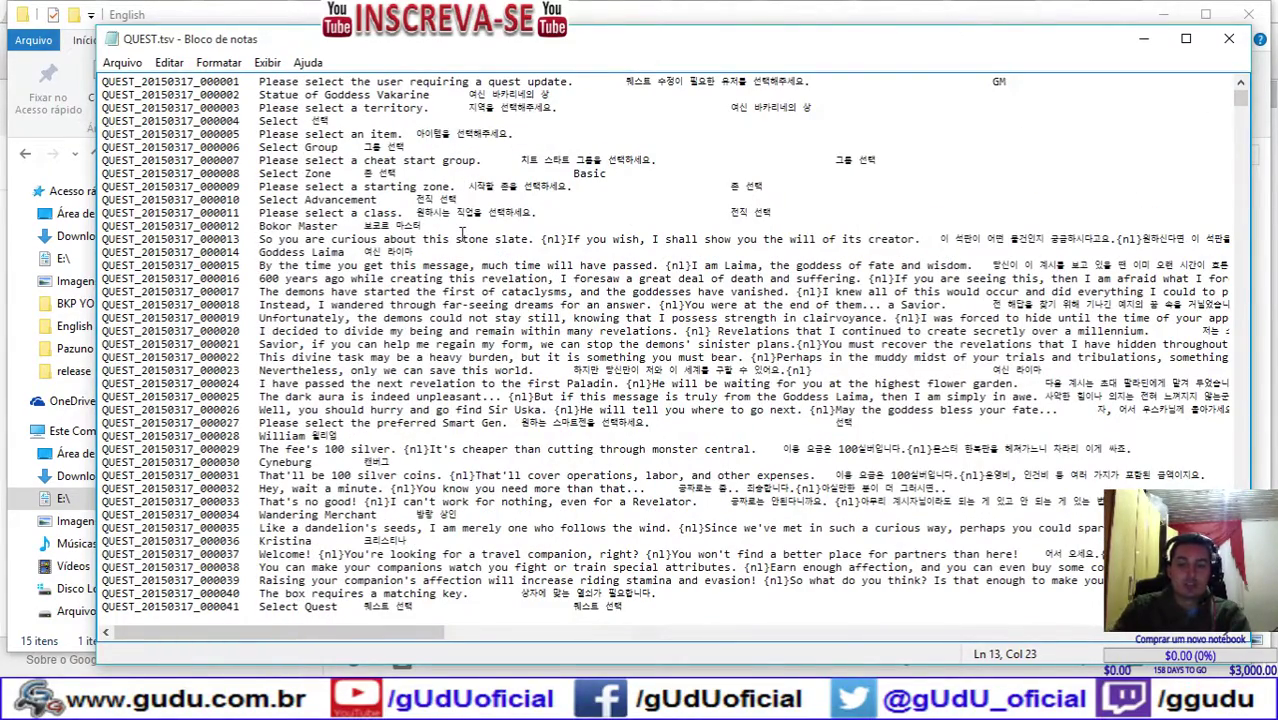
Step: Examine the last entries of QUEST.tsv and return to the beginning of the file
{"action": "key", "text": "ctrl+End"}
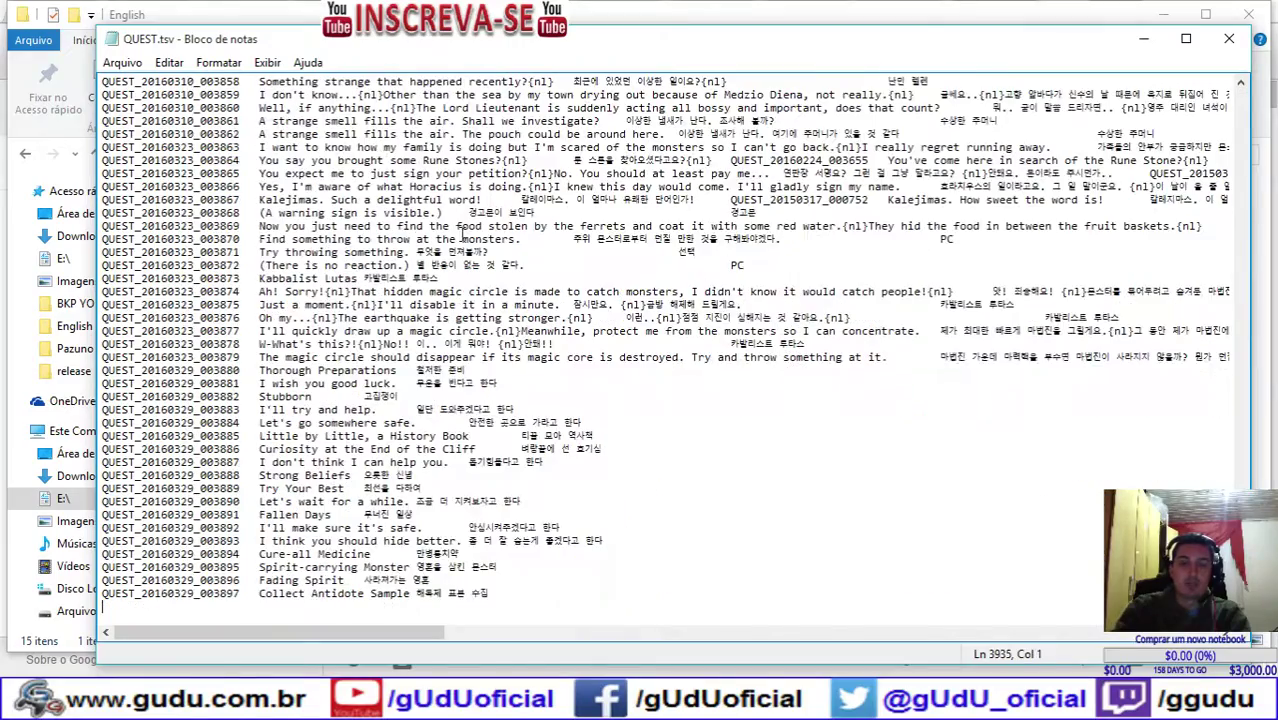
{"action": "scroll", "coordinate": [462, 233], "scroll_direction": "up", "scroll_amount": 20}
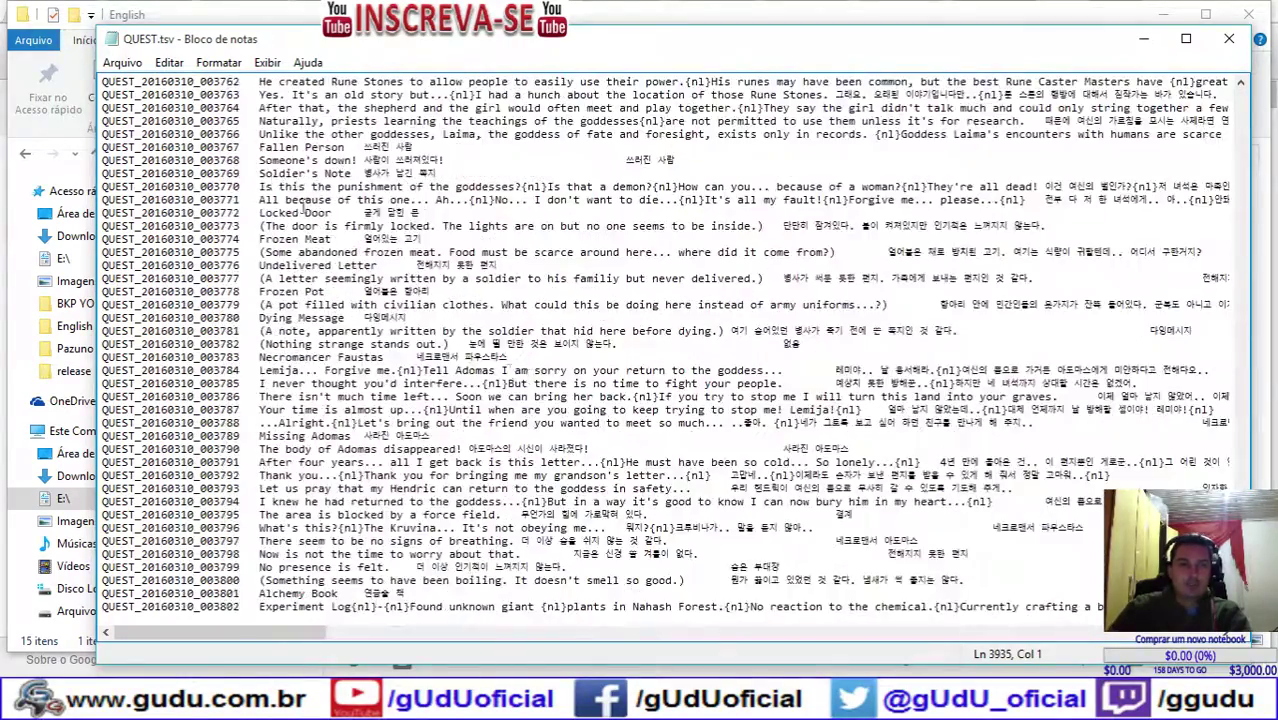
{"action": "double_click", "coordinate": [262, 120]}
{"action": "scroll", "coordinate": [335, 143], "scroll_direction": "up", "scroll_amount": 9}
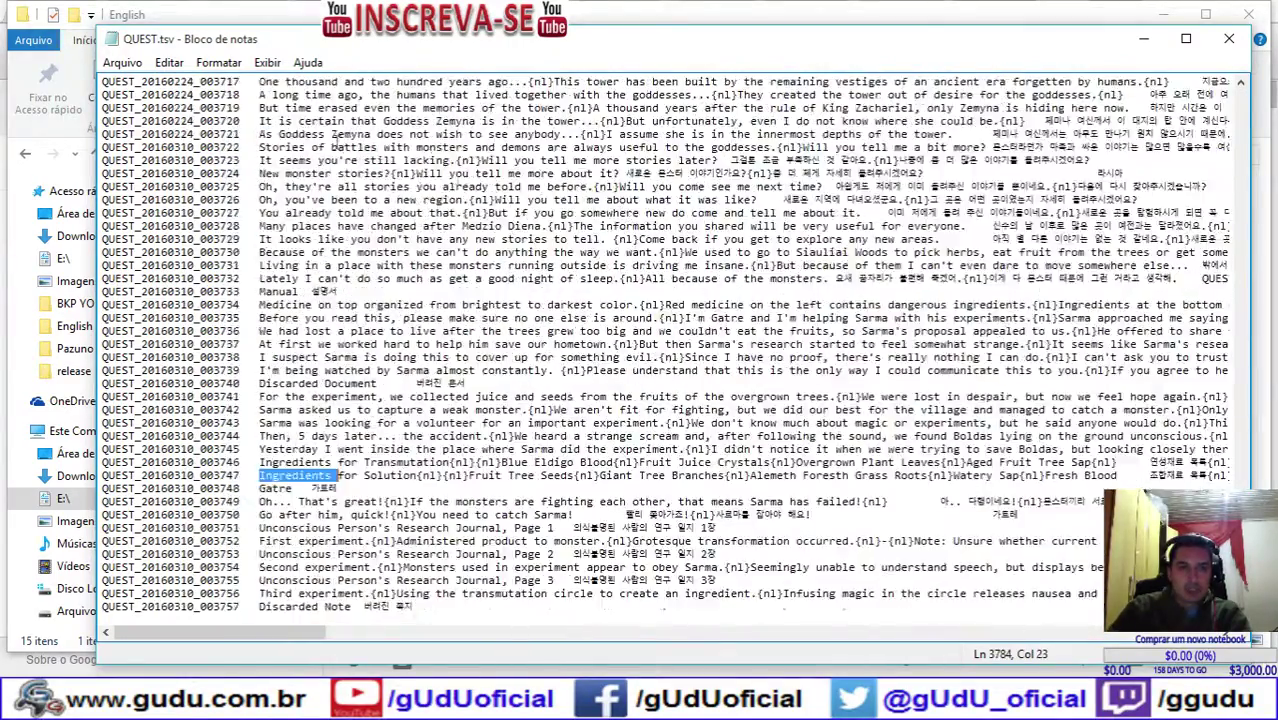
{"action": "left_click_drag", "start_coordinate": [1241, 590], "coordinate": [1241, 90]}
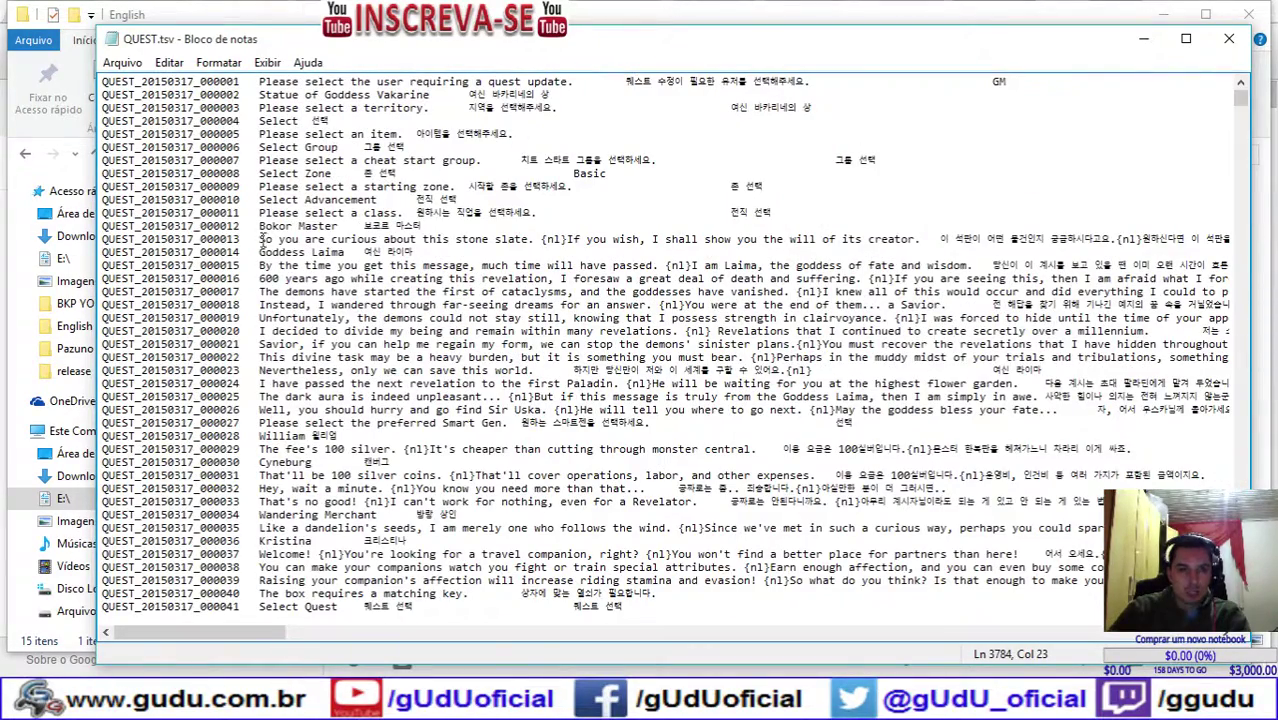
Step: Copy the text after the identifier of QUEST_20150317_000013 and paste it over the source text in Google Translate
{"action": "left_click", "coordinate": [262, 240]}
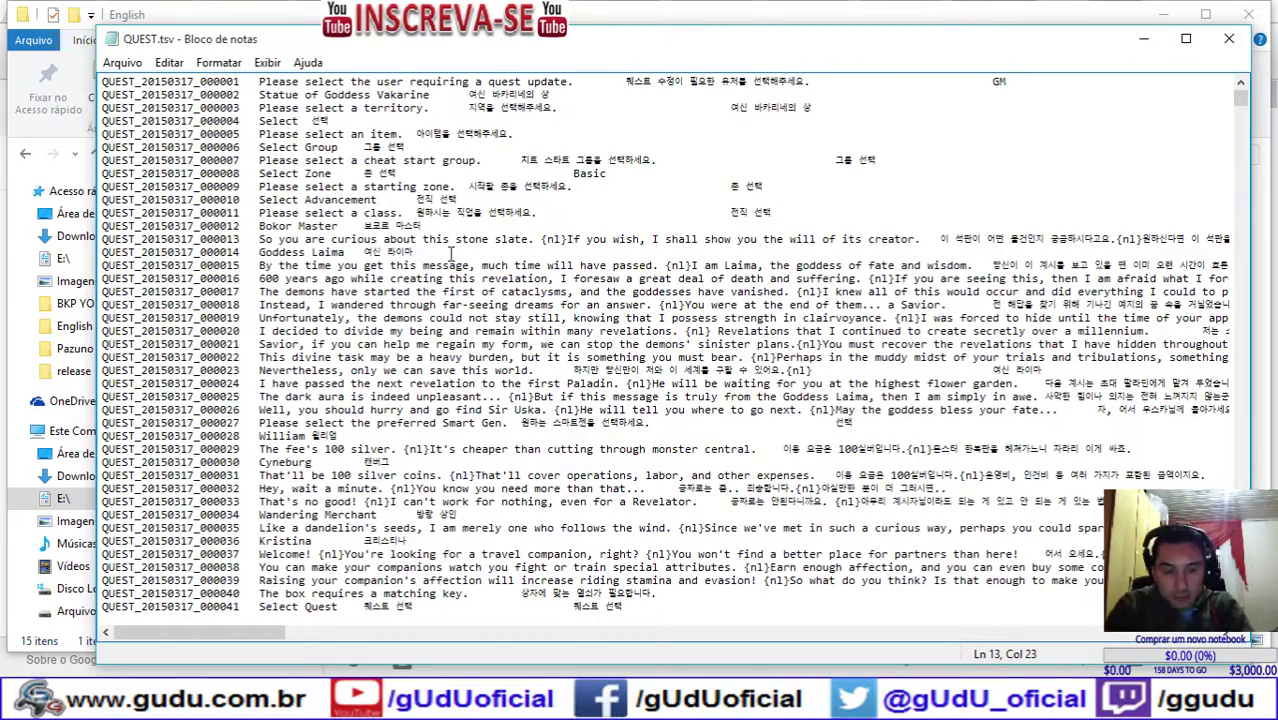
{"action": "key", "text": "shift+End"}
{"action": "key", "text": "ctrl+c"}
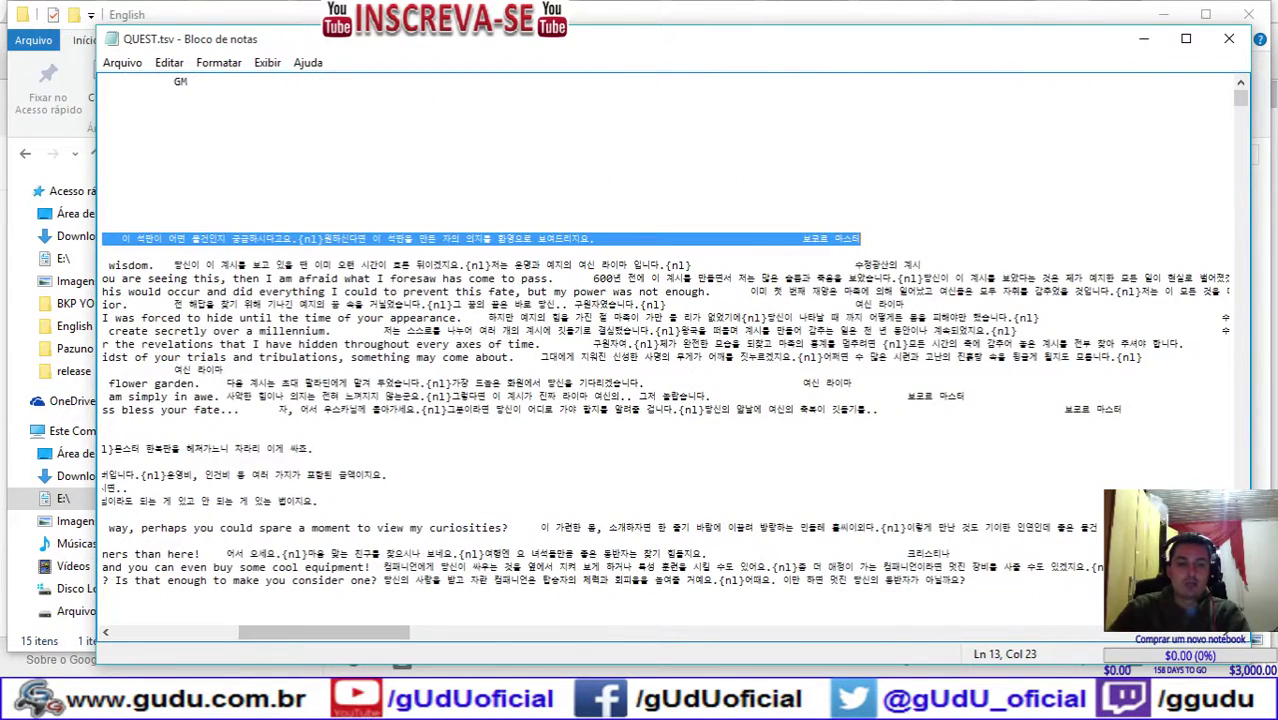
{"action": "key", "text": "alt+Tab"}
{"action": "key", "text": "ctrl+a"}
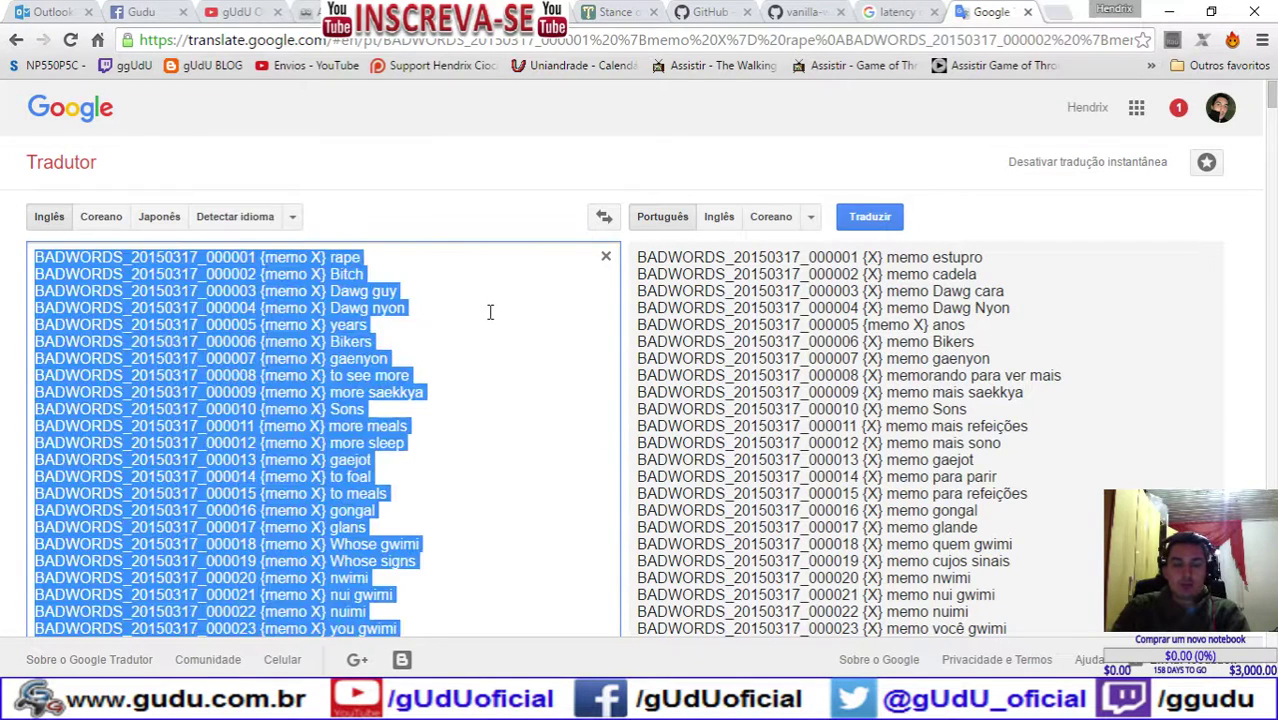
{"action": "key", "text": "ctrl+v"}
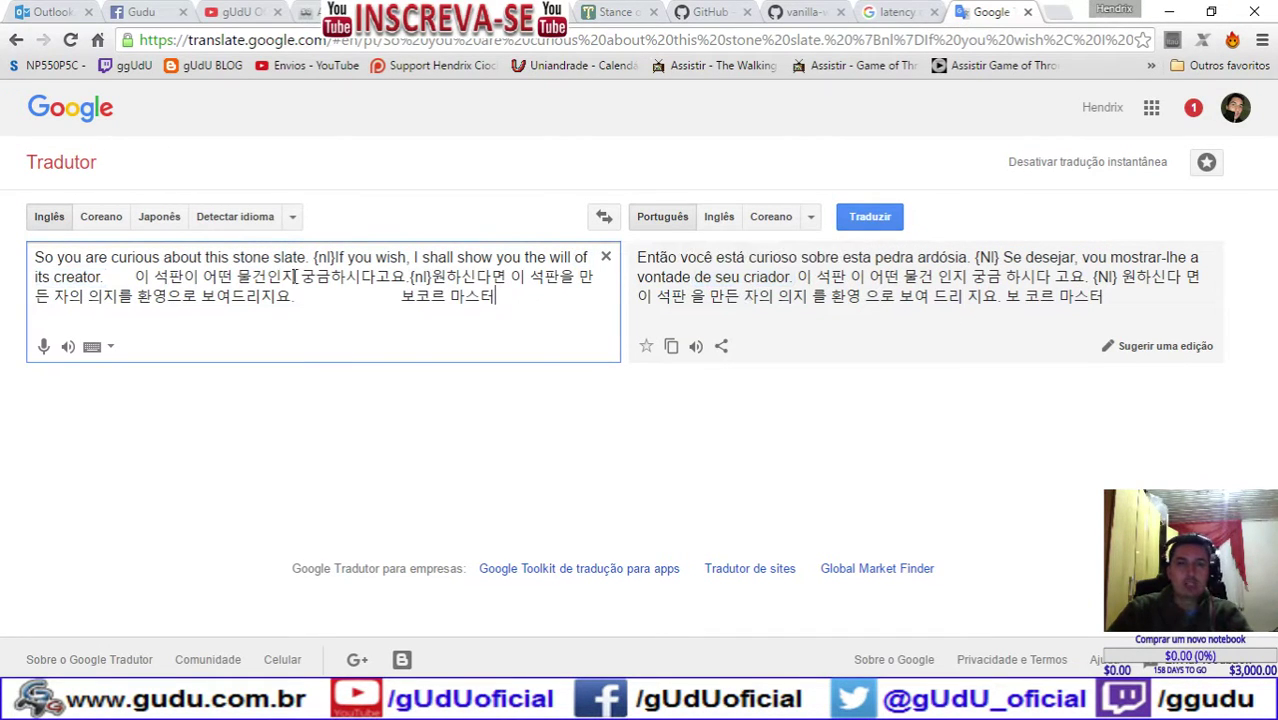
Step: Compare the Portuguese output with Japanese (Japonês) and Korean (Coreano) as source language, checking the {nl} markers, and switch back to English (Inglês)
{"action": "left_click", "coordinate": [166, 222]}
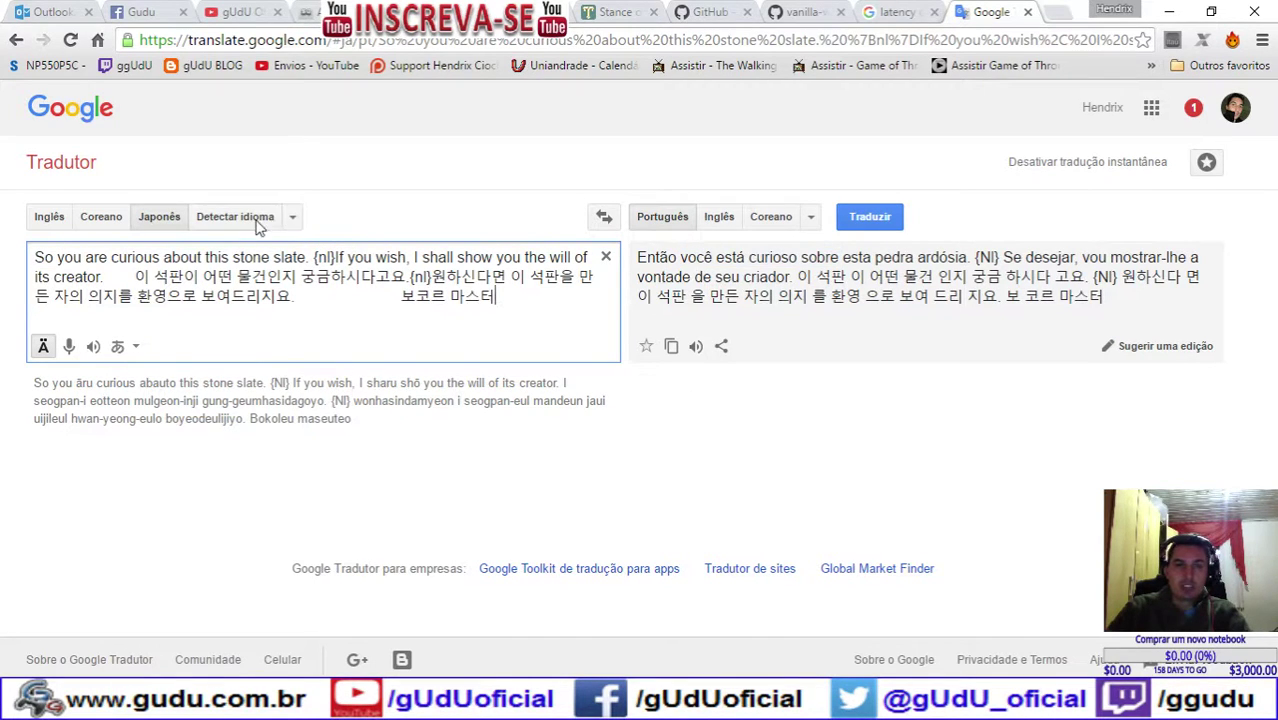
{"action": "left_click", "coordinate": [110, 219]}
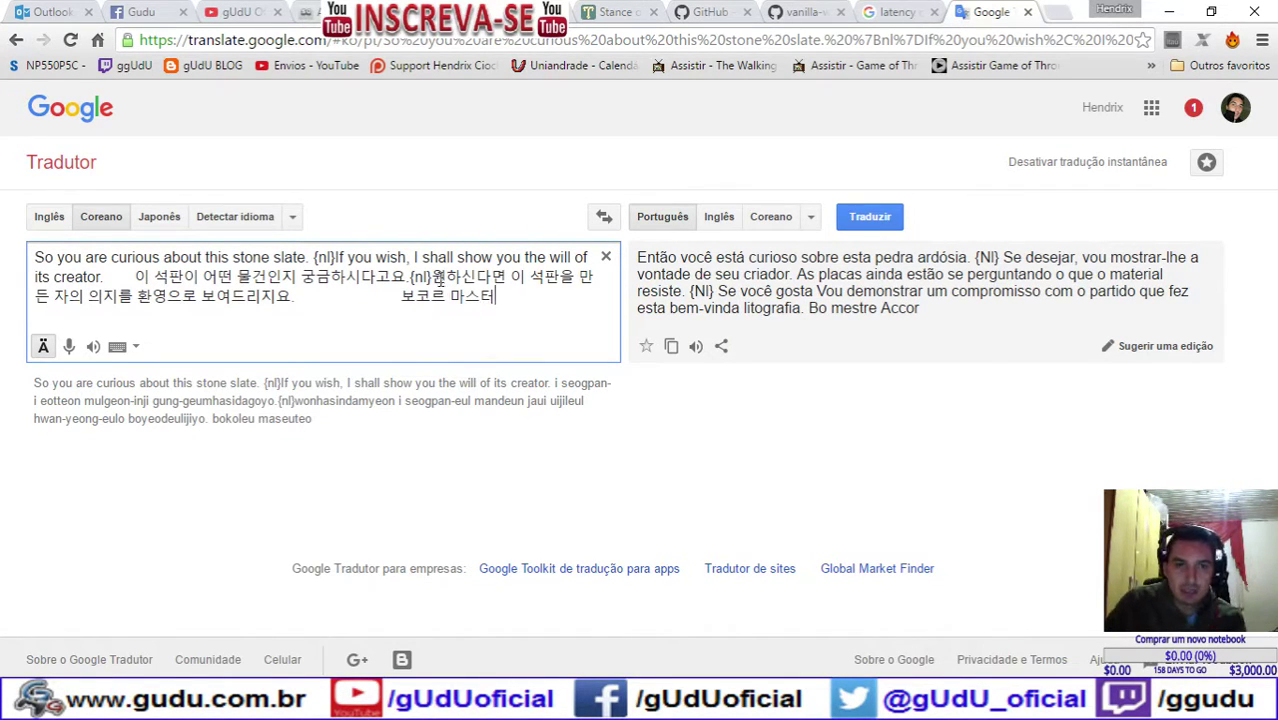
{"action": "left_click_drag", "start_coordinate": [434, 272], "coordinate": [409, 277]}
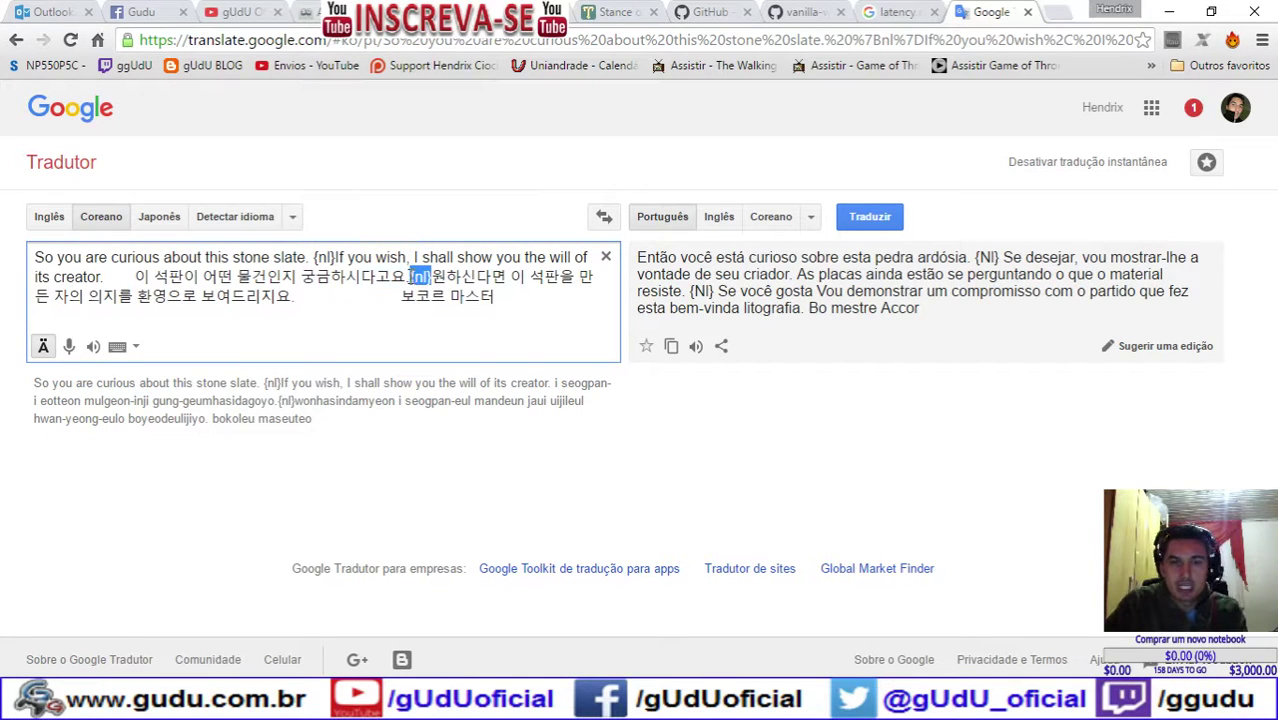
{"action": "left_click", "coordinate": [334, 258]}
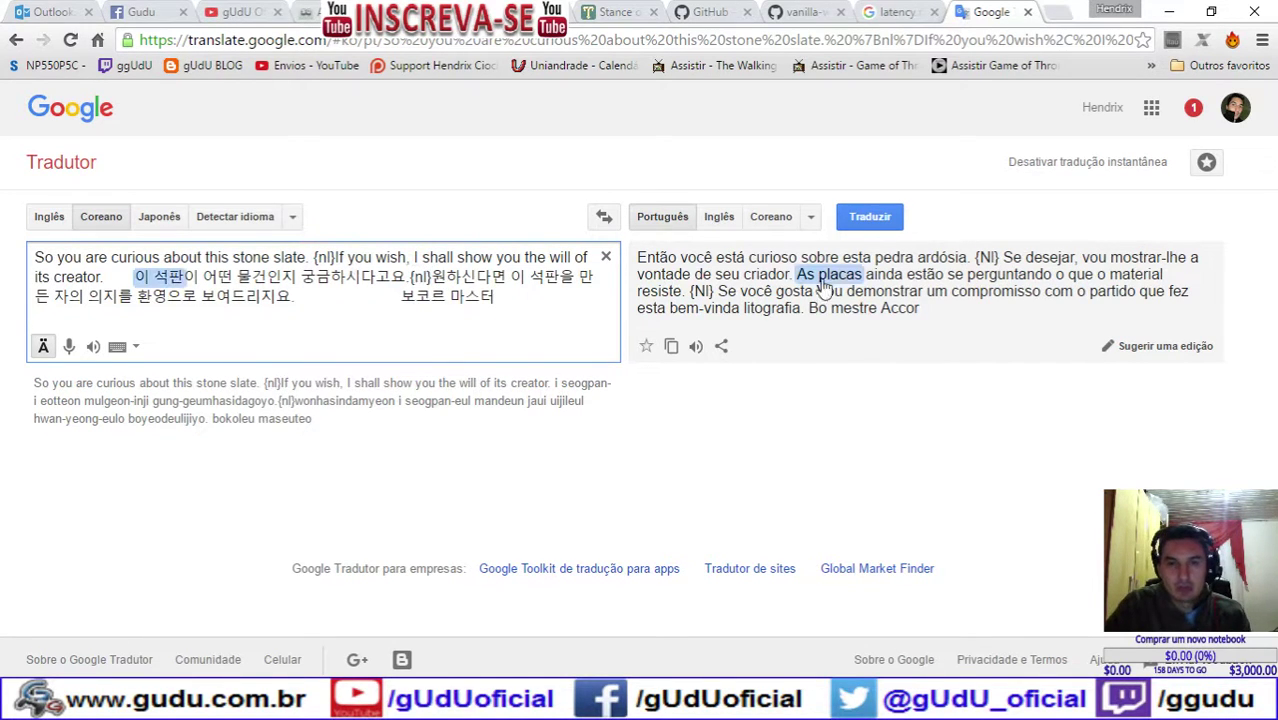
{"action": "left_click", "coordinate": [52, 217]}
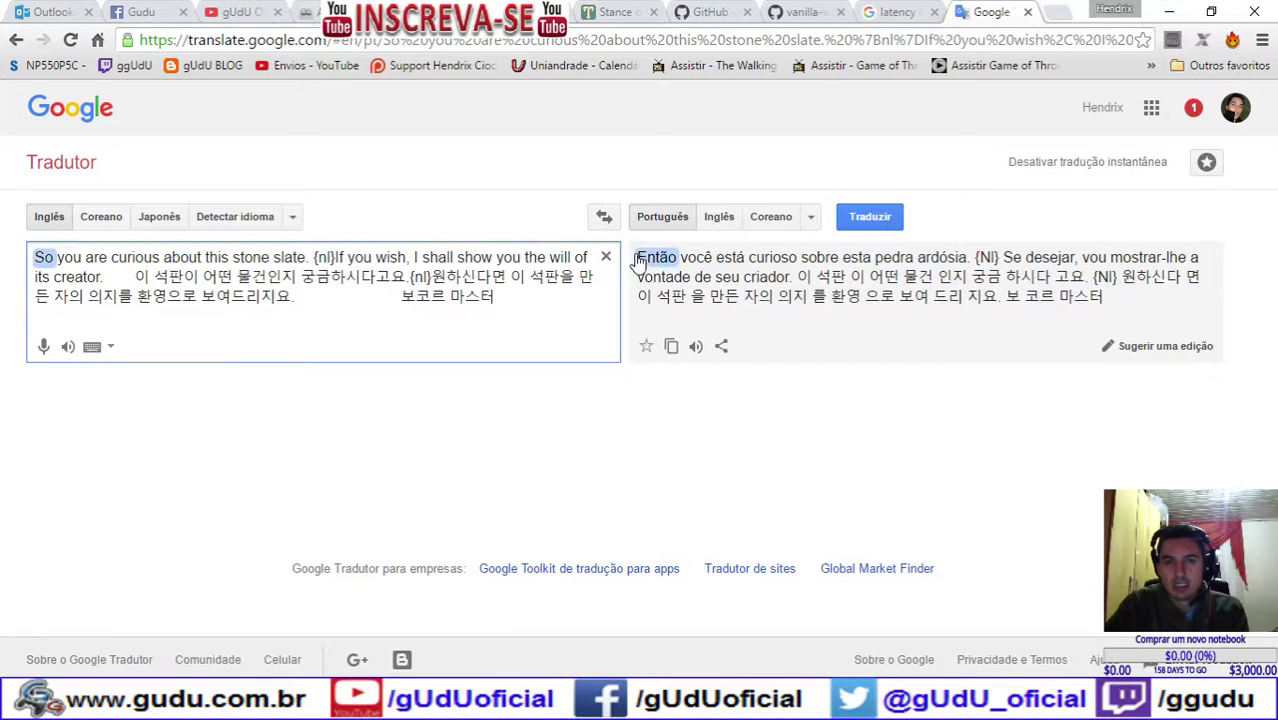
Step: Select all entries in QUEST.tsv in Notepad, from QUEST_20150317_000001 through QUEST_20160329_003897
{"action": "left_click_drag", "start_coordinate": [536, 308], "coordinate": [3, 260]}
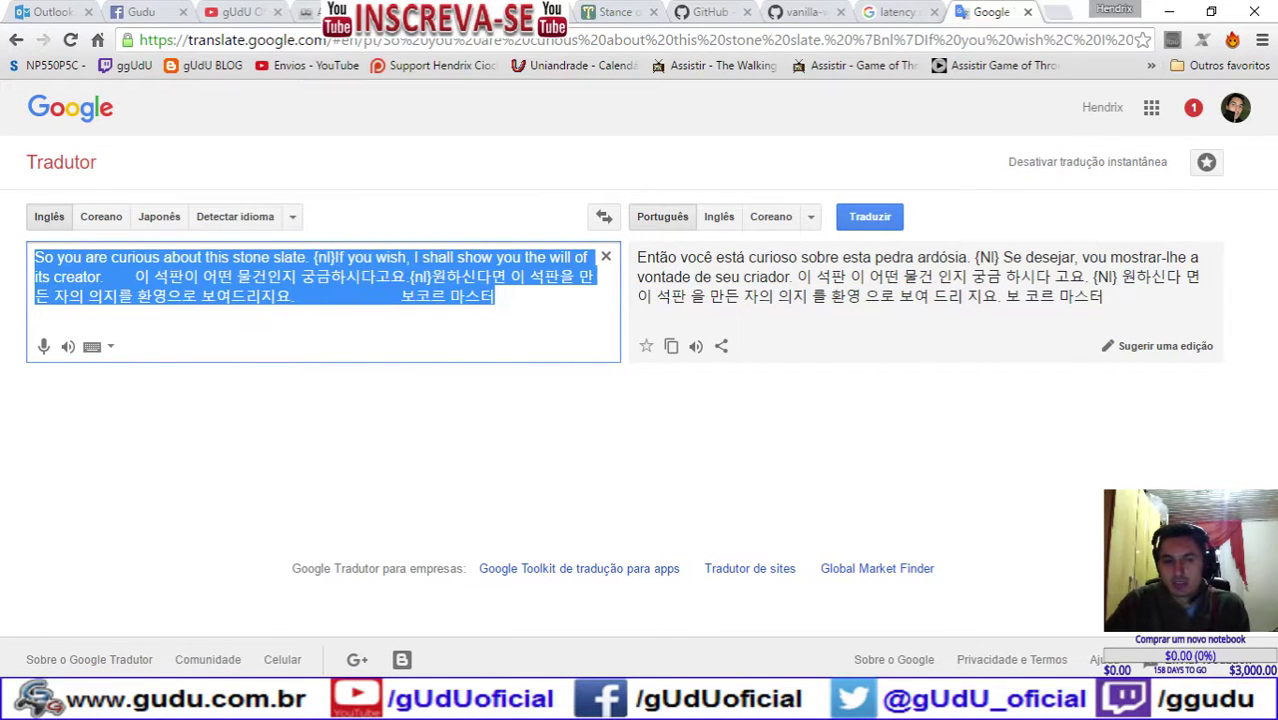
{"action": "key", "text": "alt+Tab"}
{"action": "left_click_drag", "start_coordinate": [337, 632], "coordinate": [211, 632]}
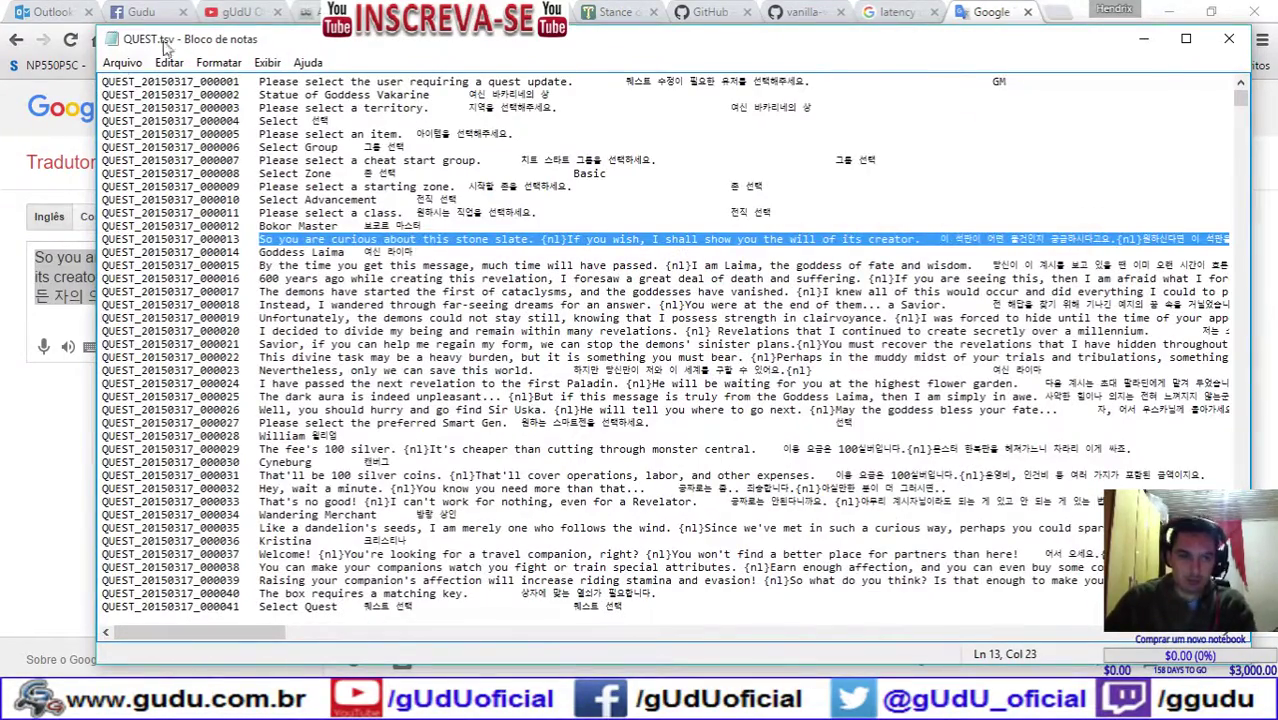
{"action": "mouse_move", "coordinate": [105, 81]}
{"action": "left_mouse_down"}
{"action": "mouse_move", "coordinate": [256, 252]}
{"action": "mouse_move", "coordinate": [105, 81]}
{"action": "left_mouse_up"}
{"action": "scroll", "coordinate": [407, 507], "scroll_direction": "down", "scroll_amount": 20}
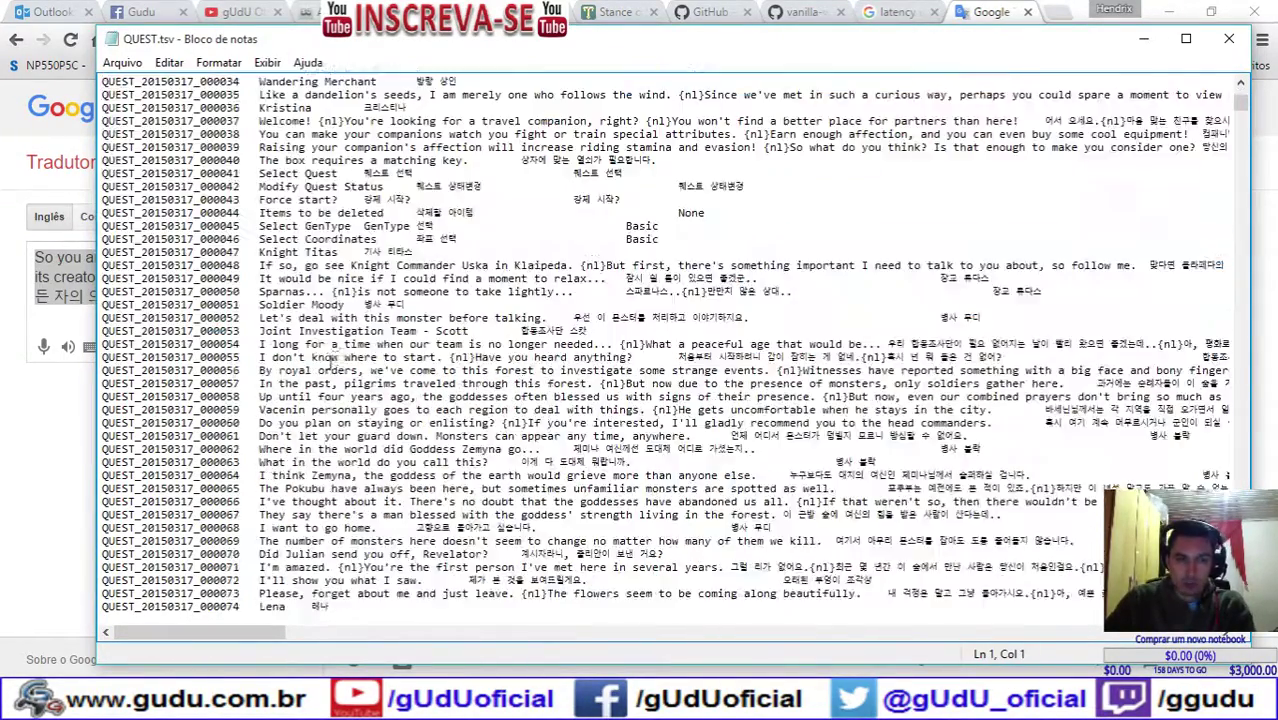
{"action": "scroll", "coordinate": [407, 507], "scroll_direction": "down", "scroll_amount": 20}
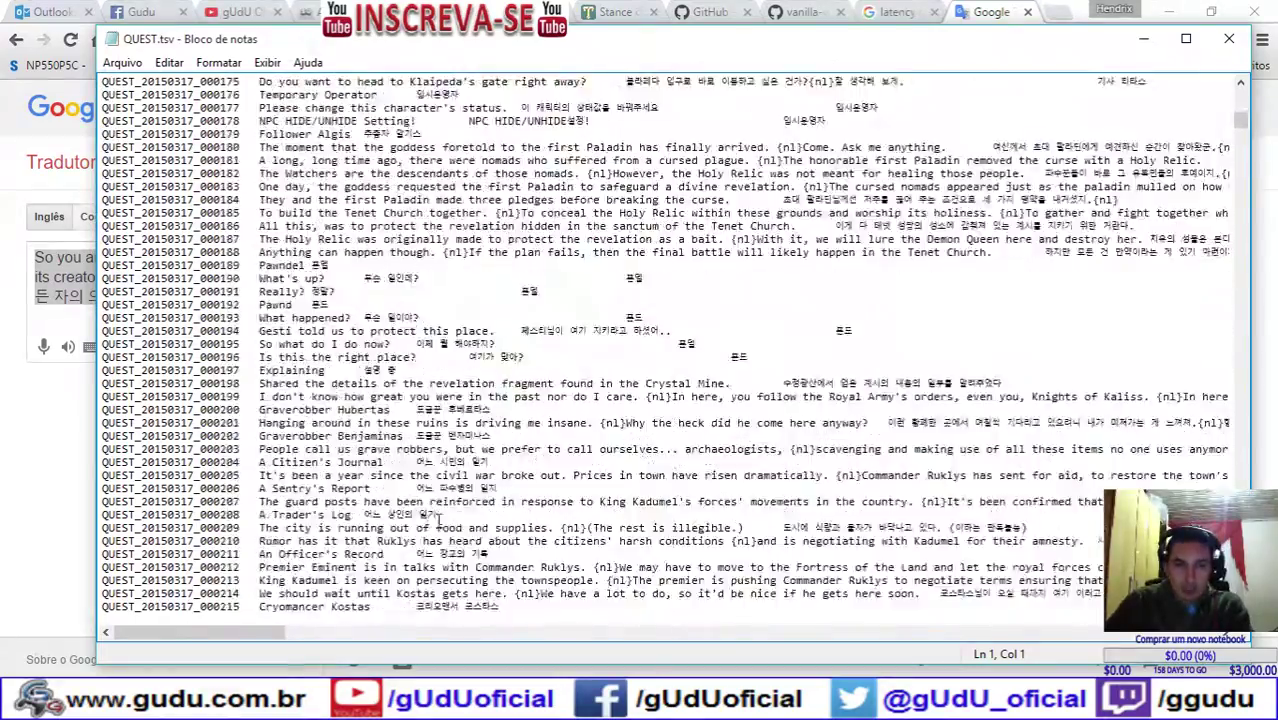
{"action": "left_click_drag", "start_coordinate": [1240, 125], "coordinate": [1240, 620]}
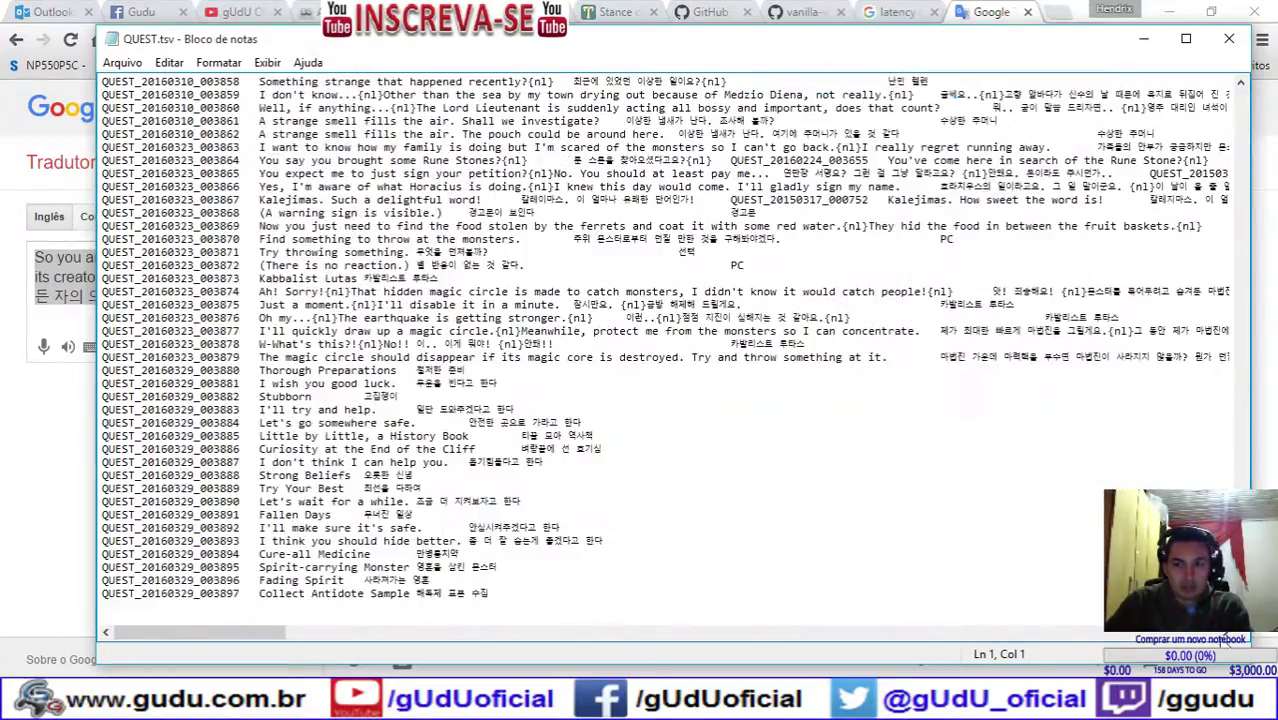
{"action": "left_click", "coordinate": [508, 594], "text": "shift"}
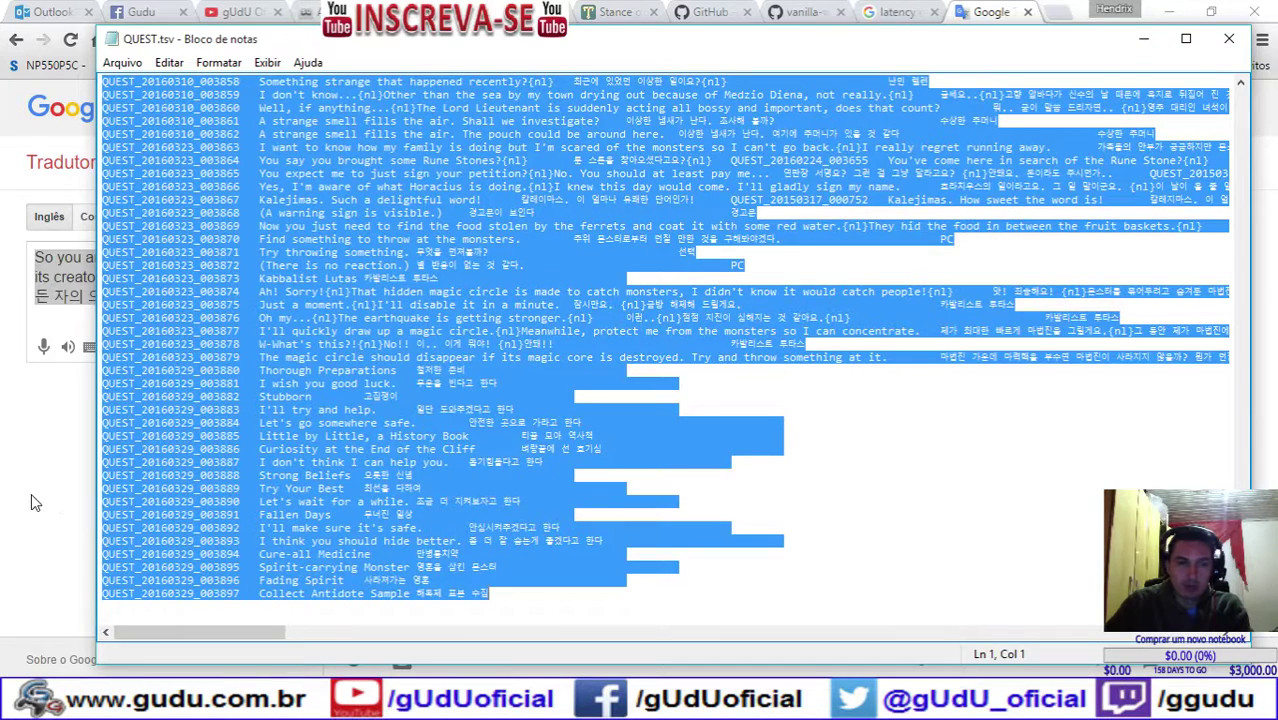
Step: Switch to Google Translate, clear the source text and try to paste in all the entries of QUEST.tsv
{"action": "key", "text": "alt+Tab"}
{"action": "left_click", "coordinate": [127, 270]}
{"action": "key", "text": "ctrl+a"}
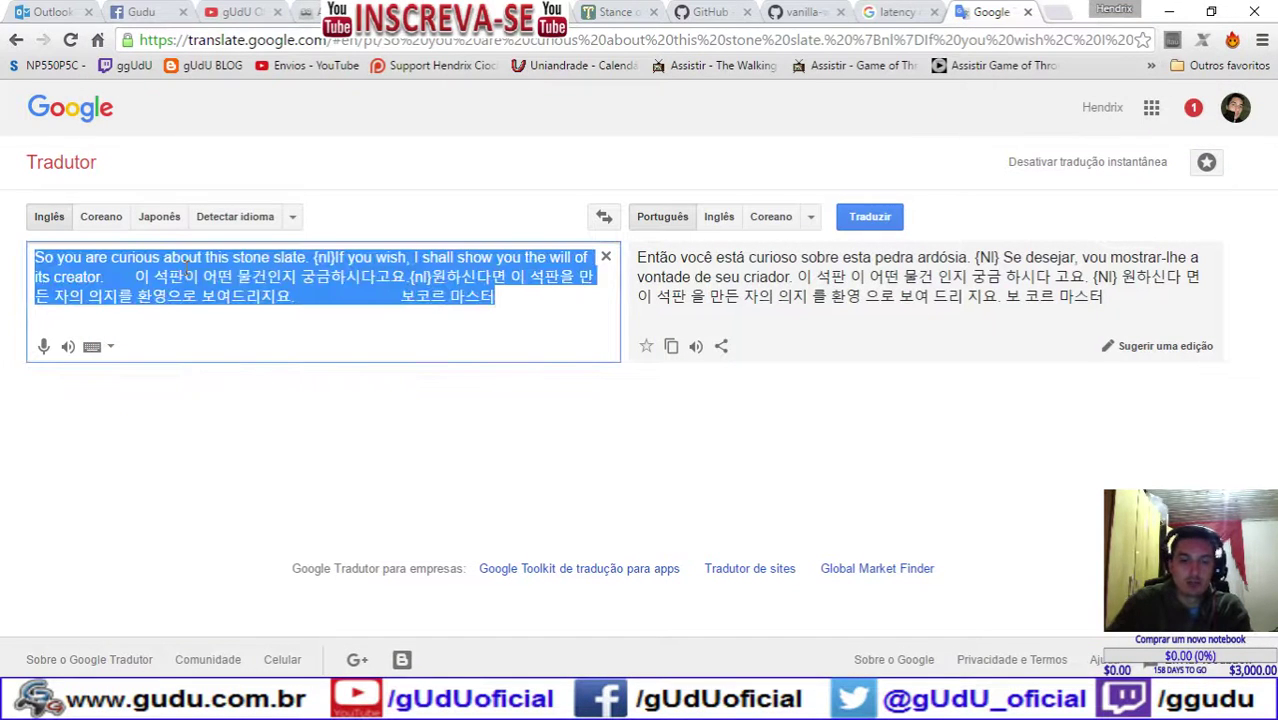
{"action": "key", "text": "Delete"}
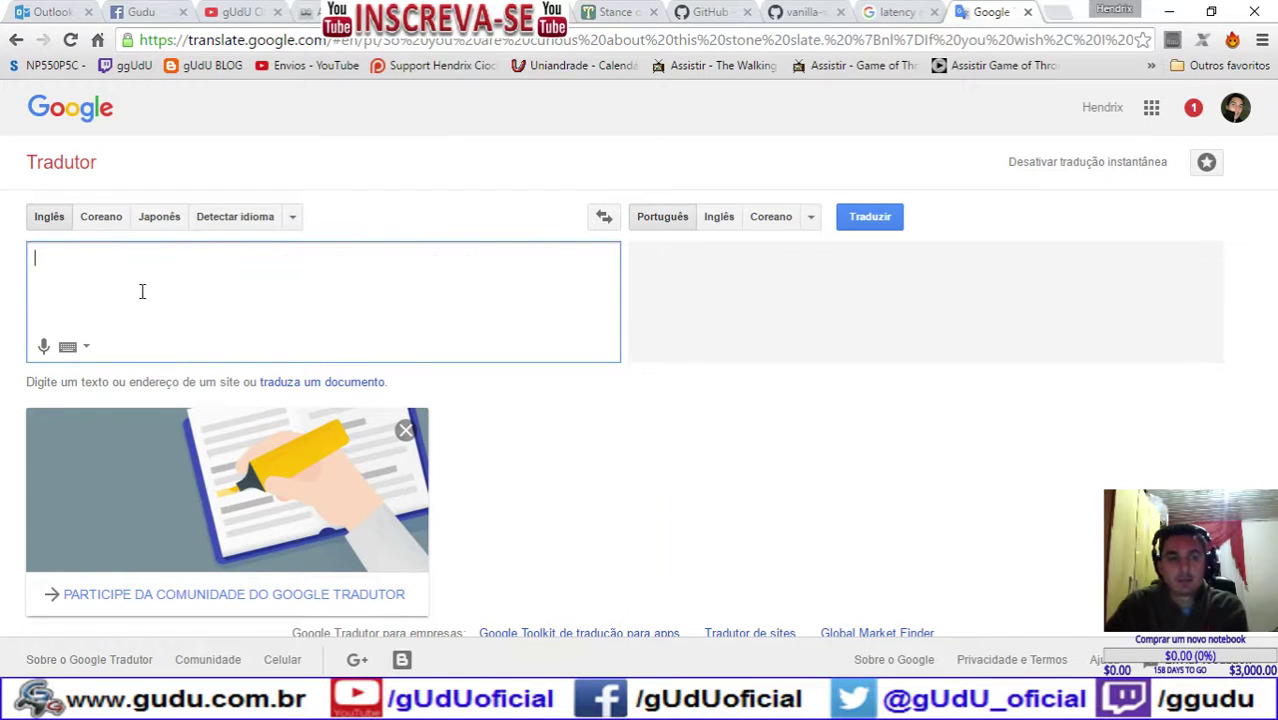
{"action": "key", "text": "ctrl+v"}
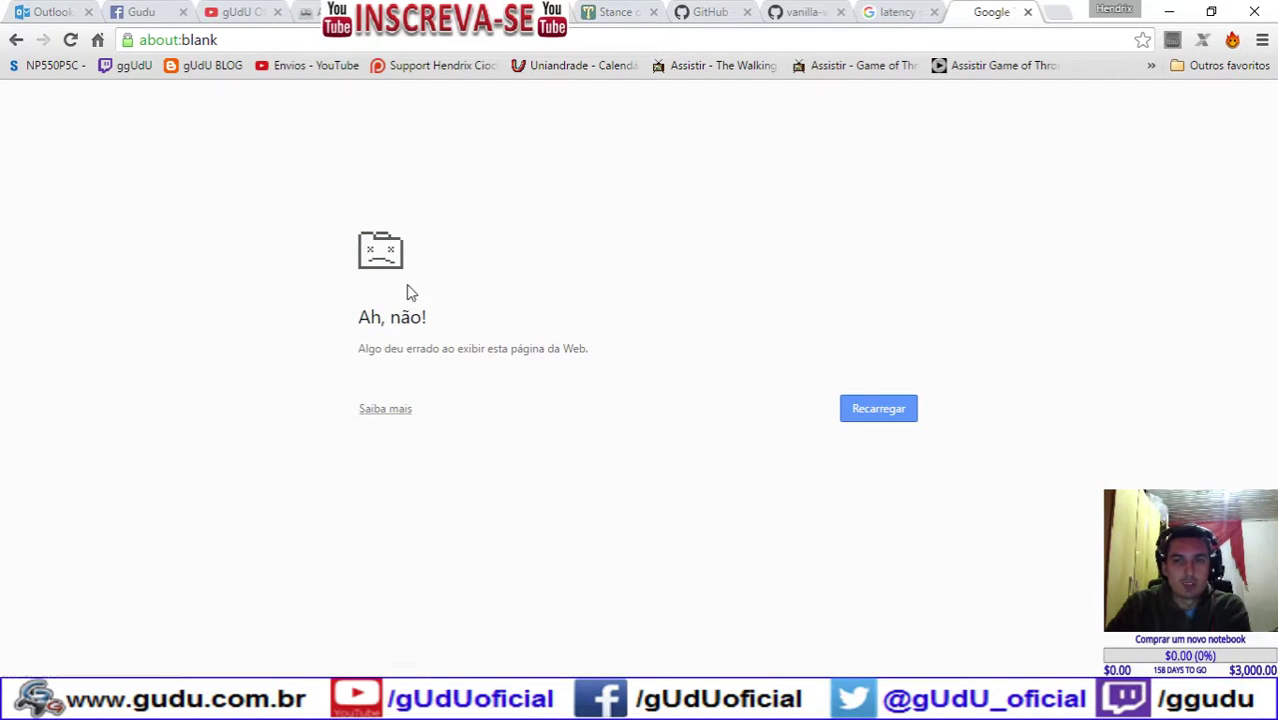
Step: Return to the translator page and retry pasting the whole QUEST.tsv content over the source text
{"action": "left_click", "coordinate": [15, 45]}
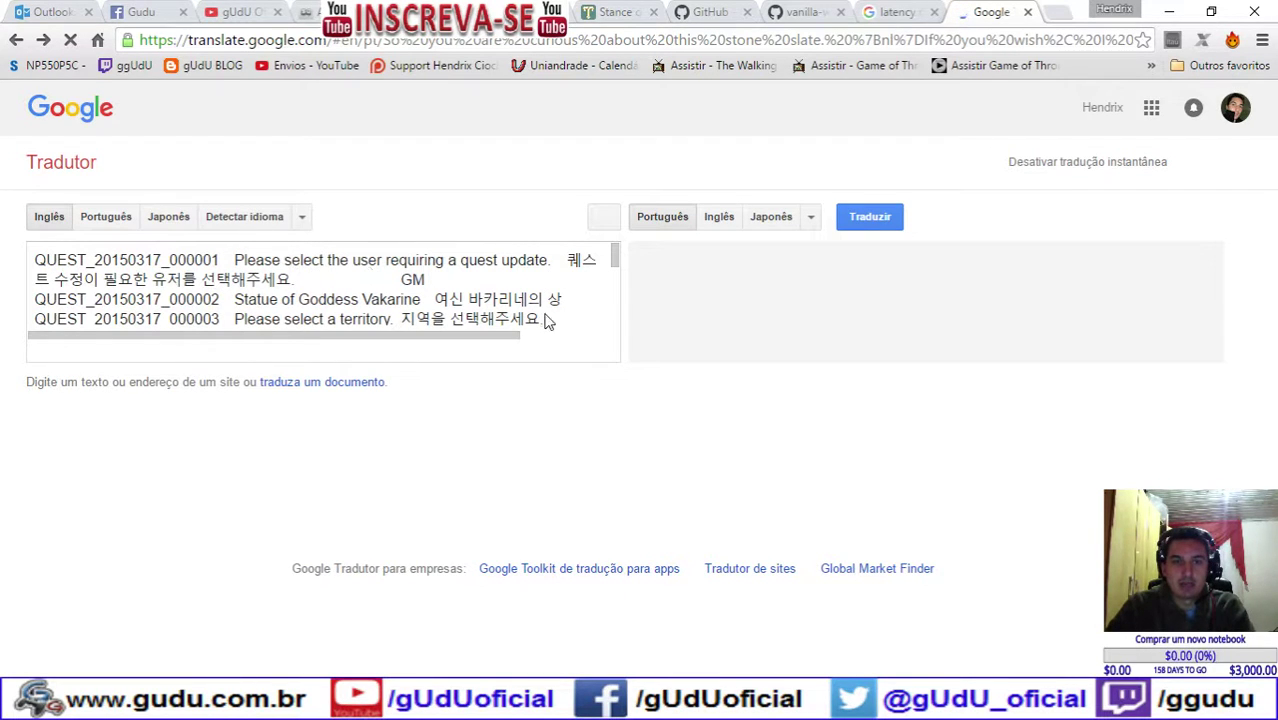
{"action": "triple_click", "coordinate": [268, 276]}
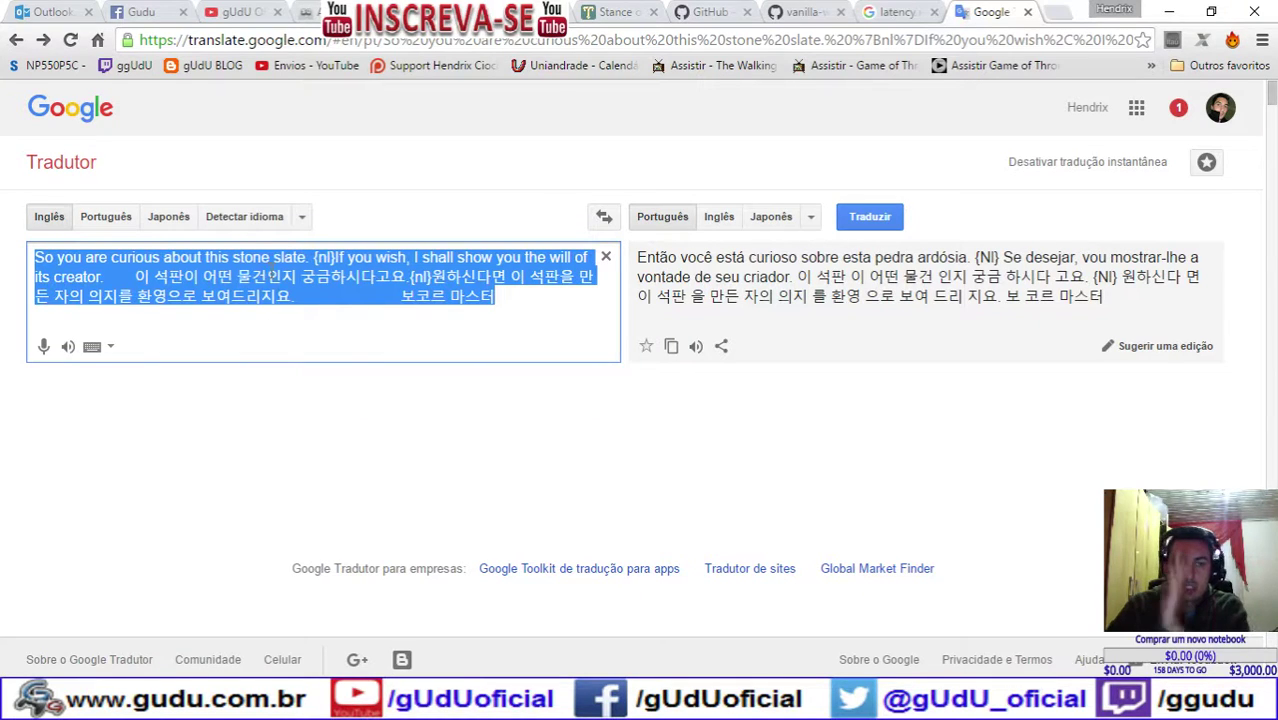
{"action": "key", "text": "ctrl+v"}
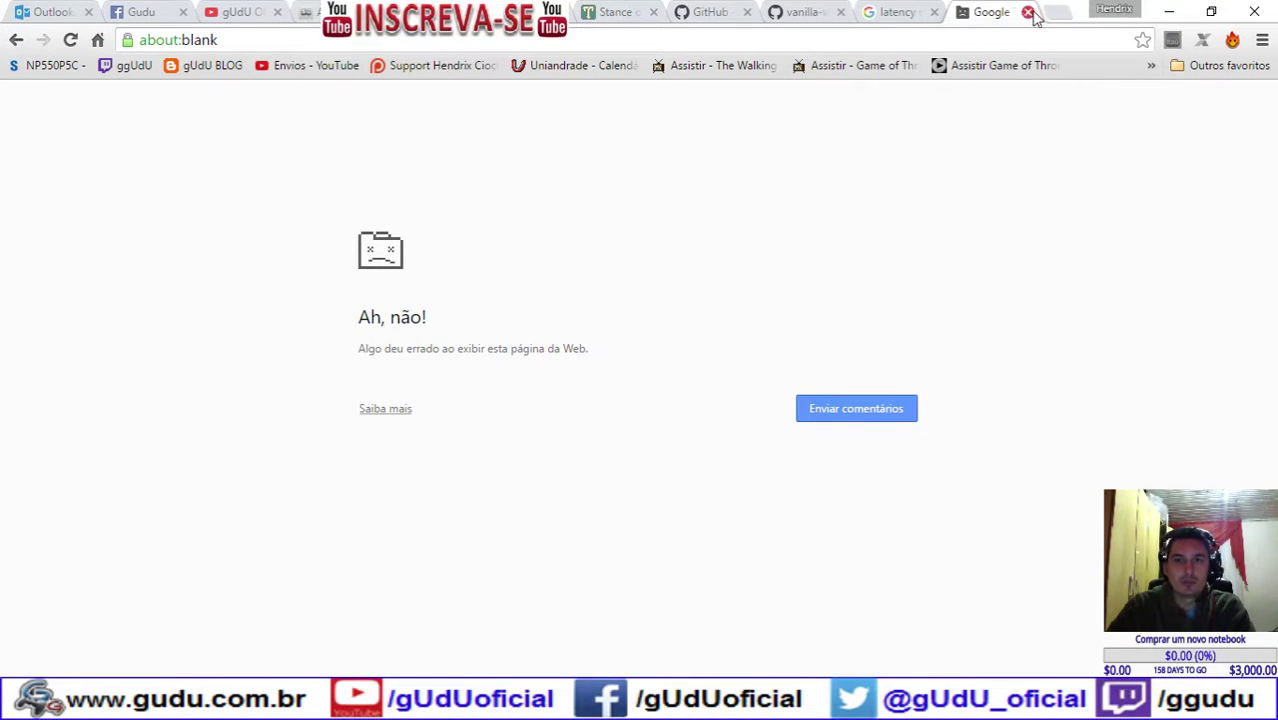
Step: Switch to QUEST.tsv in Notepad and select the entries from QUEST_20150317_000001 through QUEST_20150414_001874
{"action": "left_click", "coordinate": [226, 37]}
{"action": "key", "text": "alt+Tab"}
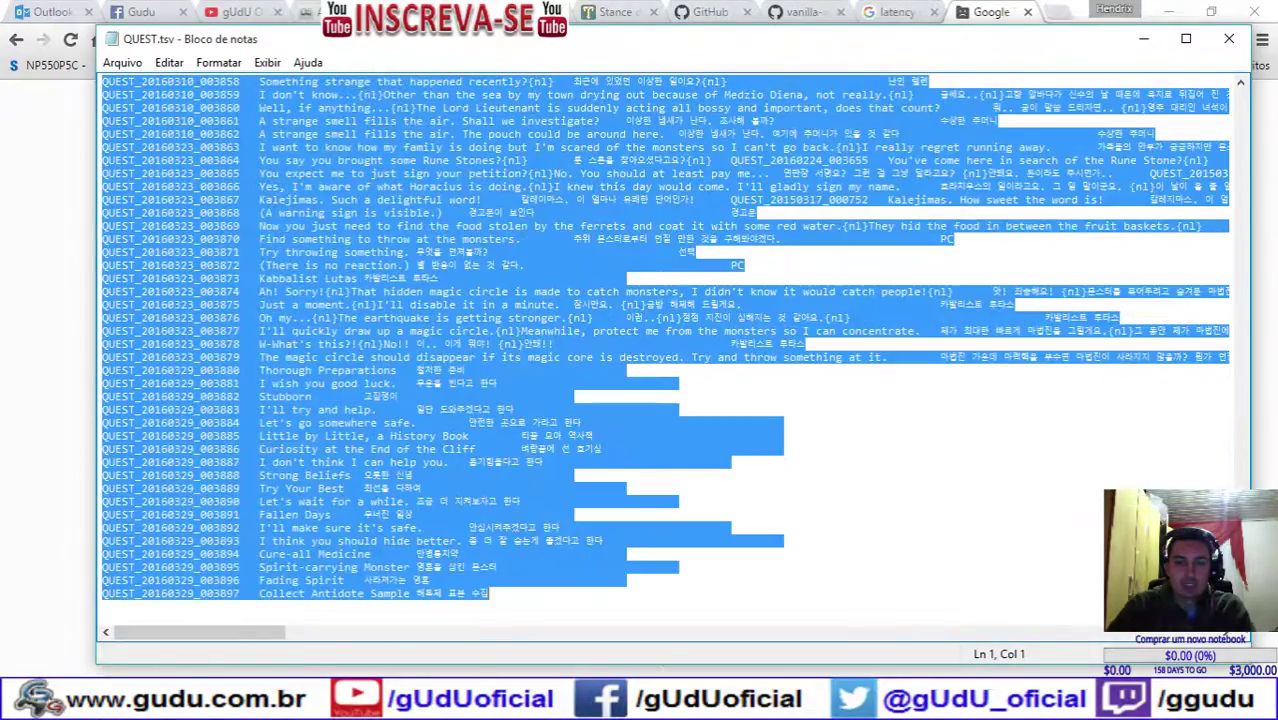
{"action": "left_click", "coordinate": [506, 460]}
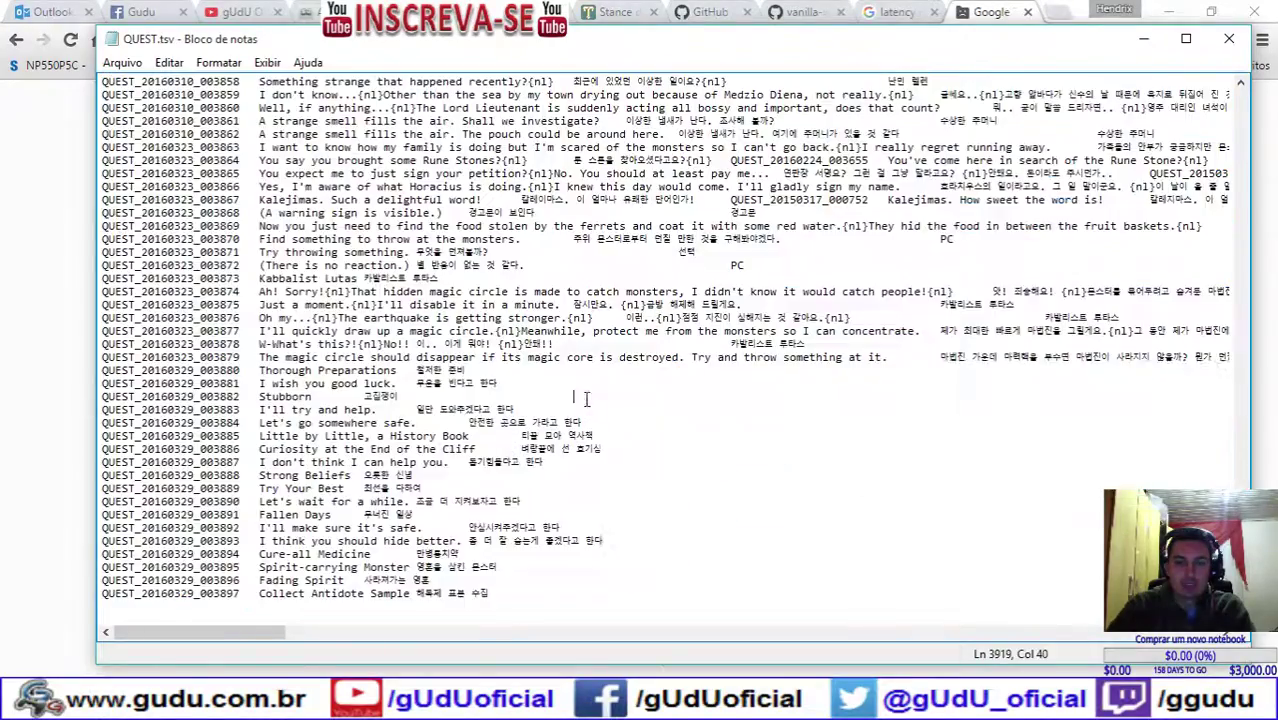
{"action": "left_click_drag", "start_coordinate": [1240, 600], "coordinate": [1122, 342]}
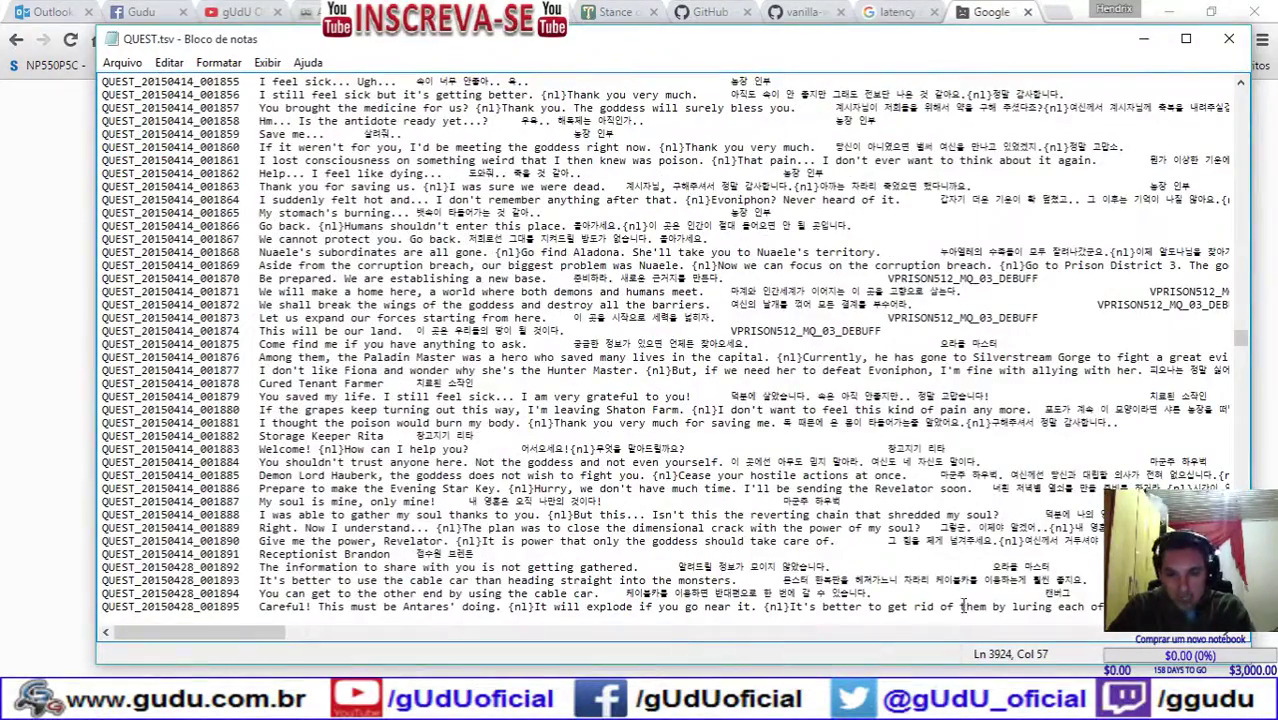
{"action": "left_click", "coordinate": [903, 330]}
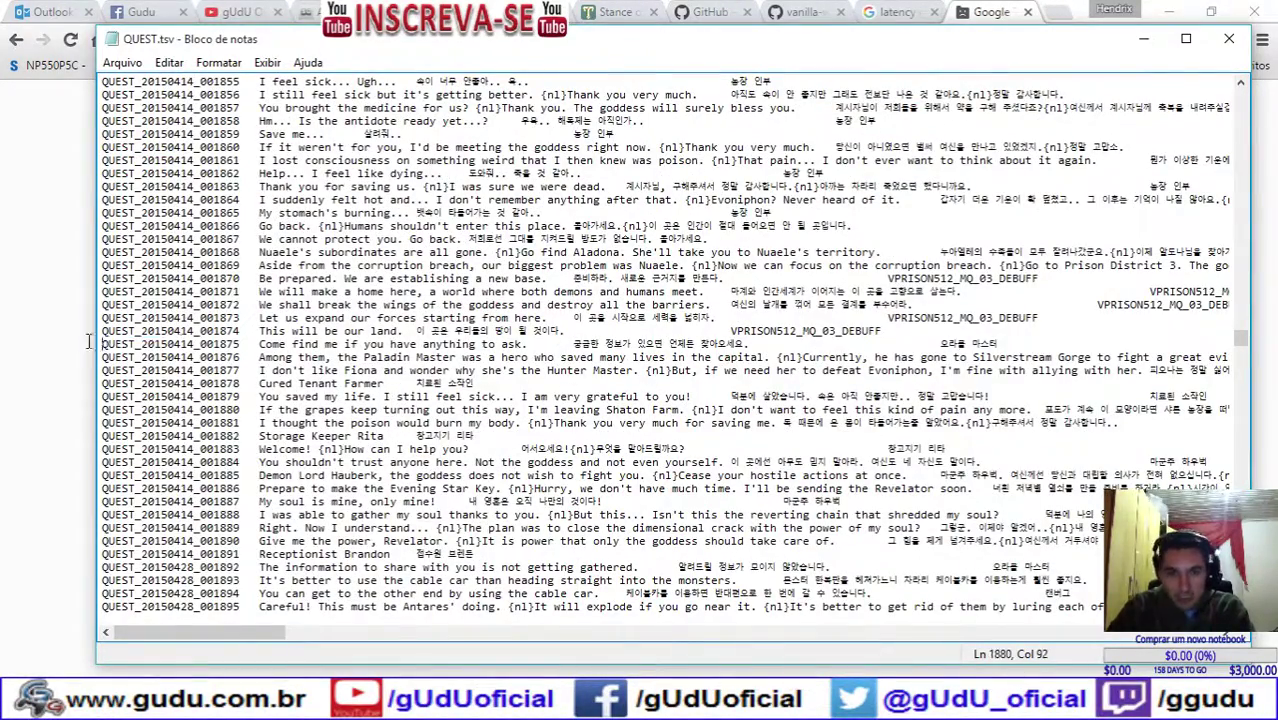
{"action": "left_click_drag", "start_coordinate": [75, 341], "coordinate": [397, 344]}
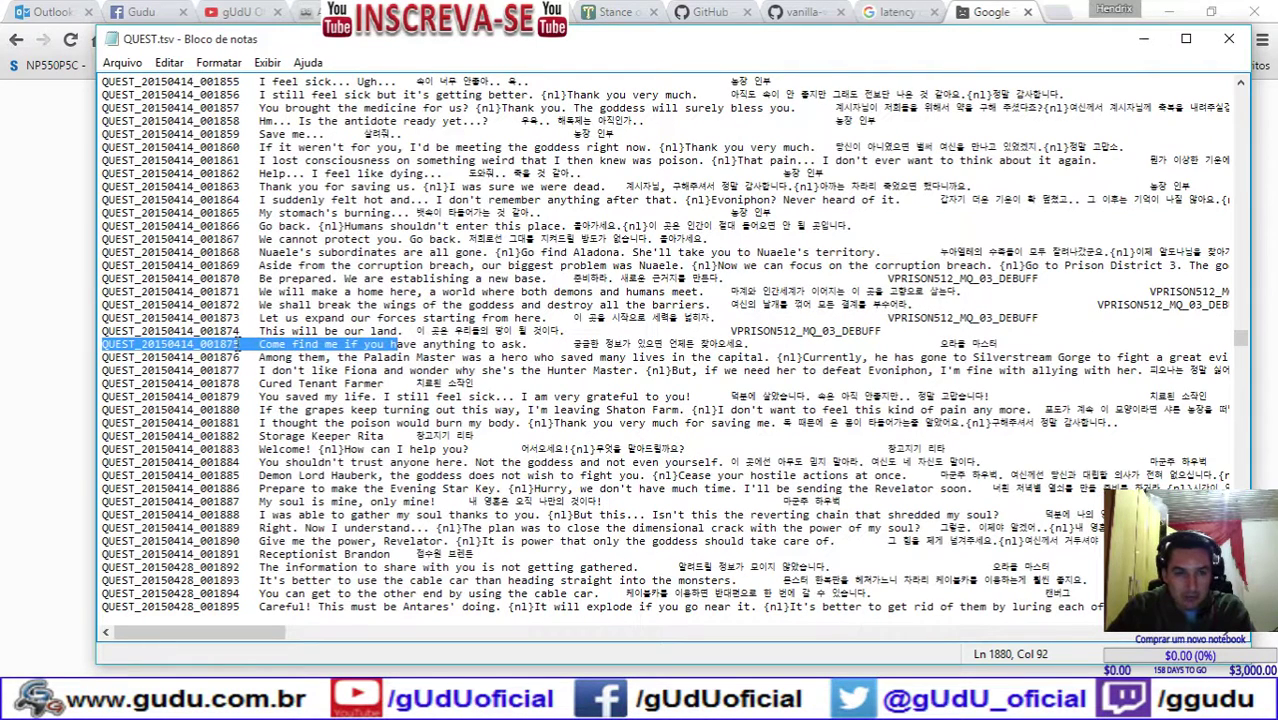
{"action": "left_click", "coordinate": [104, 332]}
{"action": "left_click_drag", "start_coordinate": [104, 343], "coordinate": [100, 188]}
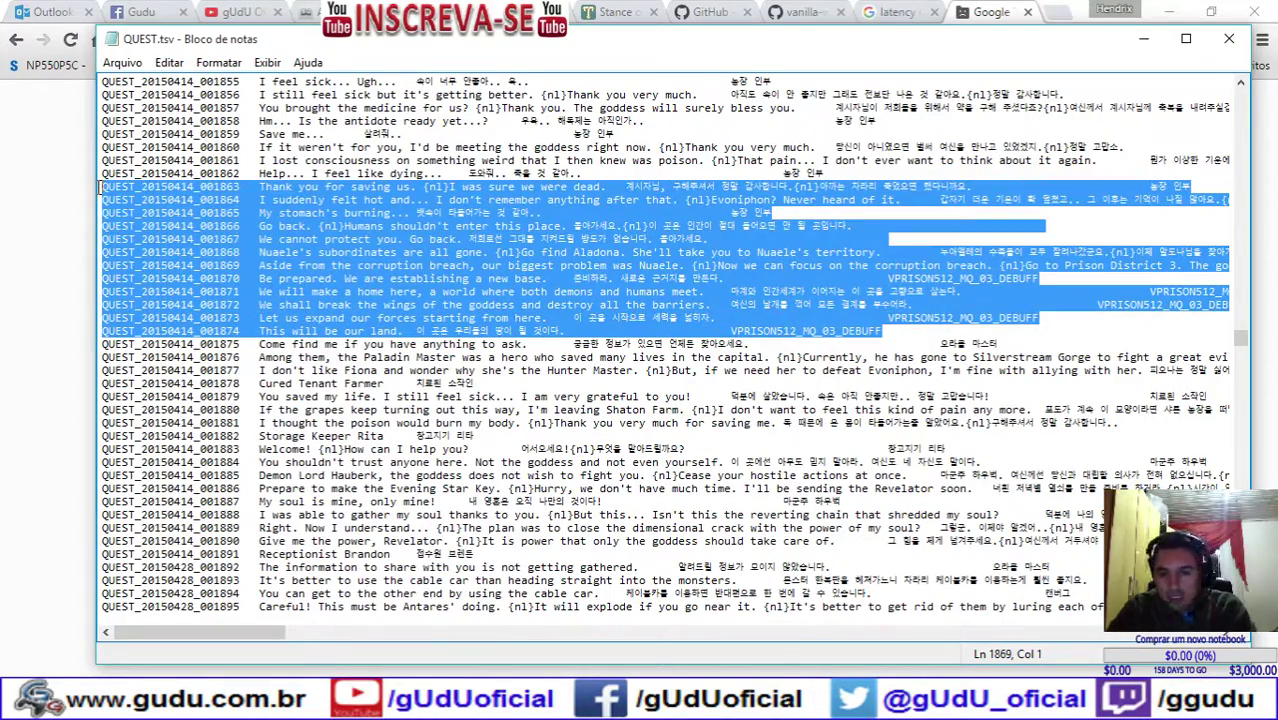
{"action": "left_click_drag", "start_coordinate": [1242, 340], "coordinate": [1236, 90]}
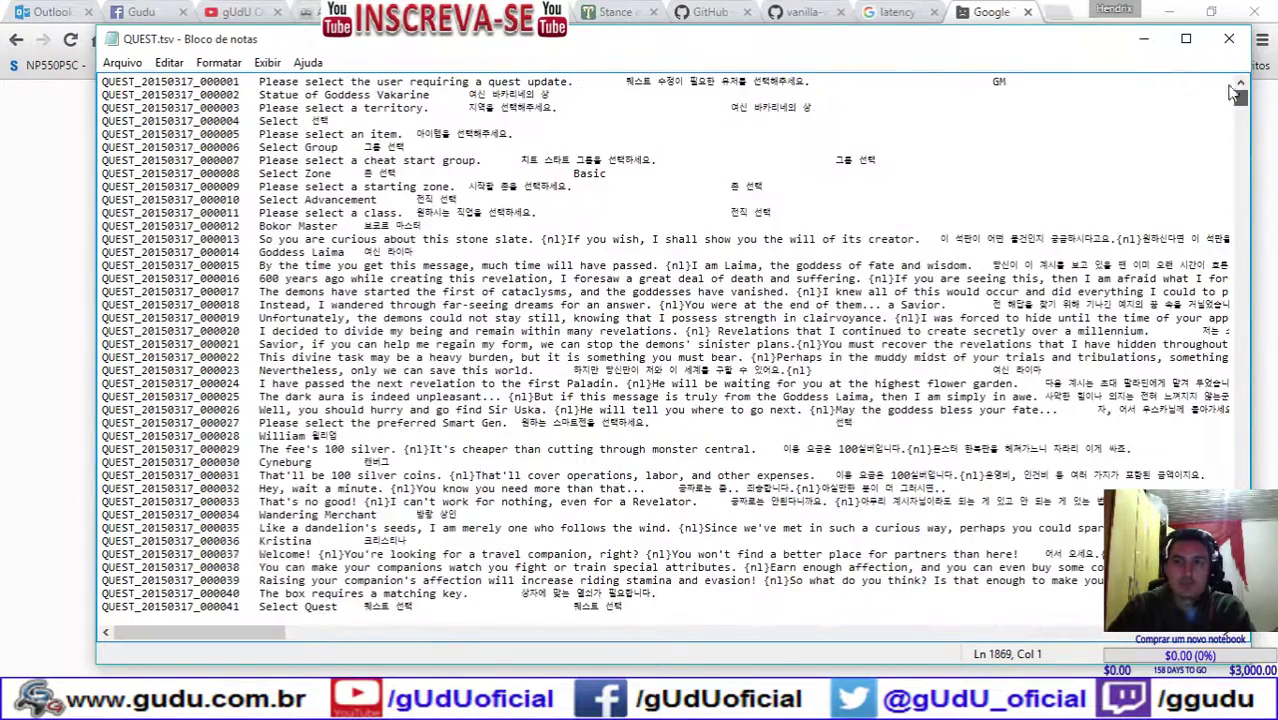
{"action": "left_click", "coordinate": [104, 84], "text": "shift"}
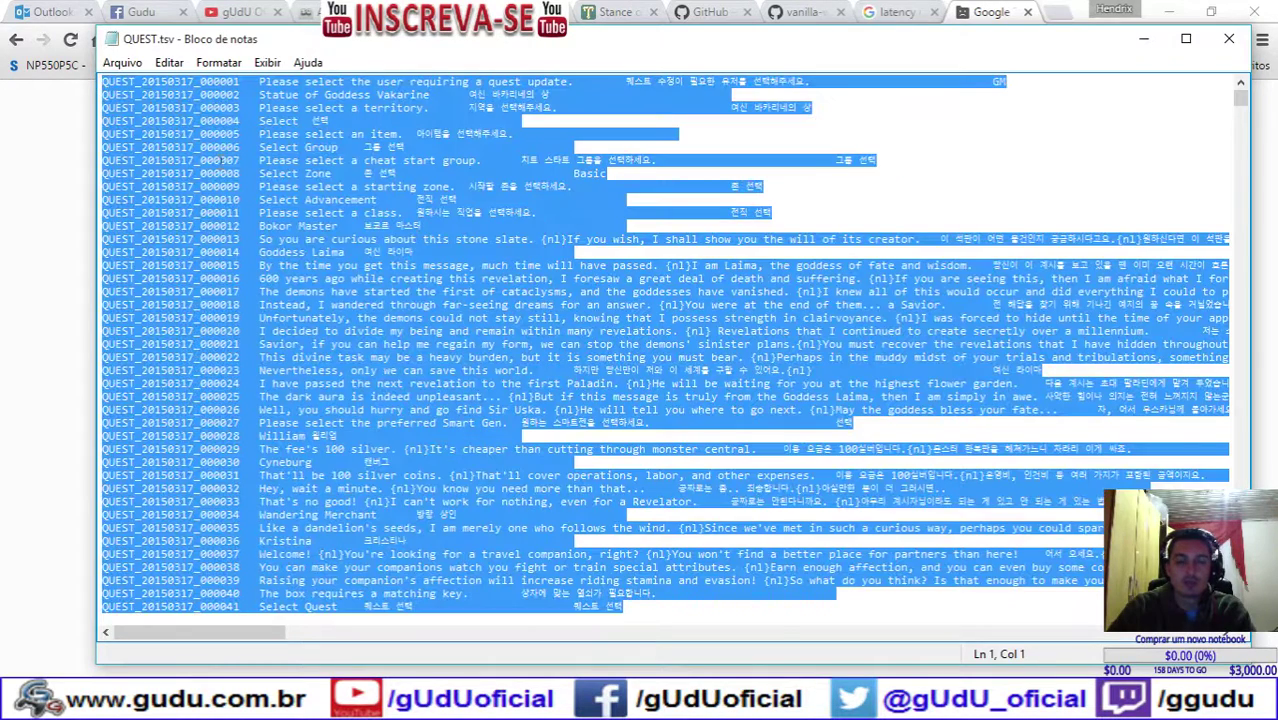
Step: Return to the translator page in the browser, paste the copied entries over the source text and try to translate them into Portuguese
{"action": "left_click", "coordinate": [4, 305]}
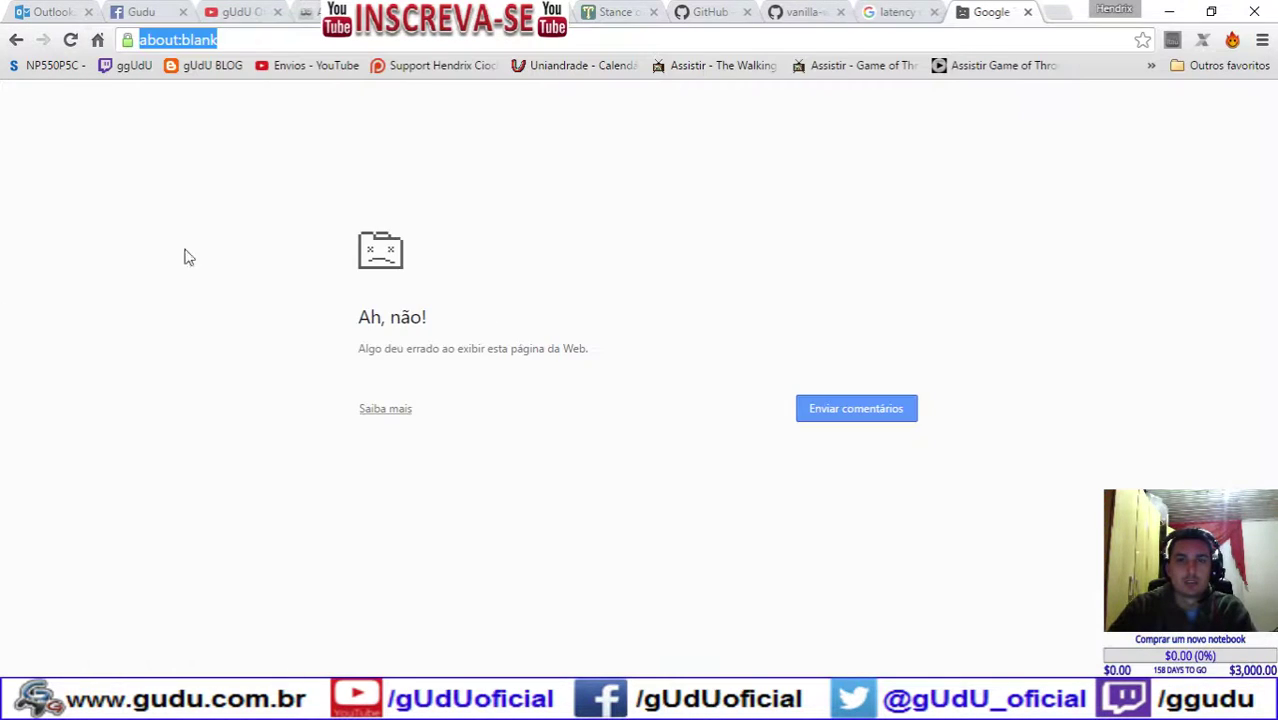
{"action": "left_click", "coordinate": [14, 40]}
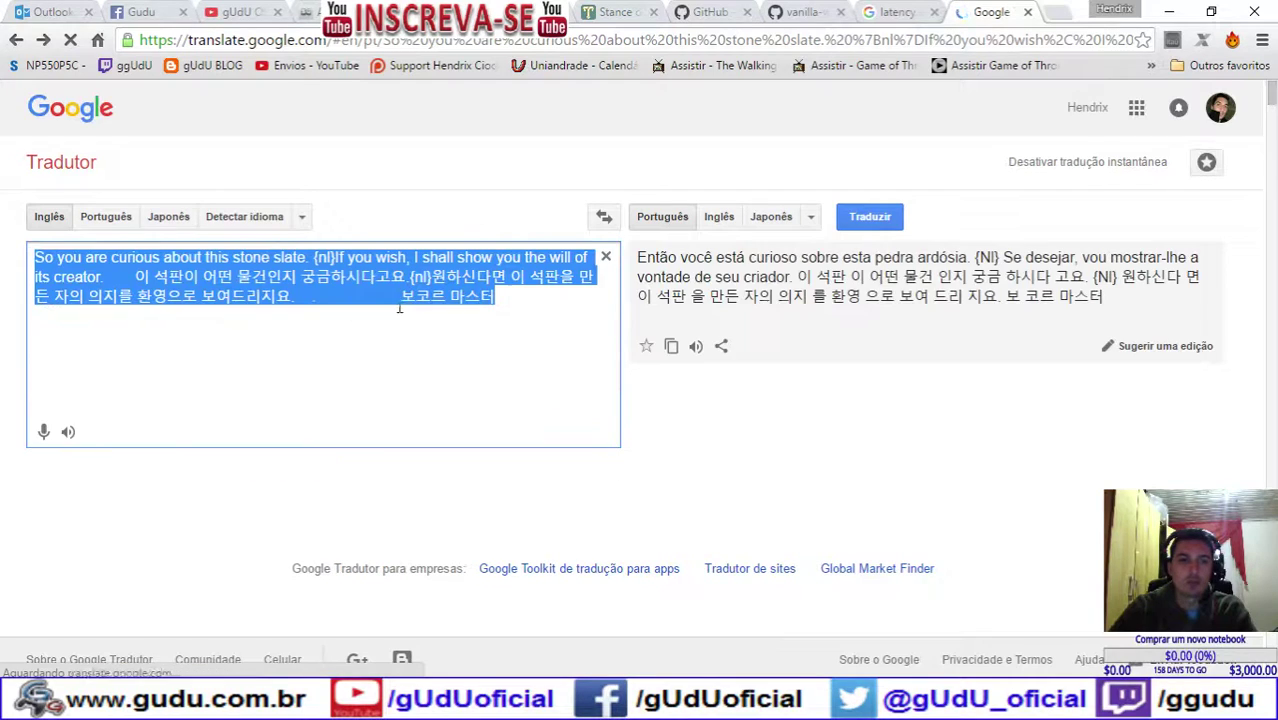
{"action": "key", "text": "ctrl+v"}
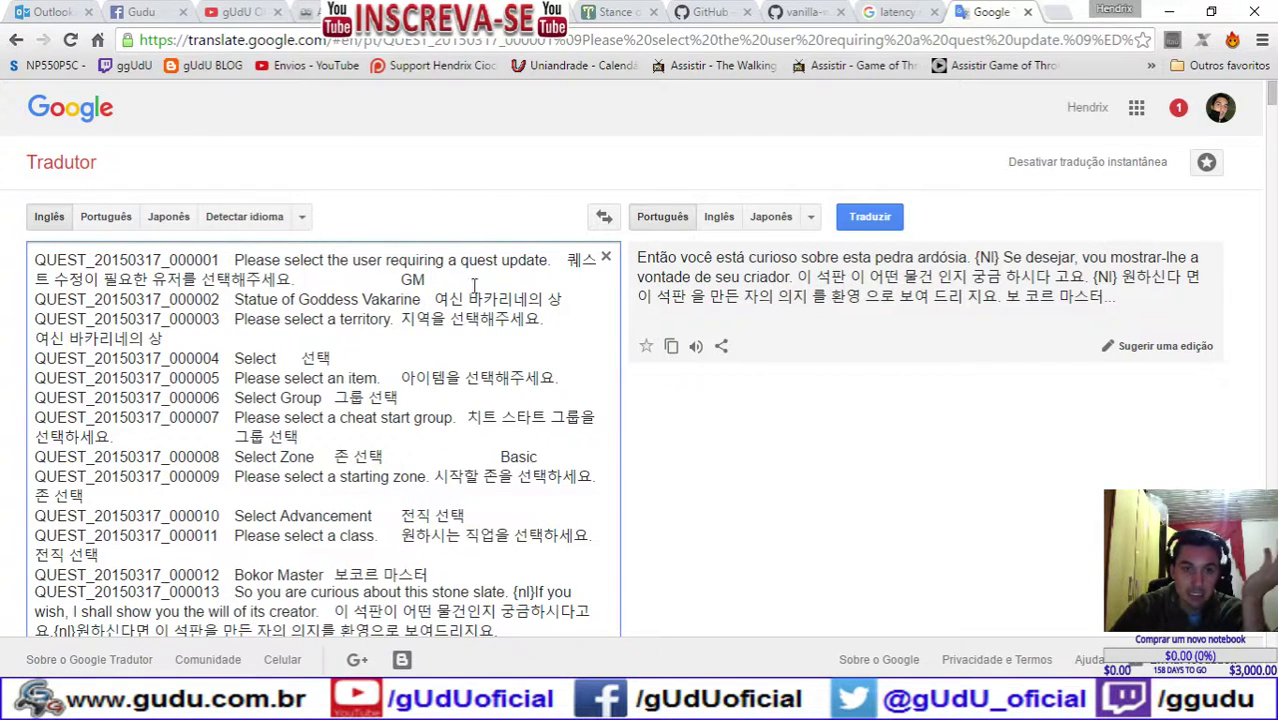
{"action": "left_click", "coordinate": [888, 220]}
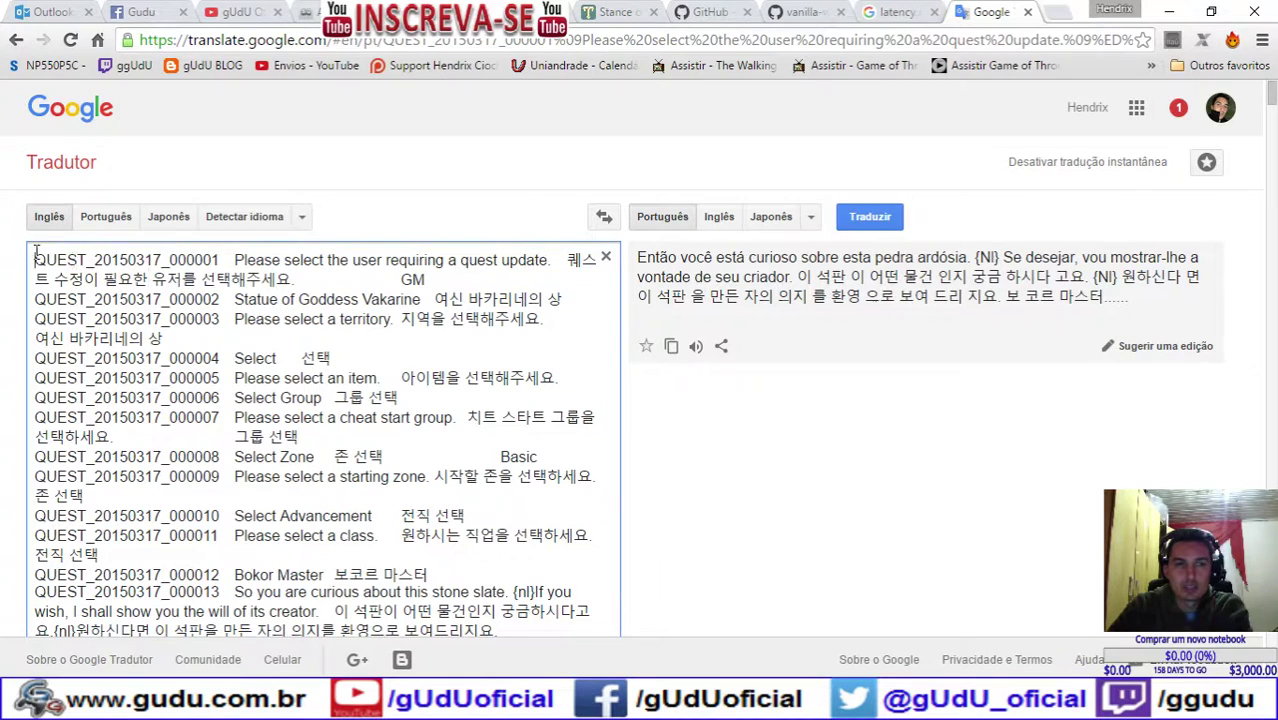
{"action": "left_click_drag", "start_coordinate": [36, 259], "coordinate": [349, 275]}
{"action": "left_click", "coordinate": [349, 275]}
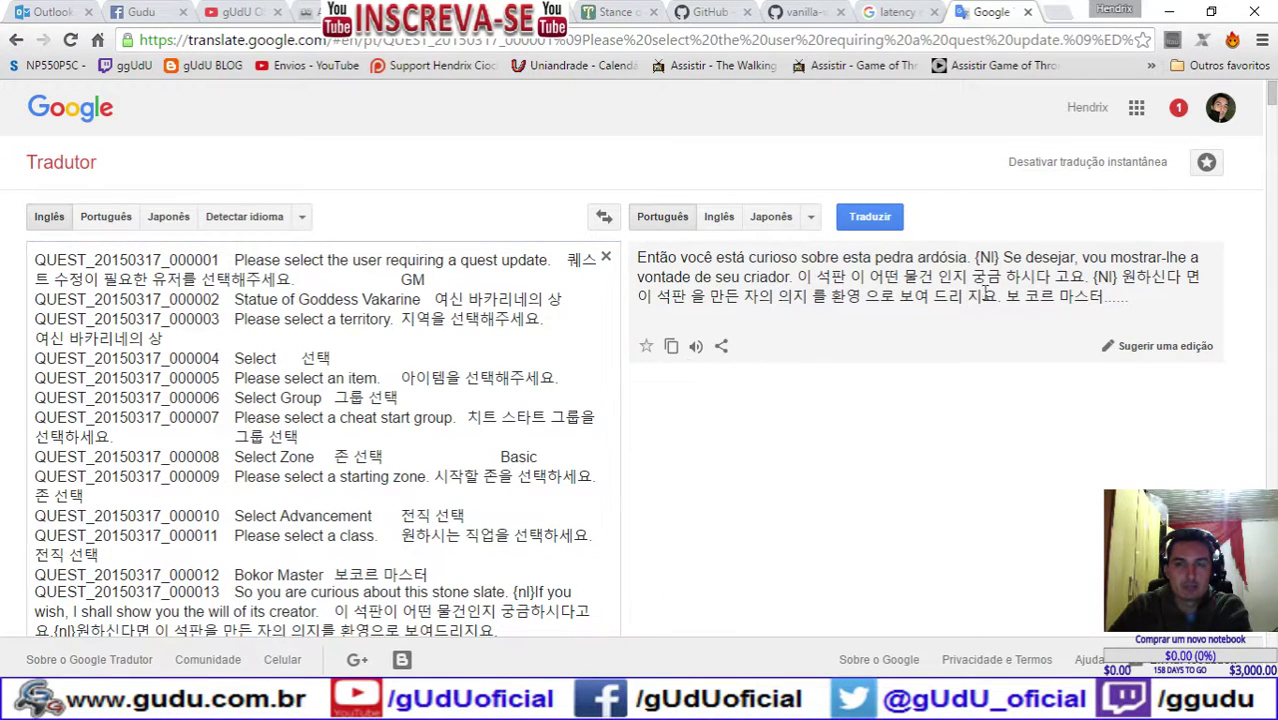
Step: Load translate.google.com afresh, paste the copied quest entries and try to translate them from English into Portuguese
{"action": "left_click", "coordinate": [996, 38]}
{"action": "type", "text": "tra"}
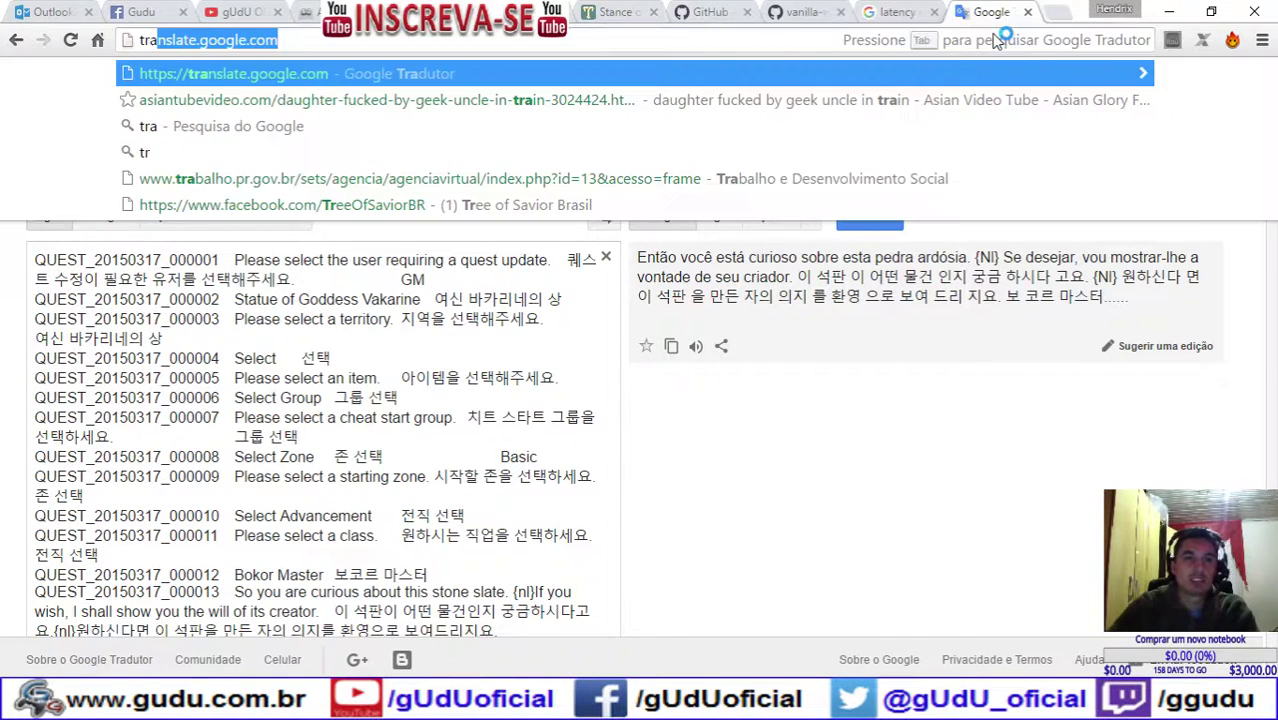
{"action": "key", "text": "Return"}
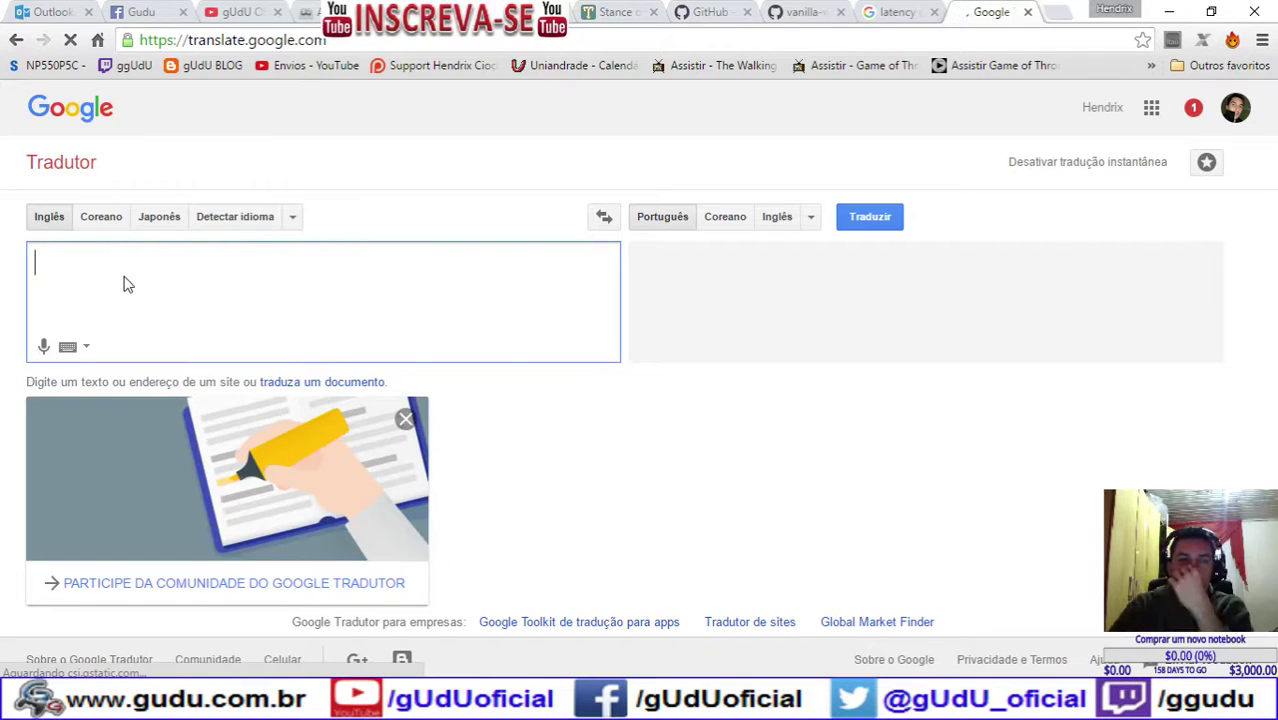
{"action": "key", "text": "ctrl+v"}
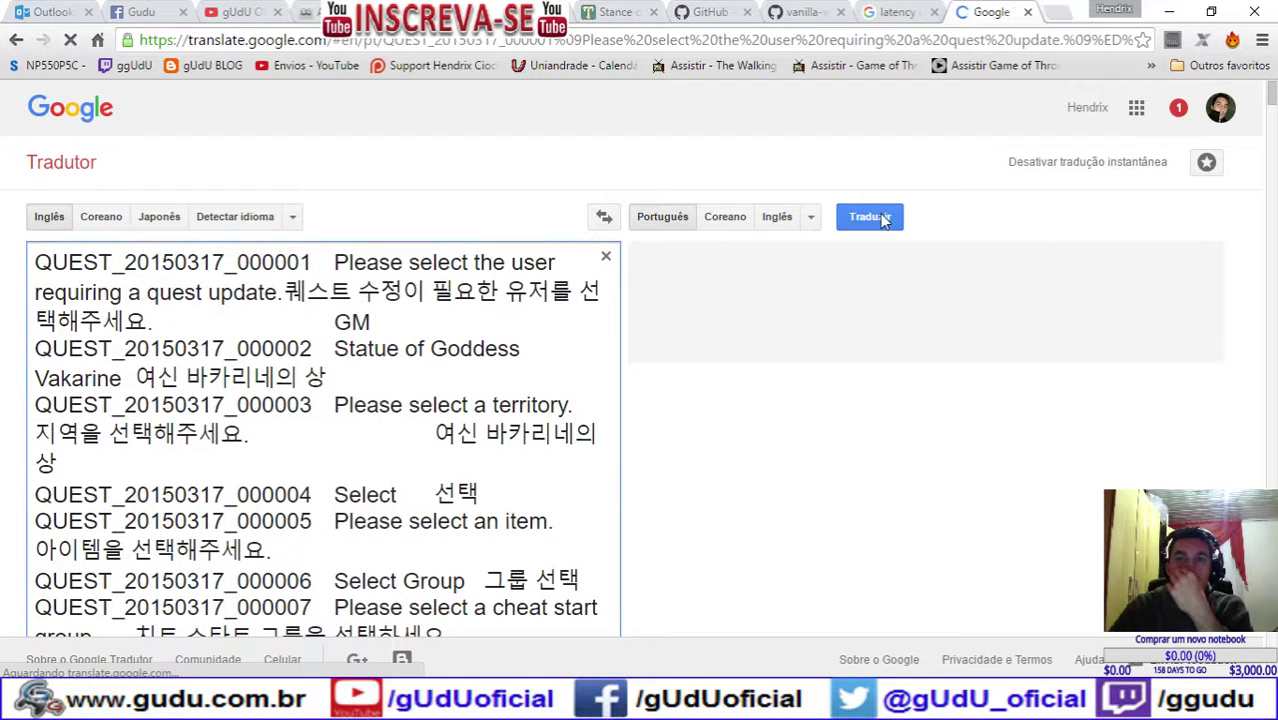
{"action": "left_click", "coordinate": [872, 217]}
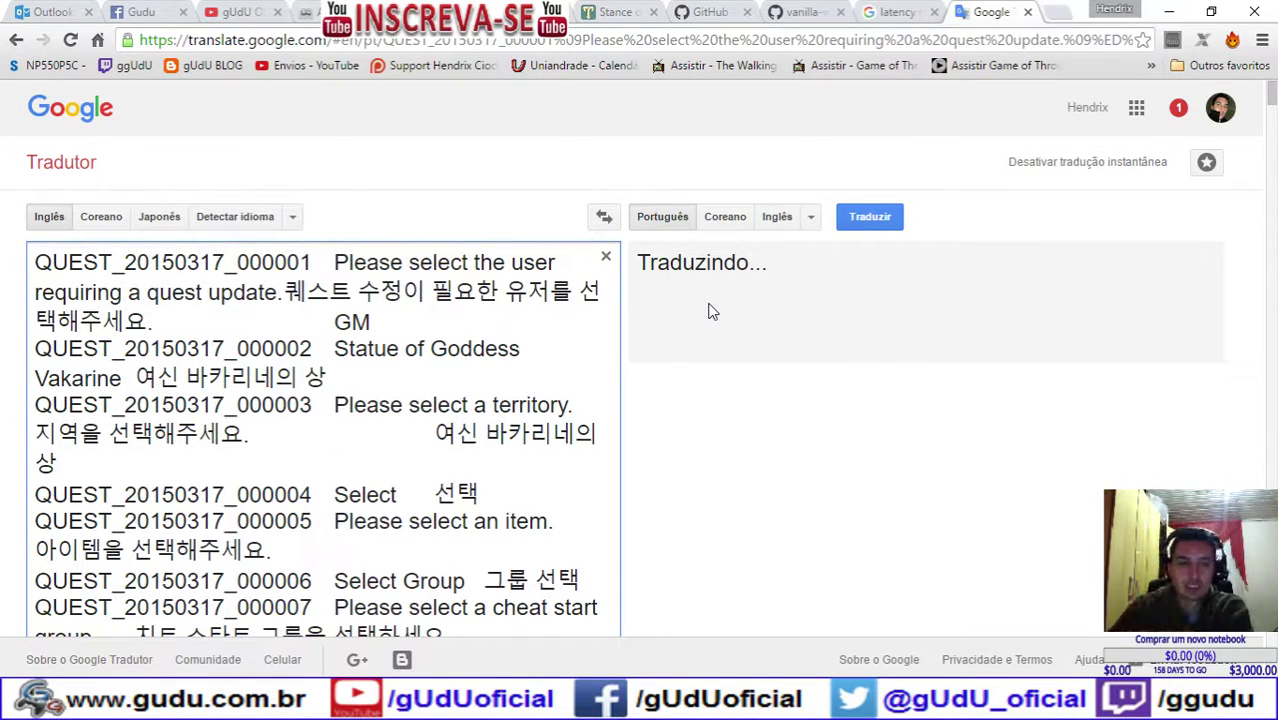
Step: Switch to Notepad and select a smaller block of QUEST.tsv, from QUEST_20150317_000001 through about QUEST_20150317_000643
{"action": "key", "text": "alt+Tab"}
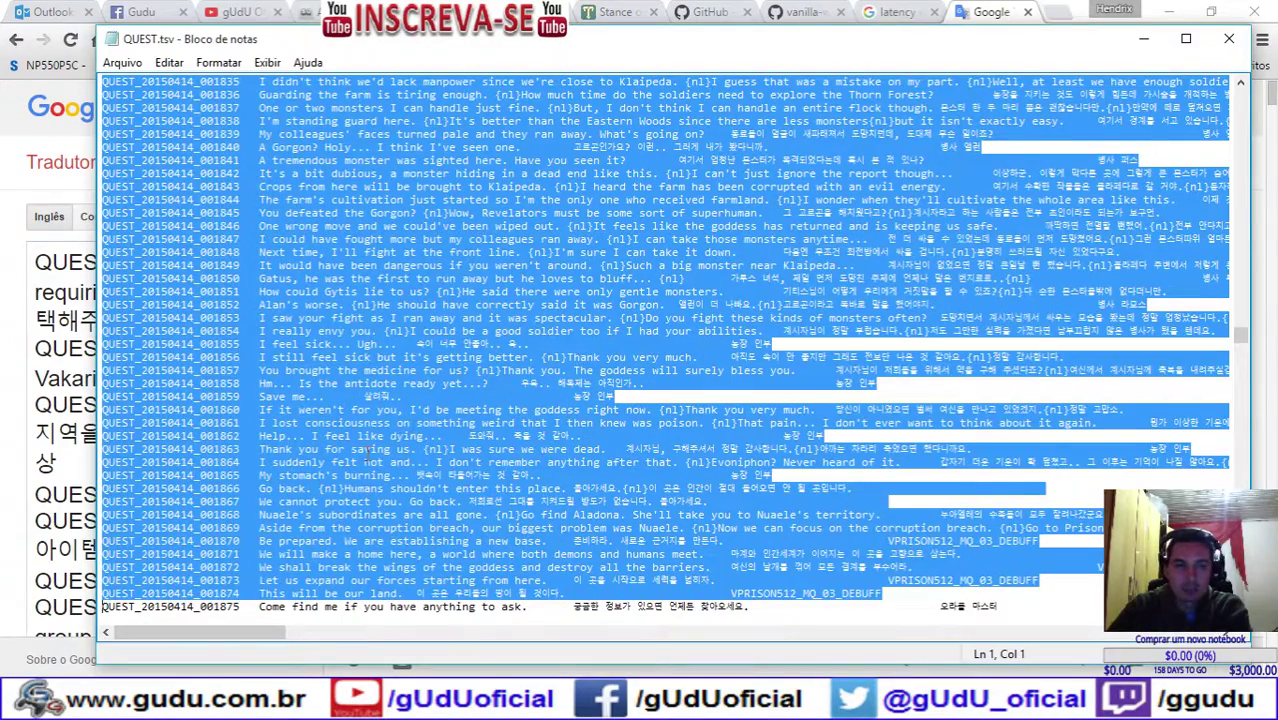
{"action": "left_click_drag", "start_coordinate": [1242, 340], "coordinate": [1240, 188]}
{"action": "left_click", "coordinate": [220, 239]}
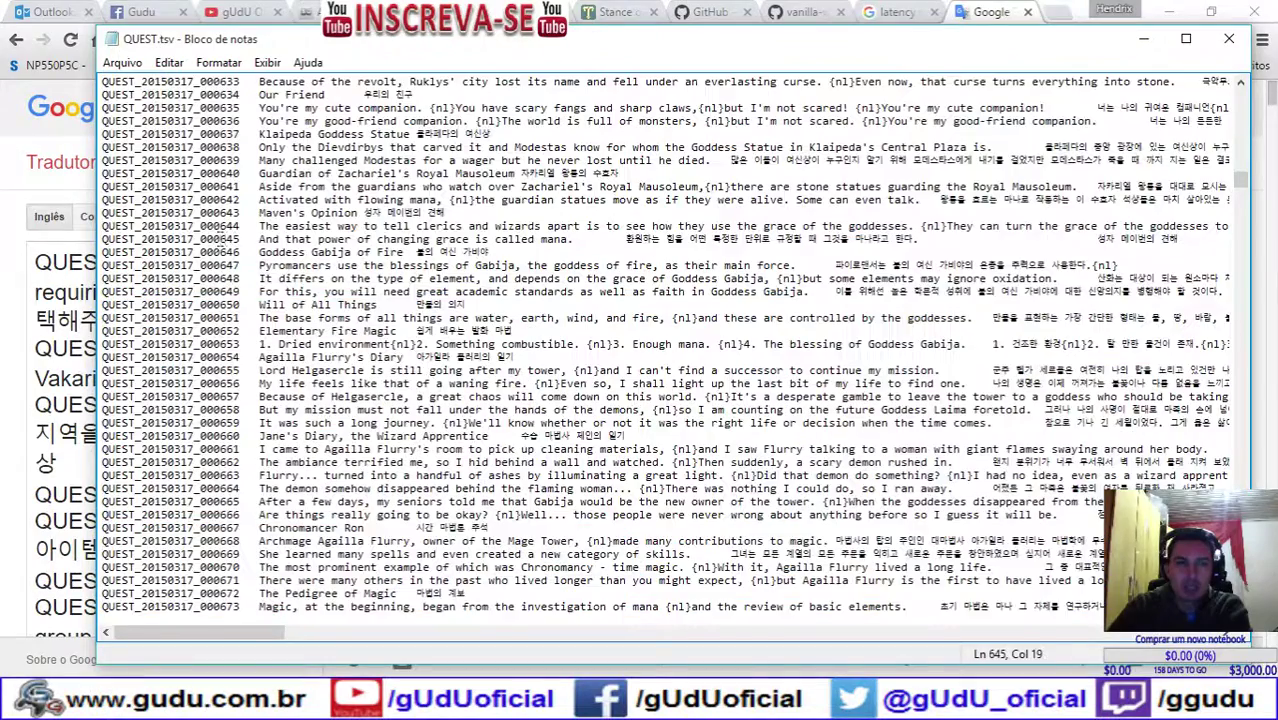
{"action": "left_click_drag", "start_coordinate": [103, 238], "coordinate": [88, 6]}
{"action": "left_click_drag", "start_coordinate": [1240, 178], "coordinate": [1240, 96]}
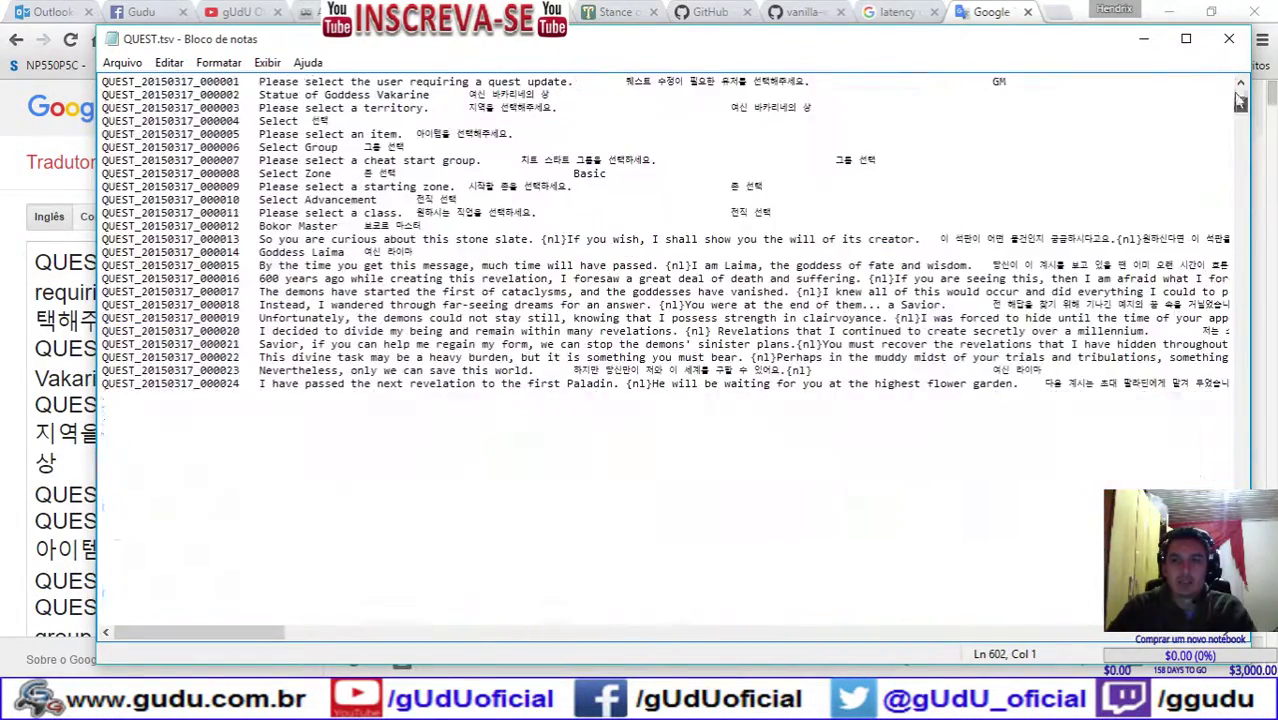
{"action": "left_click", "coordinate": [103, 81], "text": "shift"}
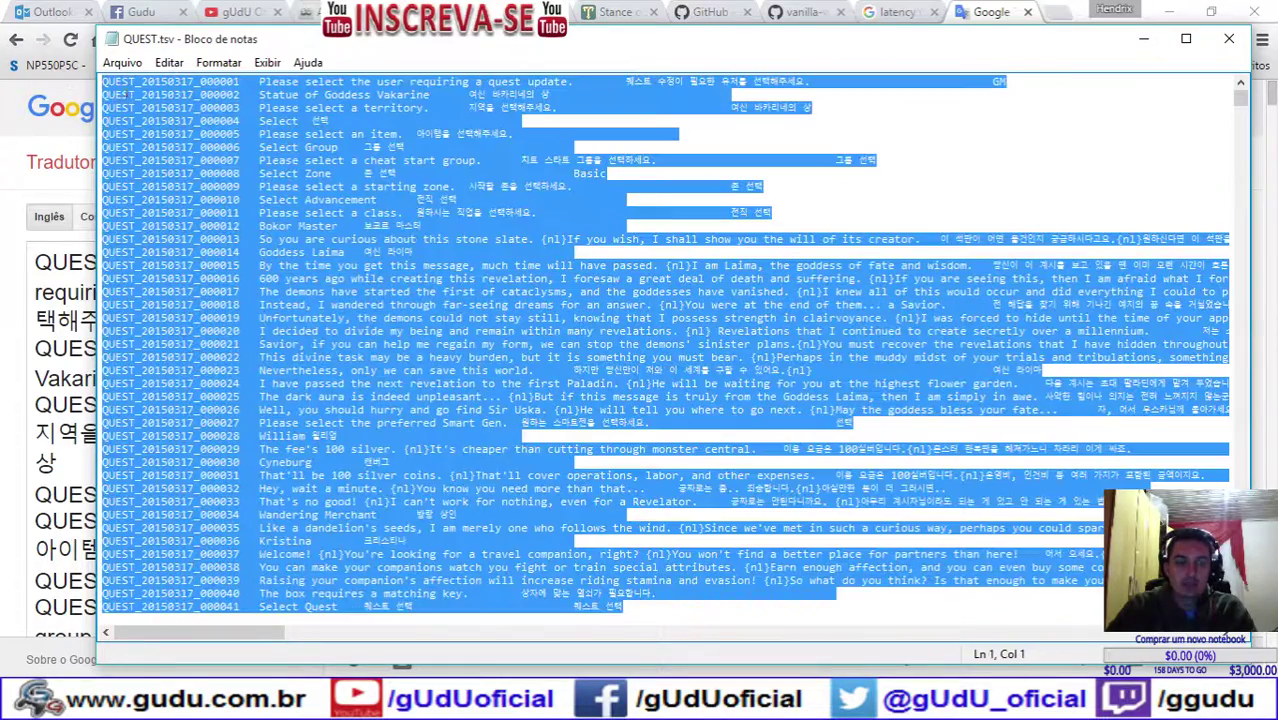
Step: Replace the whole source text in Google Translate with the copied entries ending at QUEST_20150317_000643
{"action": "left_click", "coordinate": [84, 283]}
{"action": "key", "text": "ctrl+a"}
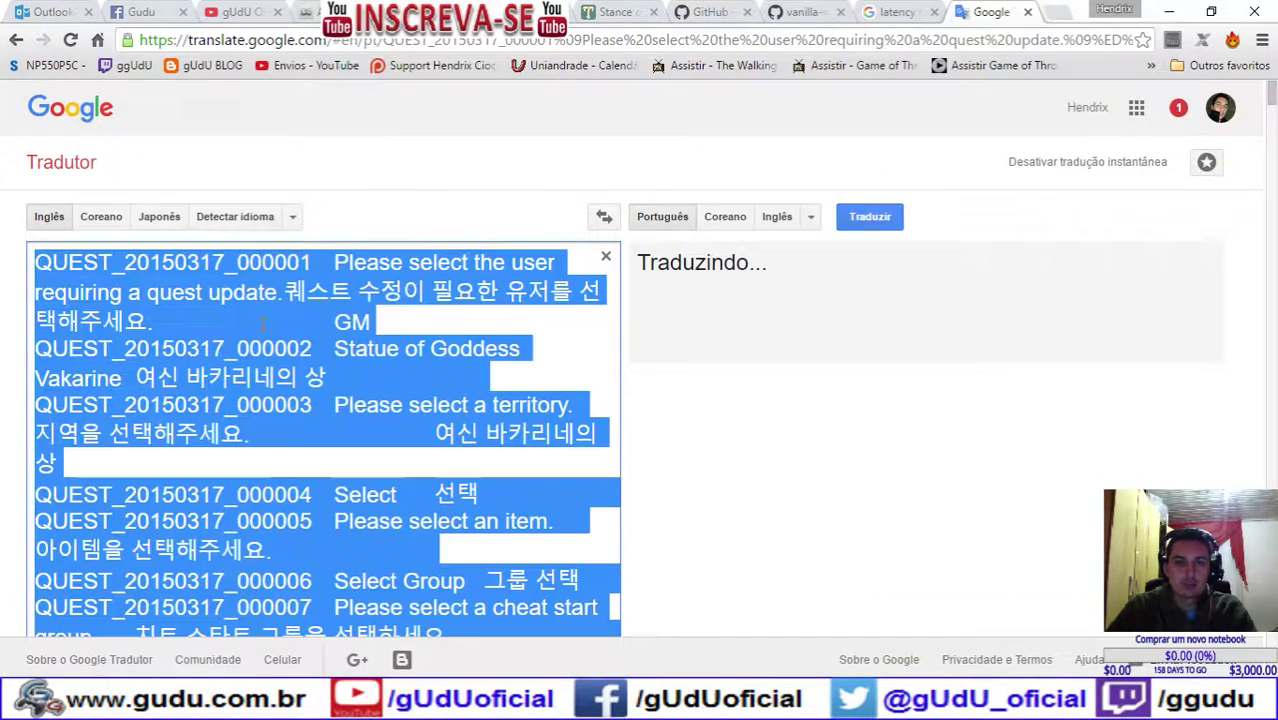
{"action": "key", "text": "ctrl+v"}
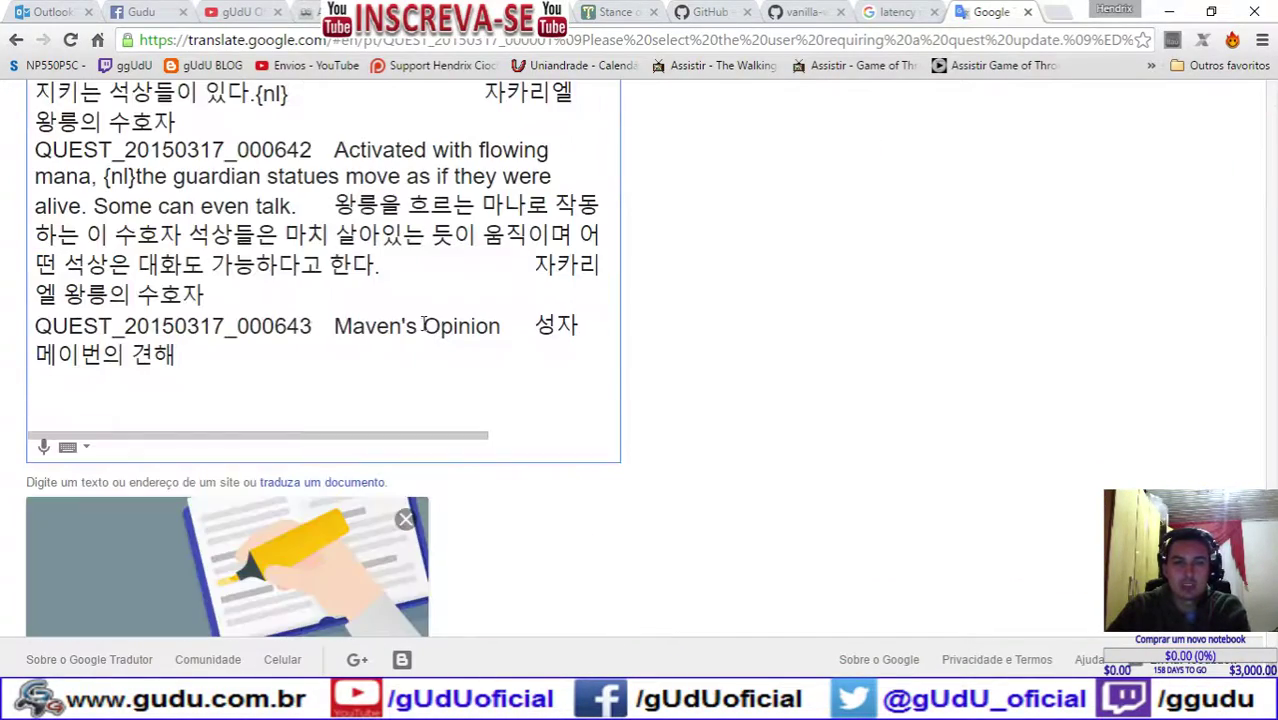
Step: Compare the Portuguese output with the source entries from QUEST_20150317_000001 onward, checking identifiers and {nl} markers, and return to the beginning
{"action": "scroll", "coordinate": [779, 428], "scroll_direction": "up", "scroll_amount": 10}
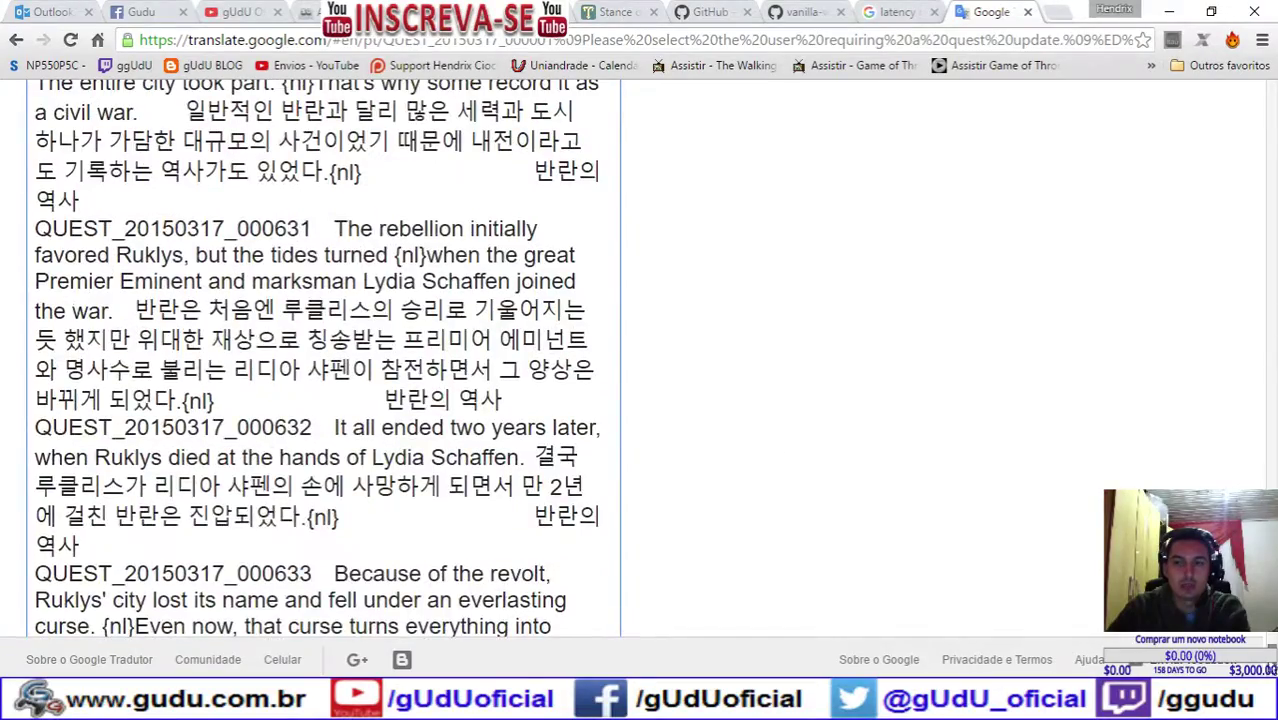
{"action": "left_click_drag", "start_coordinate": [1270, 660], "coordinate": [1272, 92]}
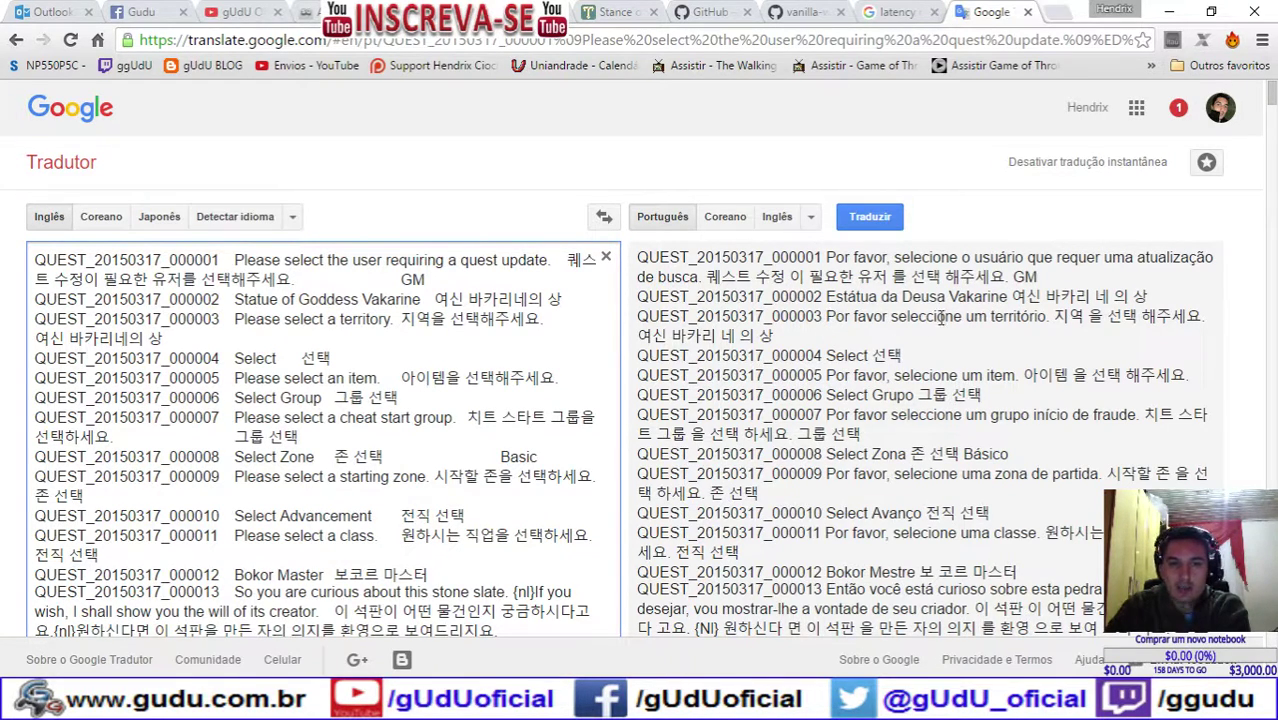
{"action": "left_click", "coordinate": [946, 320]}
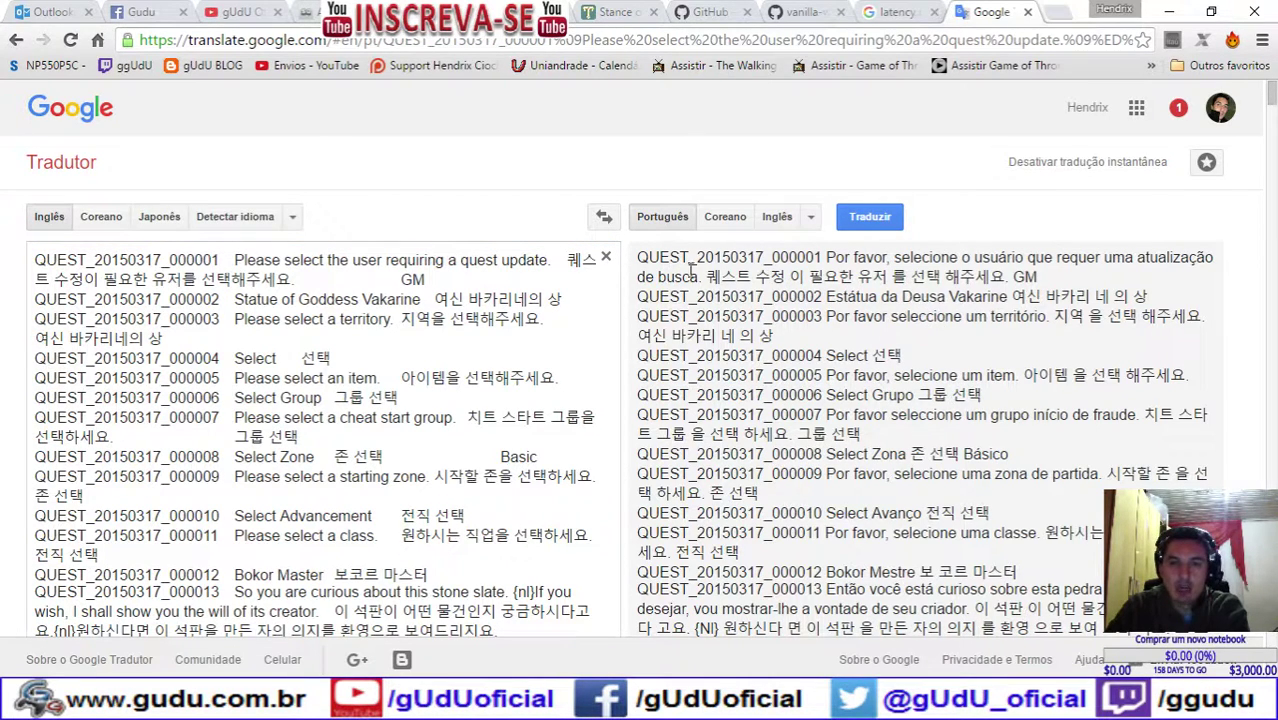
{"action": "left_click_drag", "start_coordinate": [645, 250], "coordinate": [795, 440]}
{"action": "scroll", "coordinate": [795, 440], "scroll_direction": "down", "scroll_amount": 10}
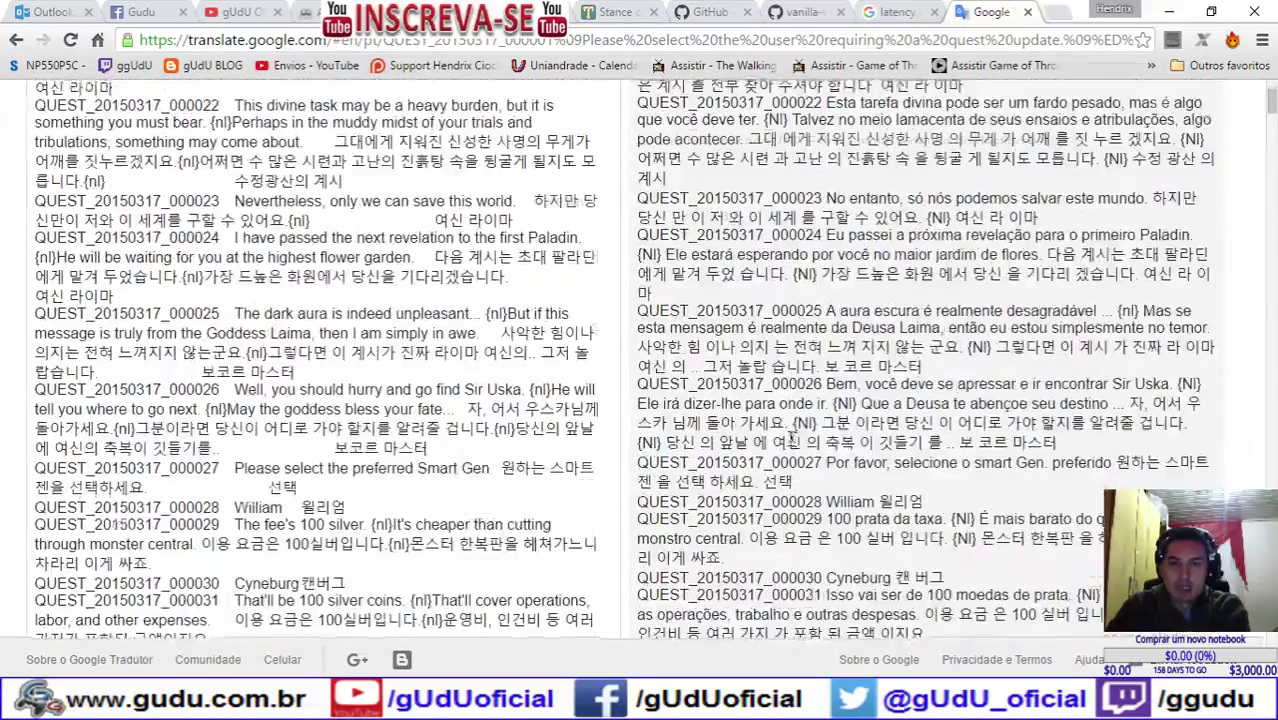
{"action": "scroll", "coordinate": [795, 440], "scroll_direction": "down", "scroll_amount": 10}
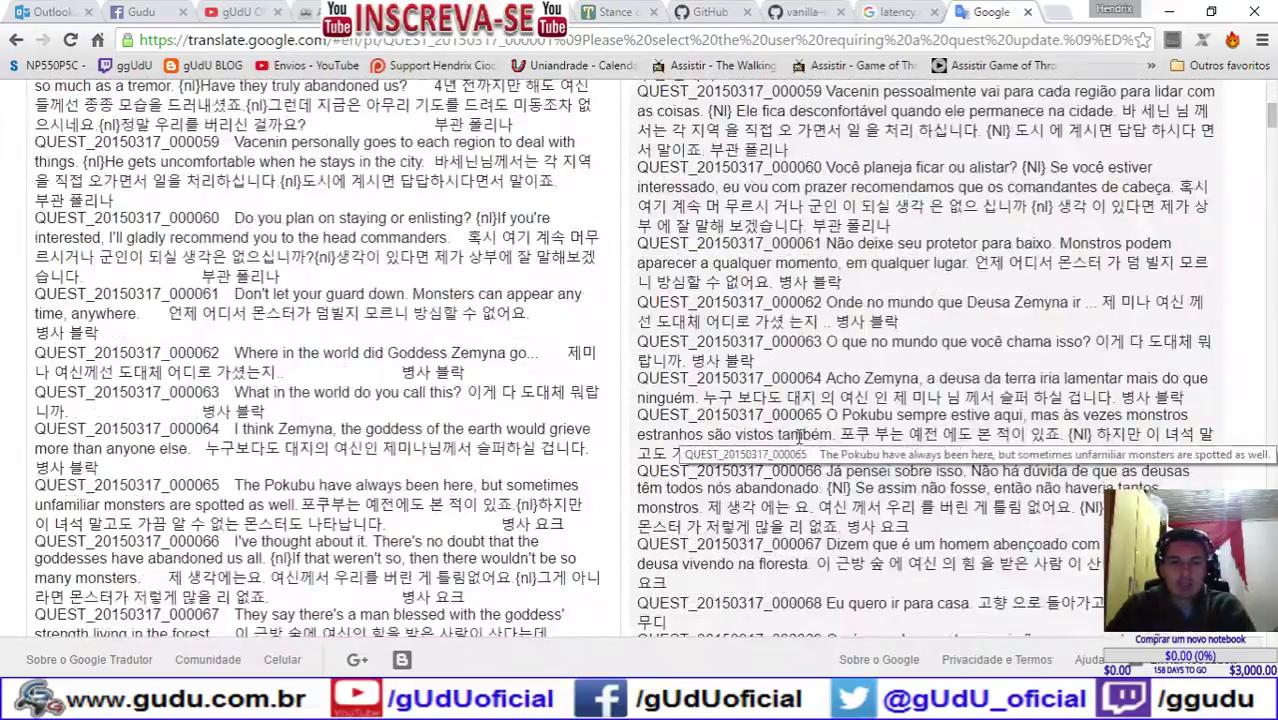
{"action": "scroll", "coordinate": [798, 432], "scroll_direction": "up", "scroll_amount": 20}
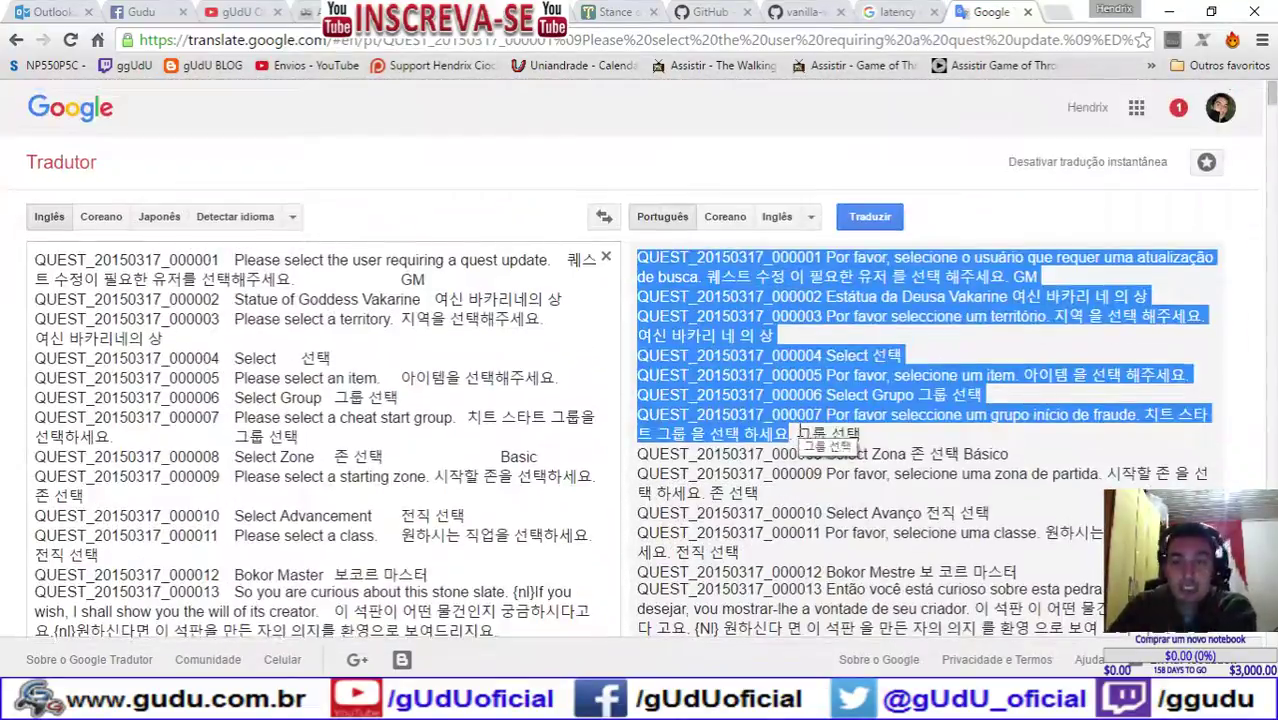
Step: Examine the {Nl} marker in the Portuguese output of QUEST_20150317_000013 and skim the translated entries to about QUEST_20150317_000077
{"action": "left_click", "coordinate": [456, 290]}
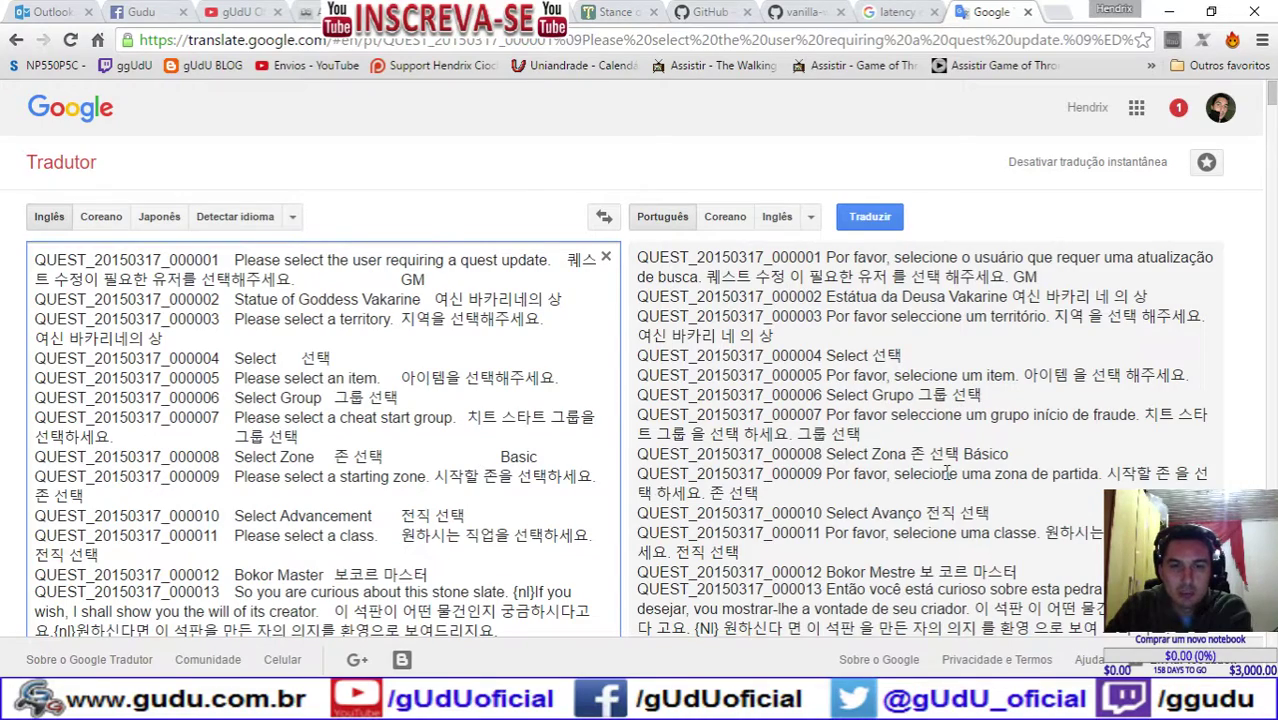
{"action": "scroll", "coordinate": [947, 472], "scroll_direction": "down", "scroll_amount": 2}
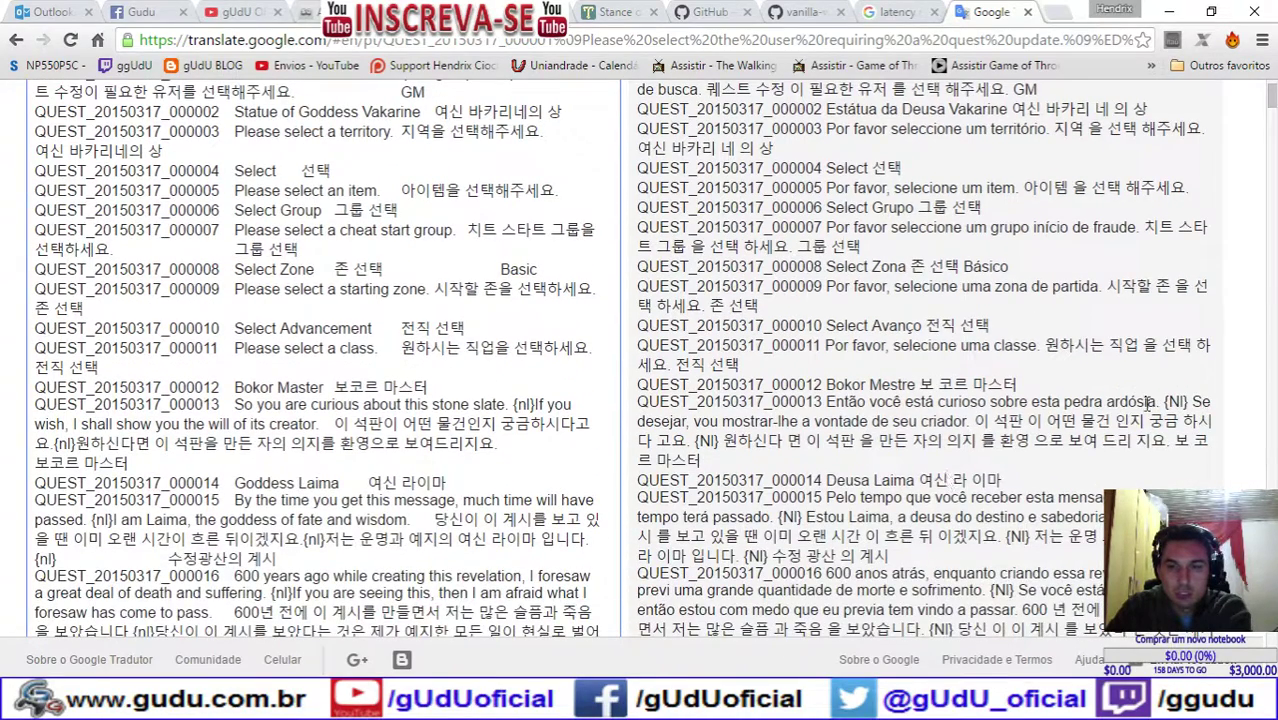
{"action": "left_click_drag", "start_coordinate": [1190, 400], "coordinate": [1163, 401]}
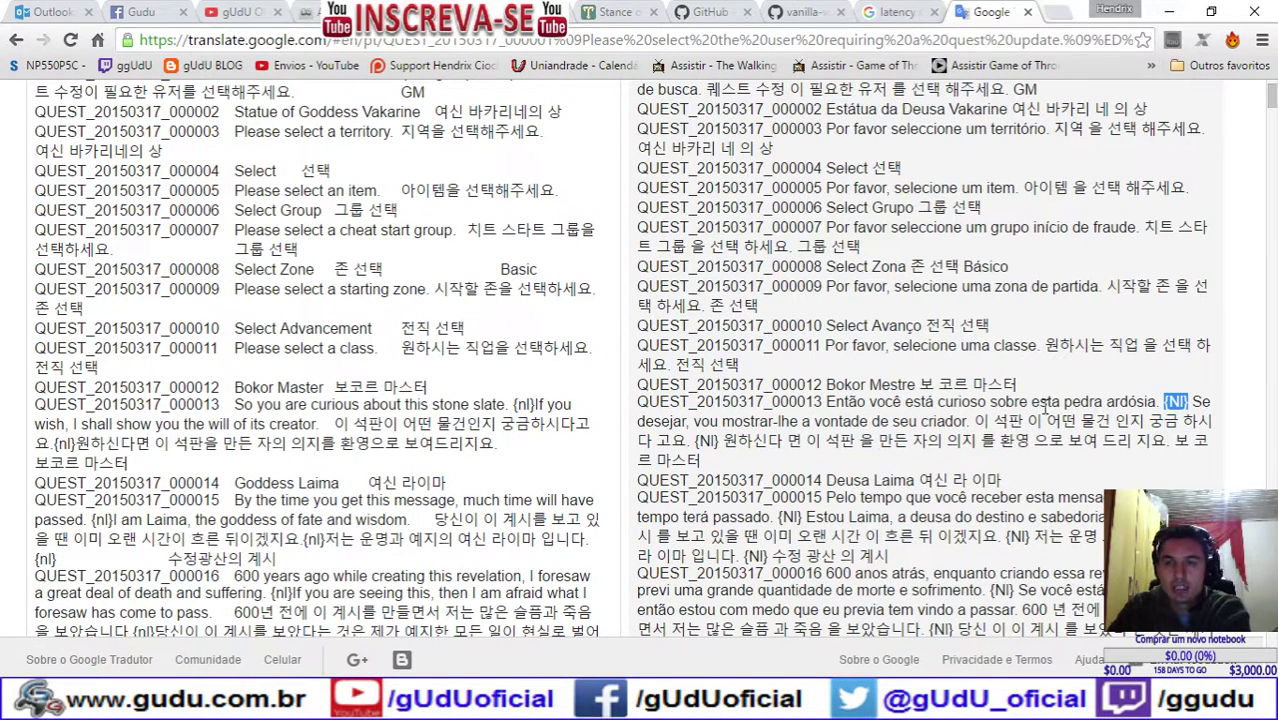
{"action": "scroll", "coordinate": [1045, 410], "scroll_direction": "up", "scroll_amount": 2}
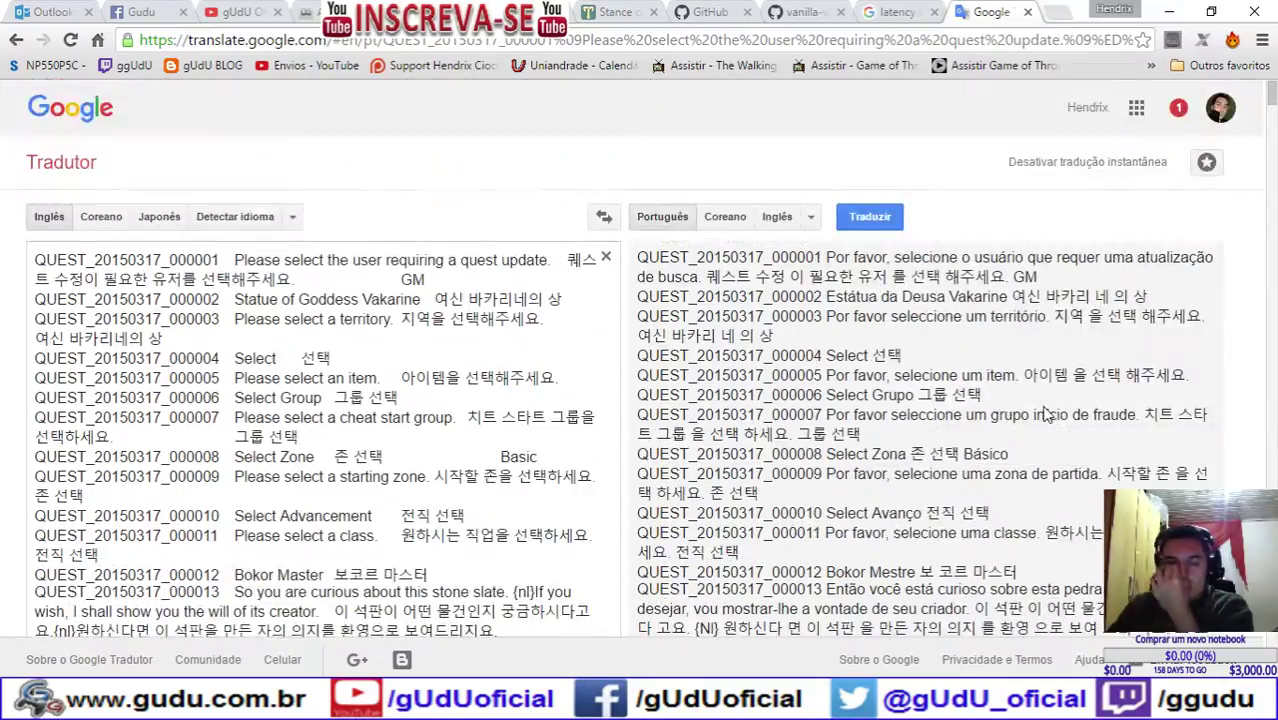
{"action": "scroll", "coordinate": [1045, 413], "scroll_direction": "down", "scroll_amount": 12}
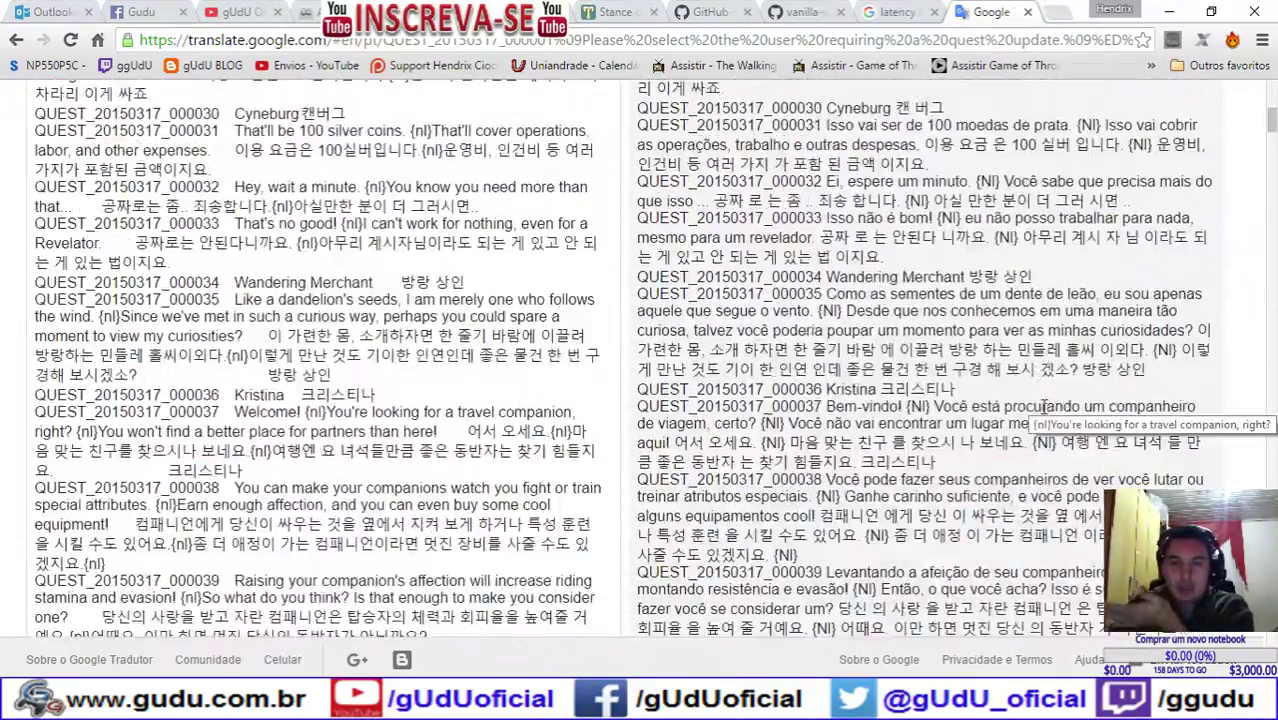
{"action": "scroll", "coordinate": [1045, 410], "scroll_direction": "down", "scroll_amount": 14}
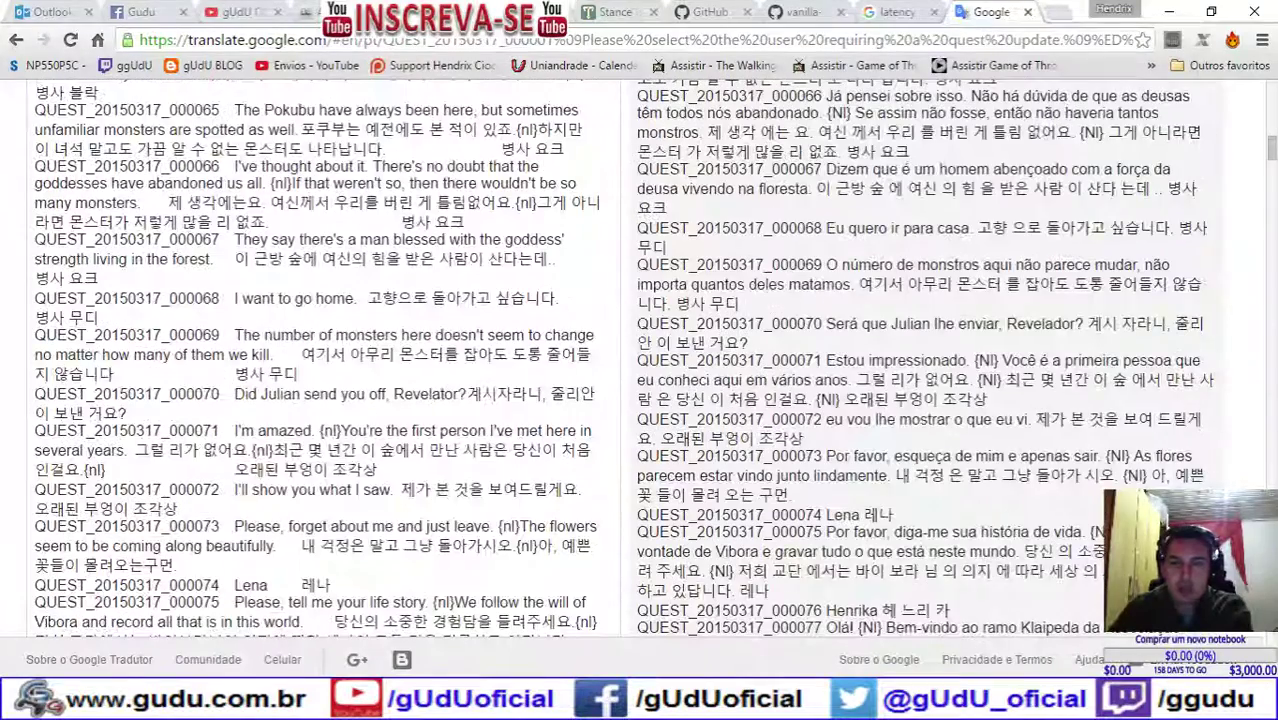
Step: Switch to File Explorer's English folder window, go back to TreeOfSavior's release folder and look through its files
{"action": "mouse_move", "coordinate": [310, 705]}
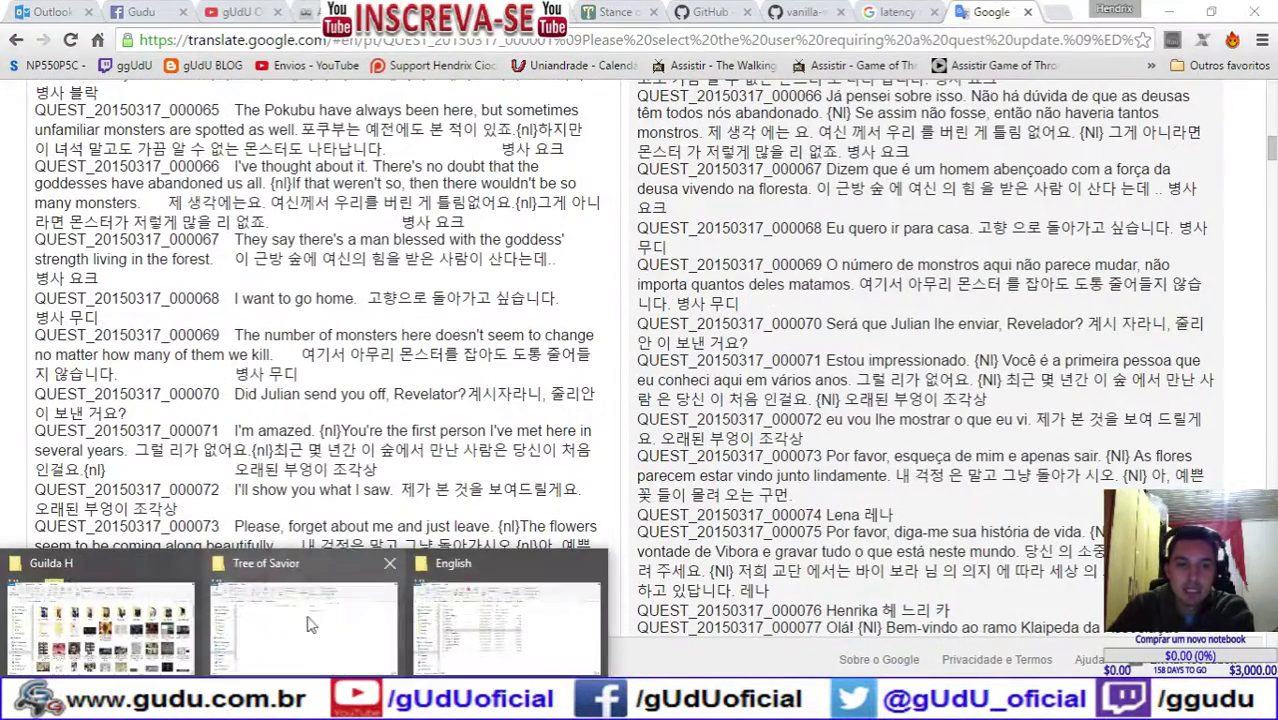
{"action": "left_click", "coordinate": [532, 604]}
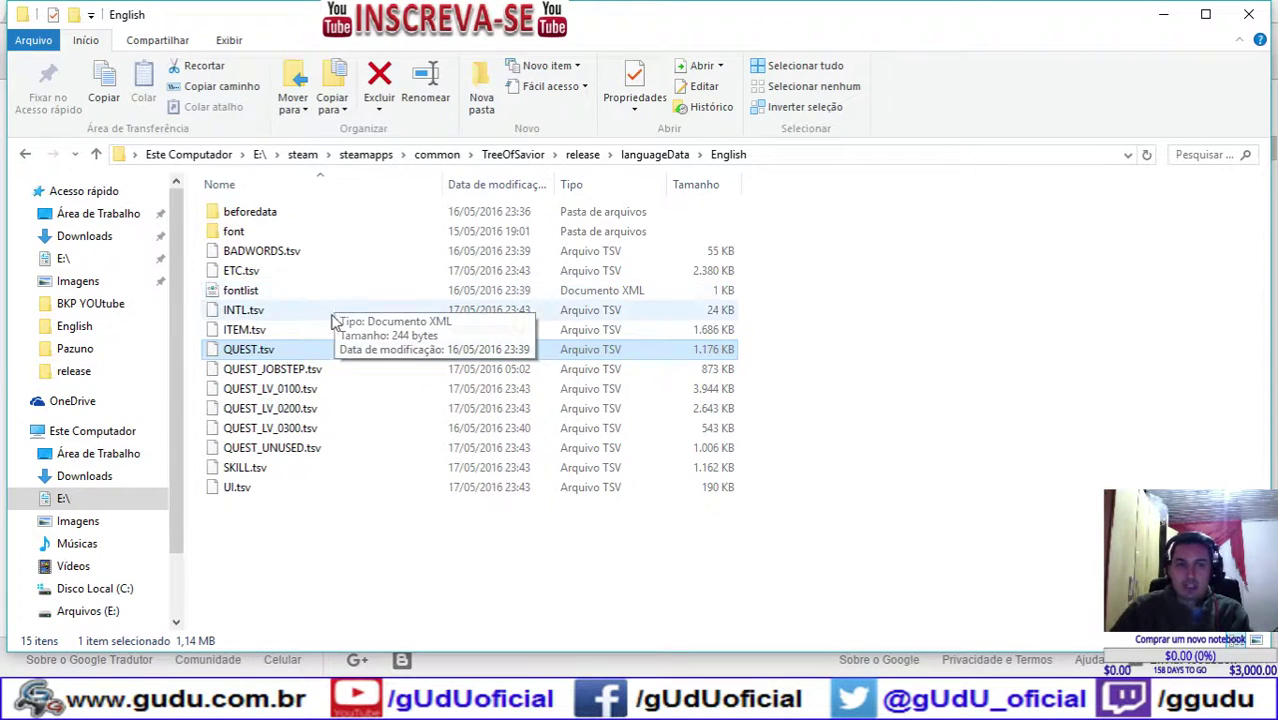
{"action": "left_click", "coordinate": [26, 156]}
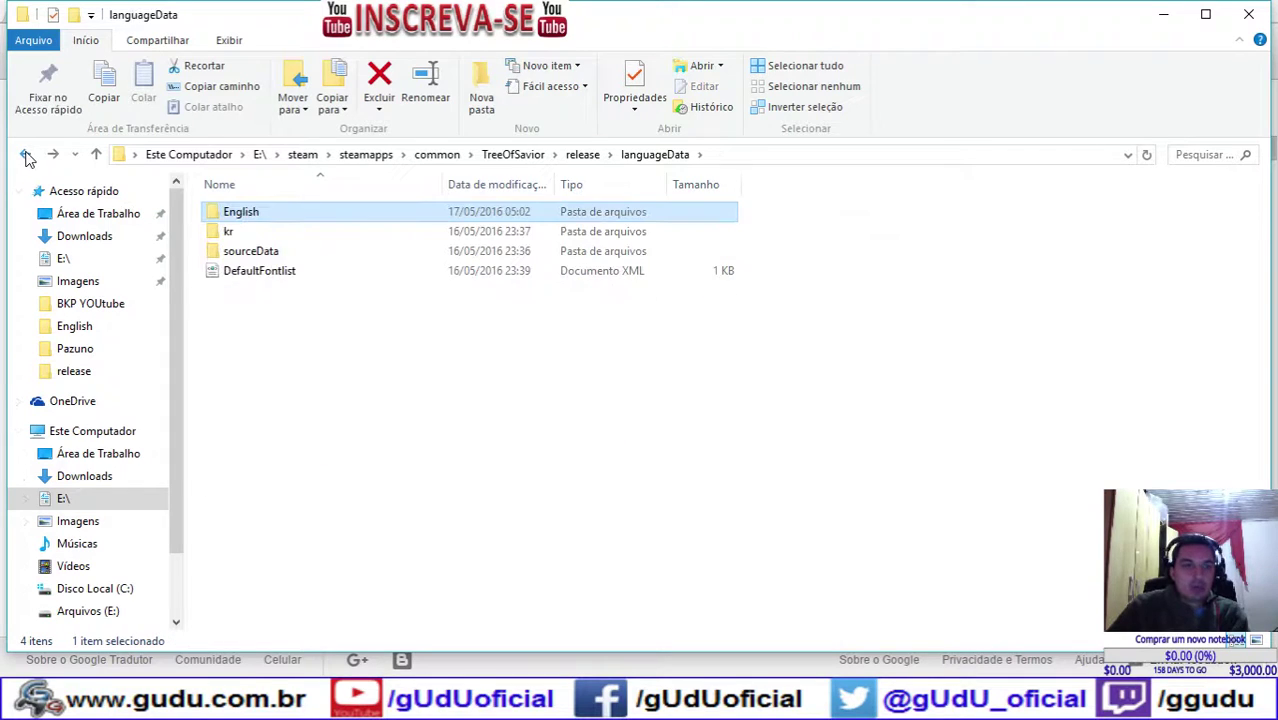
{"action": "left_click", "coordinate": [26, 156]}
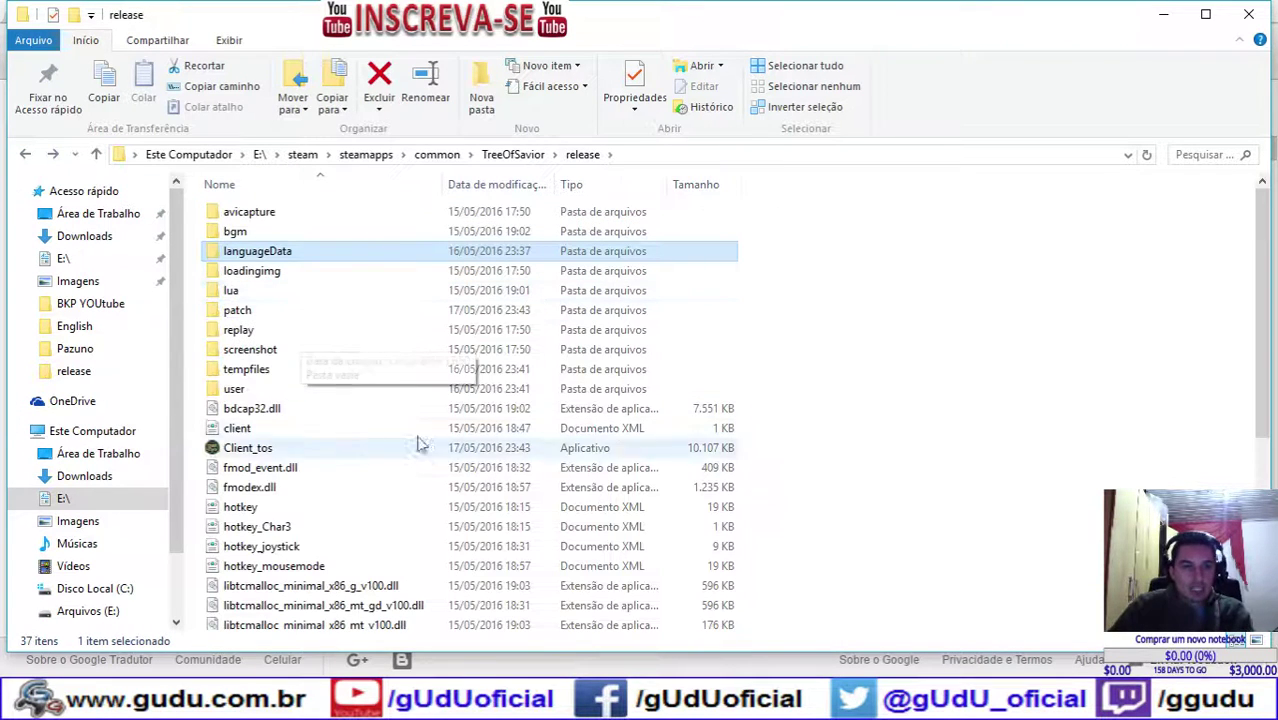
{"action": "scroll", "coordinate": [342, 465], "scroll_direction": "down", "scroll_amount": 2}
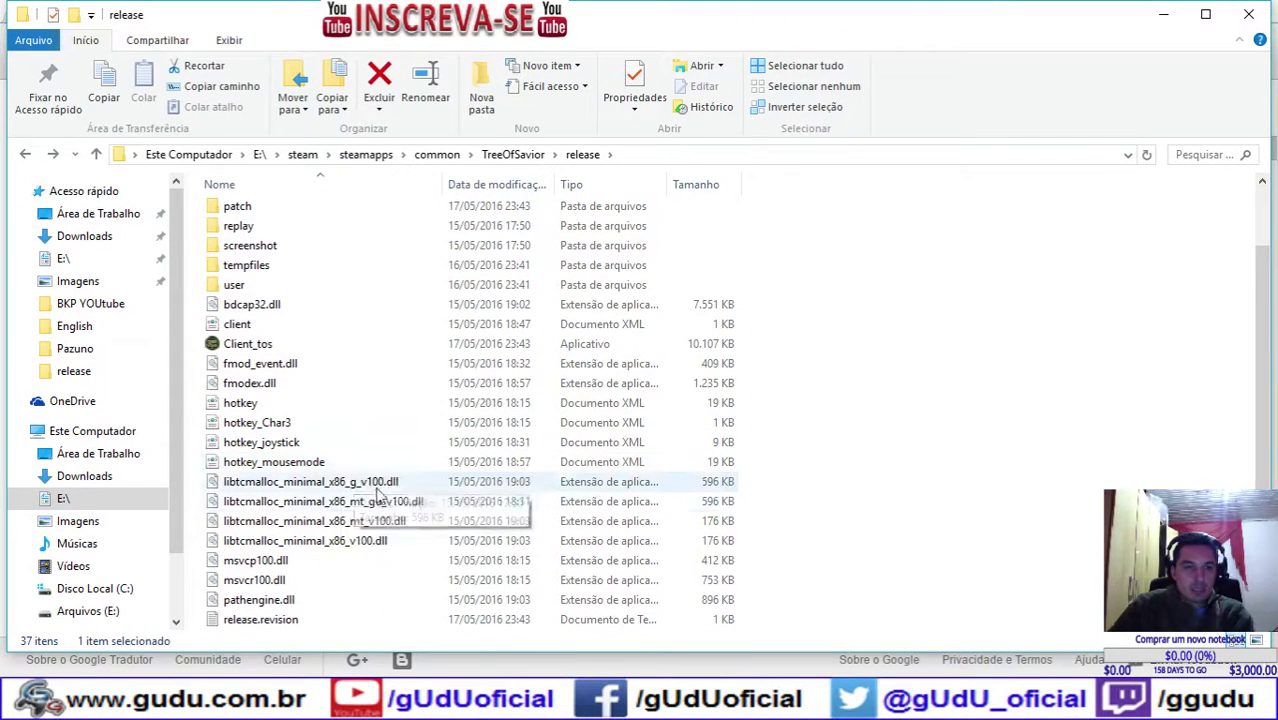
{"action": "scroll", "coordinate": [343, 470], "scroll_direction": "down", "scroll_amount": 1}
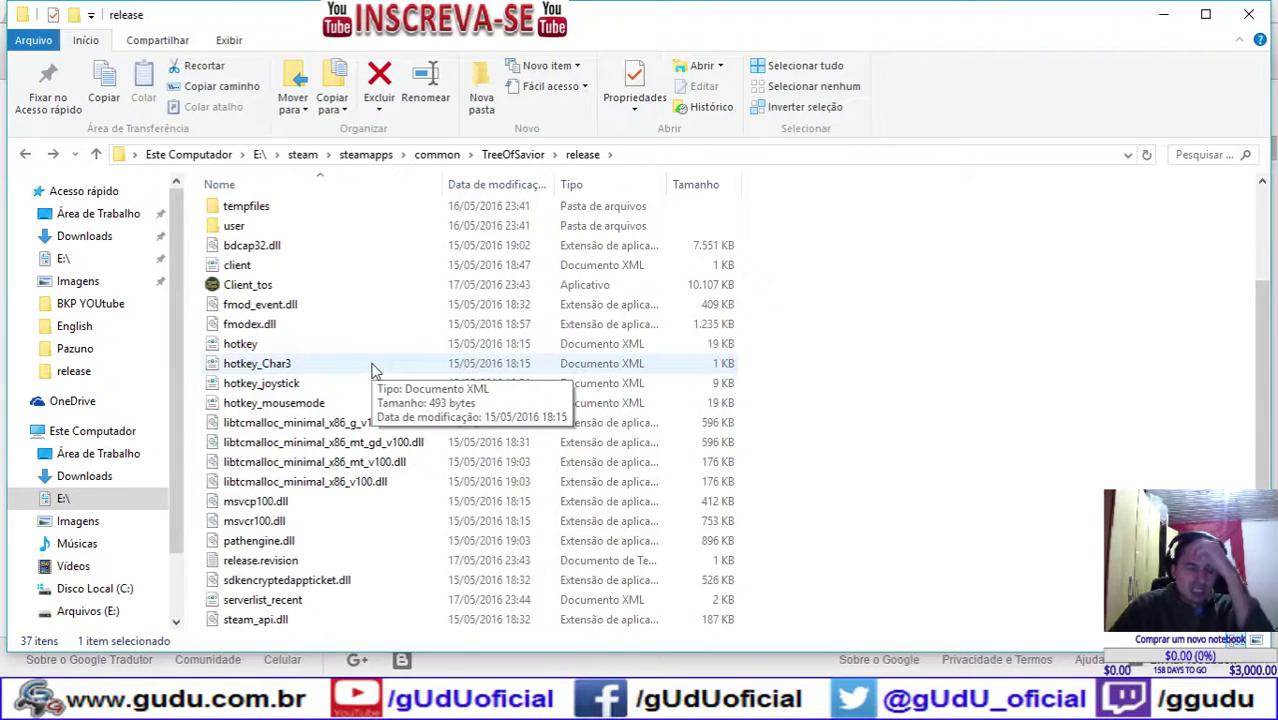
Step: Open hotkey_joystick for editing in Notepad, examine its QuickSlotExecute button assignments and remaining entries, and close it without changes
{"action": "left_click", "coordinate": [293, 385]}
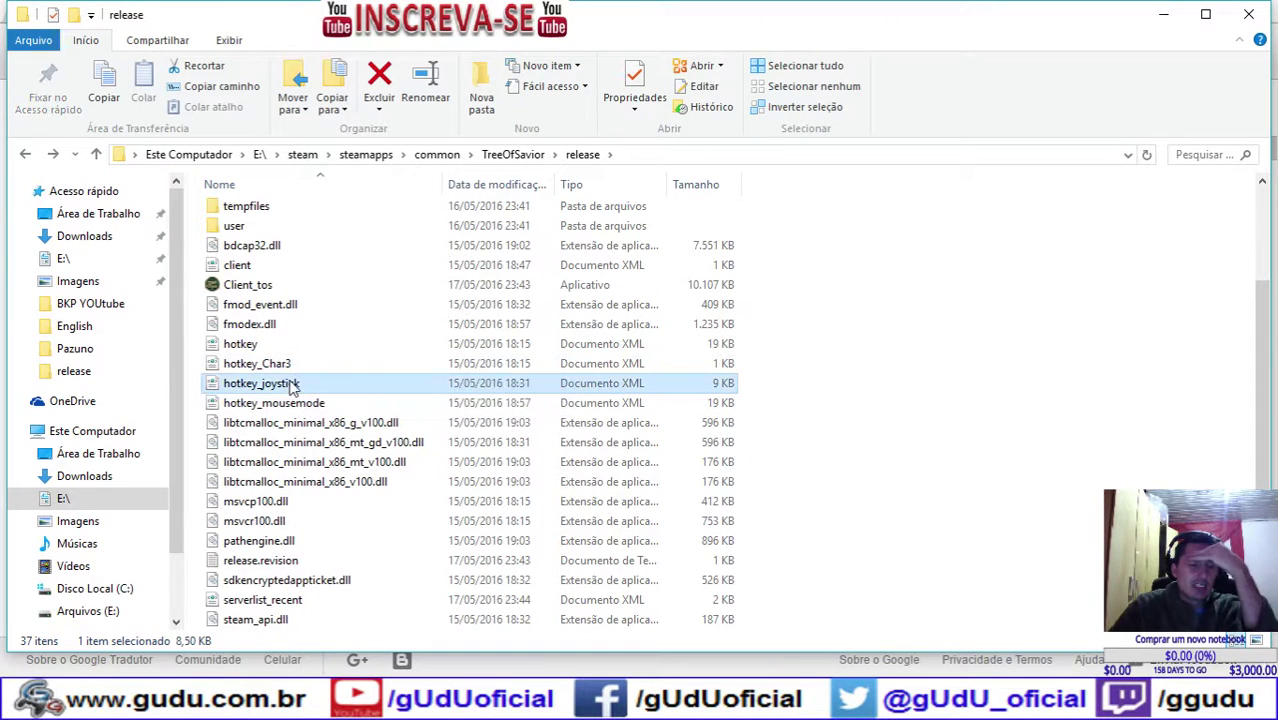
{"action": "right_click", "coordinate": [293, 385]}
{"action": "left_click", "coordinate": [350, 416]}
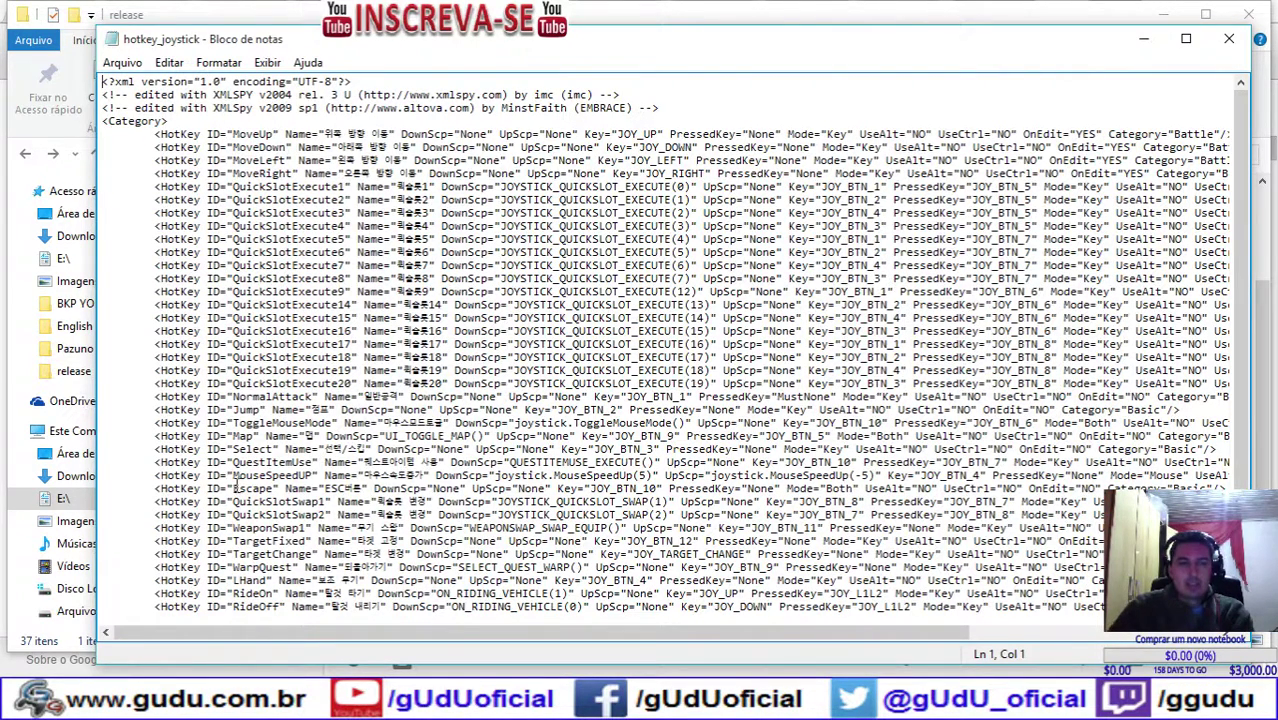
{"action": "left_click_drag", "start_coordinate": [236, 486], "coordinate": [338, 476]}
{"action": "left_click", "coordinate": [292, 225]}
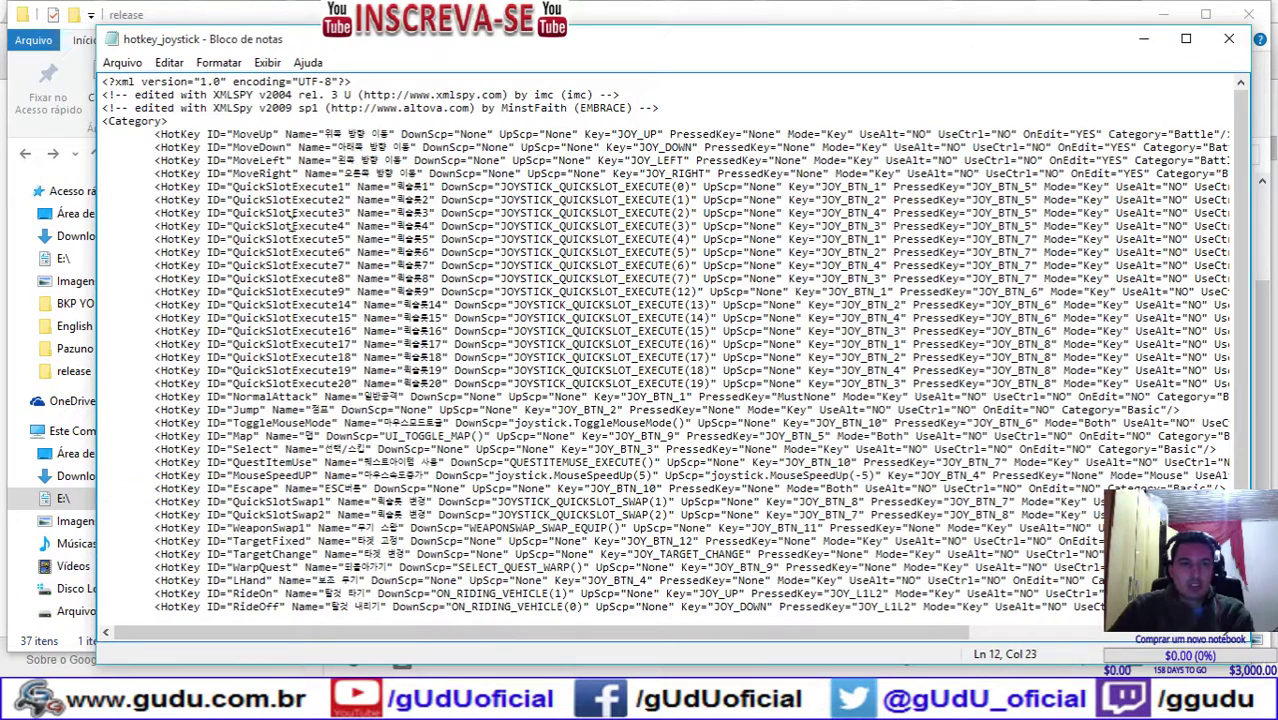
{"action": "left_click_drag", "start_coordinate": [388, 180], "coordinate": [895, 194]}
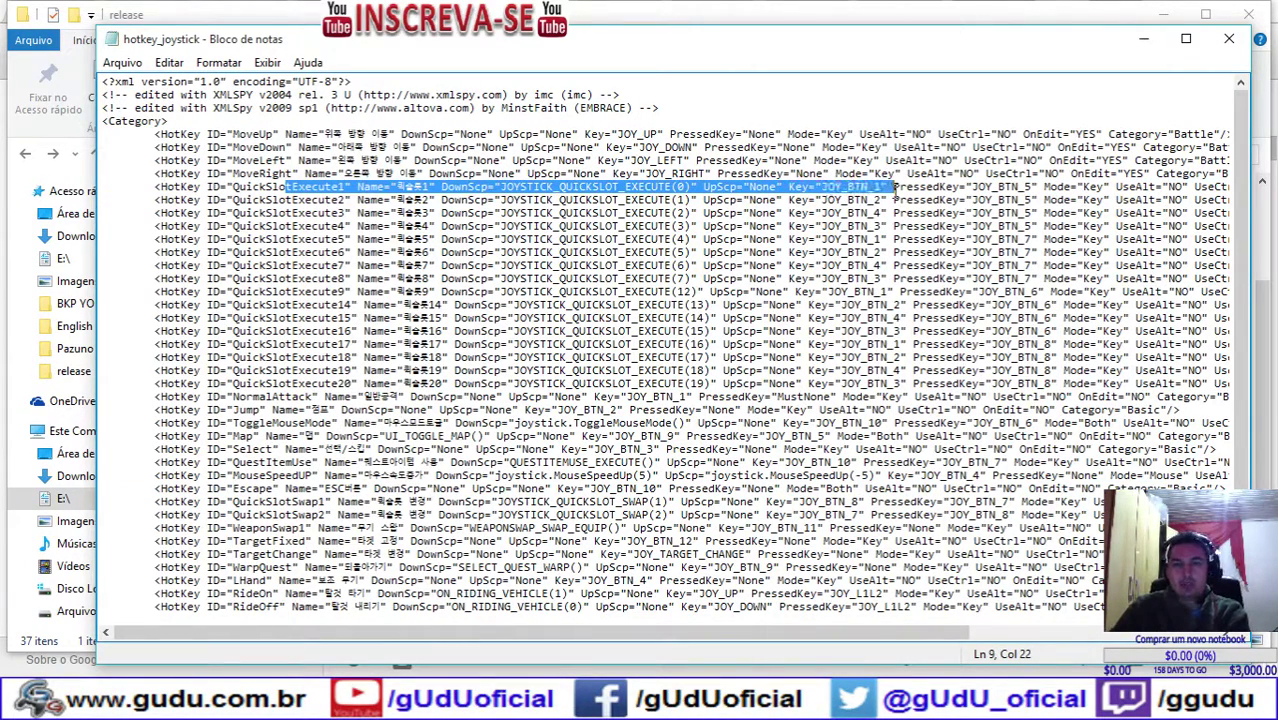
{"action": "scroll", "coordinate": [857, 184], "scroll_direction": "down", "scroll_amount": 3}
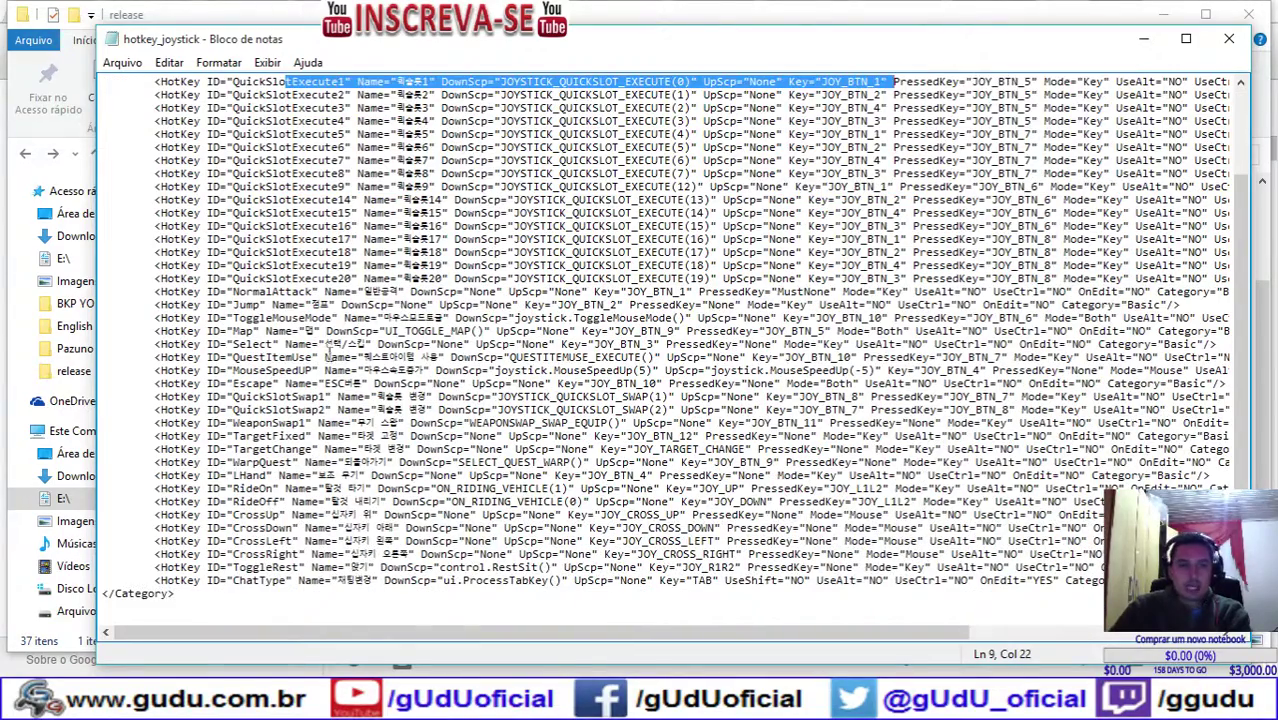
{"action": "scroll", "coordinate": [438, 324], "scroll_direction": "up", "scroll_amount": 3}
{"action": "left_click", "coordinate": [1229, 38]}
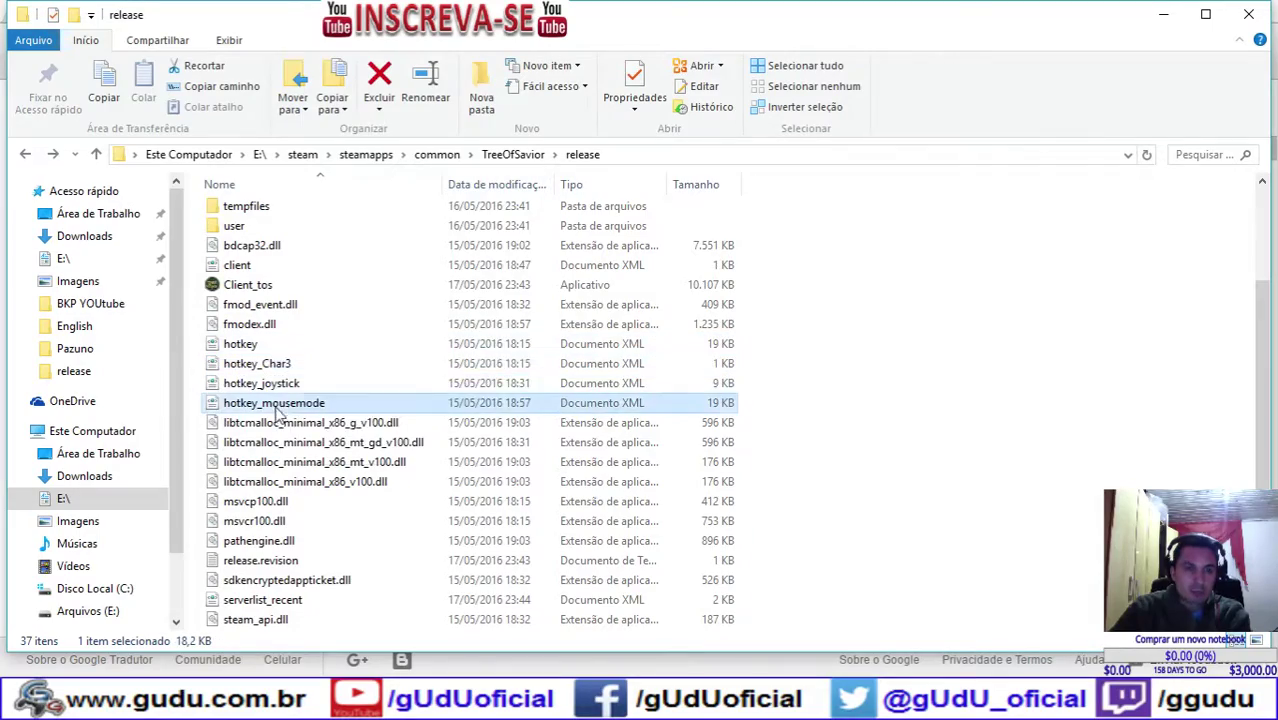
Step: Open hotkey_mousemode for editing in Notepad and read its hotkey entries through to the end of the file
{"action": "right_click", "coordinate": [277, 410]}
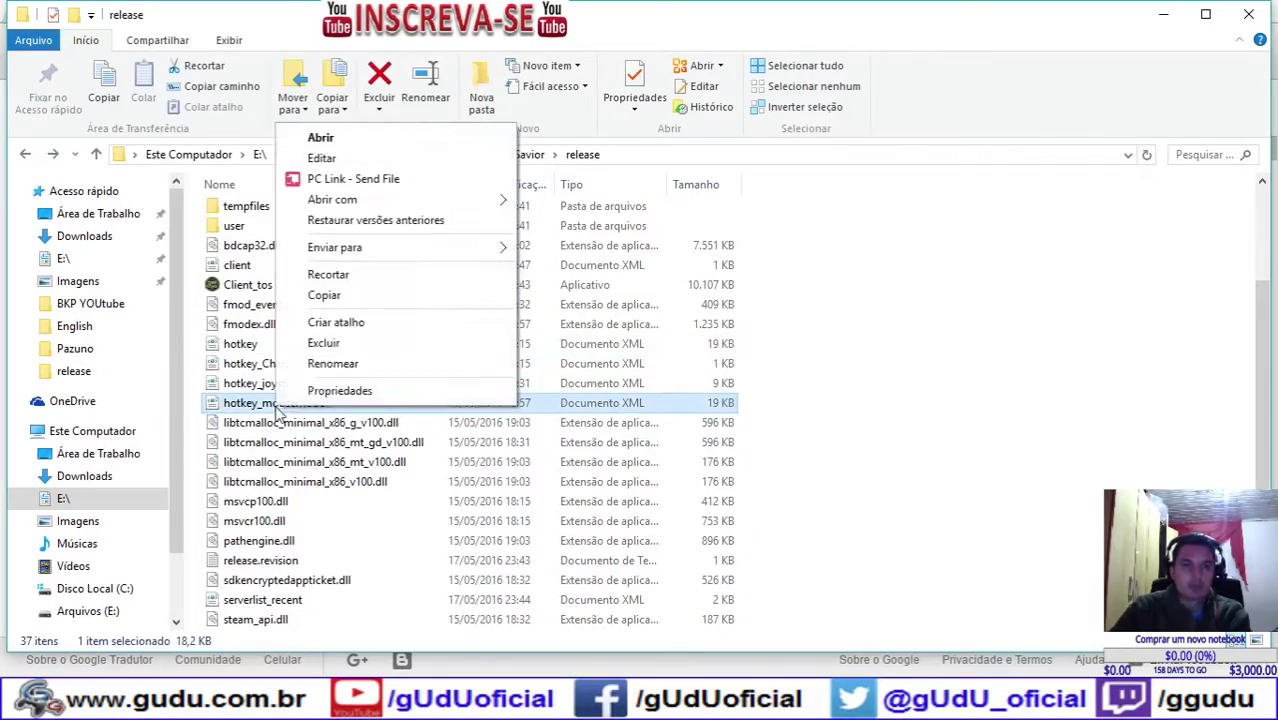
{"action": "left_click", "coordinate": [355, 159]}
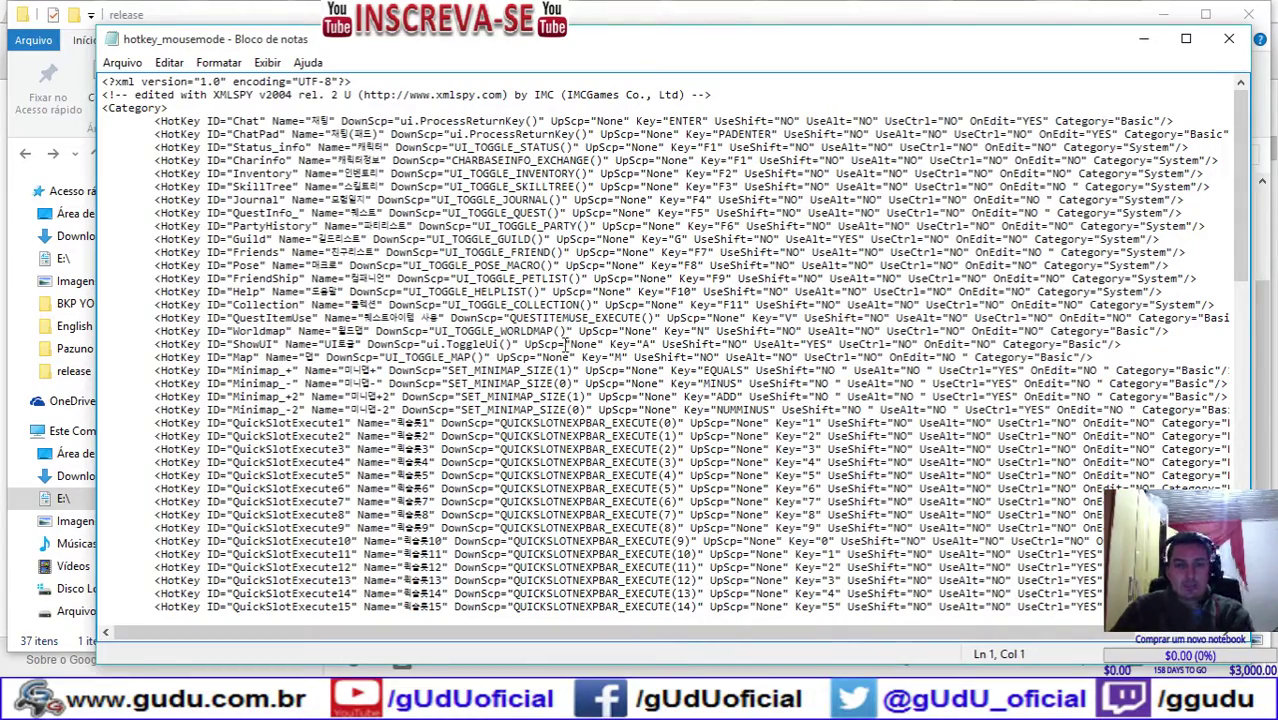
{"action": "scroll", "coordinate": [566, 344], "scroll_direction": "down", "scroll_amount": 10}
{"action": "scroll", "coordinate": [566, 344], "scroll_direction": "down", "scroll_amount": 4}
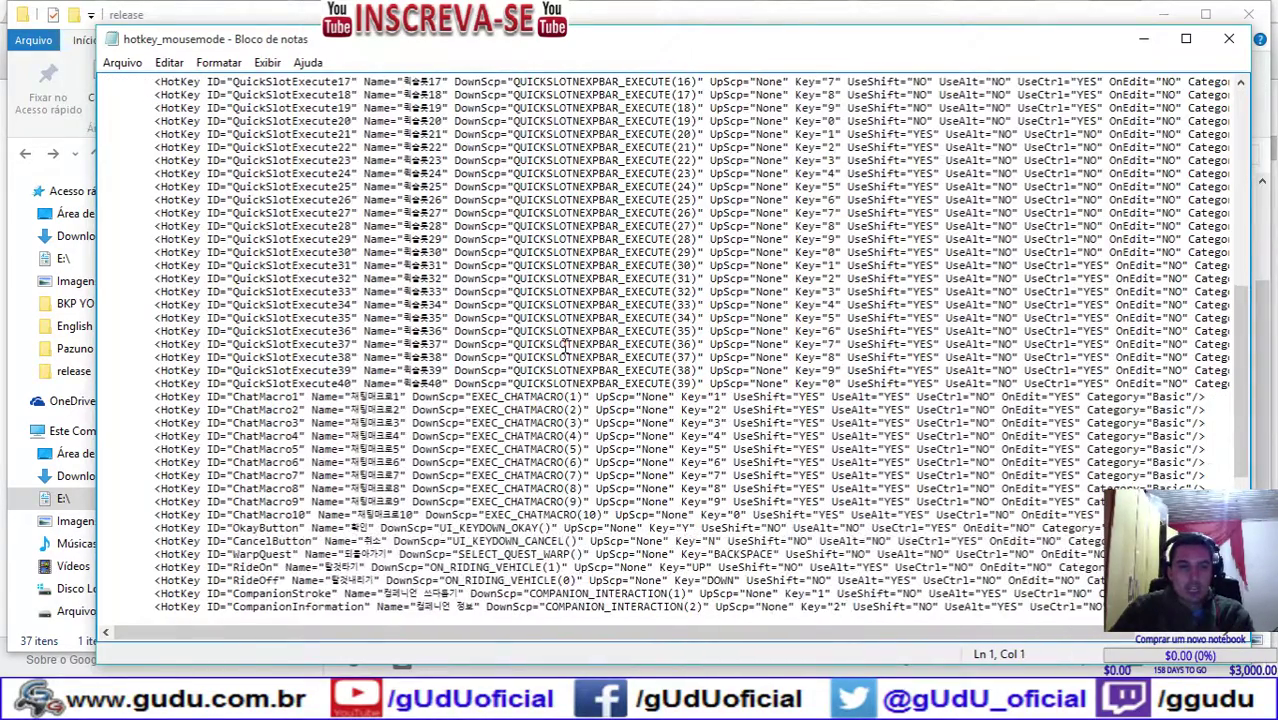
{"action": "scroll", "coordinate": [340, 470], "scroll_direction": "down", "scroll_amount": 9}
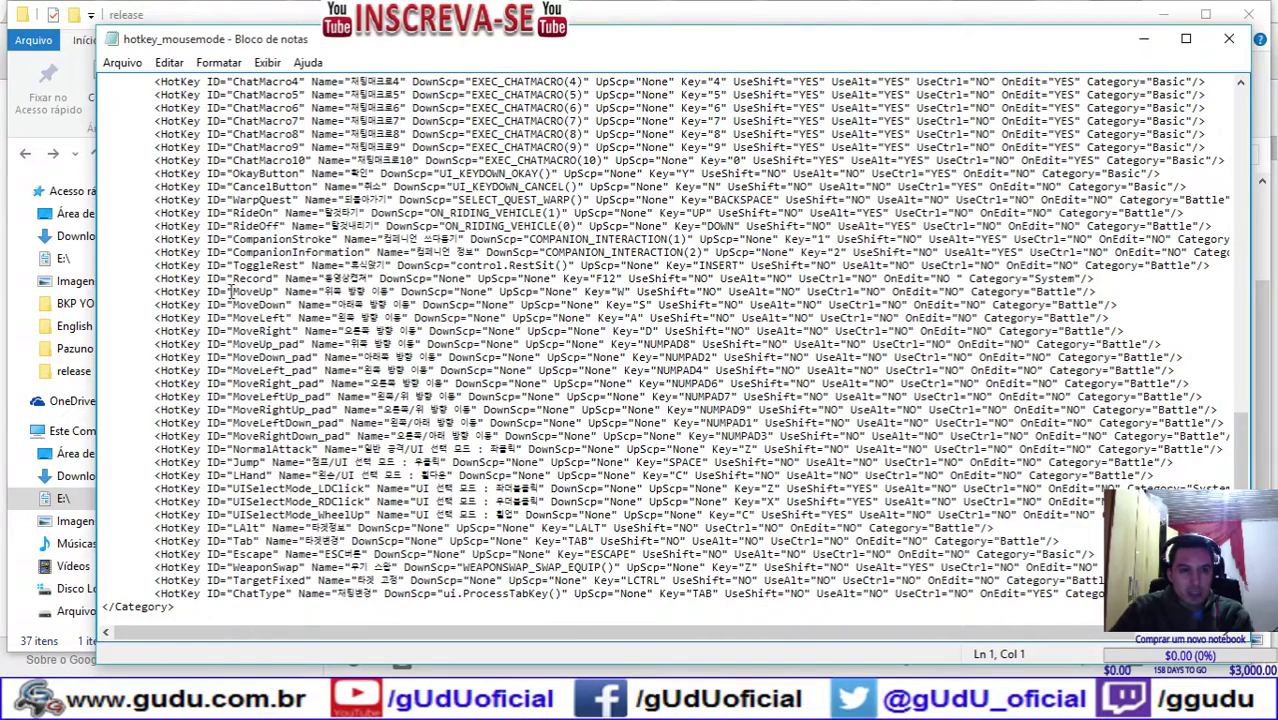
Step: Examine the key assignments in the MoveUp, MoveDown, MoveLeft and MoveRight entries, ending with Key="W" of MoveUp selected
{"action": "left_click_drag", "start_coordinate": [232, 289], "coordinate": [995, 331]}
{"action": "left_click", "coordinate": [613, 291]}
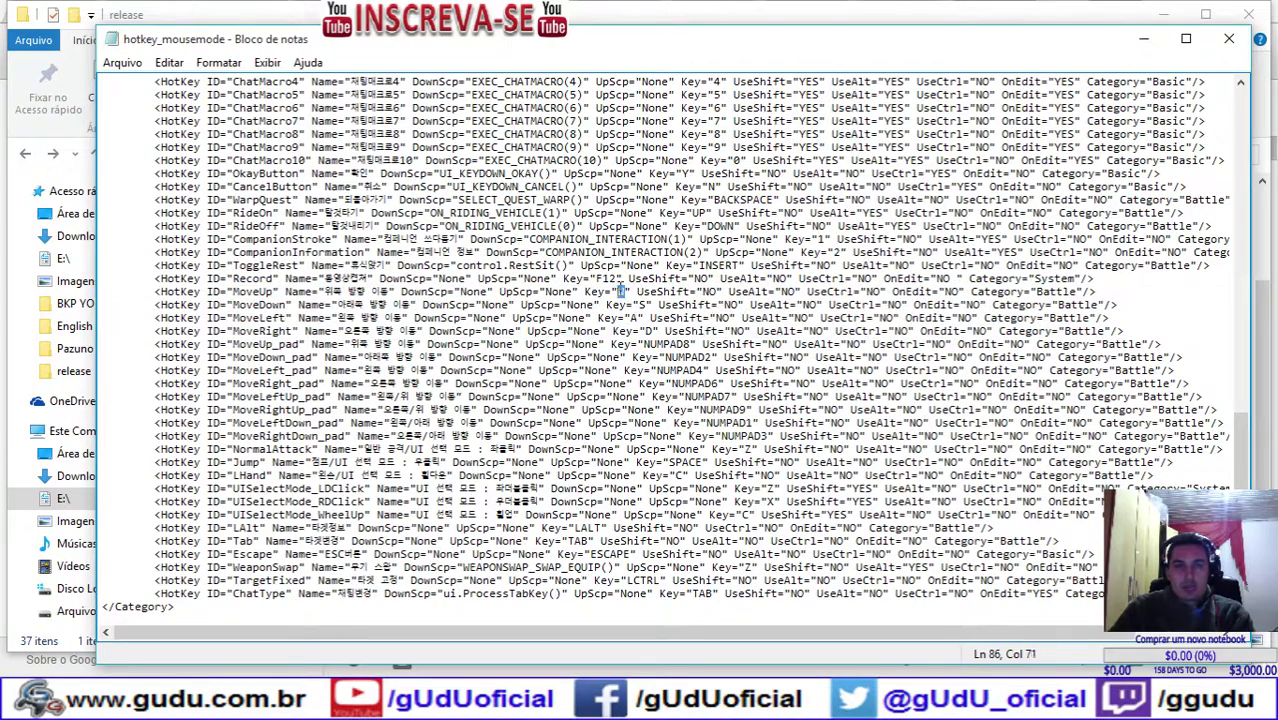
{"action": "double_click", "coordinate": [632, 317]}
{"action": "left_click_drag", "start_coordinate": [651, 331], "coordinate": [1112, 318]}
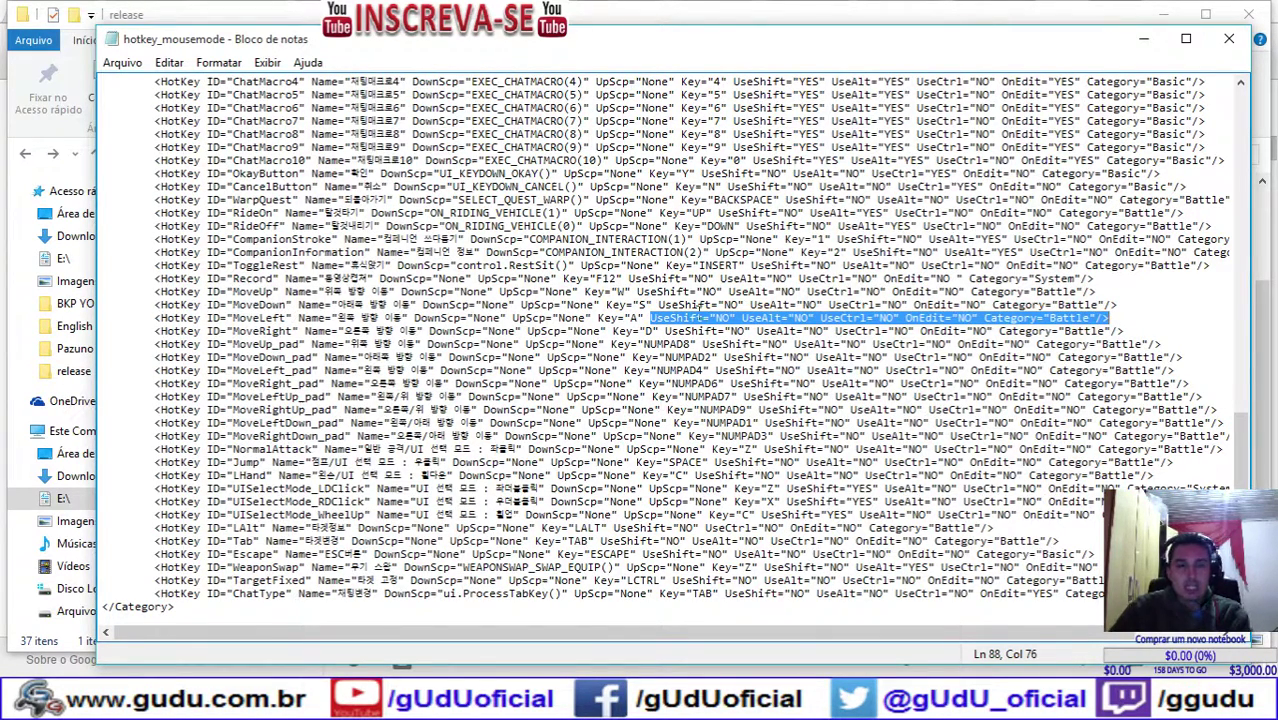
{"action": "left_click", "coordinate": [658, 302]}
{"action": "left_click_drag", "start_coordinate": [633, 291], "coordinate": [586, 291]}
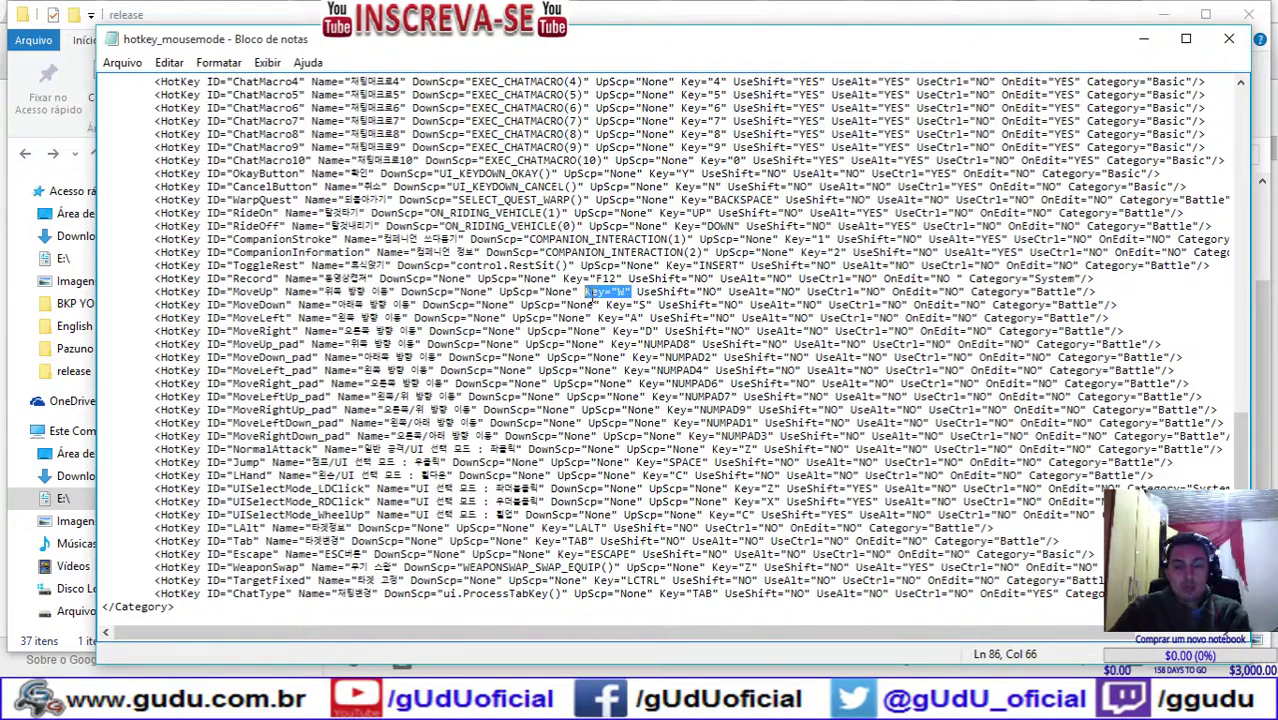
Step: Search hotkey_mousemode for other uses of Key="W", both below and above the MoveUp entry
{"action": "key", "text": "ctrl+f"}
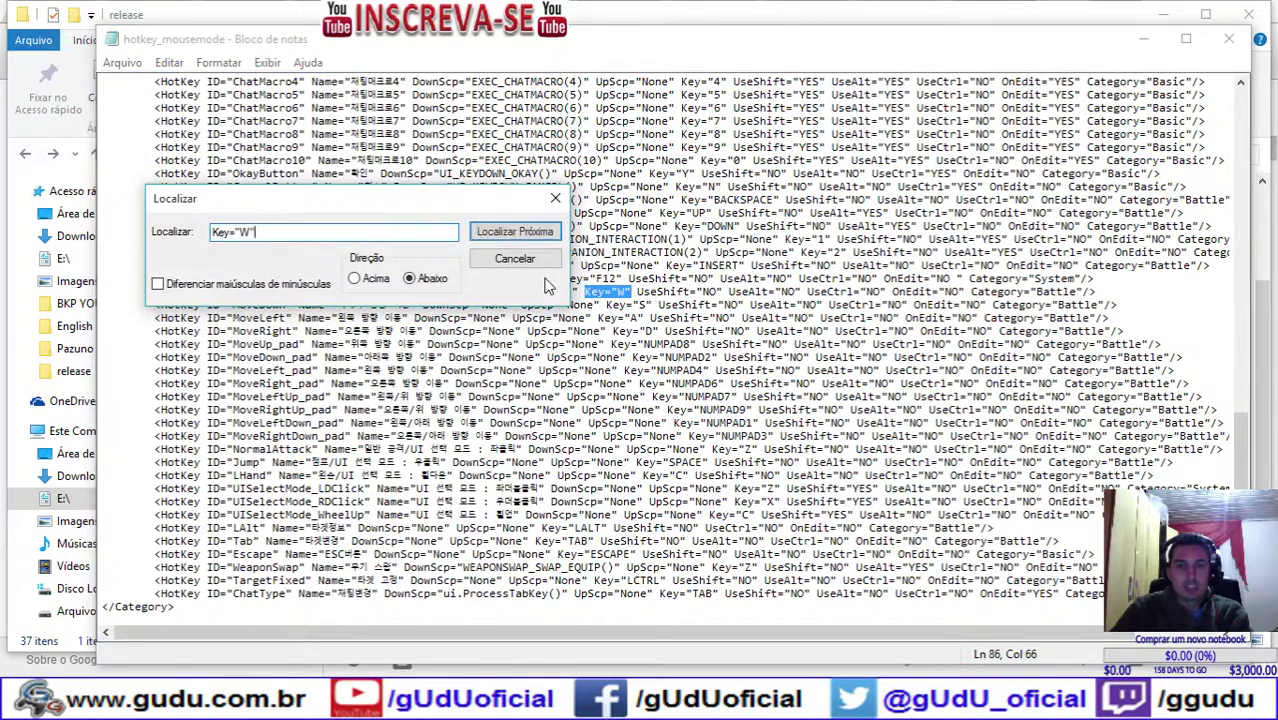
{"action": "left_click", "coordinate": [514, 231]}
{"action": "key", "text": "Return"}
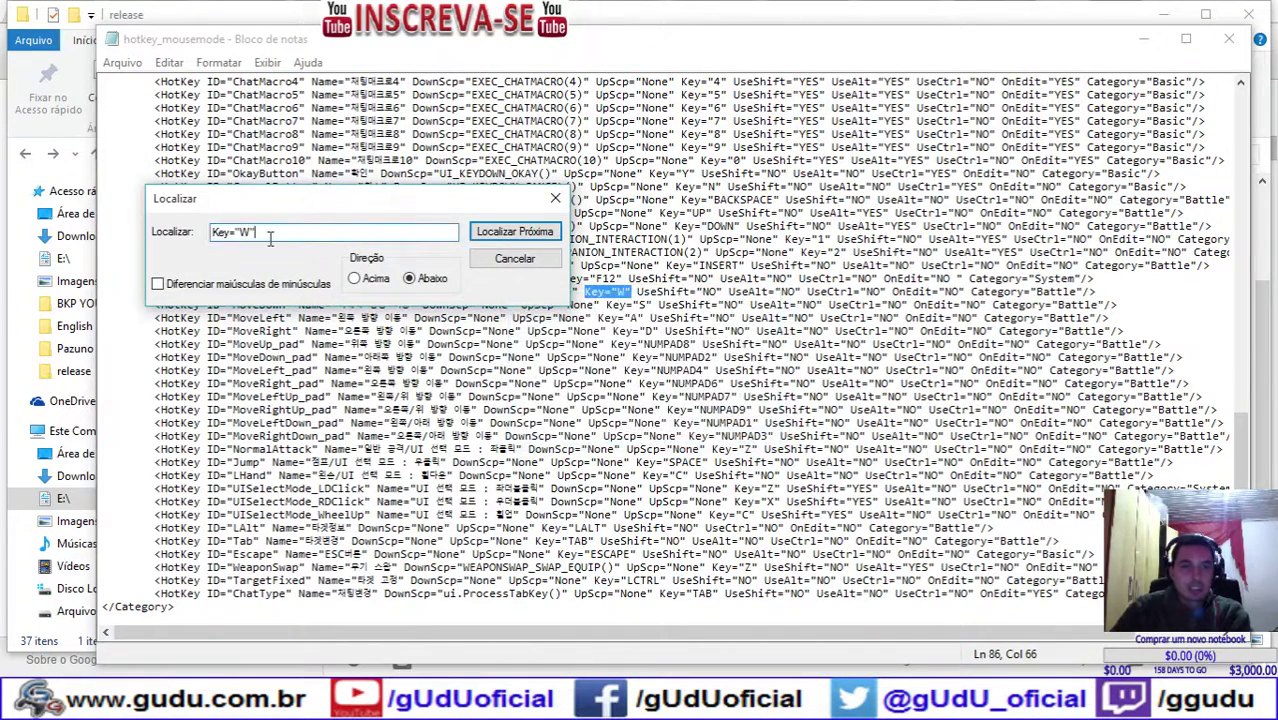
{"action": "left_click", "coordinate": [357, 279]}
{"action": "key", "text": "Return"}
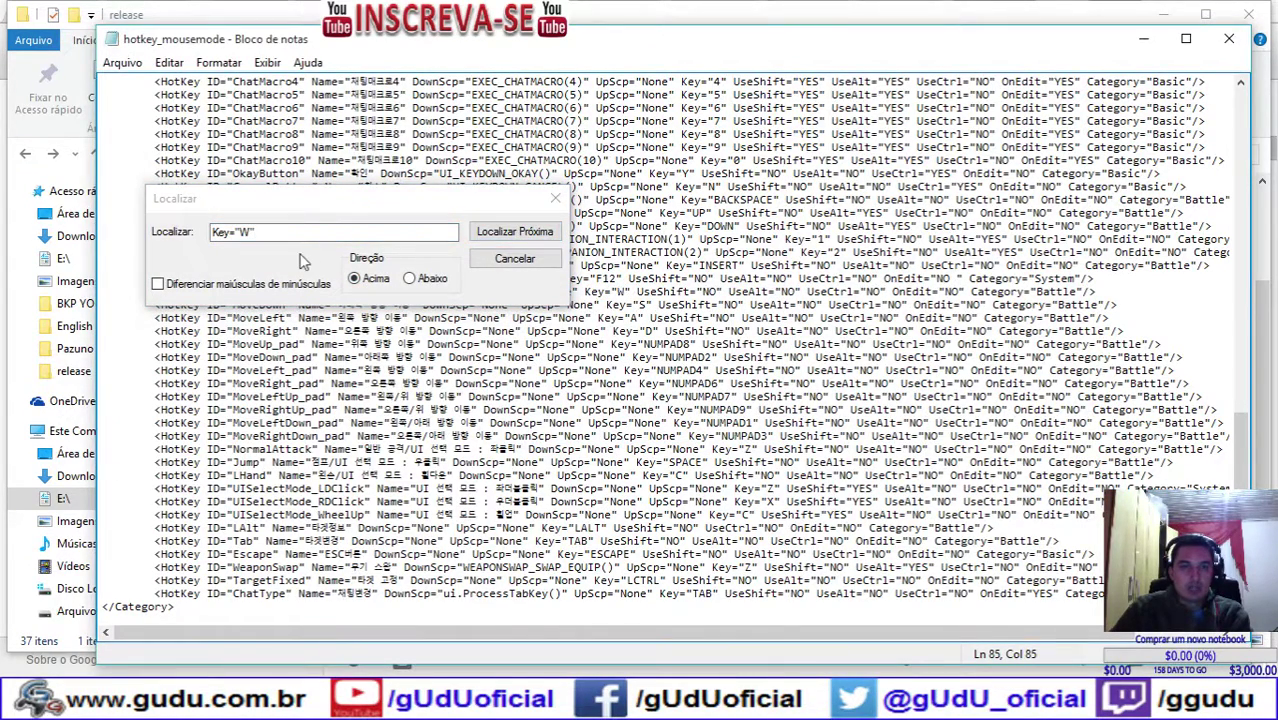
Step: Search hotkey_mousemode for Key="Q" in both directions and close the search
{"action": "left_click", "coordinate": [279, 231]}
{"action": "key", "text": "BackSpace"}
{"action": "type", "text": "q"}
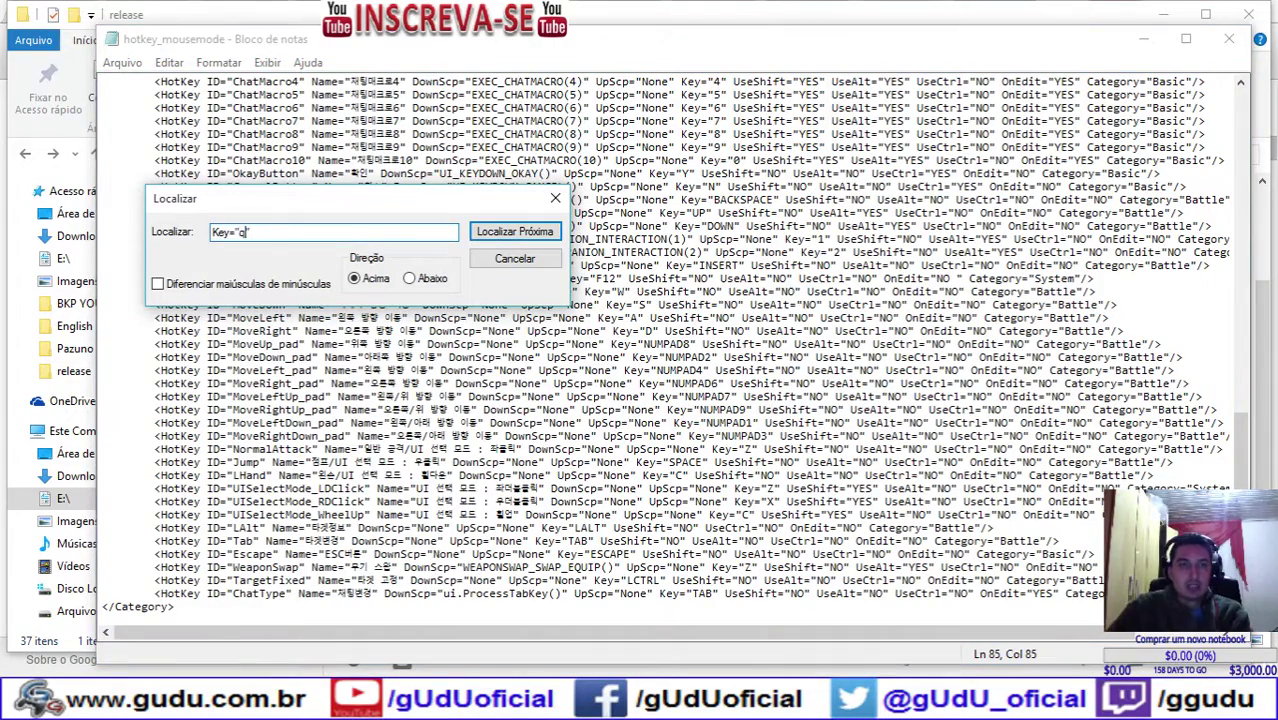
{"action": "key", "text": "Return"}
{"action": "key", "text": "Return"}
{"action": "key", "text": "BackSpace"}
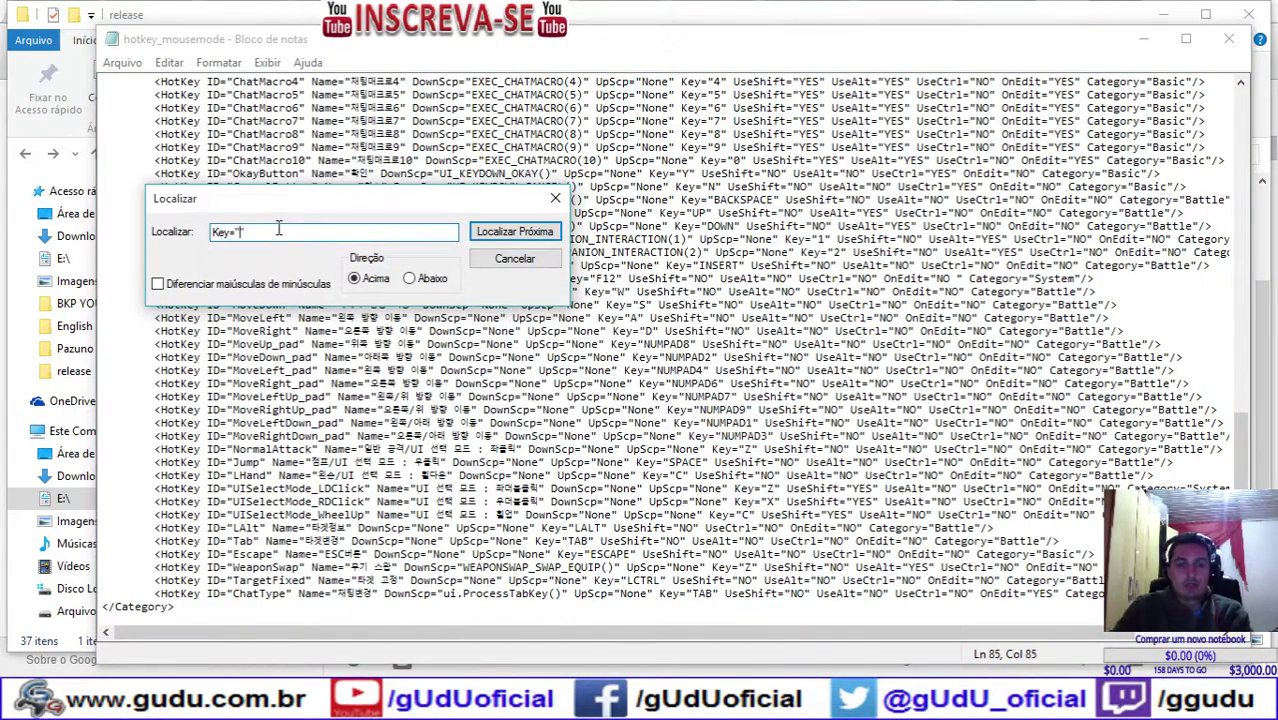
{"action": "type", "text": "Q\""}
{"action": "key", "text": "Return"}
{"action": "key", "text": "Return"}
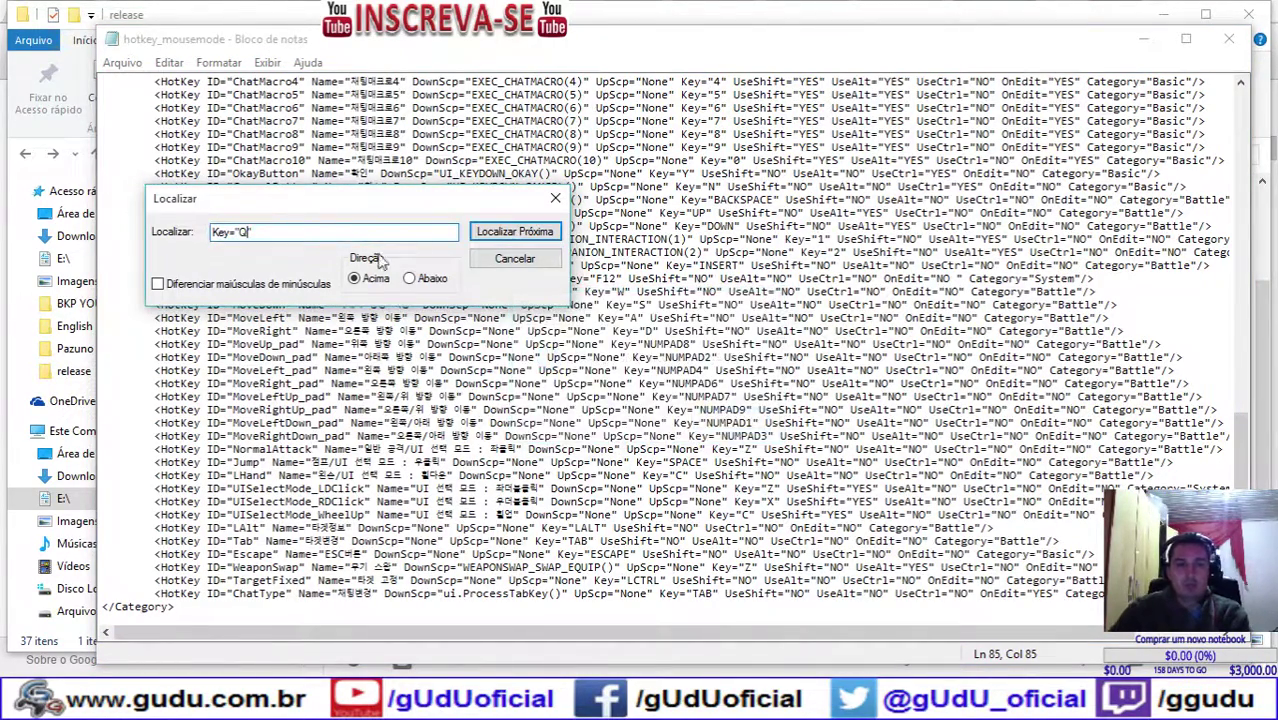
{"action": "left_click", "coordinate": [425, 283]}
{"action": "left_click", "coordinate": [522, 232]}
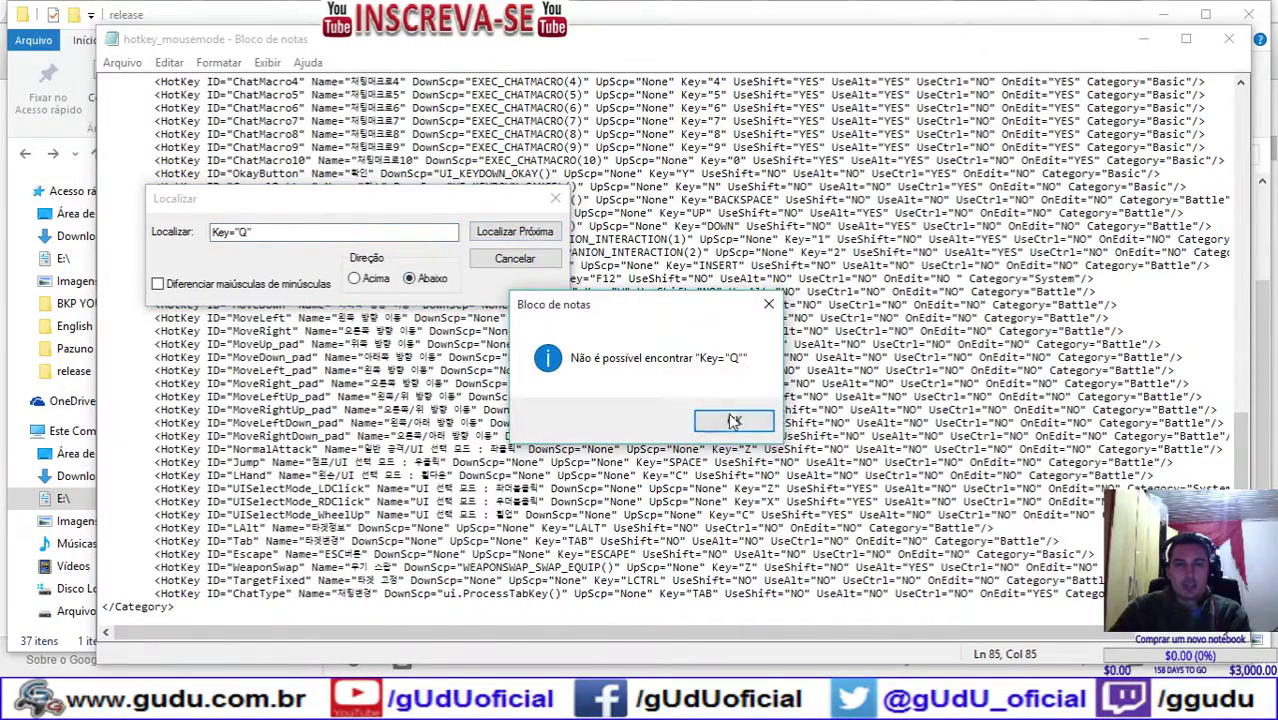
{"action": "left_click", "coordinate": [734, 420]}
{"action": "left_click", "coordinate": [538, 262]}
Step: Return to the quick slot section and highlight the QuickSlotExecute1 to QuickSlotExecute9 entries to examine their number keys
{"action": "scroll", "coordinate": [540, 268], "scroll_direction": "up", "scroll_amount": 15}
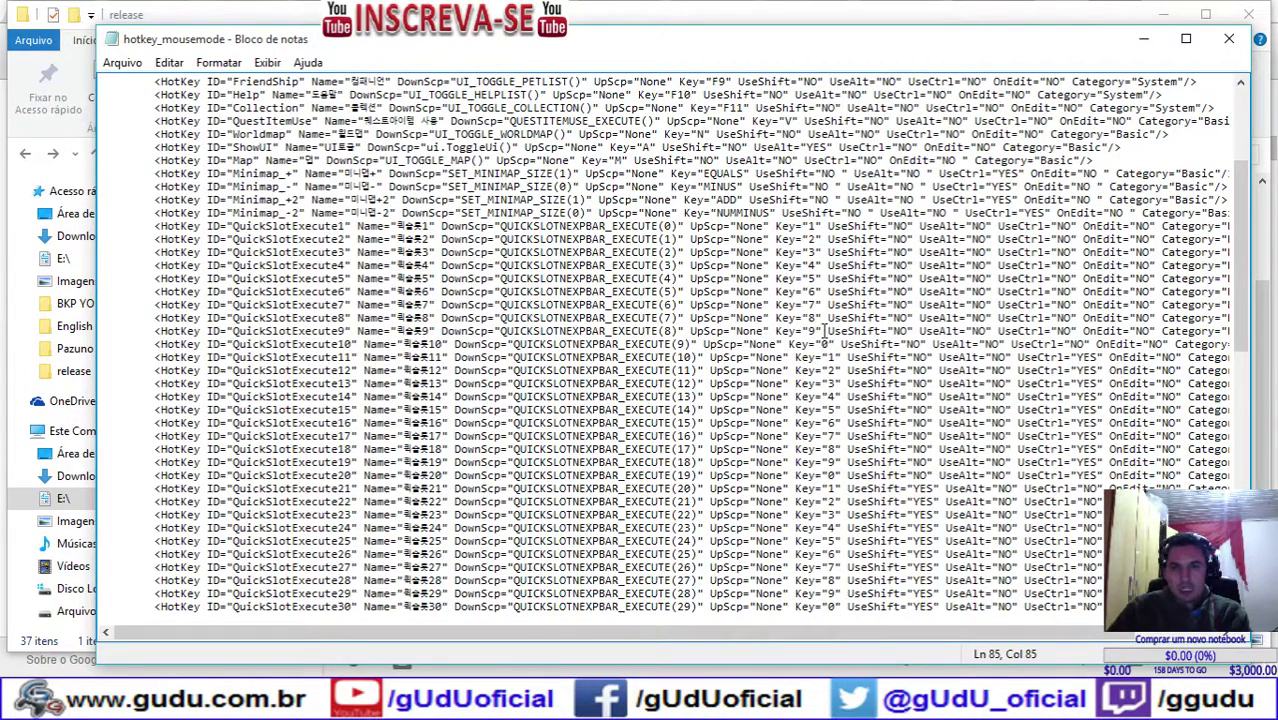
{"action": "left_click_drag", "start_coordinate": [824, 331], "coordinate": [790, 228]}
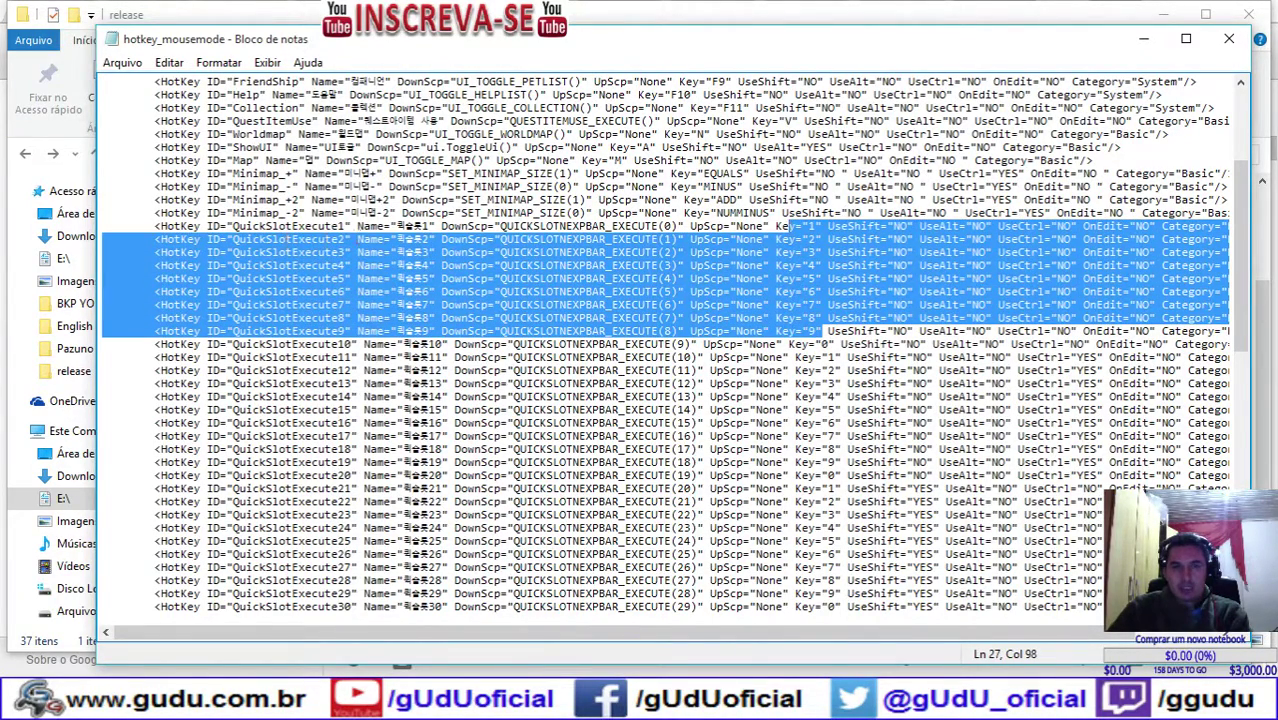
{"action": "left_click_drag", "start_coordinate": [175, 240], "coordinate": [155, 226]}
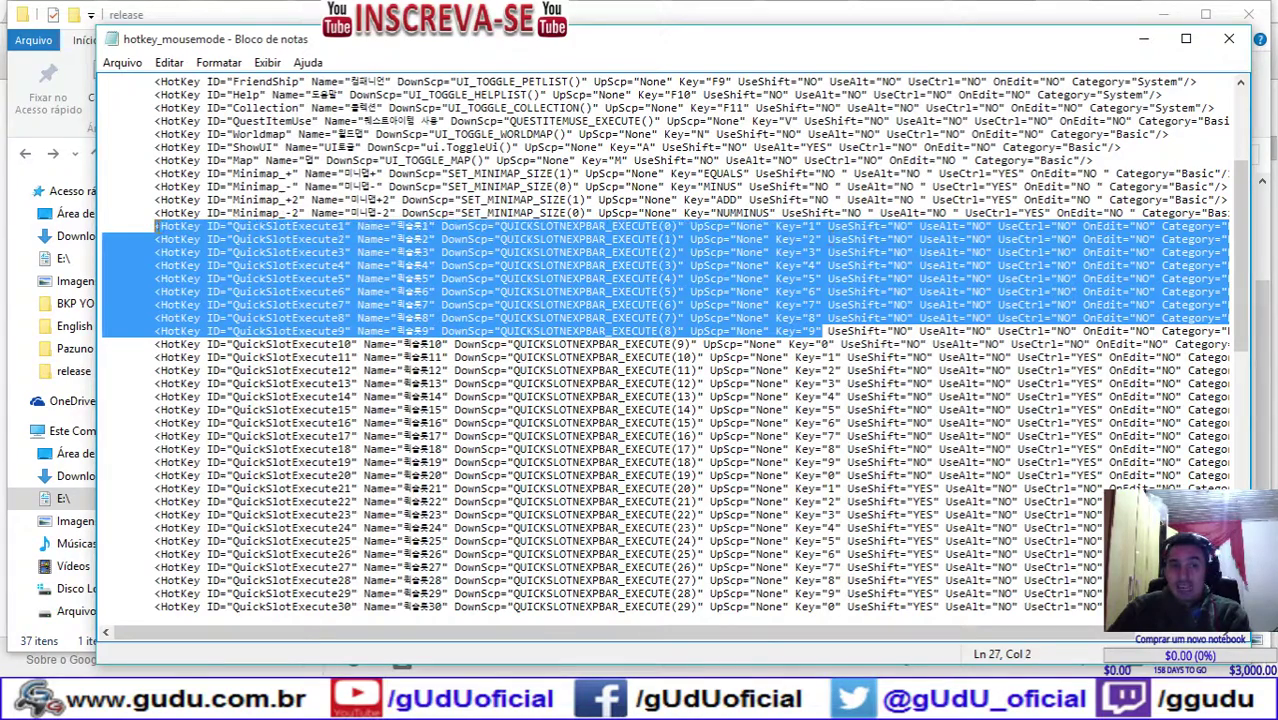
Step: Highlight the QuickSlotExecute1 script call and the QuickSlotExecute10 key assignment to examine them
{"action": "left_click", "coordinate": [815, 228]}
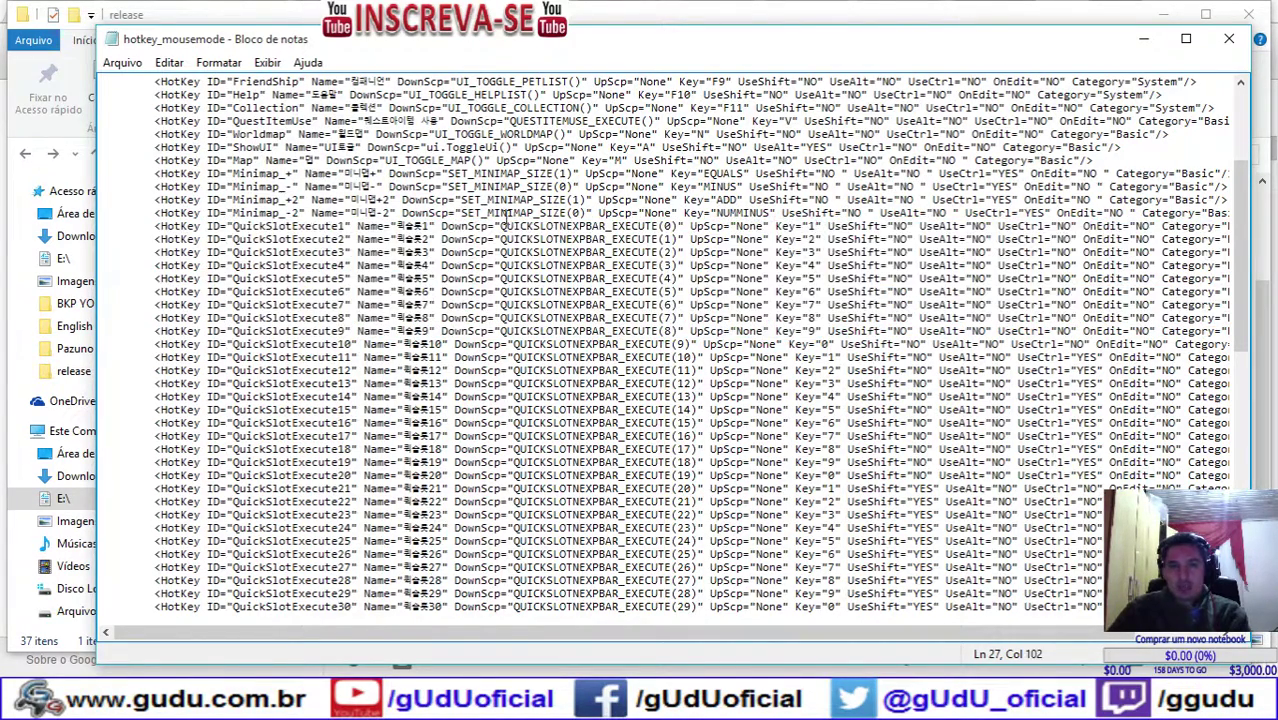
{"action": "left_click_drag", "start_coordinate": [503, 226], "coordinate": [733, 228]}
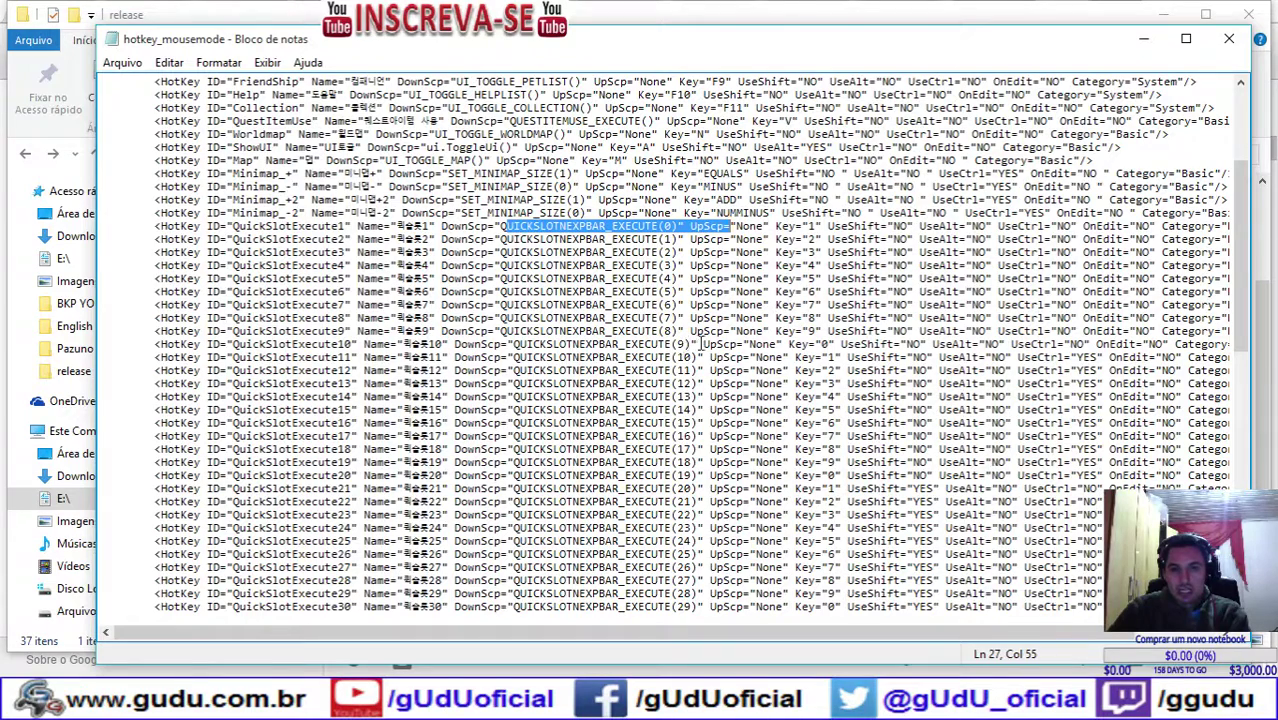
{"action": "left_click_drag", "start_coordinate": [840, 345], "coordinate": [772, 346]}
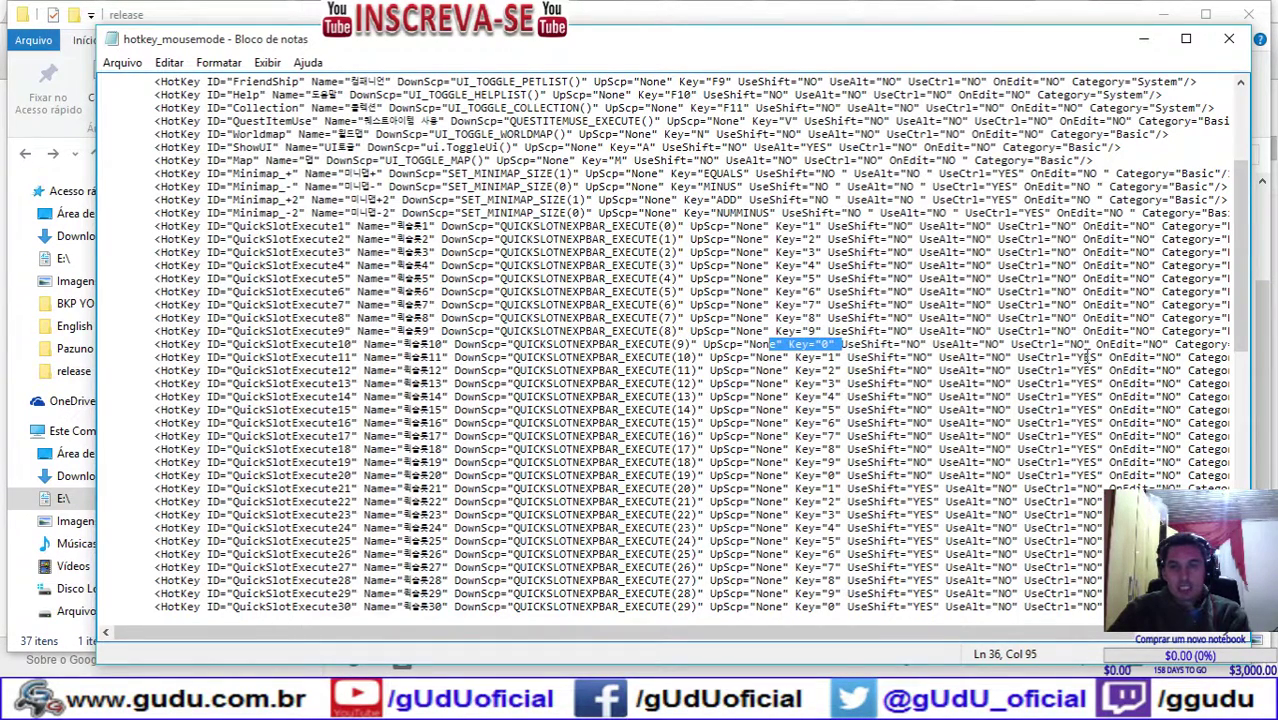
Step: Examine the QuickSlotExecute11 entry, highlighting its key number and its UseCtrl setting
{"action": "left_click_drag", "start_coordinate": [1105, 357], "coordinate": [196, 363]}
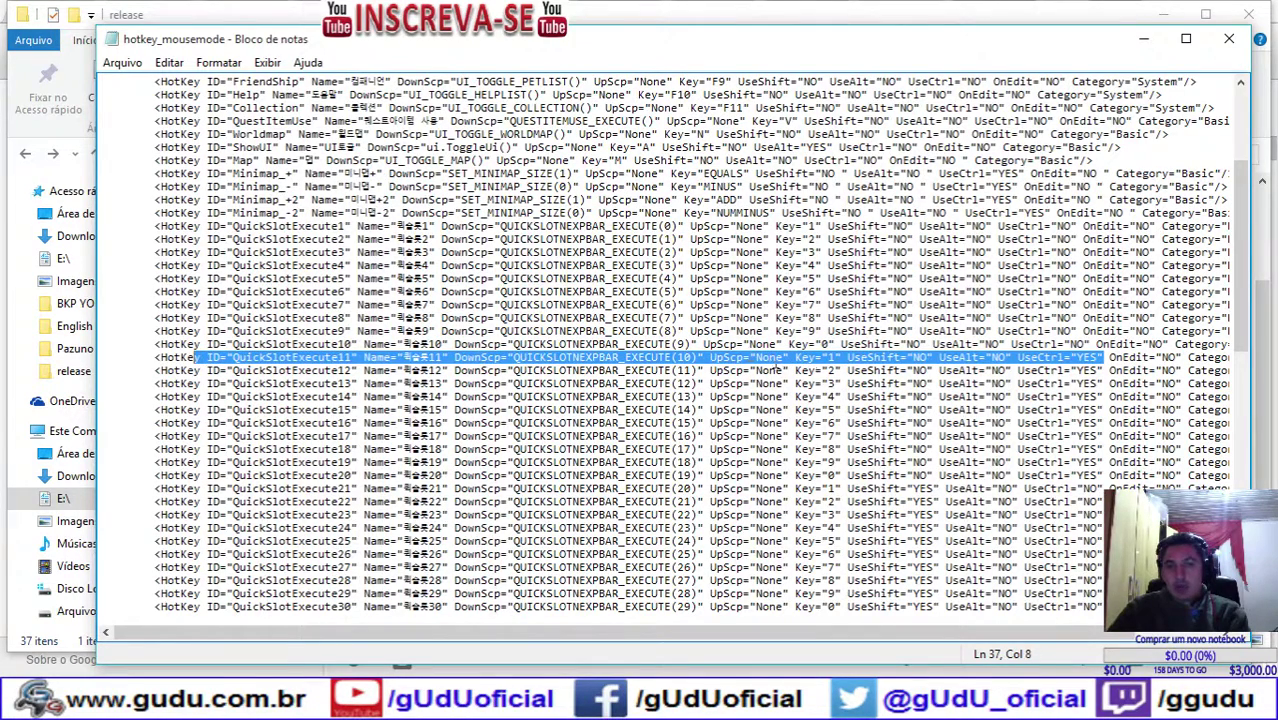
{"action": "left_click", "coordinate": [834, 358]}
{"action": "left_click_drag", "start_coordinate": [834, 358], "coordinate": [827, 358]}
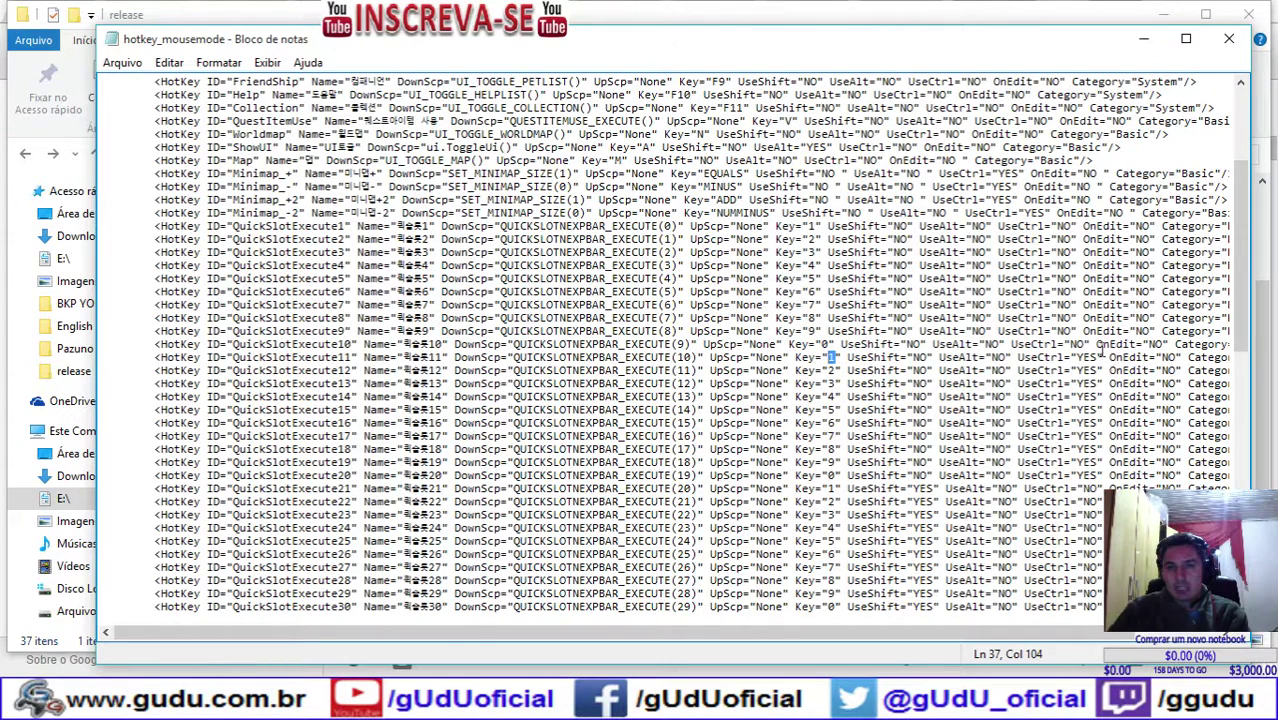
{"action": "left_click_drag", "start_coordinate": [1105, 358], "coordinate": [1018, 358]}
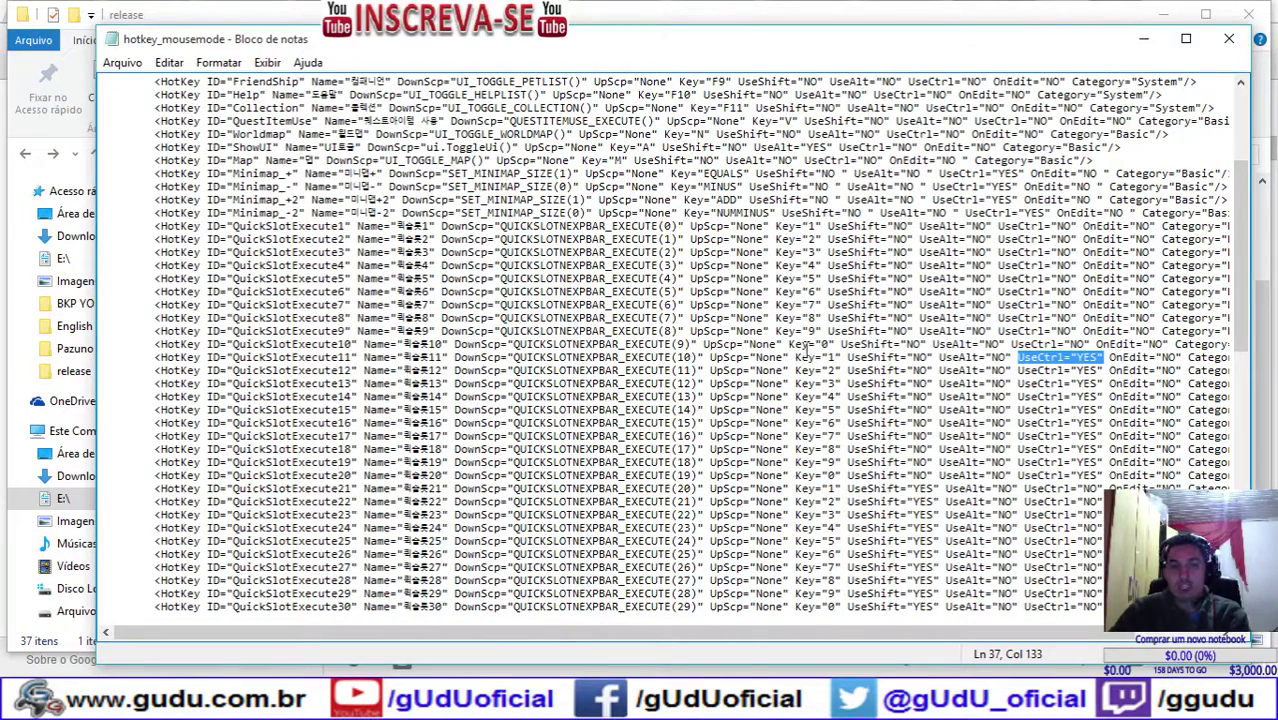
{"action": "scroll", "coordinate": [838, 352], "scroll_direction": "down", "scroll_amount": 1}
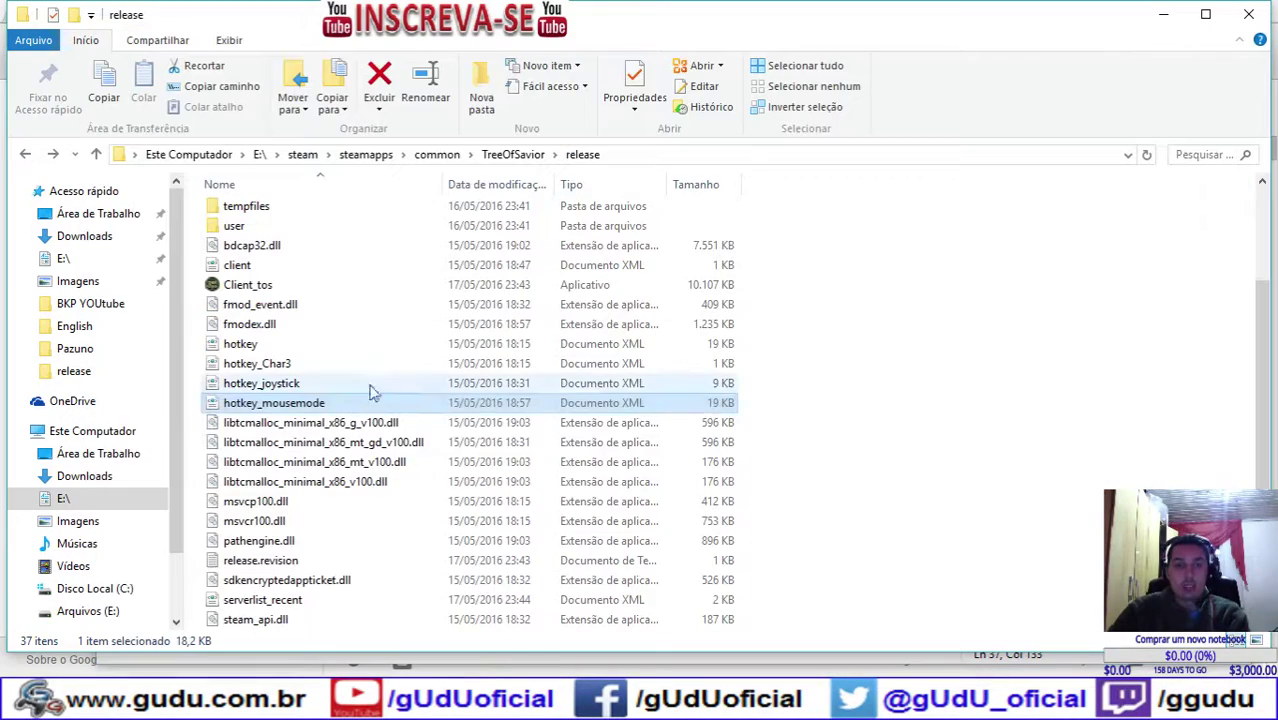
Step: Open hotkey_Char3 from the release folder for editing, examine the TargetPrev and StopAttack keys, and close the file
{"action": "left_click", "coordinate": [270, 366]}
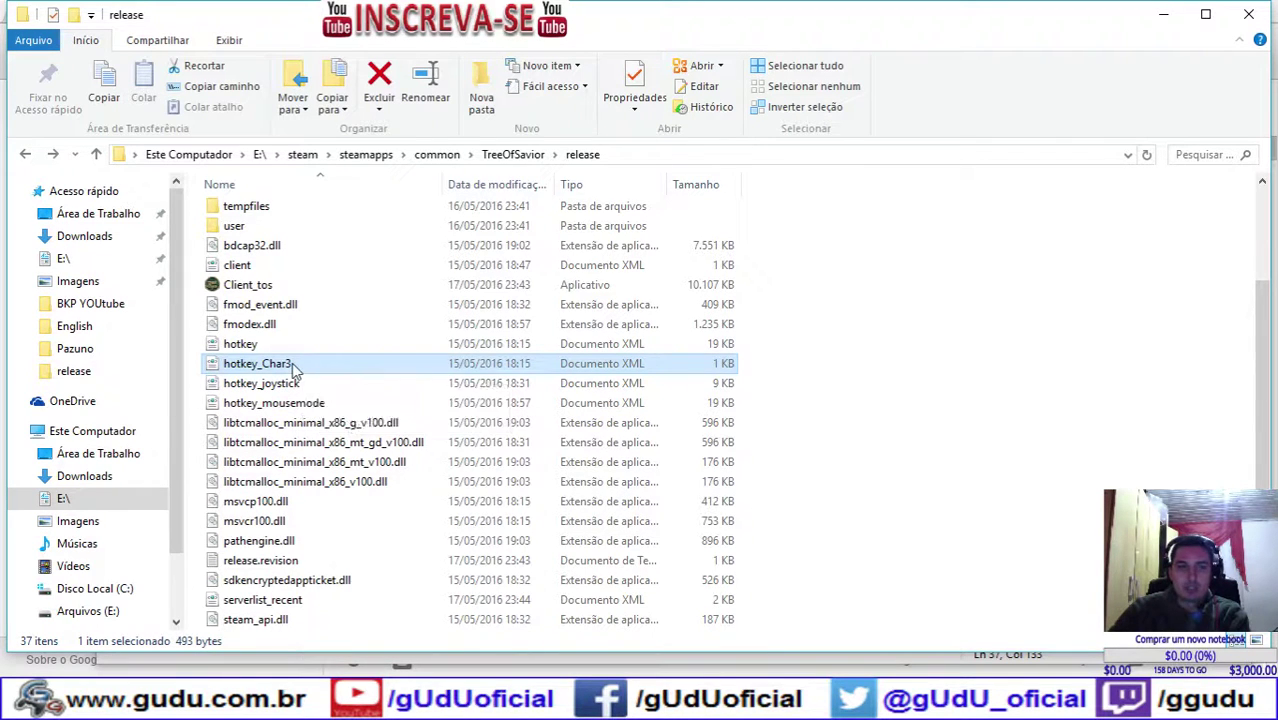
{"action": "right_click", "coordinate": [336, 366]}
{"action": "left_click", "coordinate": [372, 397]}
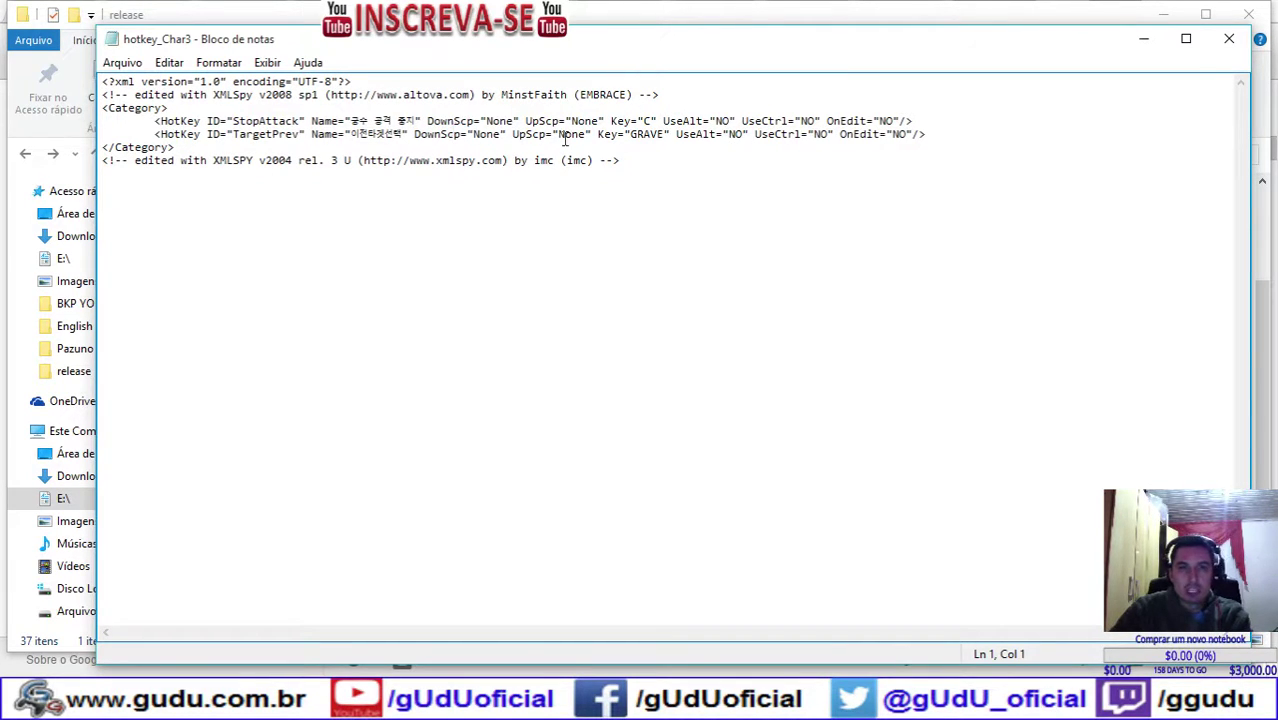
{"action": "left_click_drag", "start_coordinate": [671, 134], "coordinate": [604, 134]}
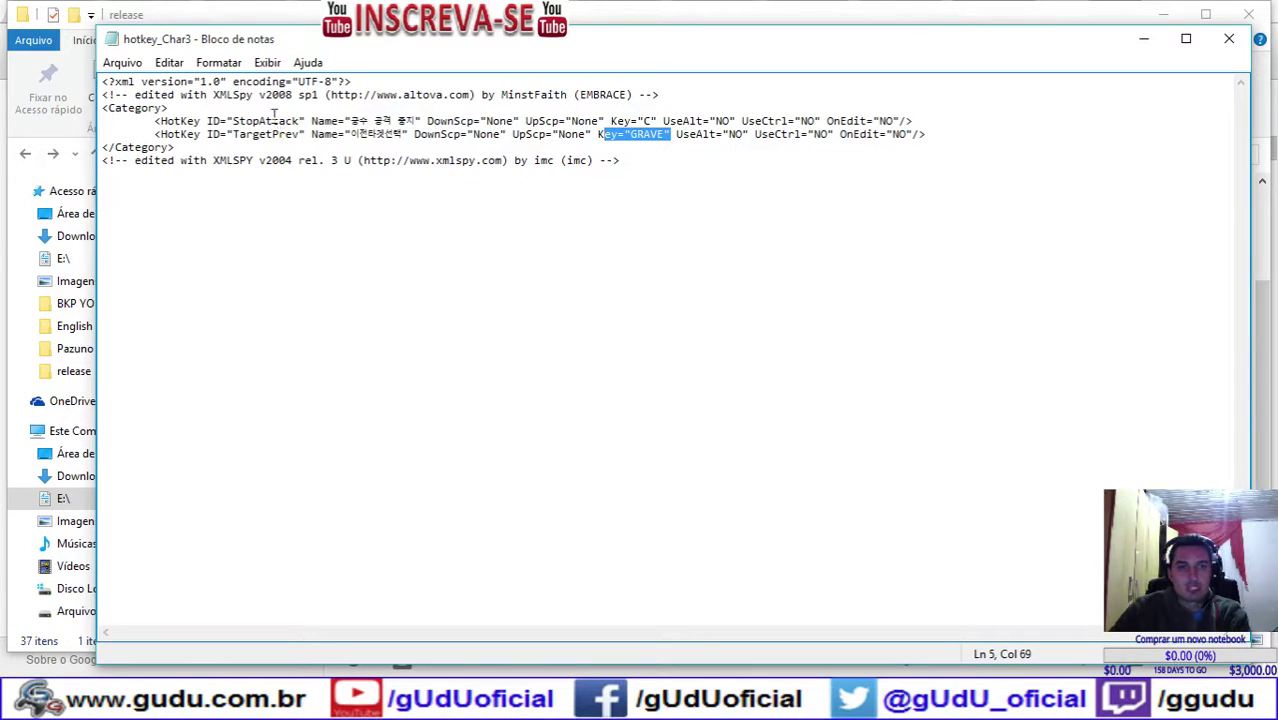
{"action": "left_click_drag", "start_coordinate": [657, 120], "coordinate": [638, 120]}
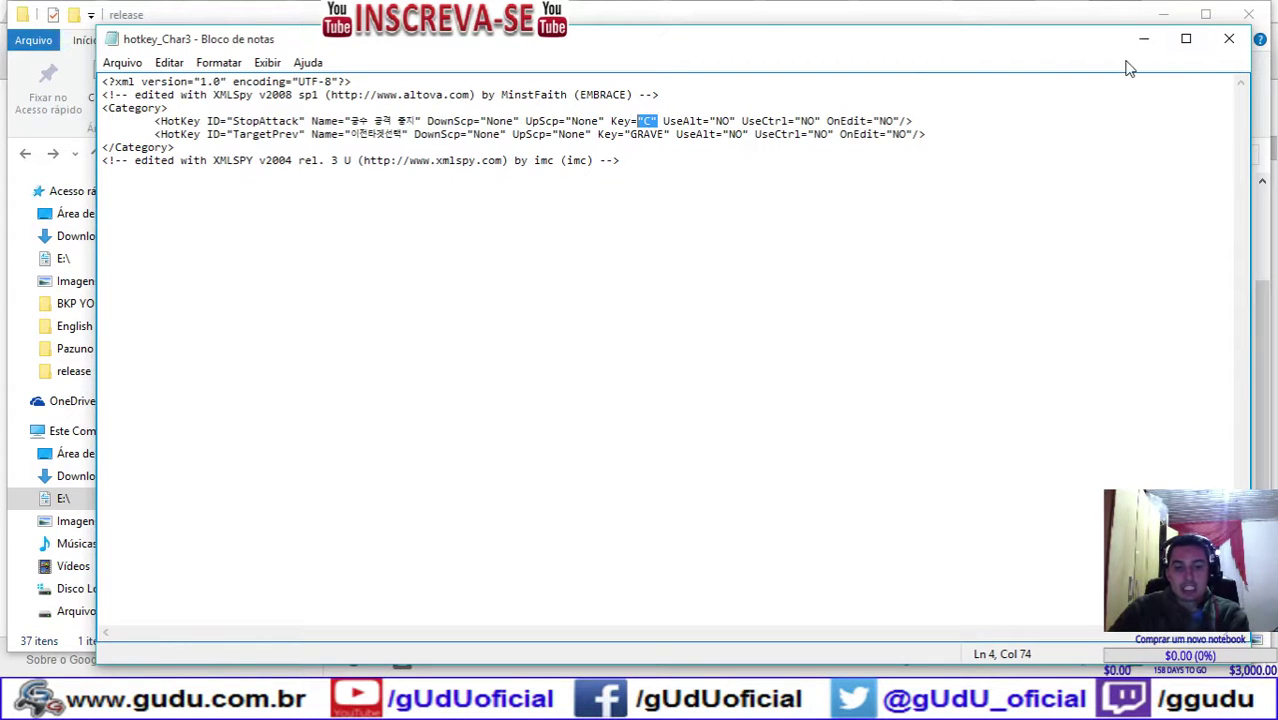
{"action": "left_click", "coordinate": [1226, 38]}
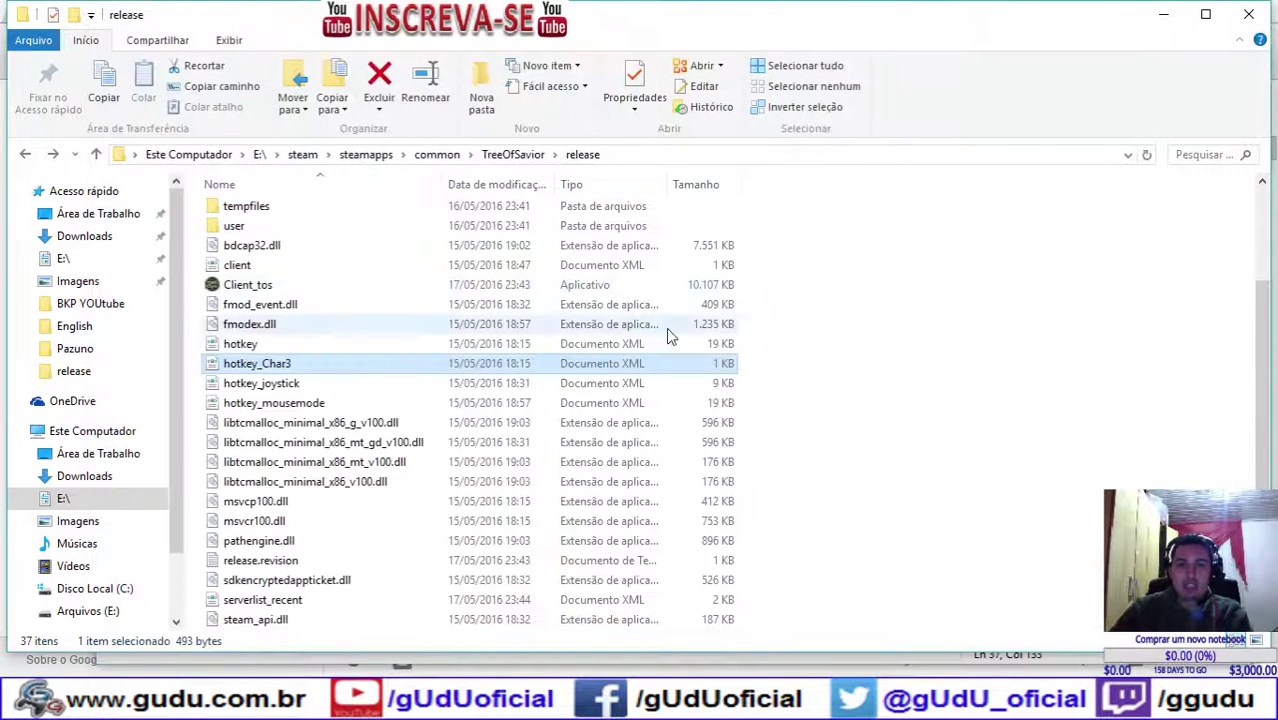
Step: Open hotkey_mousemode for editing again and highlight the key assignment in the Inventory entry
{"action": "left_click", "coordinate": [300, 404]}
{"action": "right_click", "coordinate": [300, 405]}
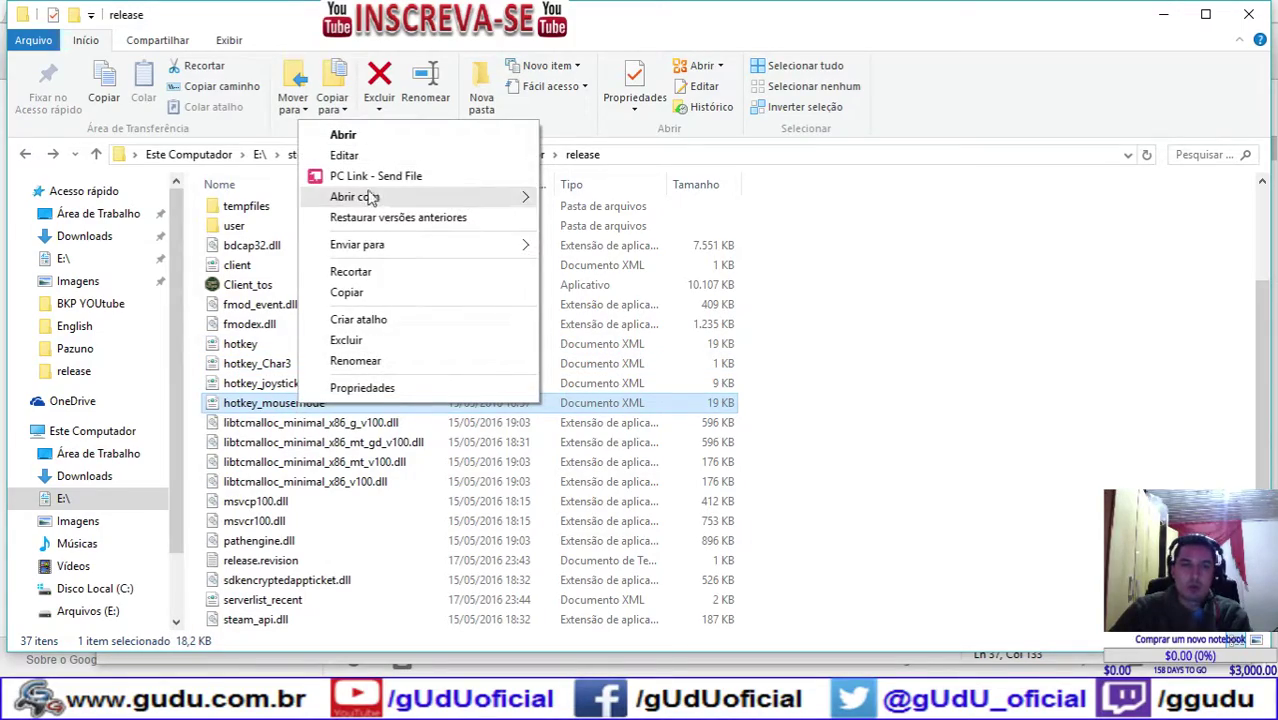
{"action": "left_click", "coordinate": [379, 156]}
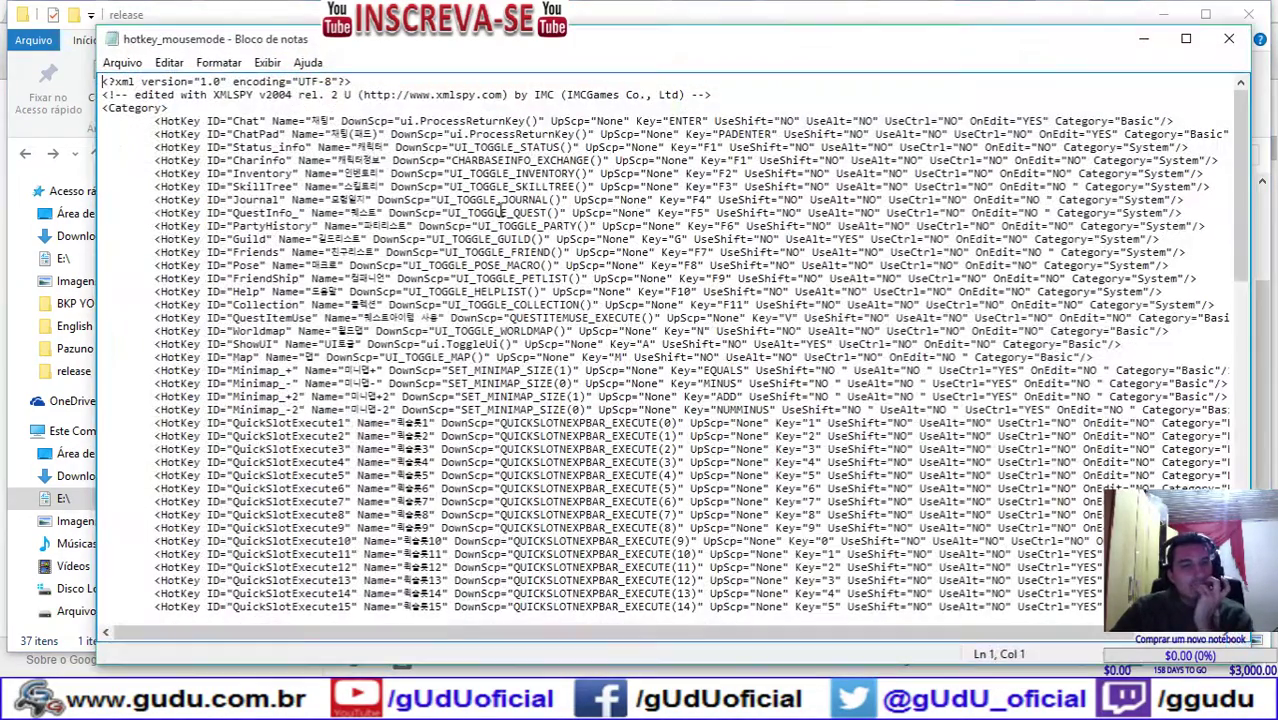
{"action": "left_click", "coordinate": [294, 174]}
{"action": "left_click_drag", "start_coordinate": [300, 174], "coordinate": [718, 173]}
{"action": "left_click", "coordinate": [735, 173]}
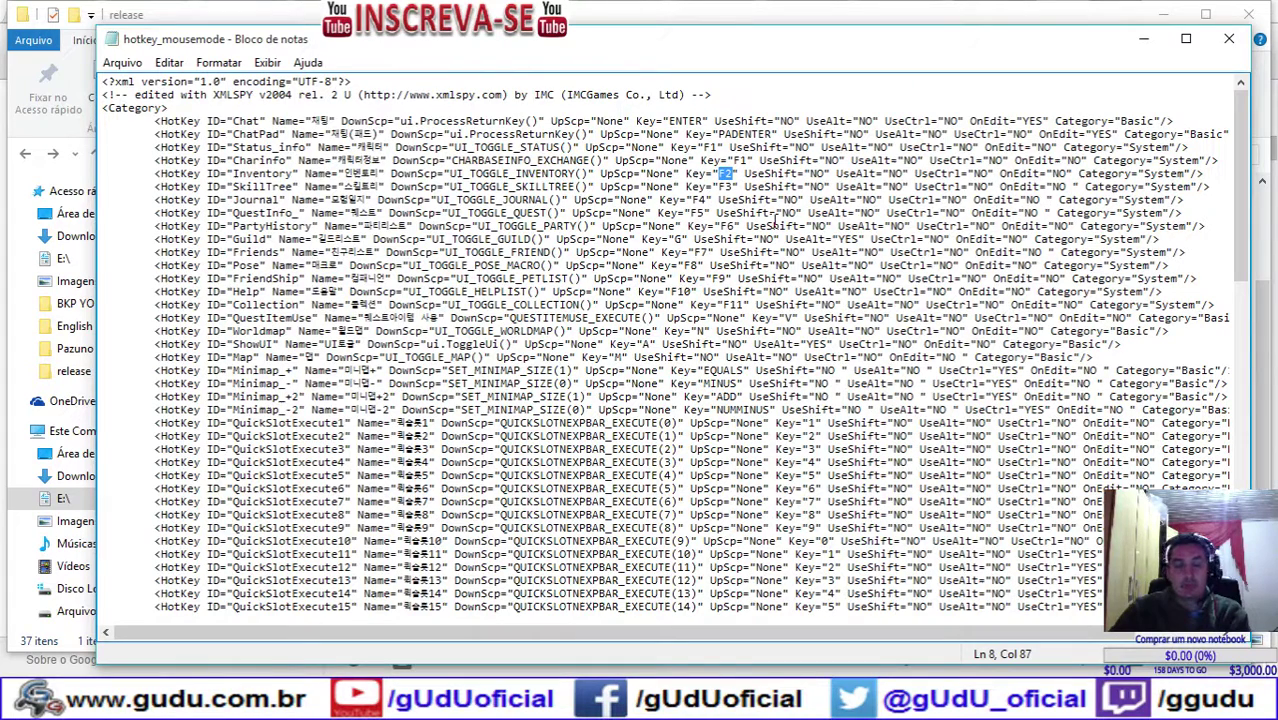
{"action": "left_click", "coordinate": [744, 186]}
{"action": "left_click_drag", "start_coordinate": [686, 173], "coordinate": [738, 174]}
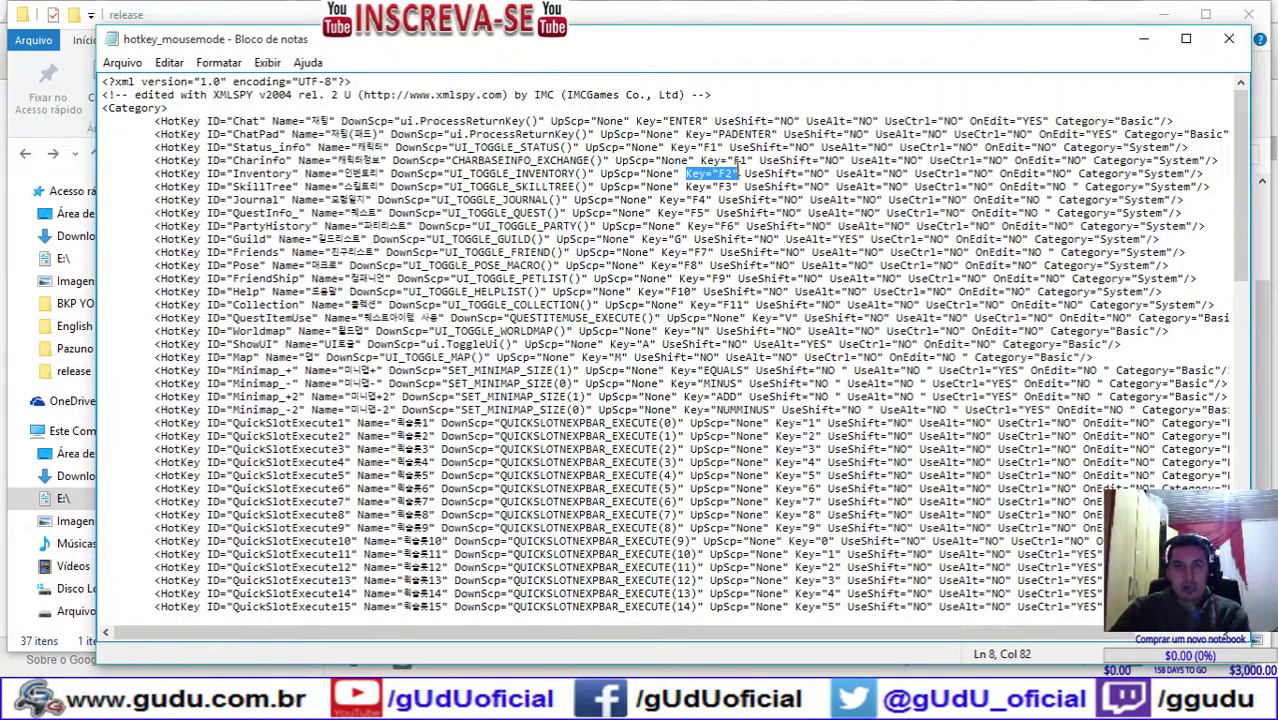
{"action": "left_click", "coordinate": [744, 173]}
Step: Search hotkey_mousemode for Key="I" both below and above the Inventory entry, and close the search and the file
{"action": "key", "text": "ctrl+f"}
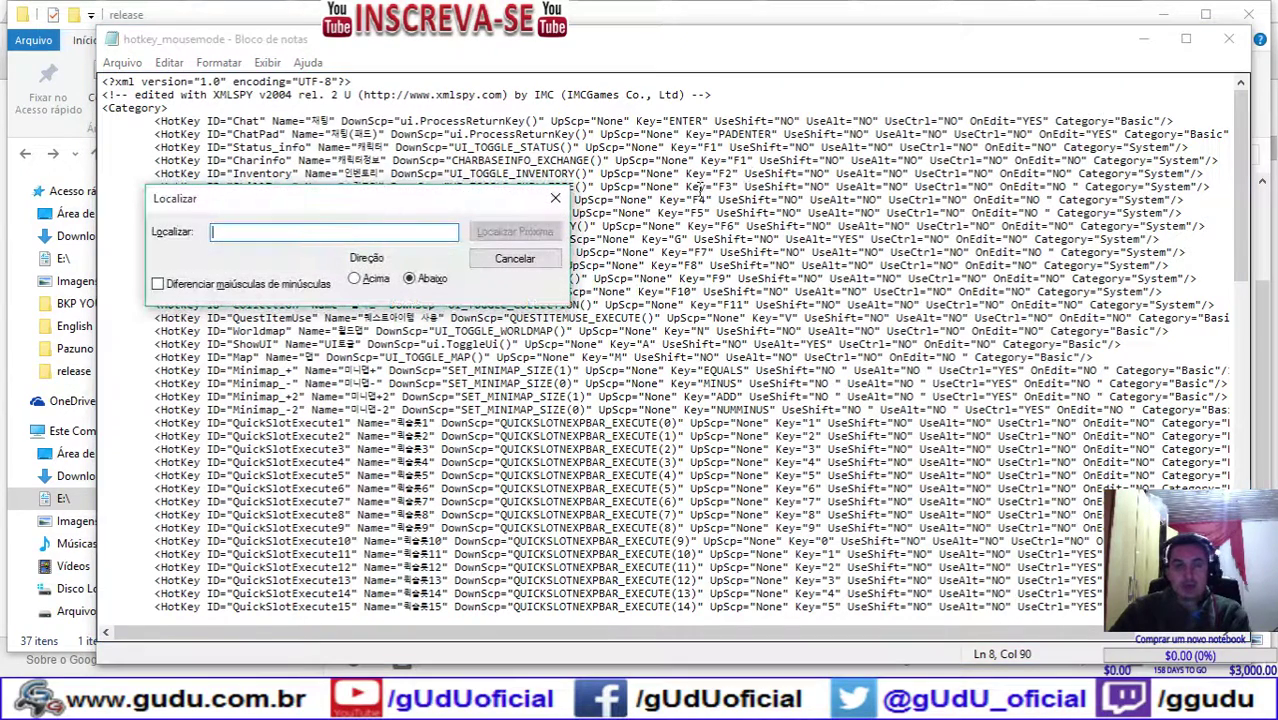
{"action": "type", "text": "Key=\"F2\""}
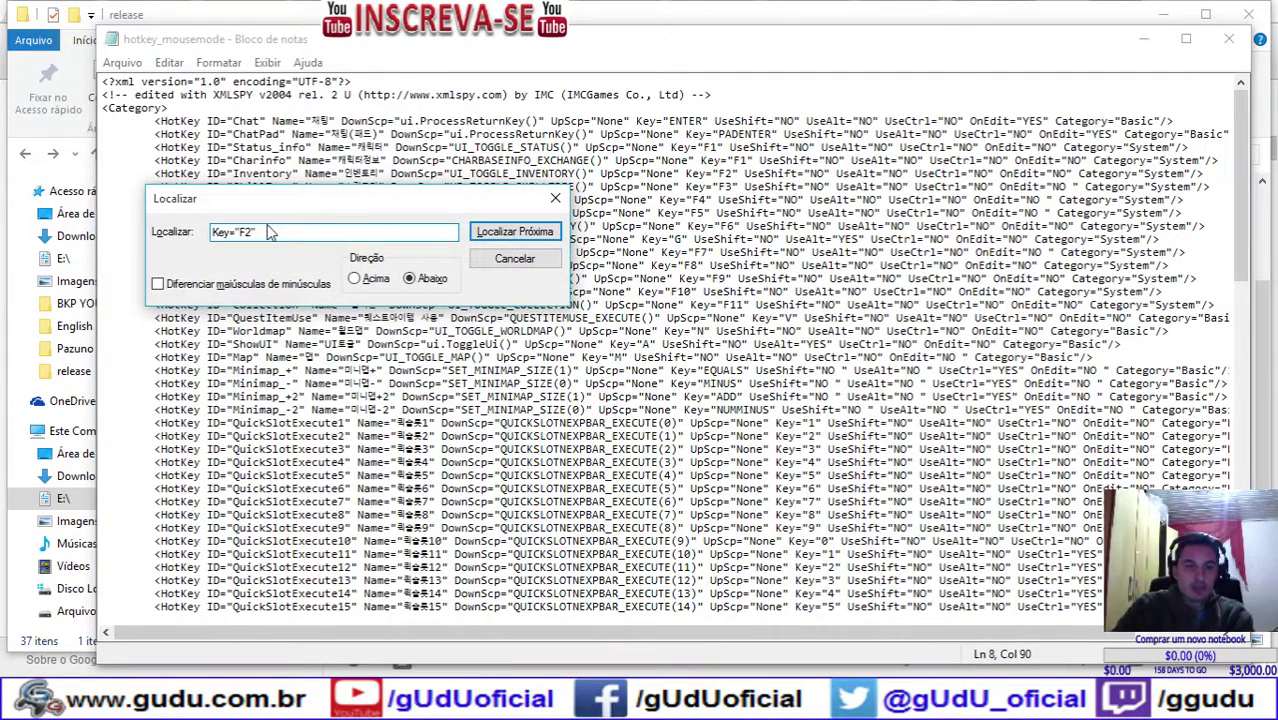
{"action": "key", "text": "BackSpace"}
{"action": "key", "text": "BackSpace"}
{"action": "key", "text": "BackSpace"}
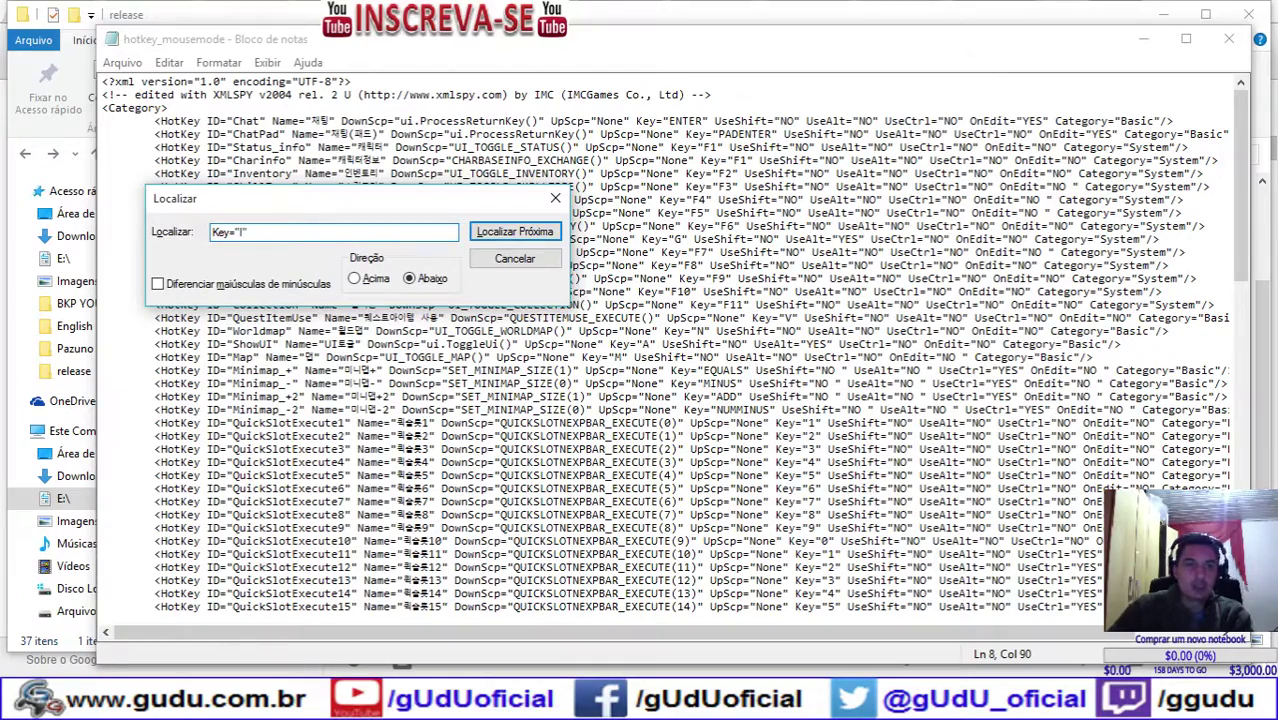
{"action": "key", "text": "Return"}
{"action": "key", "text": "Return"}
{"action": "left_click", "coordinate": [355, 278]}
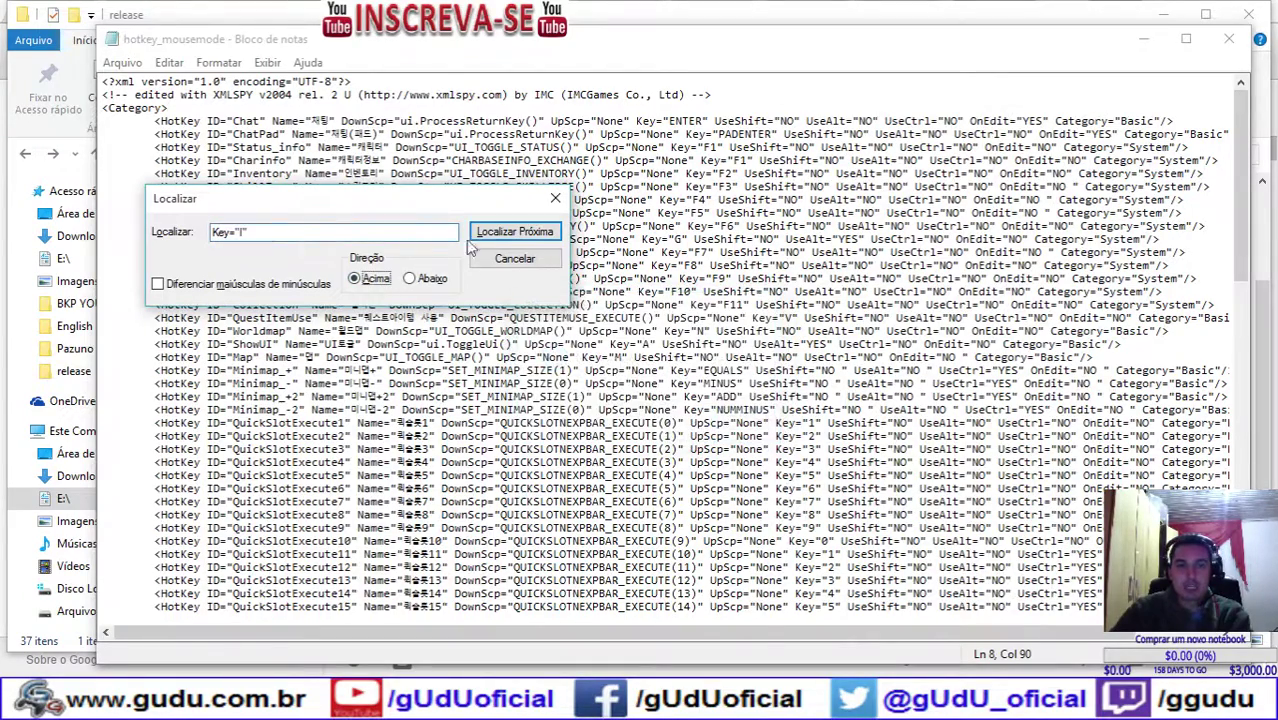
{"action": "left_click", "coordinate": [480, 236]}
{"action": "left_click", "coordinate": [730, 420]}
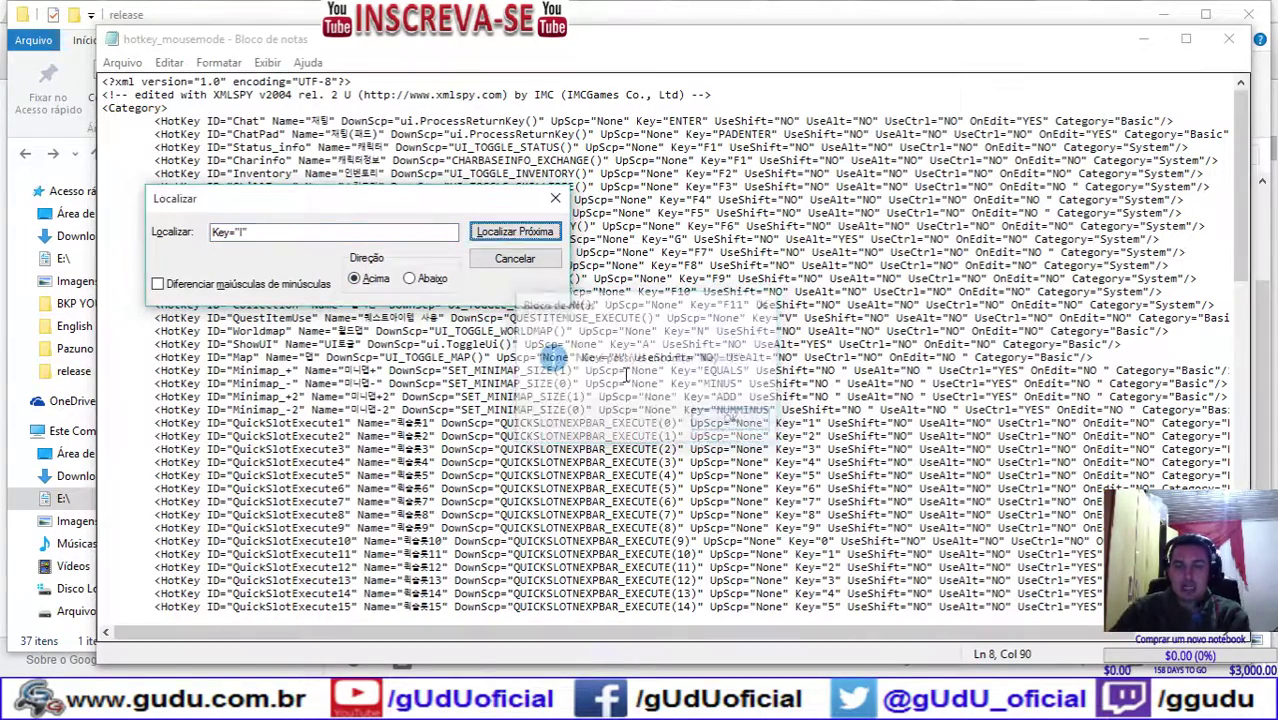
{"action": "left_click", "coordinate": [514, 259]}
{"action": "left_click", "coordinate": [1229, 38]}
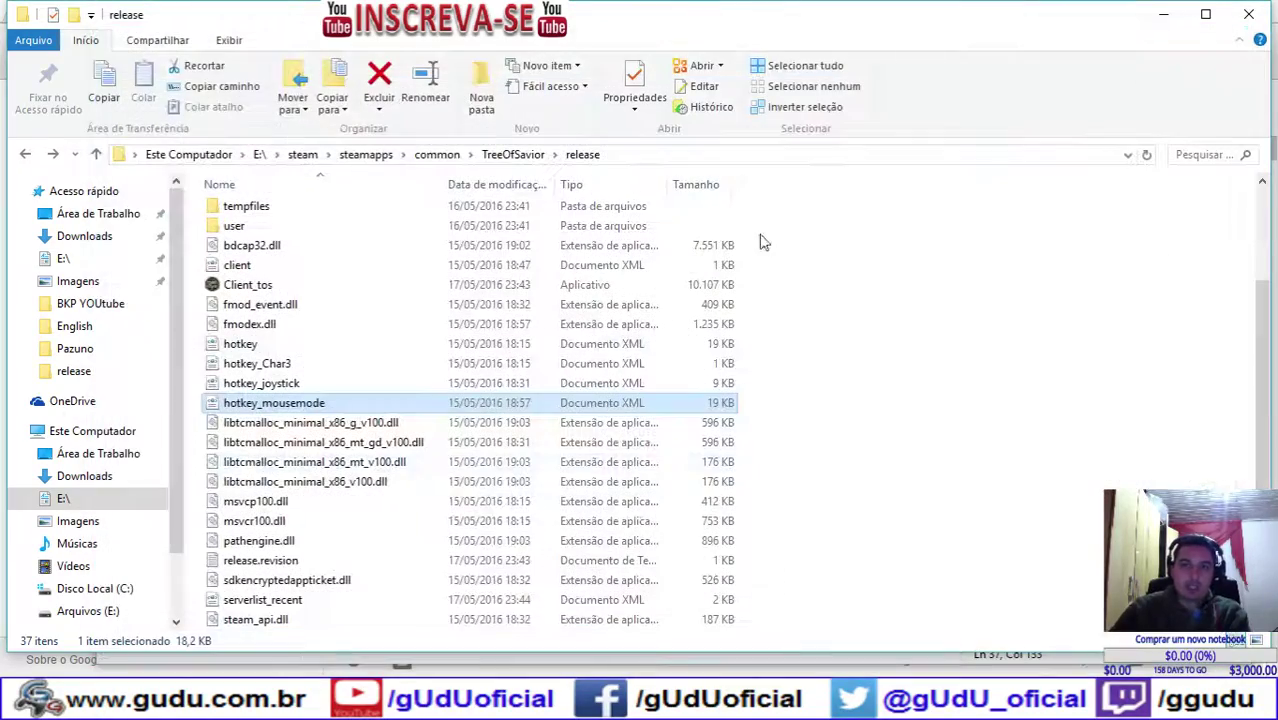
Step: Switch to Chrome and search Google for "key bind tos" in a new tab
{"action": "left_click", "coordinate": [360, 700]}
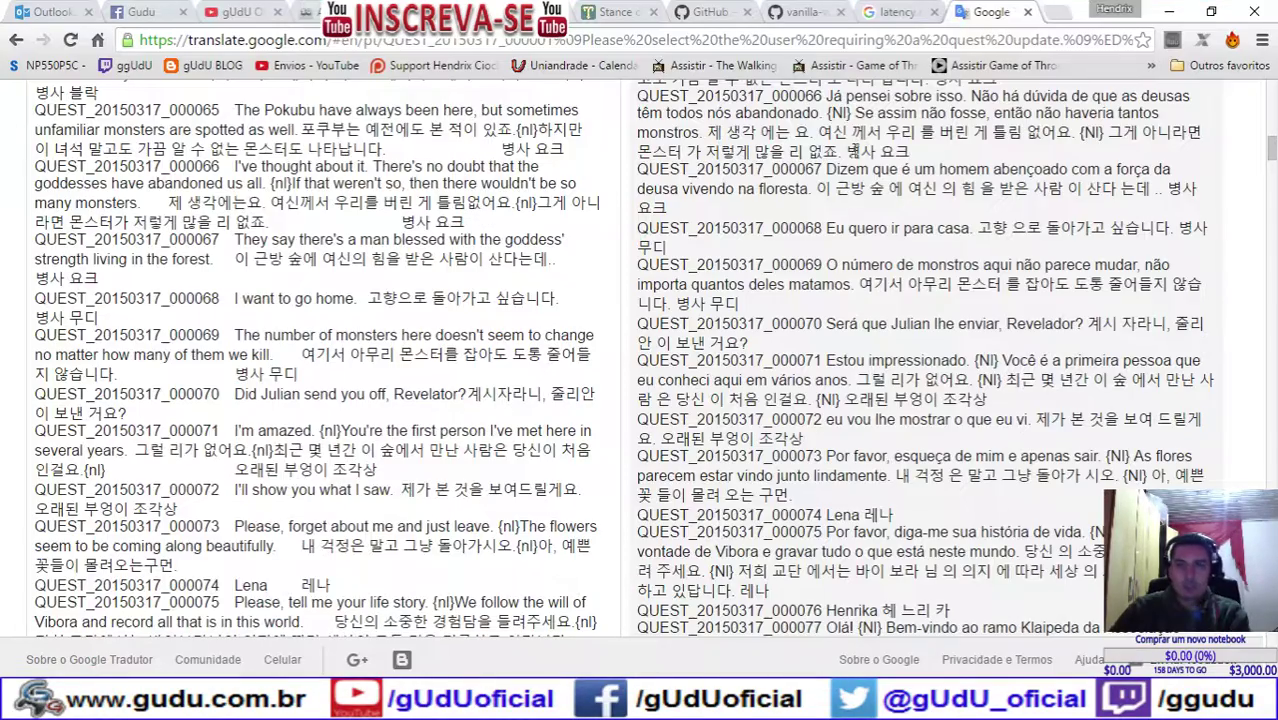
{"action": "left_click", "coordinate": [1064, 9]}
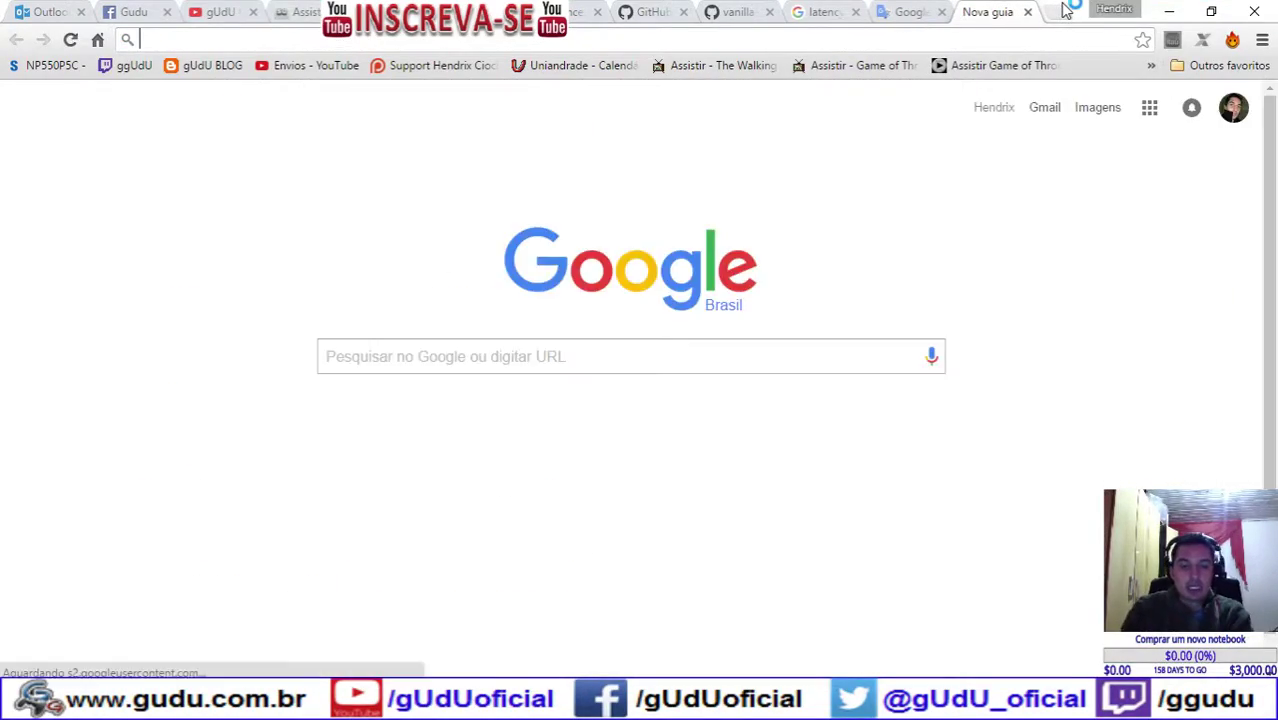
{"action": "type", "text": "key bind tos"}
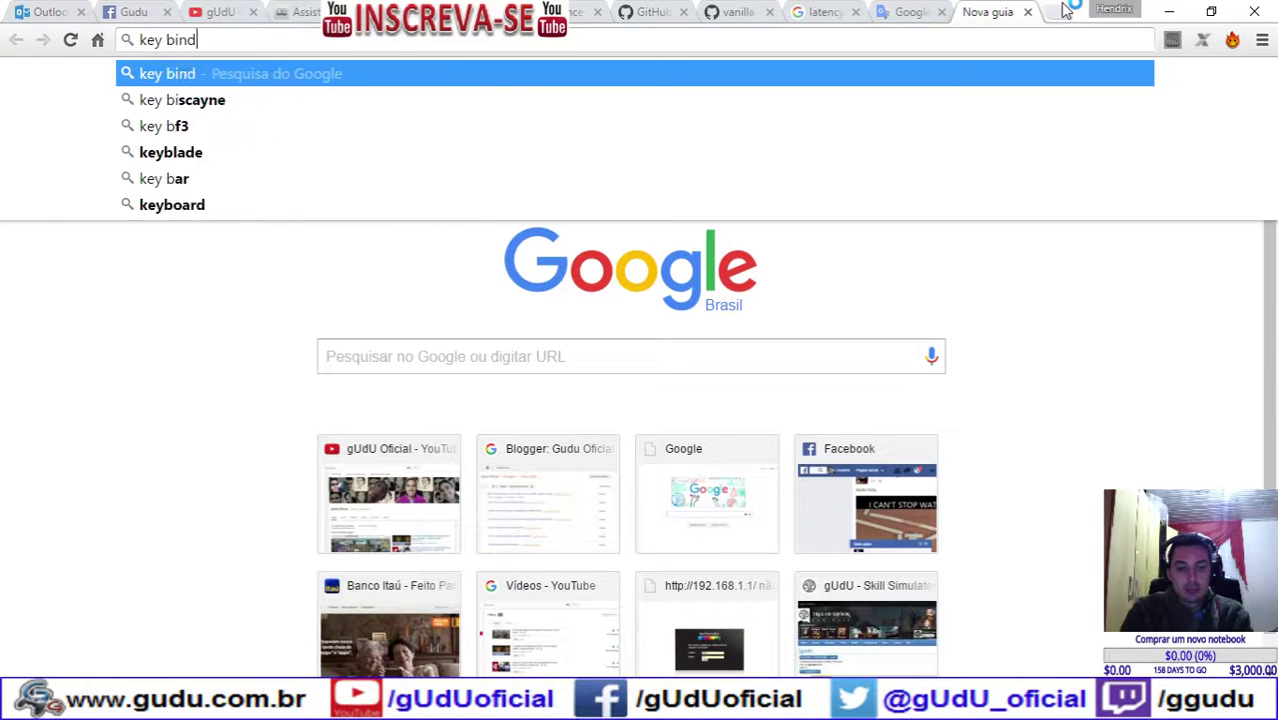
{"action": "key", "text": "Return"}
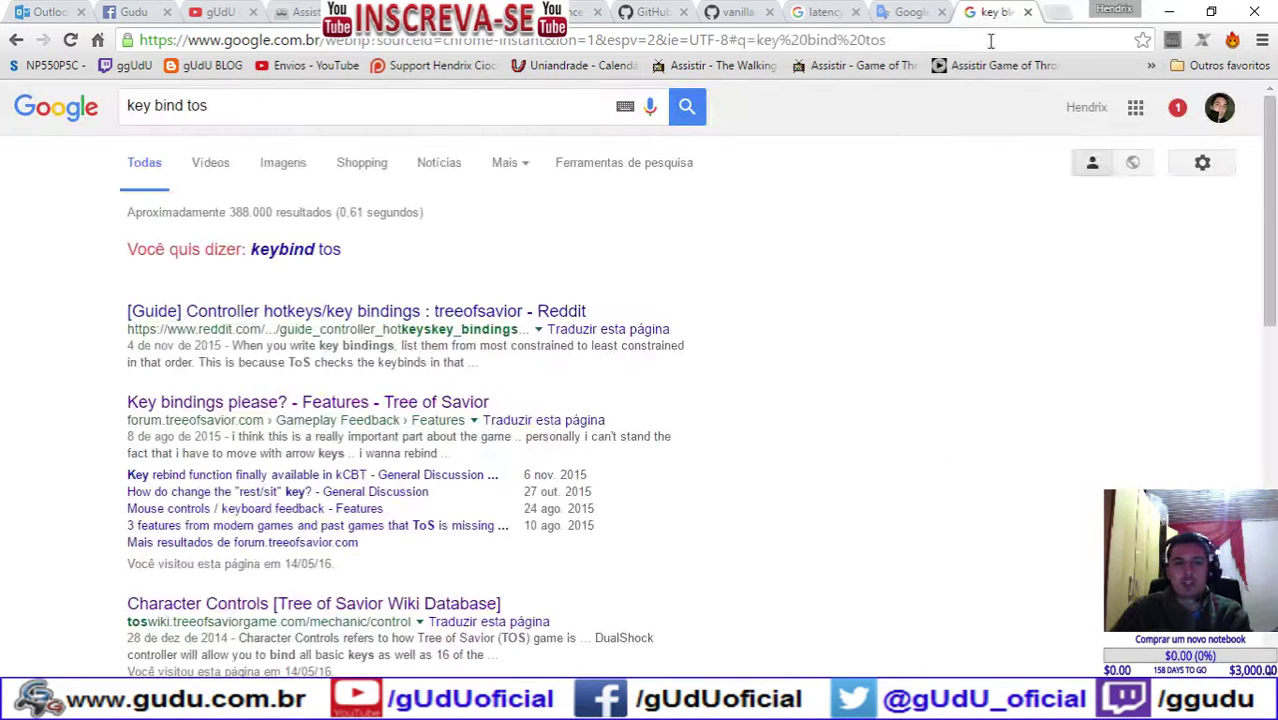
Step: Open the Reddit guide on controller hotkeys/key bindings and read through its instructions and comments
{"action": "left_click", "coordinate": [296, 313]}
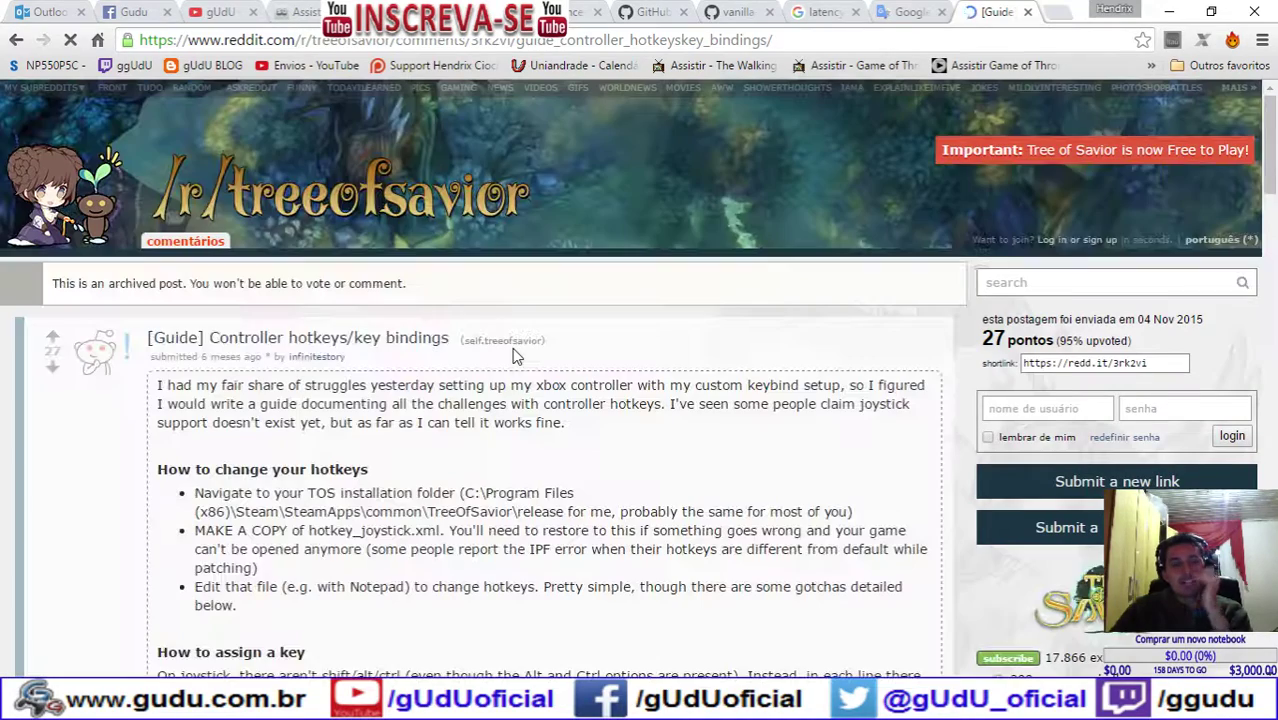
{"action": "scroll", "coordinate": [514, 350], "scroll_direction": "down", "scroll_amount": 2}
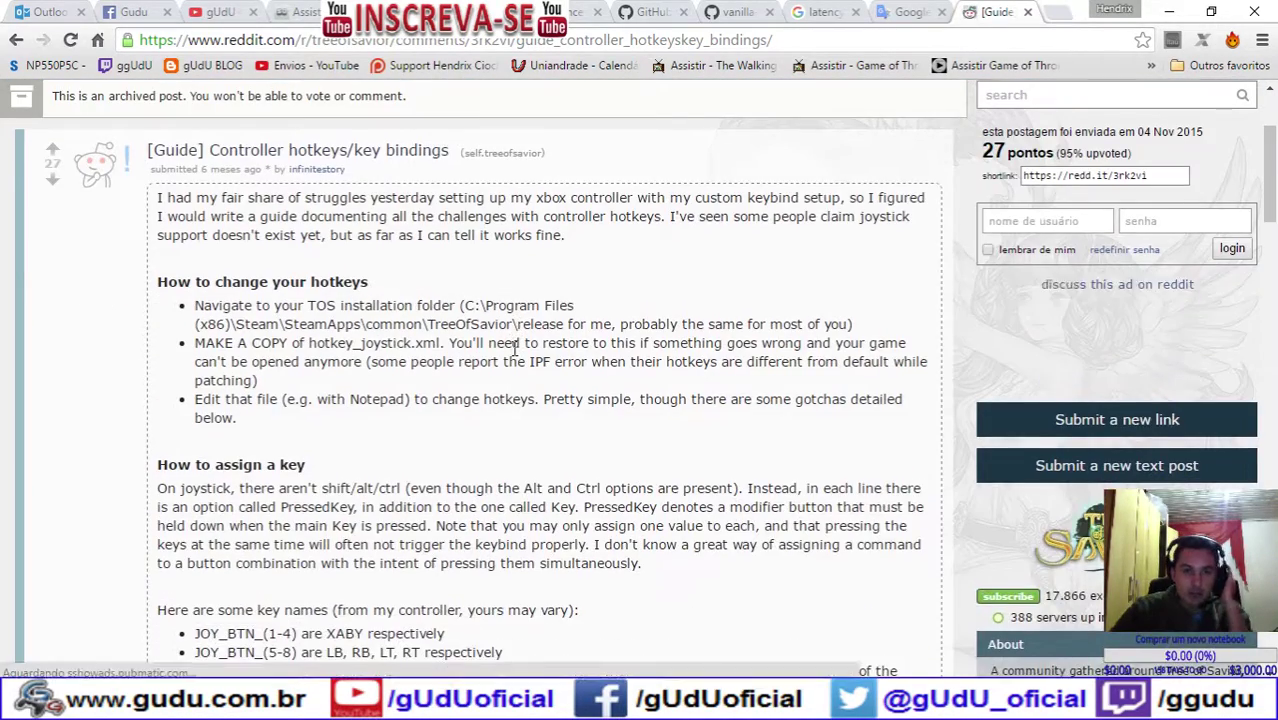
{"action": "scroll", "coordinate": [514, 350], "scroll_direction": "down", "scroll_amount": 3}
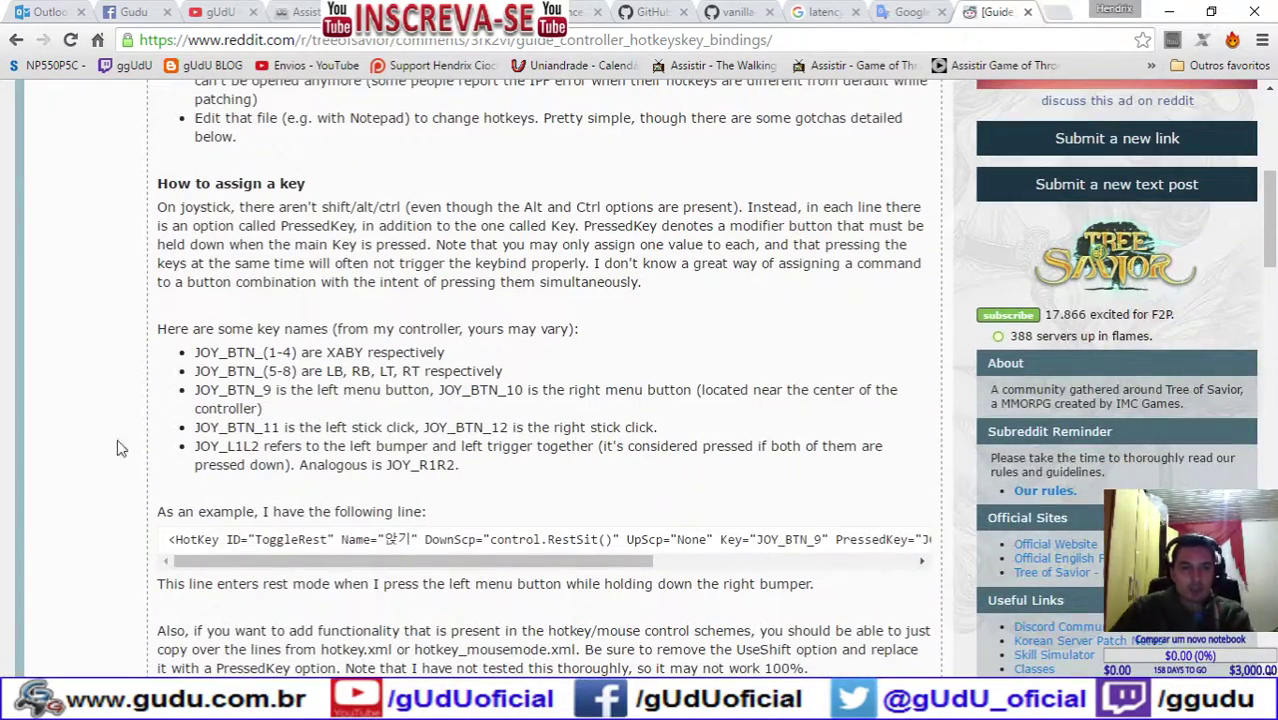
{"action": "scroll", "coordinate": [118, 440], "scroll_direction": "down", "scroll_amount": 5}
{"action": "scroll", "coordinate": [118, 437], "scroll_direction": "down", "scroll_amount": 4}
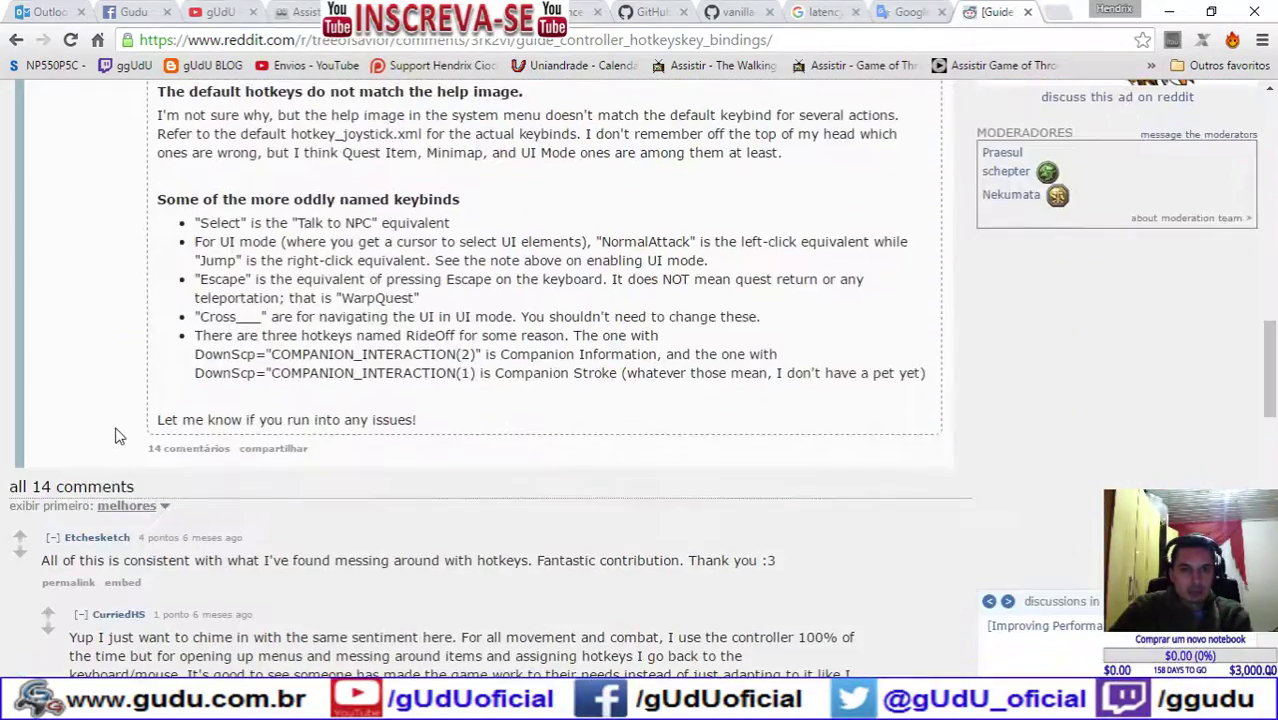
{"action": "scroll", "coordinate": [190, 312], "scroll_direction": "down", "scroll_amount": 4}
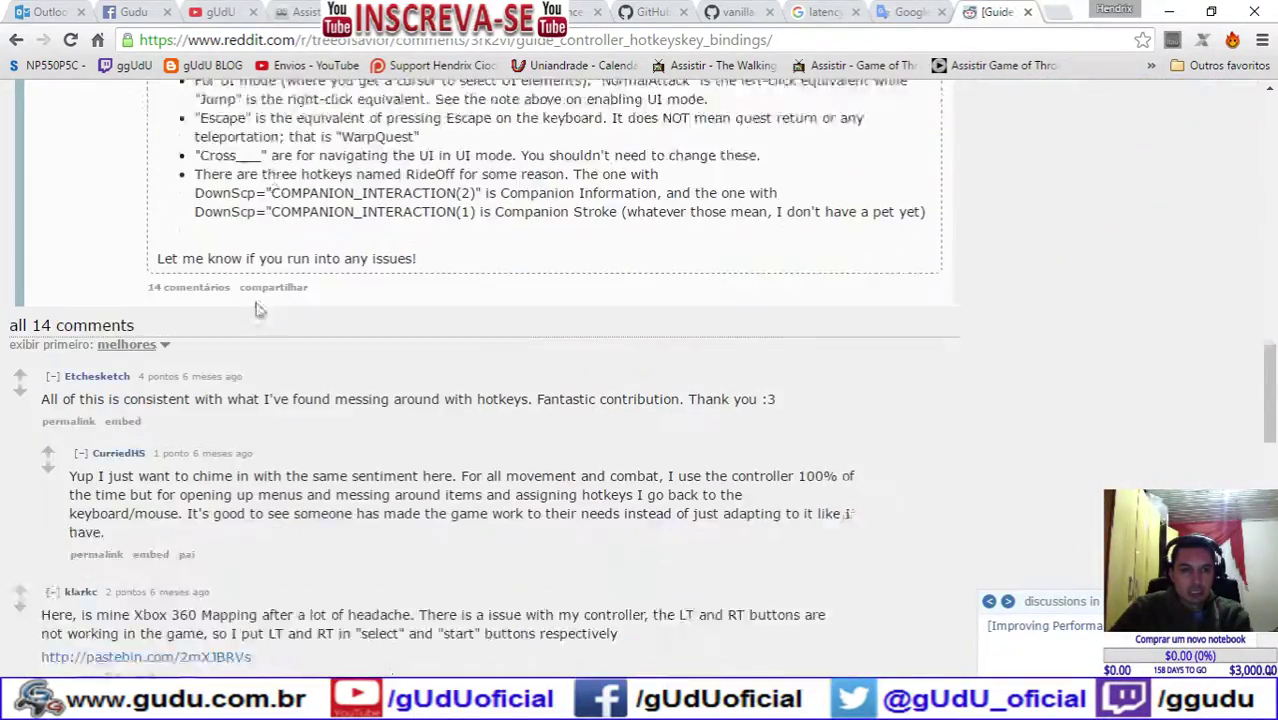
{"action": "scroll", "coordinate": [115, 365], "scroll_direction": "down", "scroll_amount": 3}
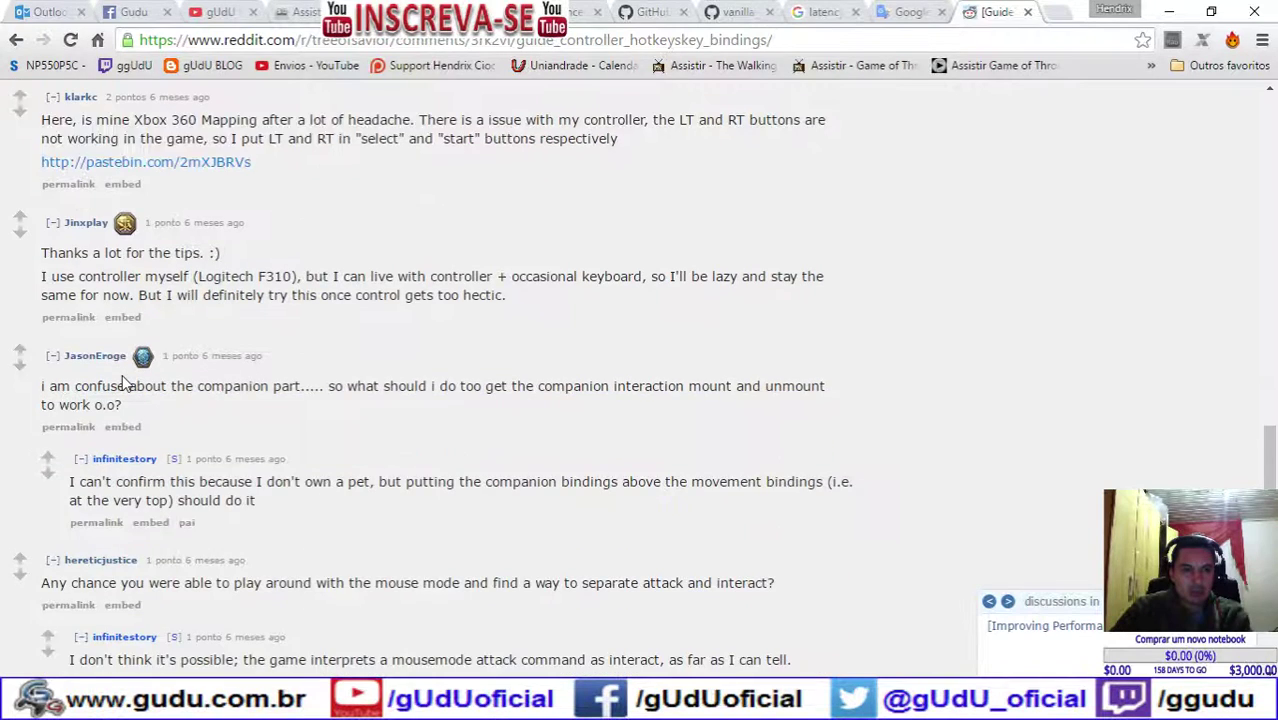
{"action": "scroll", "coordinate": [122, 383], "scroll_direction": "up", "scroll_amount": 2}
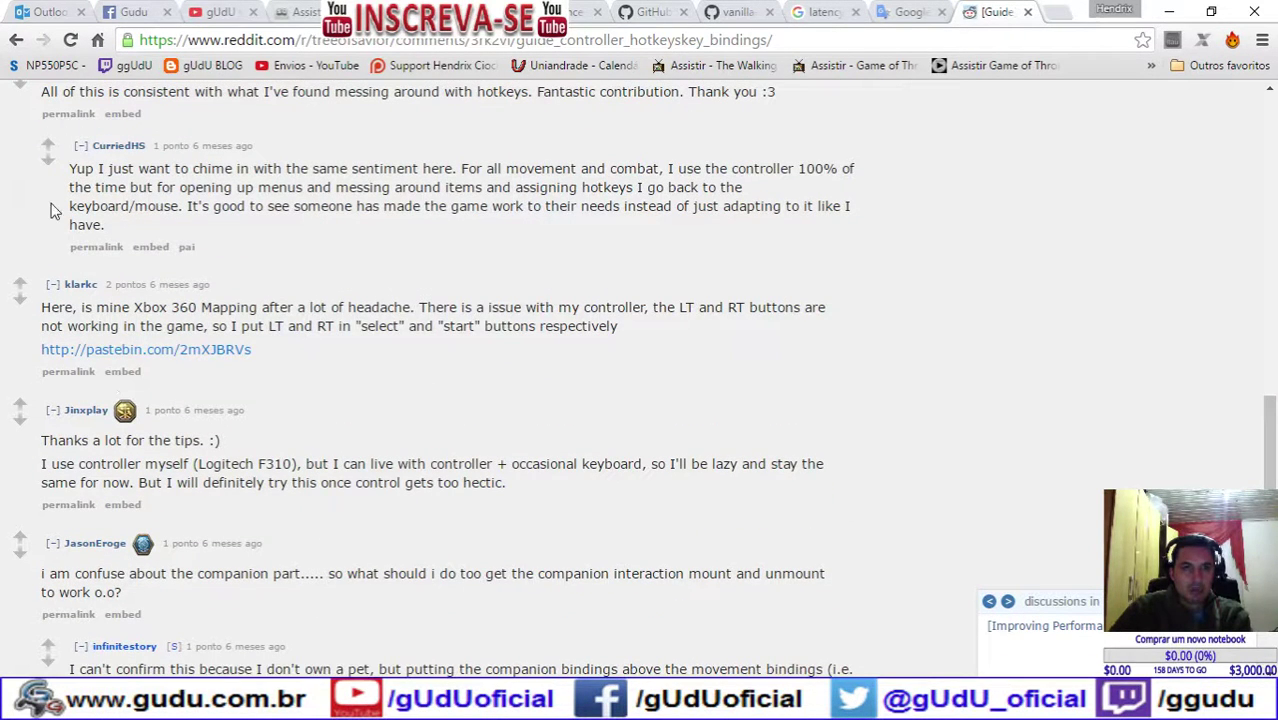
Step: Return to the search results and open the "Key bindings please?" thread on the Tree of Savior forum
{"action": "left_click", "coordinate": [16, 40]}
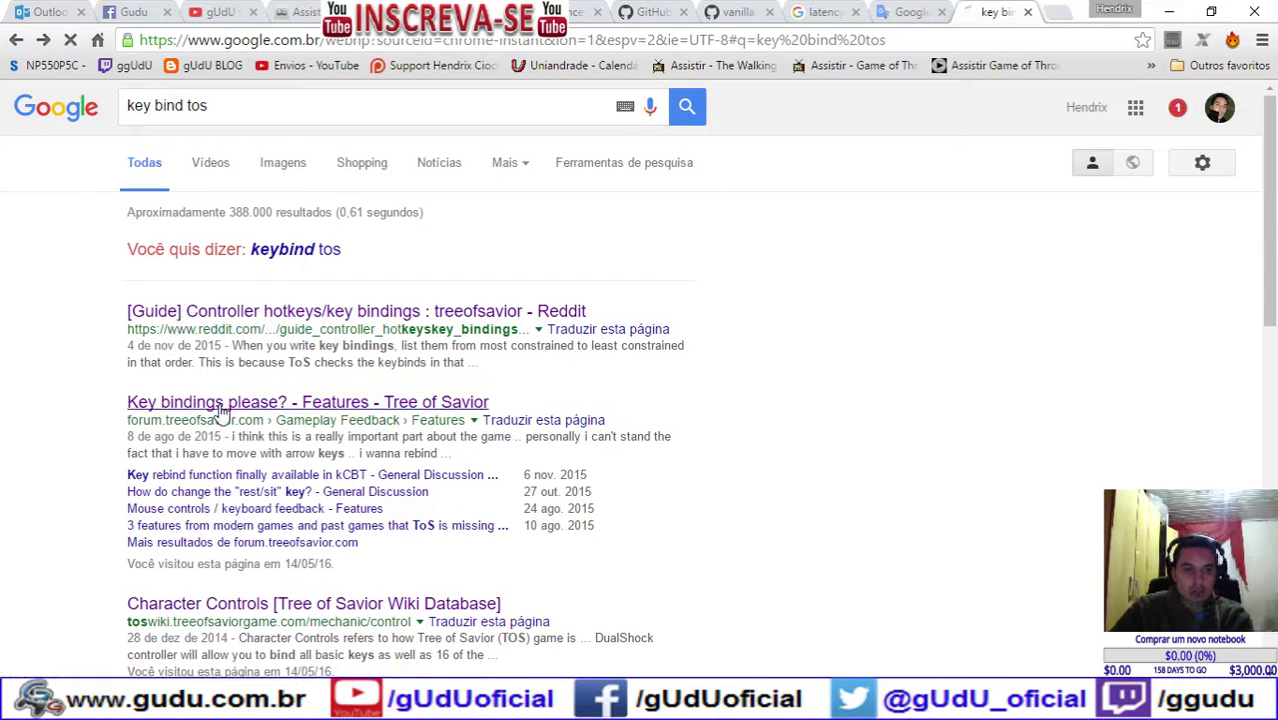
{"action": "left_click", "coordinate": [222, 405]}
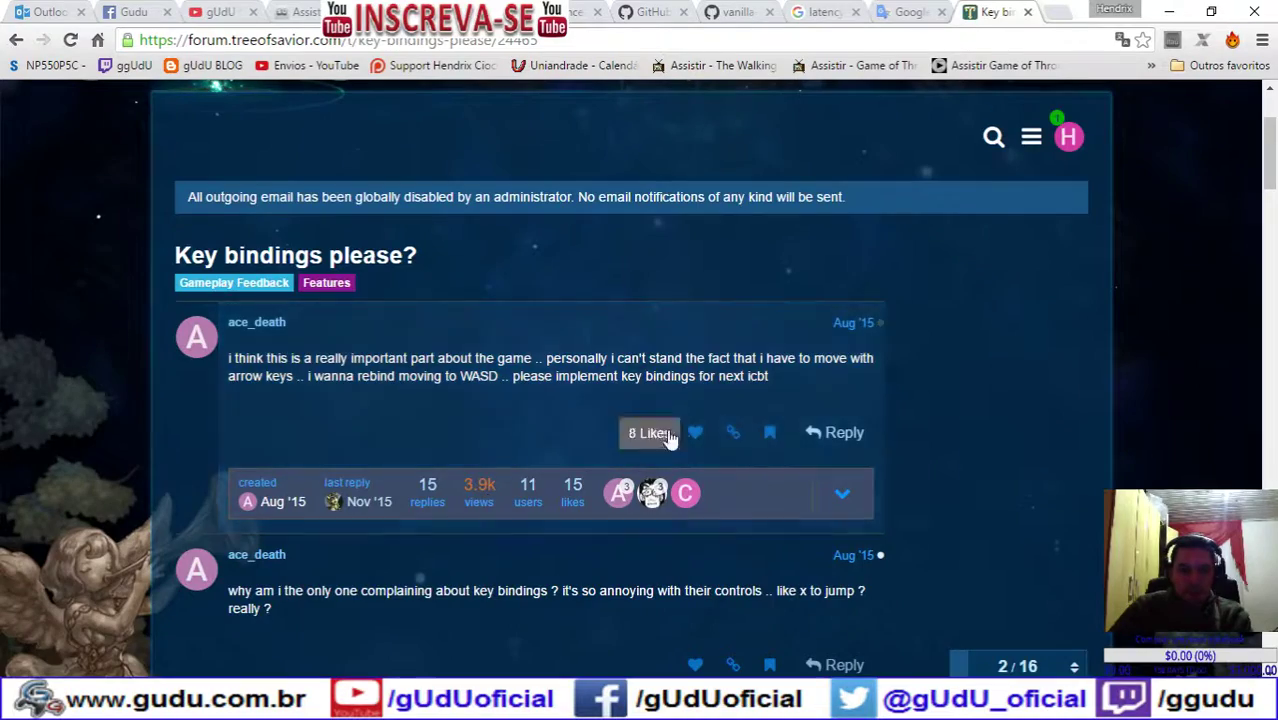
Step: Read through the replies in the "Key bindings please?" thread, and return to the Google results to look over the remaining entries
{"action": "scroll", "coordinate": [830, 440], "scroll_direction": "down", "scroll_amount": 5}
{"action": "scroll", "coordinate": [870, 455], "scroll_direction": "down", "scroll_amount": 15}
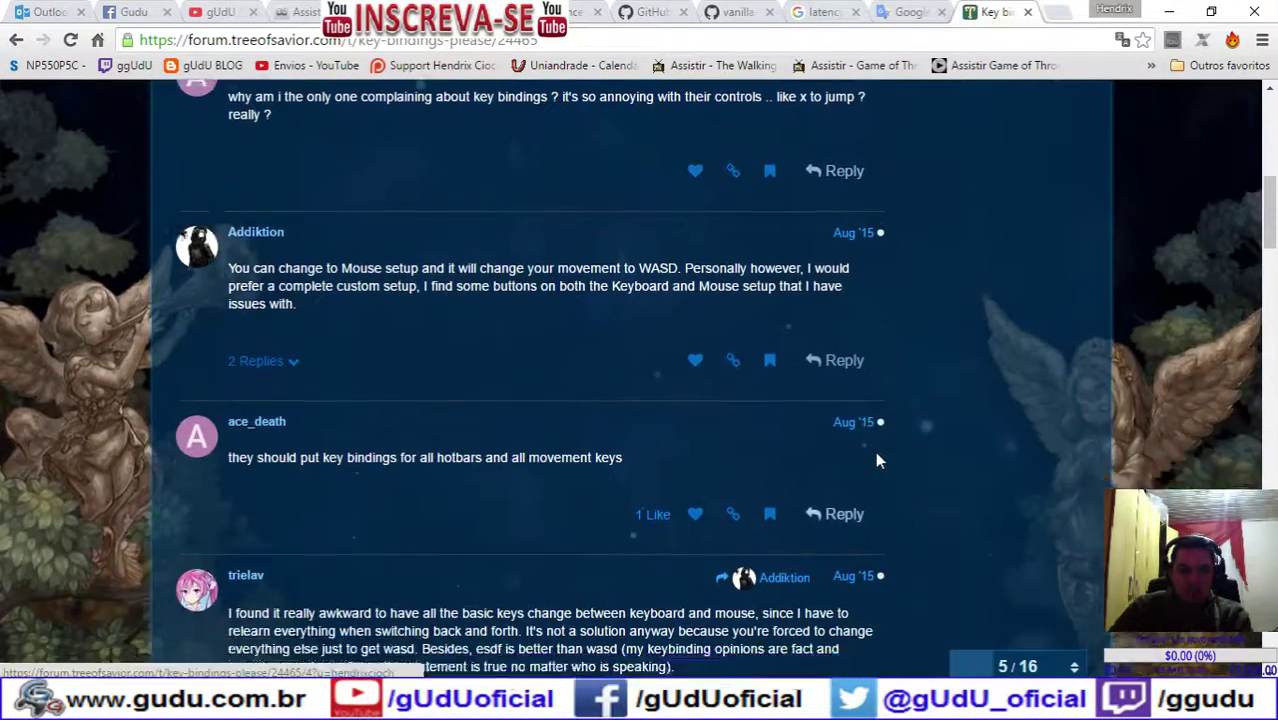
{"action": "scroll", "coordinate": [877, 458], "scroll_direction": "down", "scroll_amount": 7}
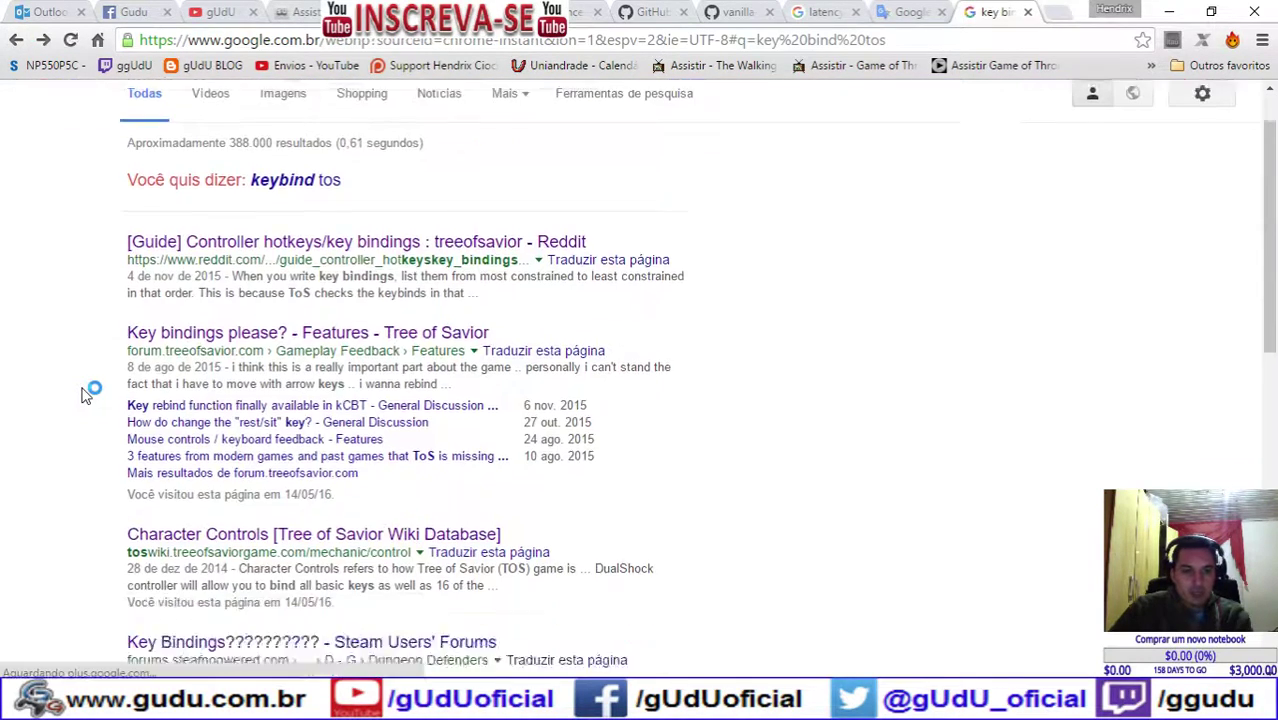
{"action": "scroll", "coordinate": [85, 395], "scroll_direction": "down", "scroll_amount": 4}
{"action": "scroll", "coordinate": [85, 395], "scroll_direction": "up", "scroll_amount": 1}
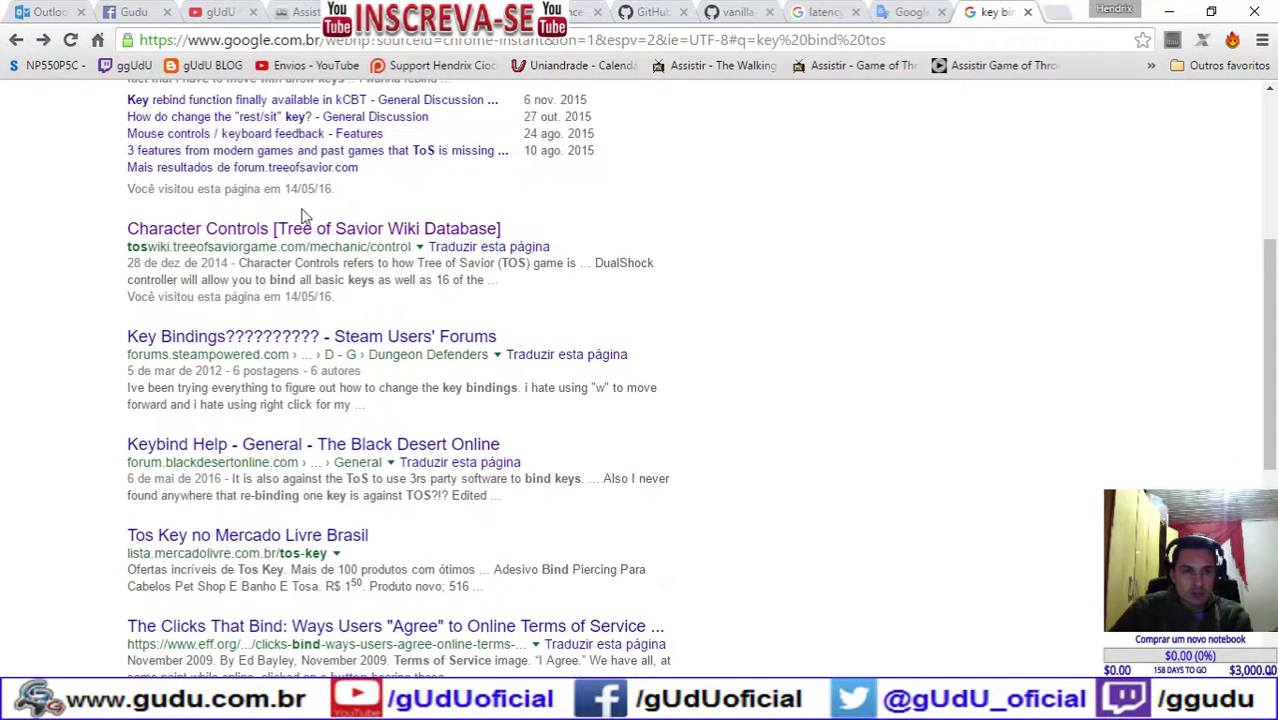
{"action": "scroll", "coordinate": [300, 233], "scroll_direction": "up", "scroll_amount": 4}
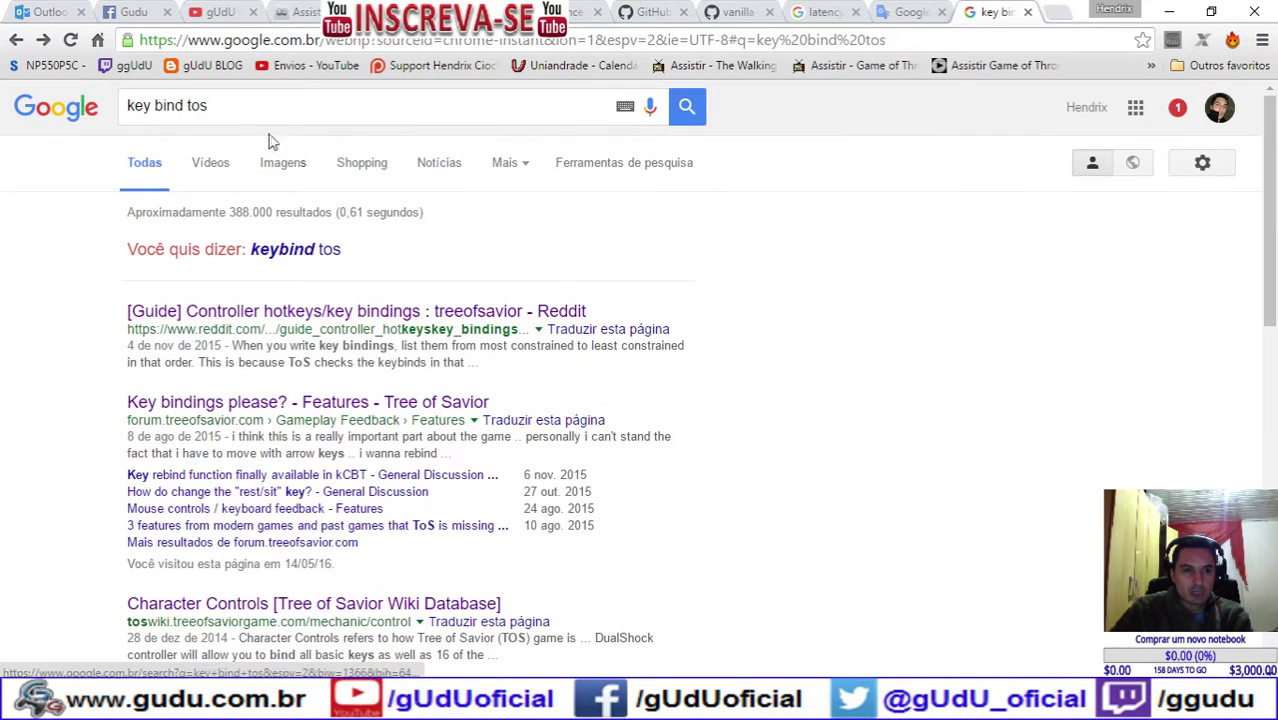
Step: Search Google for "alterar teclas tree of savior" and restrict the results to videos
{"action": "left_click", "coordinate": [286, 109]}
{"action": "key", "text": "ctrl+a"}
{"action": "type", "text": "al"}
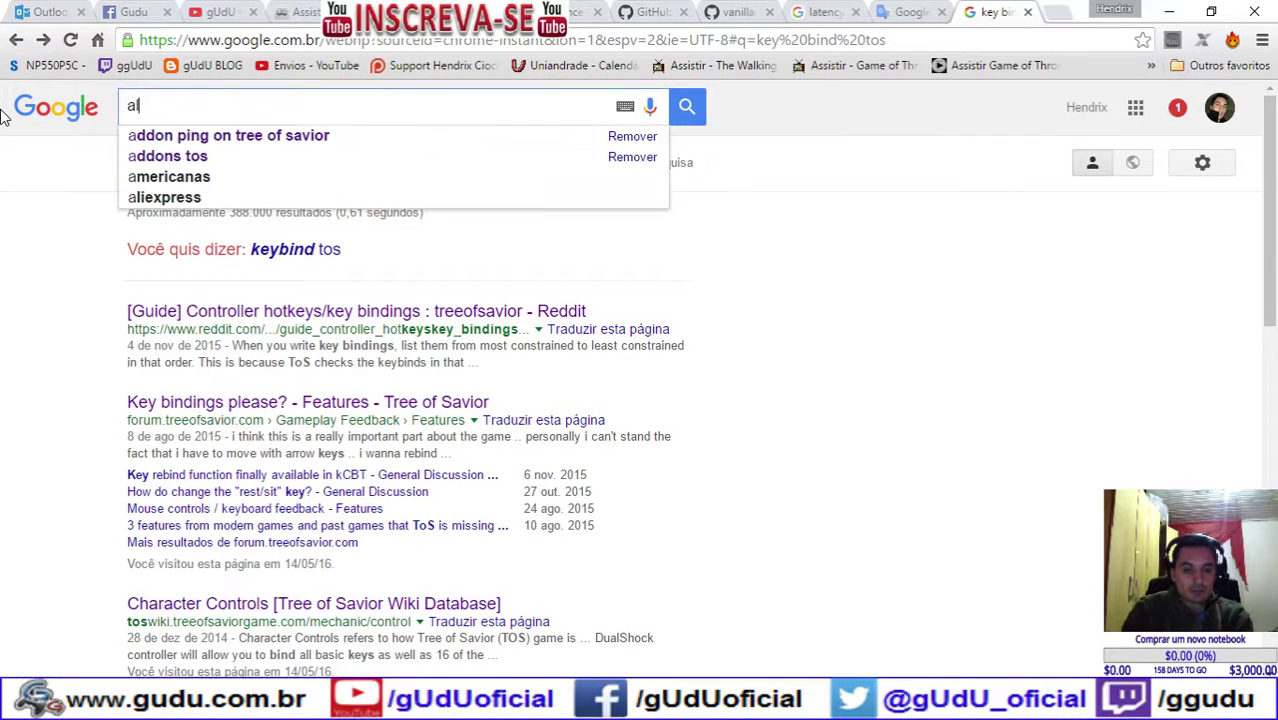
{"action": "type", "text": "terar teclas "}
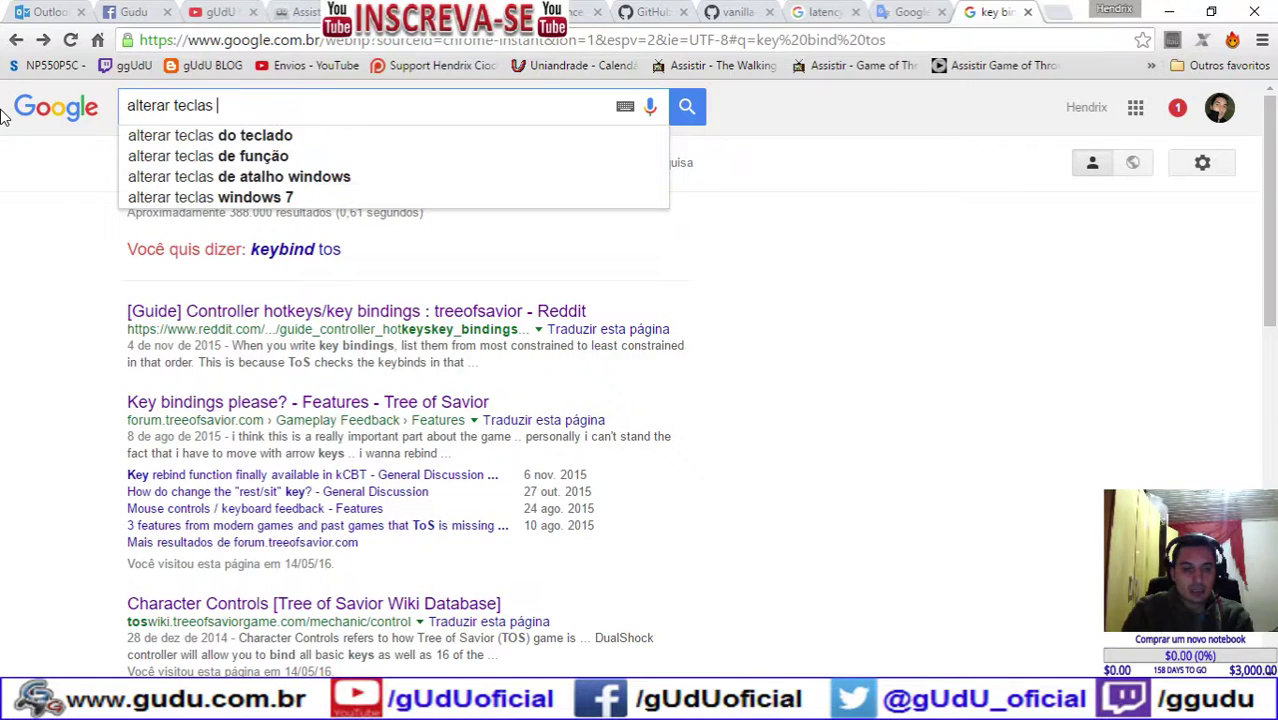
{"action": "type", "text": "tree "}
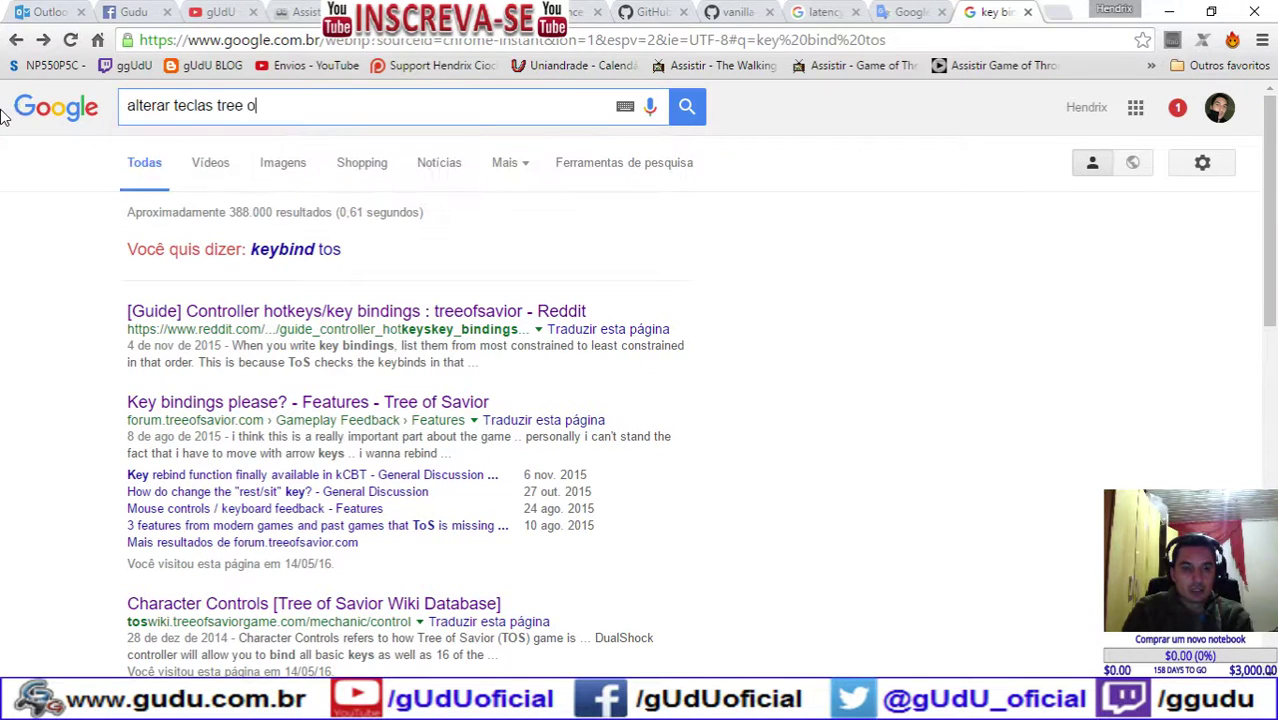
{"action": "type", "text": "of savior"}
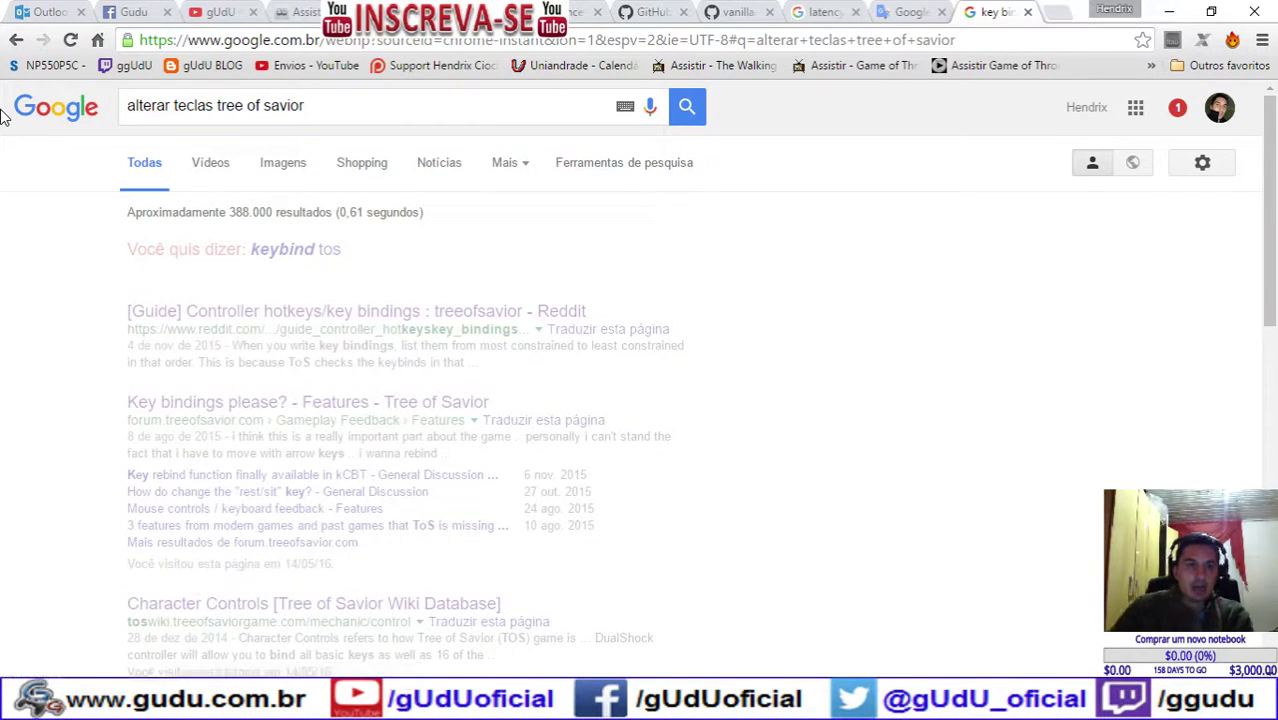
{"action": "left_click", "coordinate": [214, 164]}
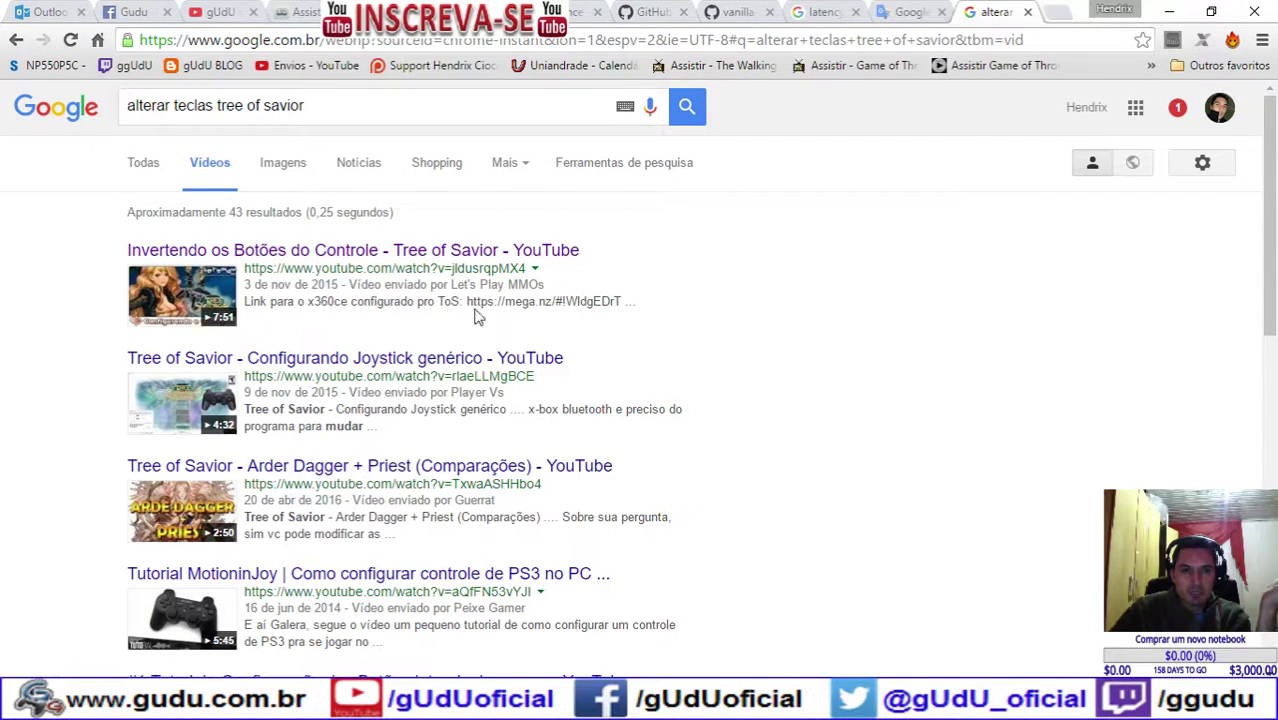
Step: Open the YouTube video "Invertendo os Botões do Controle - Tree of Savior", pause it and read its full description
{"action": "left_click", "coordinate": [397, 251]}
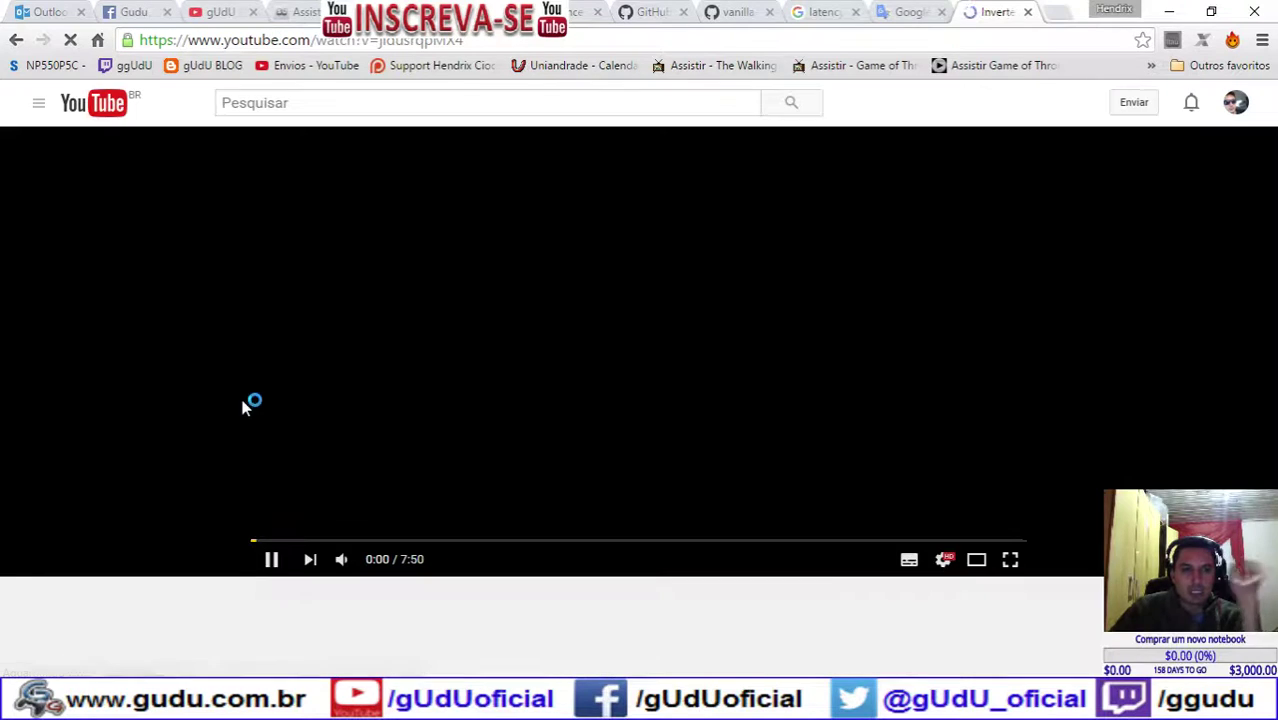
{"action": "scroll", "coordinate": [100, 367], "scroll_direction": "down", "scroll_amount": 3}
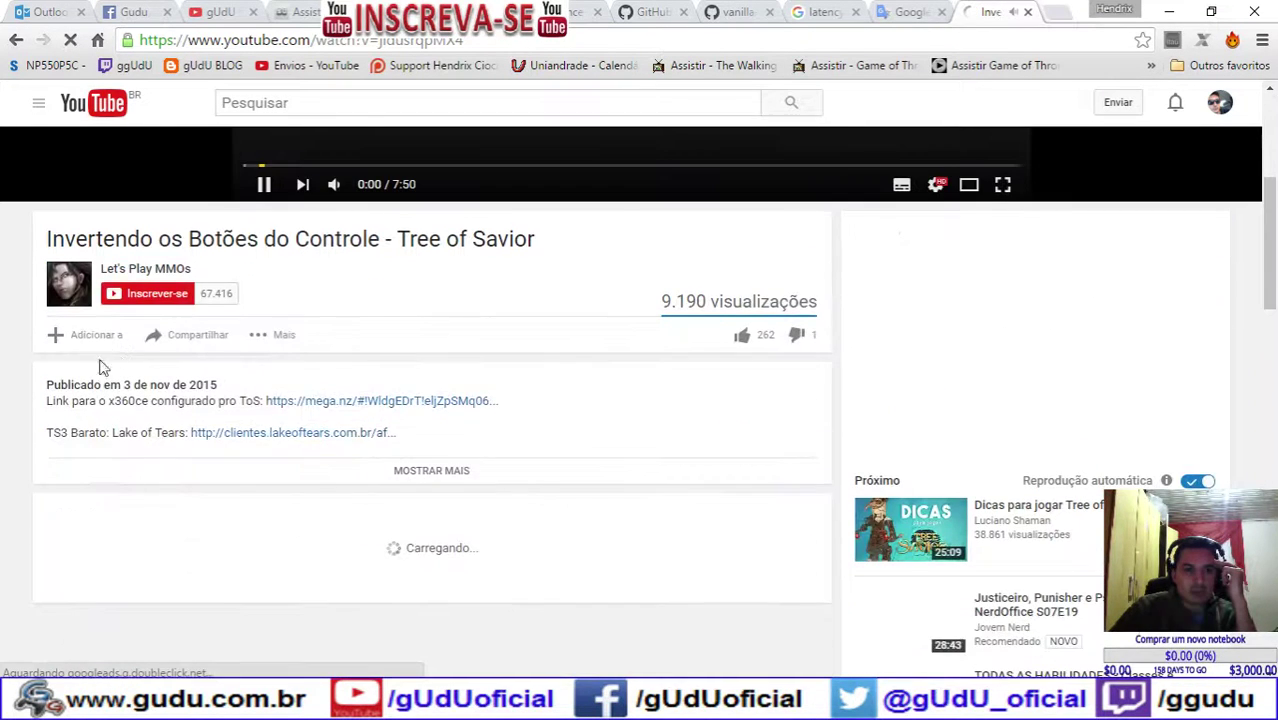
{"action": "left_click", "coordinate": [263, 184]}
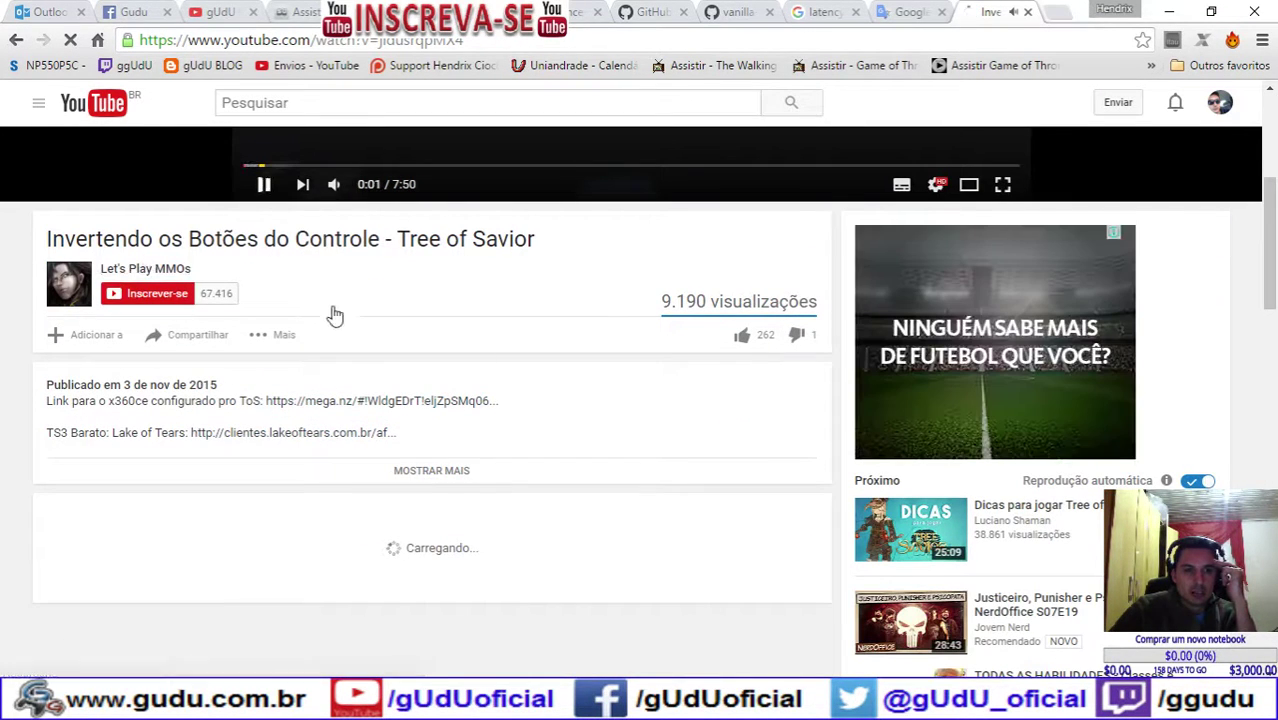
{"action": "left_click", "coordinate": [428, 471]}
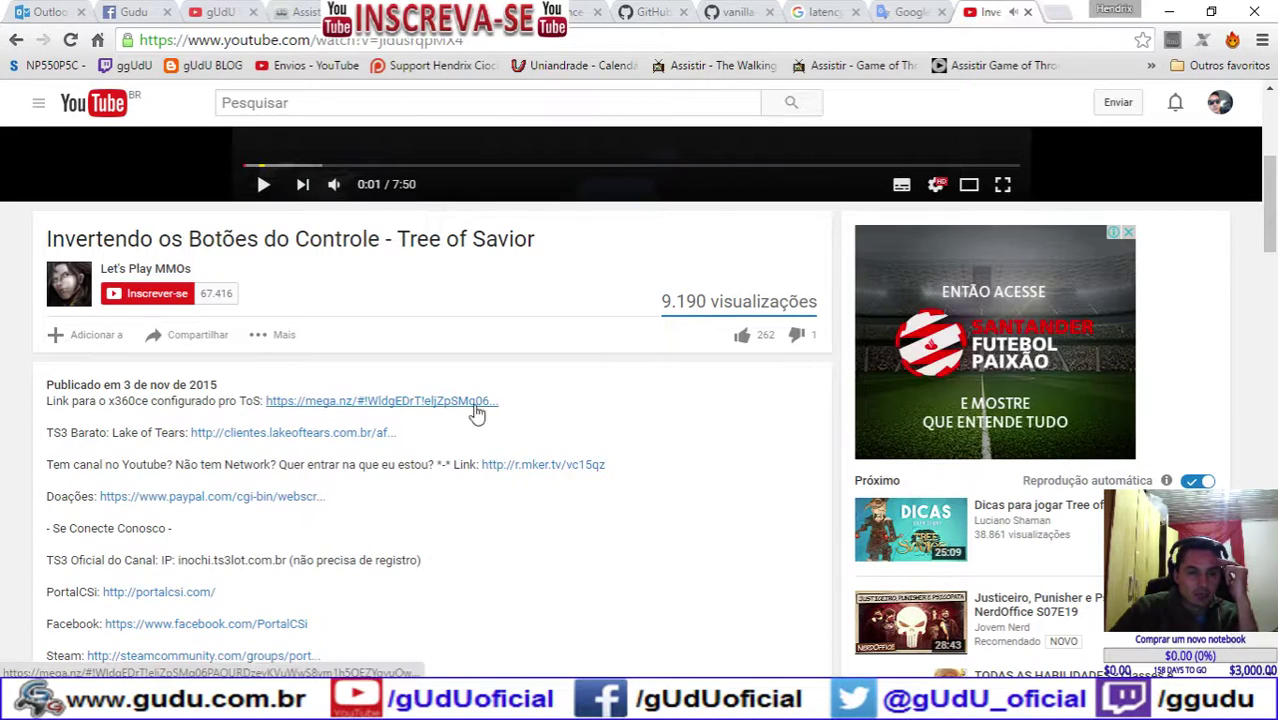
{"action": "scroll", "coordinate": [50, 440], "scroll_direction": "down", "scroll_amount": 2}
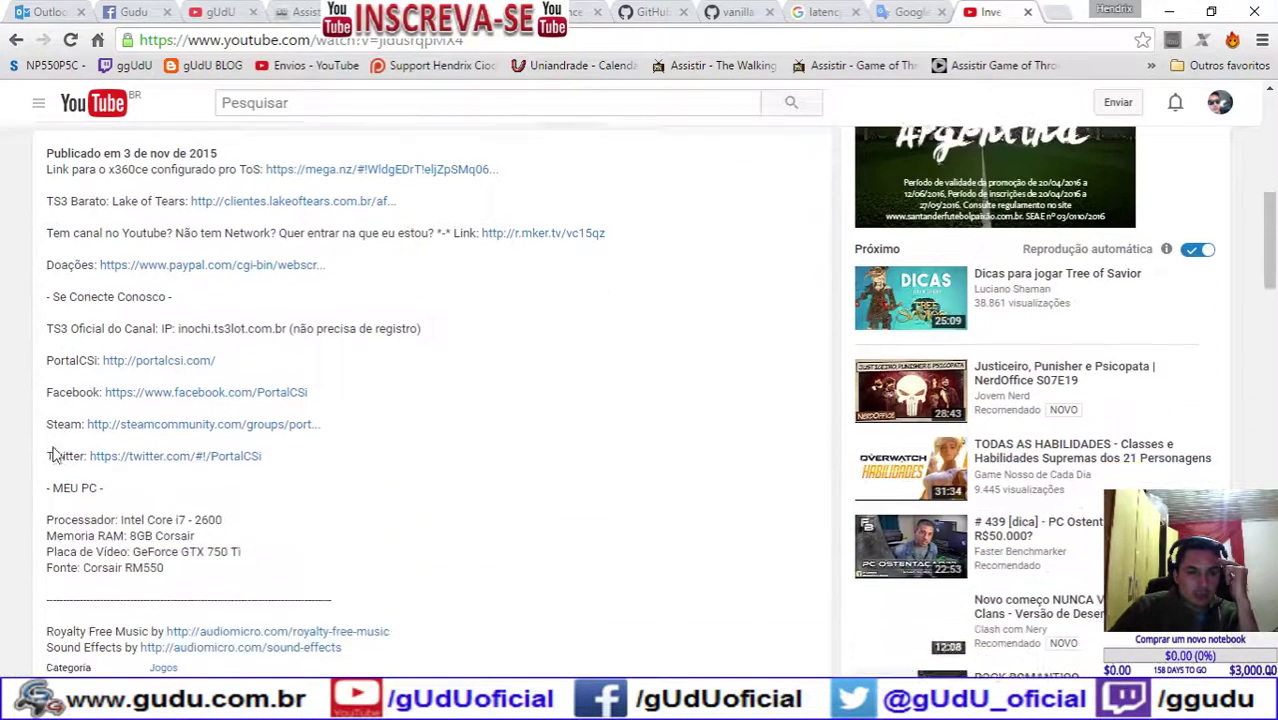
{"action": "scroll", "coordinate": [120, 380], "scroll_direction": "down", "scroll_amount": 1}
{"action": "scroll", "coordinate": [12, 462], "scroll_direction": "up", "scroll_amount": 3}
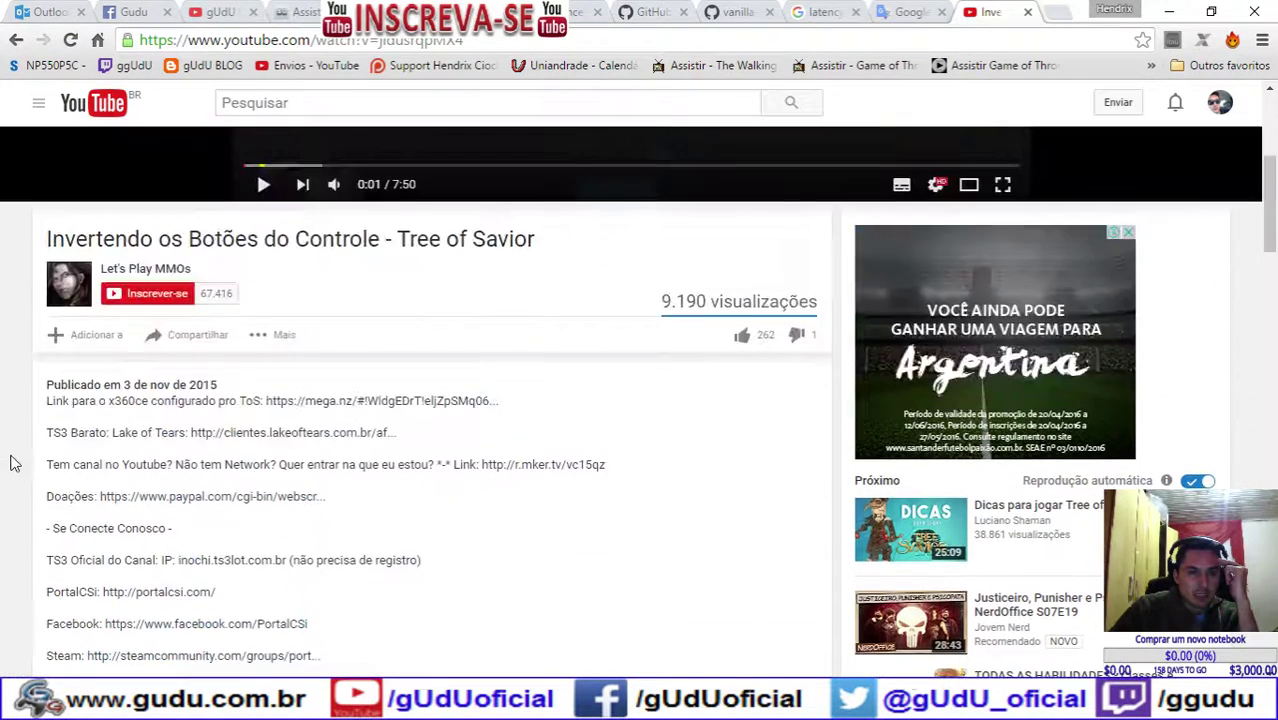
Step: Skim the video by jumping forward in stages from about 1:25 to about 7:09, and check its description again
{"action": "scroll", "coordinate": [279, 373], "scroll_direction": "up", "scroll_amount": 3}
{"action": "left_click", "coordinate": [386, 542]}
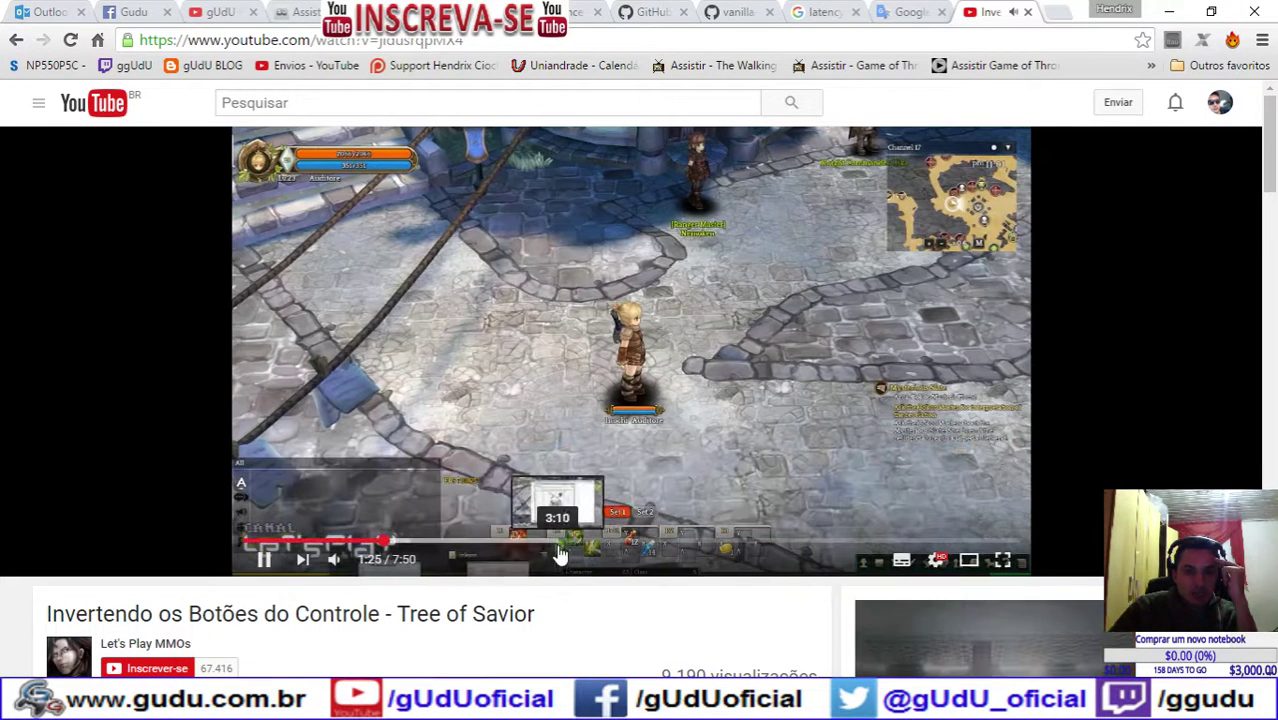
{"action": "left_click", "coordinate": [558, 550]}
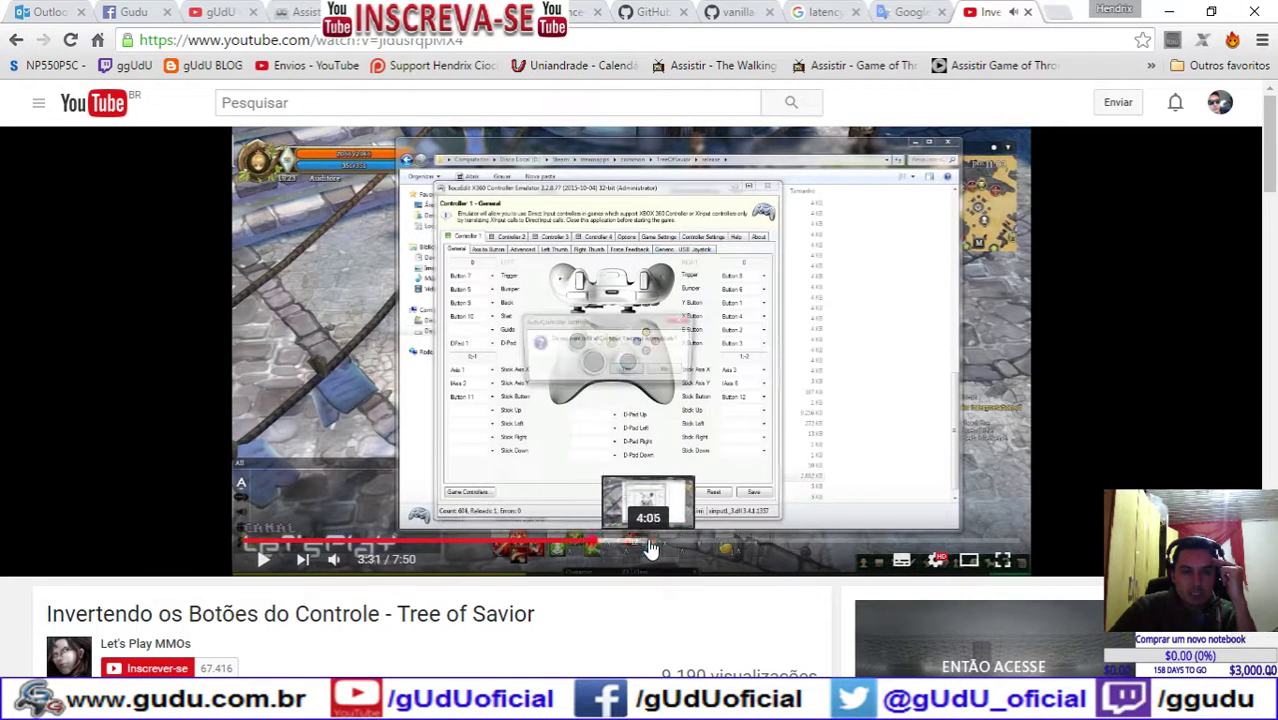
{"action": "left_click", "coordinate": [700, 549]}
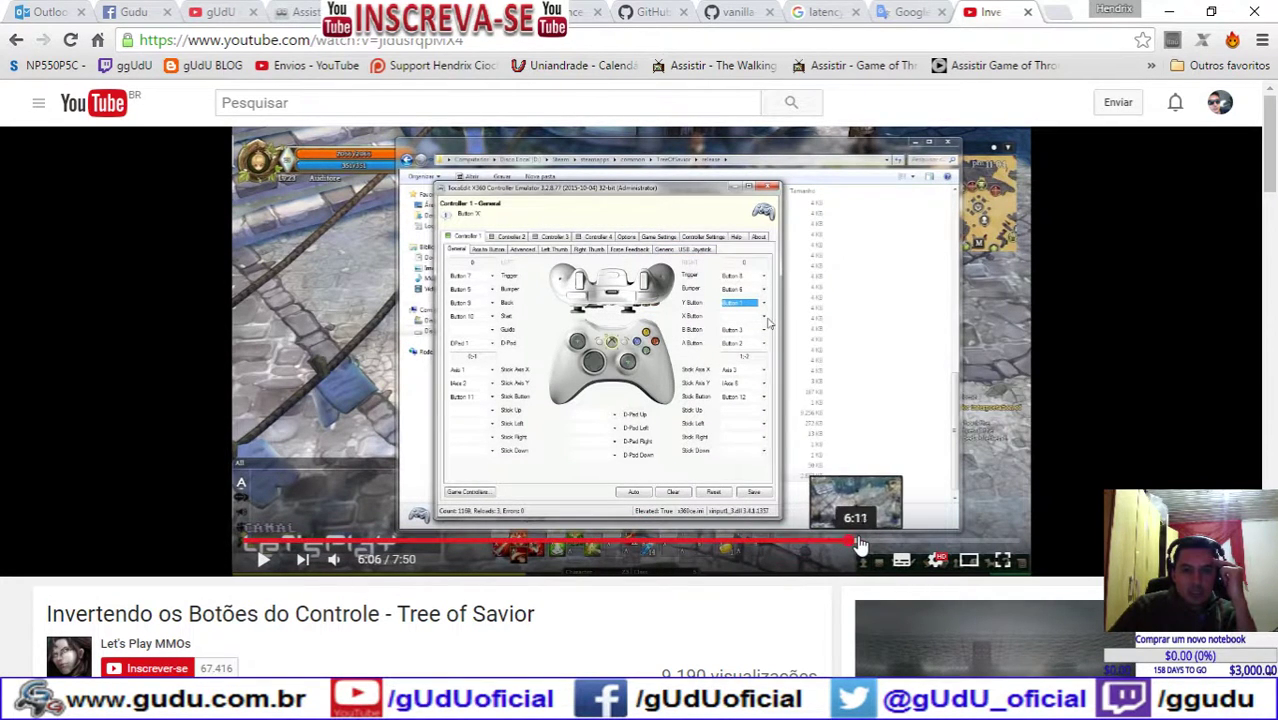
{"action": "left_click", "coordinate": [845, 547]}
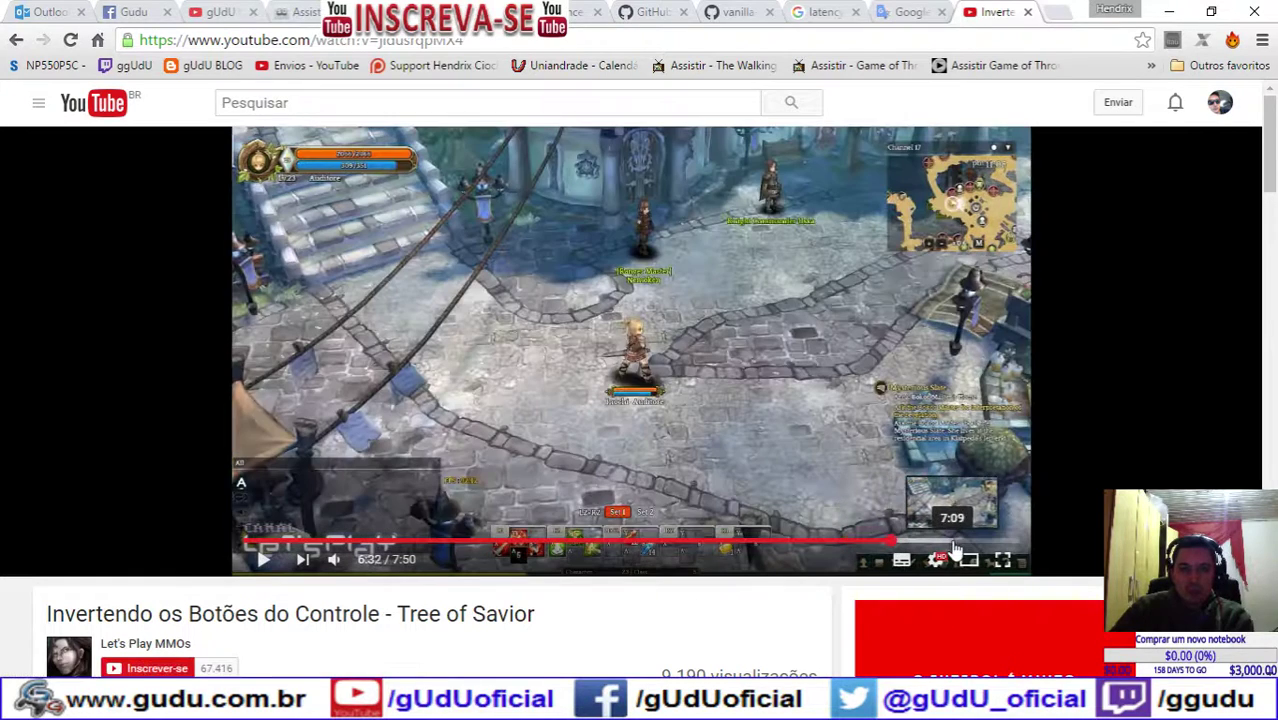
{"action": "left_click", "coordinate": [958, 549]}
{"action": "scroll", "coordinate": [720, 466], "scroll_direction": "down", "scroll_amount": 5}
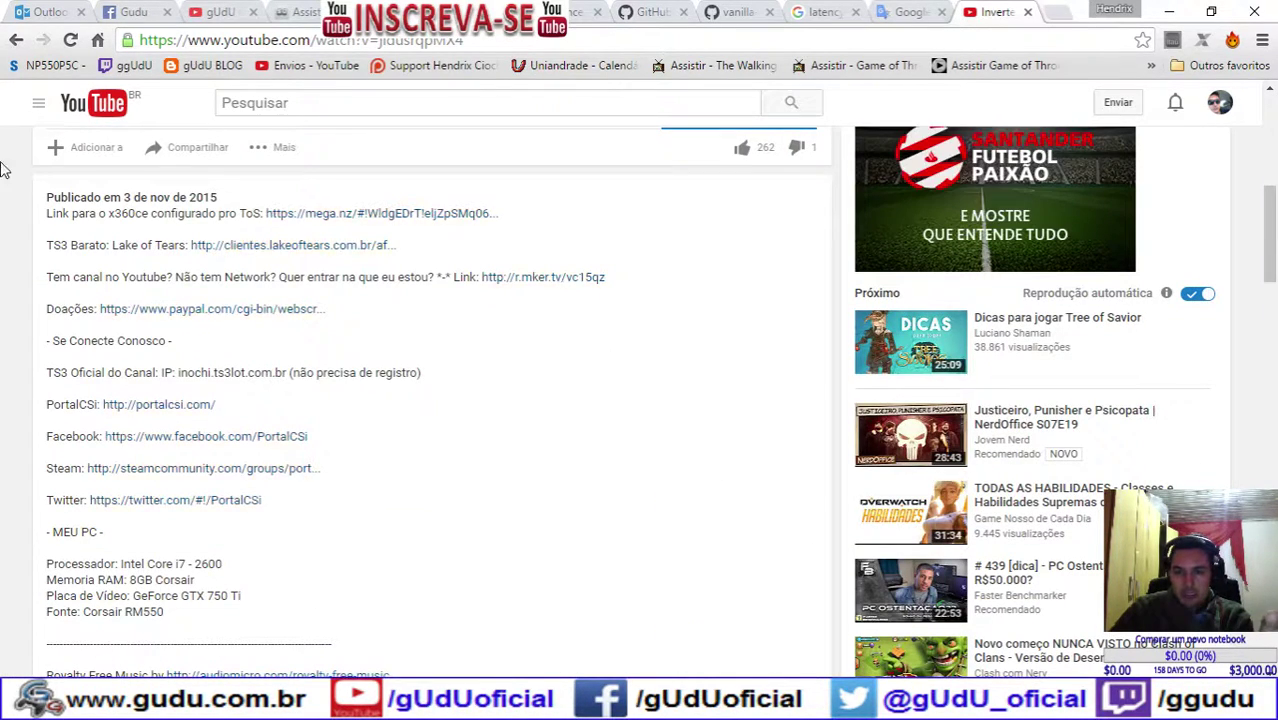
Step: Return to the Google video results and look through the whole list for a key-change tutorial
{"action": "left_click", "coordinate": [16, 40]}
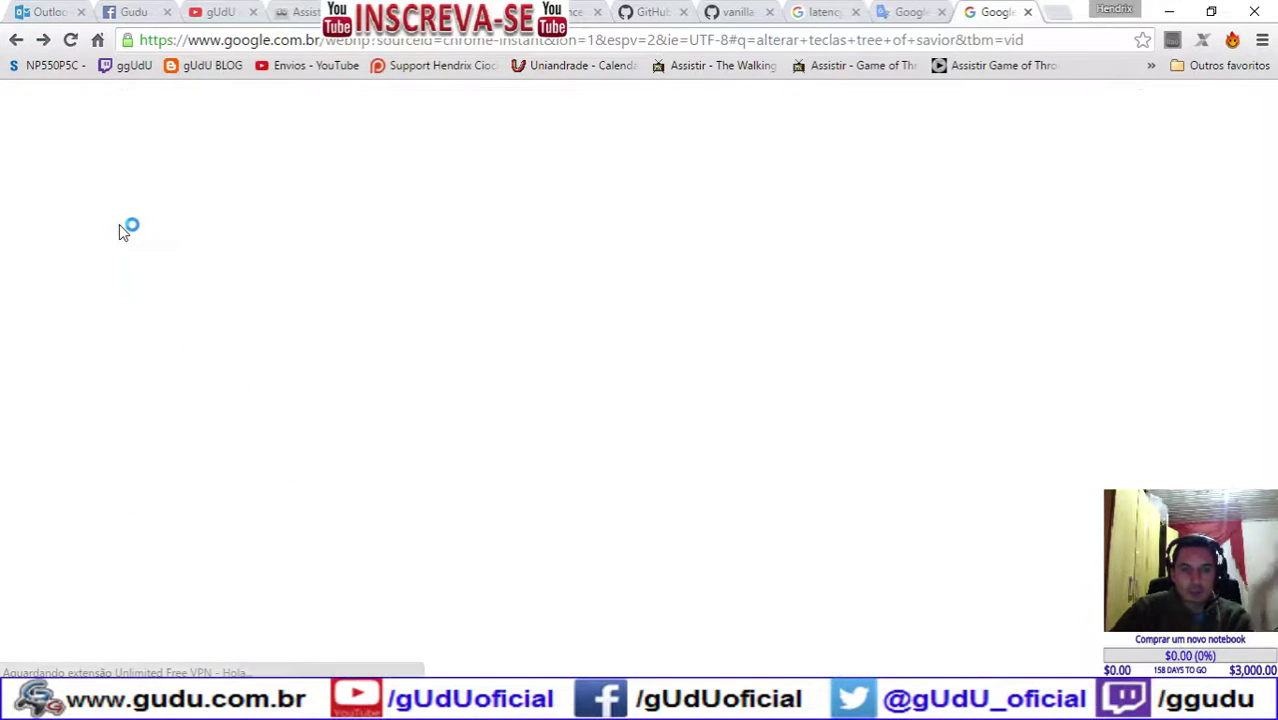
{"action": "scroll", "coordinate": [34, 295], "scroll_direction": "down", "scroll_amount": 4}
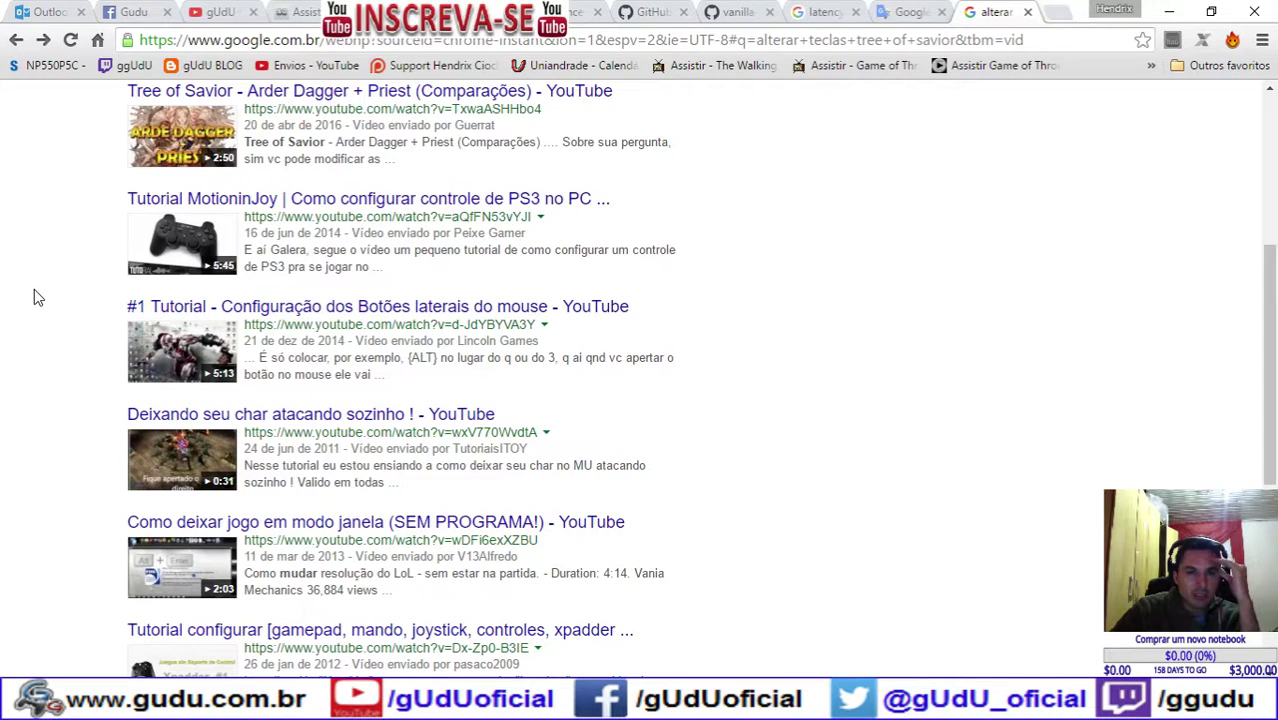
{"action": "scroll", "coordinate": [34, 289], "scroll_direction": "down", "scroll_amount": 2}
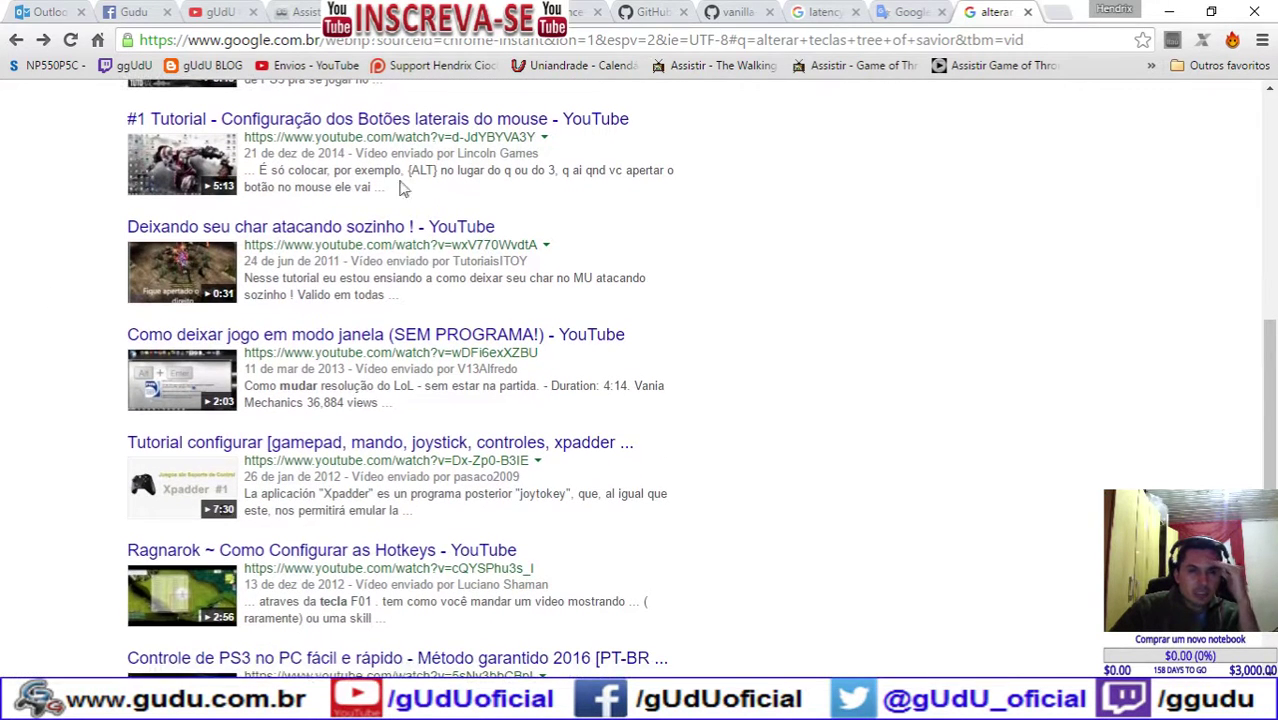
{"action": "scroll", "coordinate": [38, 294], "scroll_direction": "down", "scroll_amount": 2}
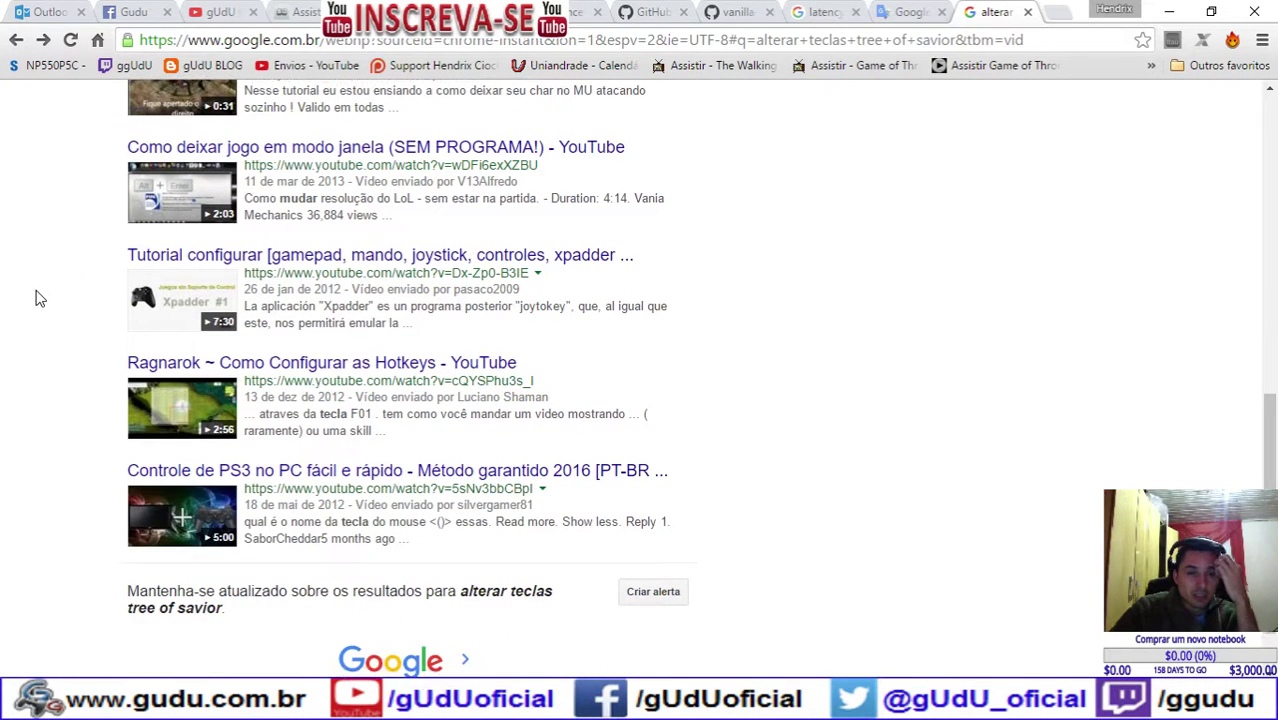
{"action": "scroll", "coordinate": [35, 298], "scroll_direction": "up", "scroll_amount": 8}
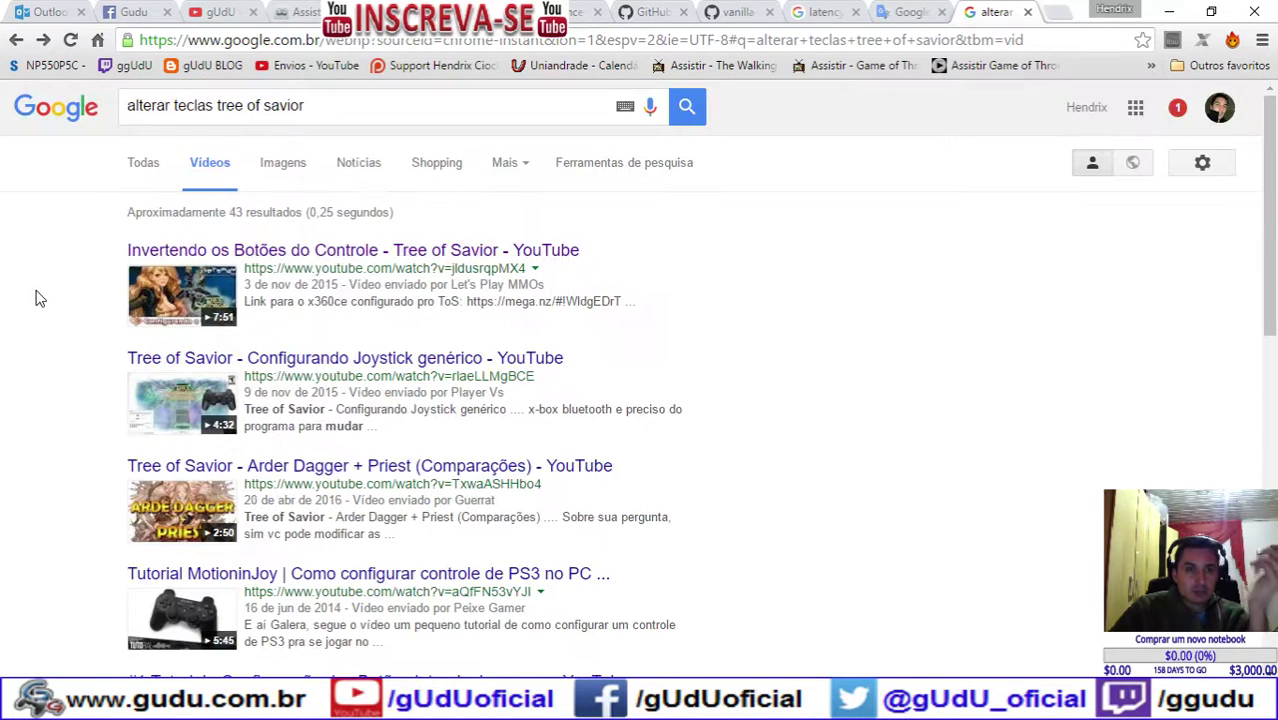
Step: Extend the Google search to "alterar teclas tree of savior teclado" across all results and look through its video results
{"action": "left_click", "coordinate": [140, 163]}
{"action": "left_click", "coordinate": [363, 105]}
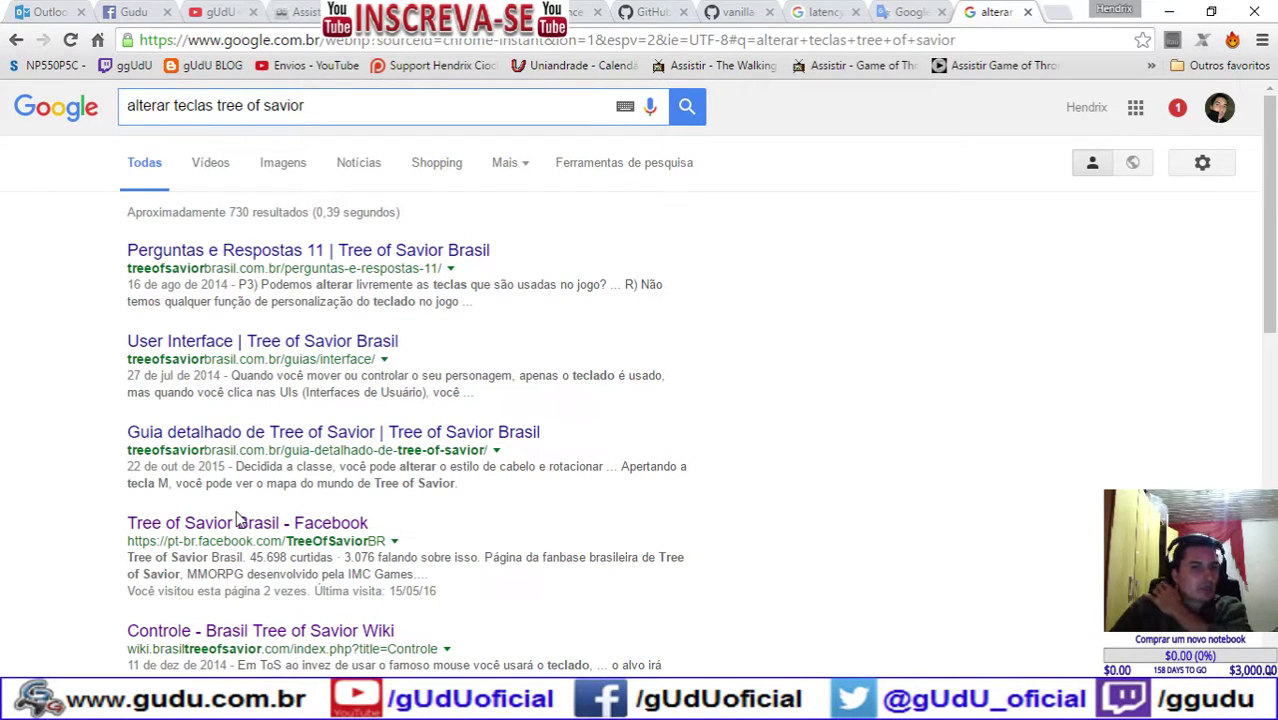
{"action": "type", "text": "teclado"}
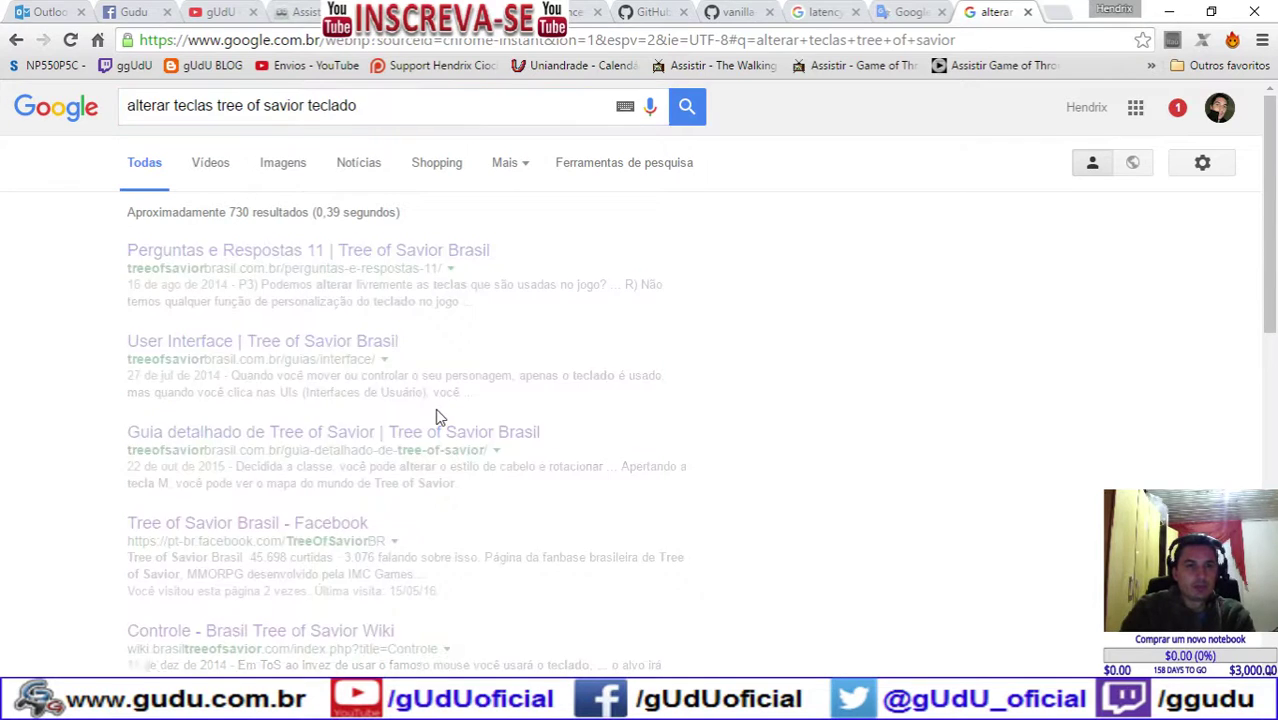
{"action": "left_click", "coordinate": [226, 162]}
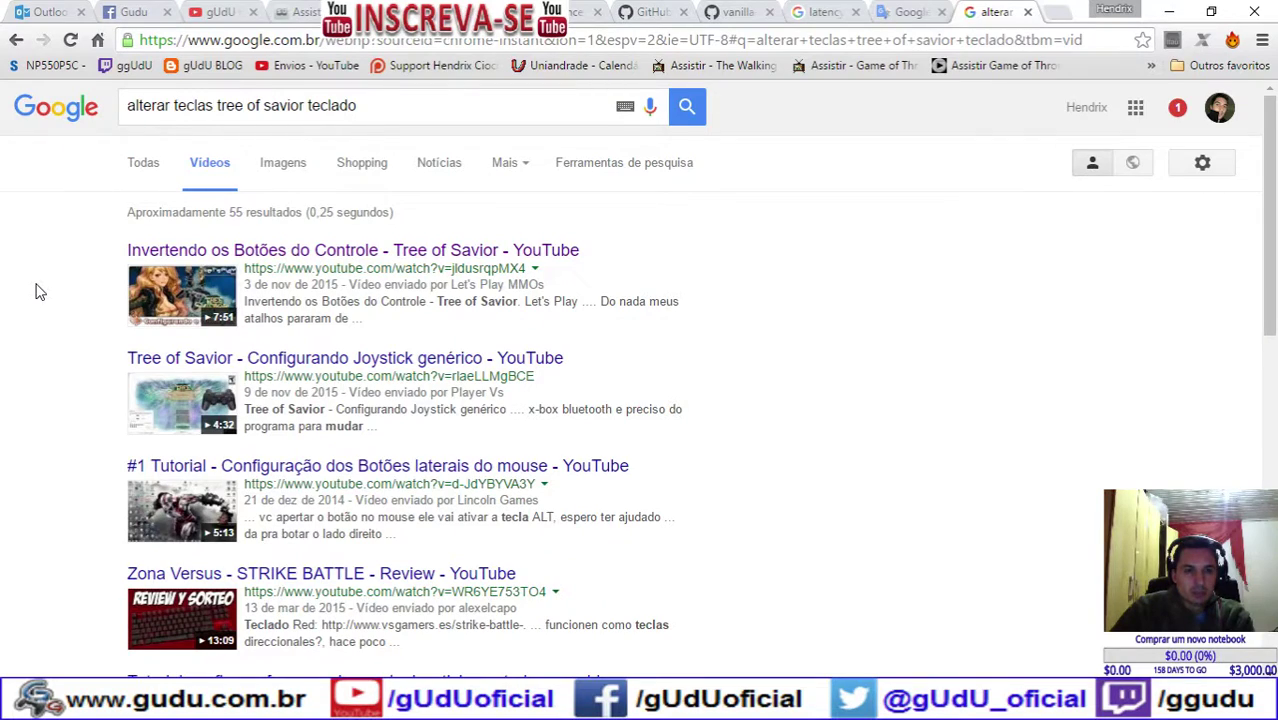
{"action": "scroll", "coordinate": [40, 292], "scroll_direction": "down", "scroll_amount": 5}
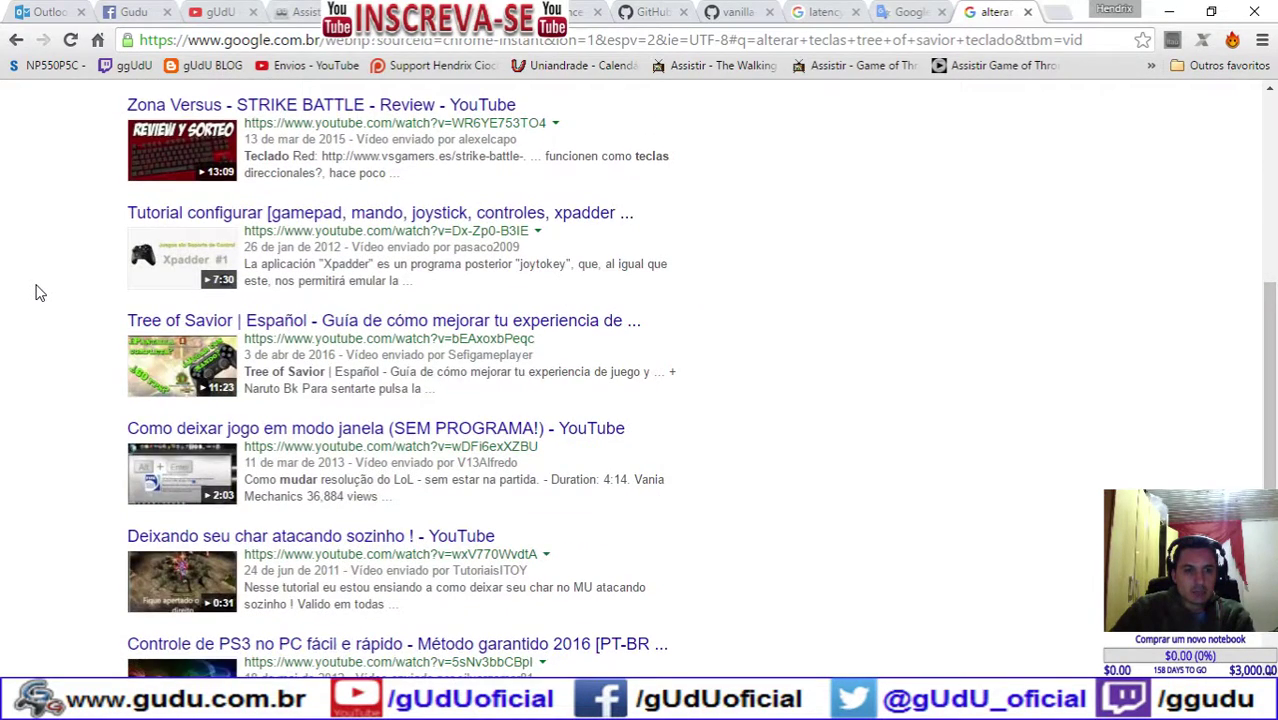
{"action": "scroll", "coordinate": [40, 292], "scroll_direction": "up", "scroll_amount": 5}
Step: Go back to all result types and search Google for "change keys tos"
{"action": "left_click", "coordinate": [142, 165]}
{"action": "left_click_drag", "start_coordinate": [357, 105], "coordinate": [156, 105]}
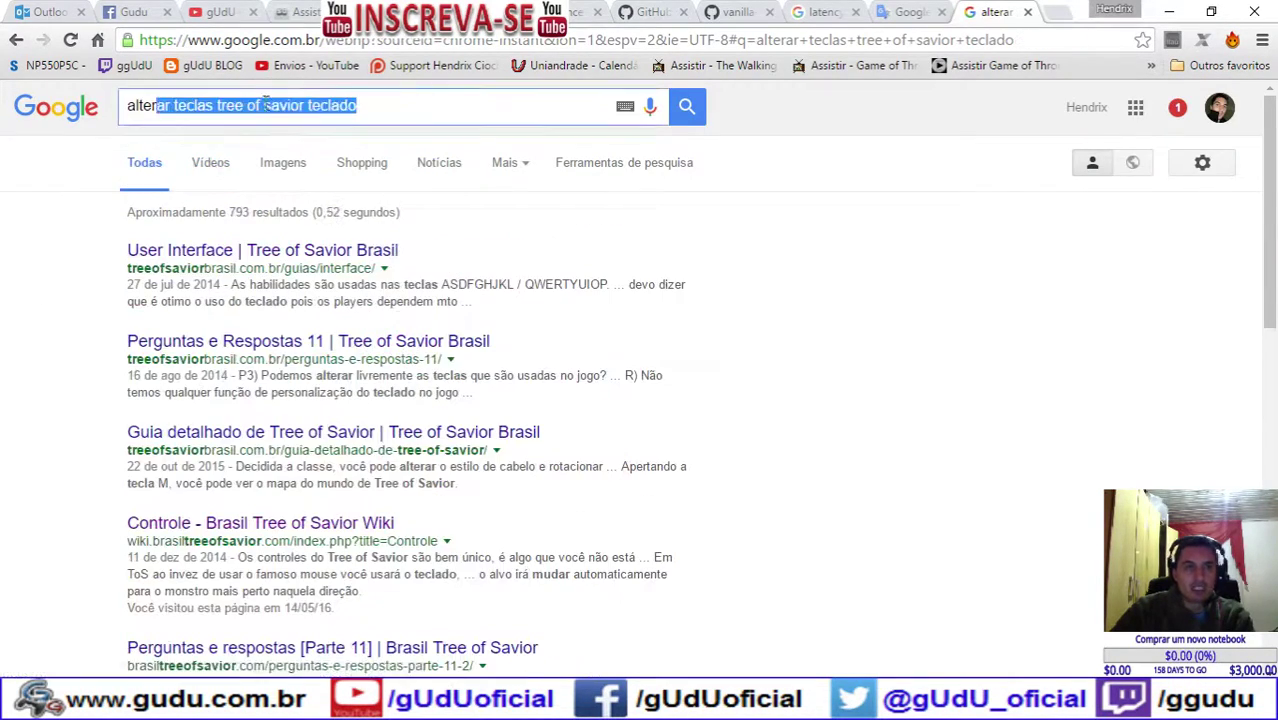
{"action": "type", "text": "change "}
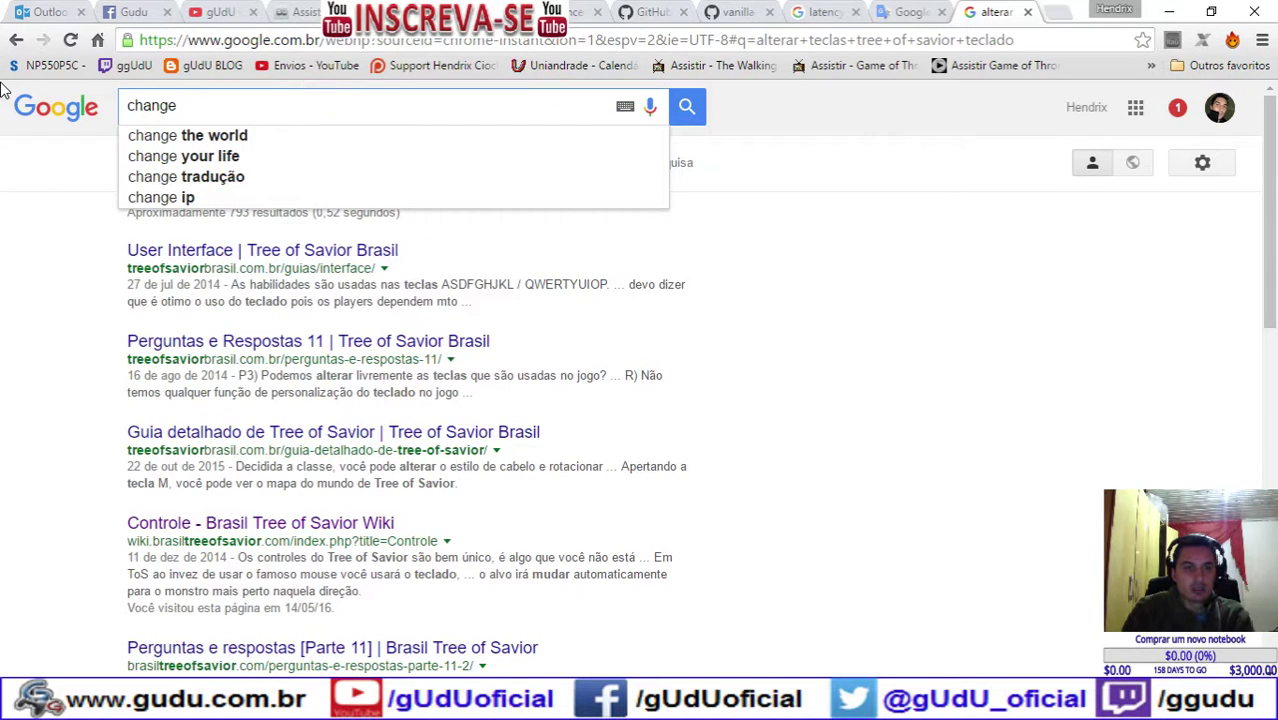
{"action": "type", "text": "keys "}
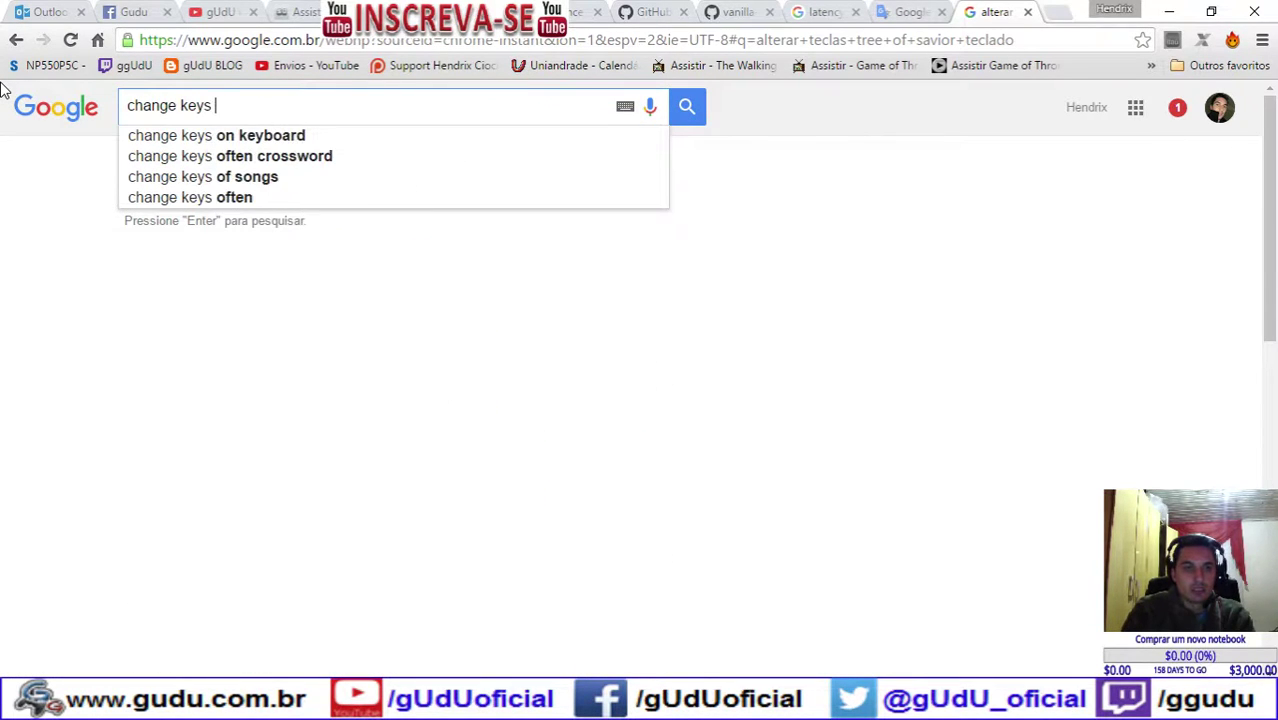
{"action": "type", "text": "tos"}
{"action": "key", "text": "Return"}
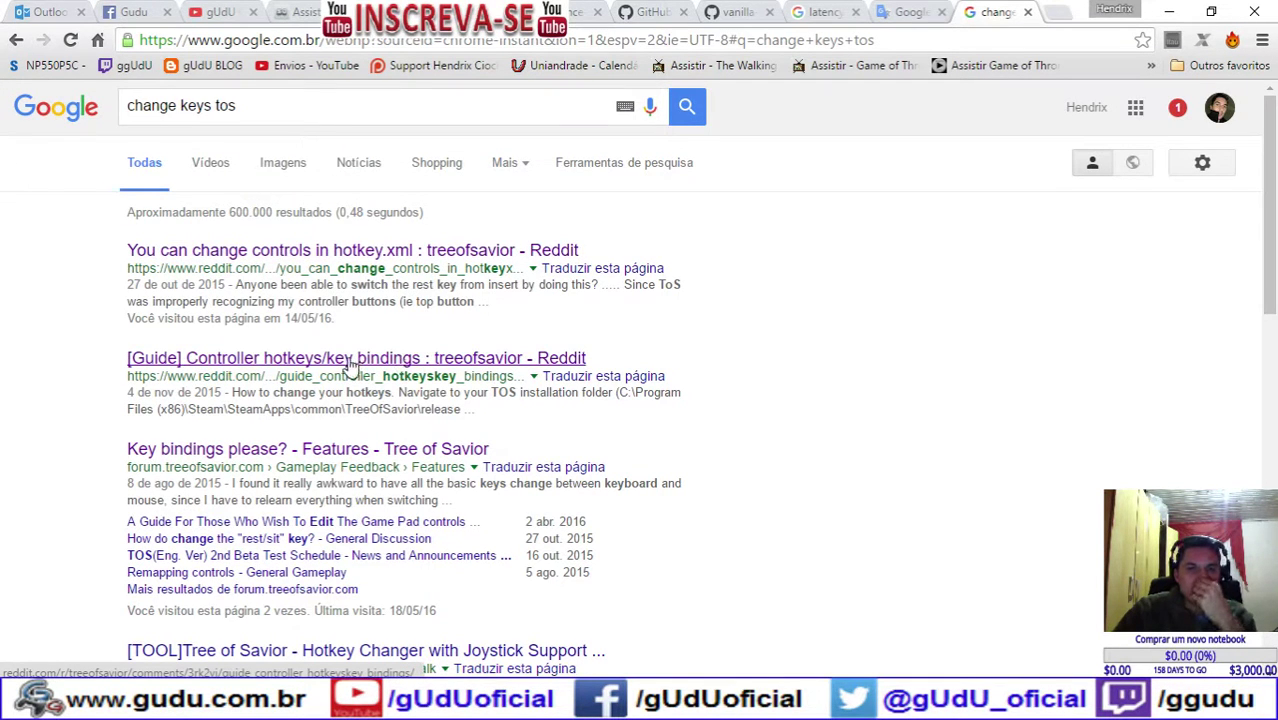
Step: Open the "Key bindings please?" forum thread, read through its replies about remapping keys, and return to the search results
{"action": "left_click", "coordinate": [250, 455]}
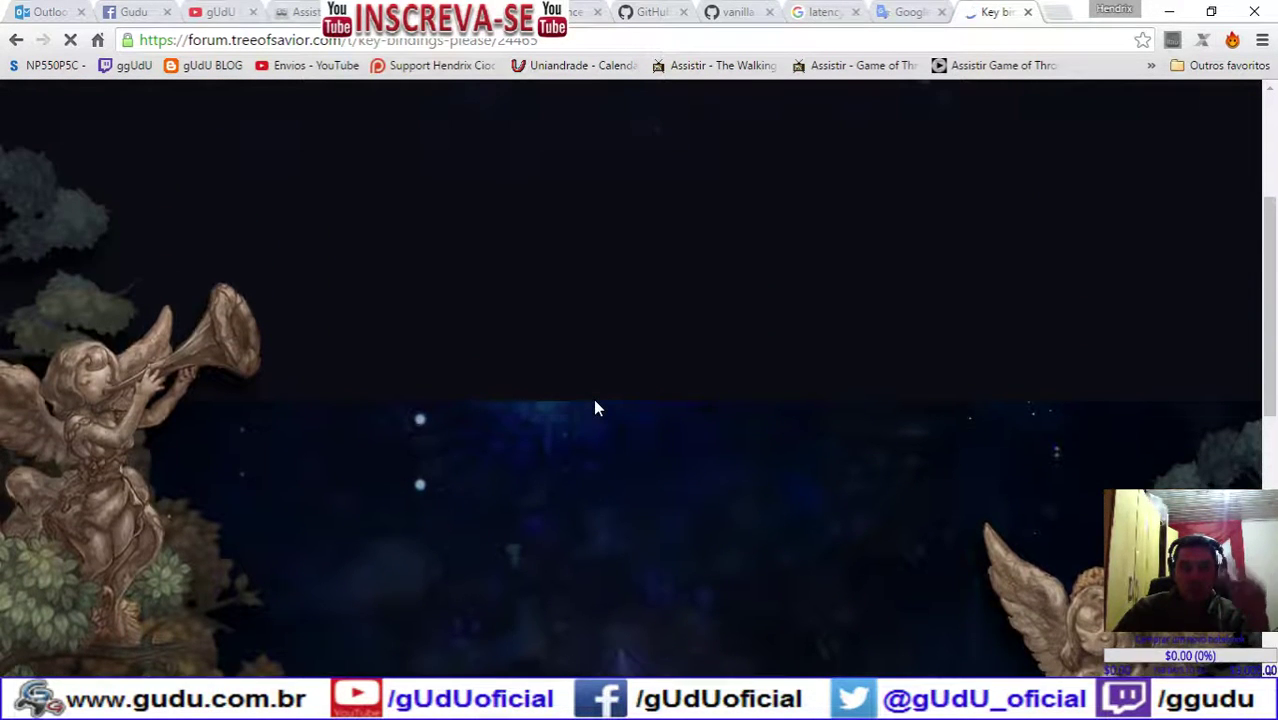
{"action": "scroll", "coordinate": [593, 408], "scroll_direction": "down", "scroll_amount": 5}
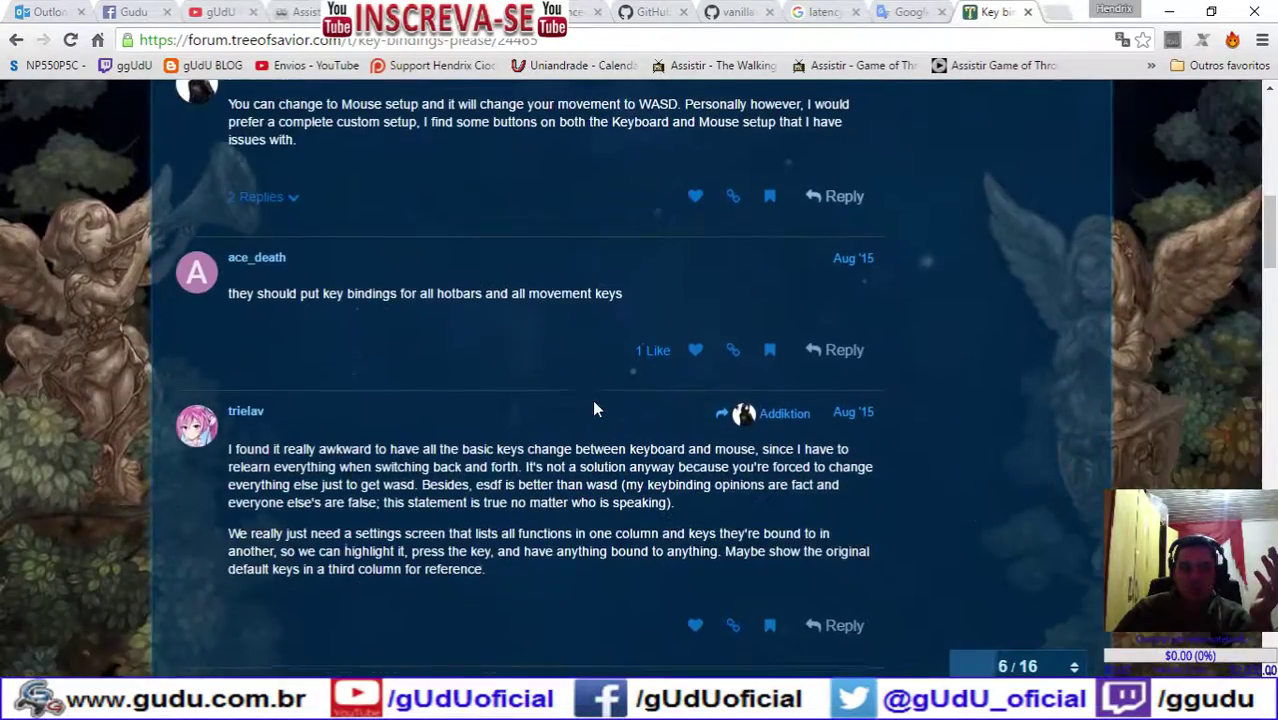
{"action": "scroll", "coordinate": [592, 408], "scroll_direction": "down", "scroll_amount": 10}
{"action": "scroll", "coordinate": [592, 408], "scroll_direction": "up", "scroll_amount": 5}
{"action": "scroll", "coordinate": [489, 414], "scroll_direction": "down", "scroll_amount": 1}
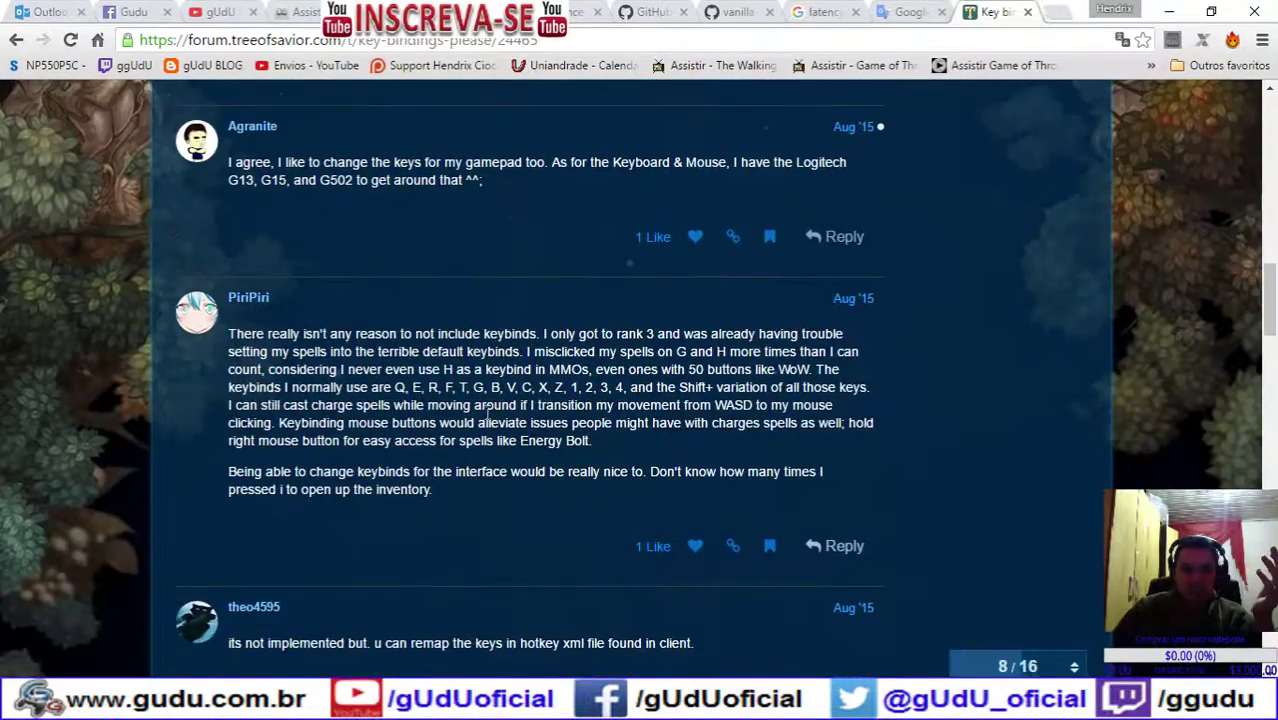
{"action": "scroll", "coordinate": [670, 311], "scroll_direction": "down", "scroll_amount": 2}
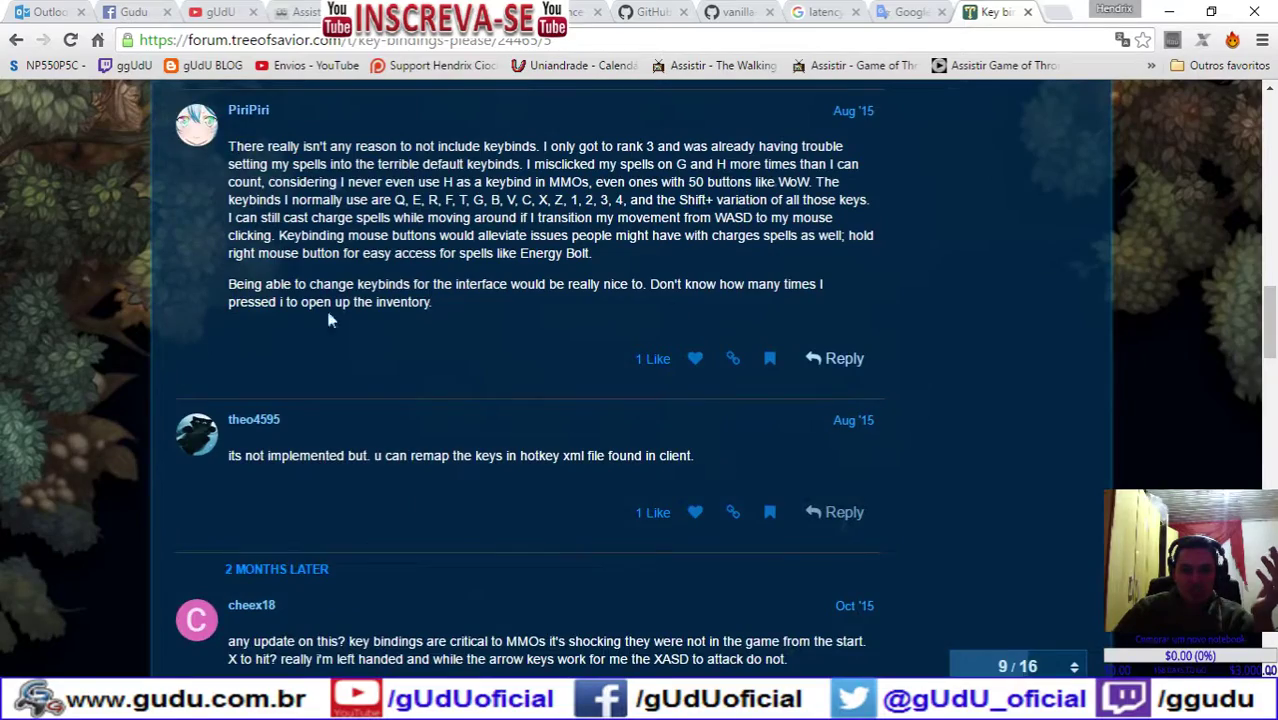
{"action": "scroll", "coordinate": [329, 318], "scroll_direction": "down", "scroll_amount": 10}
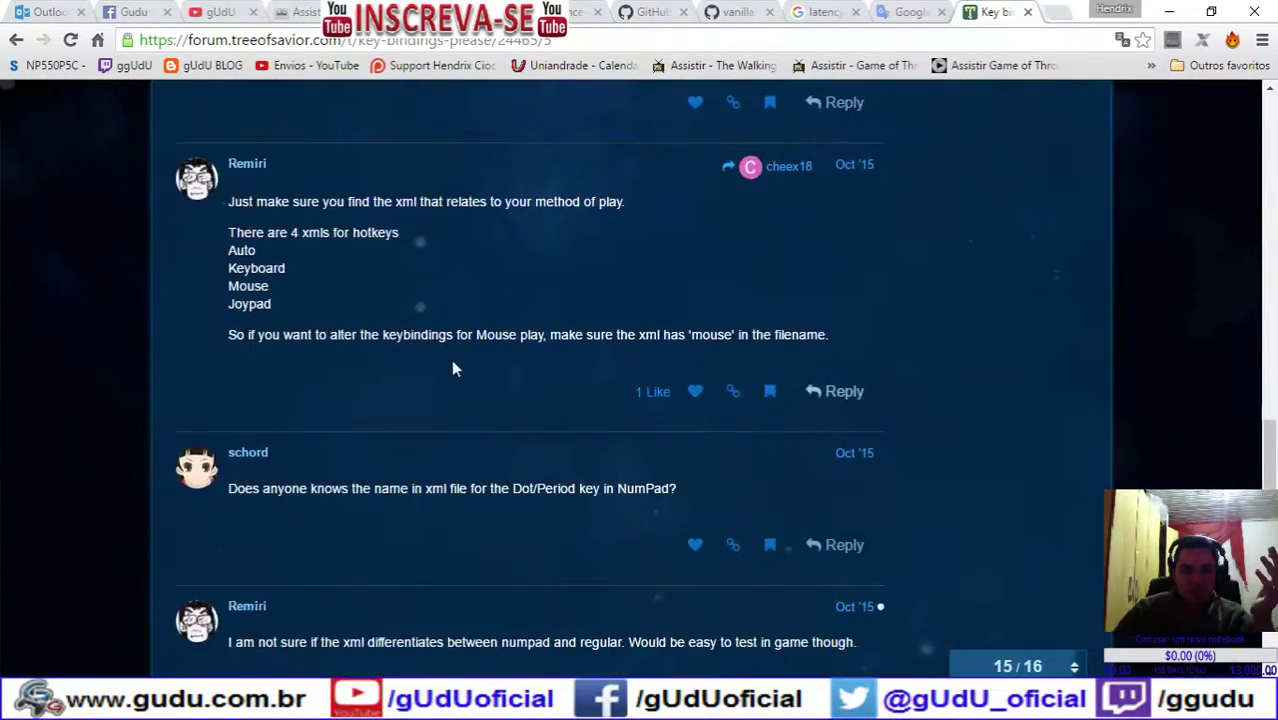
{"action": "scroll", "coordinate": [465, 366], "scroll_direction": "down", "scroll_amount": 6}
{"action": "scroll", "coordinate": [474, 365], "scroll_direction": "up", "scroll_amount": 6}
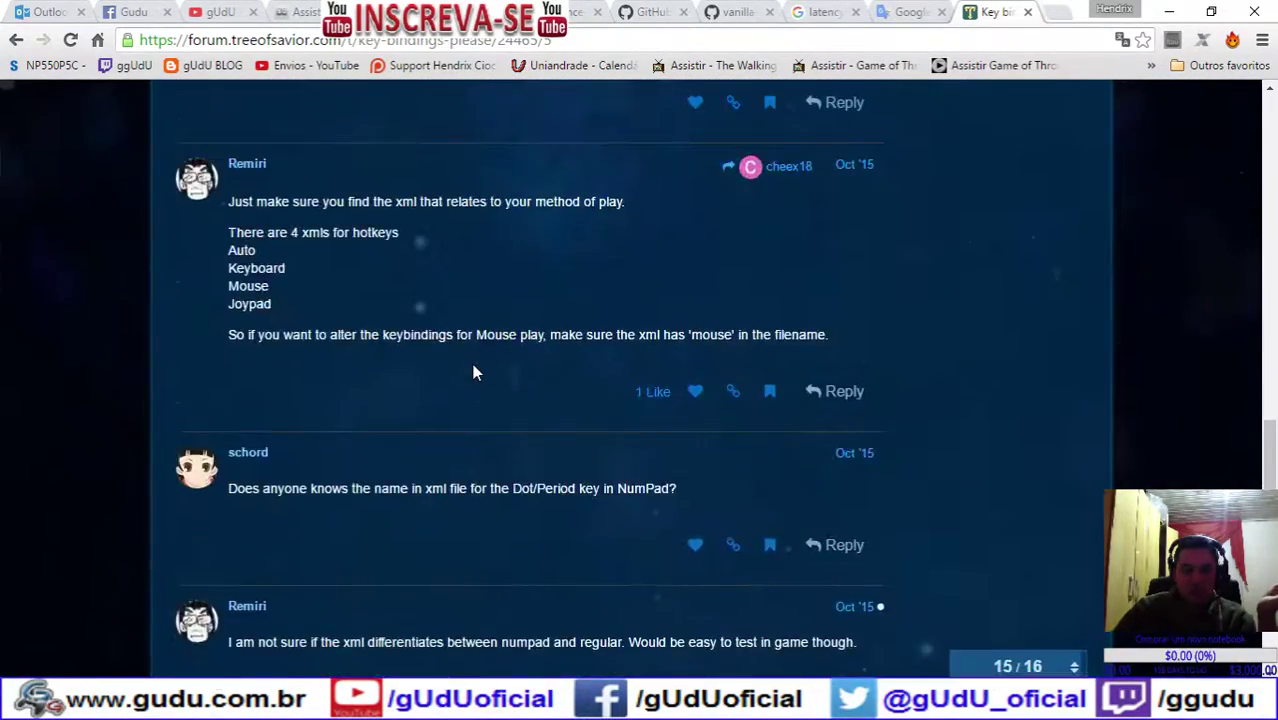
{"action": "scroll", "coordinate": [474, 372], "scroll_direction": "up", "scroll_amount": 20}
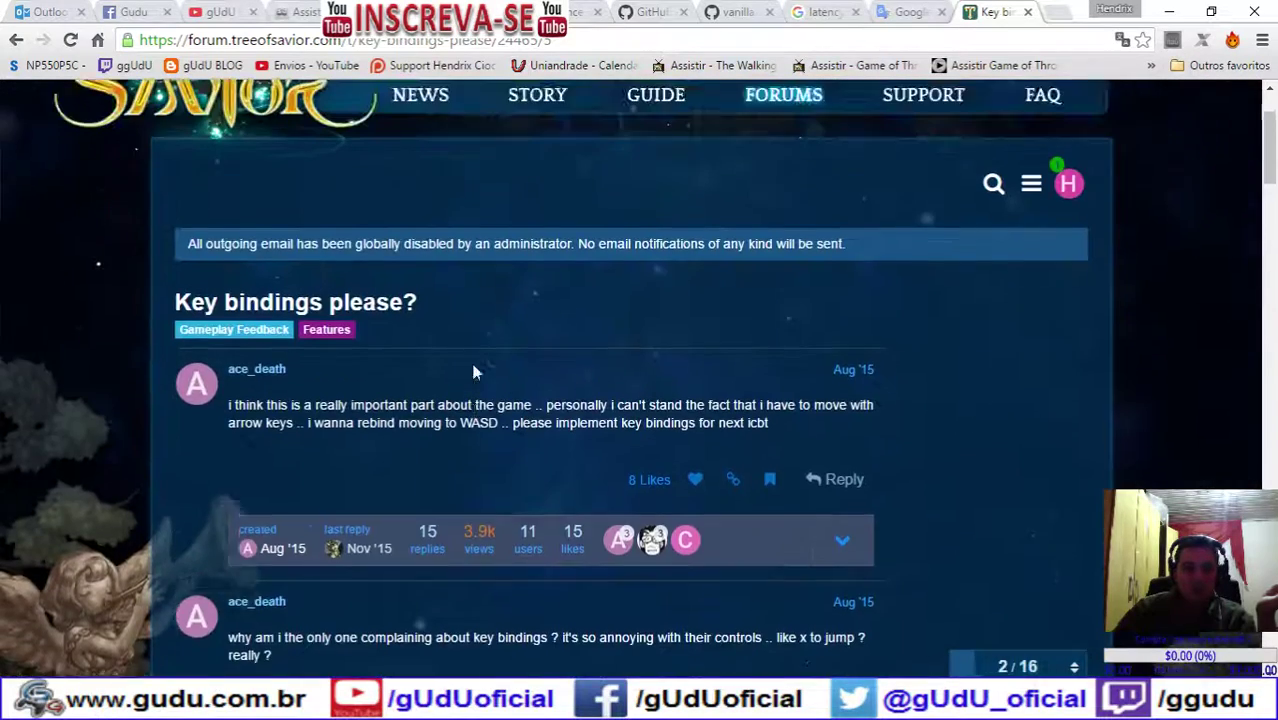
{"action": "key", "text": "alt+Left"}
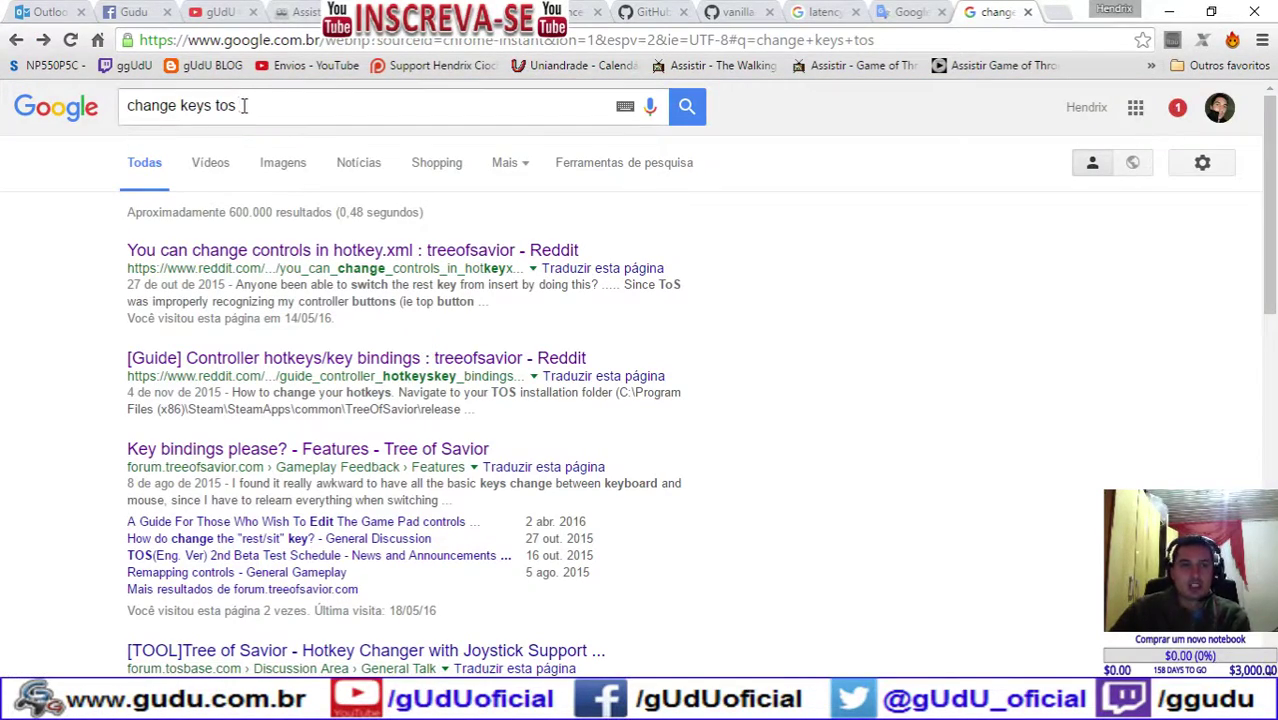
Step: Open the Hotkey Changer with Joystick Support tool thread, read its instructions and replies, and go back to the results
{"action": "scroll", "coordinate": [147, 316], "scroll_direction": "down", "scroll_amount": 4}
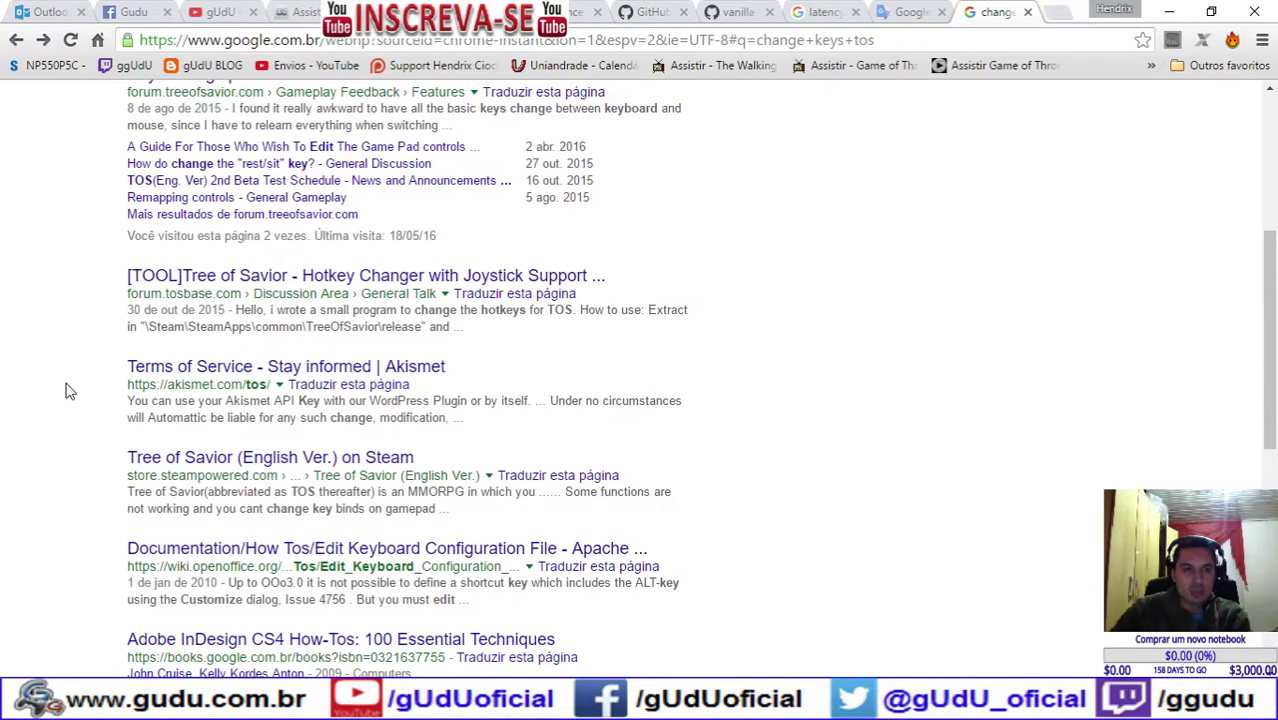
{"action": "left_click", "coordinate": [315, 280]}
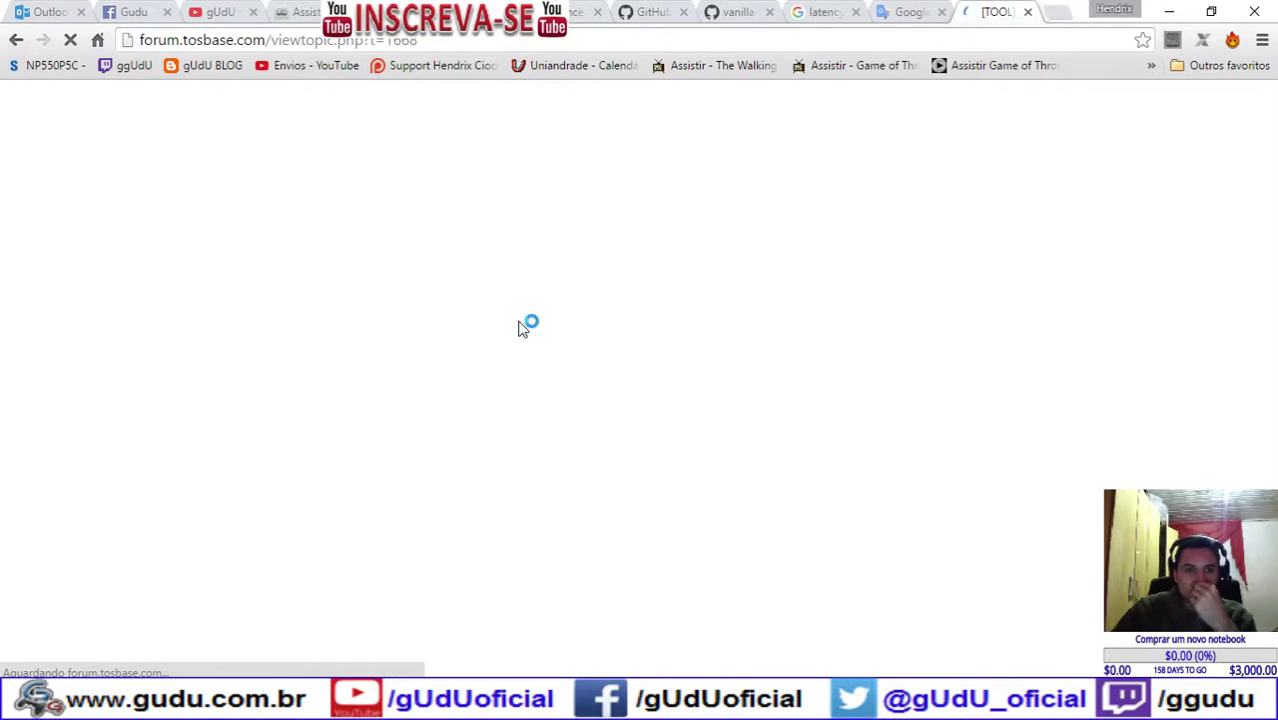
{"action": "scroll", "coordinate": [548, 384], "scroll_direction": "down", "scroll_amount": 3}
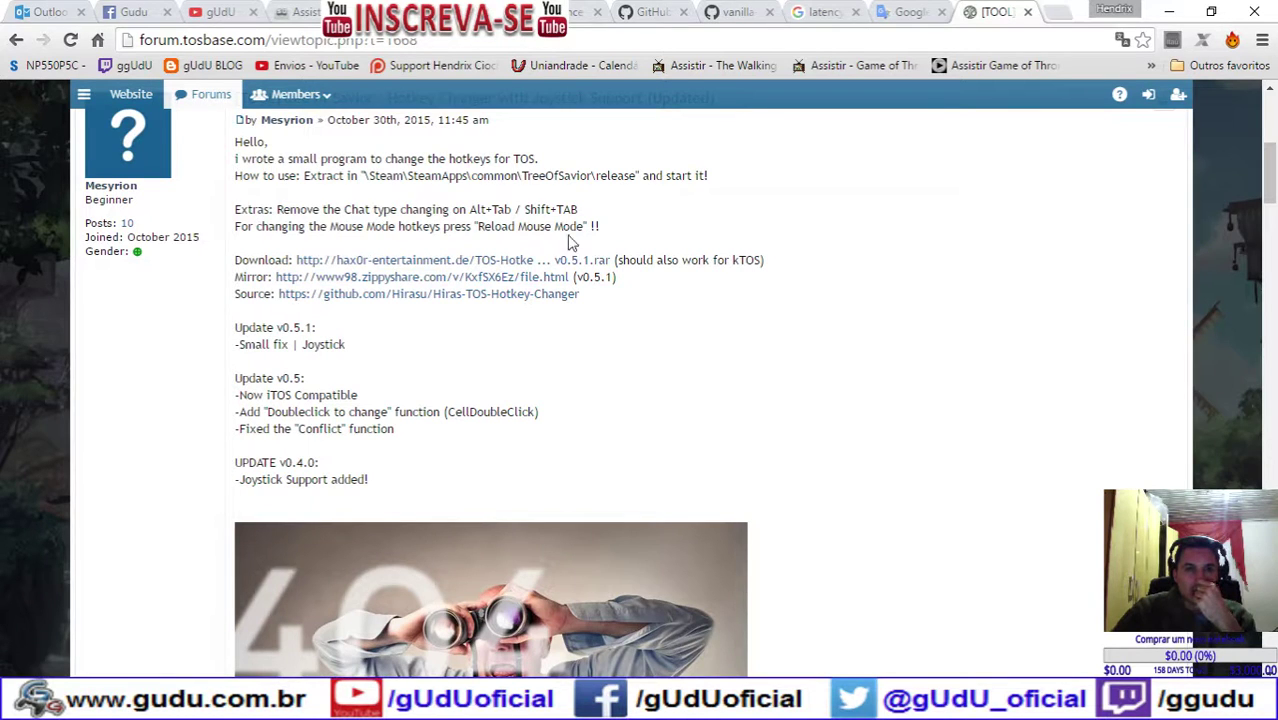
{"action": "scroll", "coordinate": [263, 313], "scroll_direction": "down", "scroll_amount": 8}
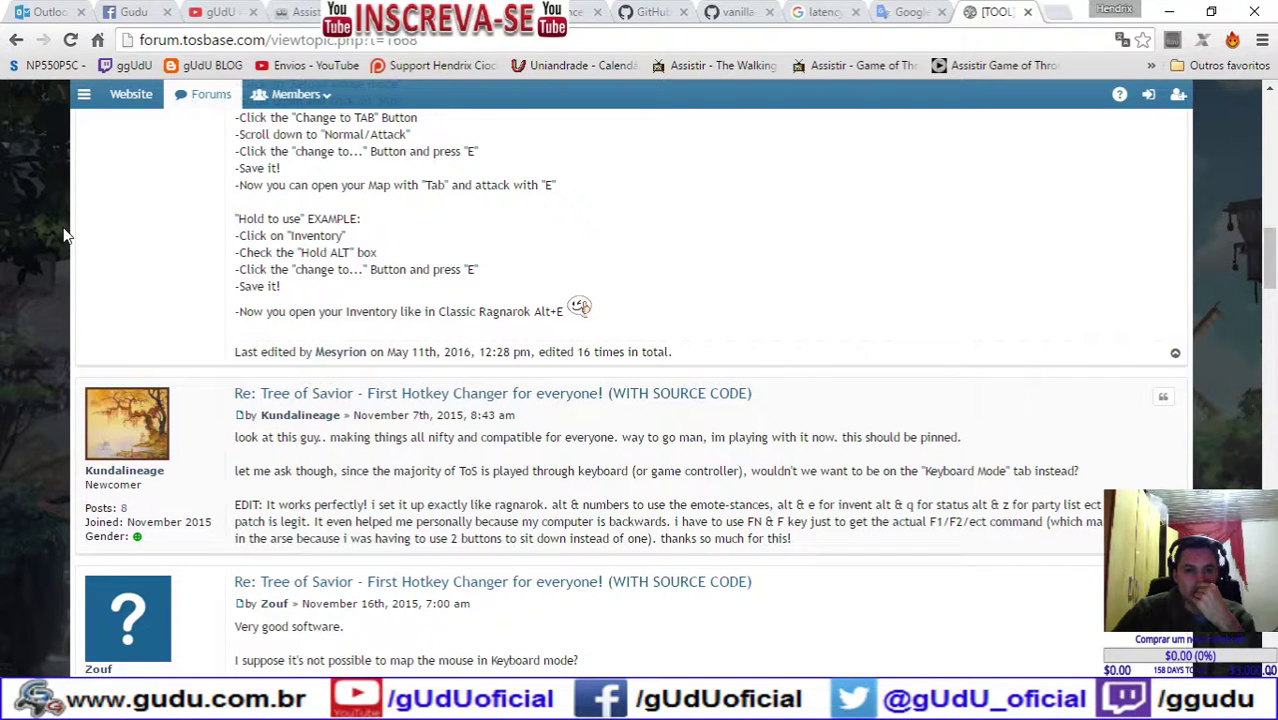
{"action": "scroll", "coordinate": [63, 235], "scroll_direction": "down", "scroll_amount": 8}
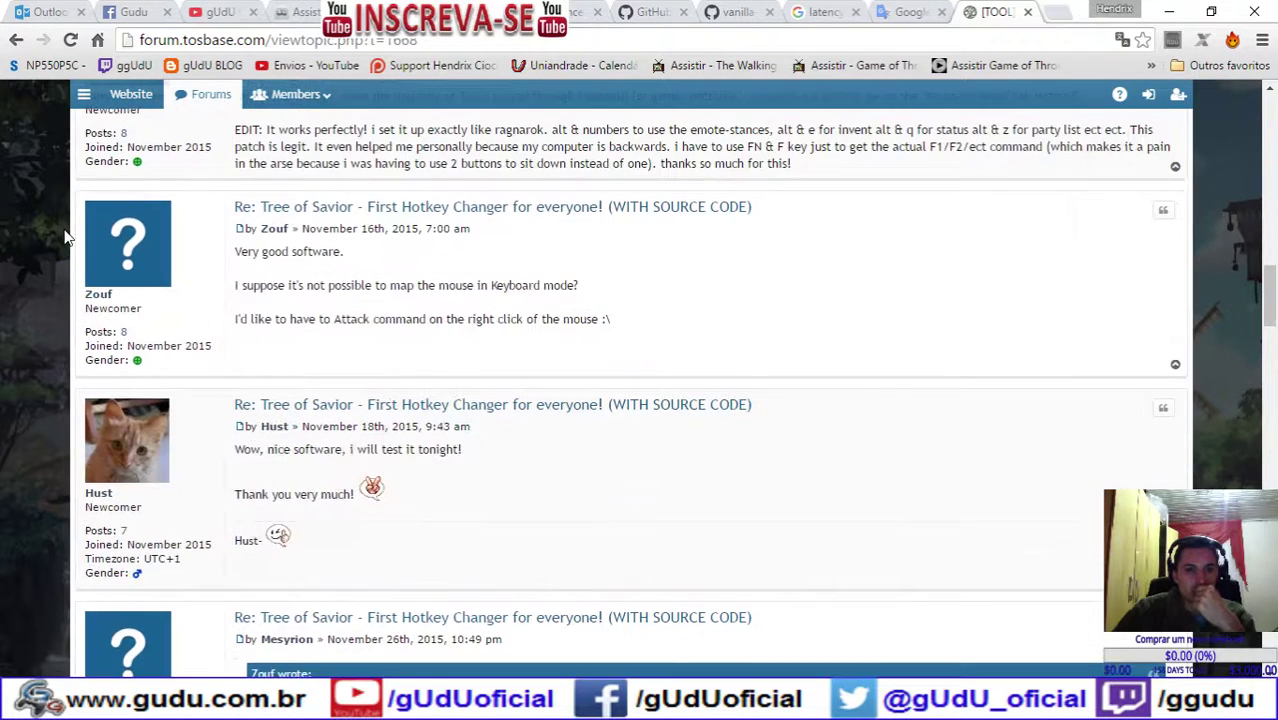
{"action": "scroll", "coordinate": [63, 235], "scroll_direction": "down", "scroll_amount": 4}
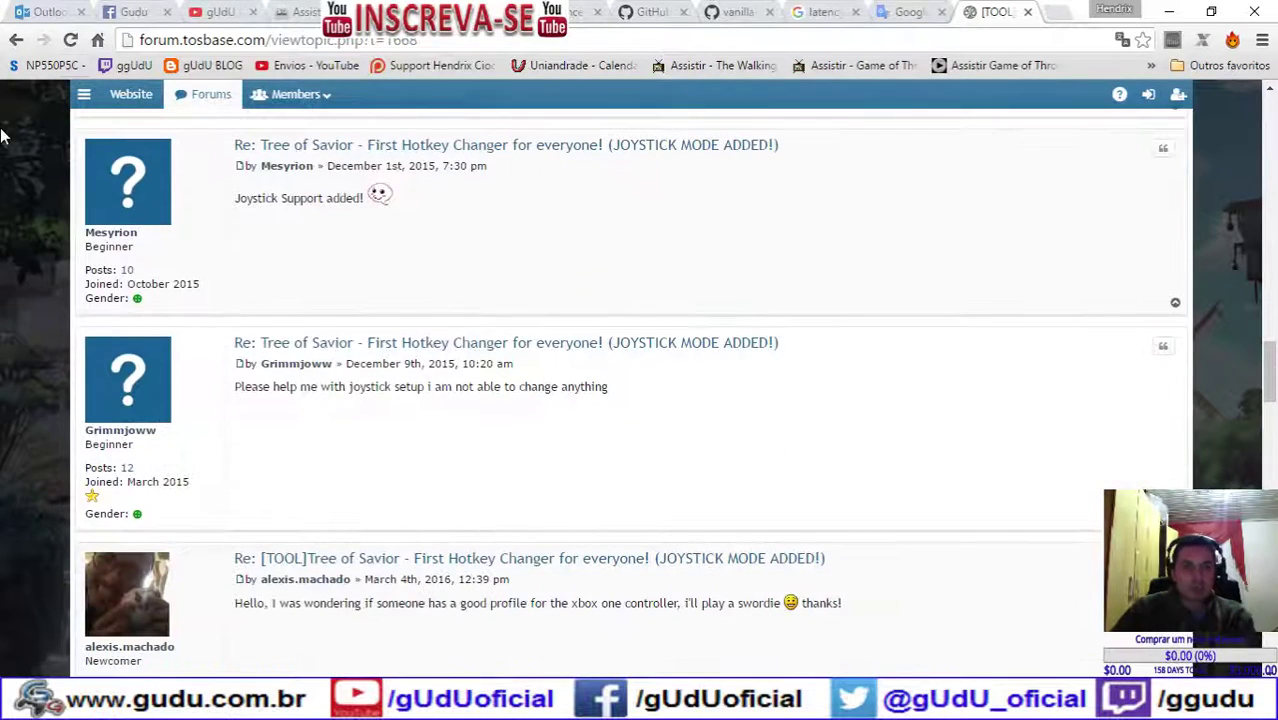
{"action": "left_click", "coordinate": [17, 40]}
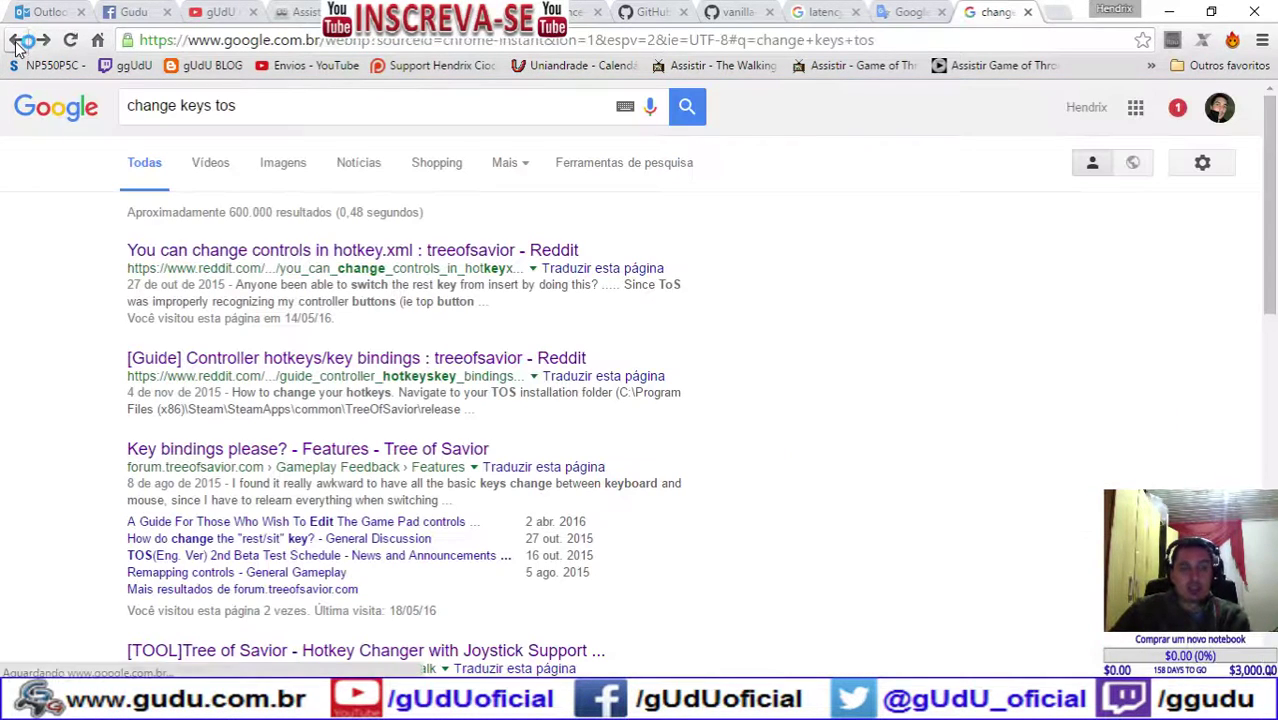
Step: Look through the video results for "change keys tos" for a Tree of Savior key-change tutorial
{"action": "left_click", "coordinate": [212, 164]}
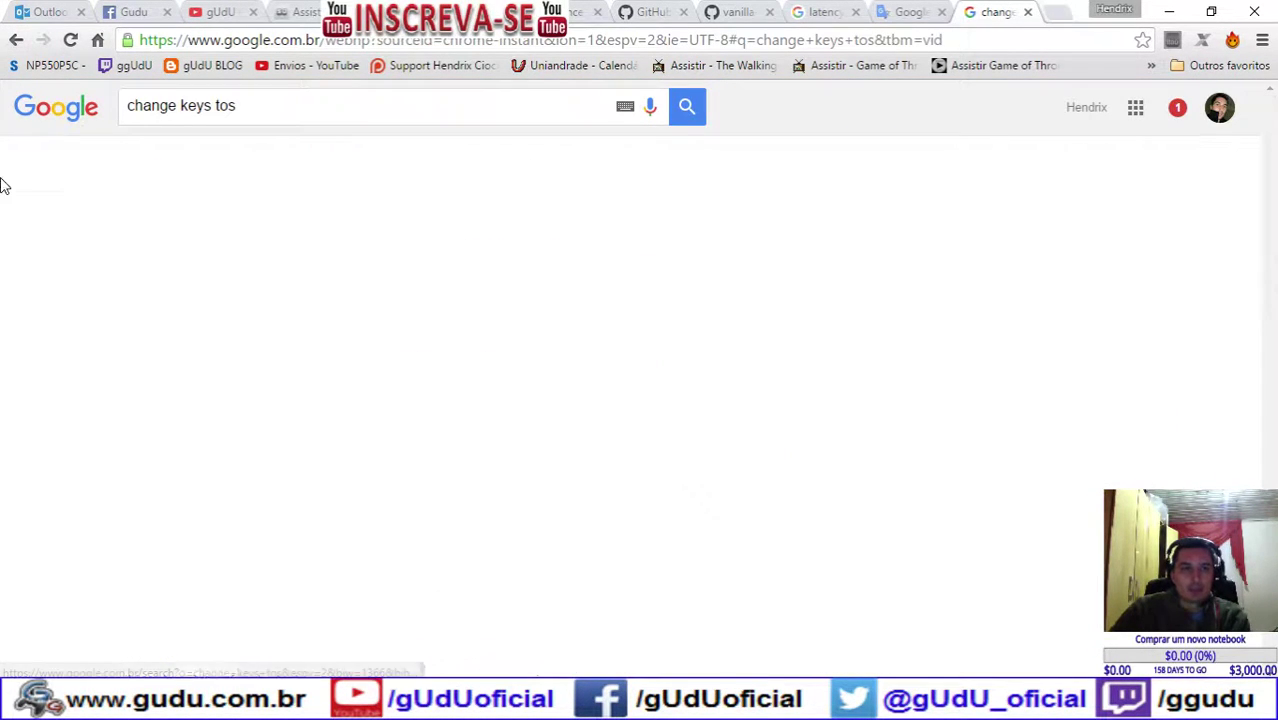
{"action": "scroll", "coordinate": [30, 256], "scroll_direction": "down", "scroll_amount": 1}
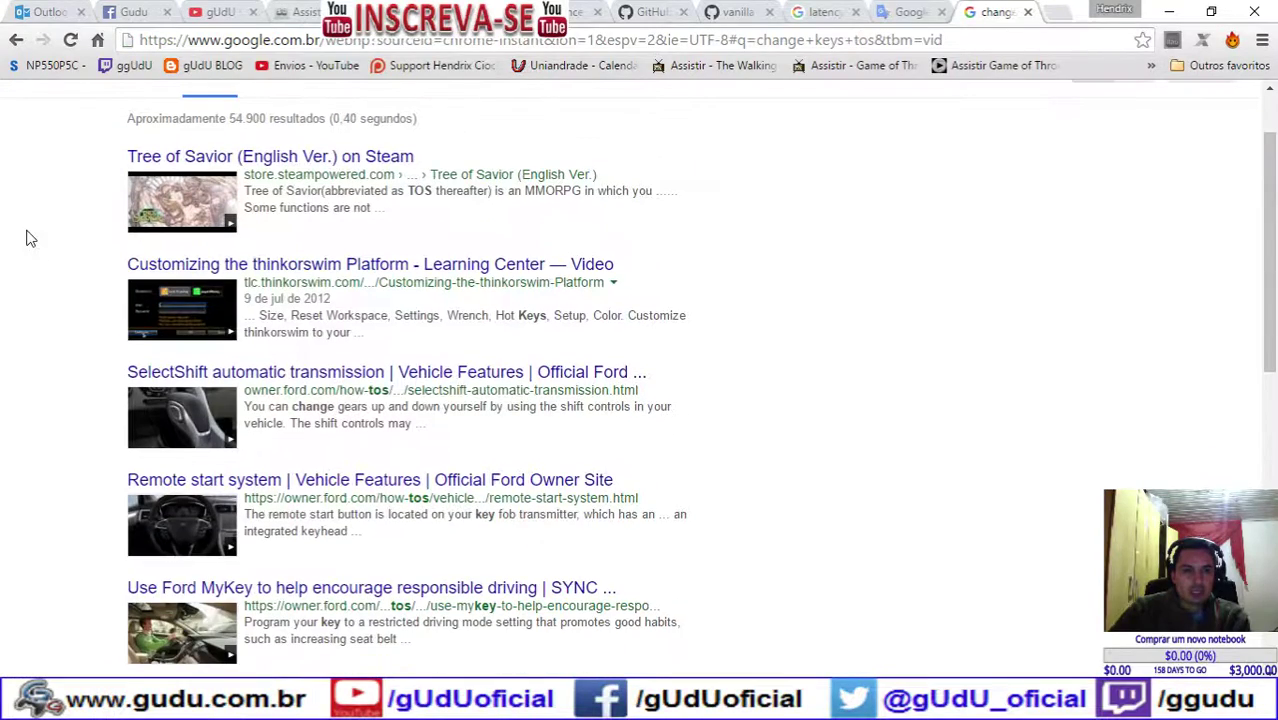
{"action": "scroll", "coordinate": [30, 238], "scroll_direction": "down", "scroll_amount": 3}
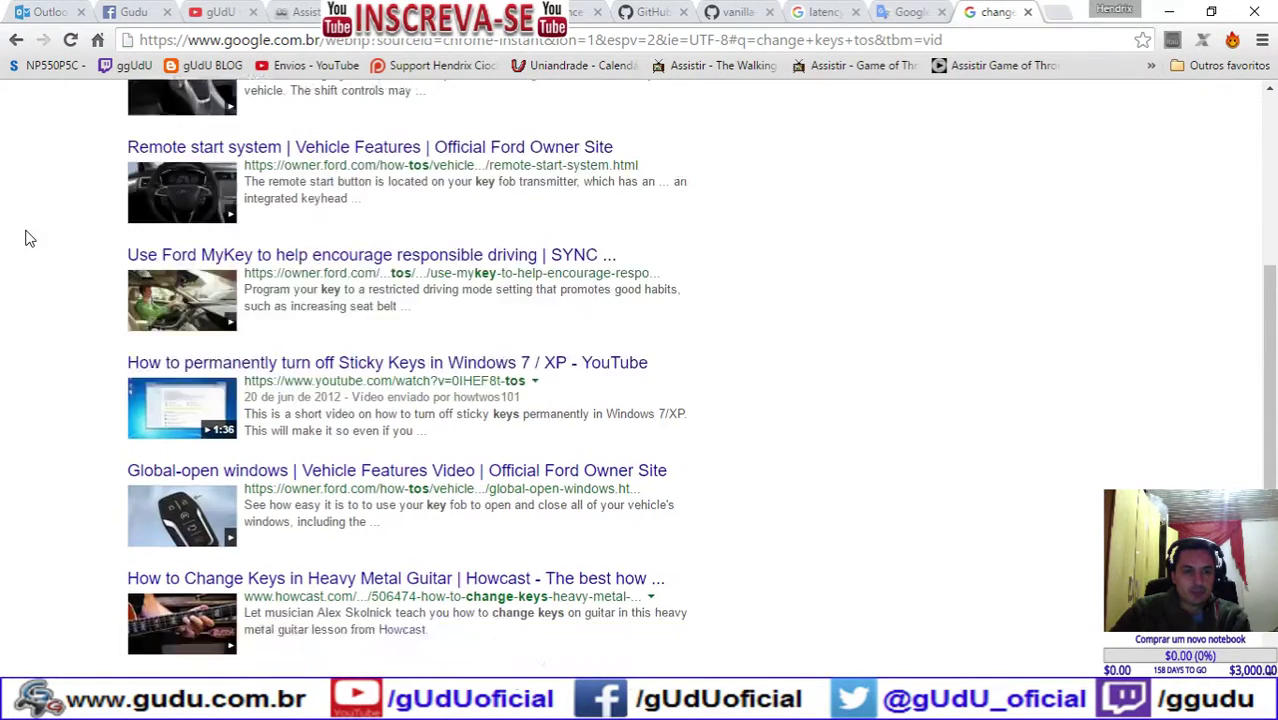
{"action": "scroll", "coordinate": [30, 238], "scroll_direction": "down", "scroll_amount": 3}
{"action": "scroll", "coordinate": [30, 238], "scroll_direction": "up", "scroll_amount": 8}
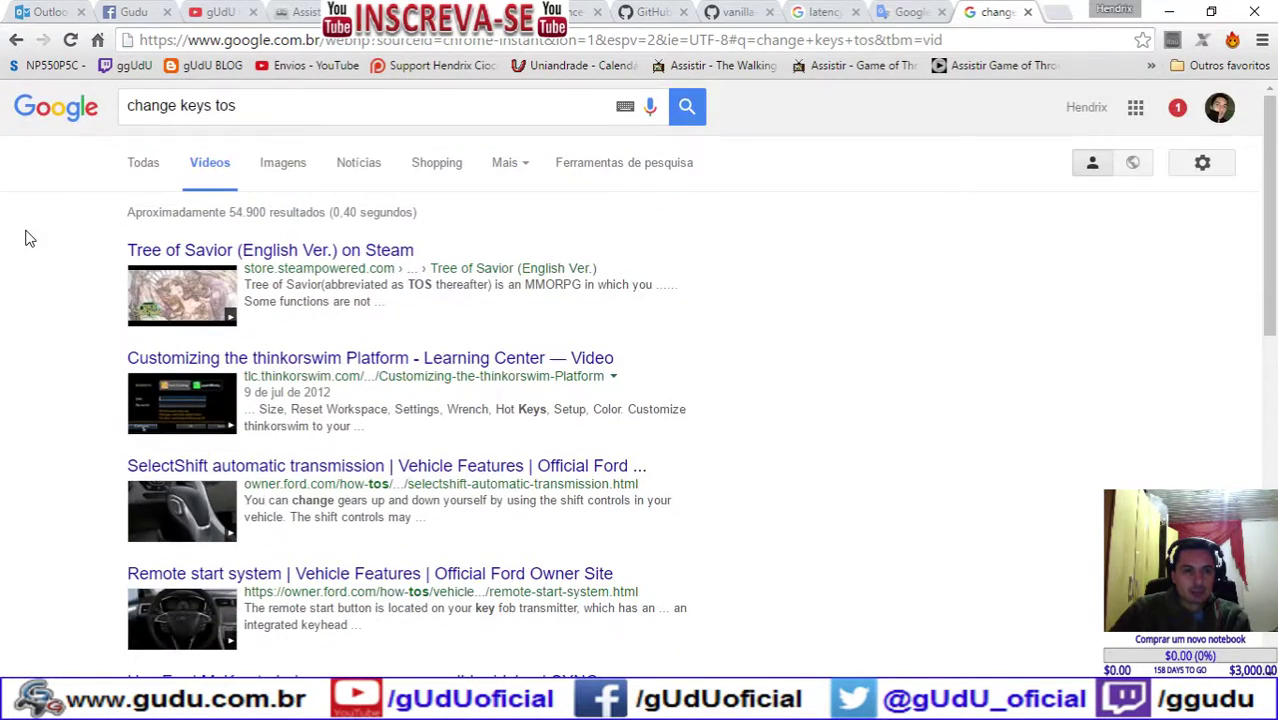
Step: Change "keys" to "key" in the video search query
{"action": "left_click", "coordinate": [213, 107]}
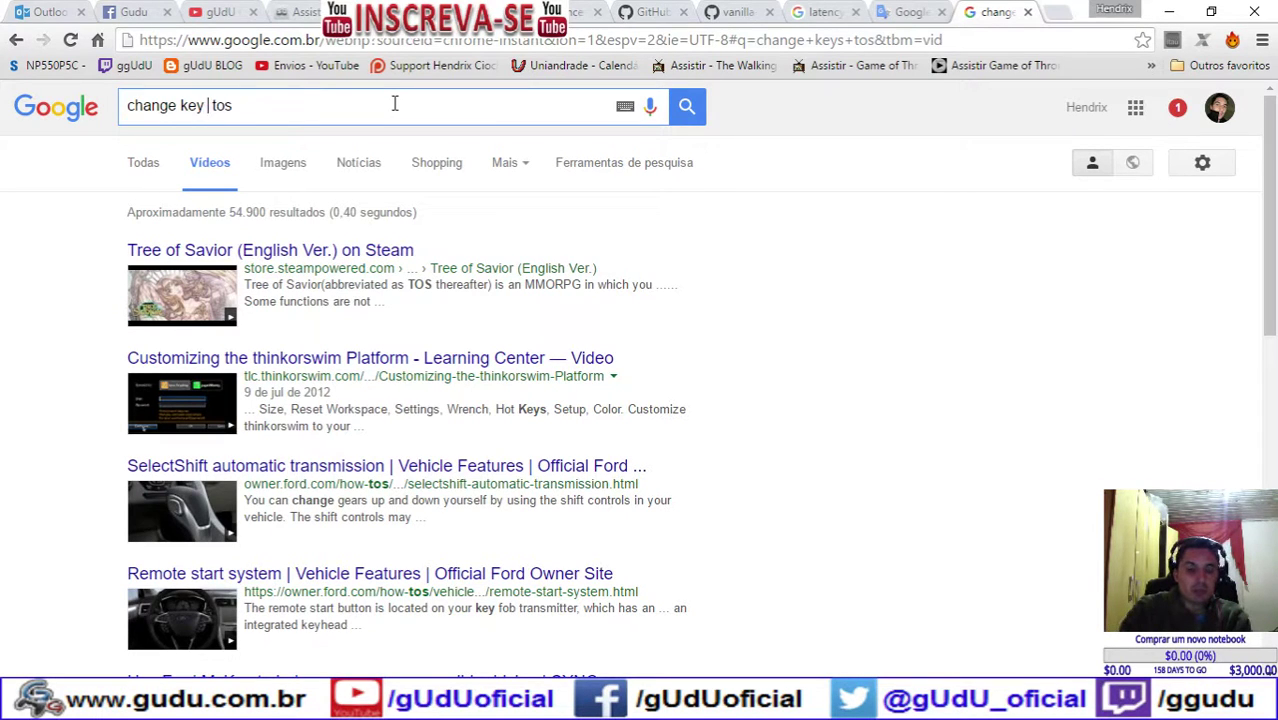
Step: Search Google videos for "change key bind tos", open the Tree of Savior kOBT New Key Binding UI video and mute it
{"action": "type", "text": "bind"}
{"action": "key", "text": "Return"}
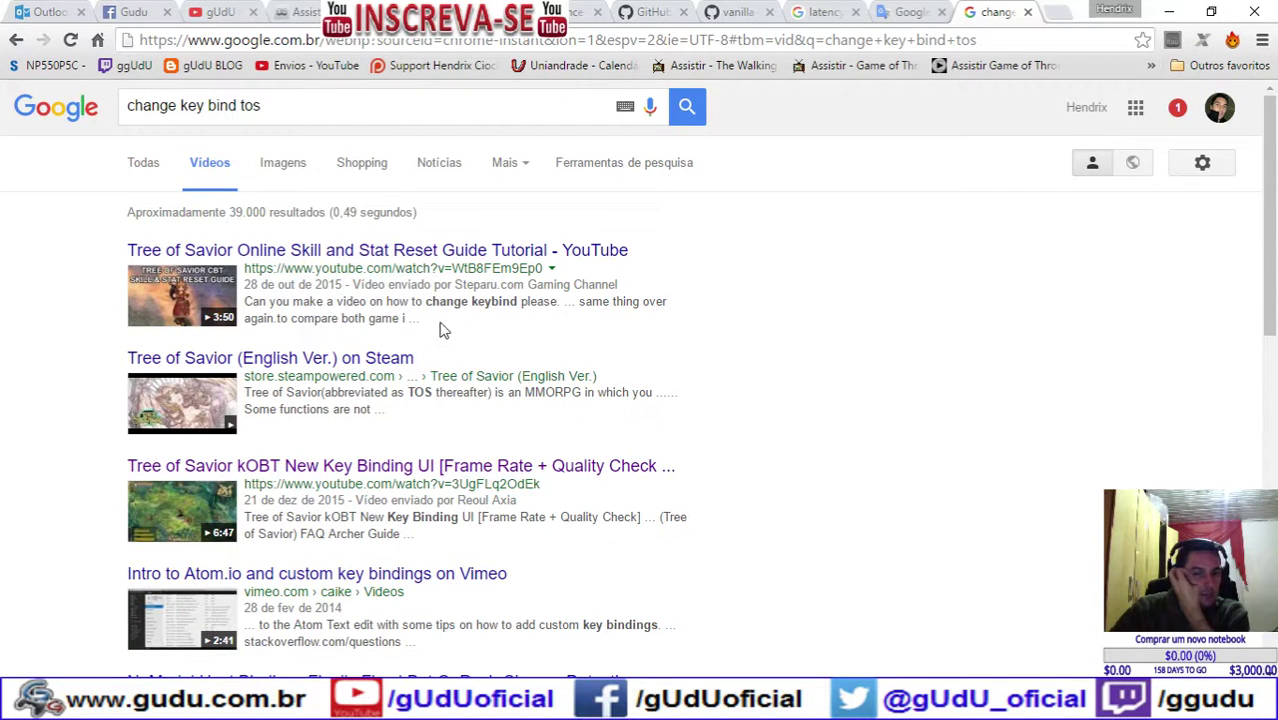
{"action": "left_click", "coordinate": [444, 474]}
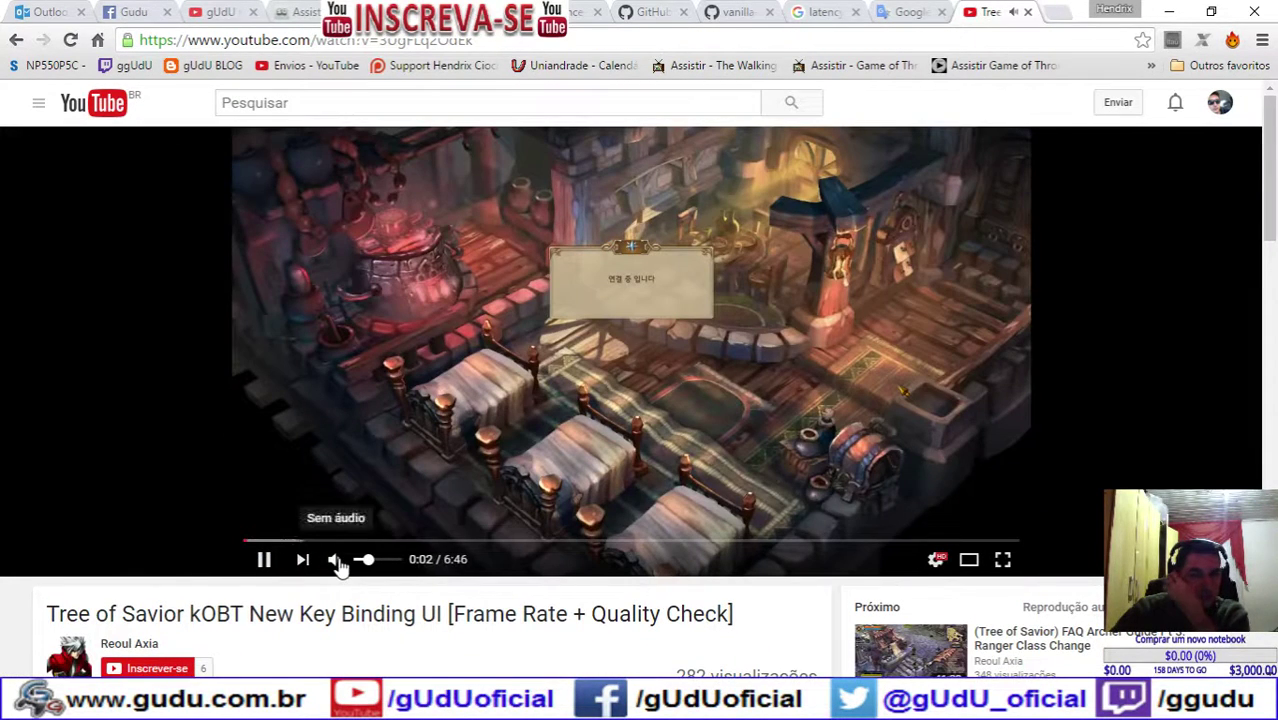
{"action": "left_click", "coordinate": [338, 563]}
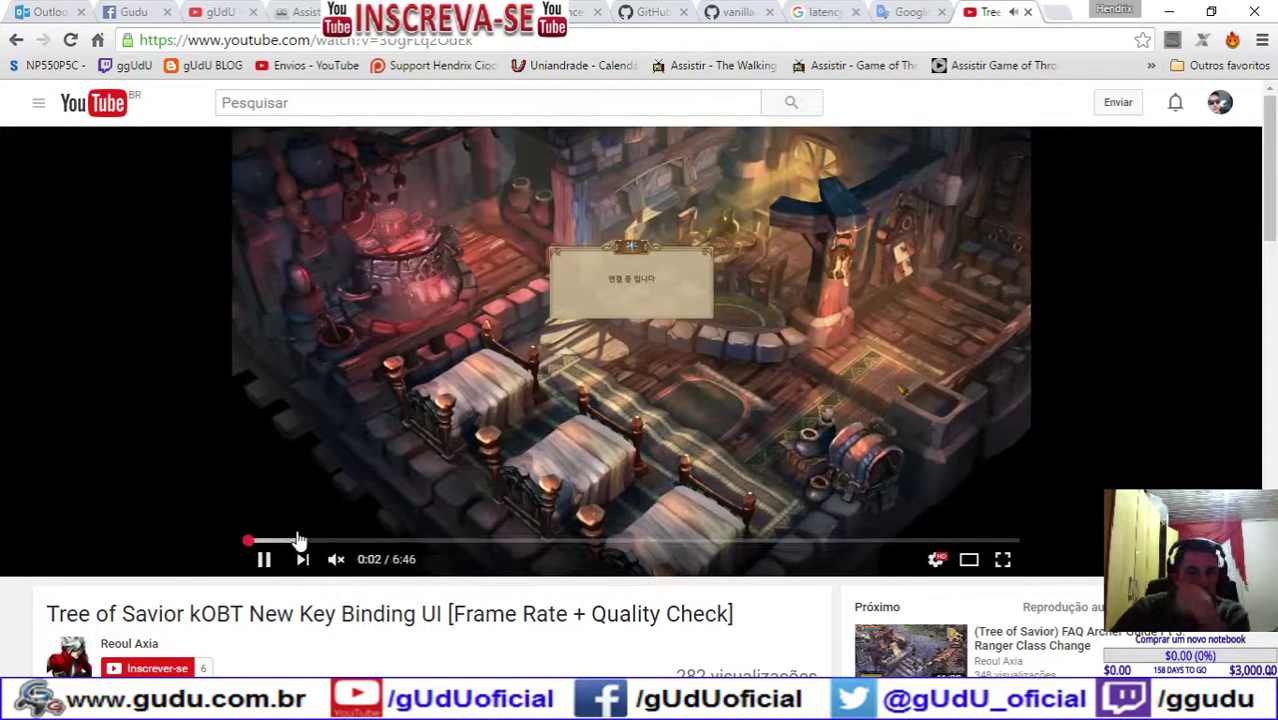
Step: Skim through the video to the key settings window at about 1:34
{"action": "left_click", "coordinate": [342, 541]}
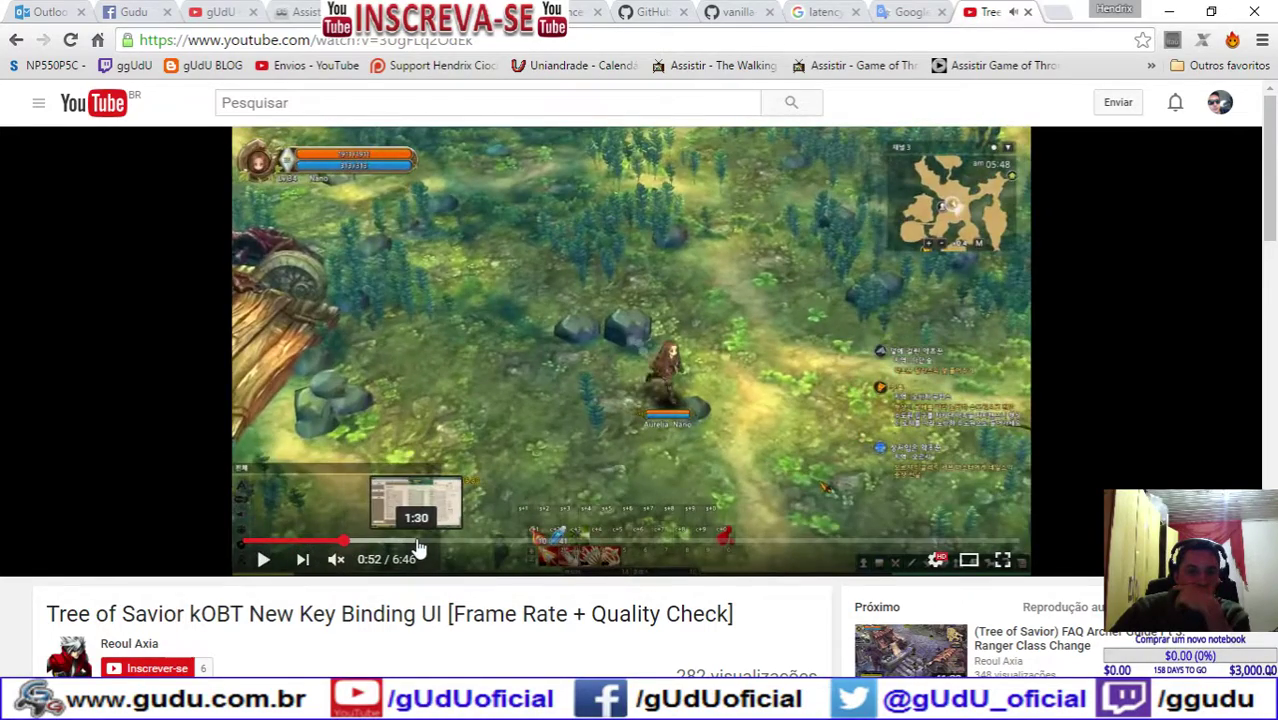
{"action": "left_click", "coordinate": [363, 542]}
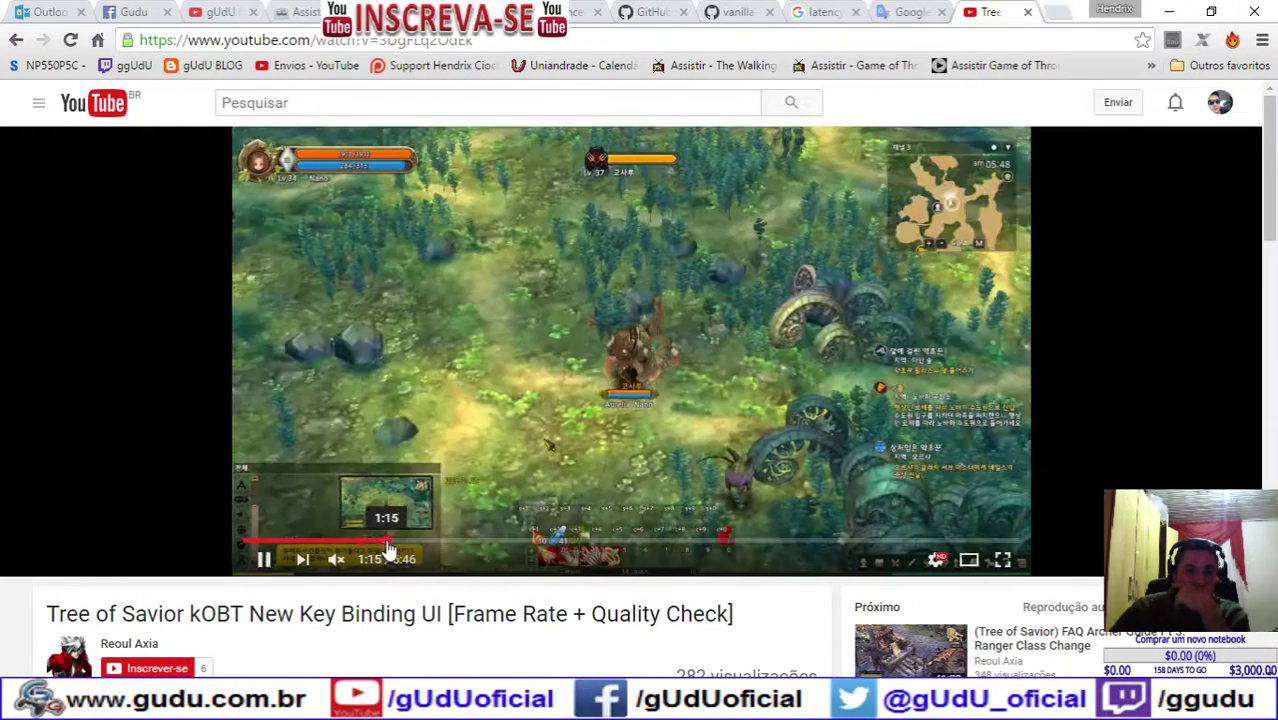
{"action": "left_click", "coordinate": [420, 542]}
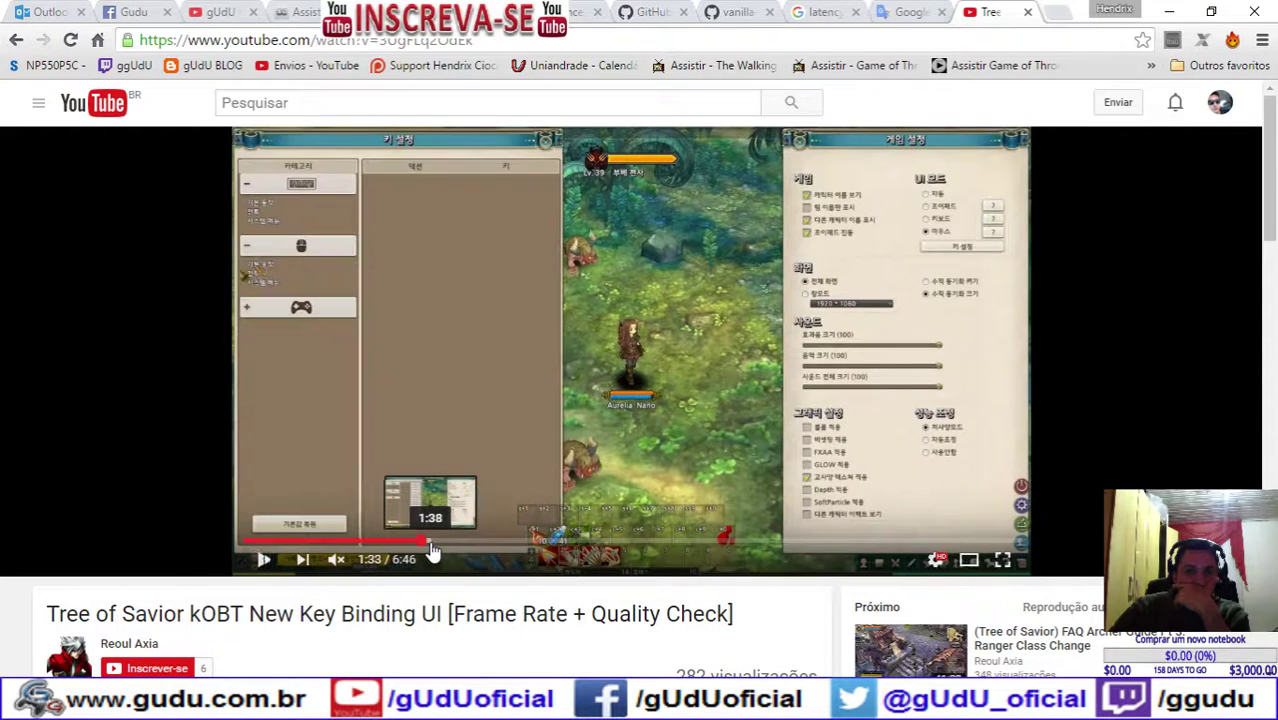
{"action": "left_click", "coordinate": [461, 542]}
{"action": "left_click", "coordinate": [441, 542]}
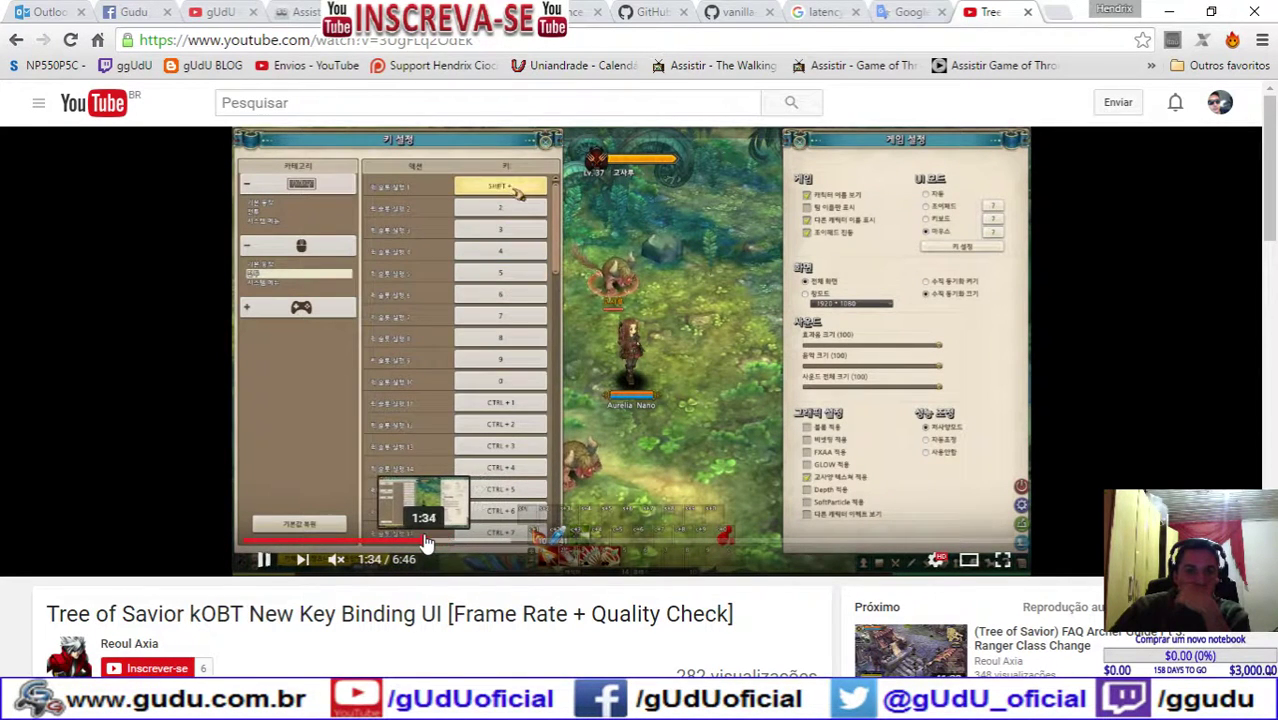
{"action": "left_click", "coordinate": [426, 542]}
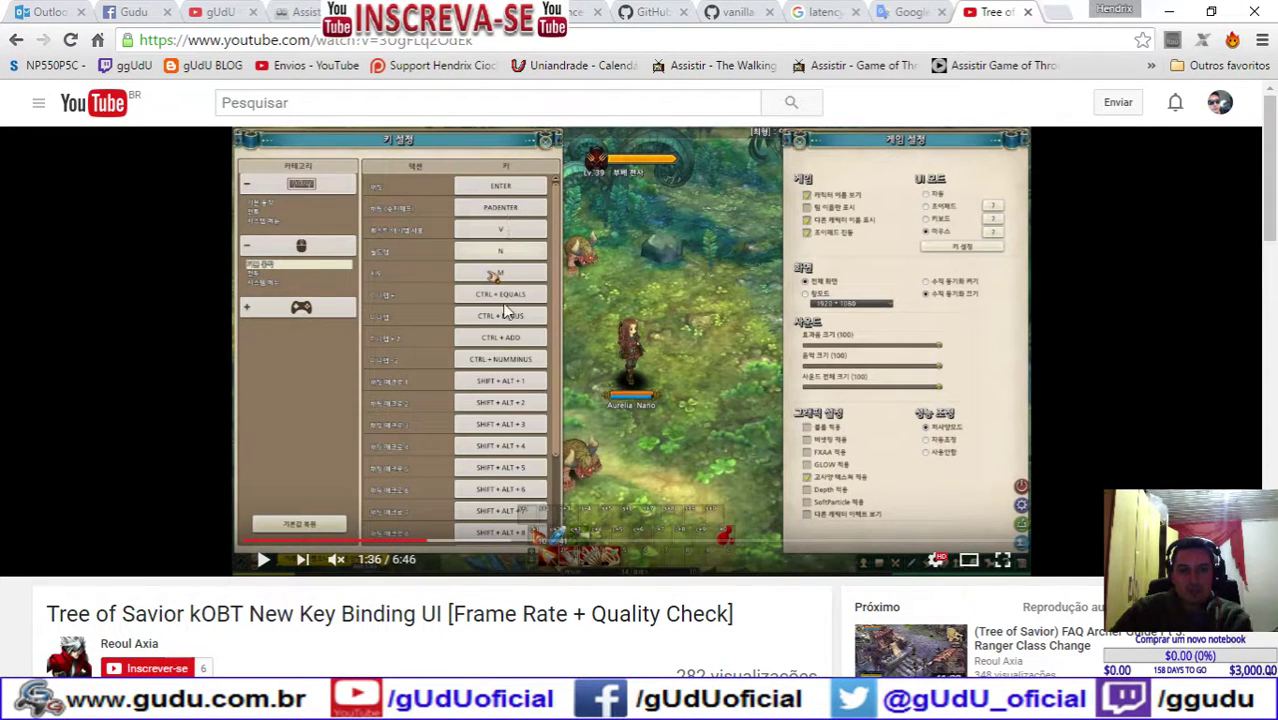
Step: Read the video's full description and its comments, expanding the second comment with the XML configuration
{"action": "scroll", "coordinate": [512, 404], "scroll_direction": "down", "scroll_amount": 3}
{"action": "scroll", "coordinate": [517, 305], "scroll_direction": "up", "scroll_amount": 3}
{"action": "scroll", "coordinate": [468, 392], "scroll_direction": "down", "scroll_amount": 4}
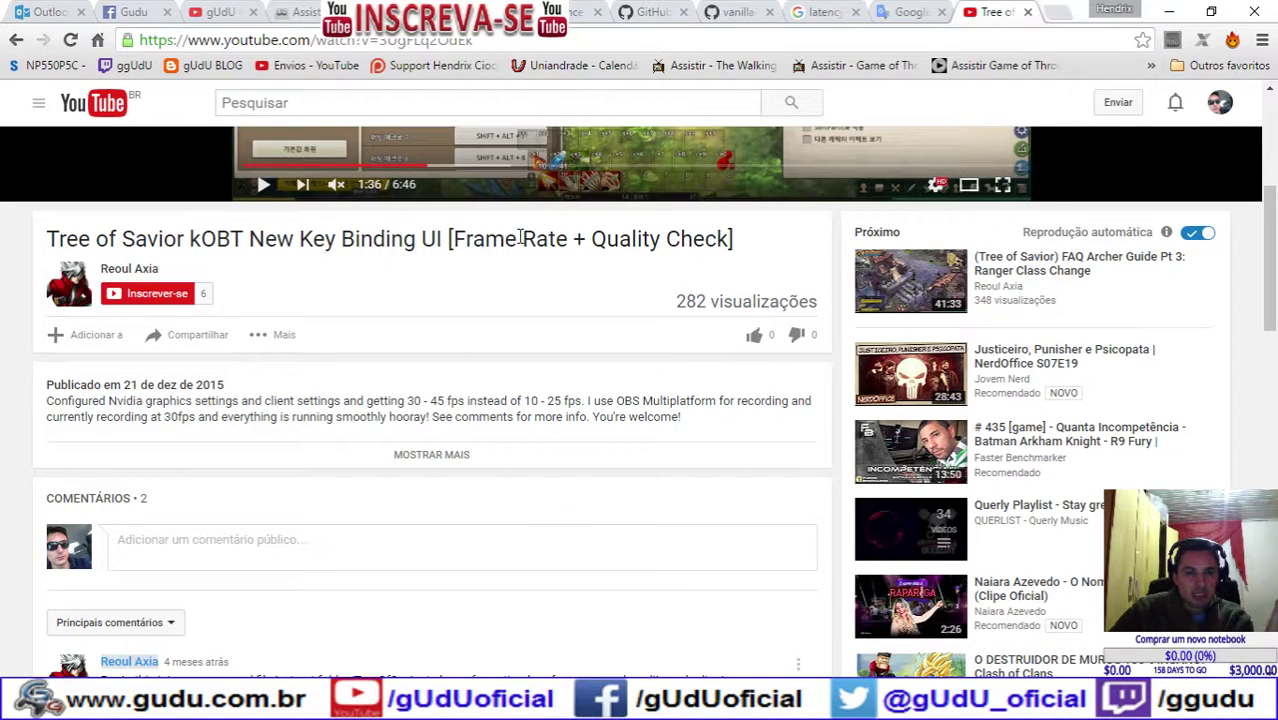
{"action": "left_click", "coordinate": [425, 455]}
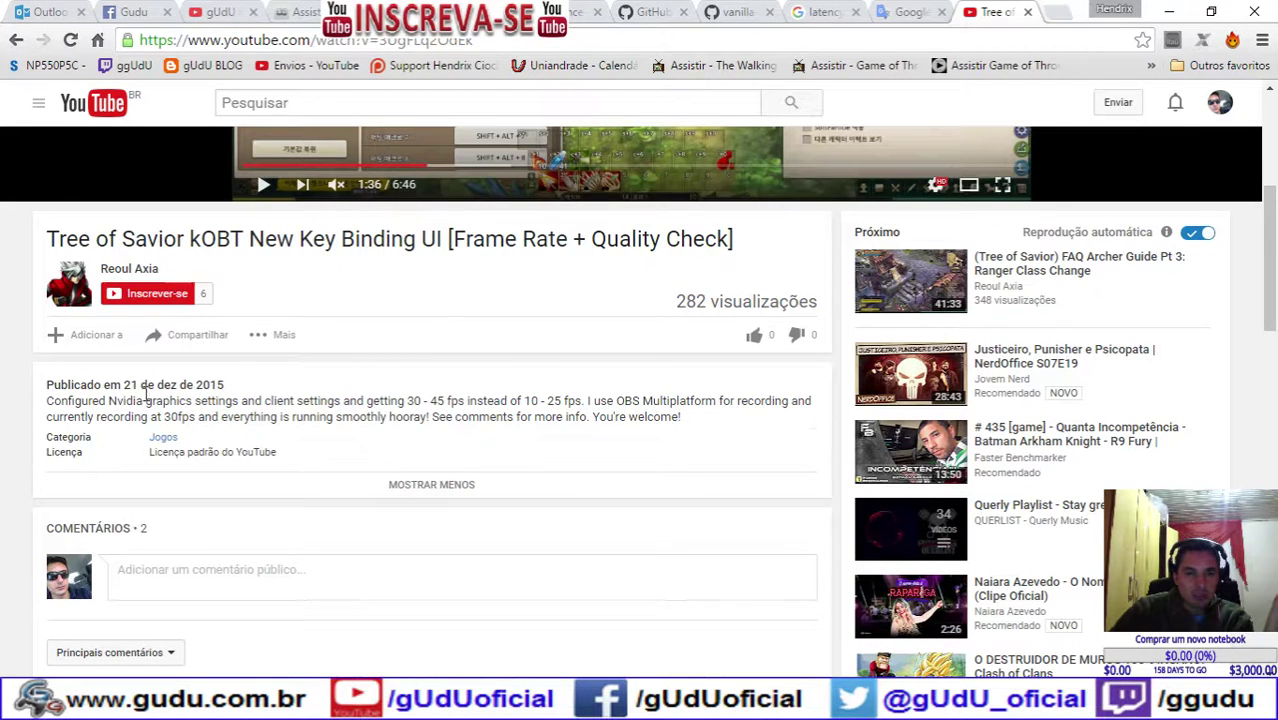
{"action": "scroll", "coordinate": [549, 405], "scroll_direction": "down", "scroll_amount": 2}
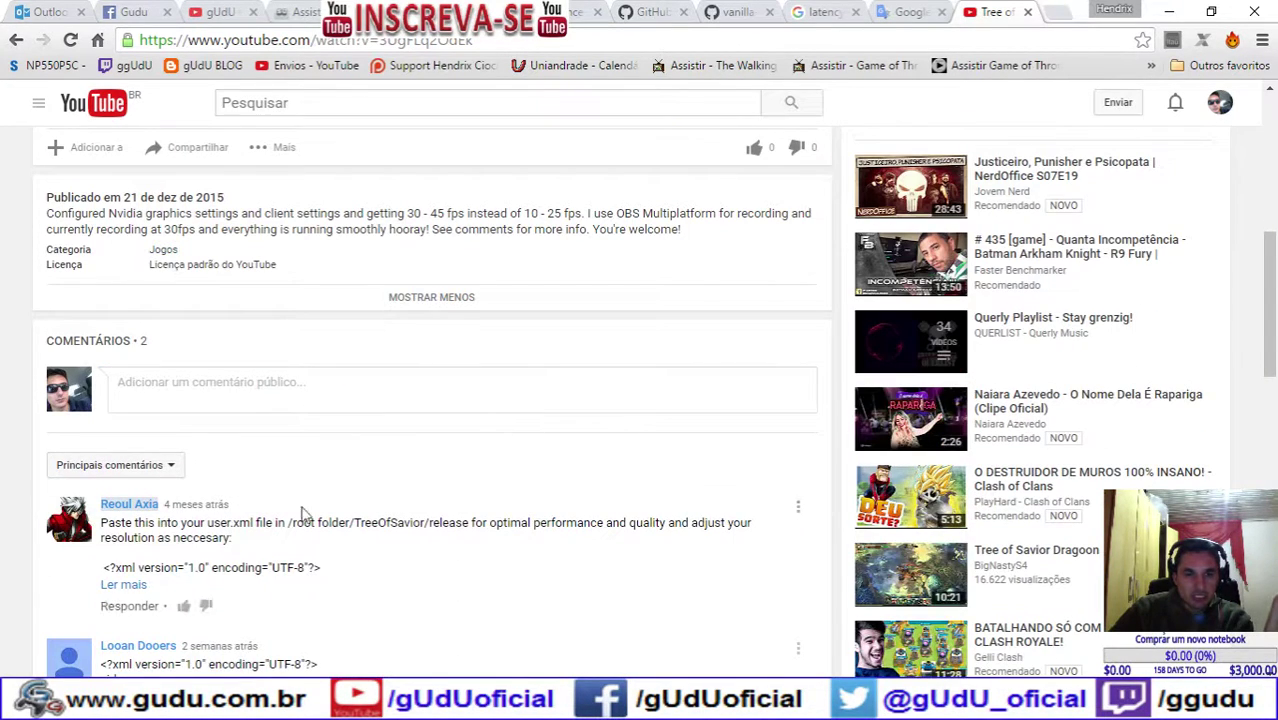
{"action": "scroll", "coordinate": [406, 530], "scroll_direction": "down", "scroll_amount": 3}
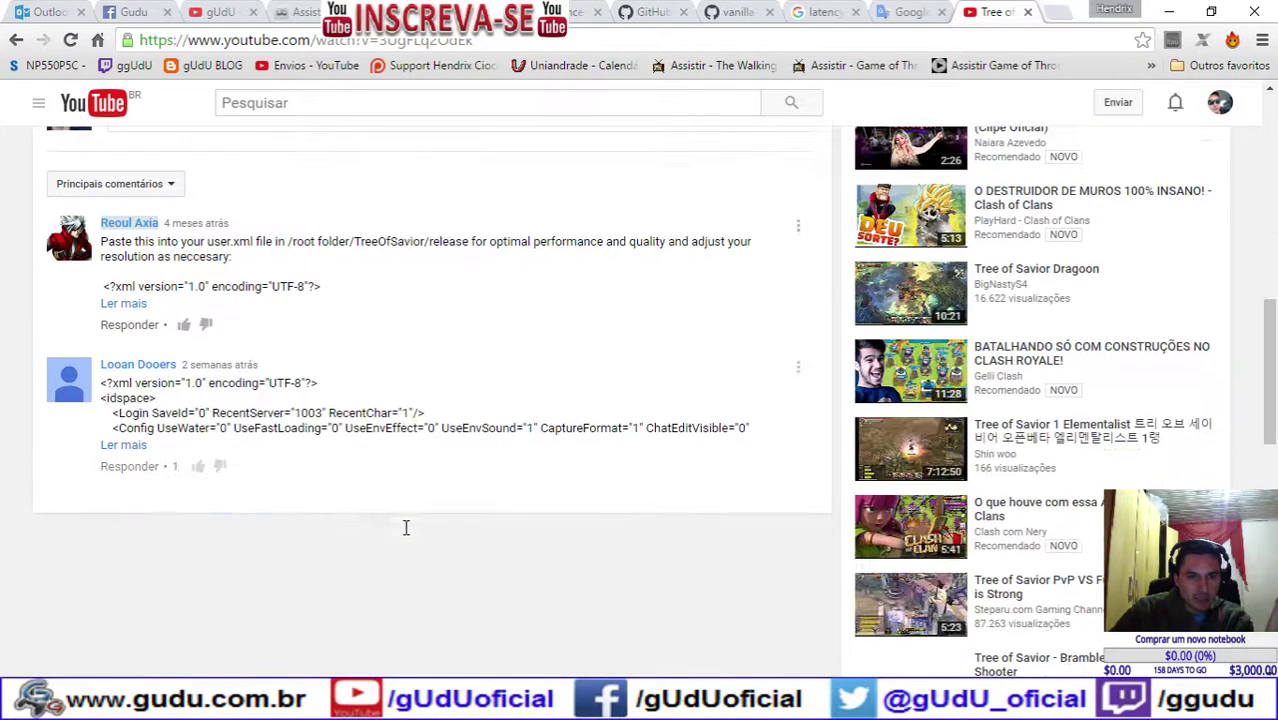
{"action": "left_click", "coordinate": [124, 446]}
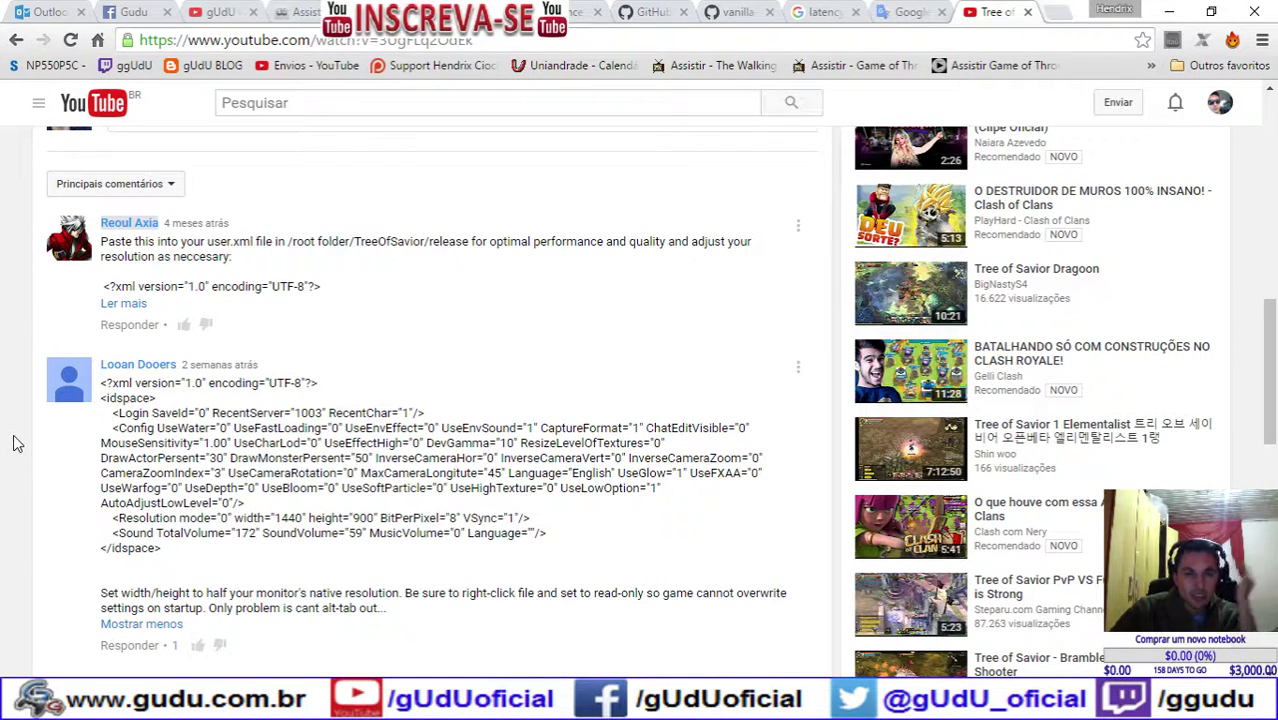
{"action": "scroll", "coordinate": [14, 443], "scroll_direction": "down", "scroll_amount": 2}
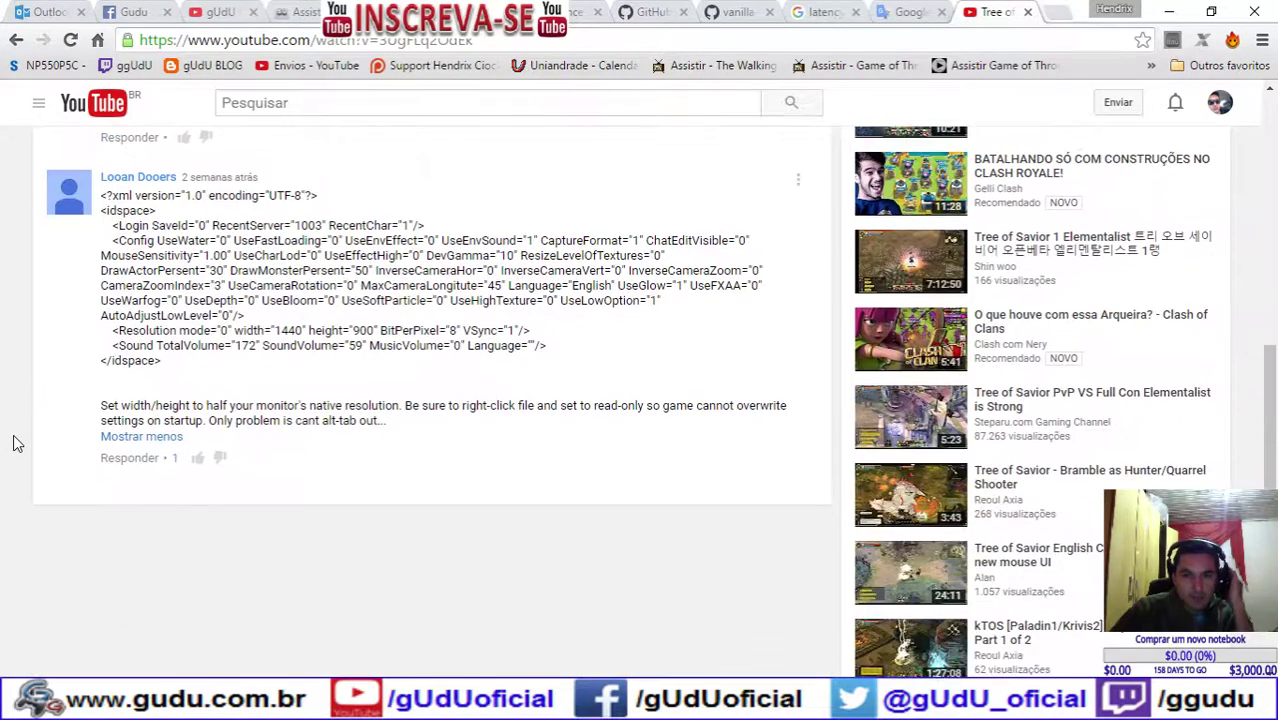
{"action": "key", "text": "Home"}
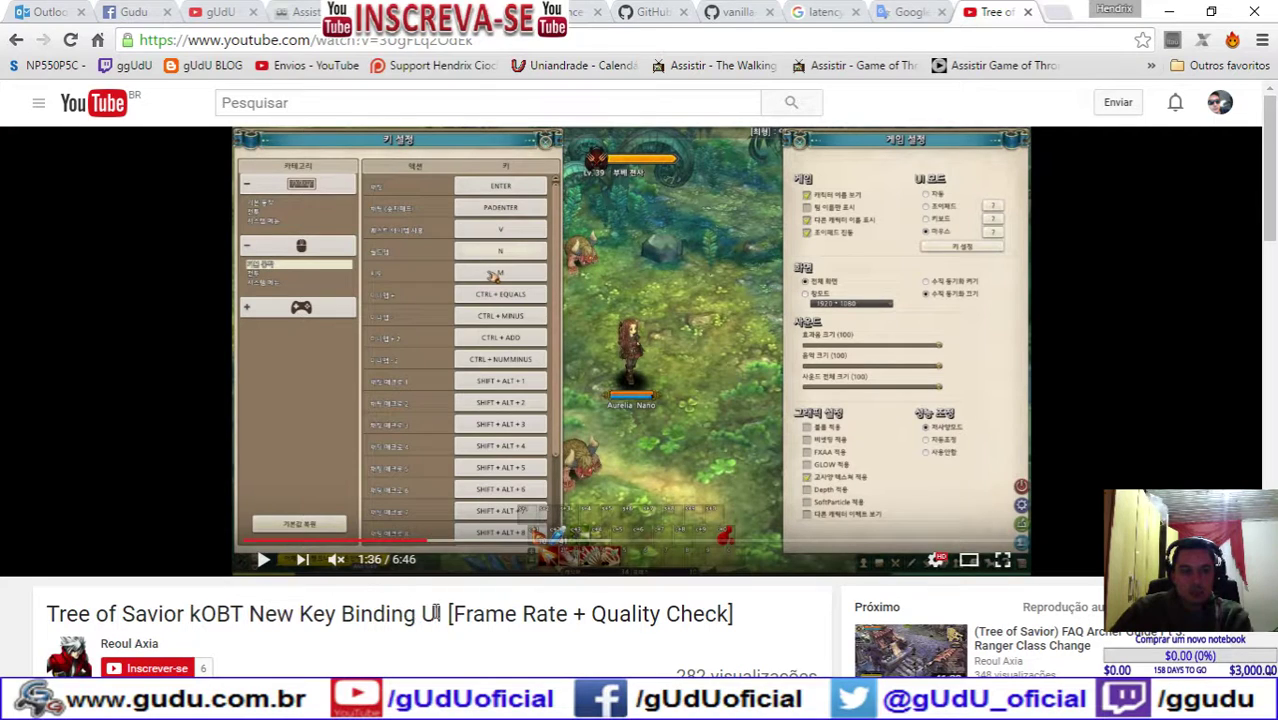
Step: Copy "New Key Binding UI" from the video title and search YouTube for it, refining the query to "New Key Binding UI tos"
{"action": "left_click_drag", "start_coordinate": [440, 614], "coordinate": [245, 614]}
{"action": "key", "text": "ctrl+c"}
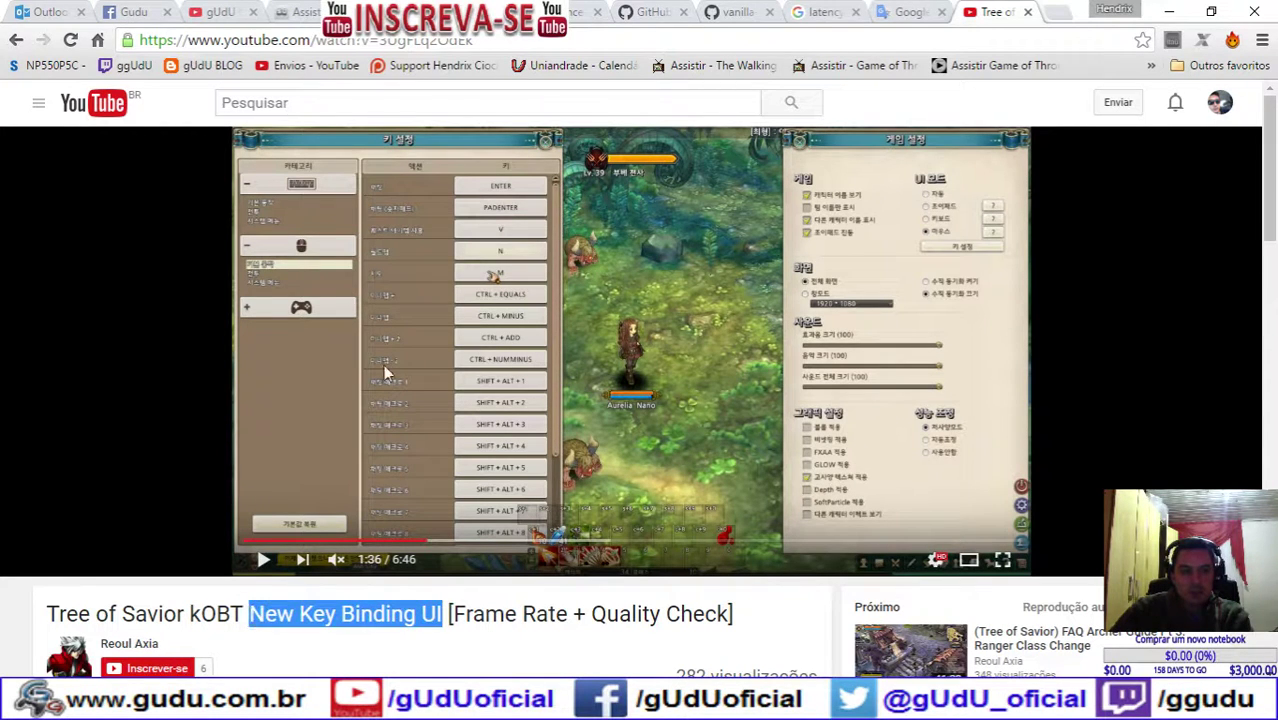
{"action": "left_click", "coordinate": [356, 101]}
{"action": "key", "text": "ctrl+v"}
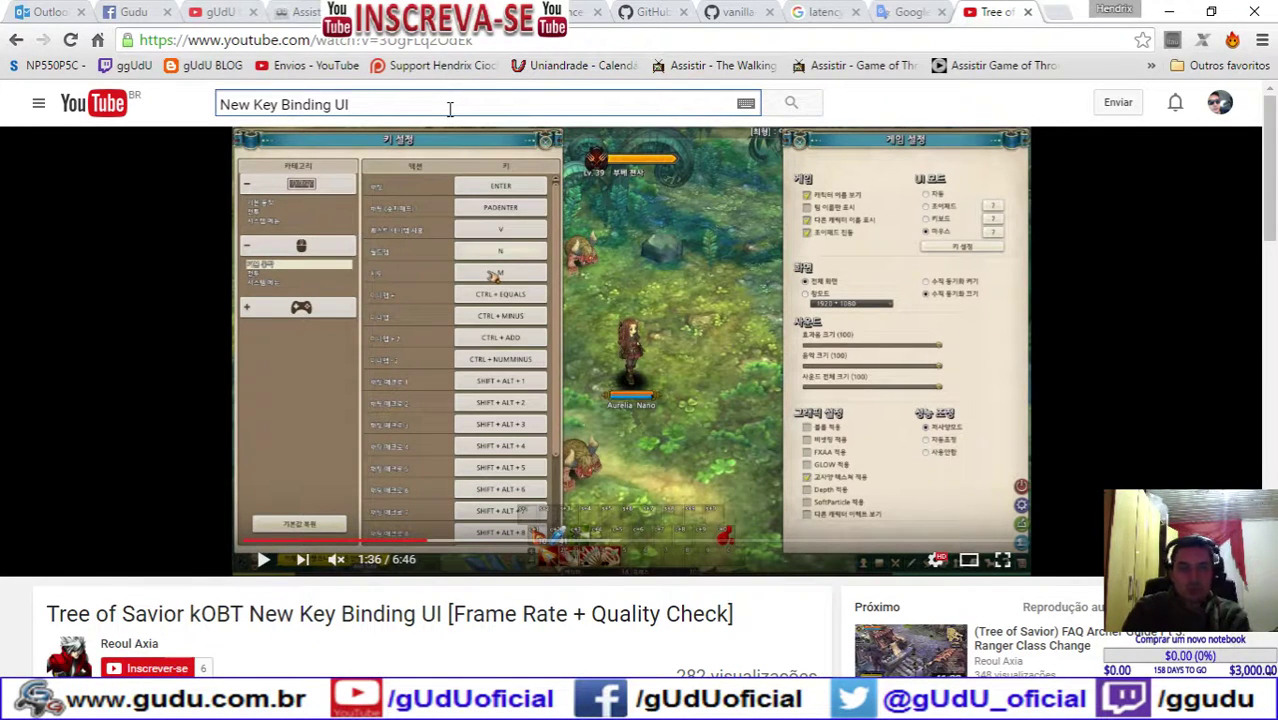
{"action": "key", "text": "Return"}
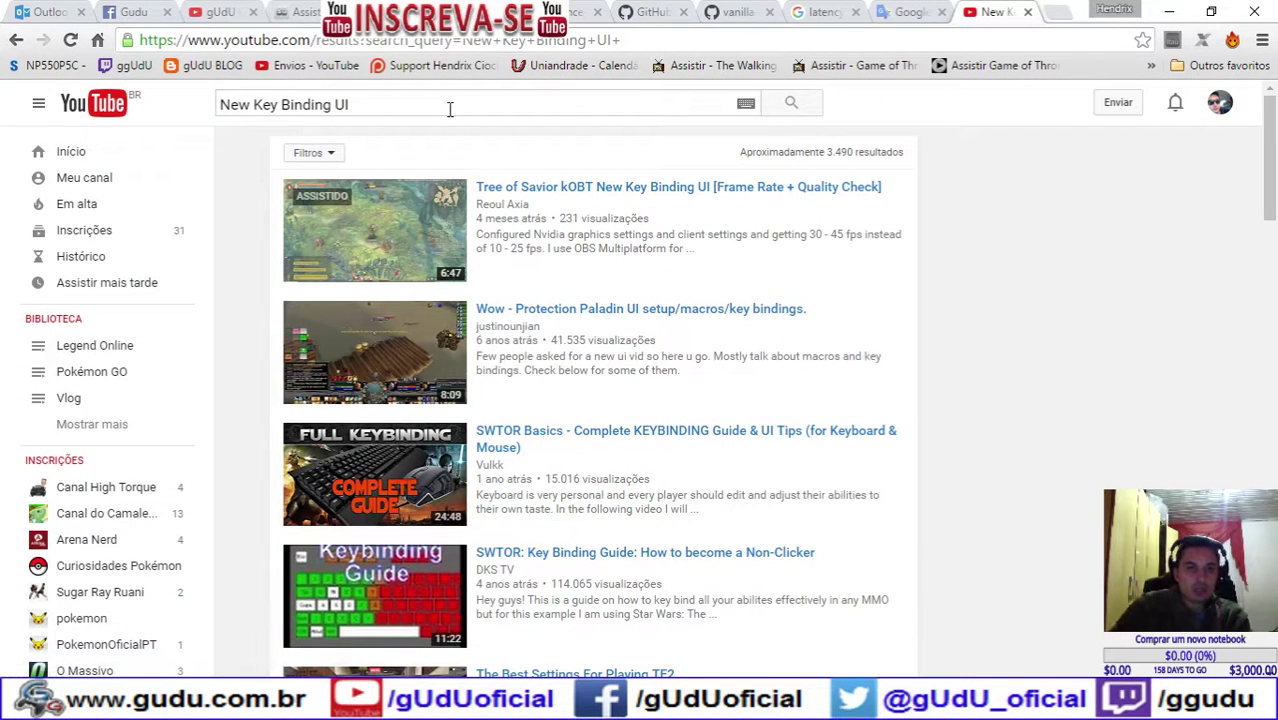
{"action": "left_click", "coordinate": [450, 109]}
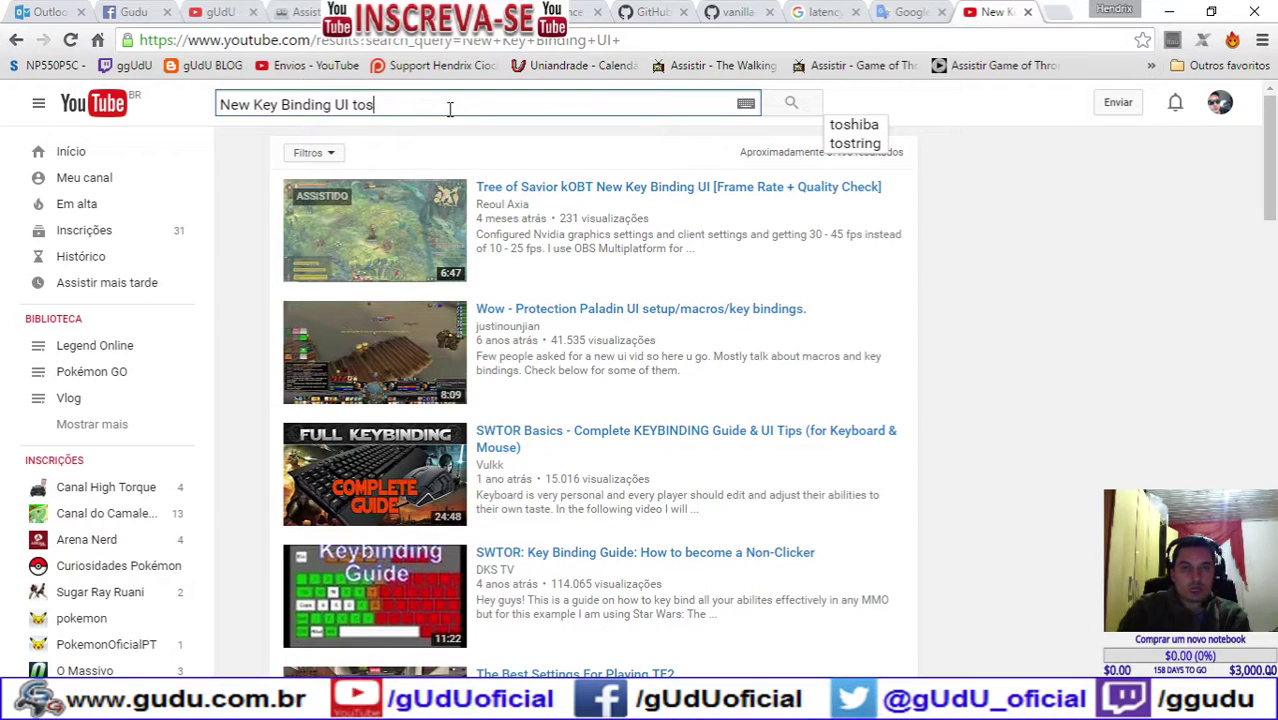
{"action": "key", "text": "Return"}
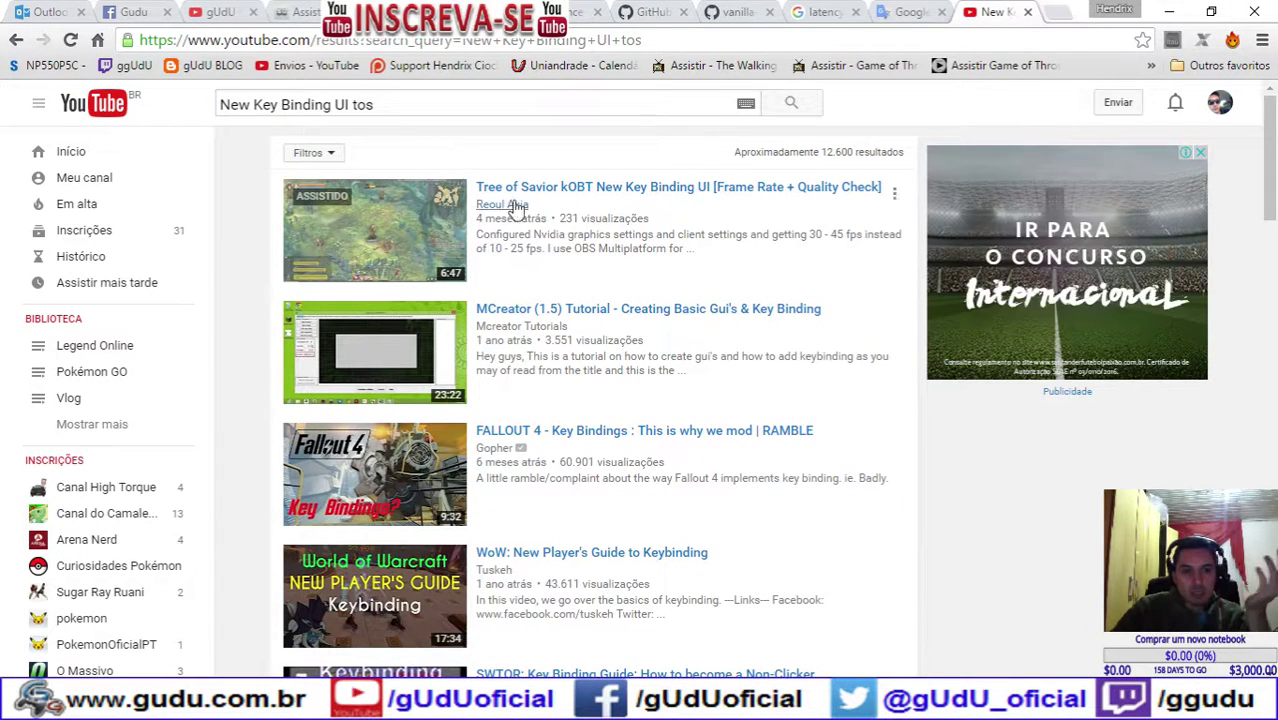
Step: Look through the YouTube results for a Tree of Savior key binding video, and return to the Google video results
{"action": "scroll", "coordinate": [540, 332], "scroll_direction": "down", "scroll_amount": 4}
{"action": "scroll", "coordinate": [551, 332], "scroll_direction": "down", "scroll_amount": 3}
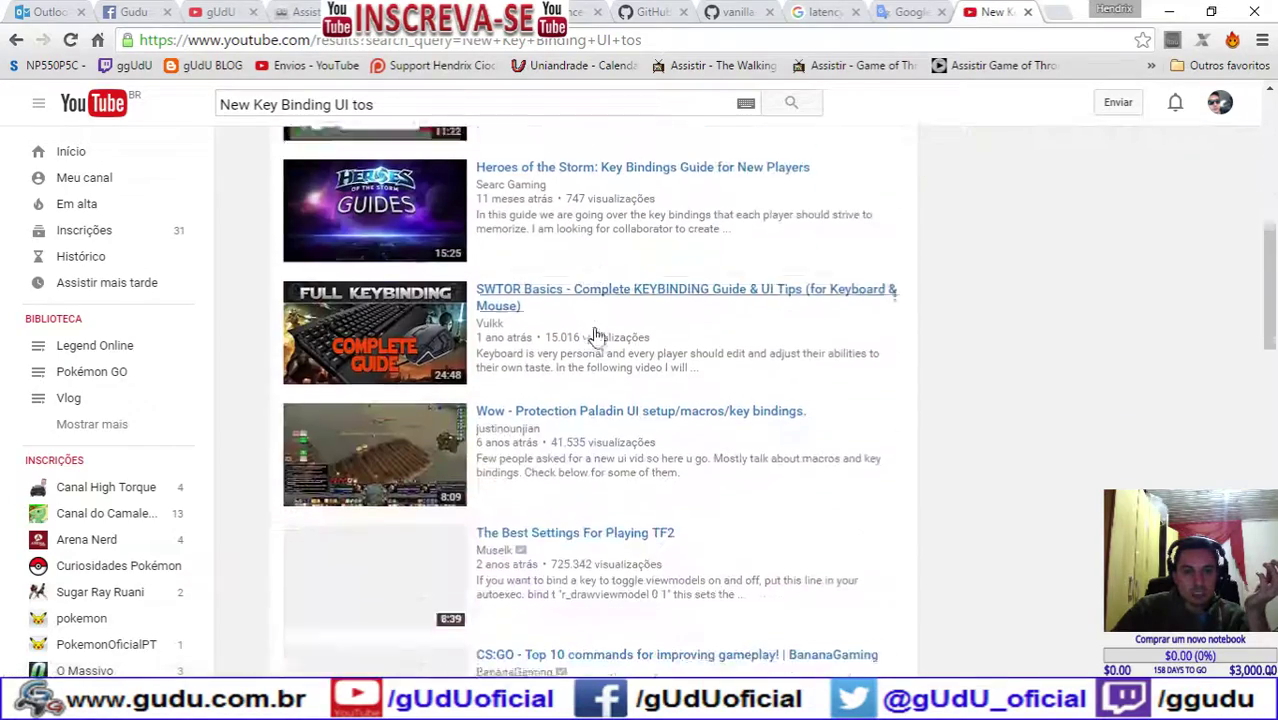
{"action": "scroll", "coordinate": [594, 336], "scroll_direction": "down", "scroll_amount": 3}
{"action": "scroll", "coordinate": [594, 334], "scroll_direction": "up", "scroll_amount": 10}
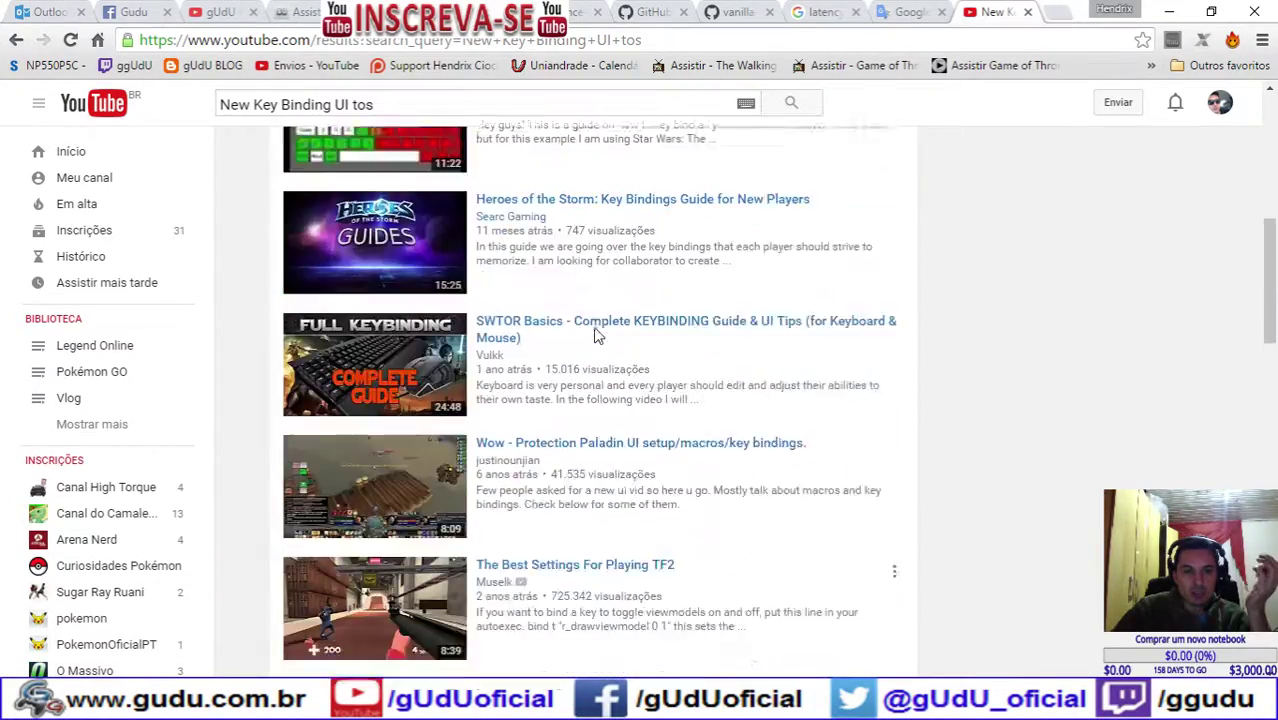
{"action": "left_click", "coordinate": [17, 40]}
{"action": "left_click", "coordinate": [17, 40]}
{"action": "left_click", "coordinate": [17, 40]}
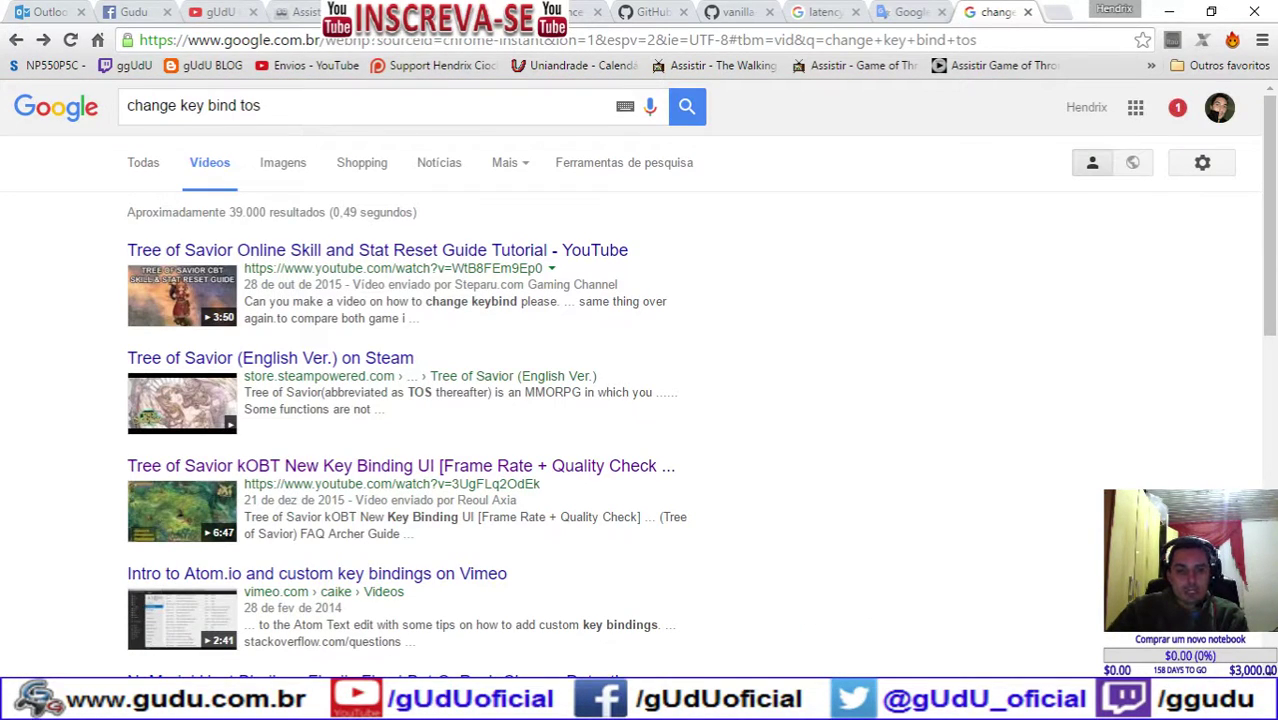
Step: Switch to Notepad and close the QUEST.tsv and hotkey_mousemode files
{"action": "key", "text": "alt+Tab"}
{"action": "key", "text": "Tab"}
{"action": "key", "text": "Tab"}
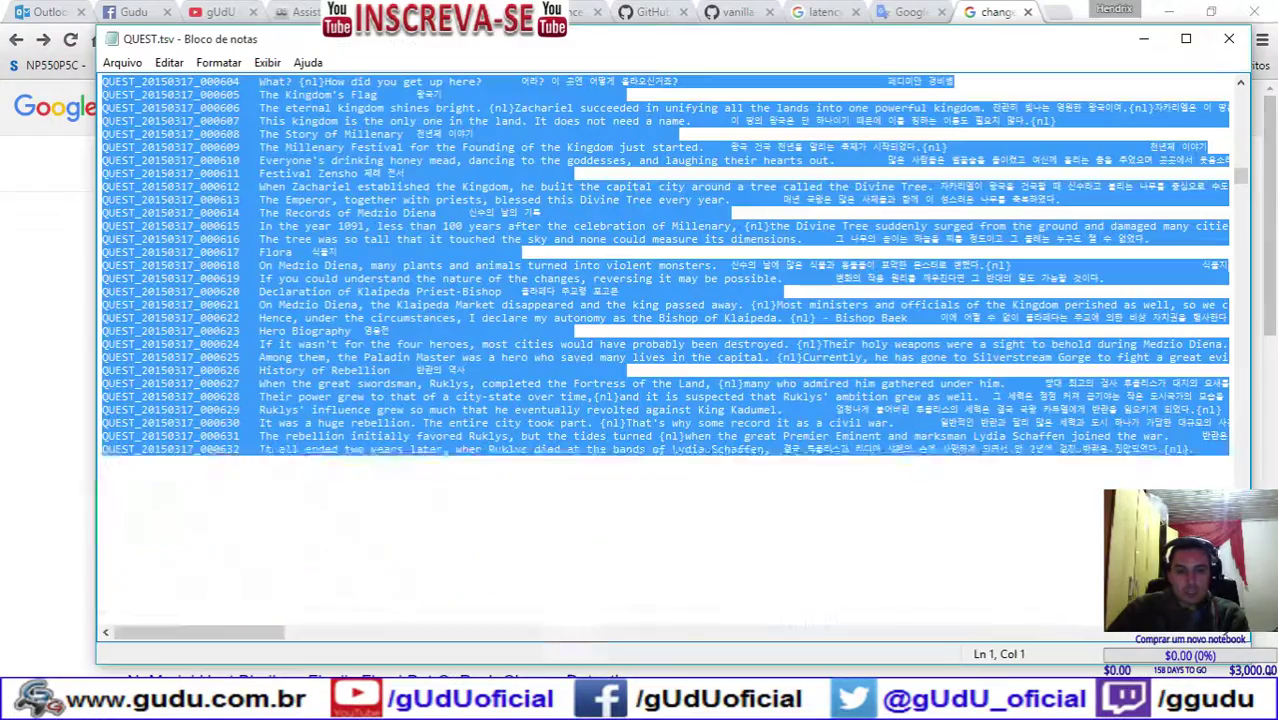
{"action": "left_click", "coordinate": [347, 465]}
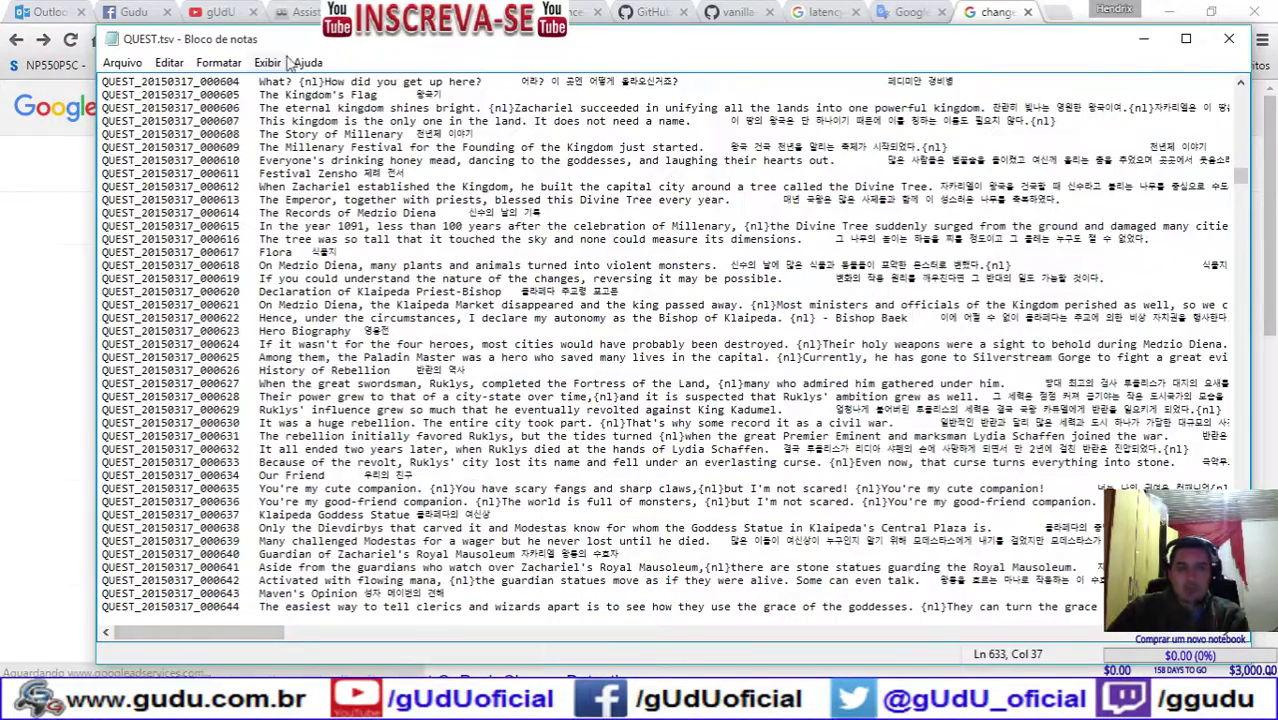
{"action": "left_click", "coordinate": [1229, 38]}
{"action": "key", "text": "alt+Tab"}
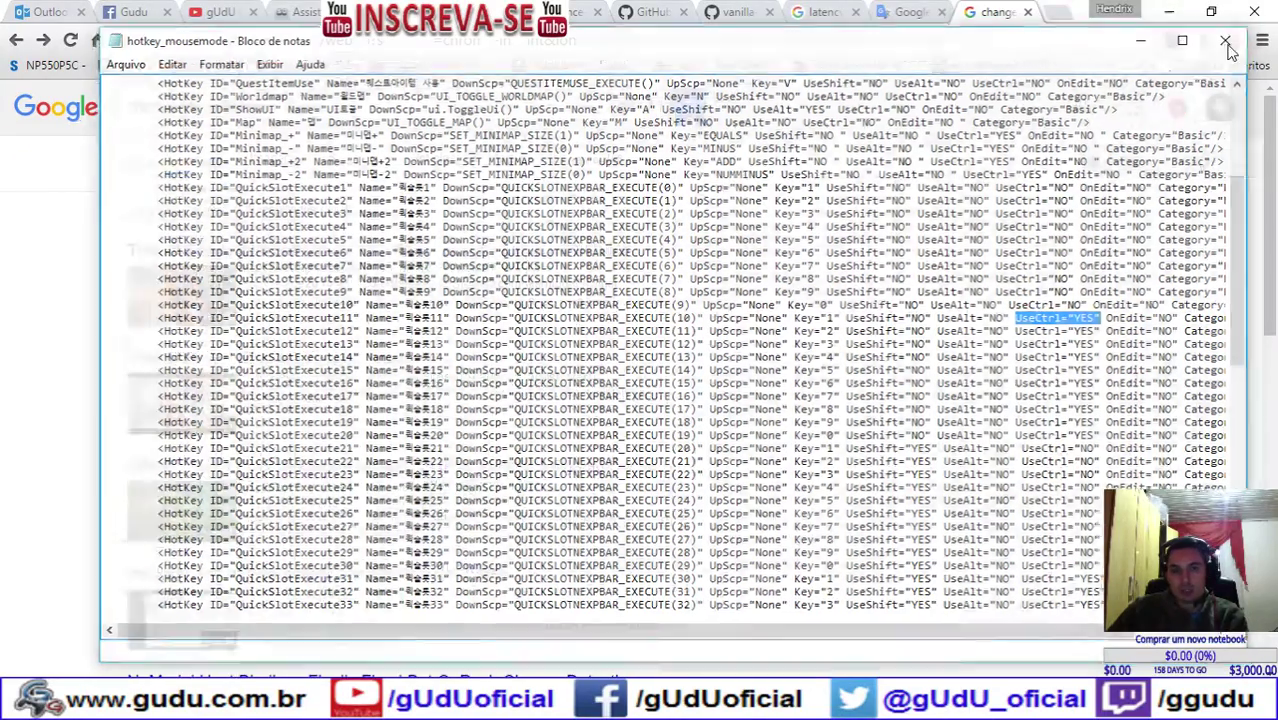
{"action": "left_click", "coordinate": [1234, 44]}
Step: Switch to File Explorer's release folder and open the serverlist_recent XML document for editing in Notepad
{"action": "mouse_move", "coordinate": [314, 706]}
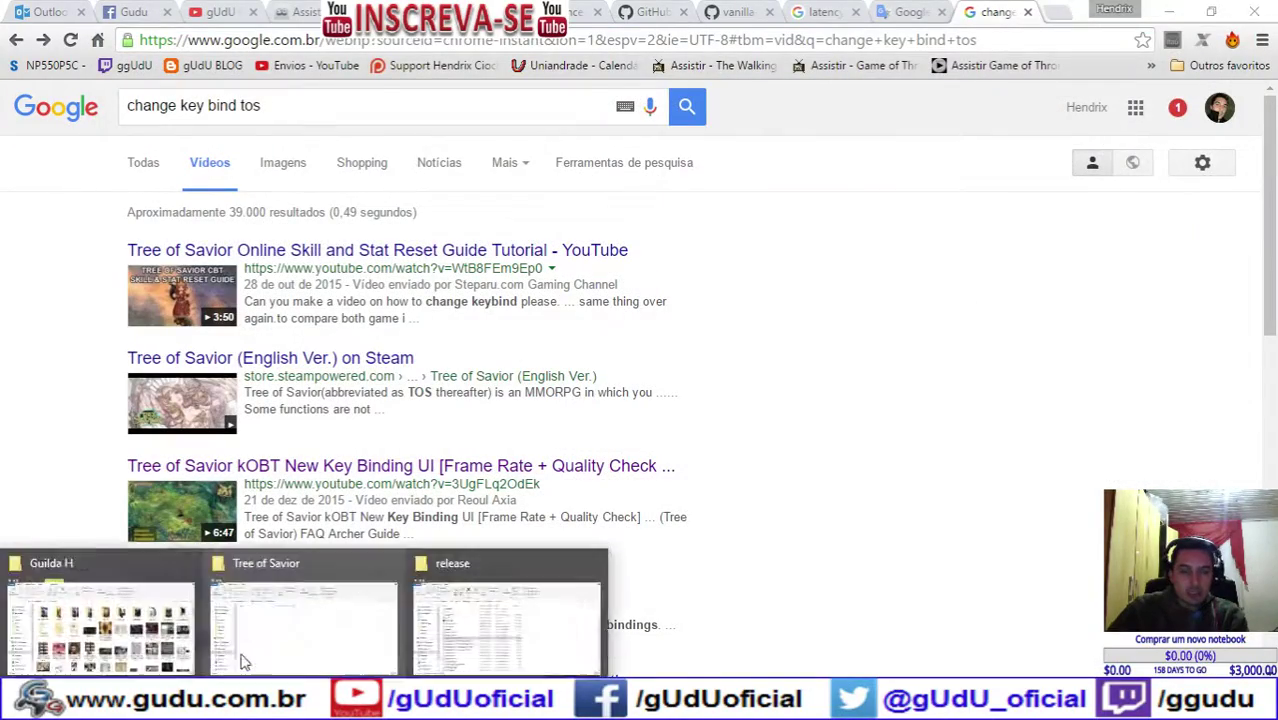
{"action": "left_click", "coordinate": [470, 610]}
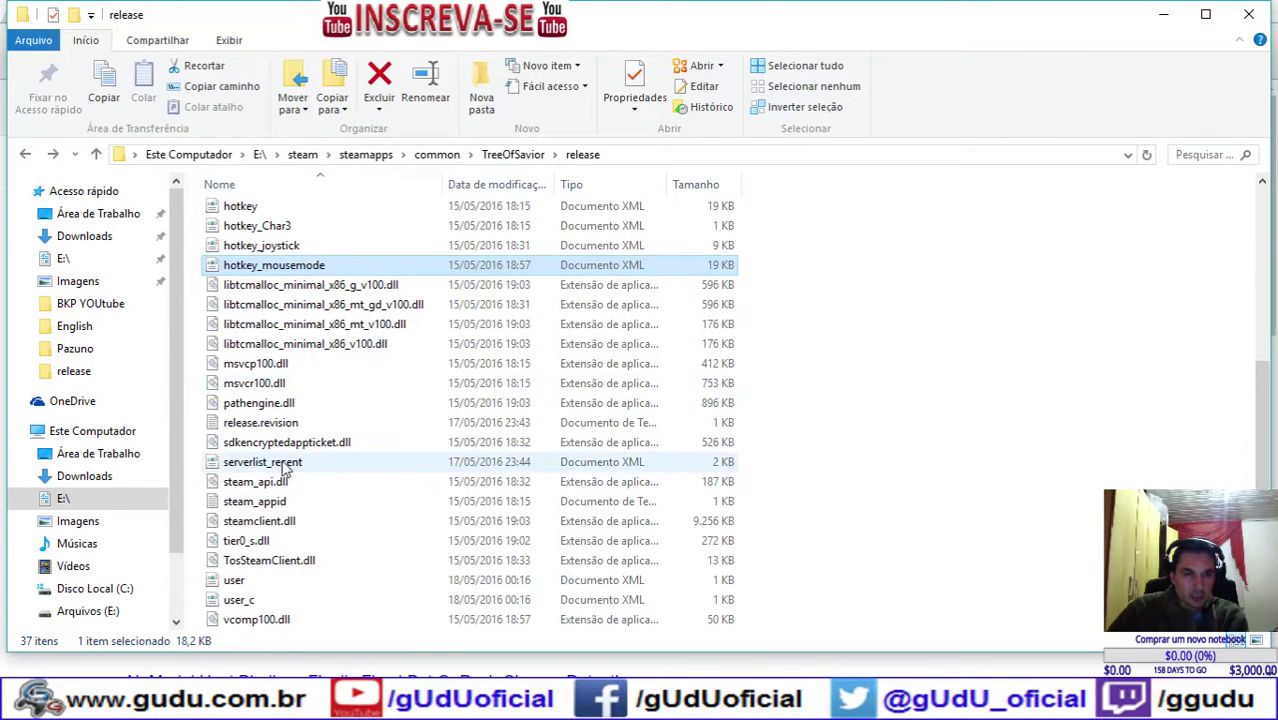
{"action": "left_click", "coordinate": [286, 468]}
{"action": "right_click", "coordinate": [286, 468]}
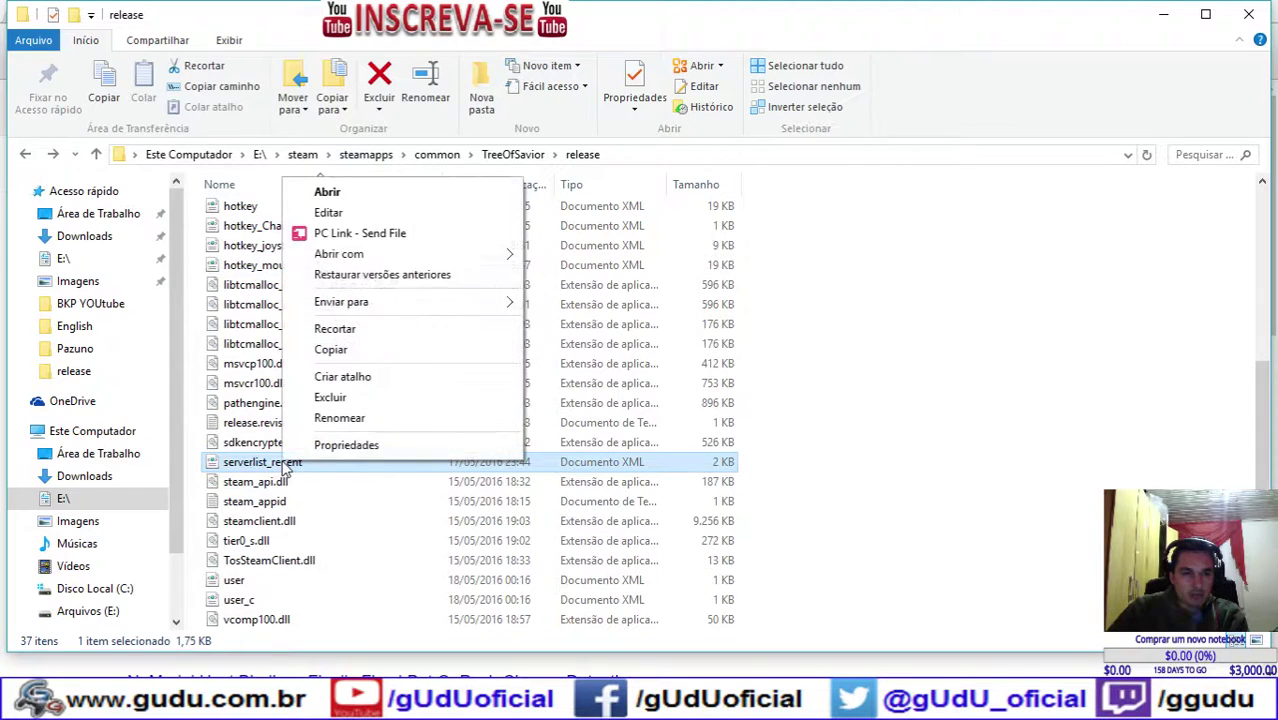
{"action": "left_click", "coordinate": [340, 215]}
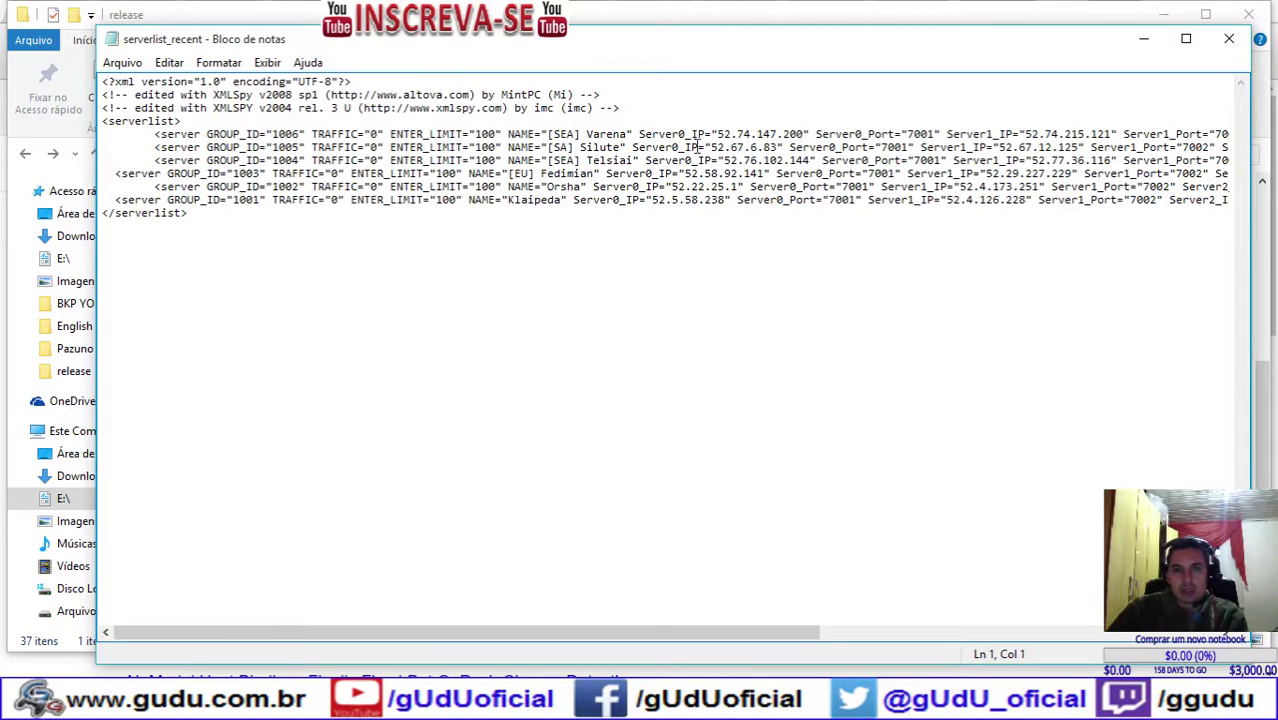
Step: Examine the server IP addresses and ports in the [SA] Silute entry, highlighting them along the line
{"action": "left_click_drag", "start_coordinate": [712, 147], "coordinate": [770, 147]}
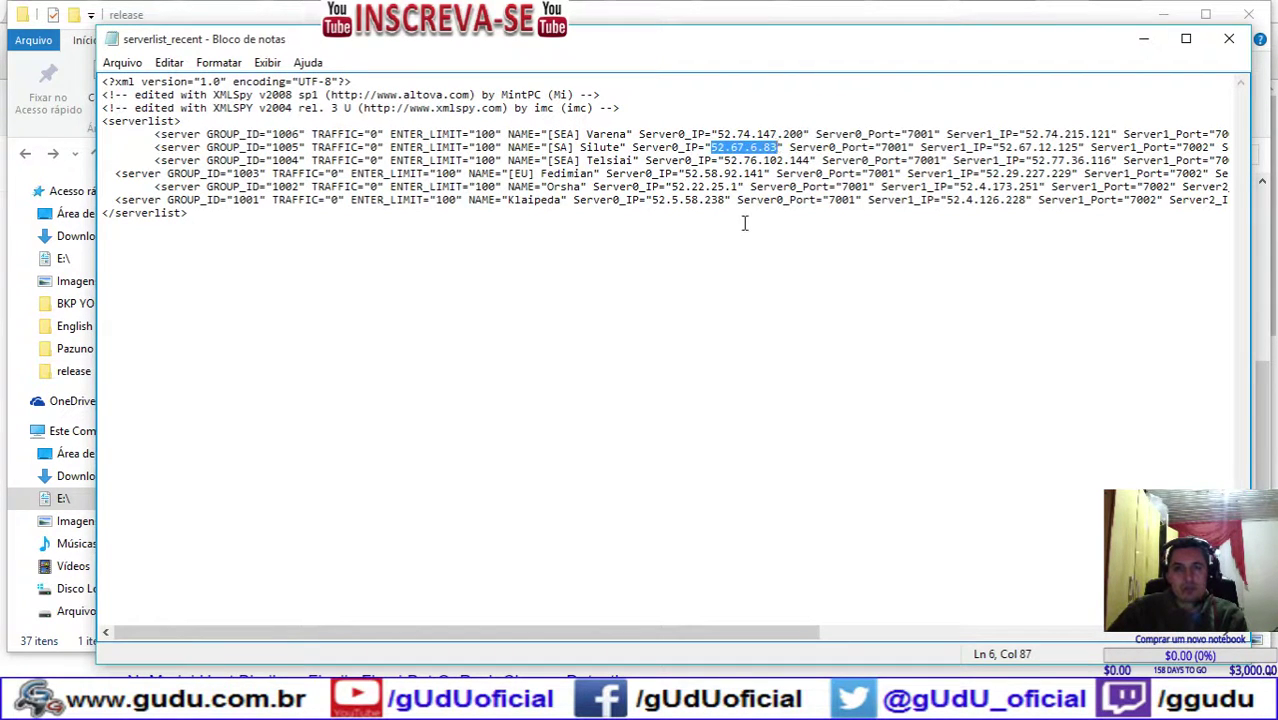
{"action": "left_click_drag", "start_coordinate": [636, 147], "coordinate": [1267, 145]}
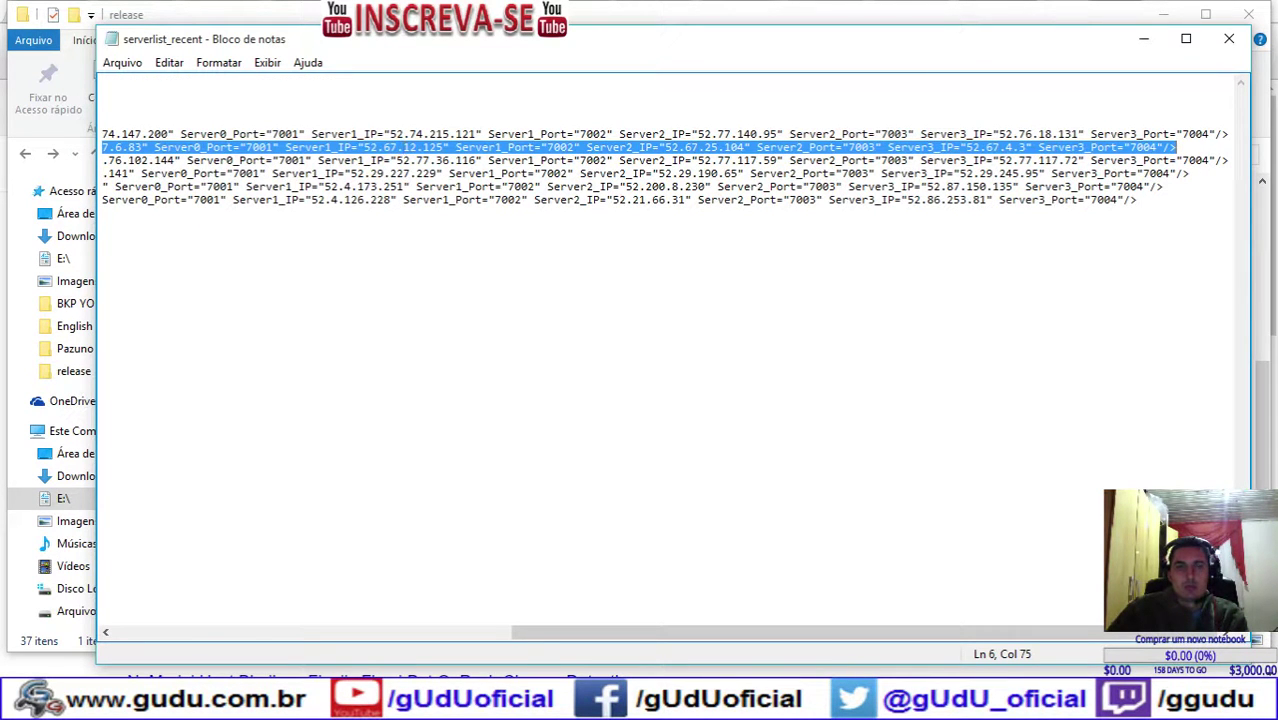
{"action": "left_click_drag", "start_coordinate": [550, 630], "coordinate": [243, 613]}
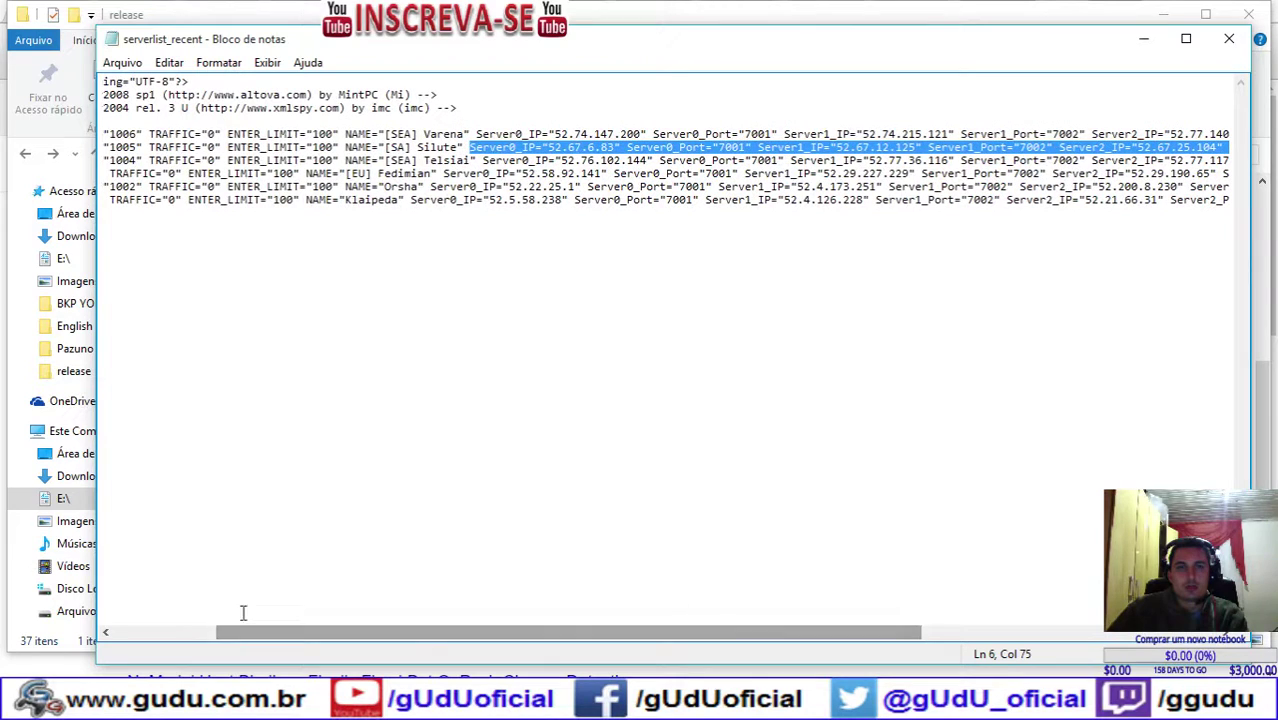
{"action": "left_click_drag", "start_coordinate": [612, 147], "coordinate": [549, 147]}
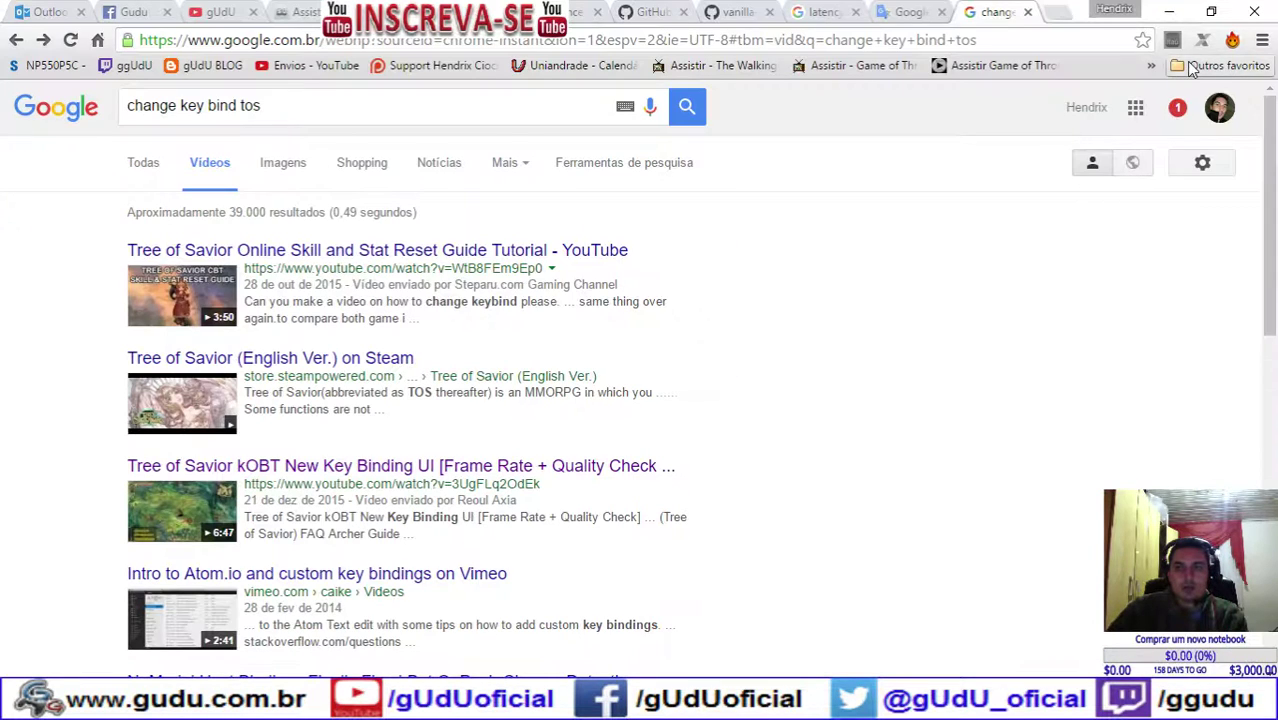
Step: Switch to Chrome, open the bookmarked My IP Address site, and run a Whois lookup on 52.67.6.8
{"action": "left_click", "coordinate": [1190, 68]}
{"action": "mouse_move", "coordinate": [1151, 65]}
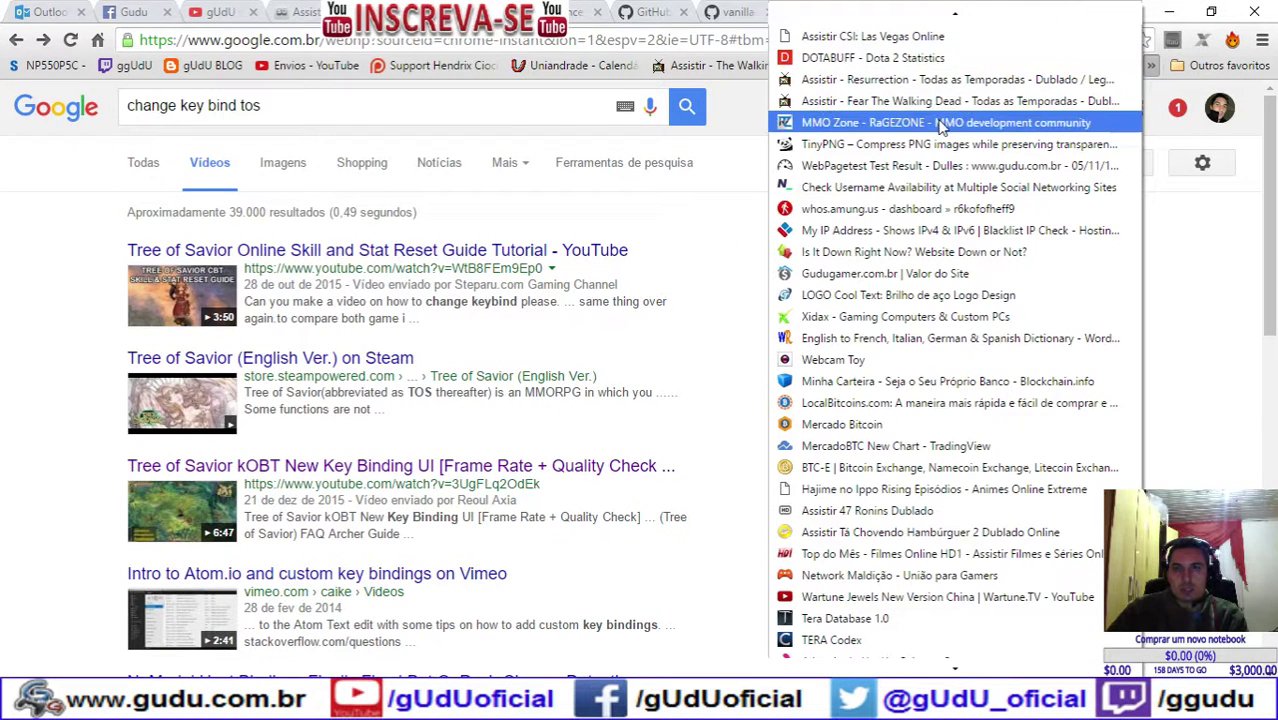
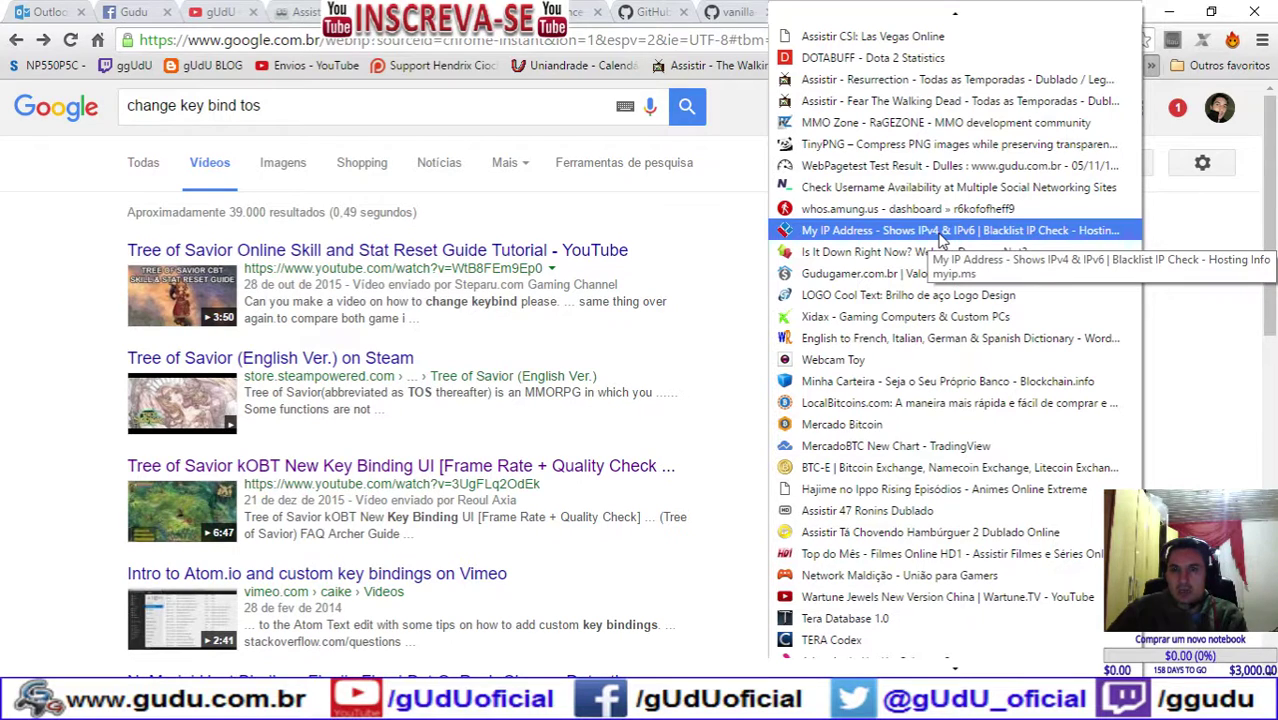
{"action": "left_click", "coordinate": [940, 232]}
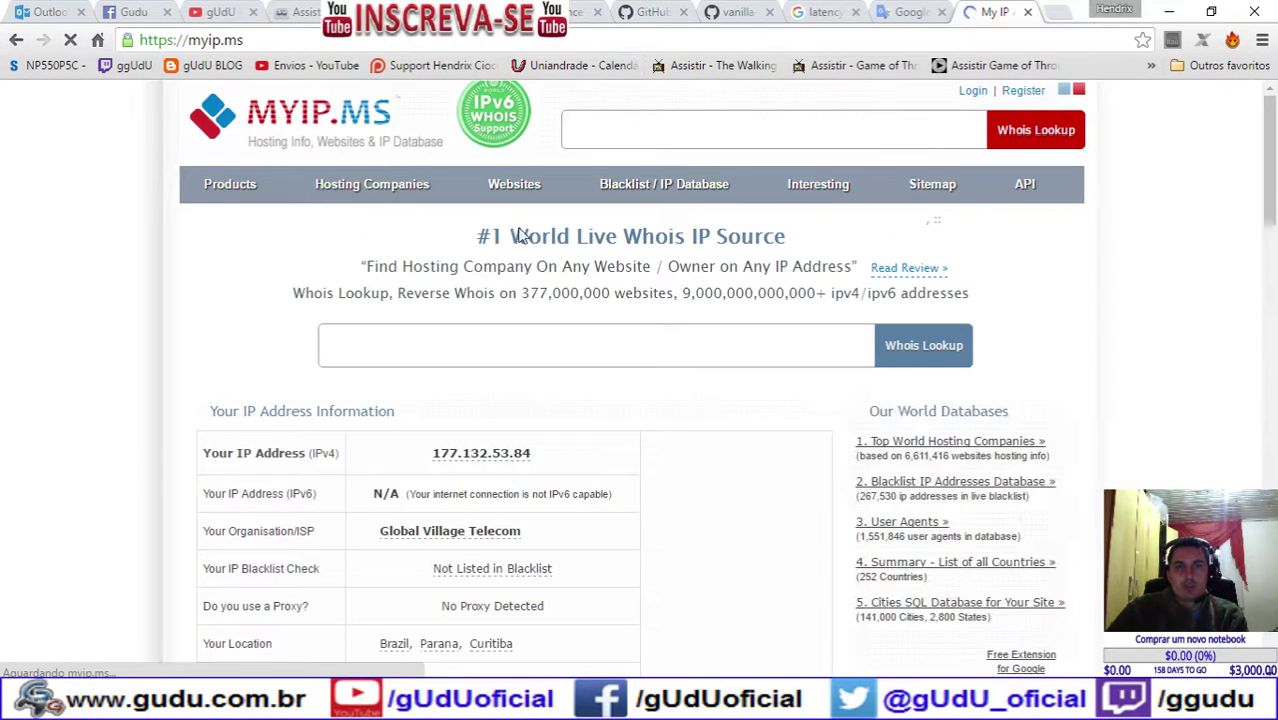
{"action": "left_click", "coordinate": [485, 343]}
{"action": "type", "text": "52.67.6.8"}
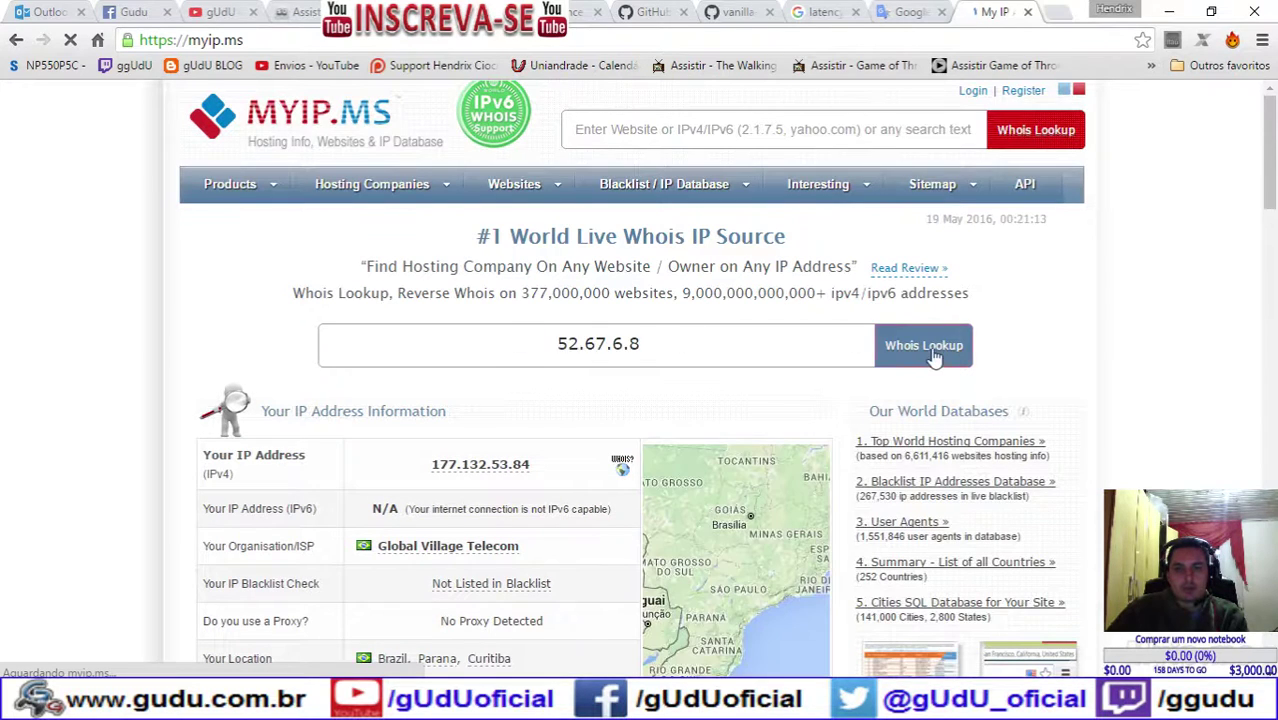
{"action": "left_click", "coordinate": [930, 352]}
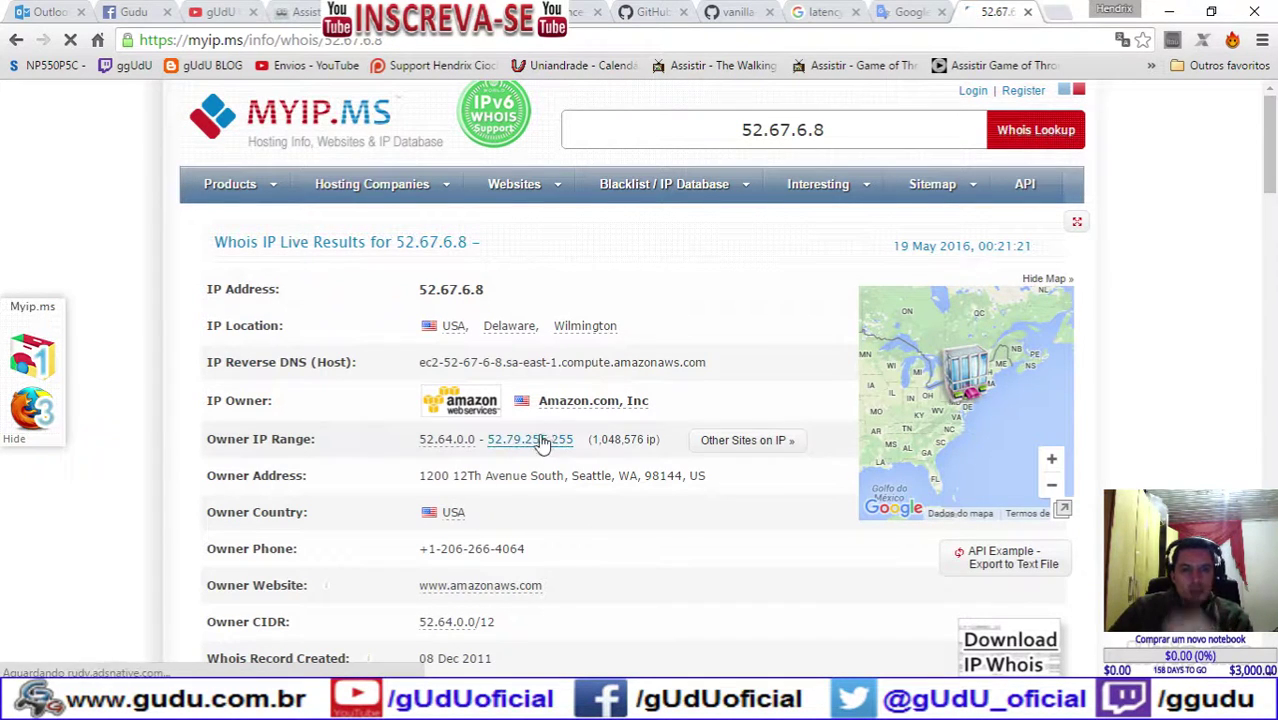
Step: Switch to the serverlist_recent file in Notepad and highlight the Orsha entry's Server0 IP address
{"action": "key", "text": "alt+Tab"}
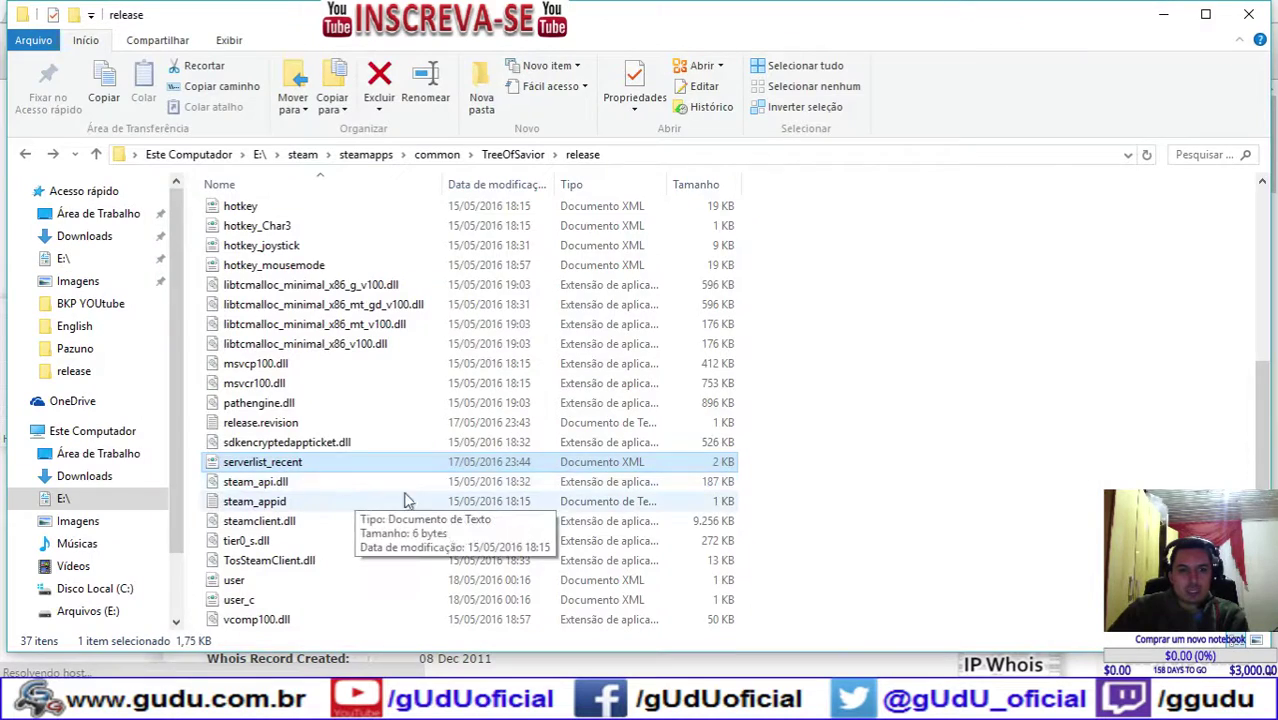
{"action": "key", "text": "alt+Tab"}
{"action": "key", "text": "alt+Tab"}
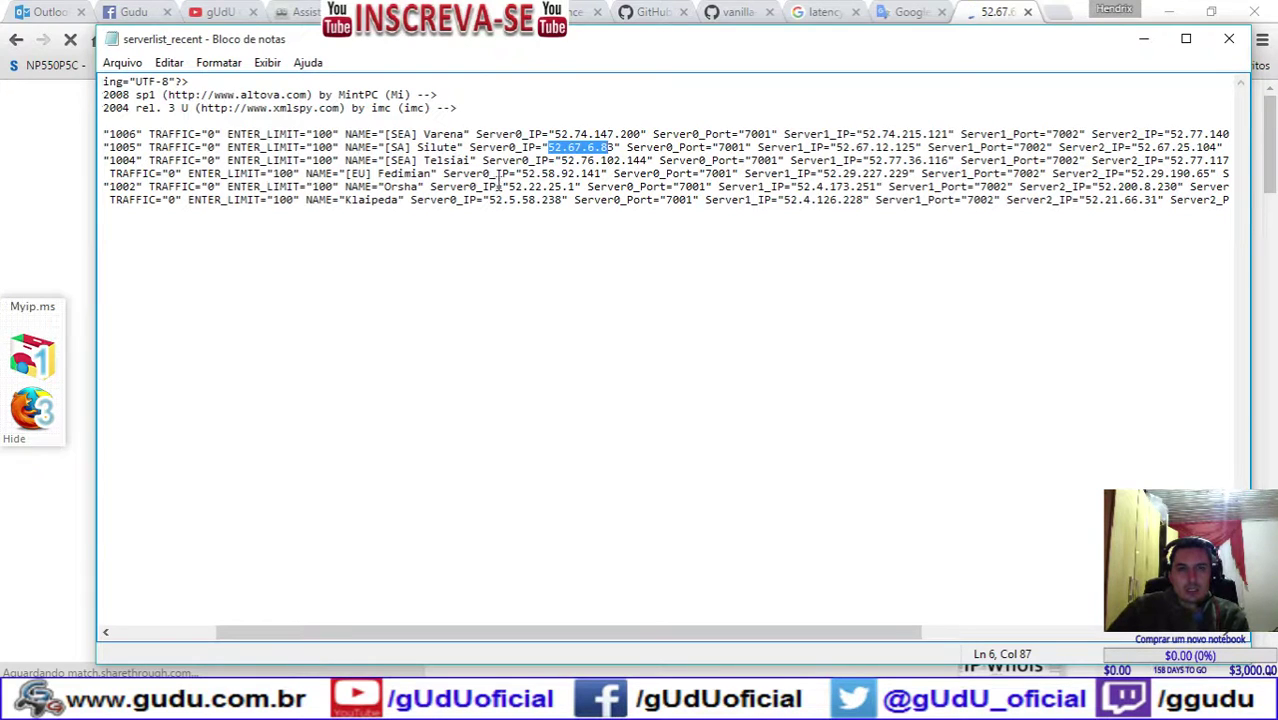
{"action": "left_click_drag", "start_coordinate": [509, 186], "coordinate": [578, 186]}
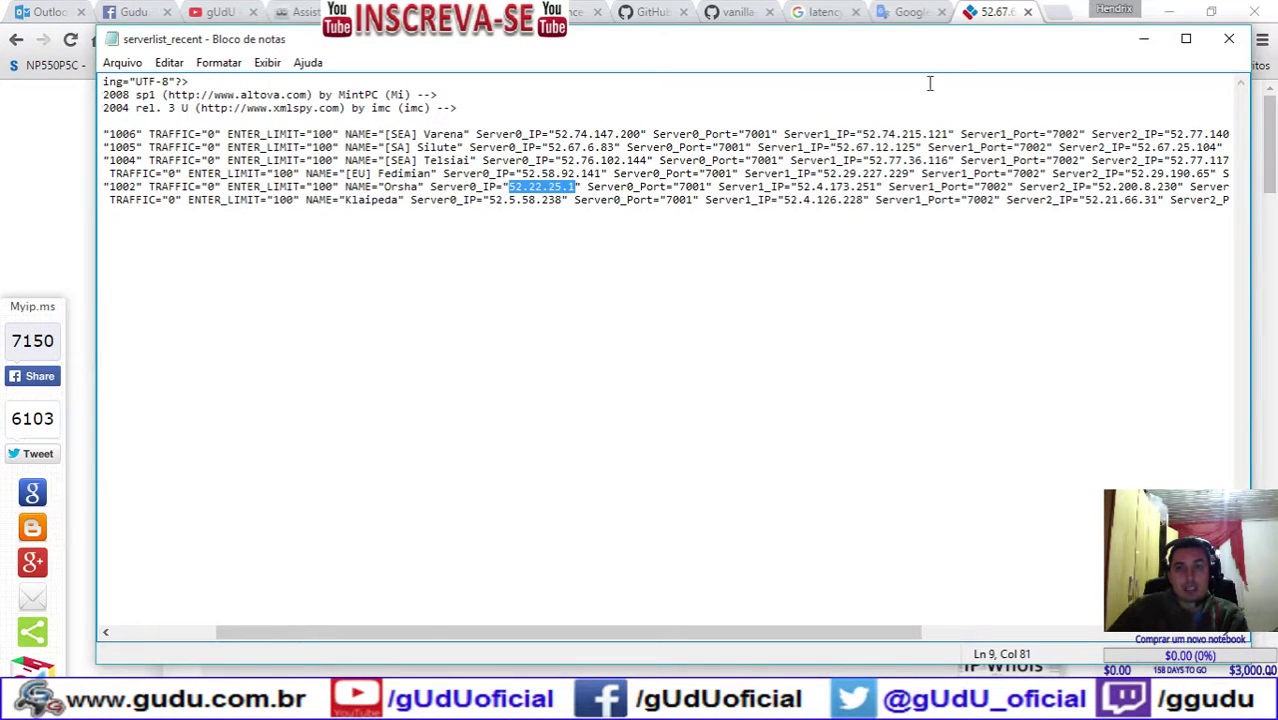
Step: Switch to Chrome and examine the Whois and reverse IP lookup details for 52.67.6.8
{"action": "key", "text": "alt+Tab"}
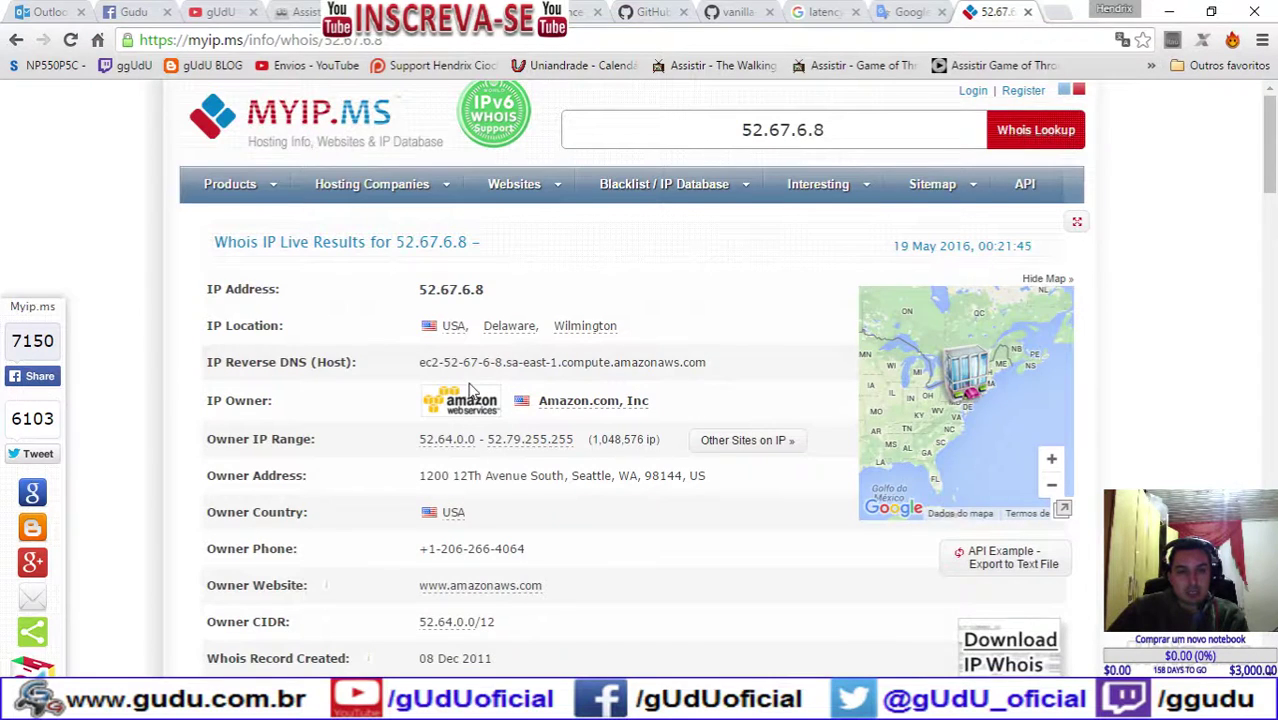
{"action": "scroll", "coordinate": [470, 388], "scroll_direction": "down", "scroll_amount": 1}
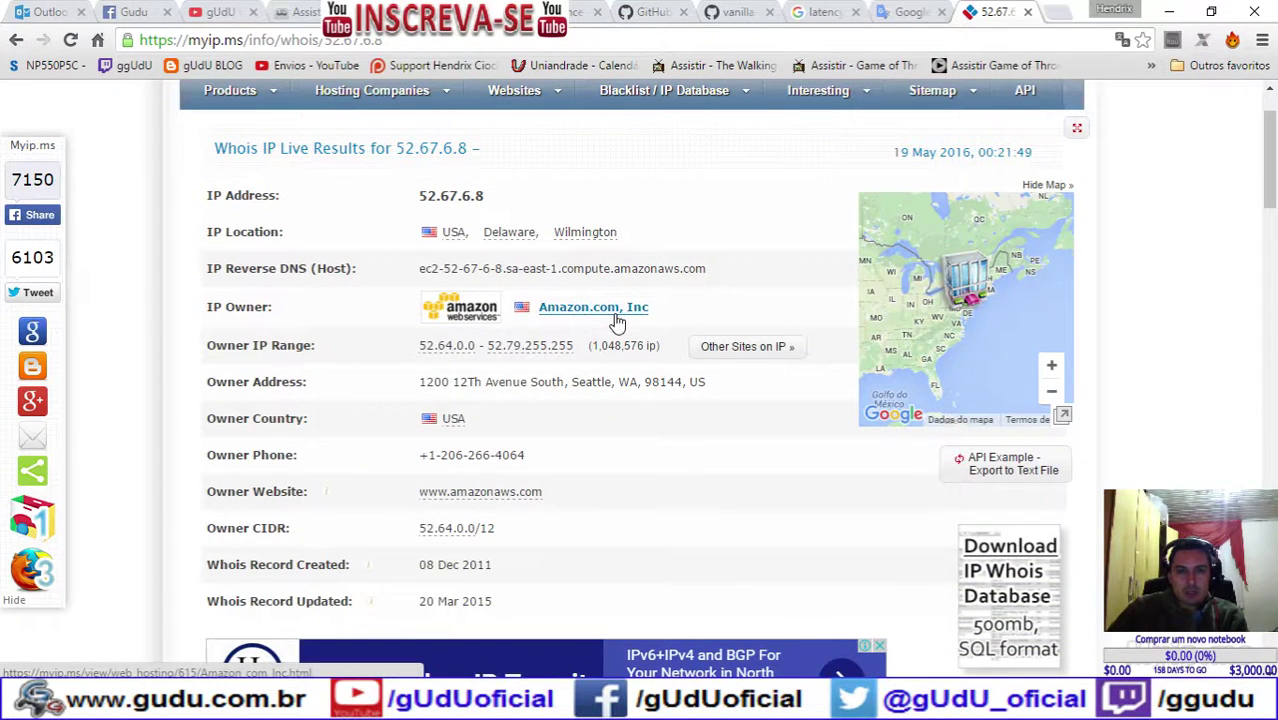
{"action": "scroll", "coordinate": [617, 322], "scroll_direction": "down", "scroll_amount": 2}
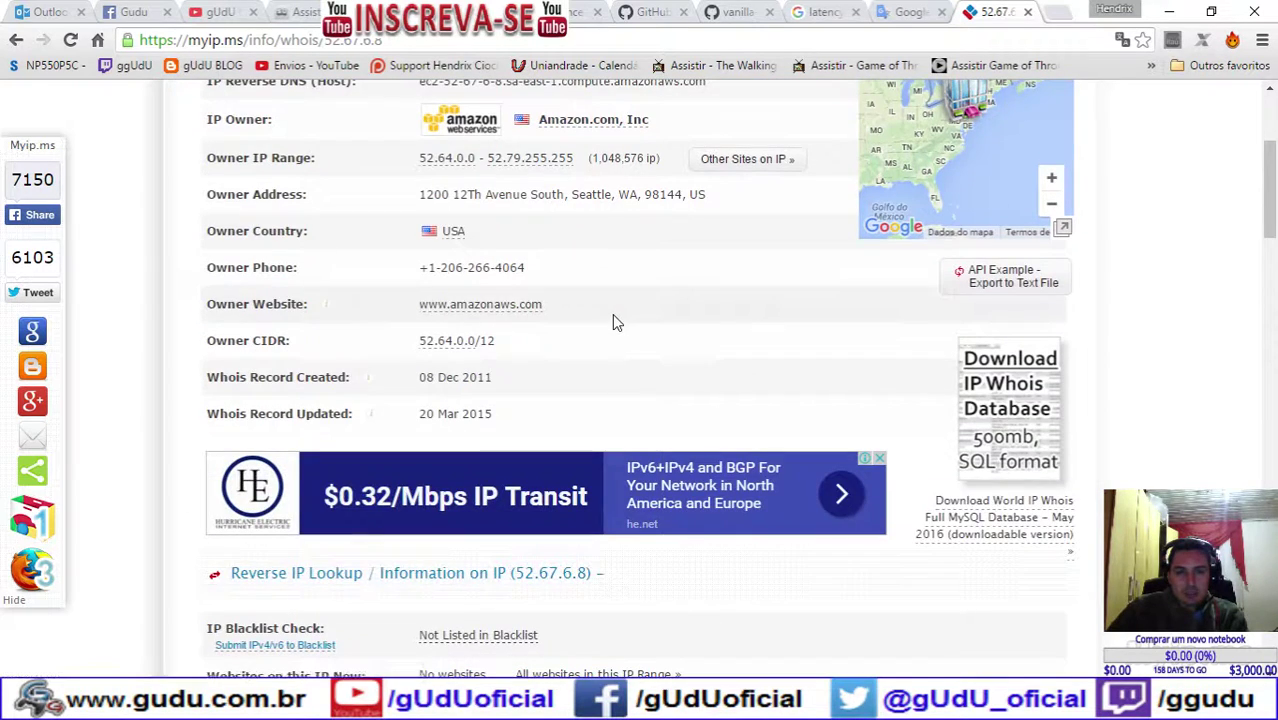
{"action": "scroll", "coordinate": [615, 322], "scroll_direction": "down", "scroll_amount": 3}
{"action": "scroll", "coordinate": [615, 322], "scroll_direction": "down", "scroll_amount": 2}
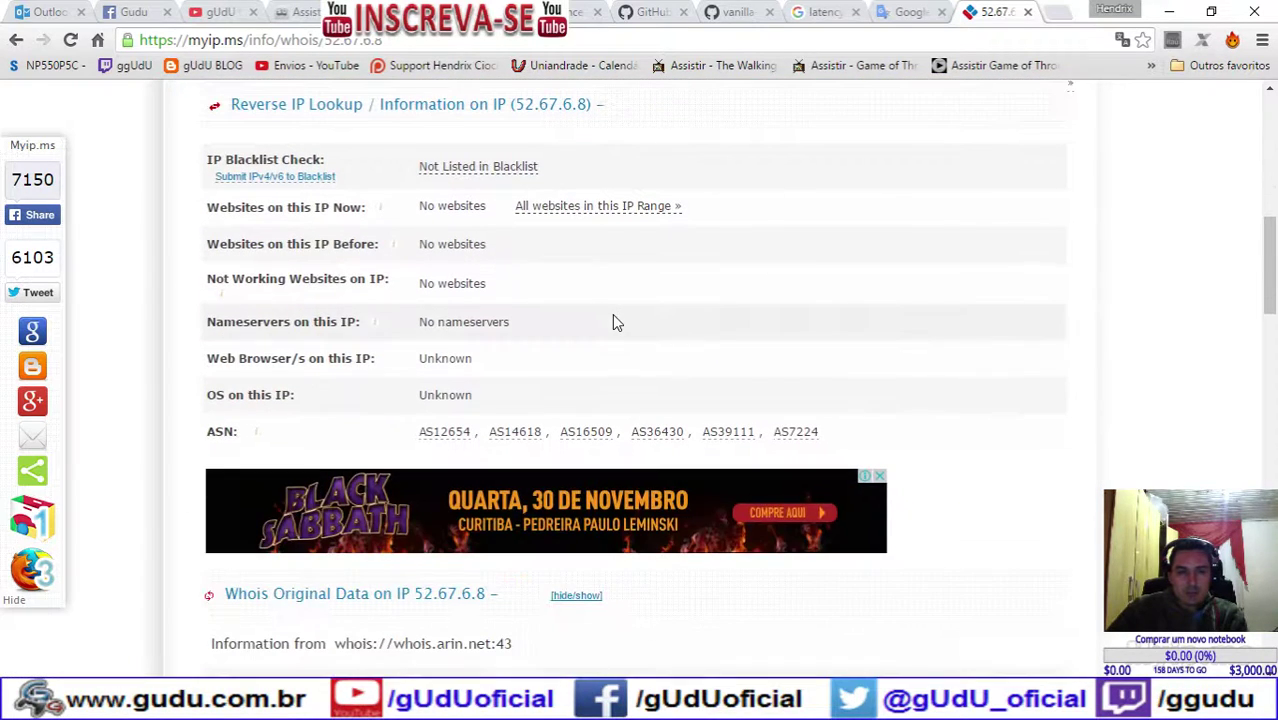
{"action": "scroll", "coordinate": [614, 322], "scroll_direction": "up", "scroll_amount": 7}
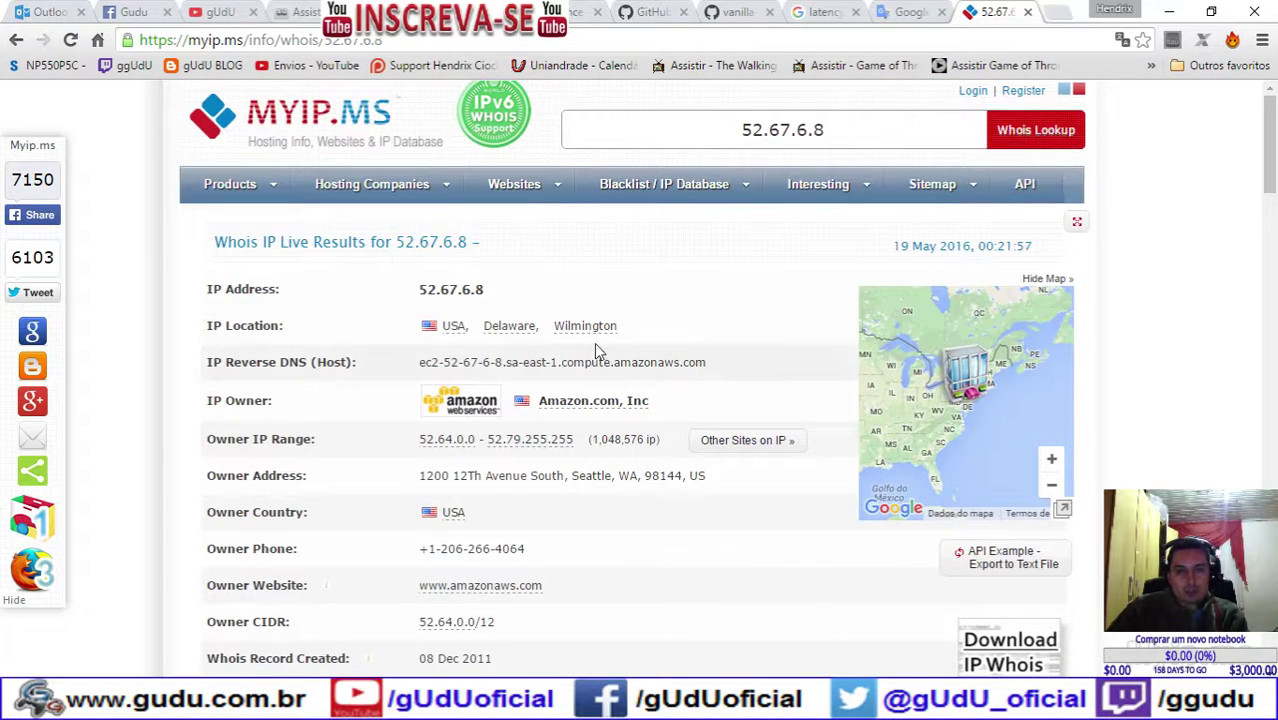
Step: Copy the [SEA] Varena entry's Server0 IP from Notepad and run a Whois lookup on 52.74.147.200 in Chrome
{"action": "key", "text": "alt+Tab"}
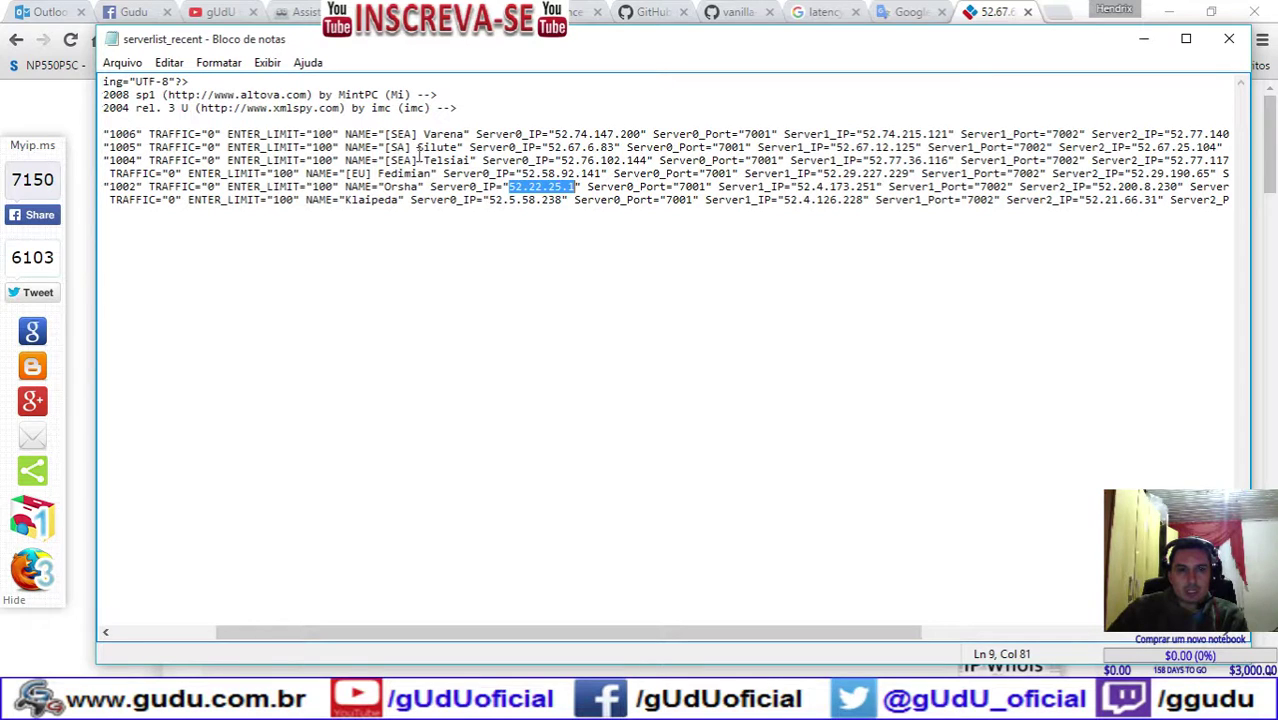
{"action": "left_click_drag", "start_coordinate": [568, 160], "coordinate": [628, 166]}
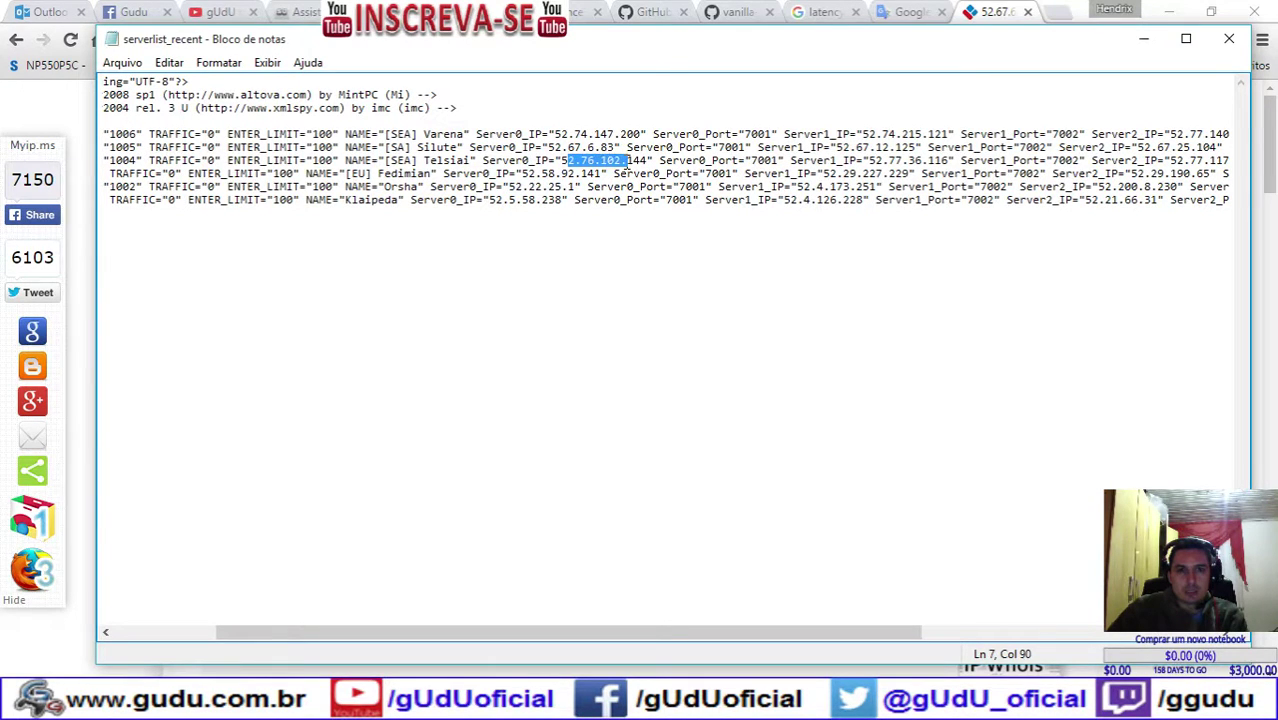
{"action": "left_click_drag", "start_coordinate": [553, 133], "coordinate": [644, 133]}
{"action": "key", "text": "ctrl+c"}
{"action": "left_click", "coordinate": [995, 12]}
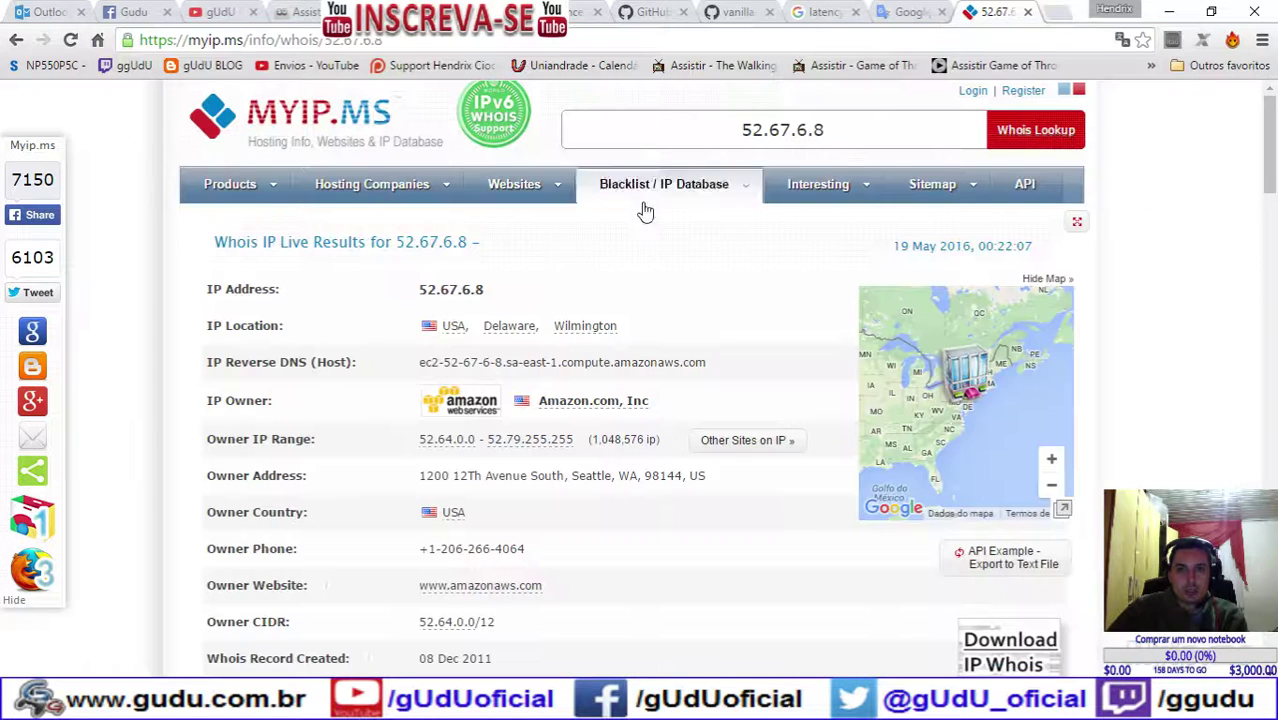
{"action": "left_click_drag", "start_coordinate": [869, 132], "coordinate": [730, 126]}
{"action": "key", "text": "ctrl+v"}
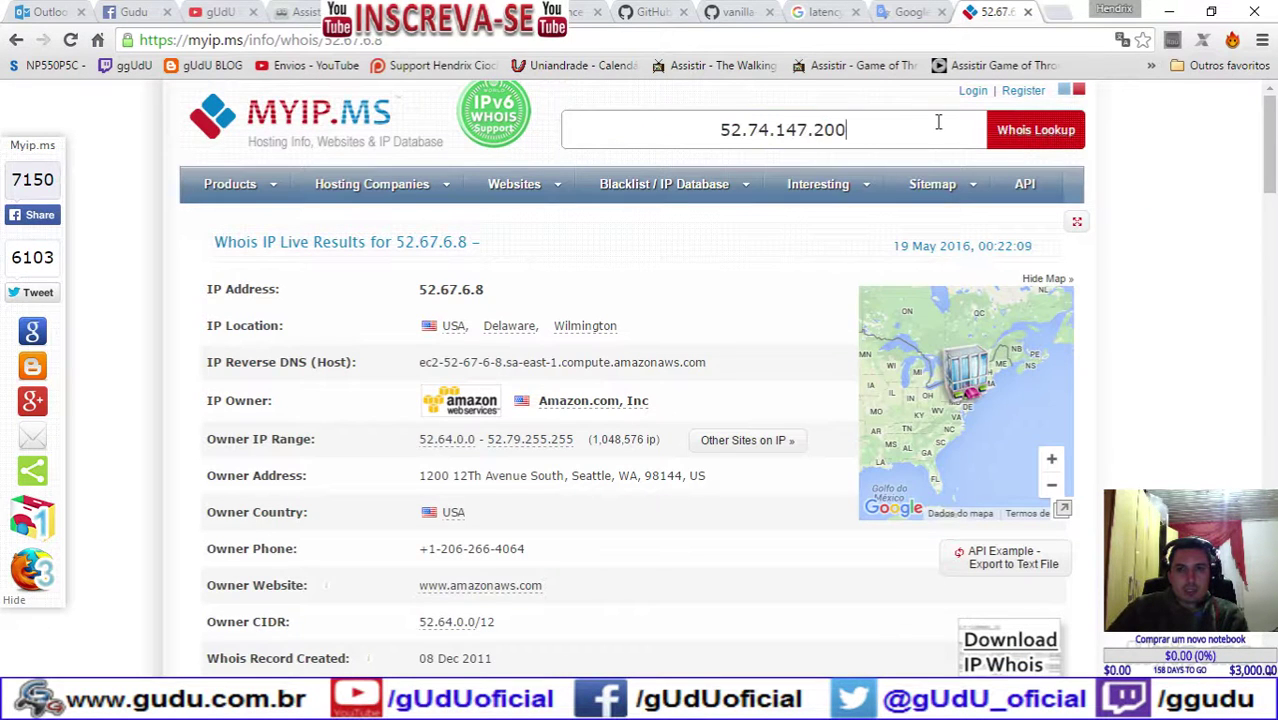
{"action": "left_click", "coordinate": [1013, 130]}
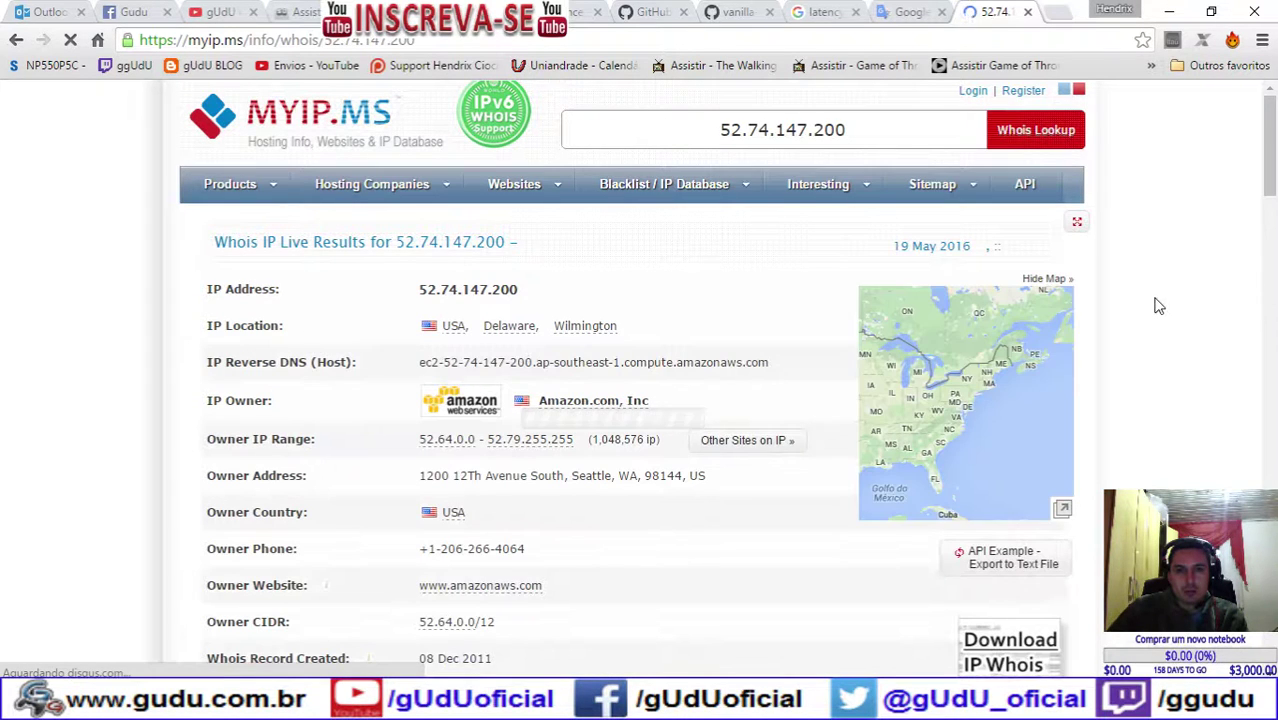
Step: Copy the Klaipeda entry's Server0 IP from Notepad, look up 52.5.58.238 on myip.ms, and examine its Whois details
{"action": "key", "text": "alt+Tab"}
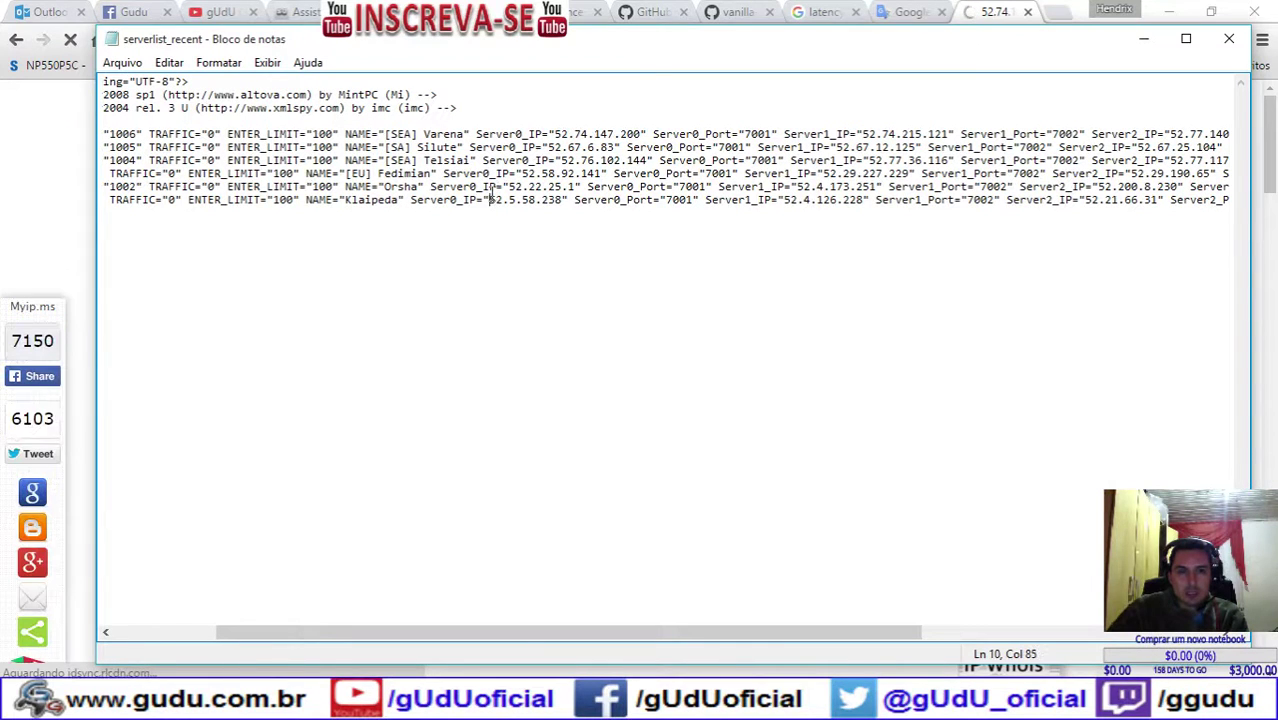
{"action": "left_click_drag", "start_coordinate": [490, 200], "coordinate": [562, 200]}
{"action": "key", "text": "ctrl+c"}
{"action": "key", "text": "alt+Tab"}
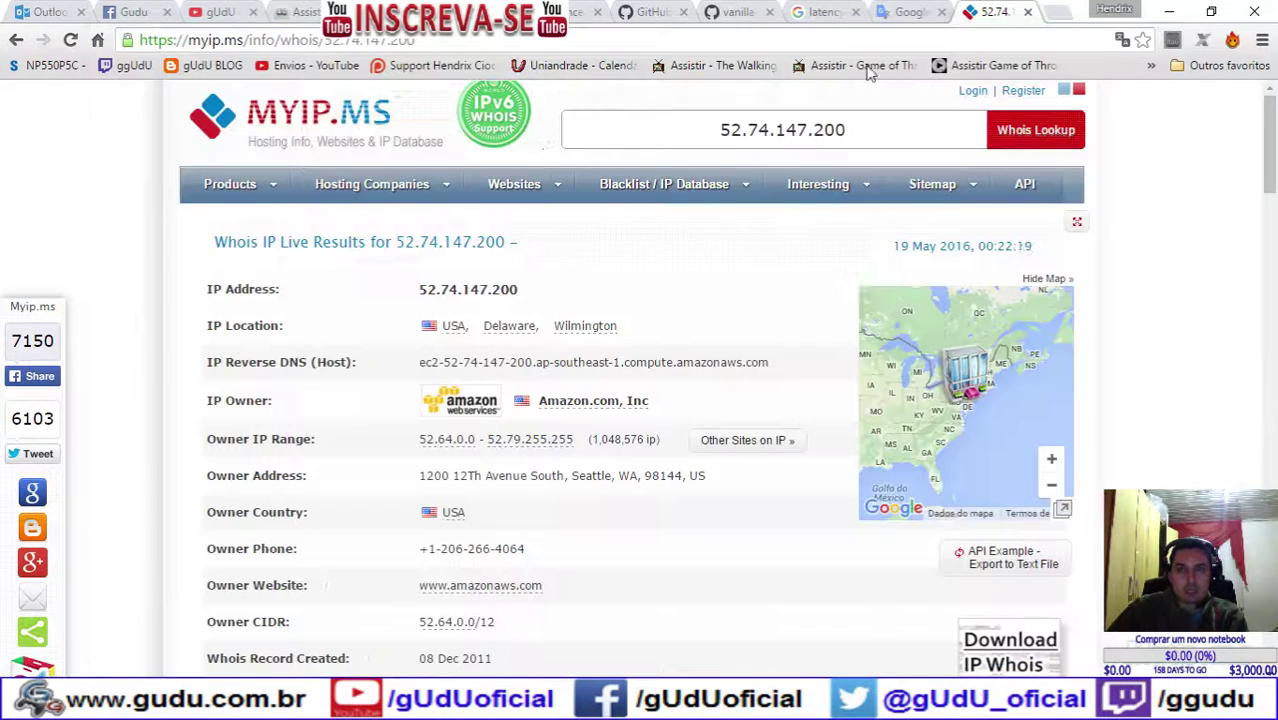
{"action": "left_click_drag", "start_coordinate": [716, 127], "coordinate": [1147, 140]}
{"action": "key", "text": "ctrl+v"}
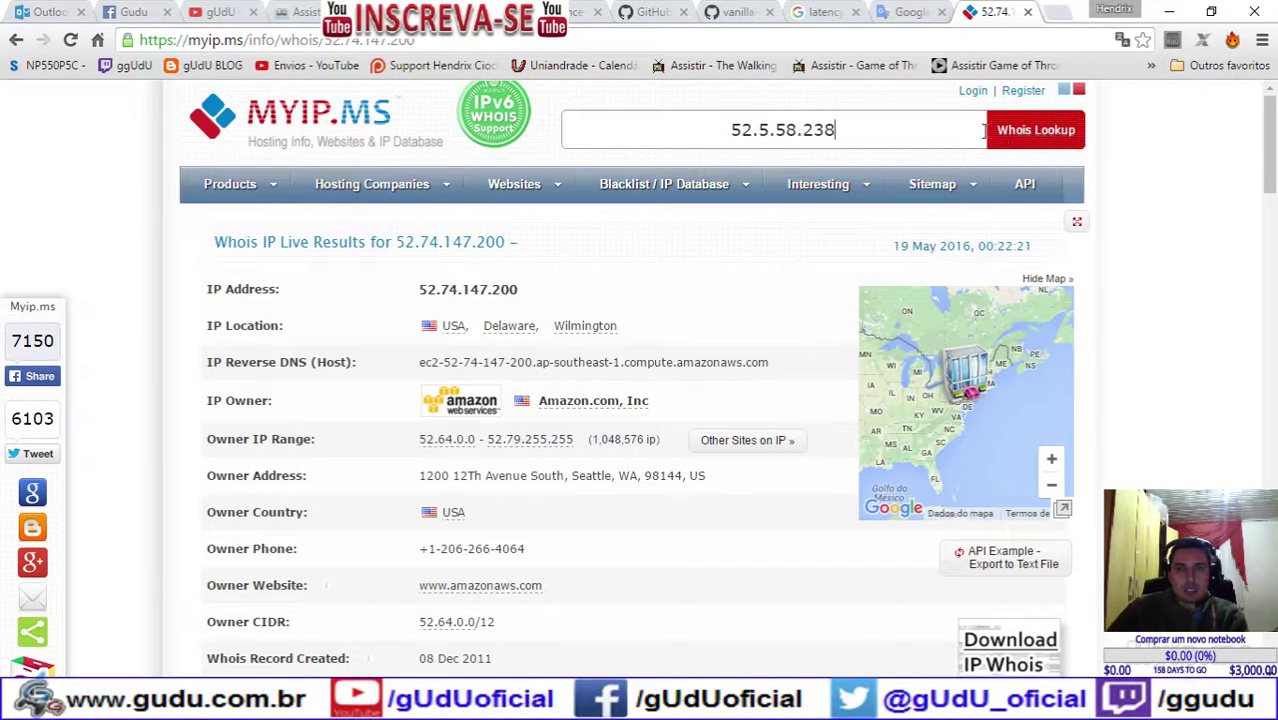
{"action": "left_click", "coordinate": [1030, 140]}
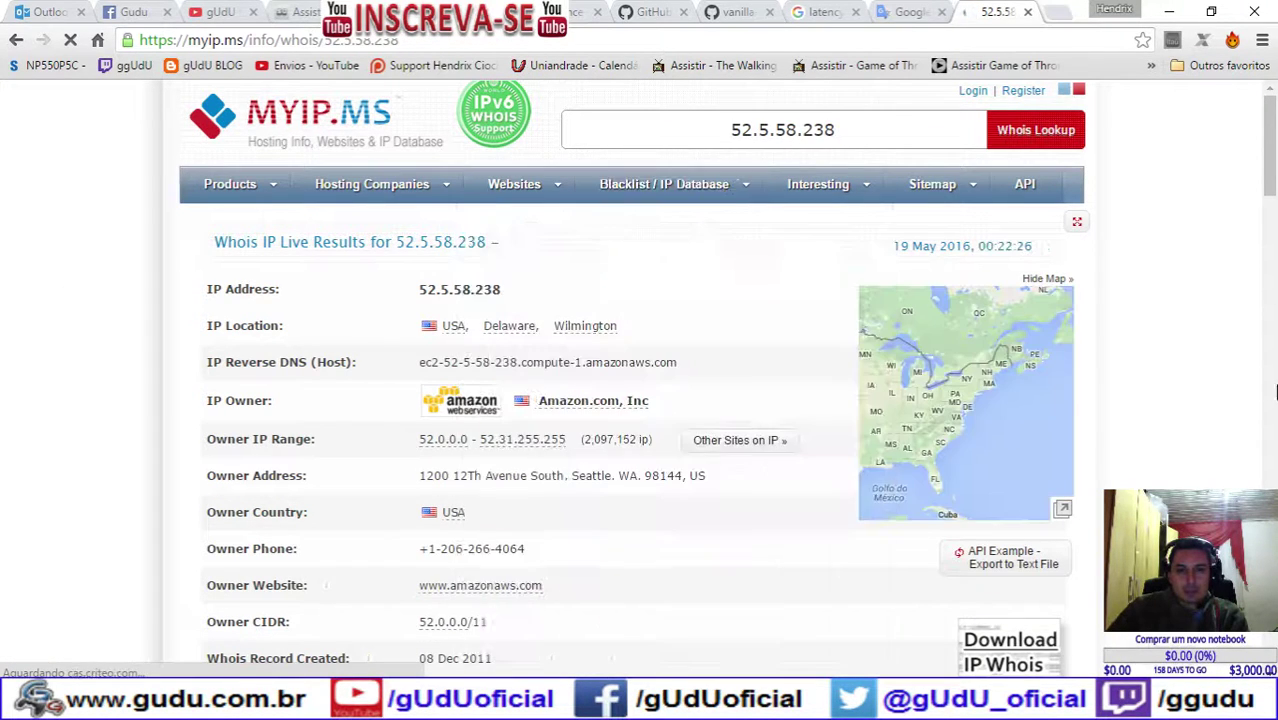
{"action": "scroll", "coordinate": [1121, 391], "scroll_direction": "down", "scroll_amount": 2}
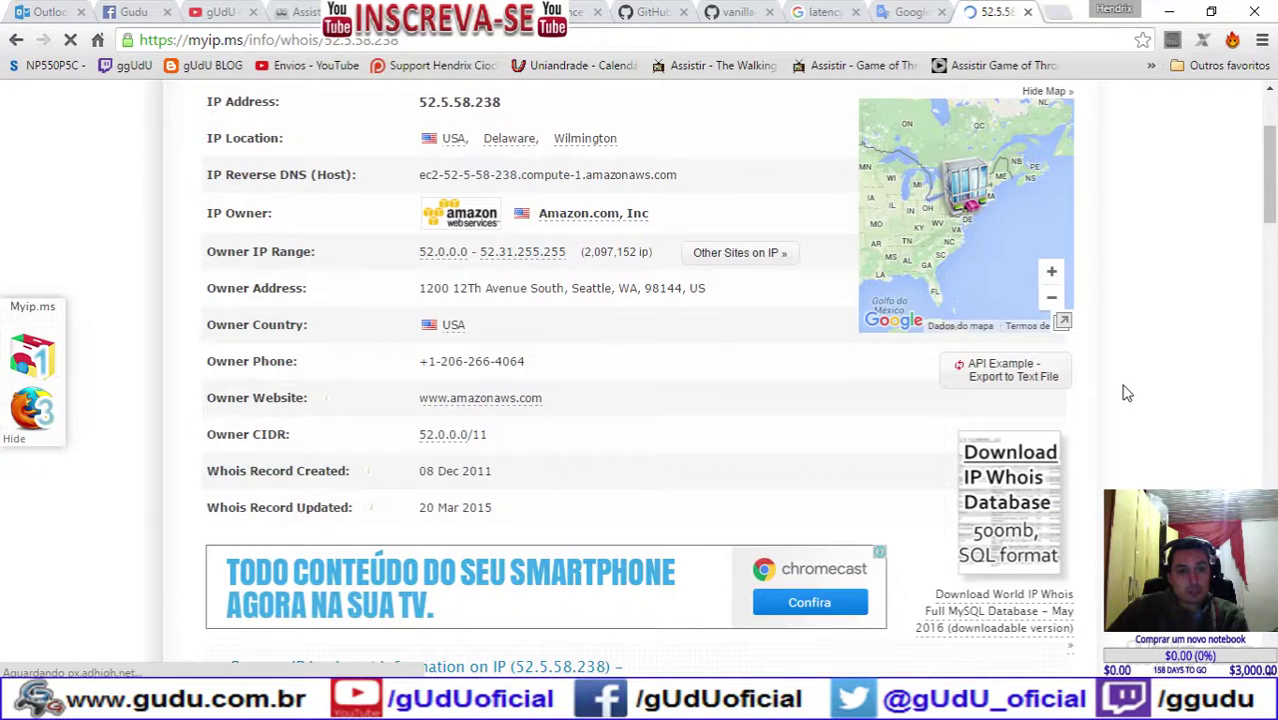
{"action": "scroll", "coordinate": [1123, 391], "scroll_direction": "up", "scroll_amount": 1}
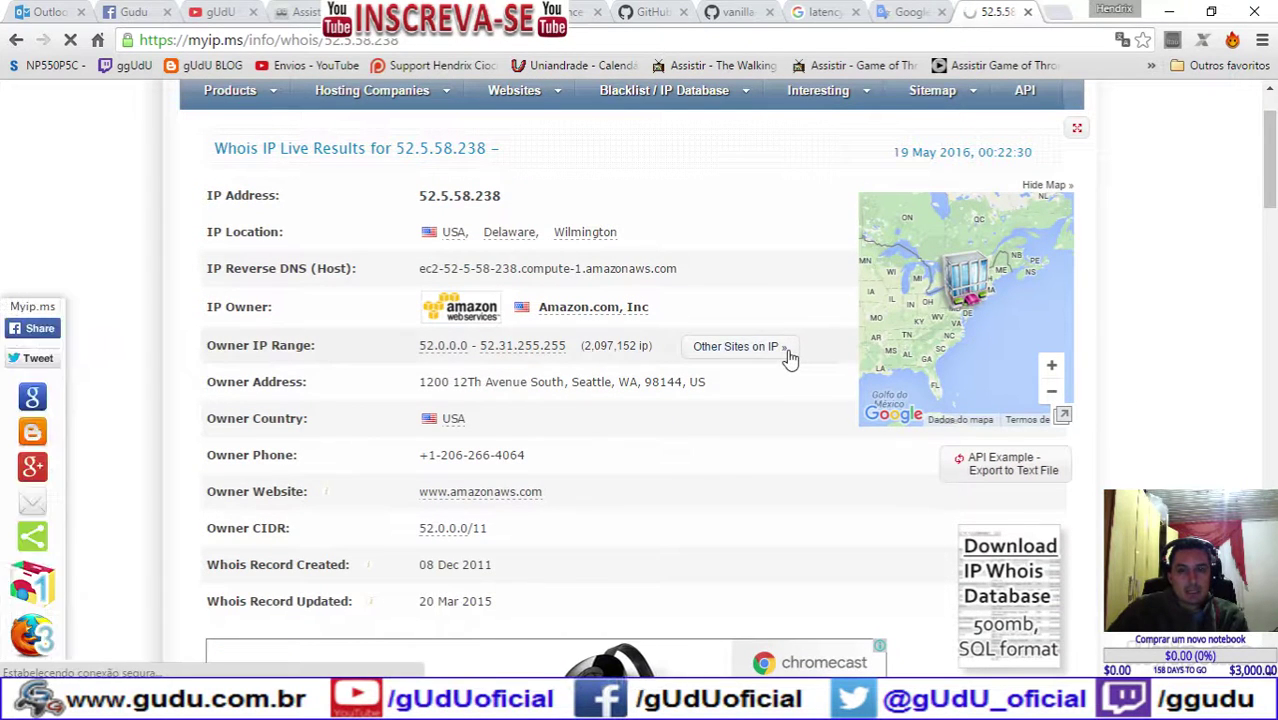
Step: Take the [EU] Fedimian entry's Server0 IP from Notepad and run a Whois lookup on 52.58.92.141 in Chrome
{"action": "key", "text": "alt+Tab"}
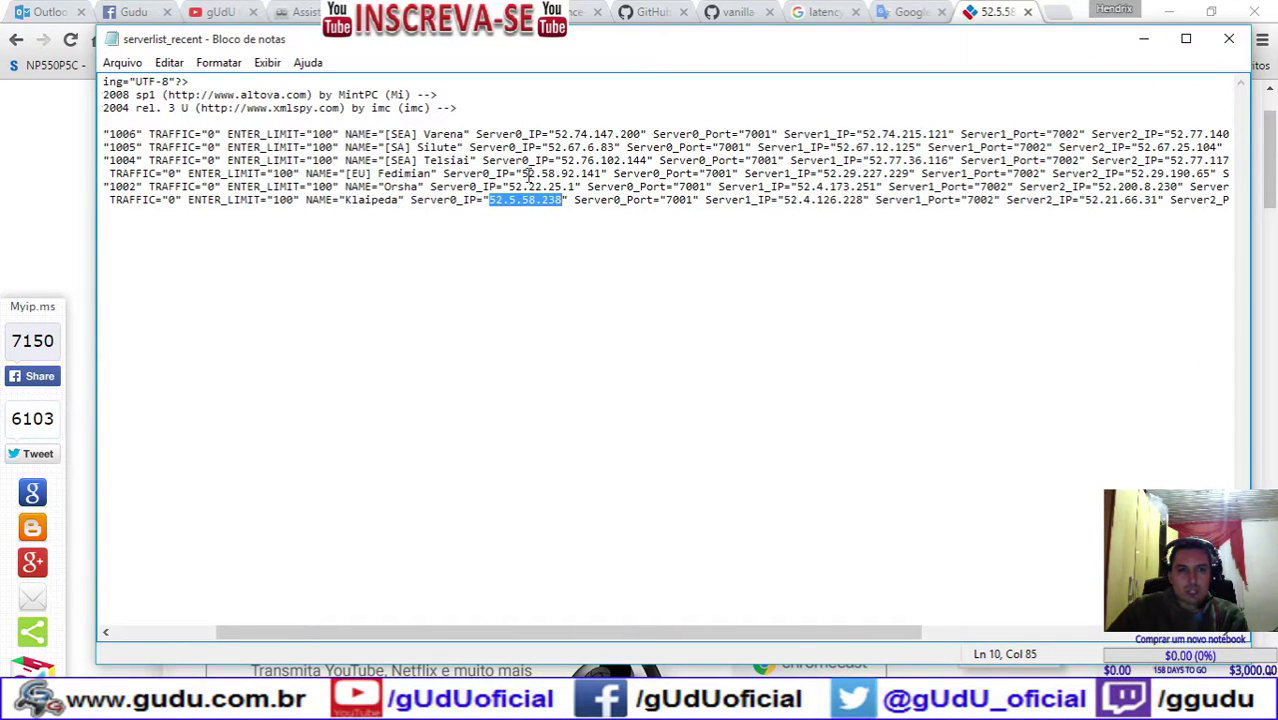
{"action": "left_click_drag", "start_coordinate": [521, 173], "coordinate": [596, 173]}
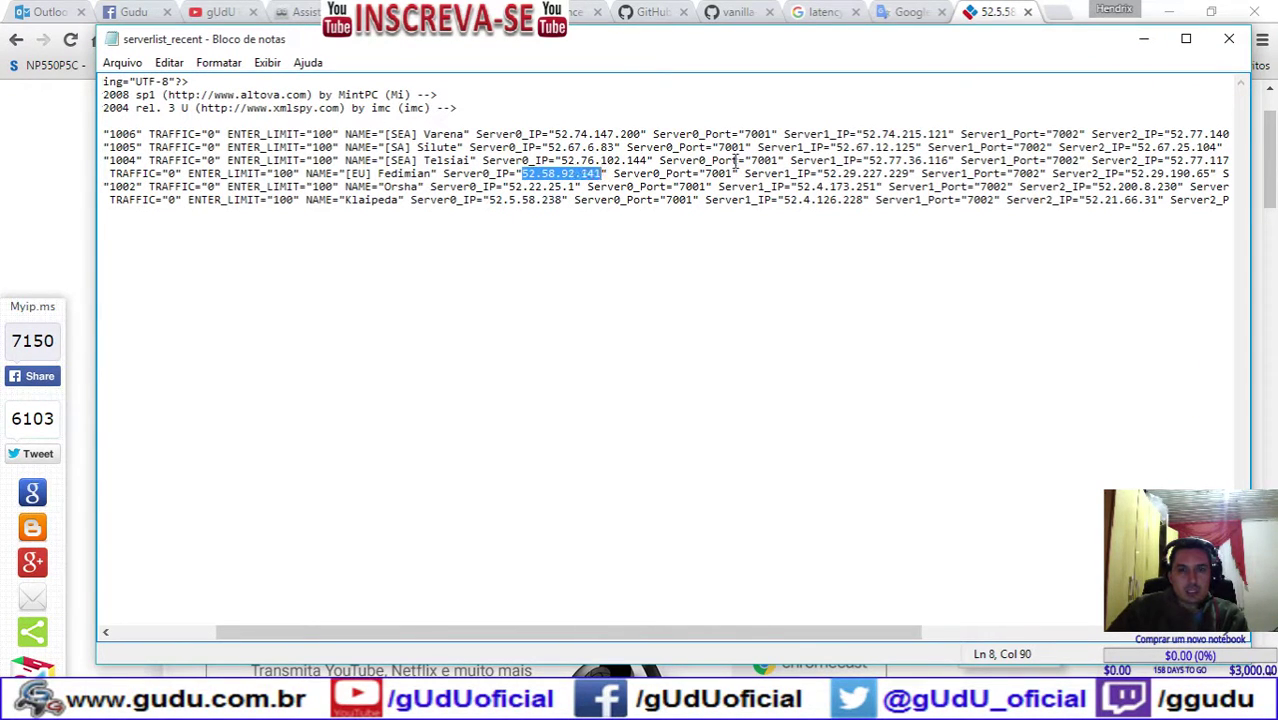
{"action": "key", "text": "alt+Tab"}
{"action": "scroll", "coordinate": [560, 210], "scroll_direction": "up", "scroll_amount": 1}
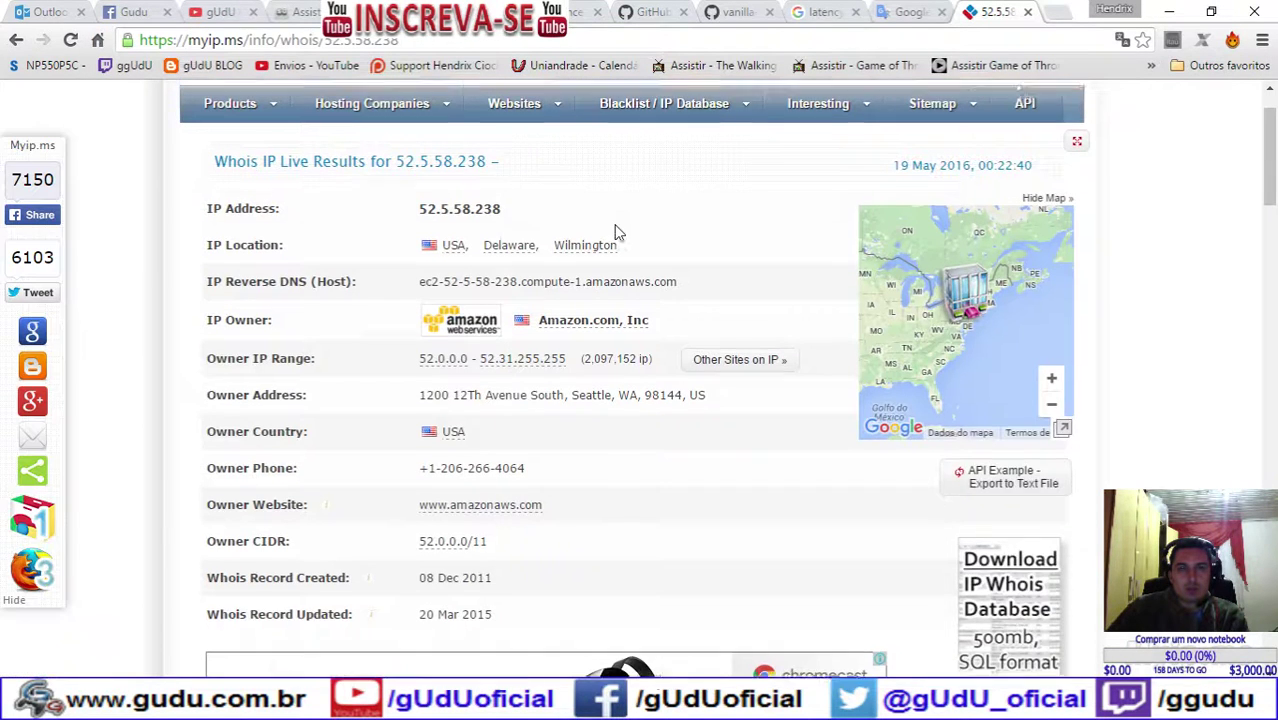
{"action": "left_click", "coordinate": [752, 130]}
{"action": "type", "text": "52.58.92.141"}
{"action": "left_click_drag", "start_coordinate": [904, 125], "coordinate": [566, 137]}
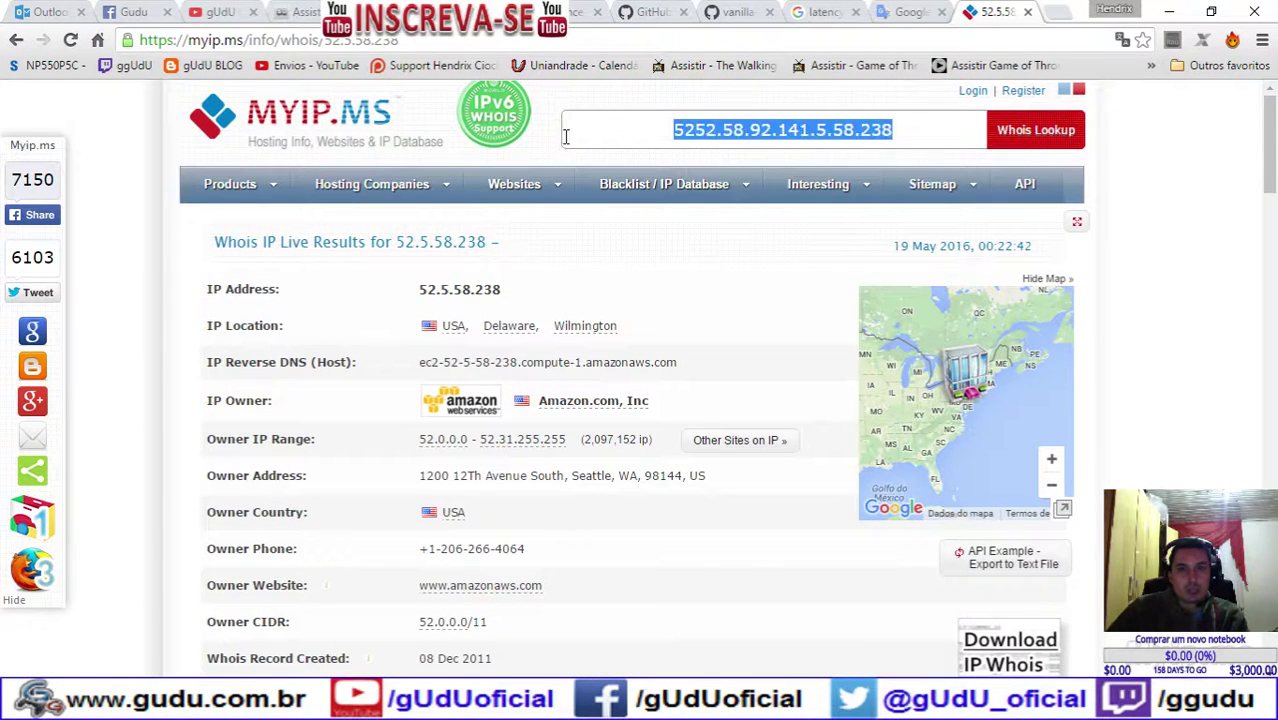
{"action": "type", "text": "52.58.92.141"}
{"action": "left_click", "coordinate": [1030, 130]}
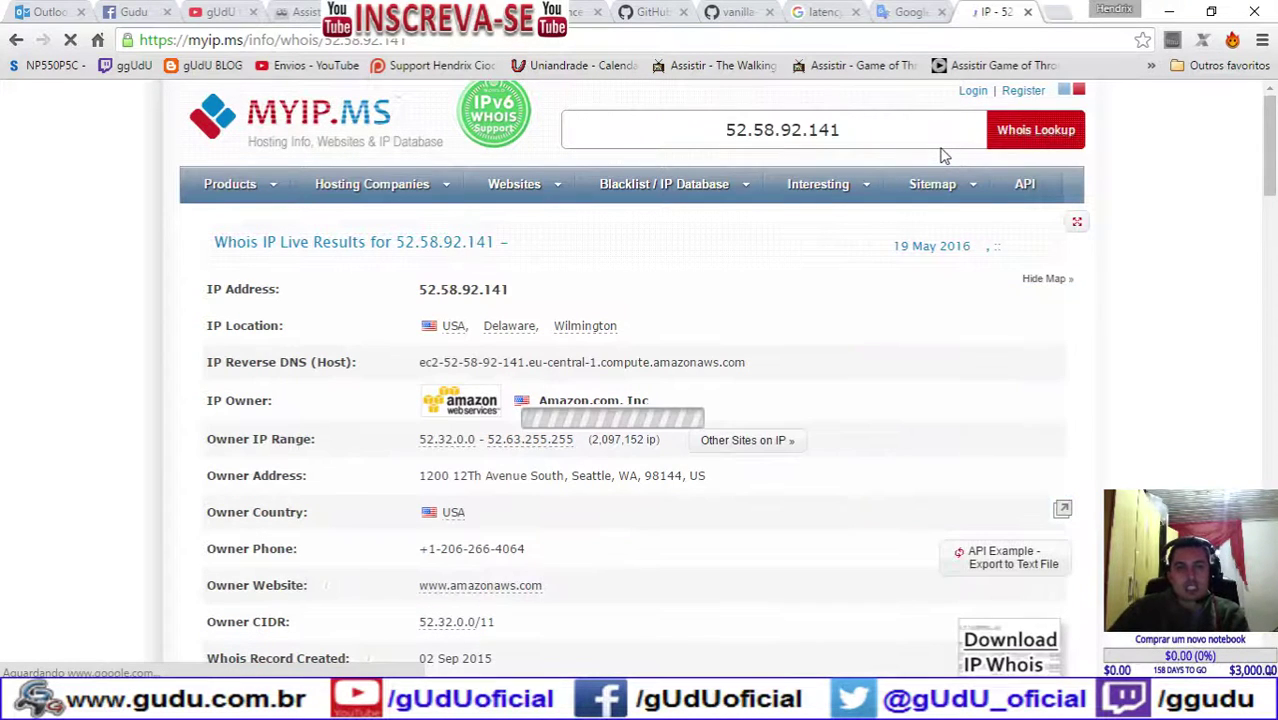
Step: Copy the Orsha entry's Server1 IP from Notepad, look up 52.4.173.251 on myip.ms in Chrome, and return to Notepad
{"action": "key", "text": "alt+Tab"}
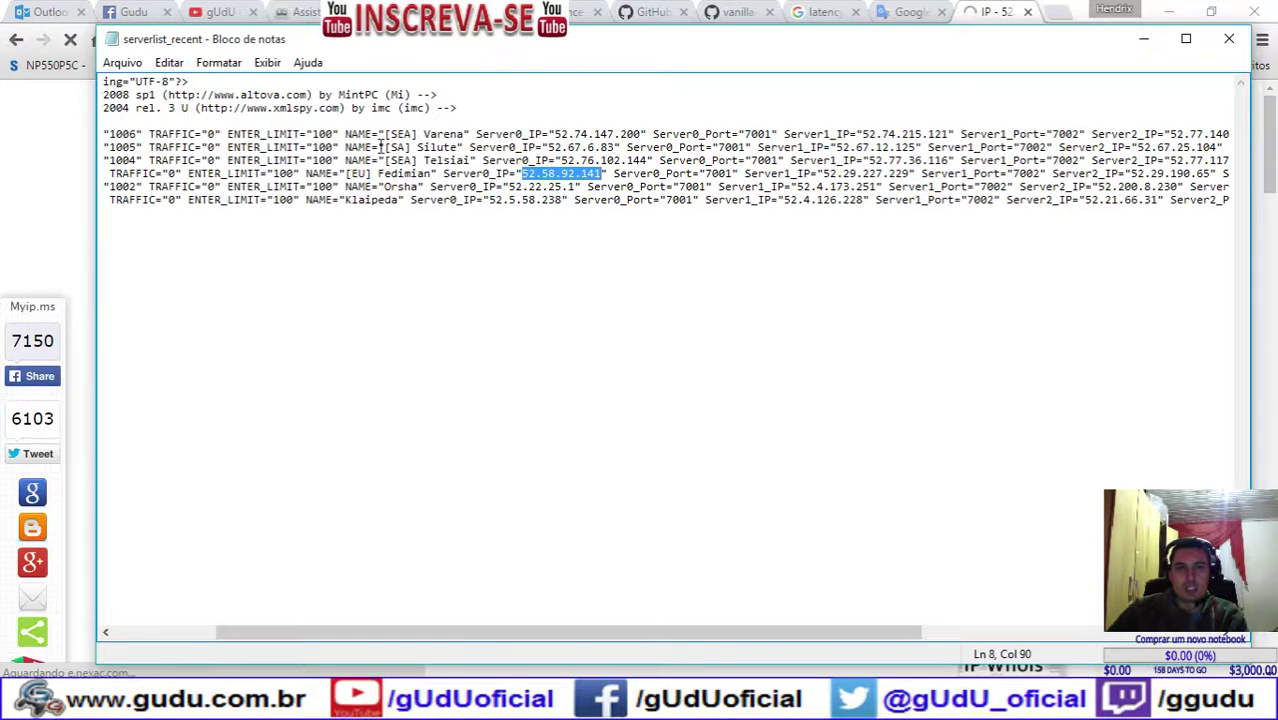
{"action": "left_click_drag", "start_coordinate": [385, 147], "coordinate": [611, 141]}
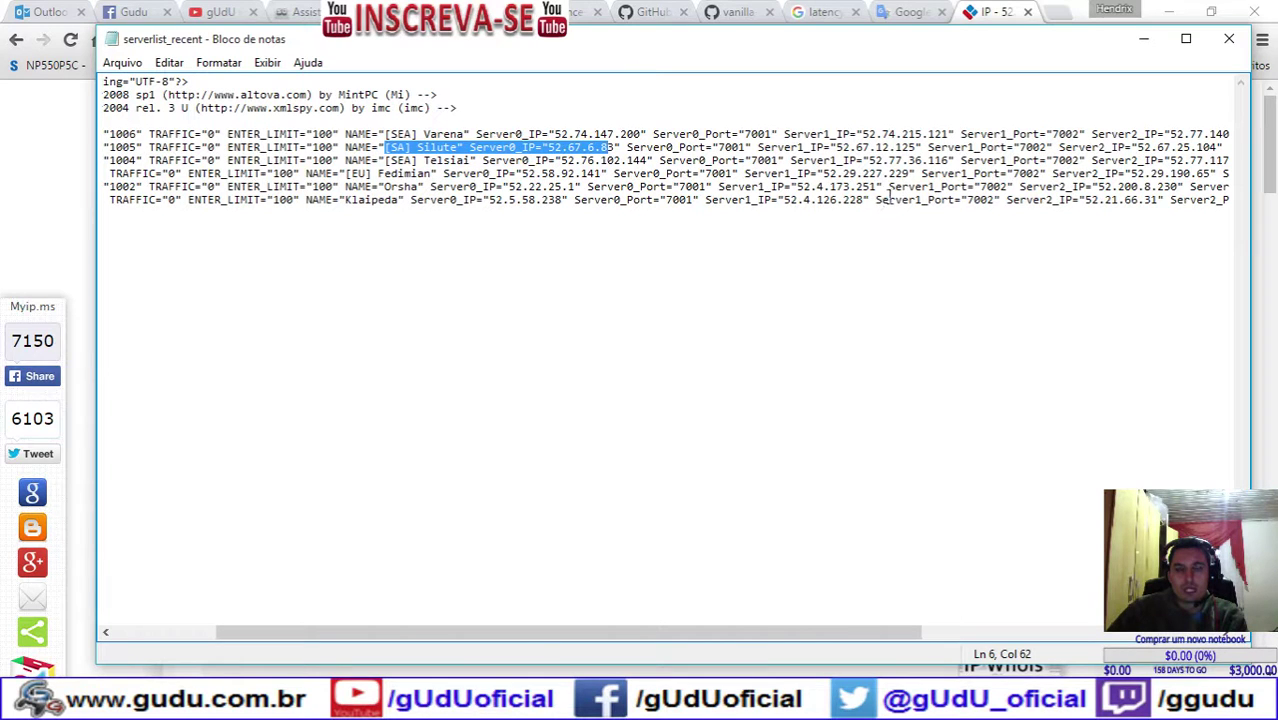
{"action": "left_click_drag", "start_coordinate": [877, 187], "coordinate": [797, 186]}
{"action": "key", "text": "ctrl+c"}
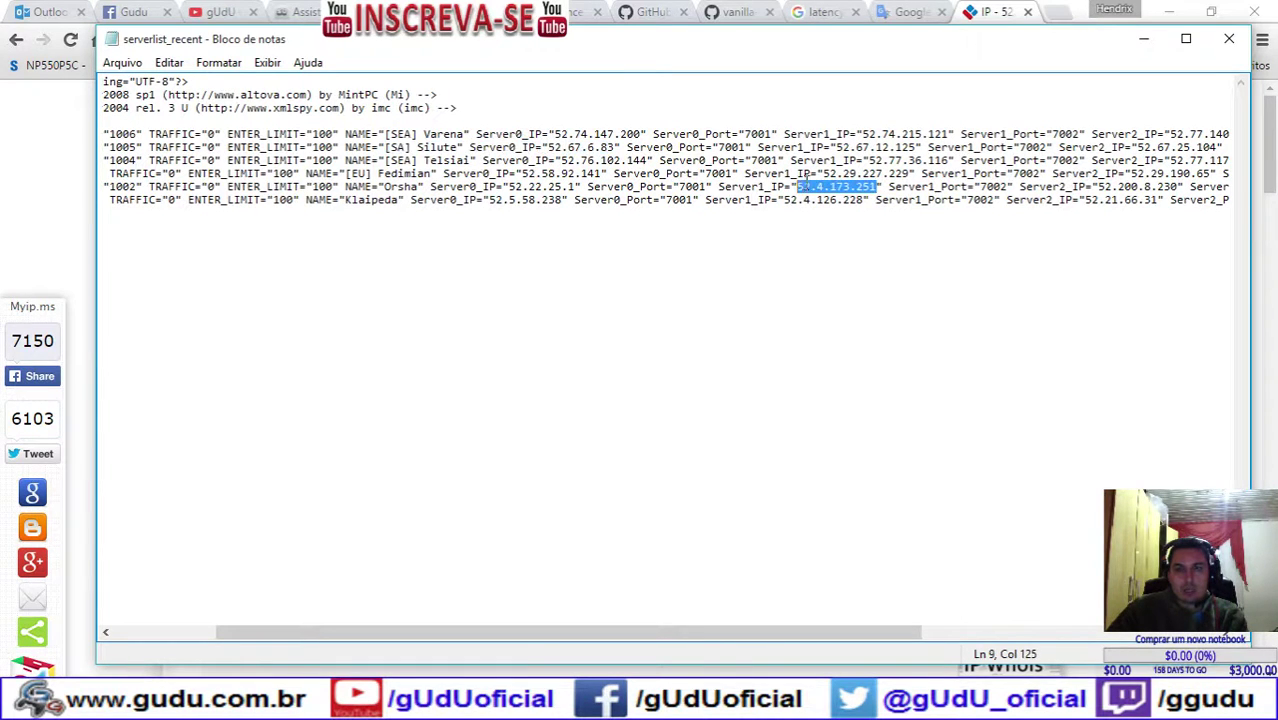
{"action": "left_click", "coordinate": [983, 14]}
{"action": "key", "text": "ctrl+a"}
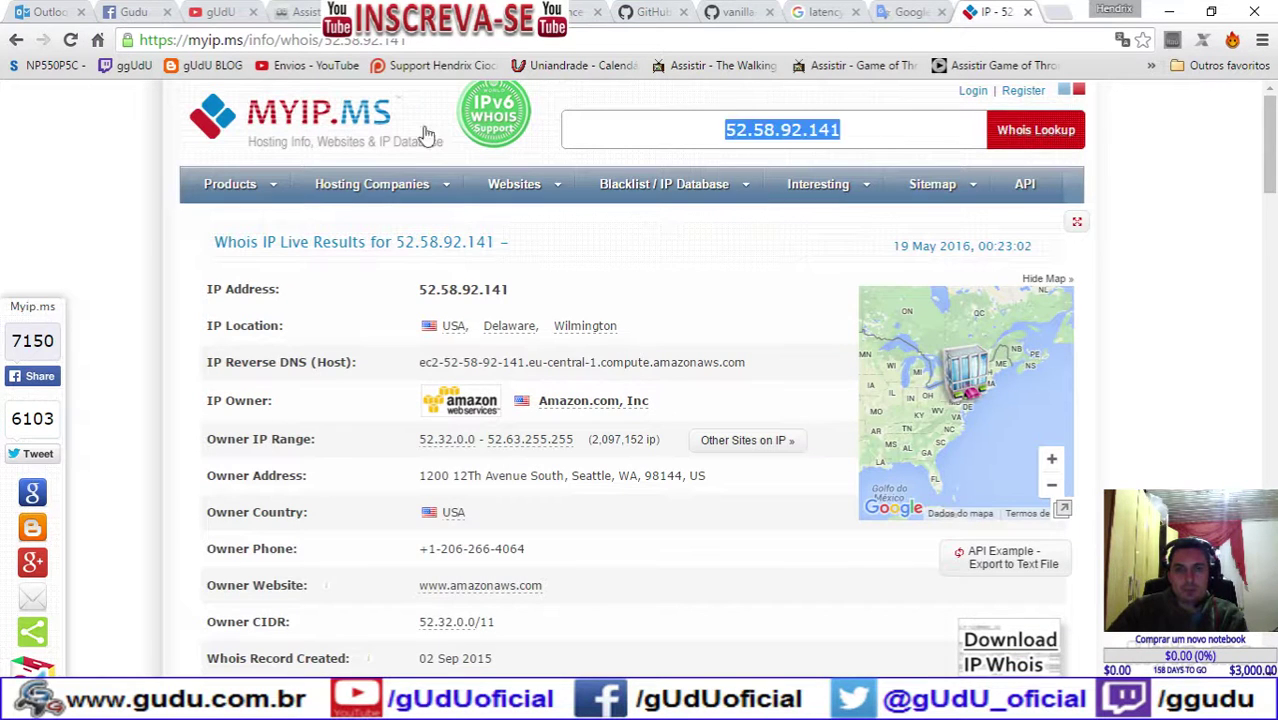
{"action": "key", "text": "ctrl+v"}
{"action": "left_click", "coordinate": [1003, 128]}
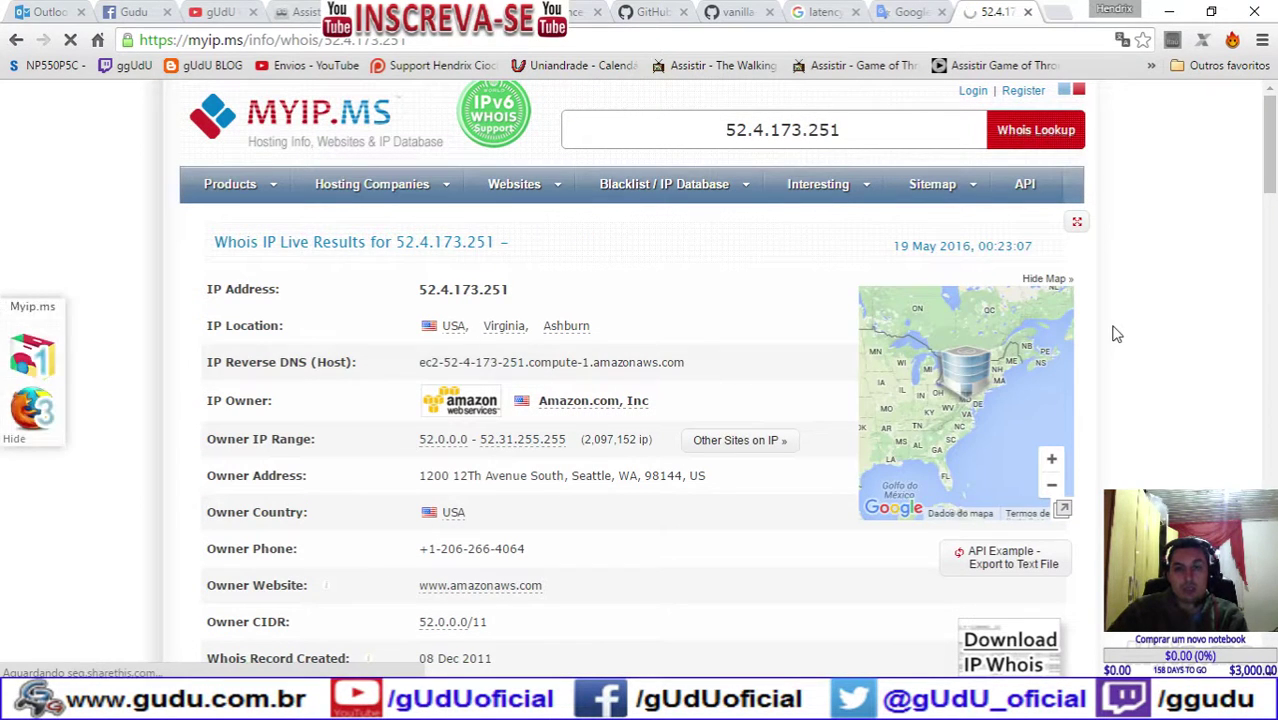
{"action": "key", "text": "alt+Tab"}
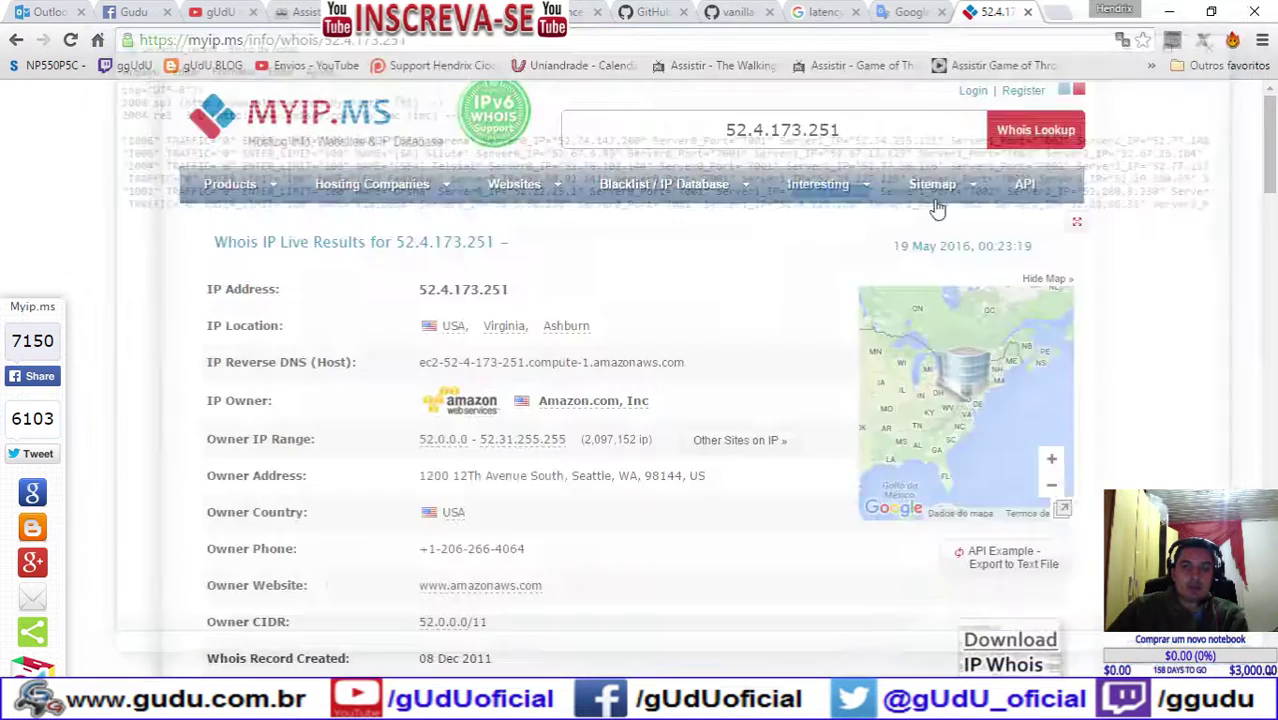
Step: Return from Notepad to Chrome and search Google for "tos lag silute"
{"action": "left_click", "coordinate": [1229, 38]}
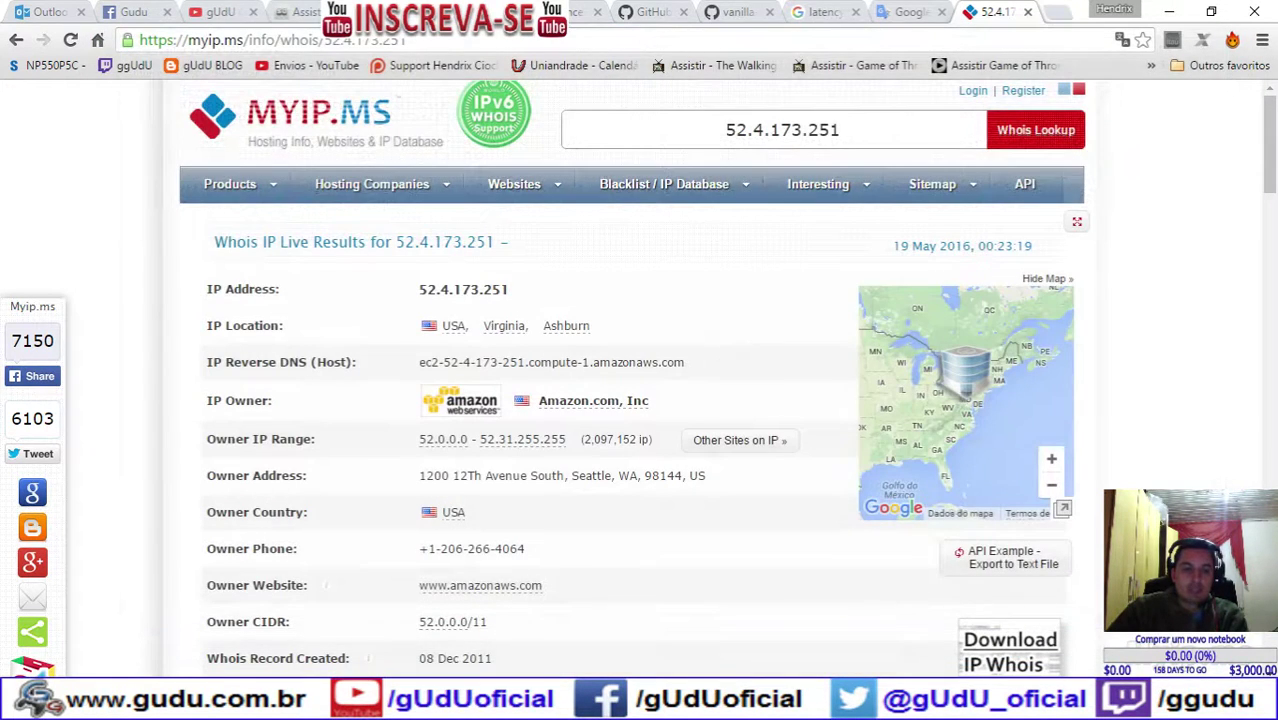
{"action": "left_click", "coordinate": [352, 42]}
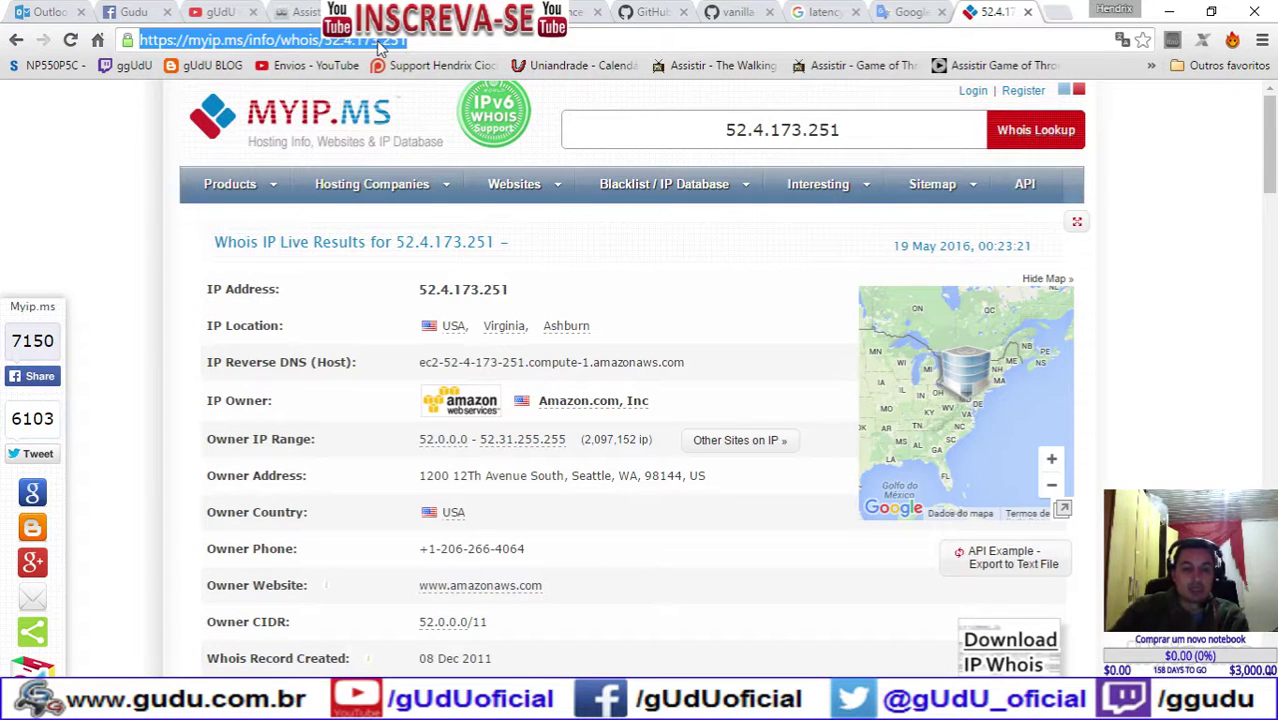
{"action": "type", "text": "tos"}
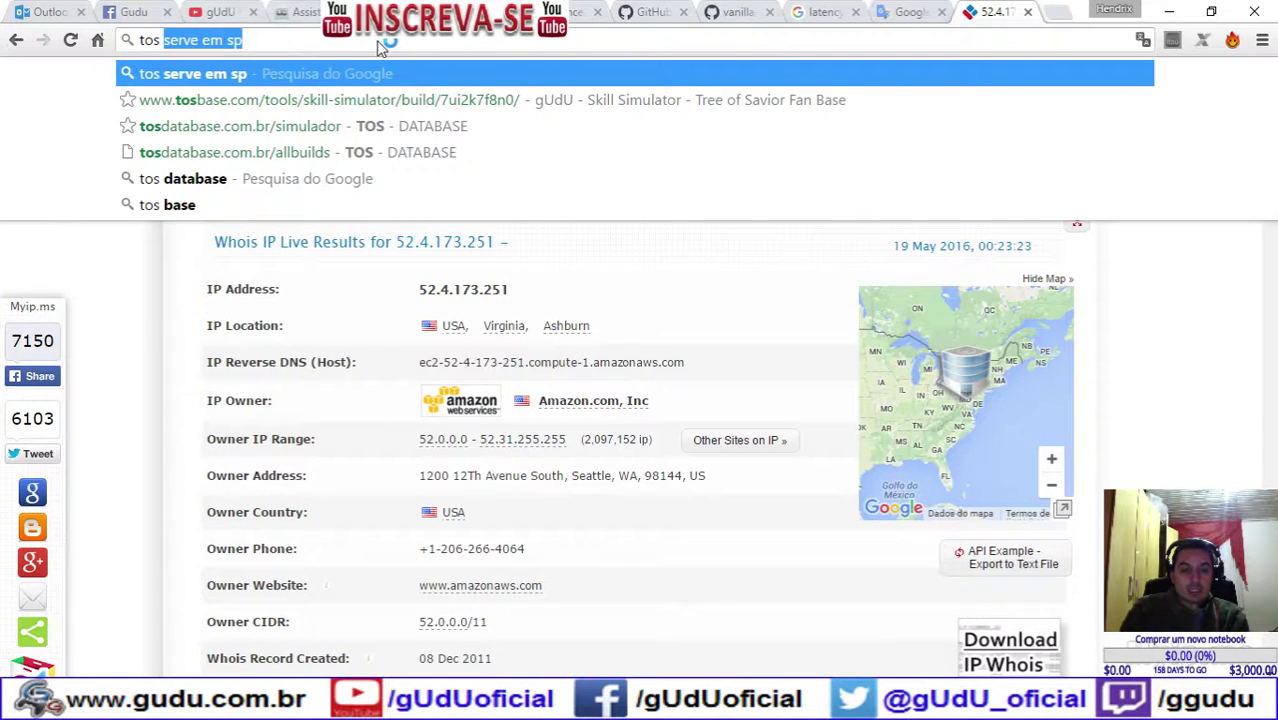
{"action": "type", "text": " lag silute"}
{"action": "key", "text": "Return"}
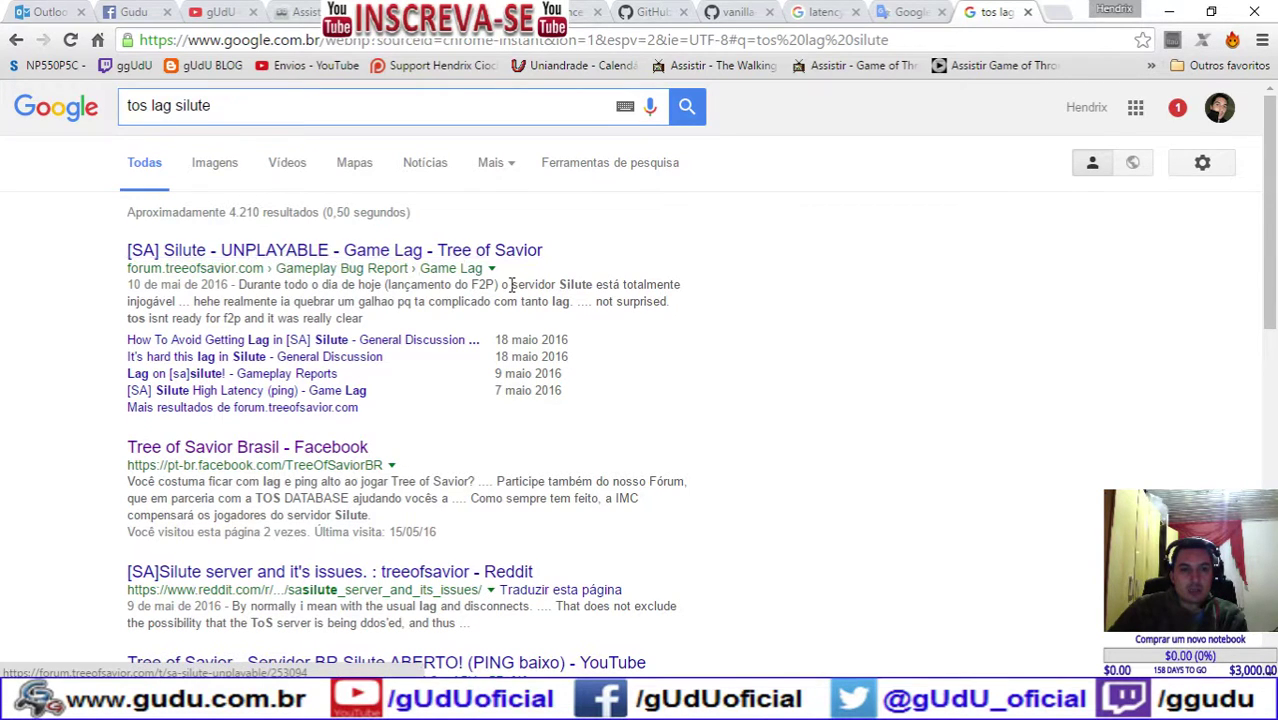
Step: Open the YouTube result "Tree of Savior - Servidor BR Silute ABERTO! (PING baixo)" and go to its comments section
{"action": "left_click", "coordinate": [340, 249]}
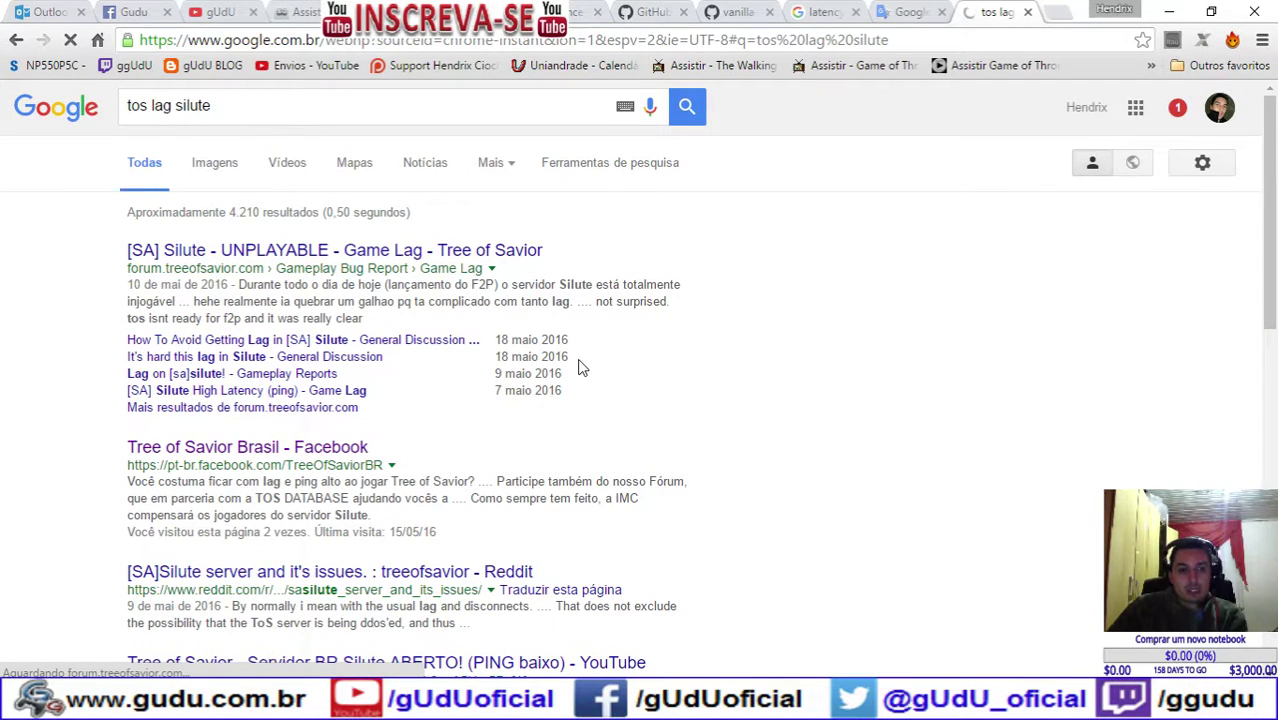
{"action": "scroll", "coordinate": [582, 368], "scroll_direction": "down", "scroll_amount": 1}
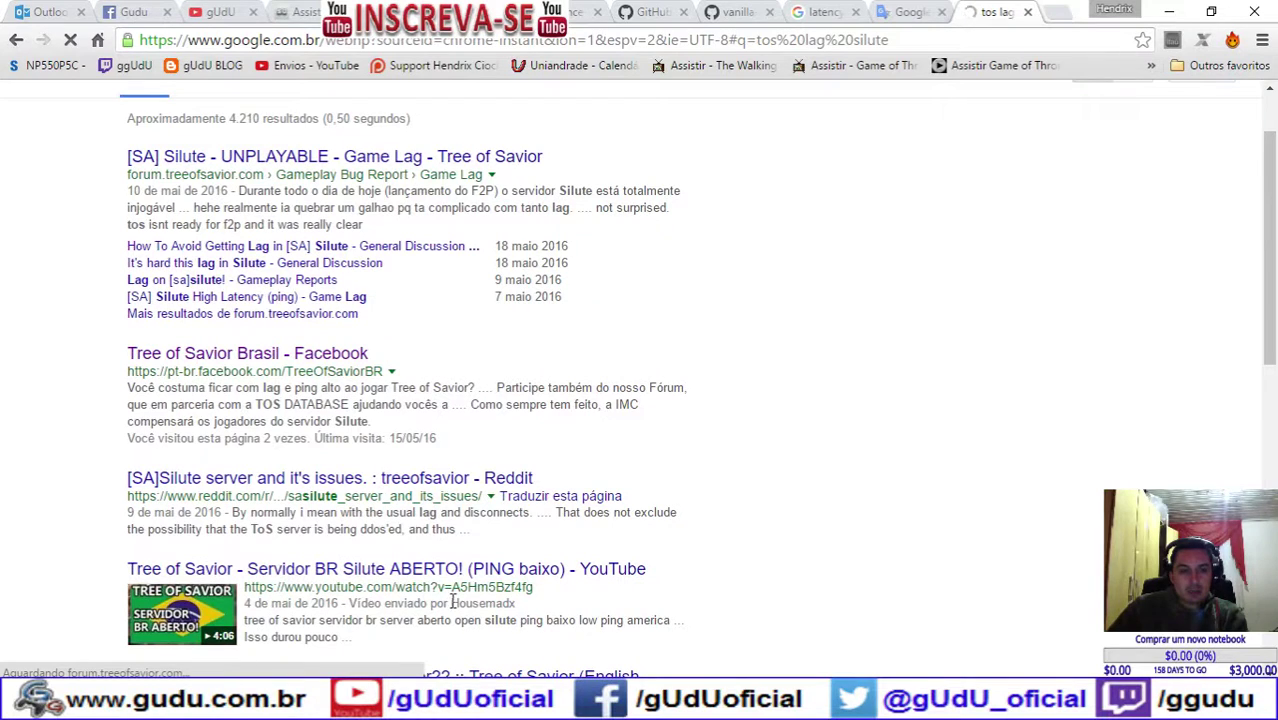
{"action": "scroll", "coordinate": [582, 612], "scroll_direction": "down", "scroll_amount": 1}
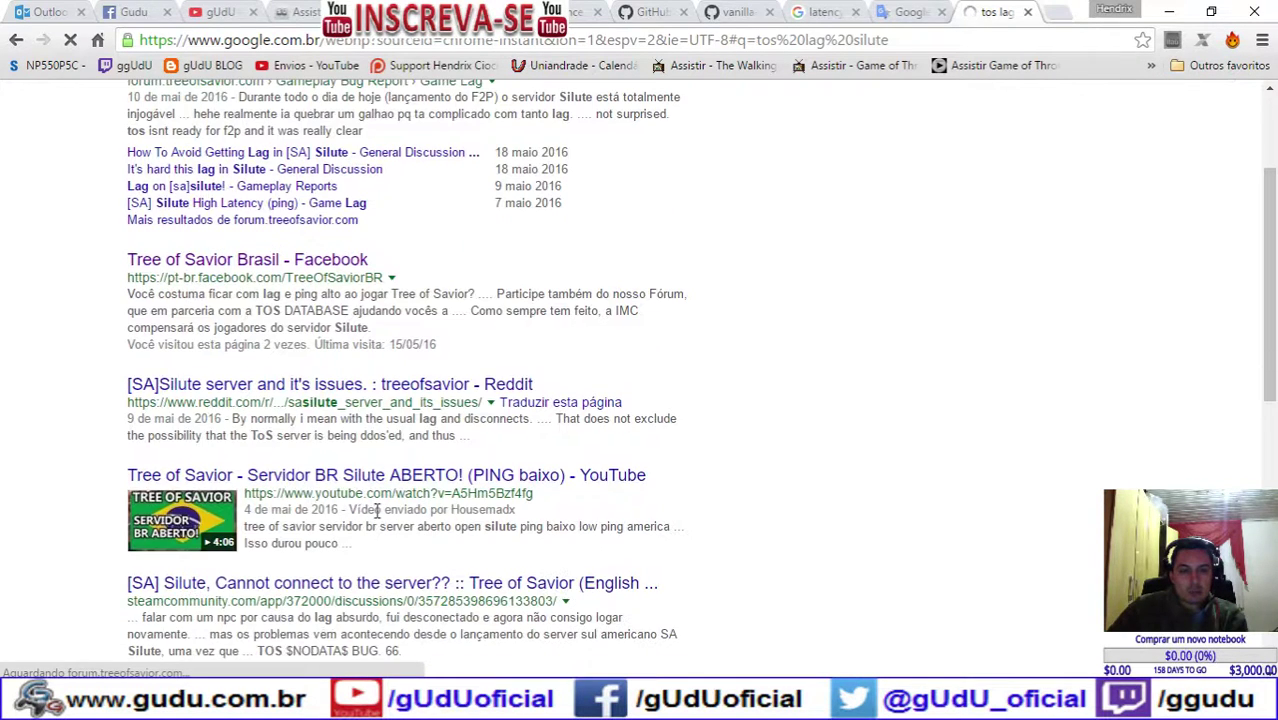
{"action": "left_click", "coordinate": [312, 476]}
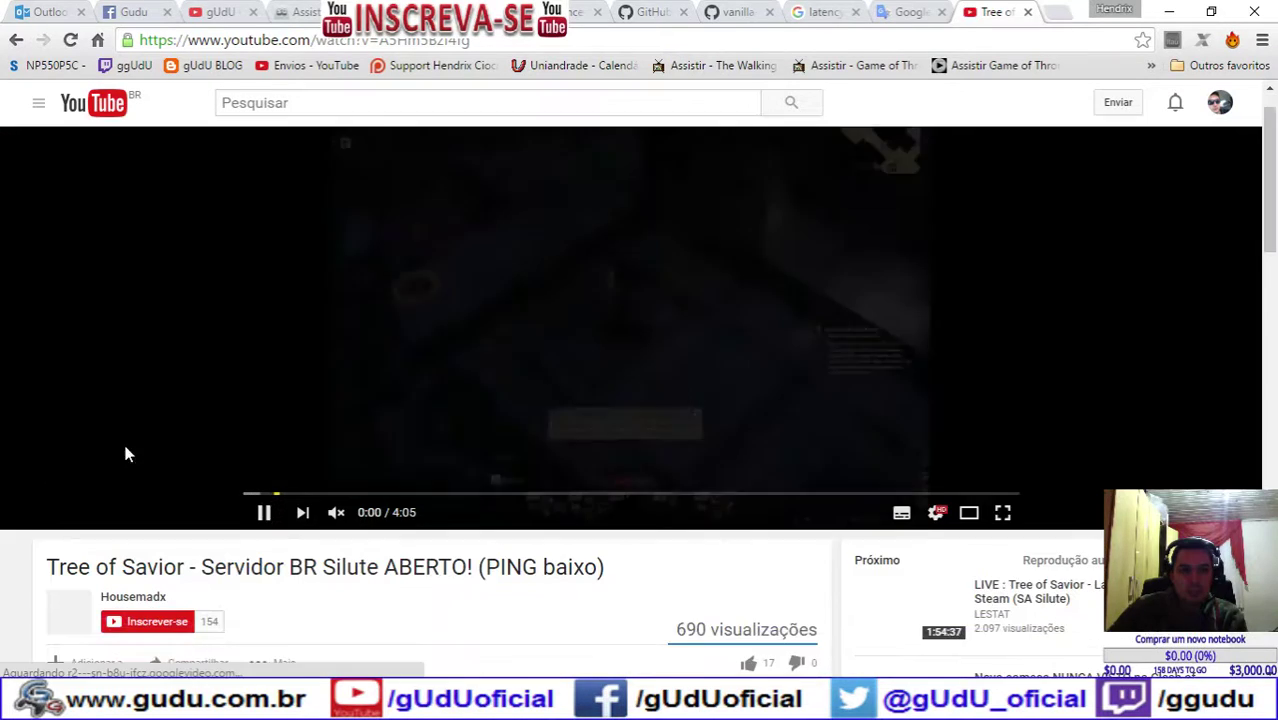
{"action": "scroll", "coordinate": [130, 470], "scroll_direction": "down", "scroll_amount": 5}
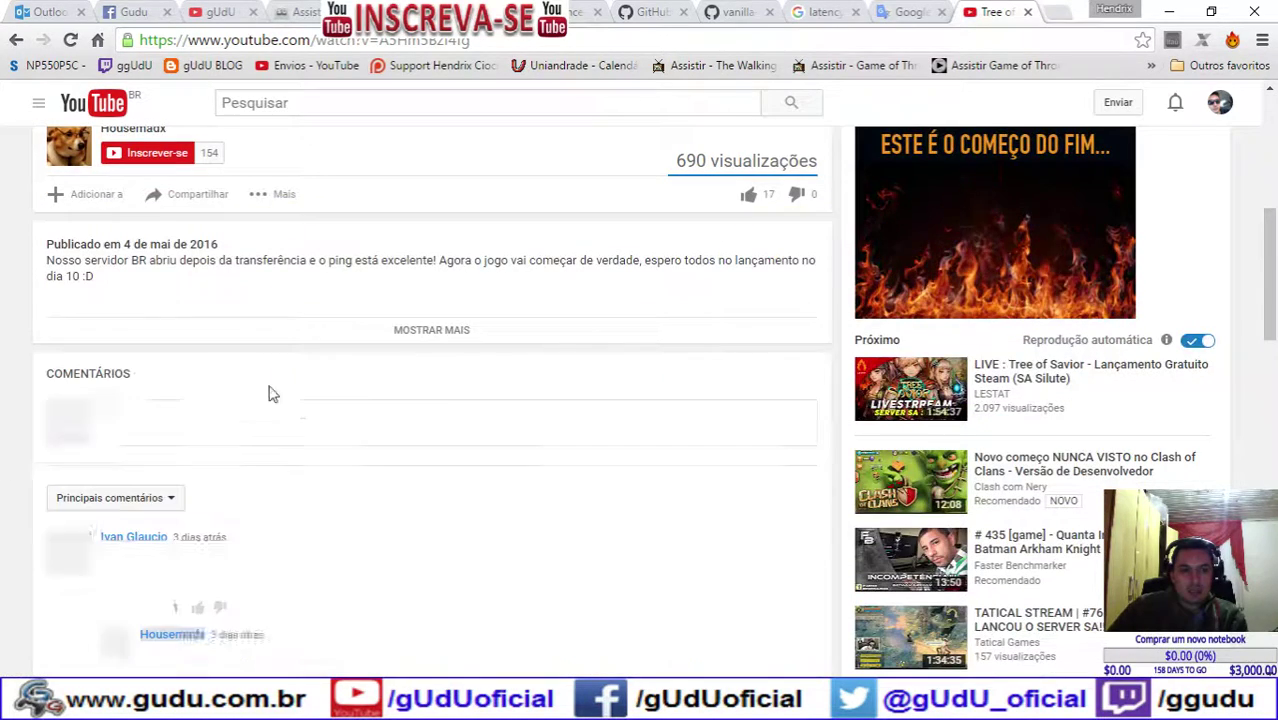
Step: Draft a public comment on the video reading "Mas ip do servidor é ainda nos EUA, 52.4.173.251", inserting the IP from the clipboard
{"action": "left_click", "coordinate": [366, 407]}
{"action": "type", "text": "Ma so"}
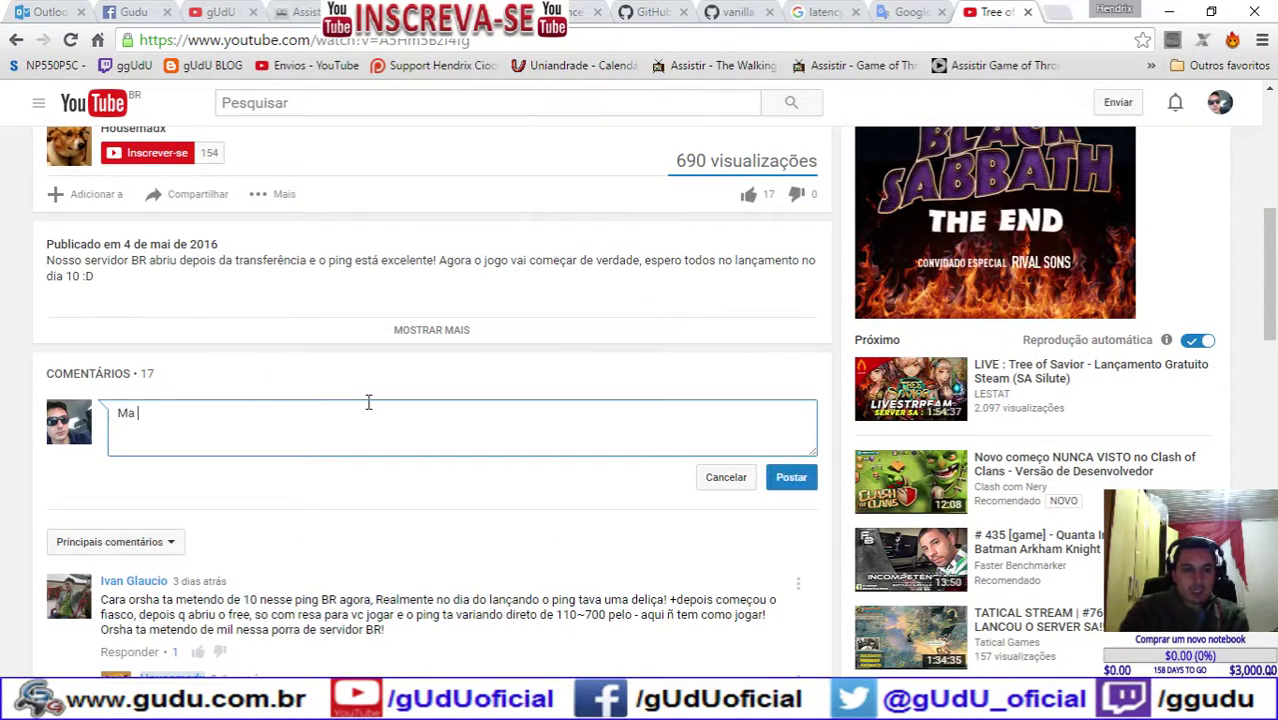
{"action": "key", "text": "BackSpace"}
{"action": "key", "text": "BackSpace"}
{"action": "key", "text": "BackSpace"}
{"action": "type", "text": "s ip do serv"}
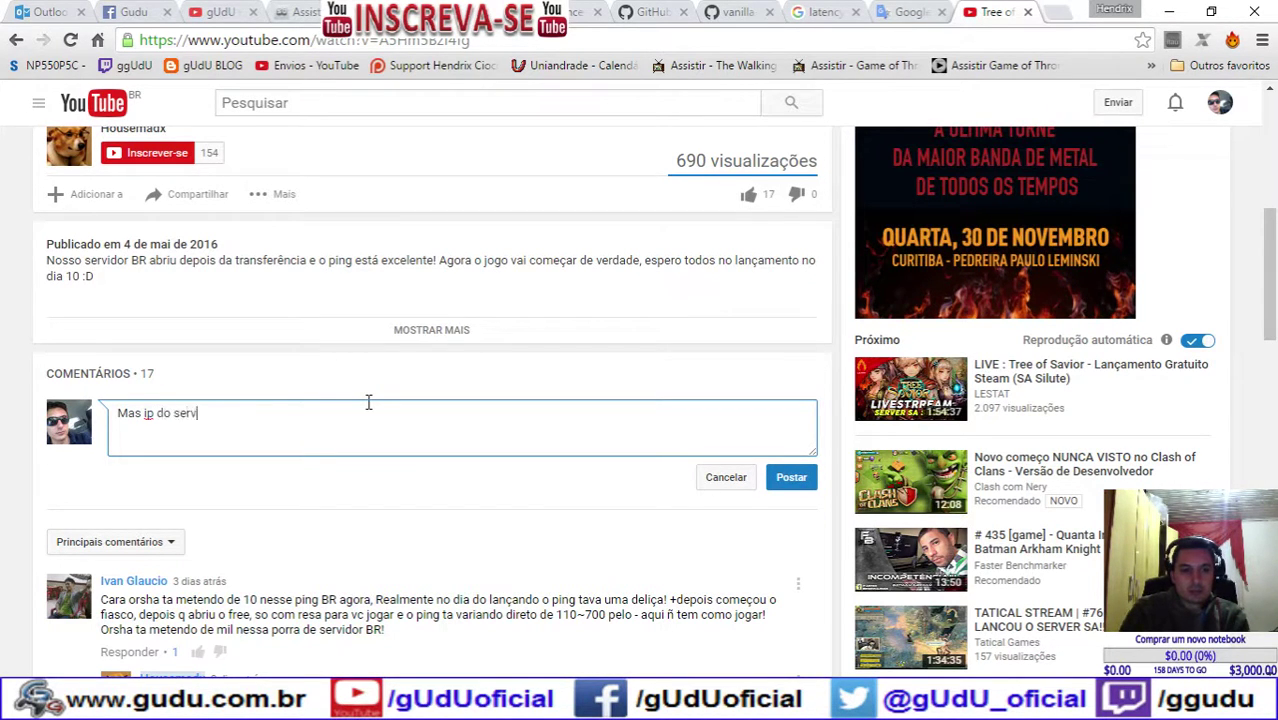
{"action": "type", "text": "idor é ainda nos"}
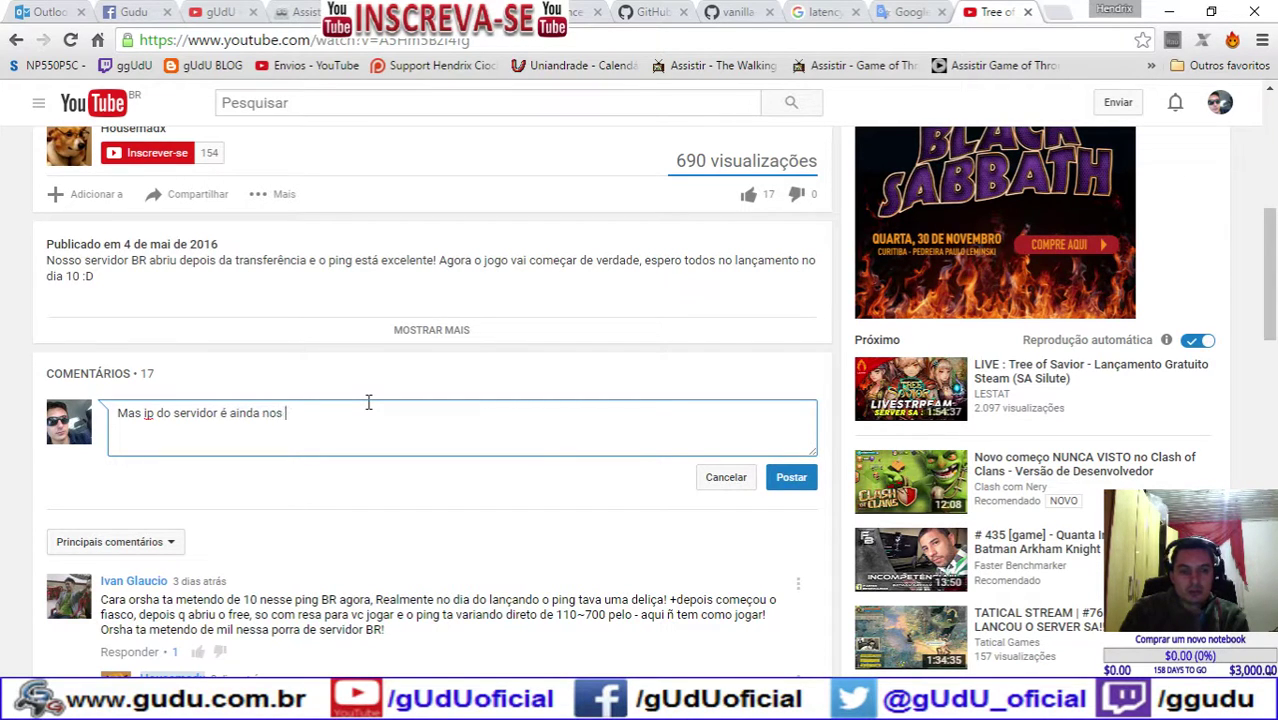
{"action": "type", "text": ","}
{"action": "key", "text": "ctrl+v"}
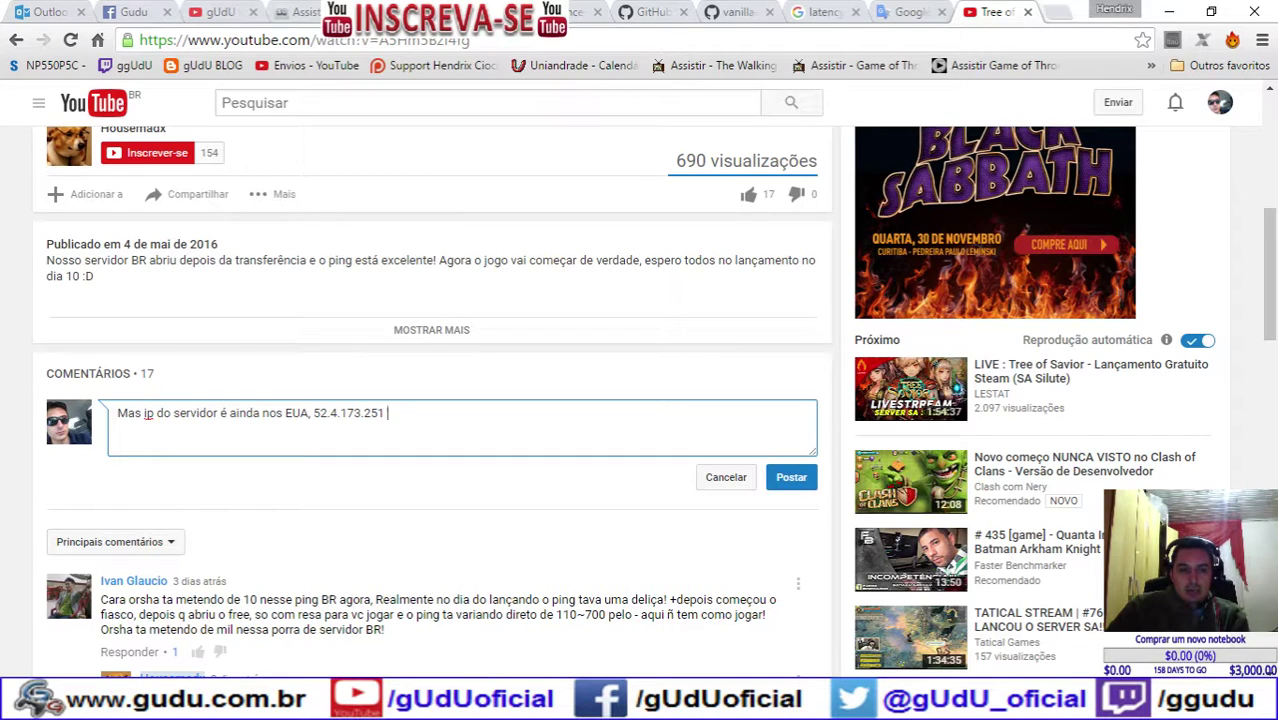
Step: Open serverlist_recent from the release folder in Notepad, copy all the server entry lines, and minimize Notepad
{"action": "mouse_move", "coordinate": [300, 705]}
{"action": "left_click", "coordinate": [488, 600]}
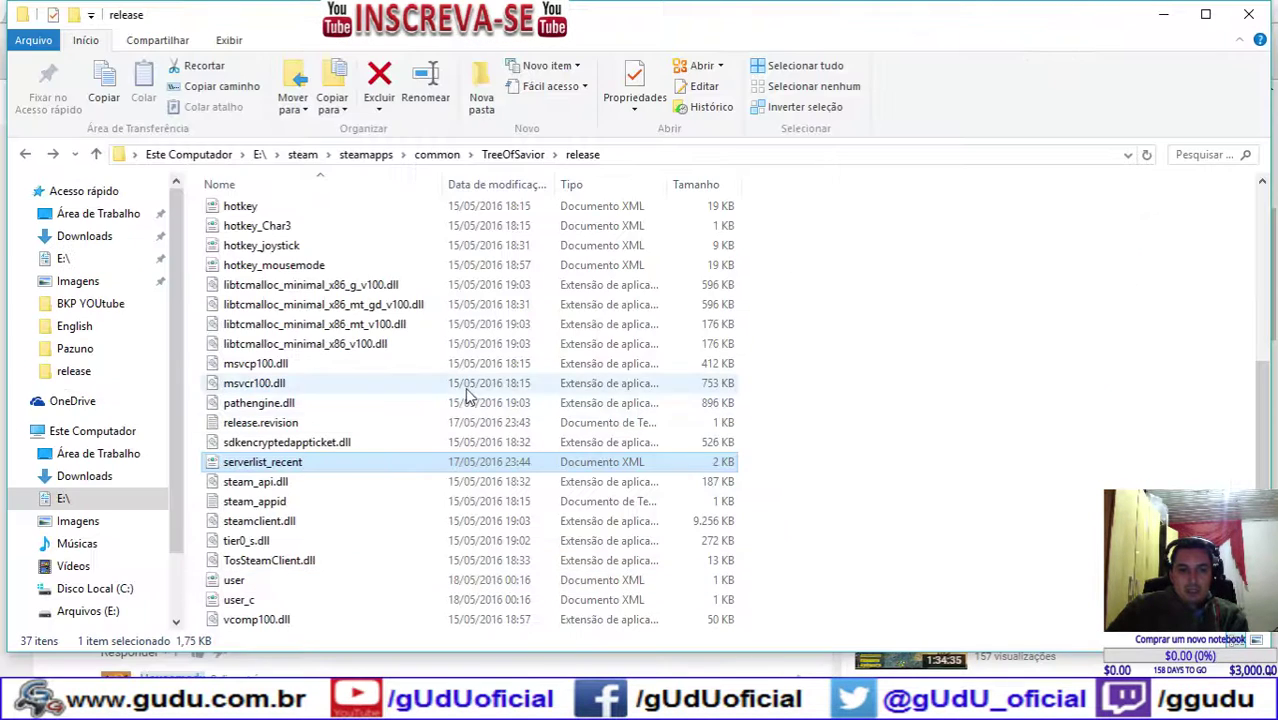
{"action": "right_click", "coordinate": [315, 467]}
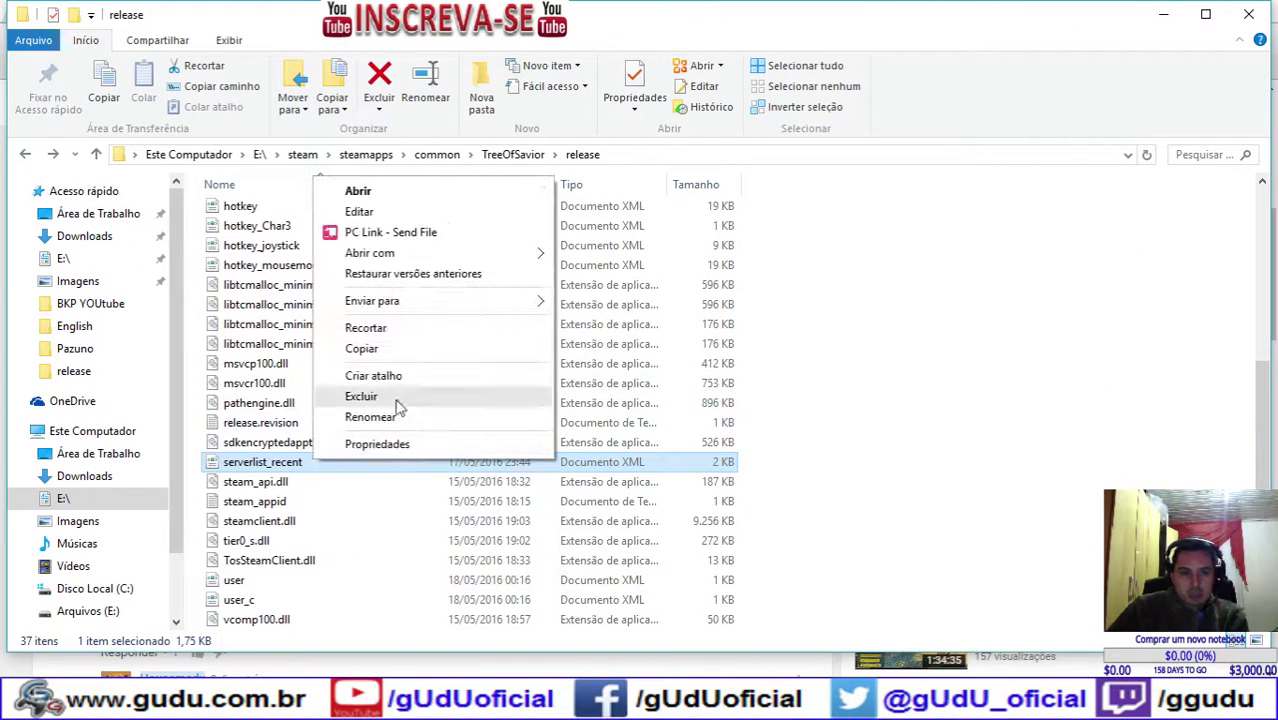
{"action": "left_click", "coordinate": [400, 217]}
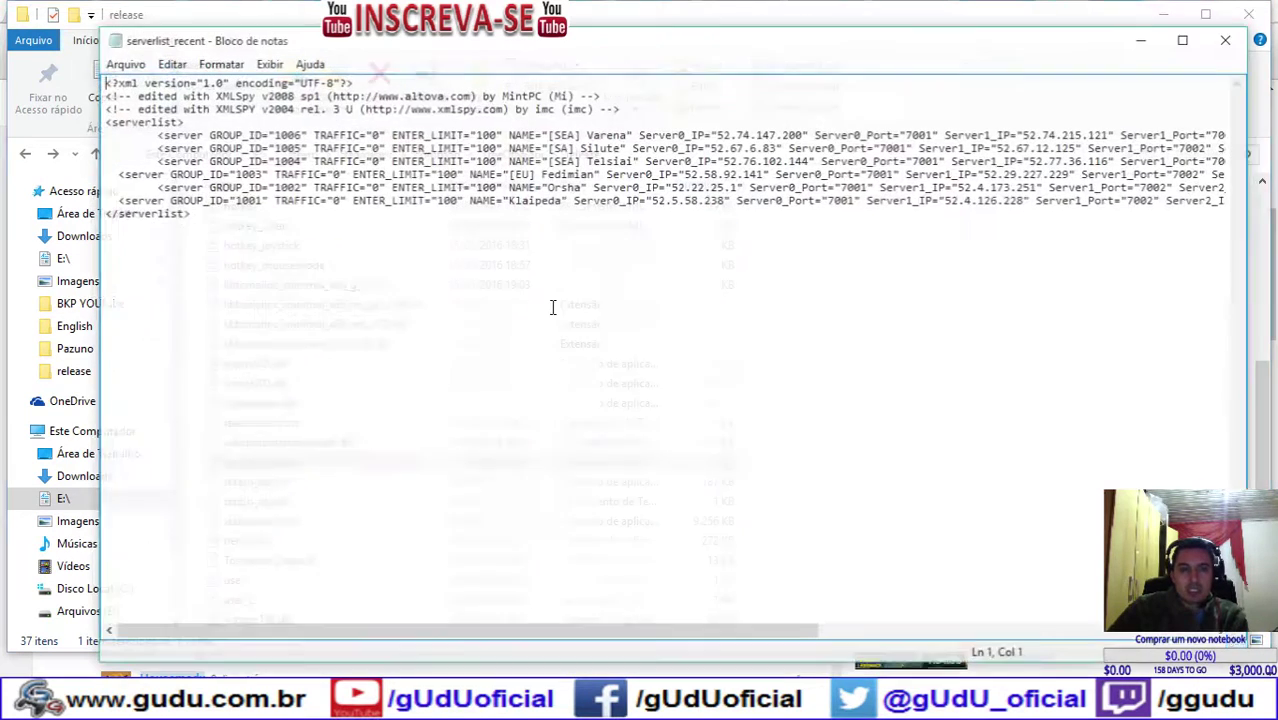
{"action": "left_click_drag", "start_coordinate": [153, 133], "coordinate": [1206, 232]}
{"action": "key", "text": "ctrl+c"}
{"action": "left_click_drag", "start_coordinate": [329, 245], "coordinate": [1137, 200]}
{"action": "left_click", "coordinate": [147, 131]}
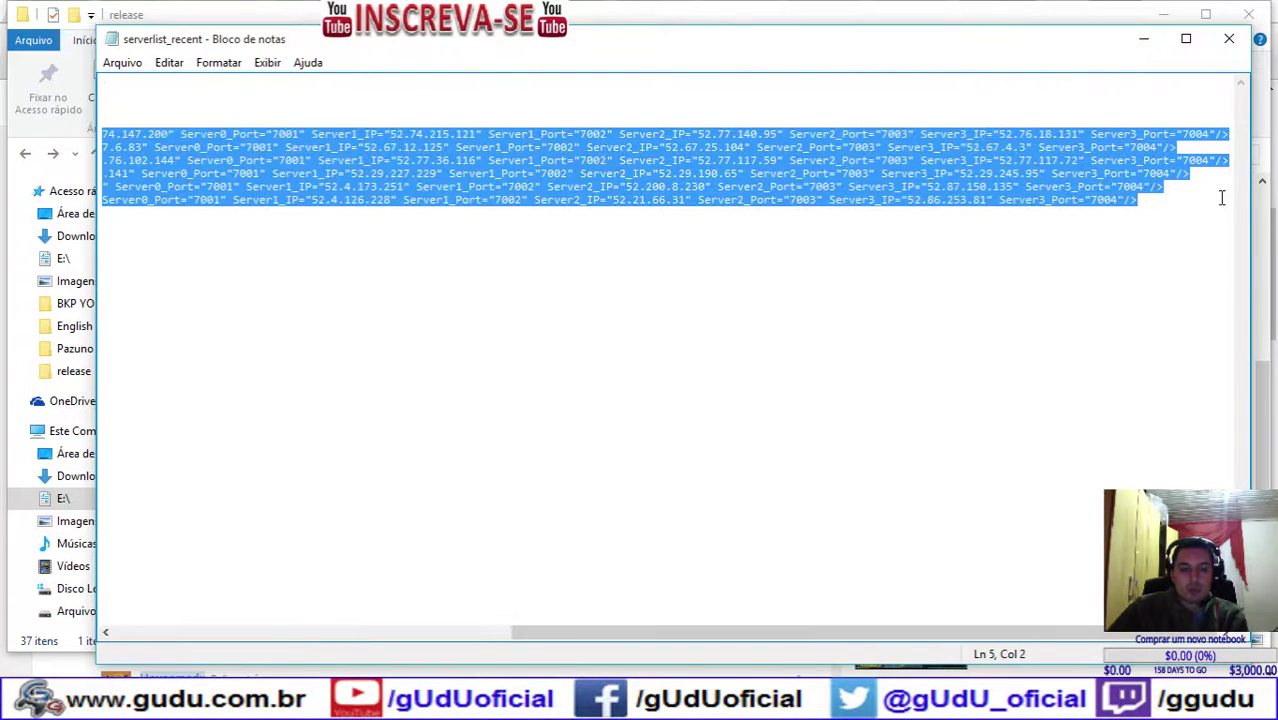
{"action": "left_click", "coordinate": [1144, 39]}
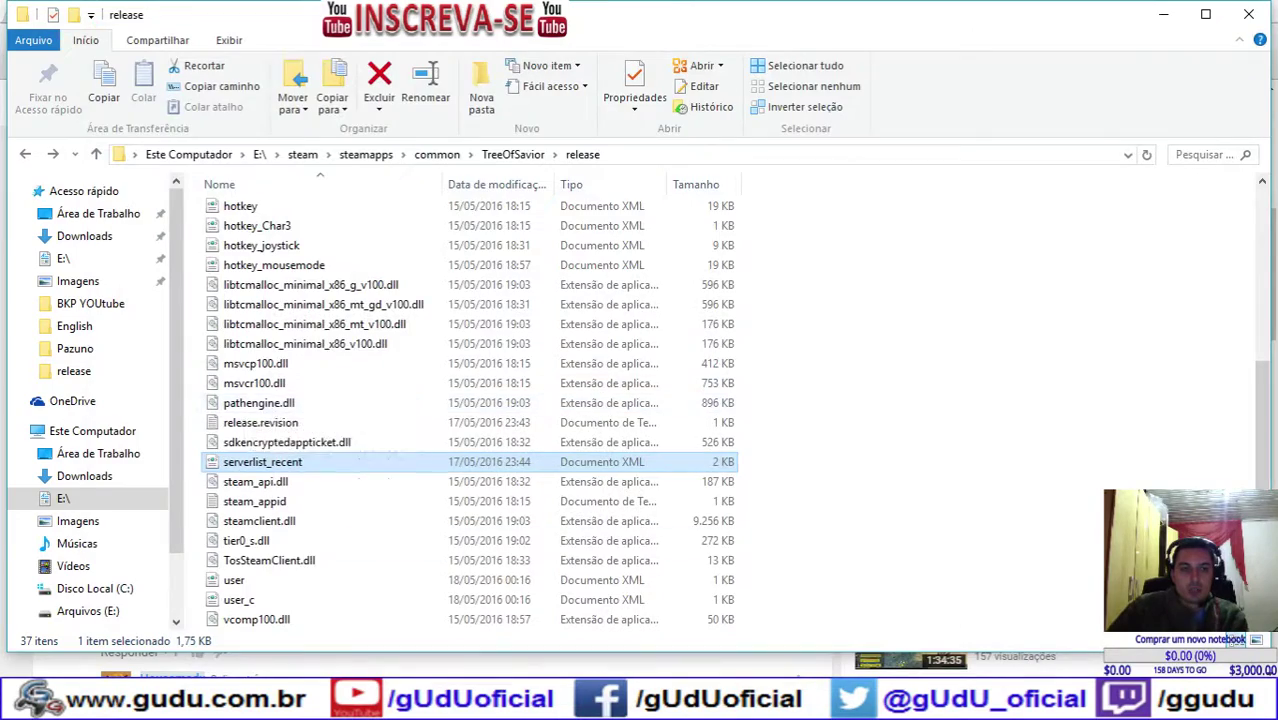
Step: Replace the IP in the YouTube comment draft with the copied server entries, set them off on new lines, and post the comment
{"action": "key", "text": "alt+Tab"}
{"action": "left_click_drag", "start_coordinate": [387, 413], "coordinate": [322, 417]}
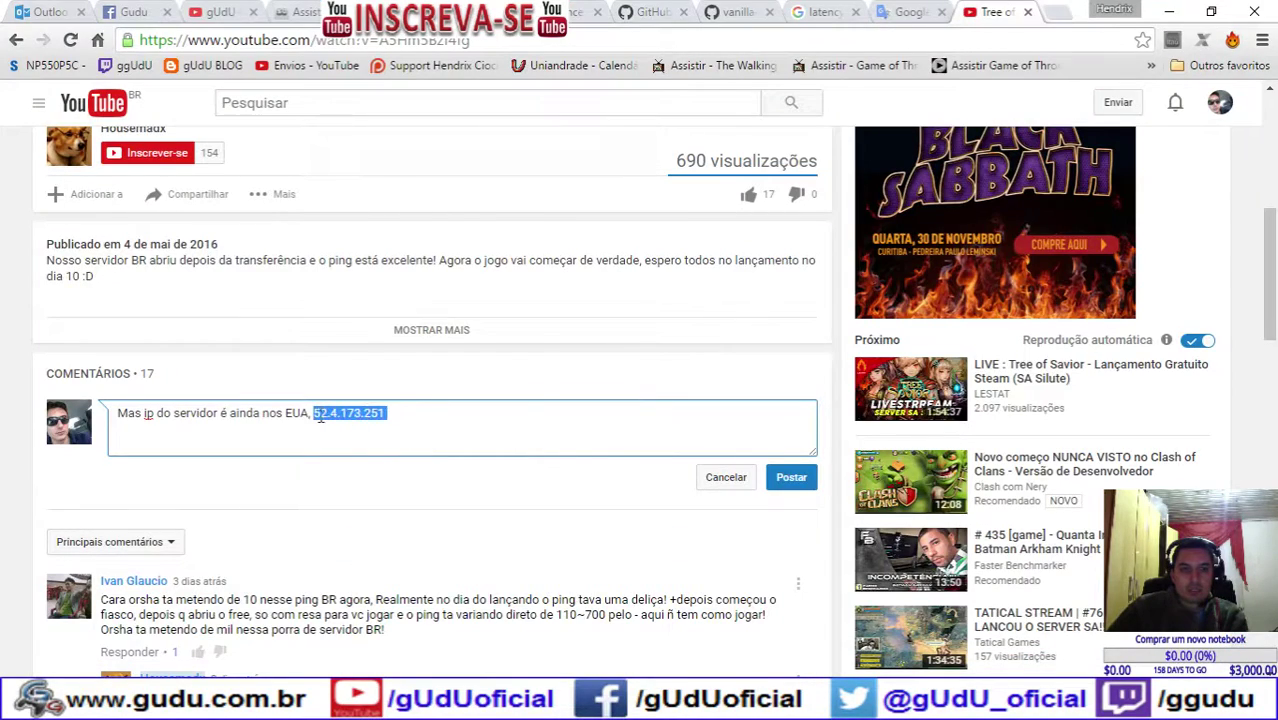
{"action": "key", "text": "ctrl+v"}
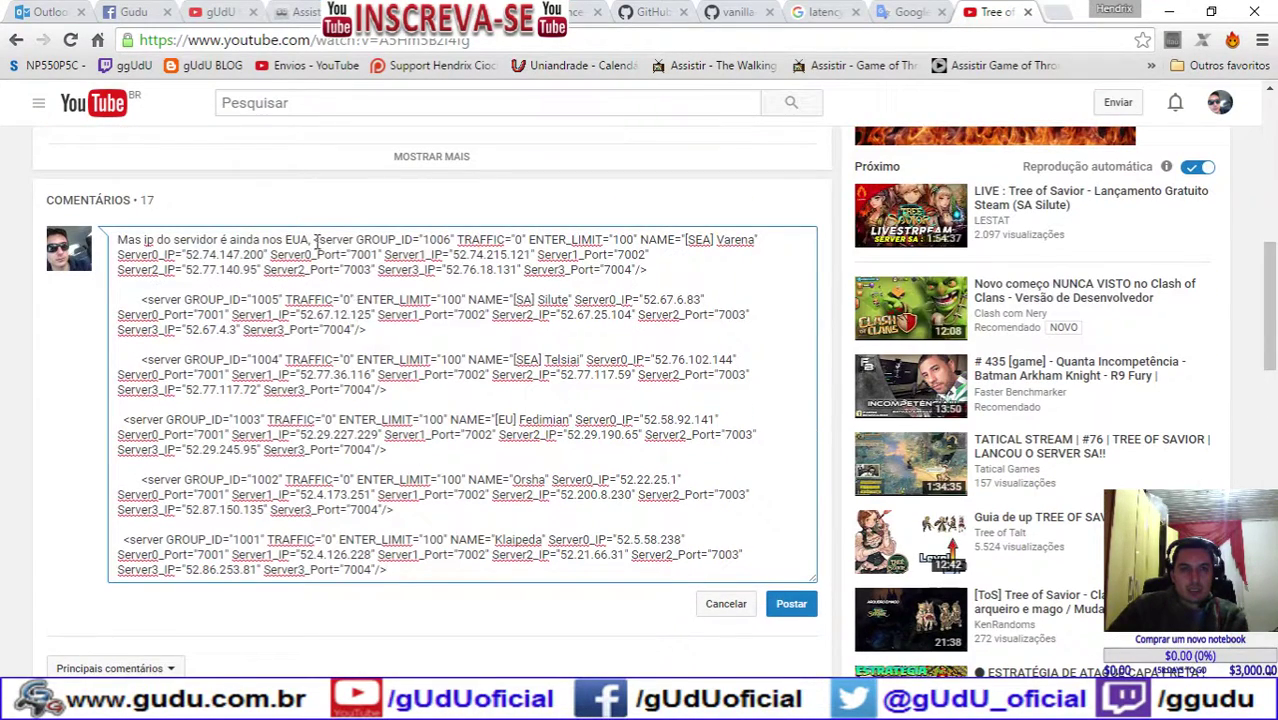
{"action": "key", "text": "Return"}
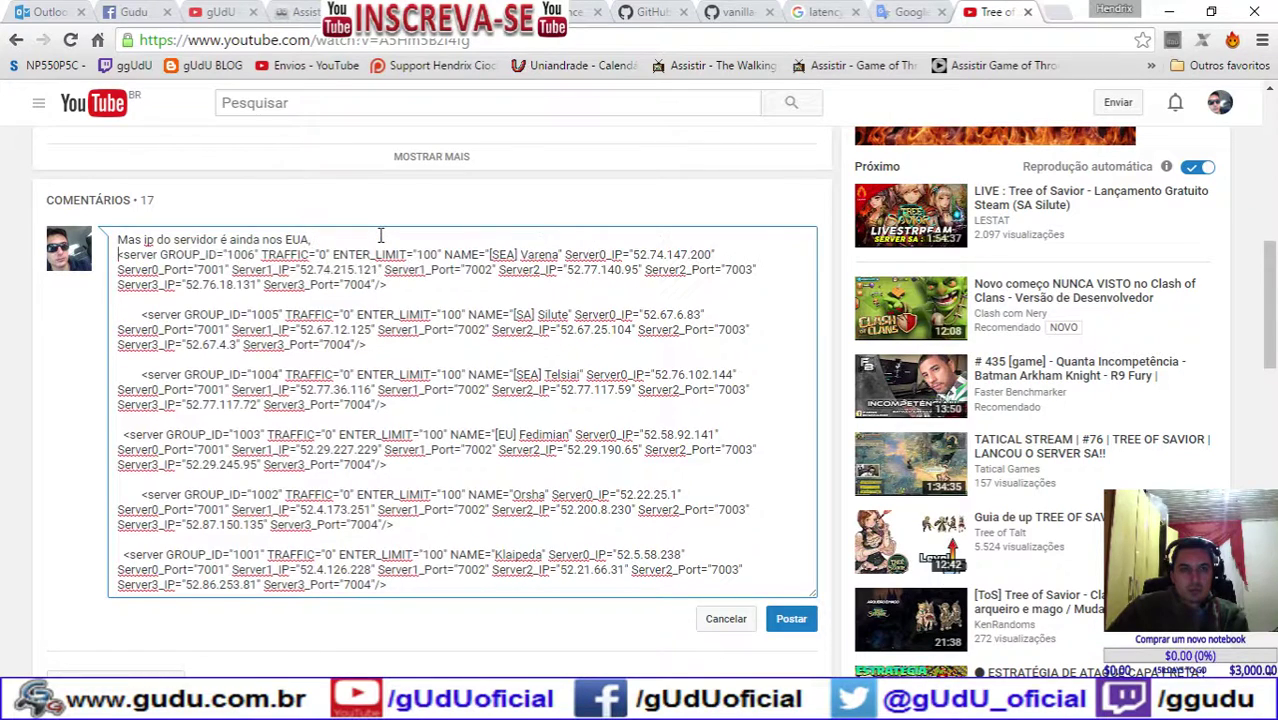
{"action": "left_click", "coordinate": [790, 633]}
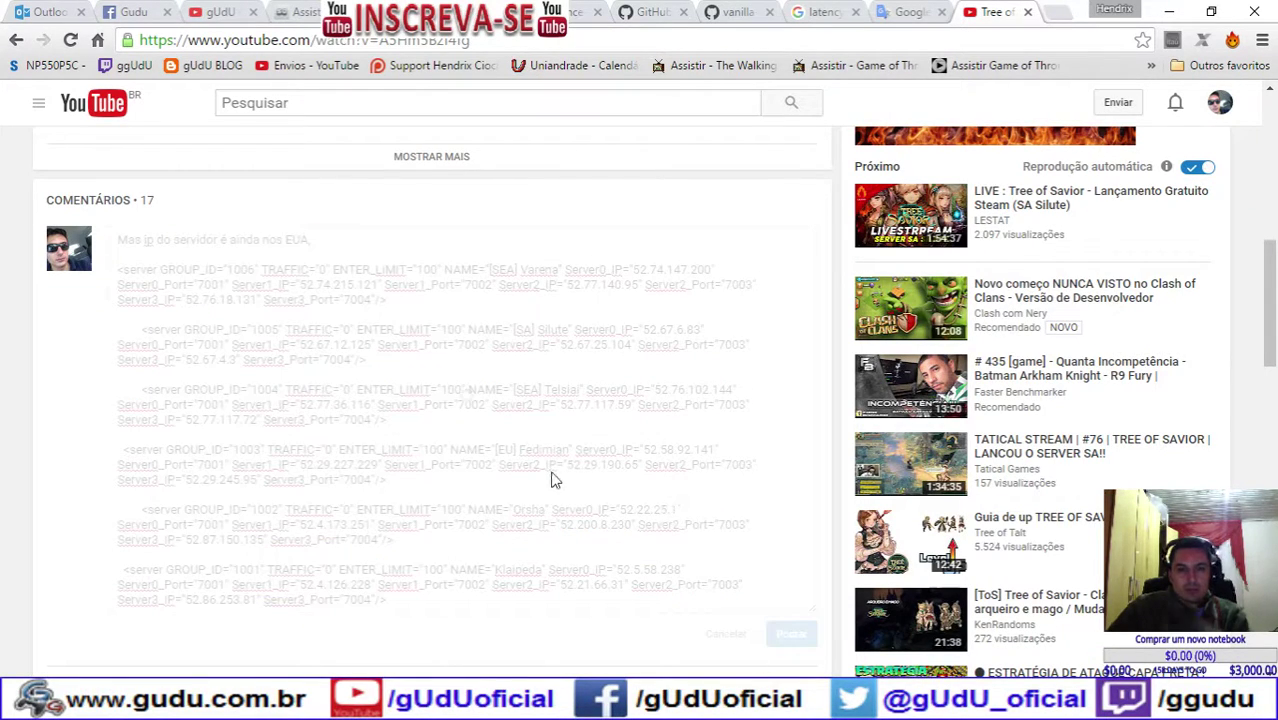
Step: Read the comments below the video, then go back up to the player
{"action": "scroll", "coordinate": [60, 486], "scroll_direction": "down", "scroll_amount": 3}
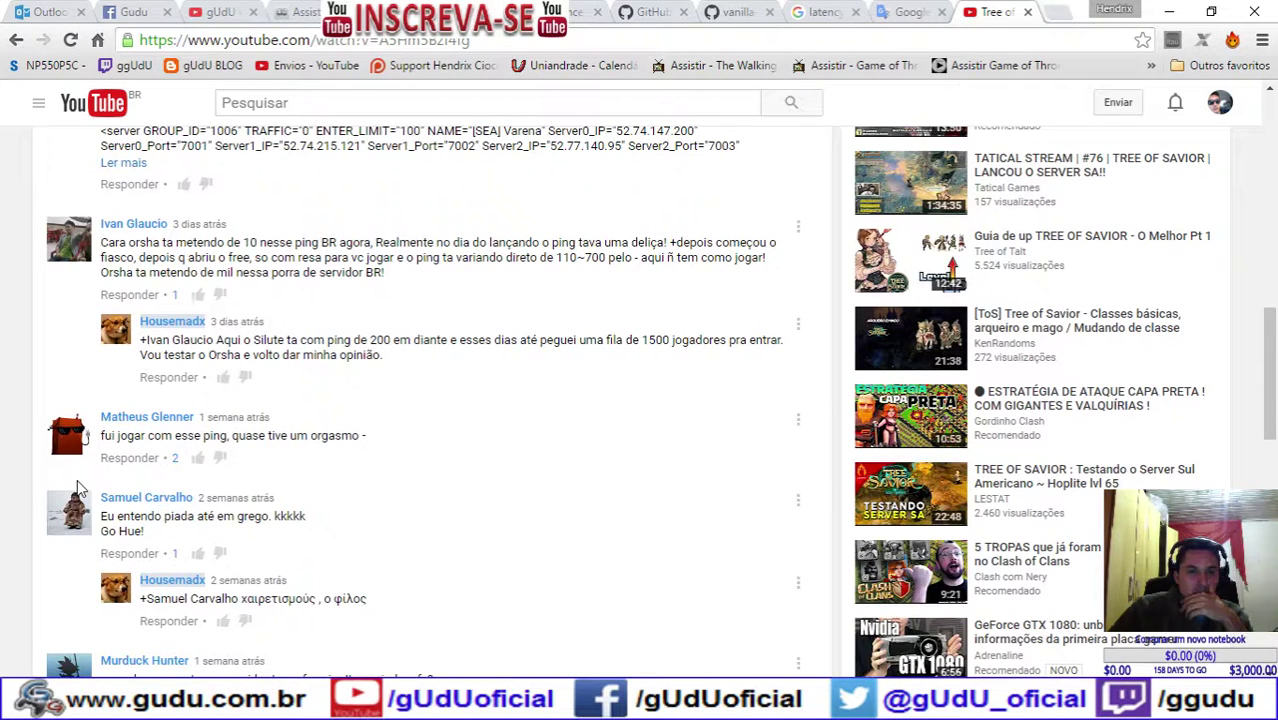
{"action": "scroll", "coordinate": [80, 488], "scroll_direction": "down", "scroll_amount": 1}
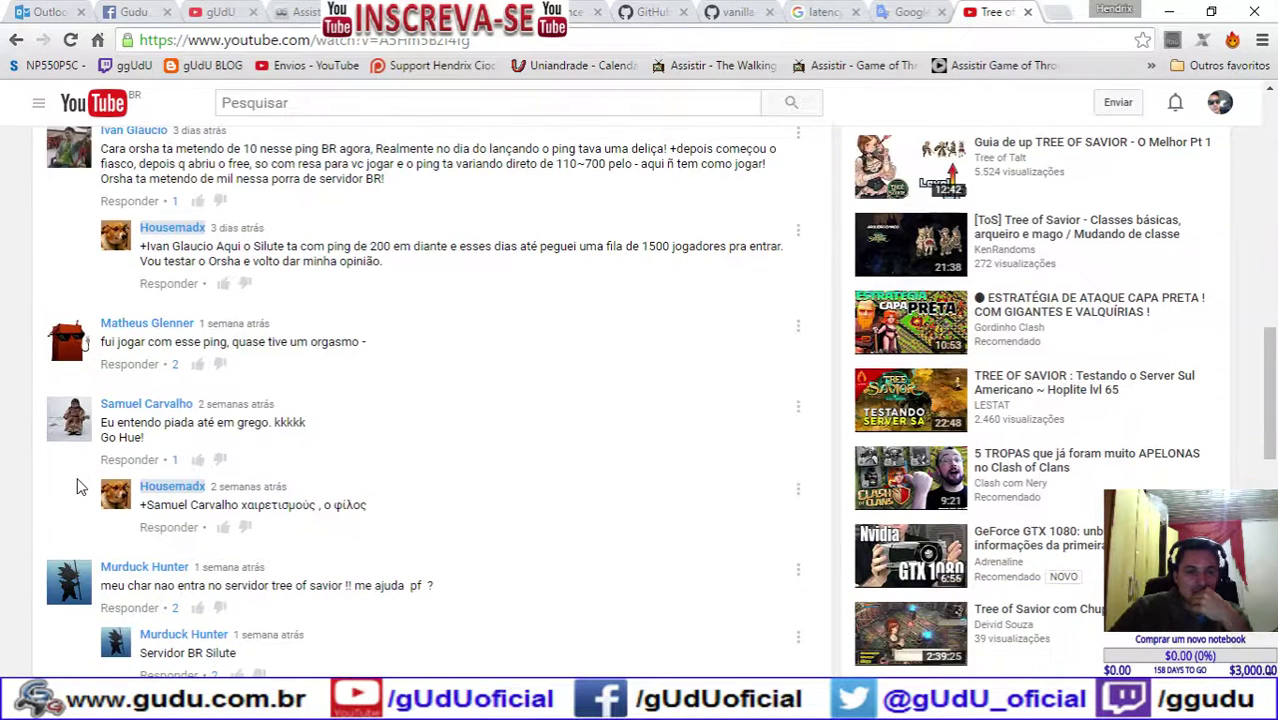
{"action": "scroll", "coordinate": [80, 486], "scroll_direction": "up", "scroll_amount": 5}
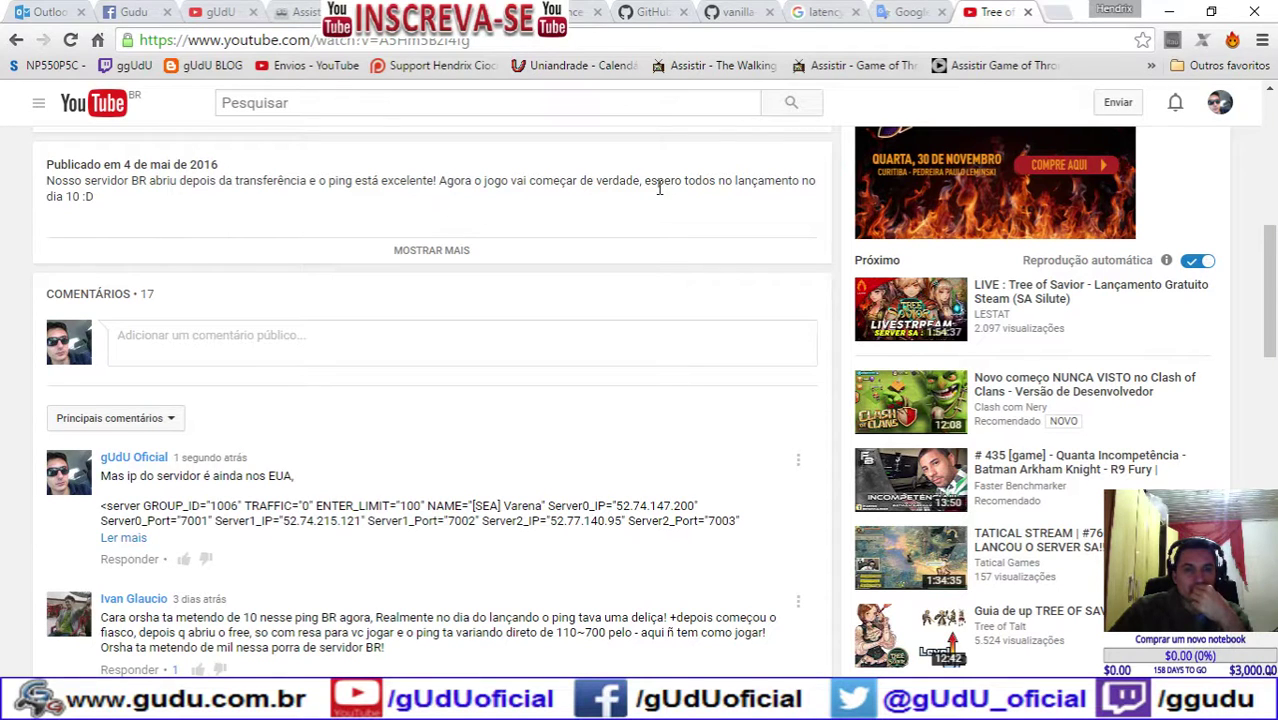
{"action": "scroll", "coordinate": [163, 308], "scroll_direction": "up", "scroll_amount": 3}
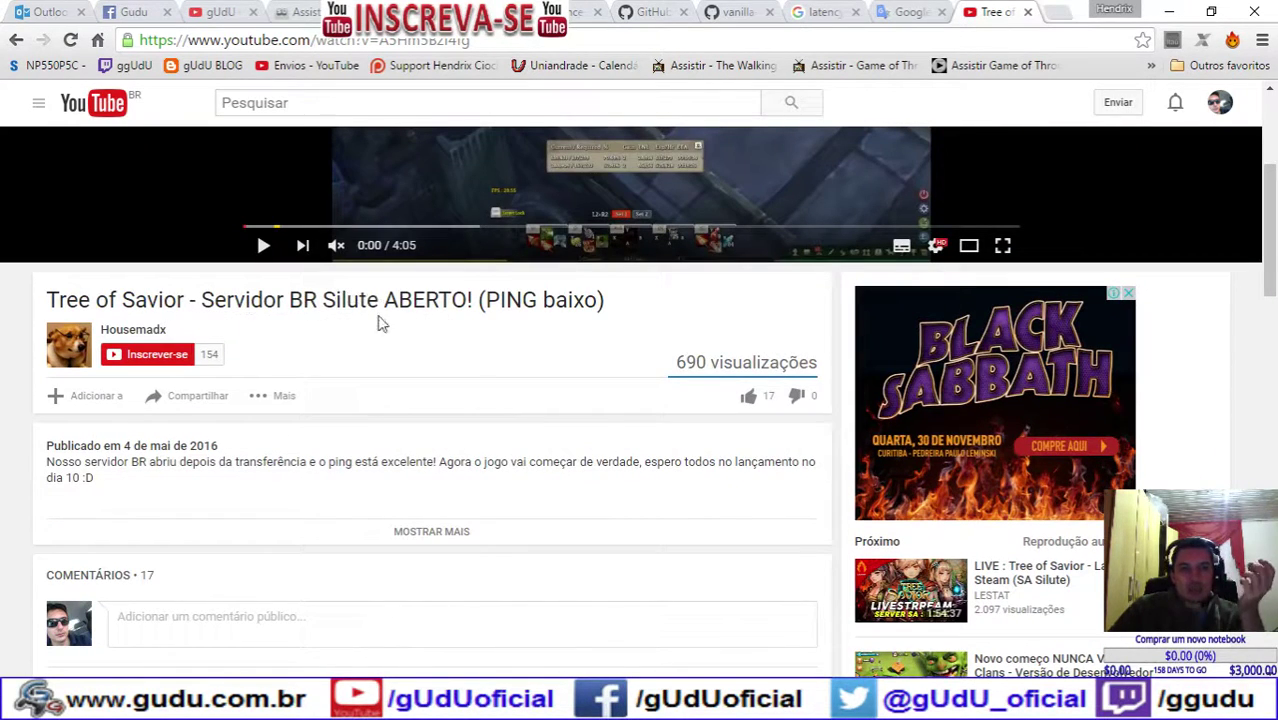
{"action": "scroll", "coordinate": [471, 320], "scroll_direction": "up", "scroll_amount": 2}
{"action": "scroll", "coordinate": [469, 320], "scroll_direction": "up", "scroll_amount": 1}
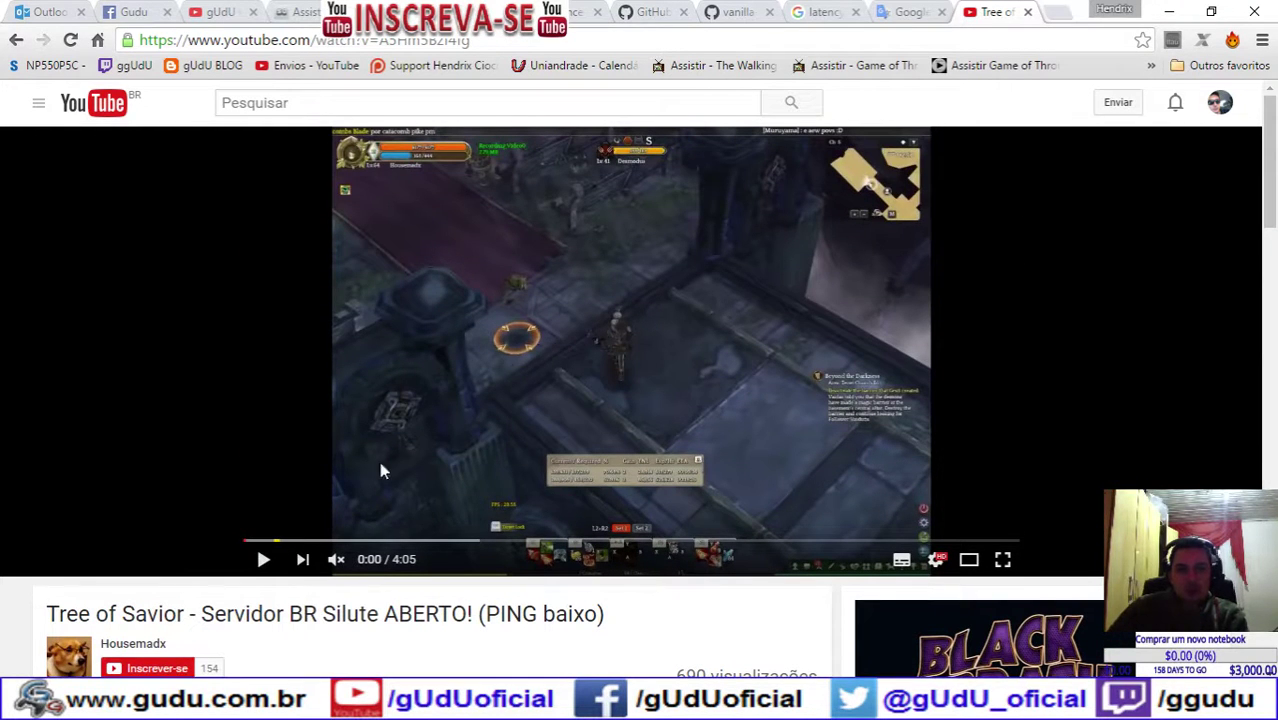
Step: Watch part of the video in full screen from about 0:15 with the overlay ad dismissed, then leave full screen and pause it
{"action": "left_click", "coordinate": [263, 559]}
{"action": "left_click", "coordinate": [292, 544]}
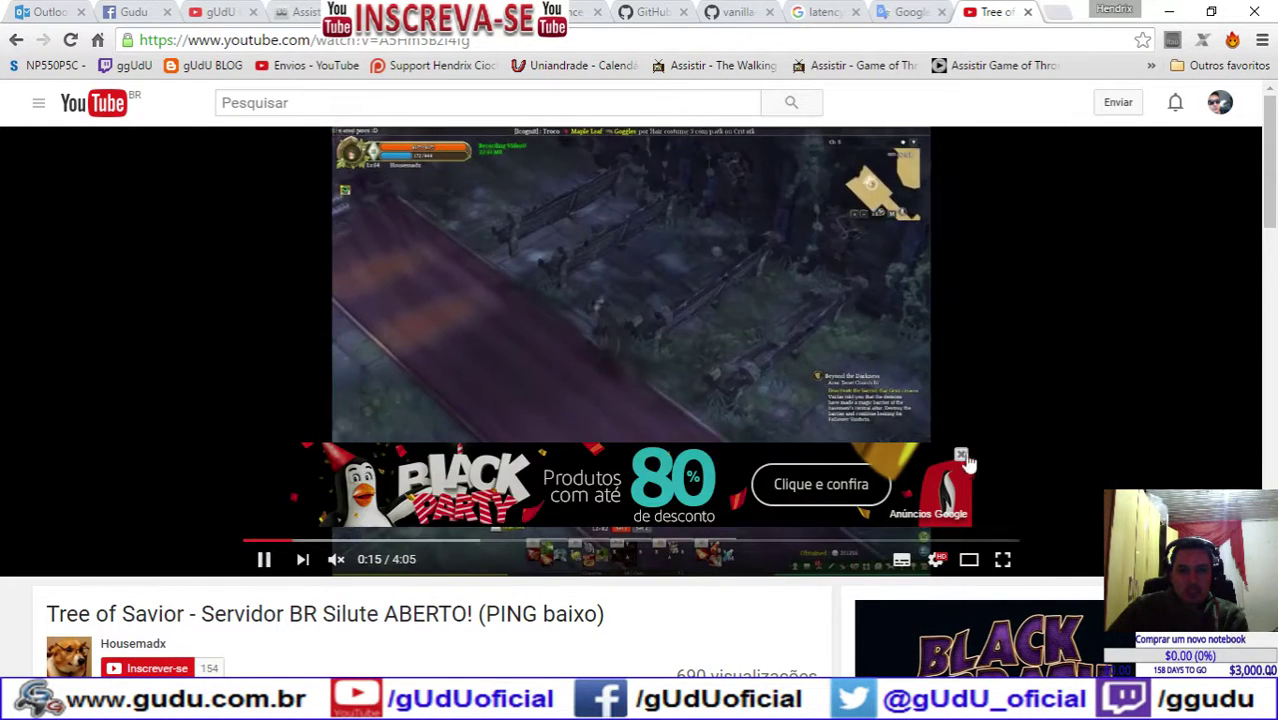
{"action": "left_click", "coordinate": [964, 449]}
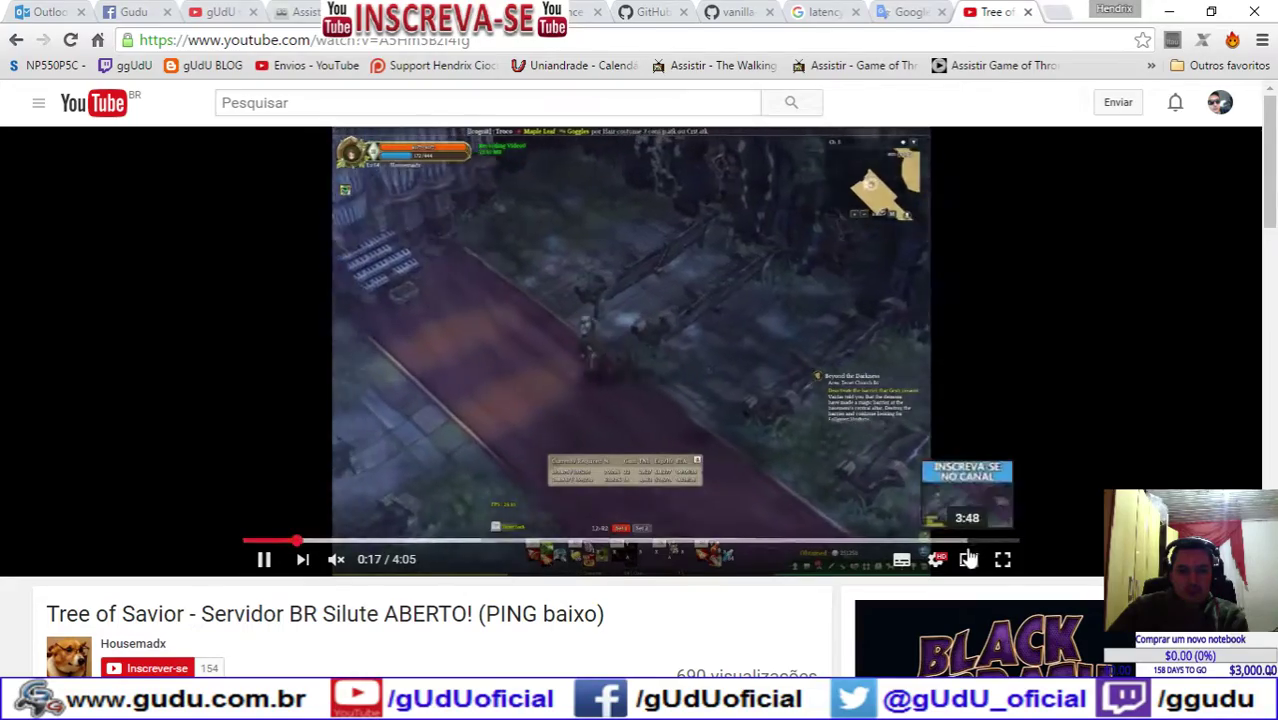
{"action": "left_click", "coordinate": [1002, 559]}
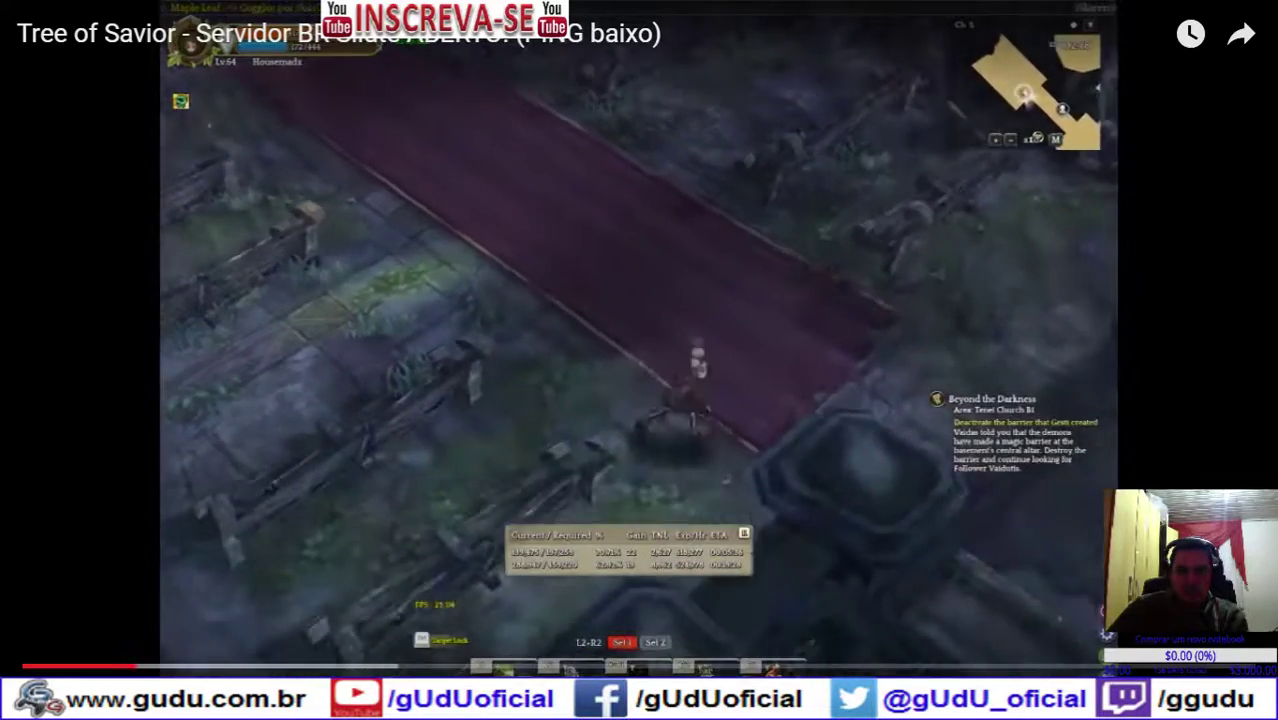
{"action": "key", "text": "Escape"}
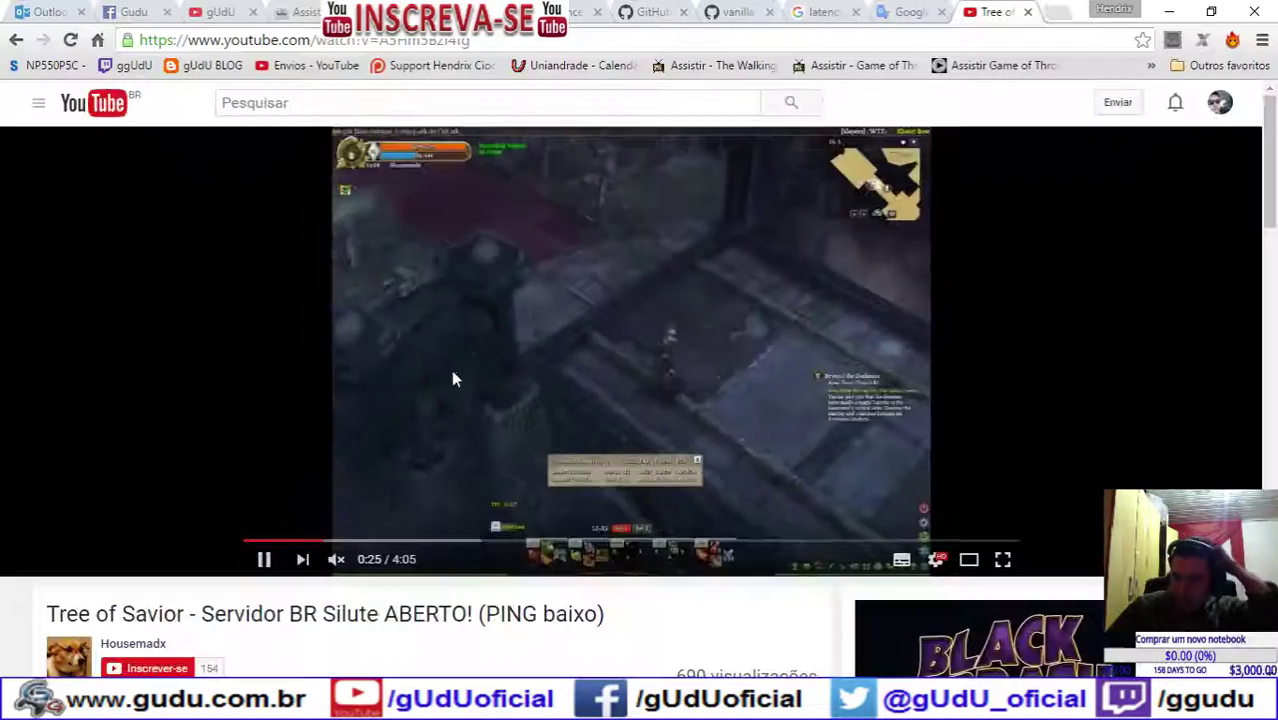
{"action": "left_click", "coordinate": [265, 561]}
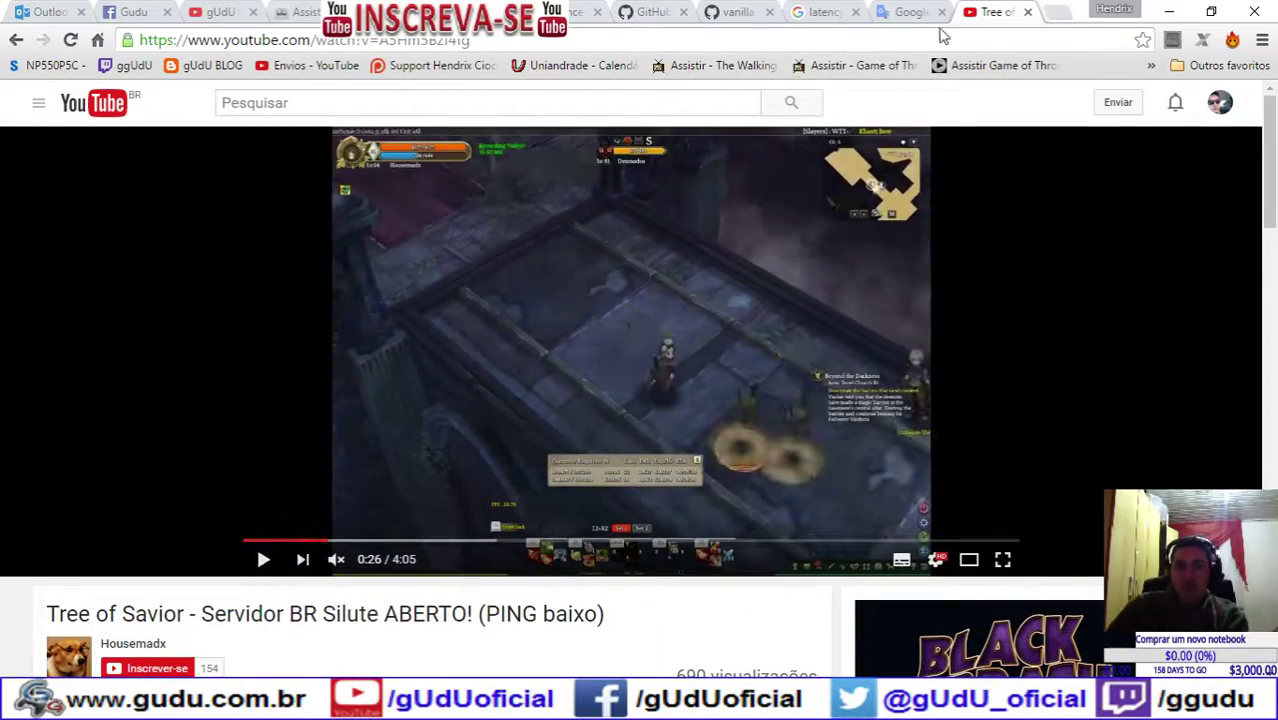
Step: Switch to the open GitHub page of PerformanceFu.lua and examine its showLatency default setting and latency functions
{"action": "left_click", "coordinate": [820, 10]}
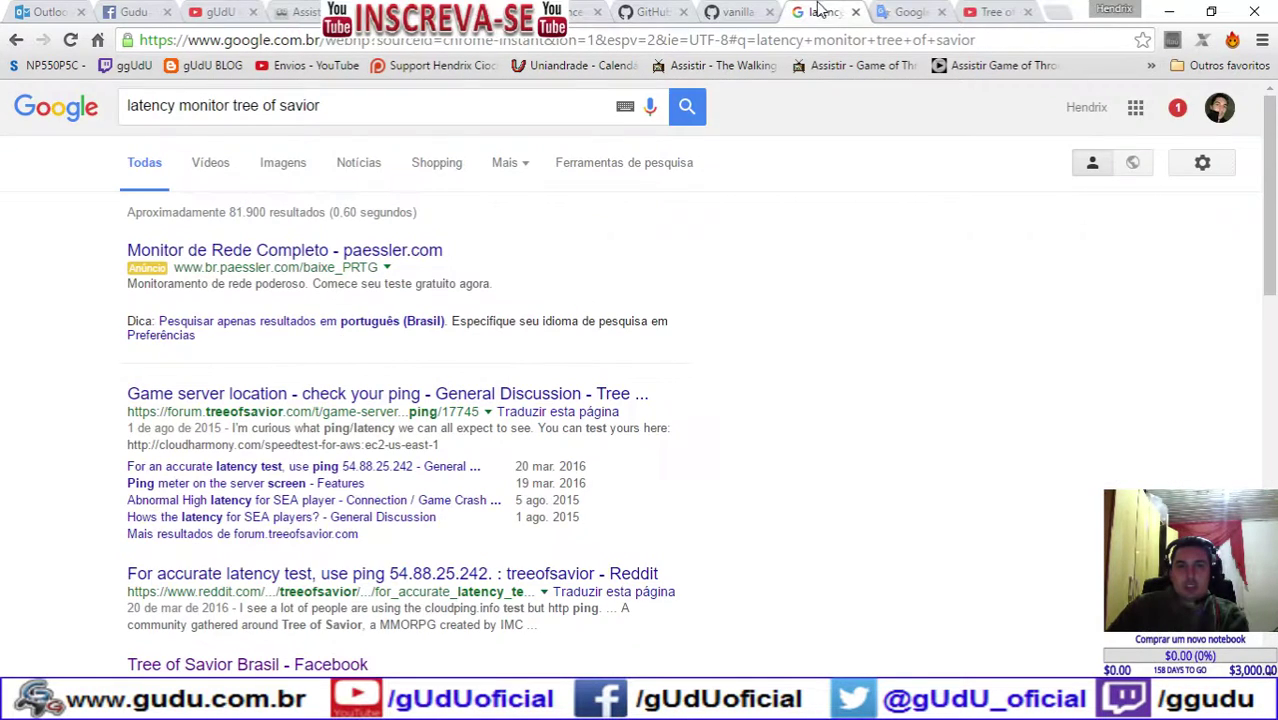
{"action": "left_click", "coordinate": [755, 10]}
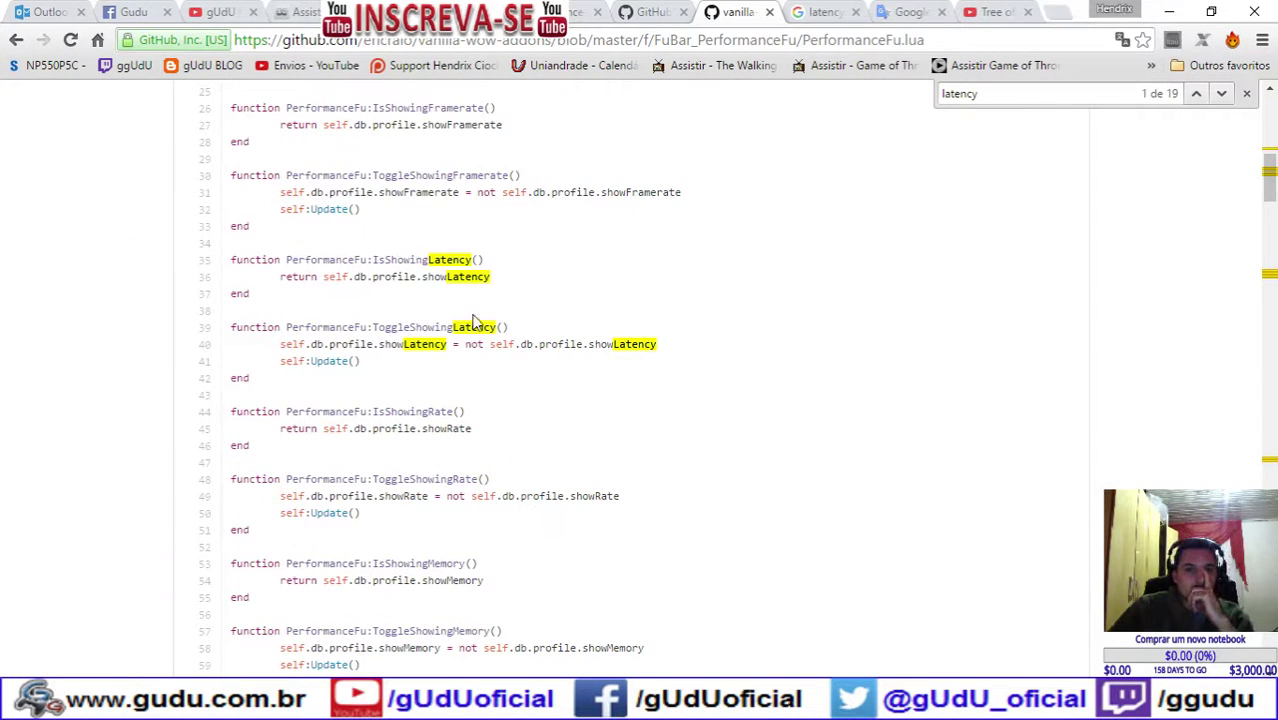
{"action": "scroll", "coordinate": [462, 292], "scroll_direction": "up", "scroll_amount": 4}
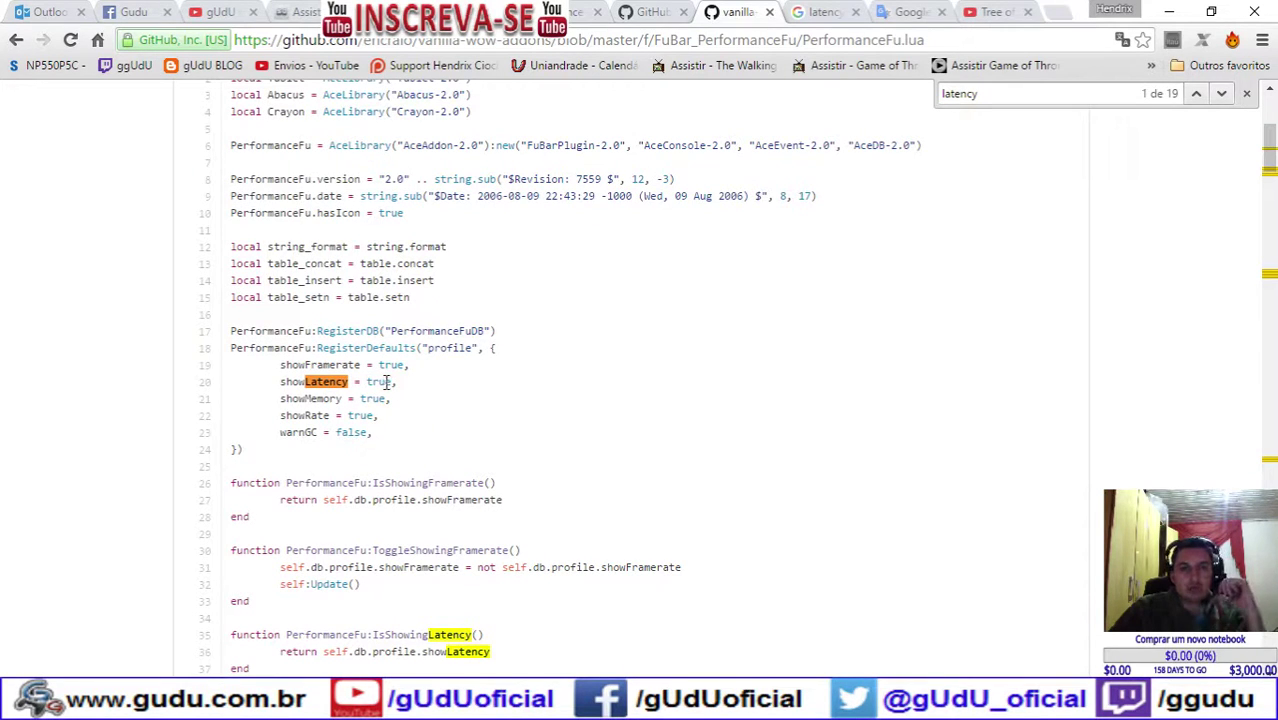
Step: Switch to the Tree-of-Savior-Lua-Mods GitHub page and read its README from the top through the Features list, including the Zoomy shortcuts
{"action": "left_click", "coordinate": [650, 12]}
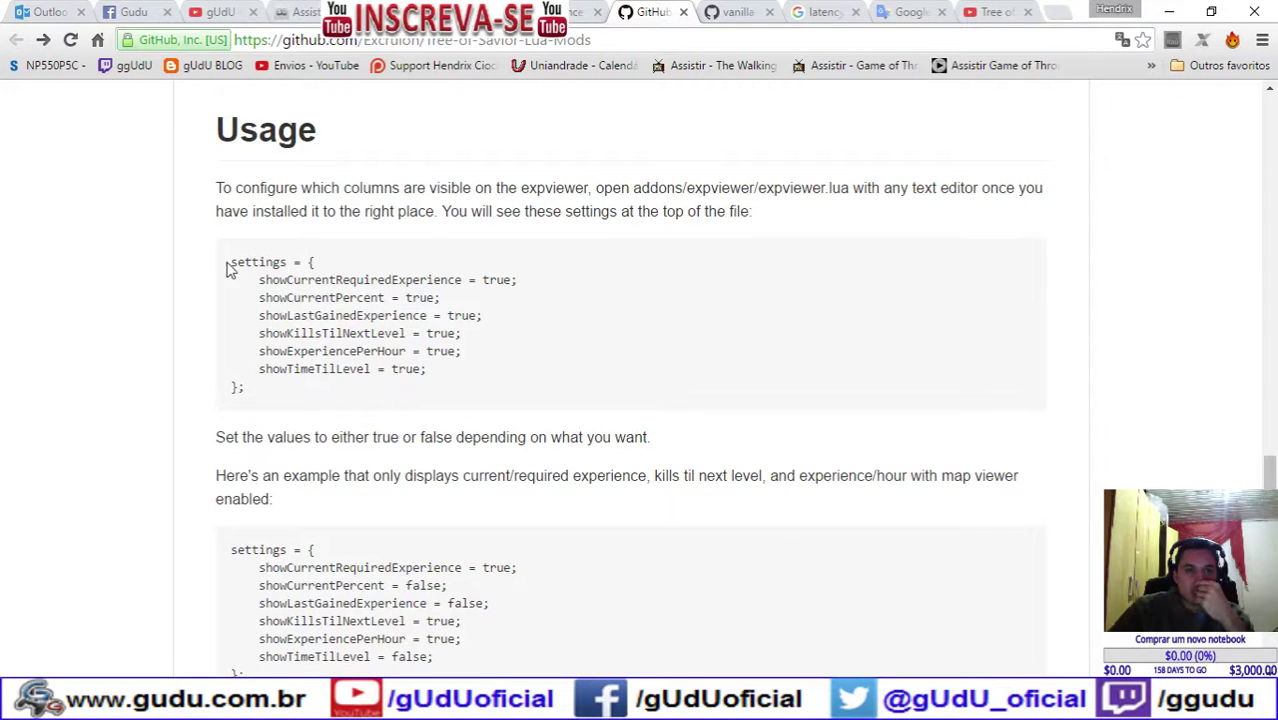
{"action": "left_click_drag", "start_coordinate": [1268, 472], "coordinate": [1268, 113]}
{"action": "scroll", "coordinate": [1104, 205], "scroll_direction": "down", "scroll_amount": 1}
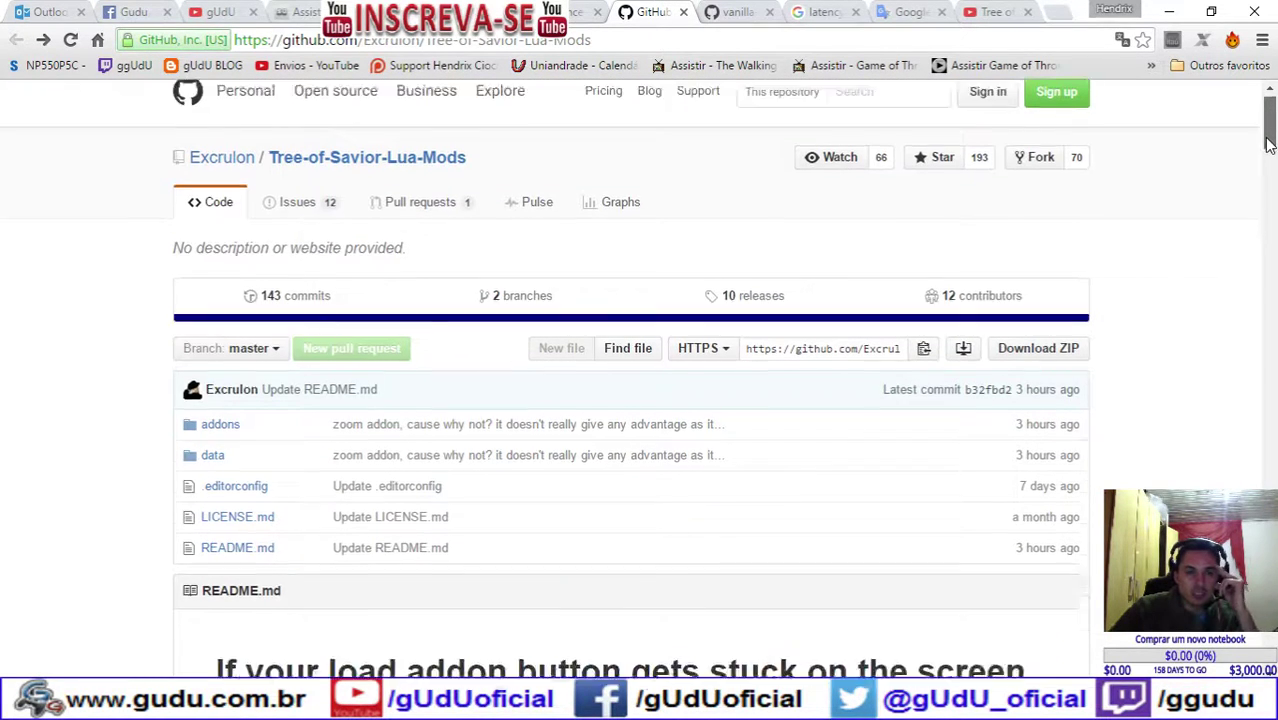
{"action": "scroll", "coordinate": [38, 434], "scroll_direction": "down", "scroll_amount": 6}
{"action": "scroll", "coordinate": [80, 434], "scroll_direction": "up", "scroll_amount": 2}
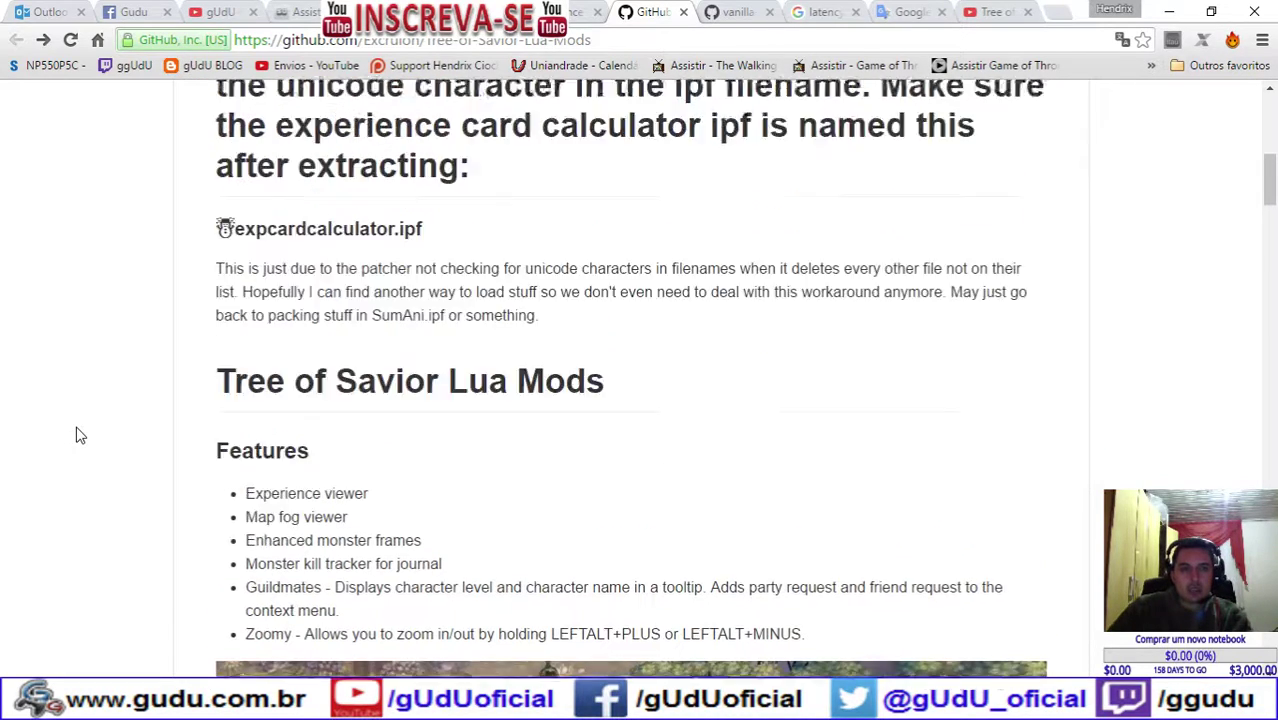
{"action": "scroll", "coordinate": [167, 405], "scroll_direction": "down", "scroll_amount": 3}
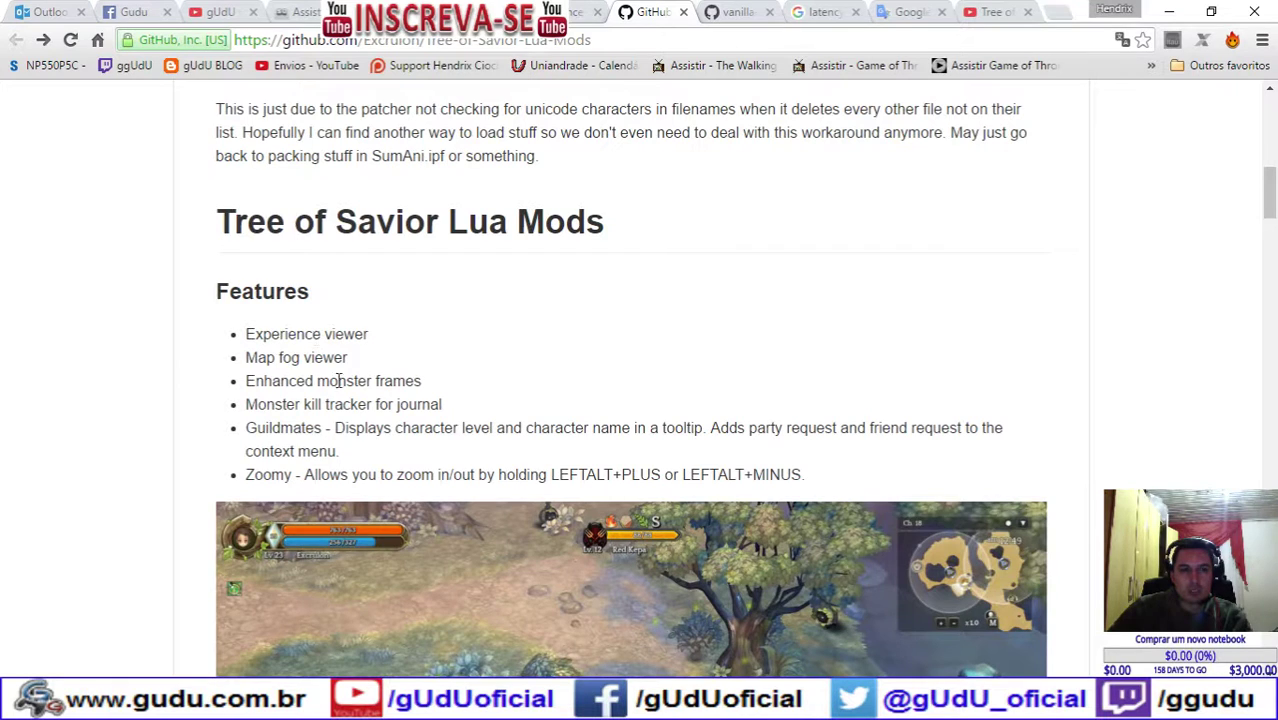
{"action": "scroll", "coordinate": [185, 388], "scroll_direction": "down", "scroll_amount": 1}
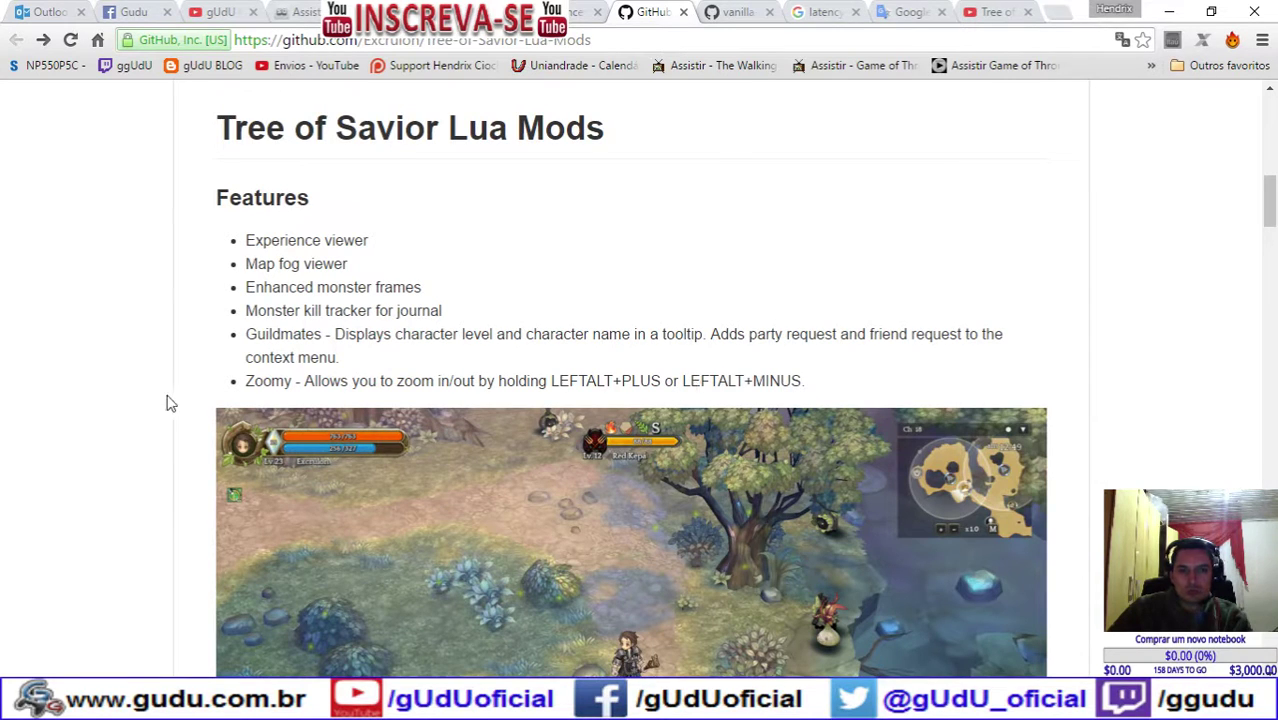
{"action": "scroll", "coordinate": [208, 402], "scroll_direction": "down", "scroll_amount": 1}
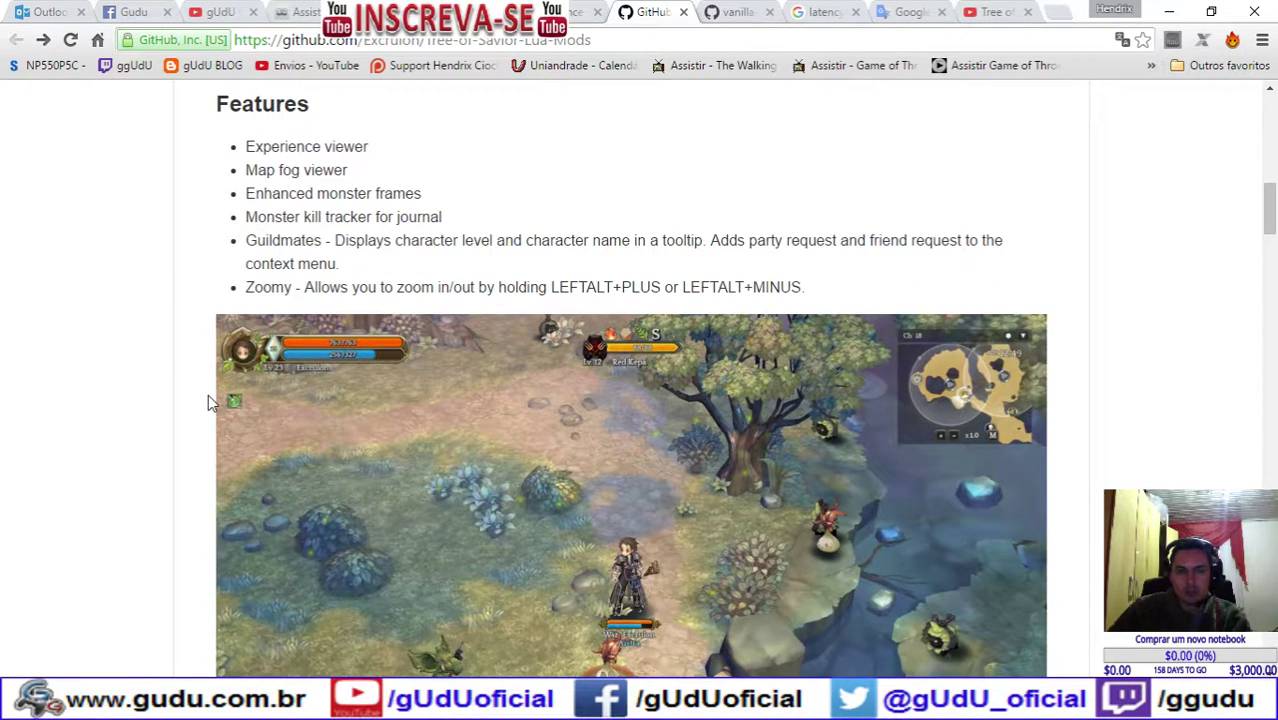
{"action": "left_click_drag", "start_coordinate": [800, 281], "coordinate": [678, 292]}
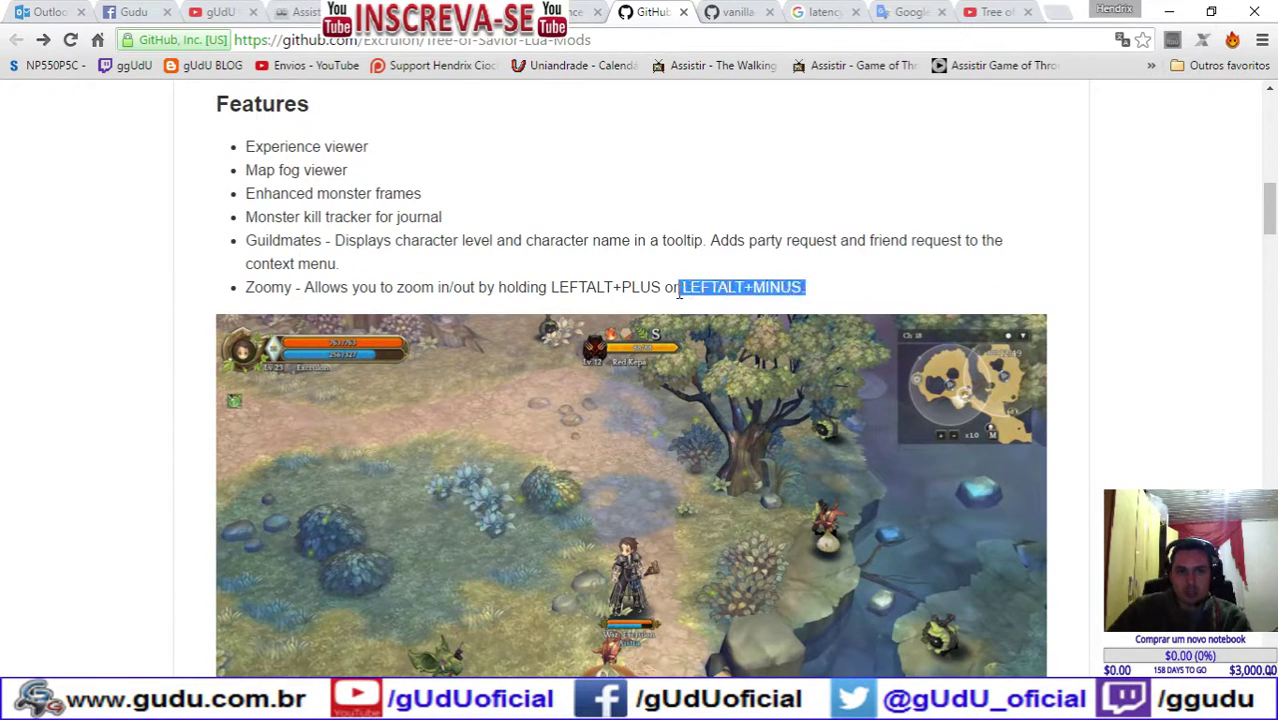
{"action": "scroll", "coordinate": [172, 357], "scroll_direction": "down", "scroll_amount": 1}
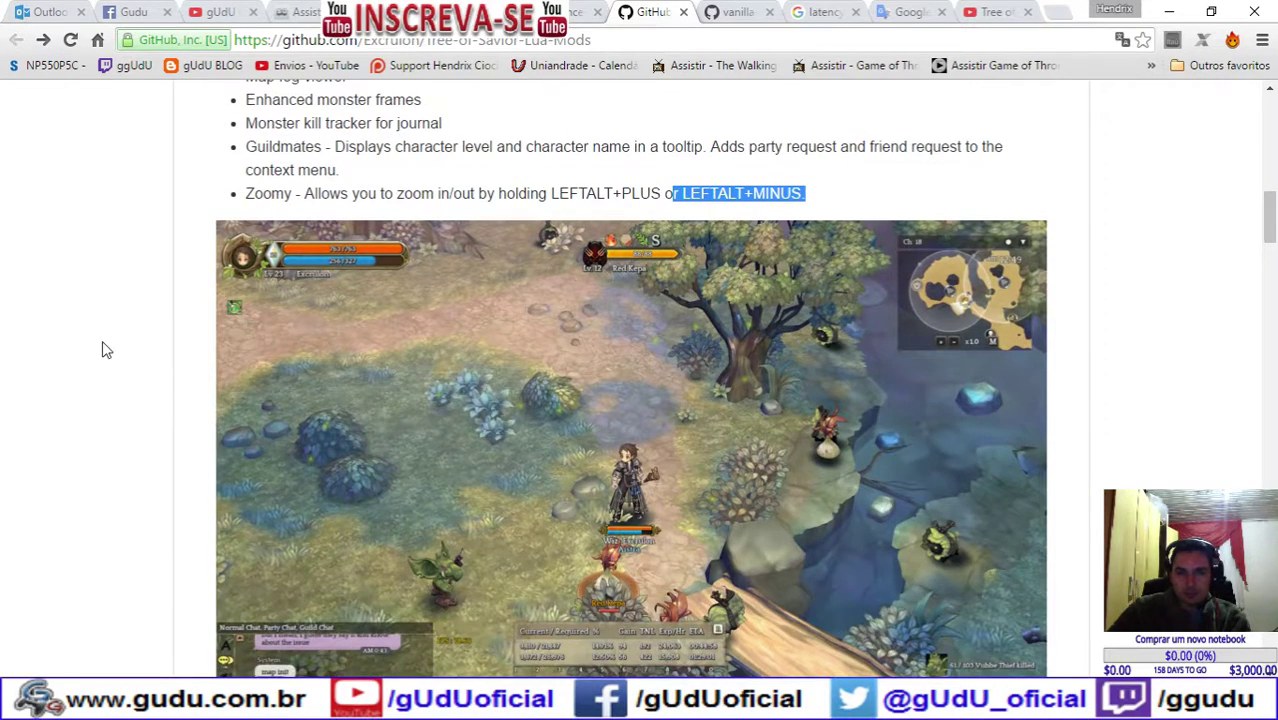
Step: Read the README's Download, Installation and Uninstall sections, highlighting the SumAni.ipf file name in the uninstall instructions
{"action": "scroll", "coordinate": [102, 342], "scroll_direction": "down", "scroll_amount": 12}
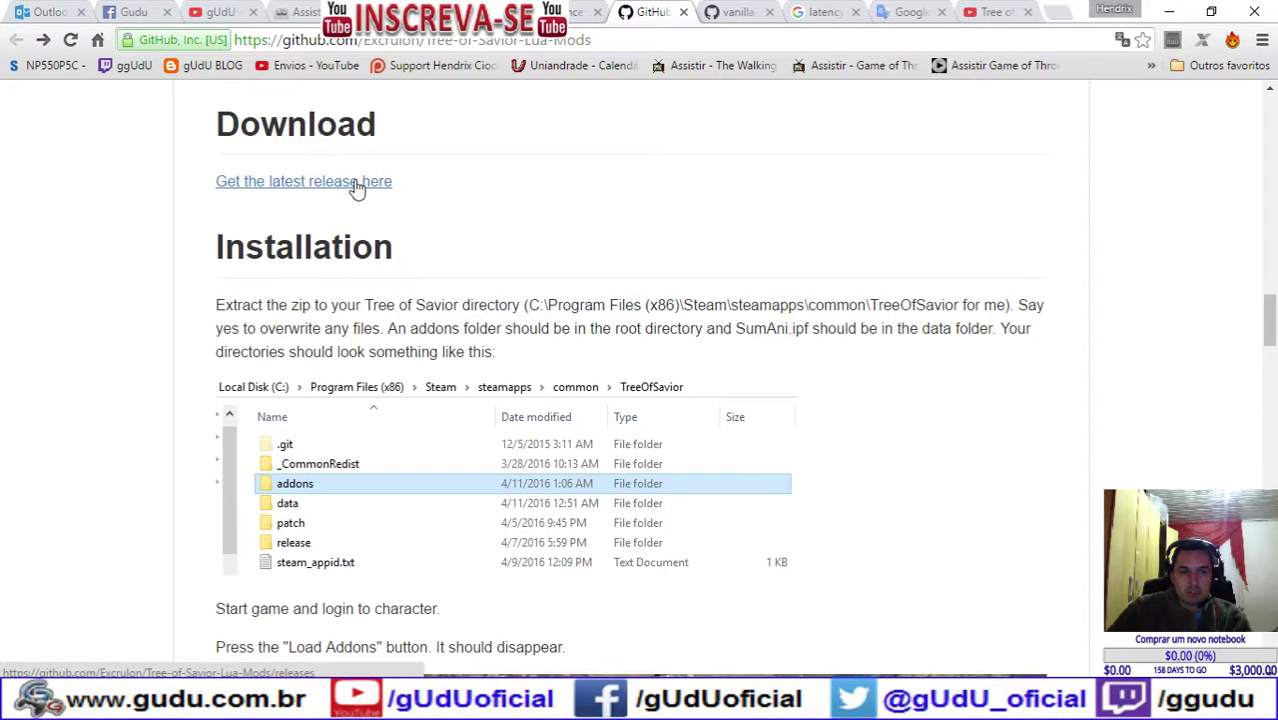
{"action": "scroll", "coordinate": [428, 300], "scroll_direction": "down", "scroll_amount": 2}
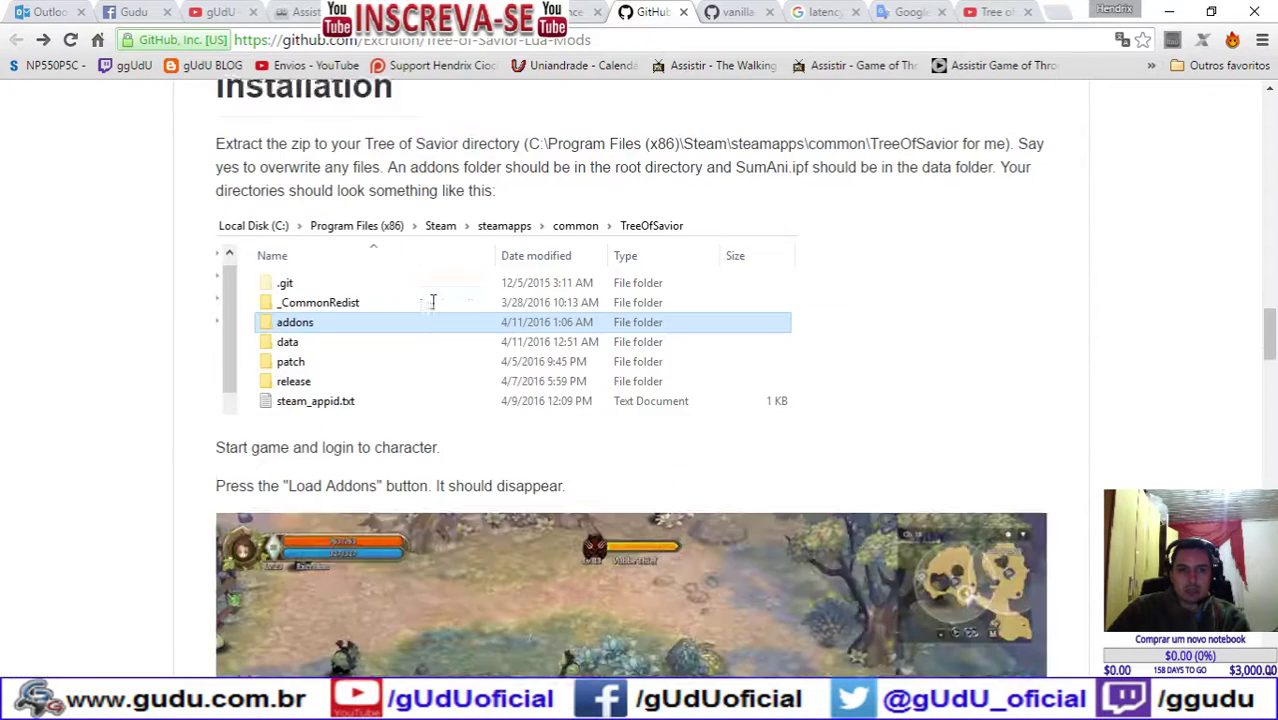
{"action": "scroll", "coordinate": [430, 307], "scroll_direction": "down", "scroll_amount": 10}
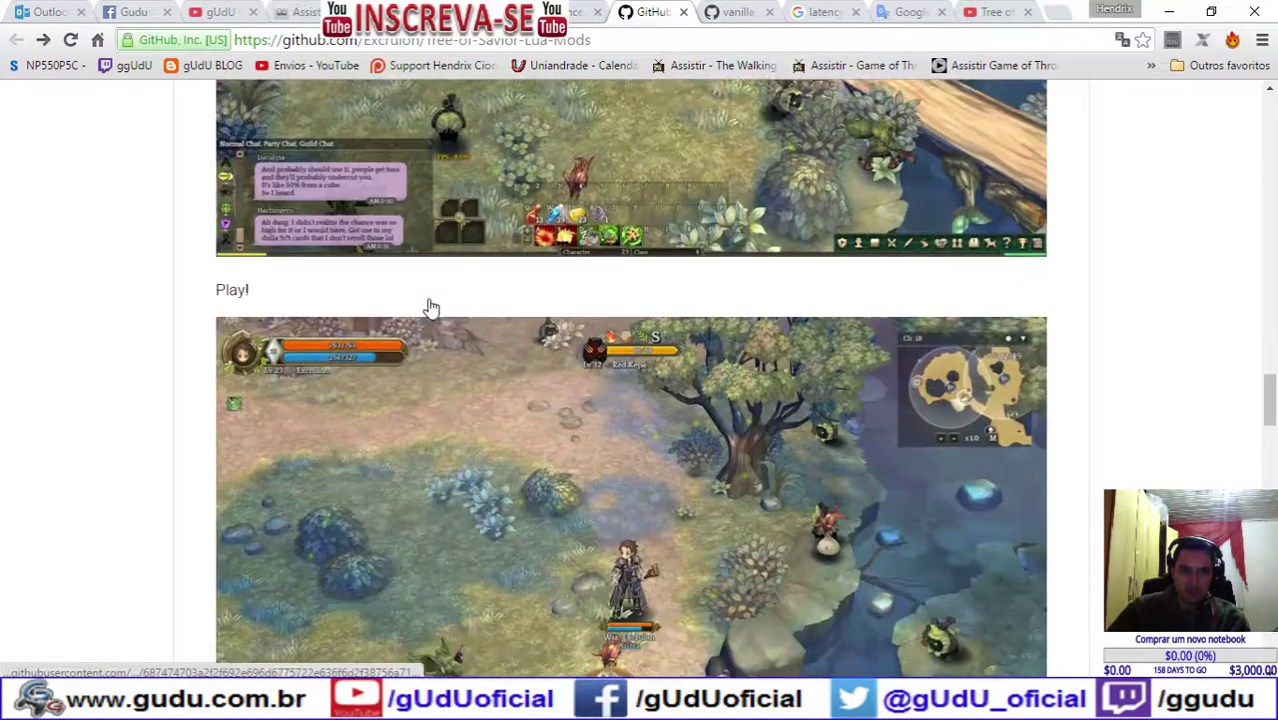
{"action": "scroll", "coordinate": [430, 307], "scroll_direction": "down", "scroll_amount": 3}
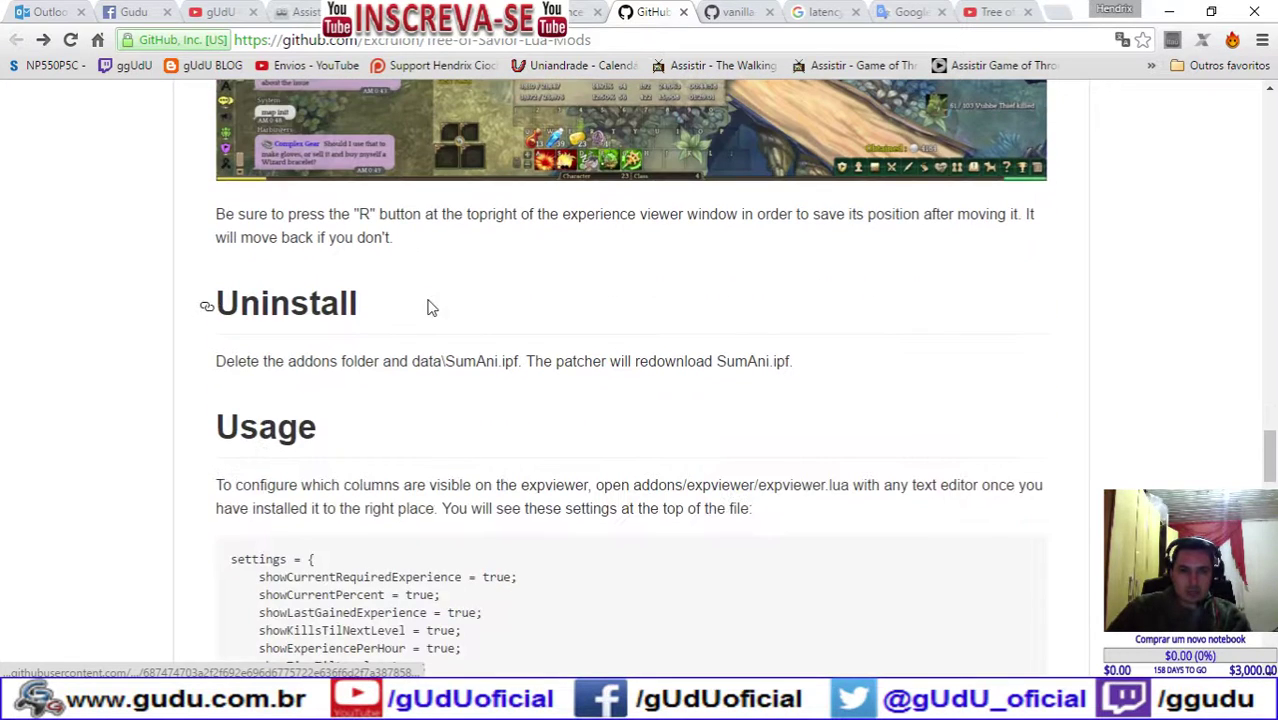
{"action": "scroll", "coordinate": [143, 419], "scroll_direction": "down", "scroll_amount": 2}
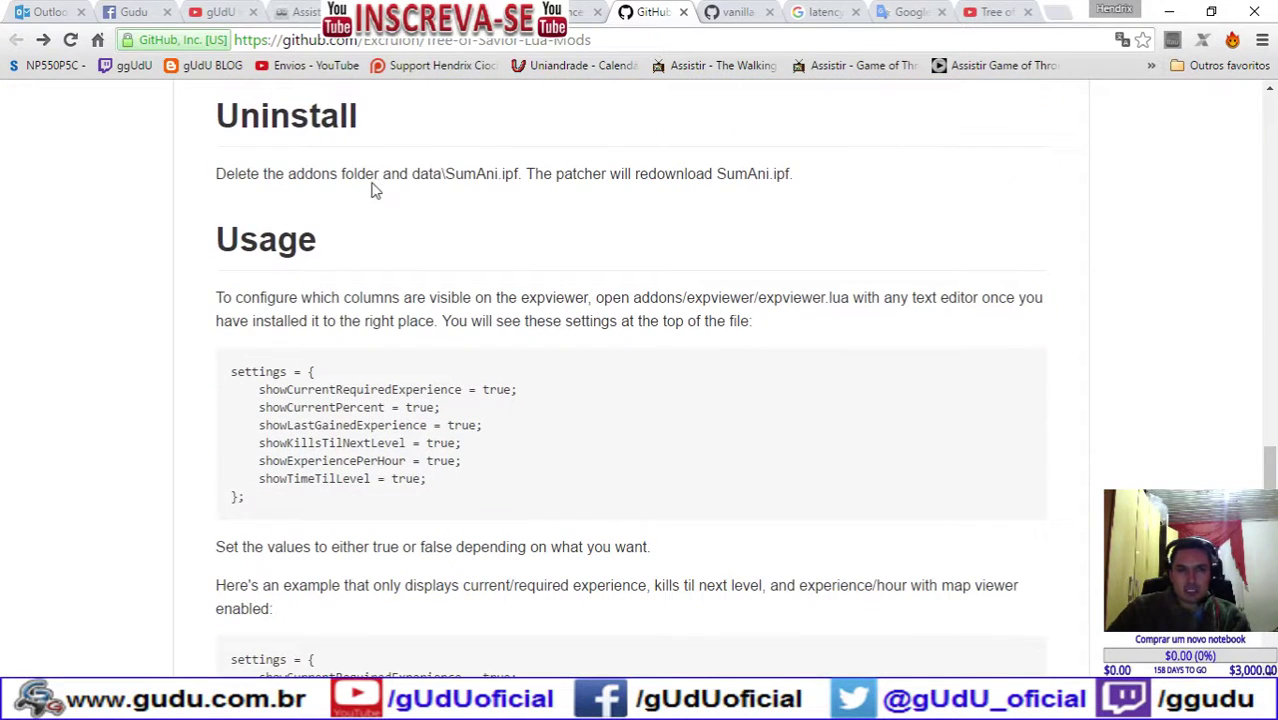
{"action": "left_click_drag", "start_coordinate": [517, 173], "coordinate": [453, 175]}
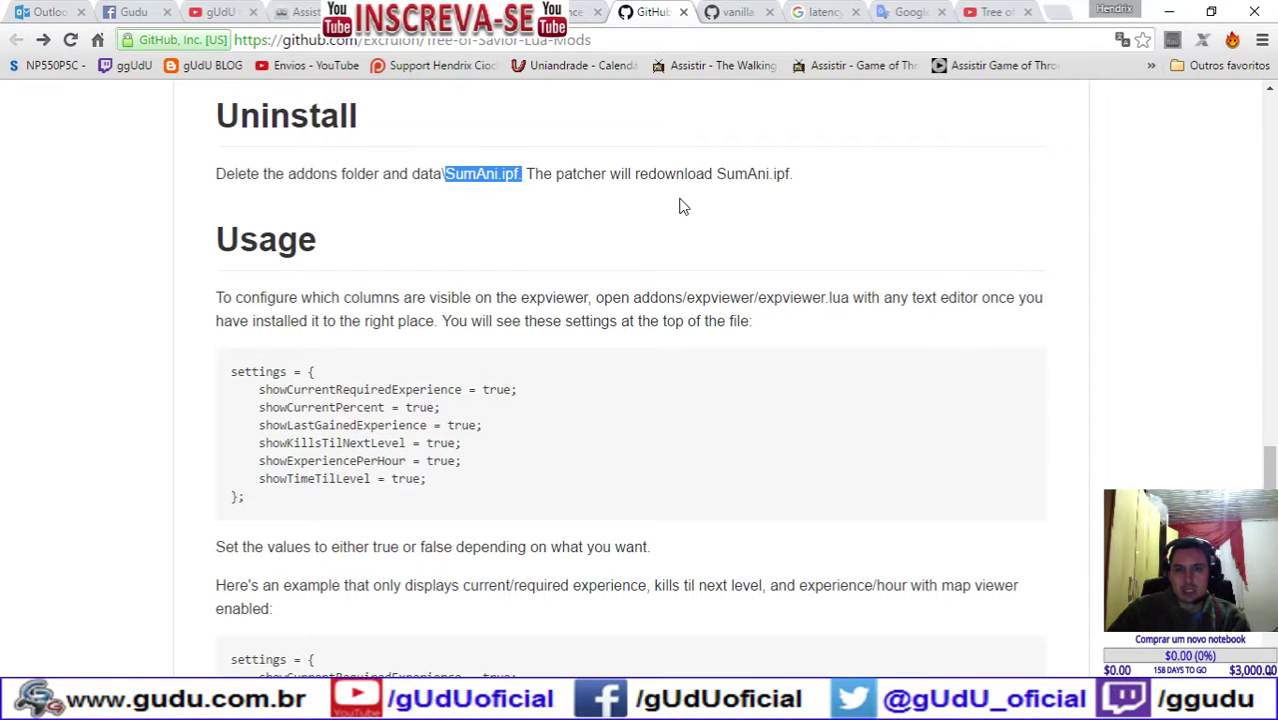
{"action": "left_click", "coordinate": [165, 345]}
Step: Examine the expviewer settings block in the Usage section and highlight the showExperiencePerHour line
{"action": "scroll", "coordinate": [355, 293], "scroll_direction": "down", "scroll_amount": 1}
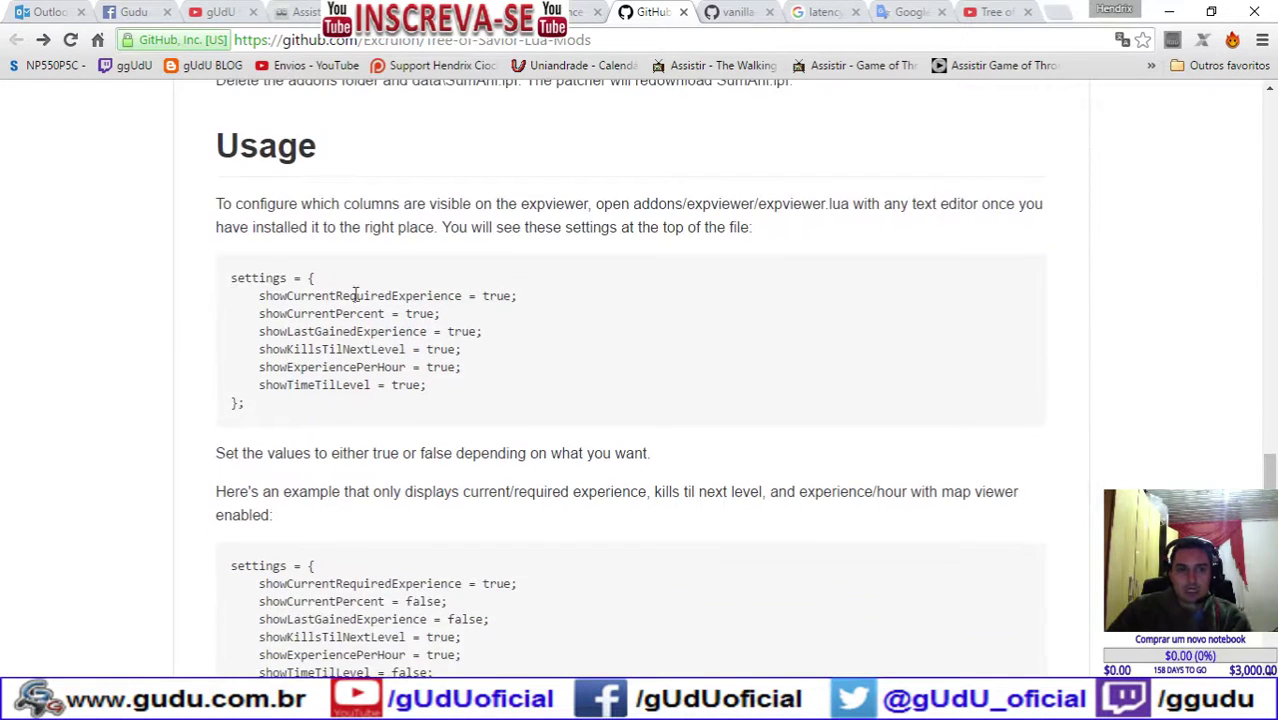
{"action": "scroll", "coordinate": [243, 334], "scroll_direction": "down", "scroll_amount": 1}
{"action": "mouse_move", "coordinate": [452, 296]}
{"action": "left_mouse_down"}
{"action": "mouse_move", "coordinate": [258, 283]}
{"action": "mouse_move", "coordinate": [463, 273]}
{"action": "left_mouse_up"}
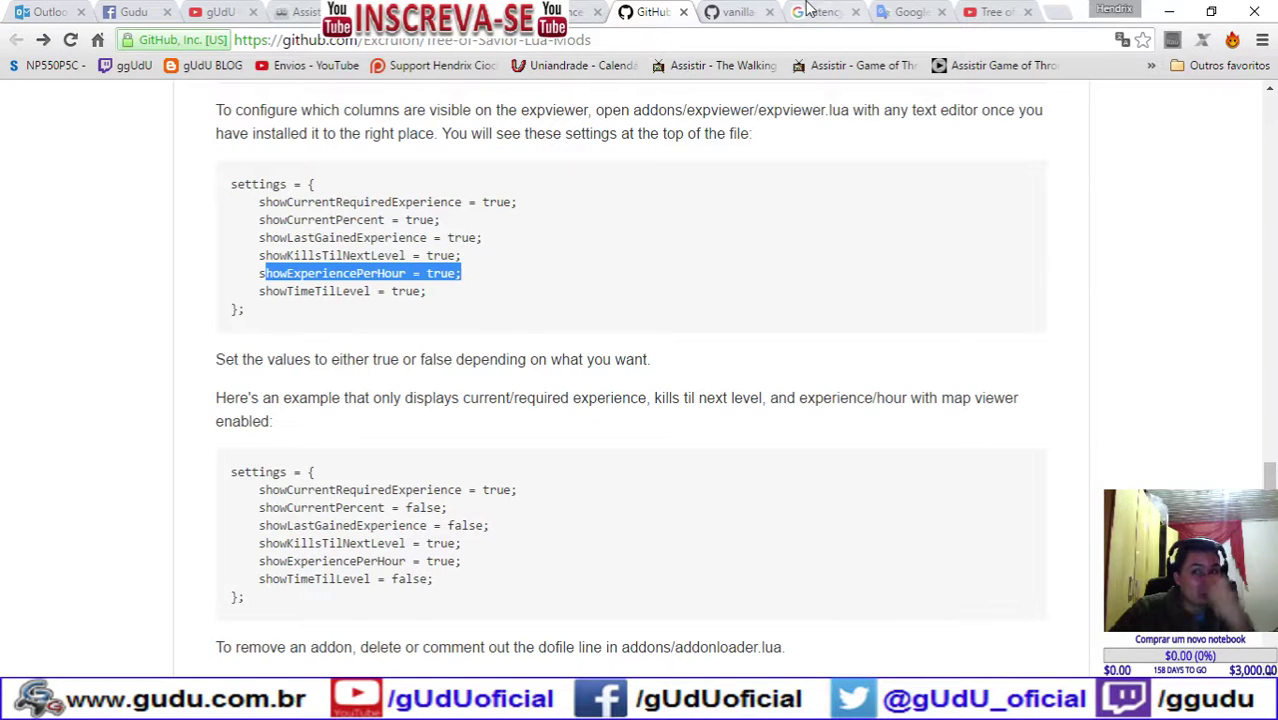
Step: Return to the PerformanceFu.lua page and highlight the showFramerate and showLatency default settings for comparison
{"action": "left_click", "coordinate": [768, 11]}
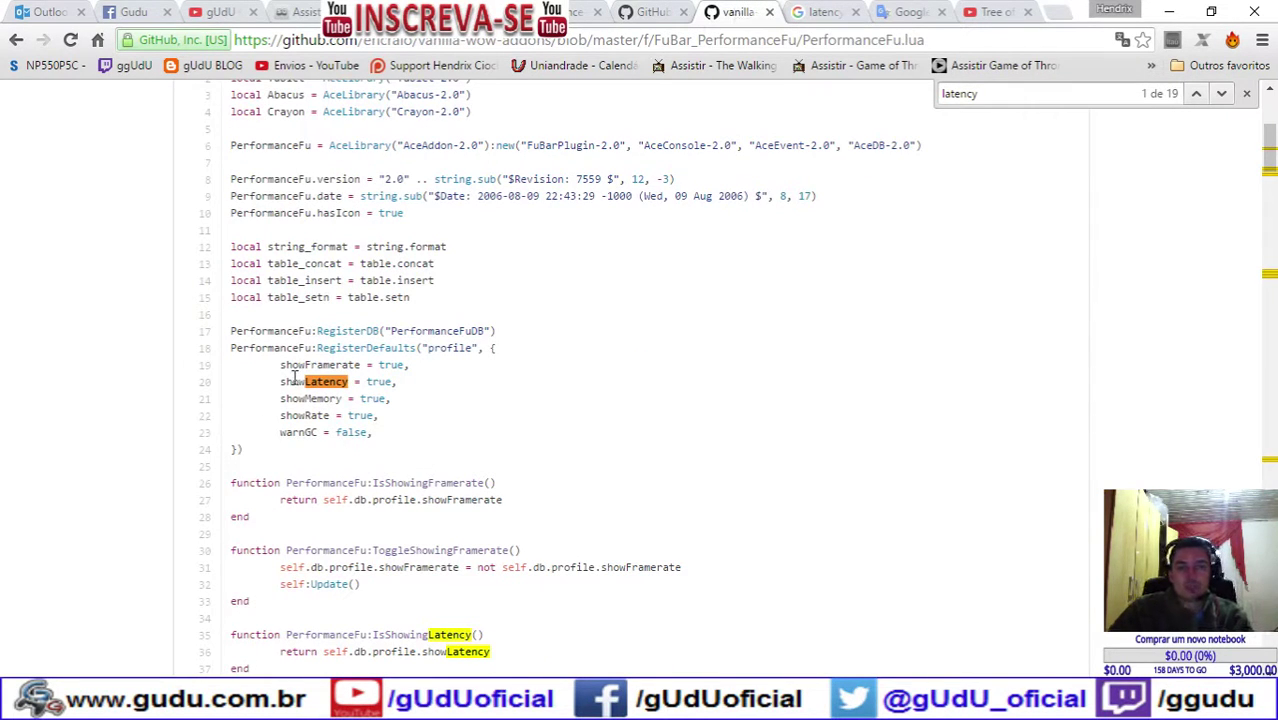
{"action": "mouse_move", "coordinate": [281, 381]}
{"action": "left_mouse_down"}
{"action": "mouse_move", "coordinate": [398, 382]}
{"action": "mouse_move", "coordinate": [425, 366]}
{"action": "mouse_move", "coordinate": [279, 369]}
{"action": "left_mouse_up"}
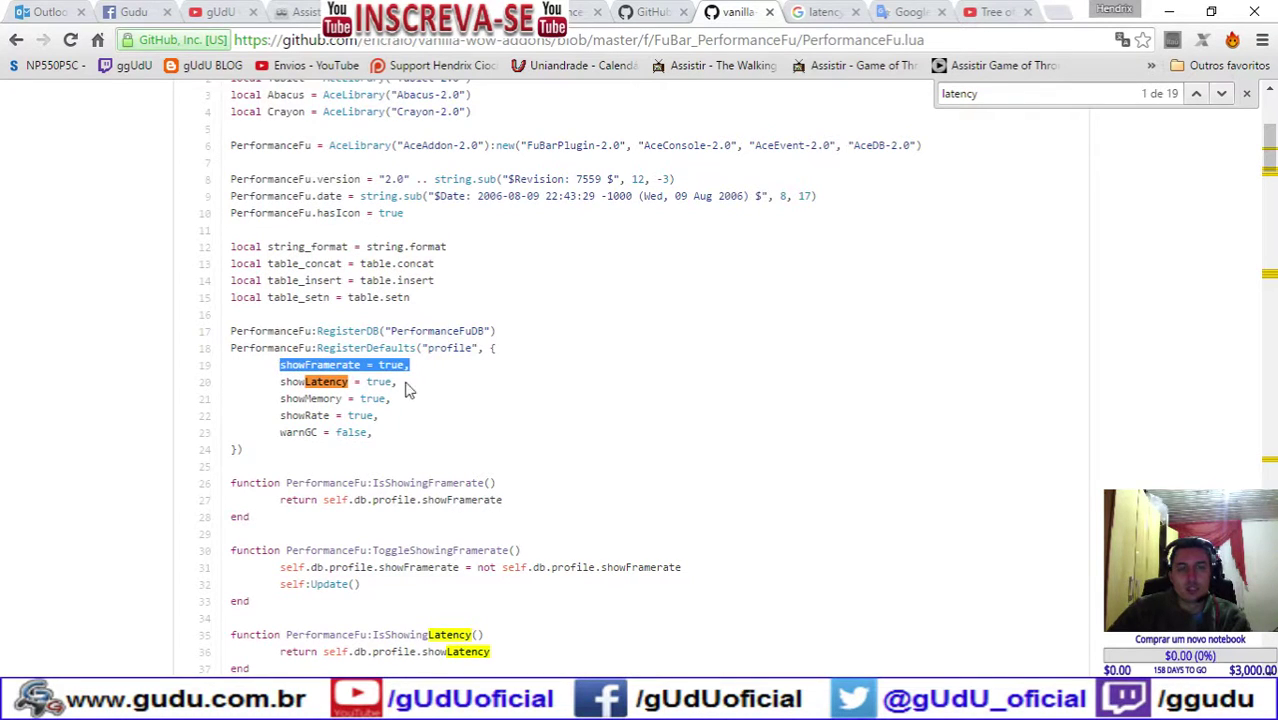
{"action": "left_click_drag", "start_coordinate": [398, 385], "coordinate": [276, 366]}
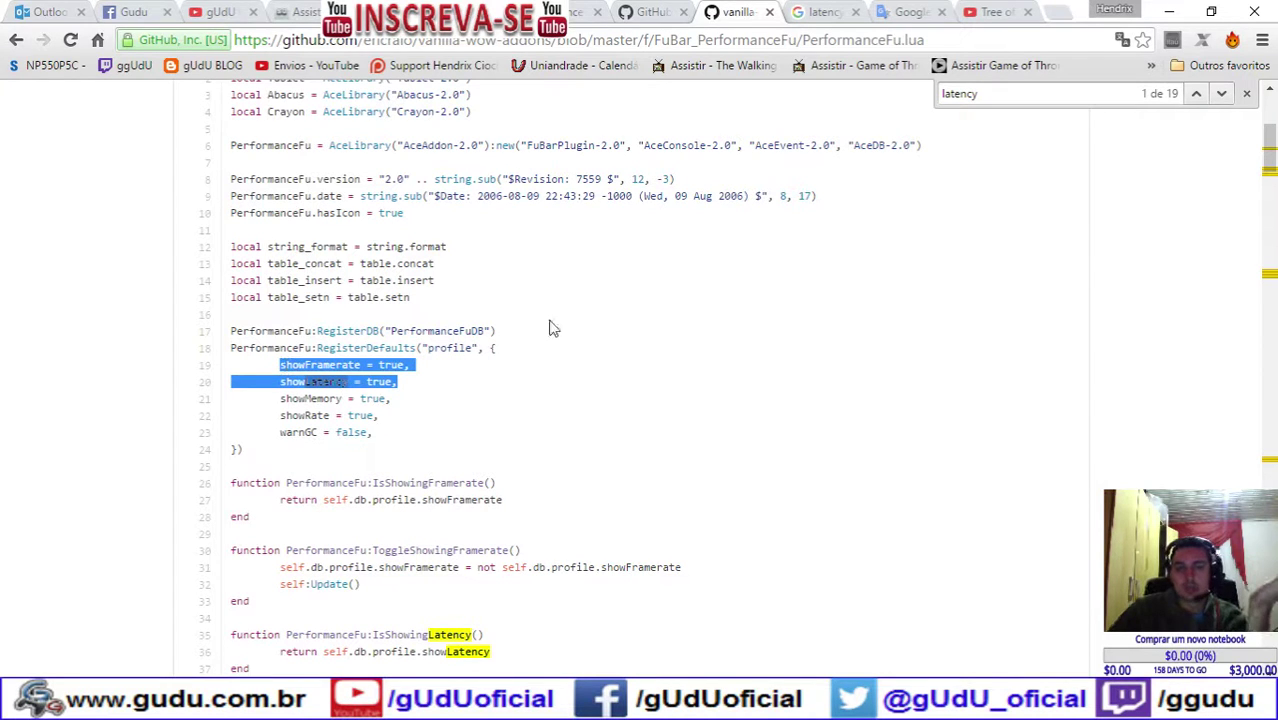
Step: Go back to the Tree-of-Savior-Lua-Mods page and read the Disclaimer section with the quoted forum posts on whether addons are allowed
{"action": "left_click", "coordinate": [660, 10]}
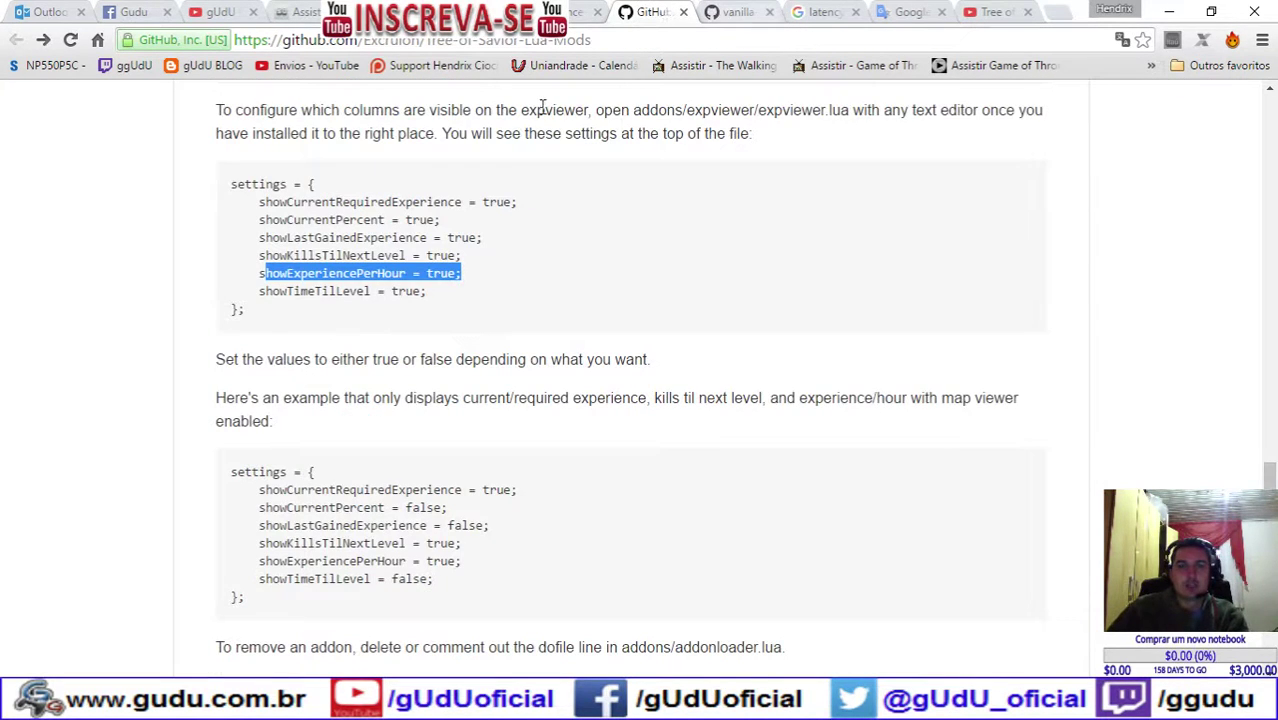
{"action": "left_click", "coordinate": [516, 230]}
{"action": "scroll", "coordinate": [518, 232], "scroll_direction": "down", "scroll_amount": 3}
{"action": "scroll", "coordinate": [518, 232], "scroll_direction": "down", "scroll_amount": 10}
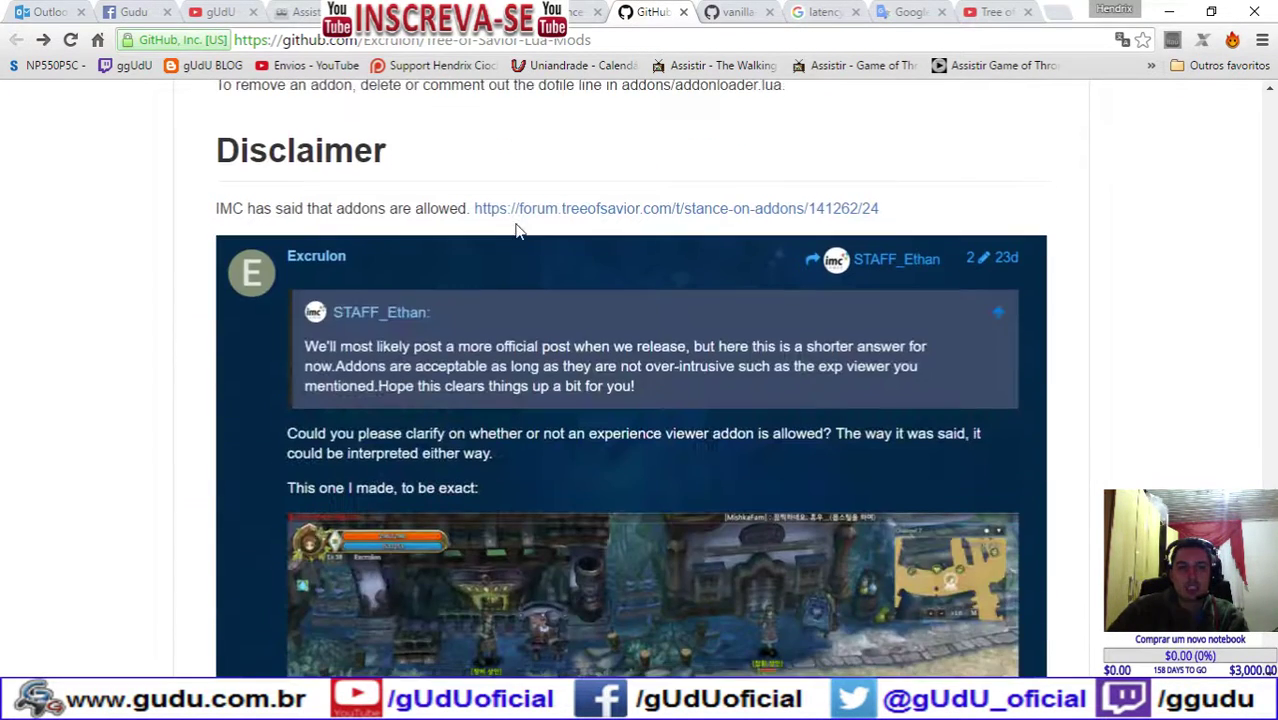
{"action": "scroll", "coordinate": [518, 232], "scroll_direction": "down", "scroll_amount": 3}
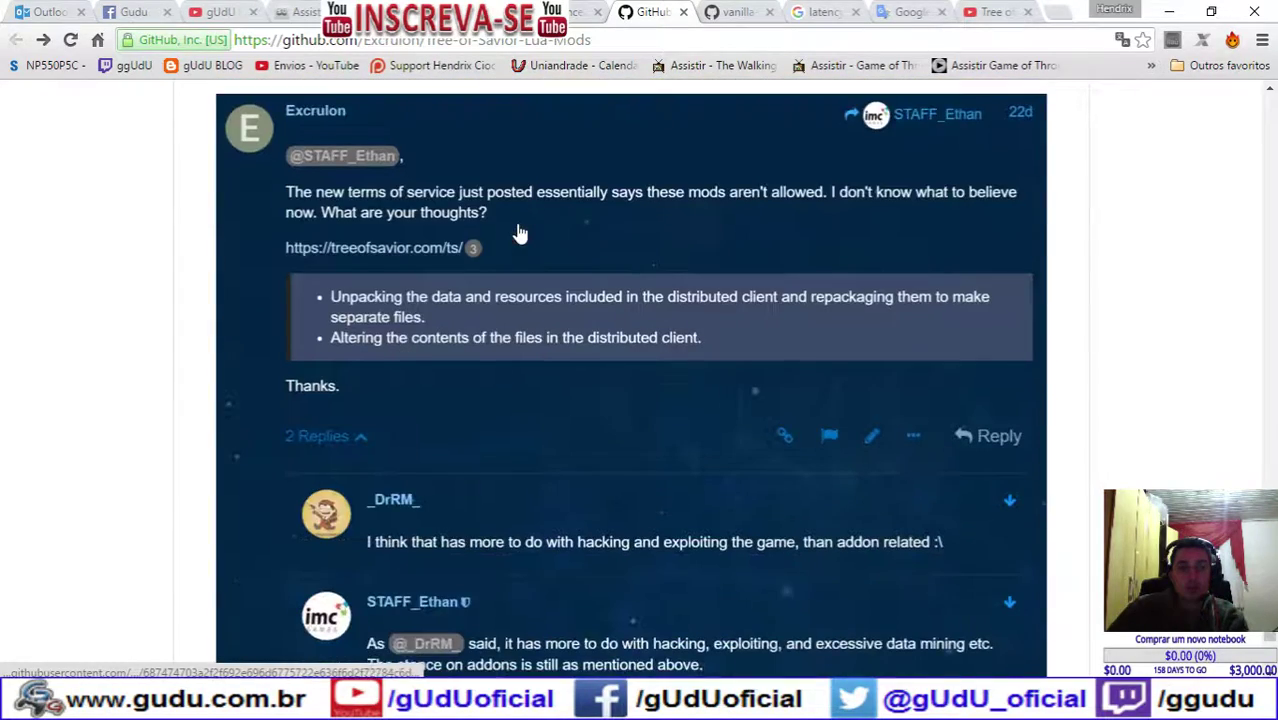
{"action": "scroll", "coordinate": [693, 262], "scroll_direction": "down", "scroll_amount": 3}
{"action": "scroll", "coordinate": [694, 263], "scroll_direction": "up", "scroll_amount": 10}
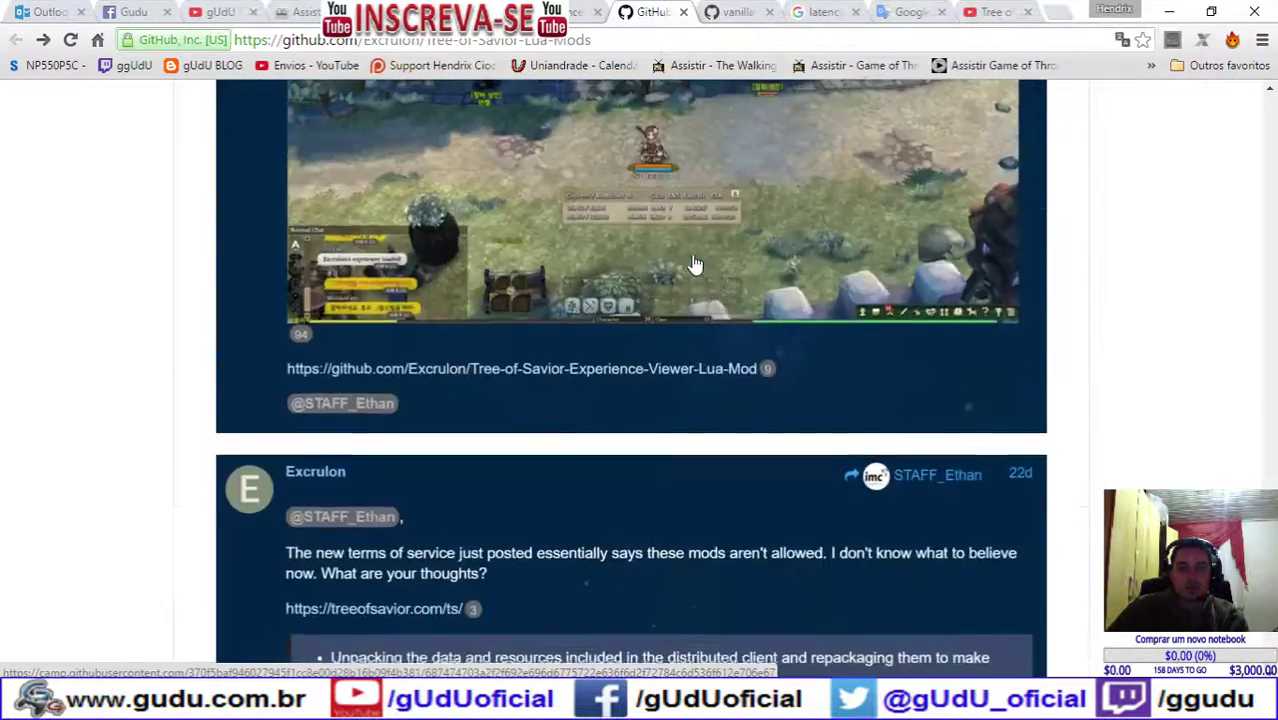
{"action": "scroll", "coordinate": [695, 263], "scroll_direction": "up", "scroll_amount": 5}
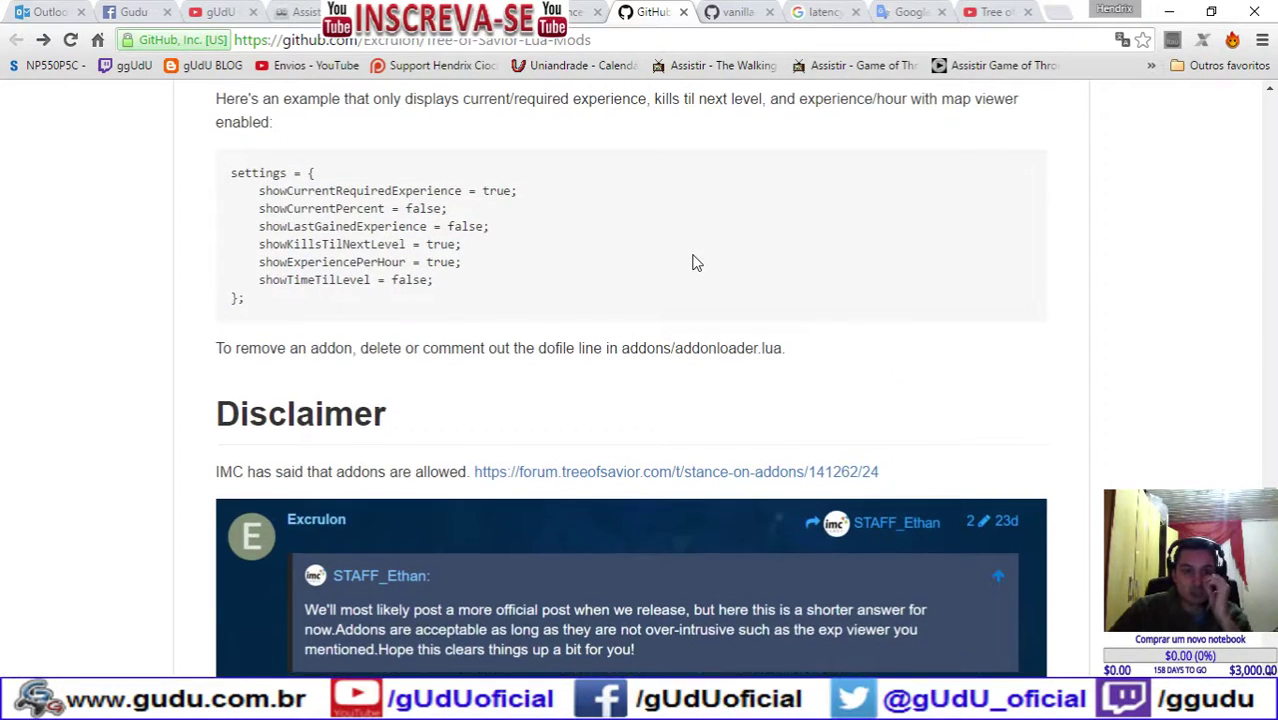
{"action": "scroll", "coordinate": [697, 263], "scroll_direction": "down", "scroll_amount": 8}
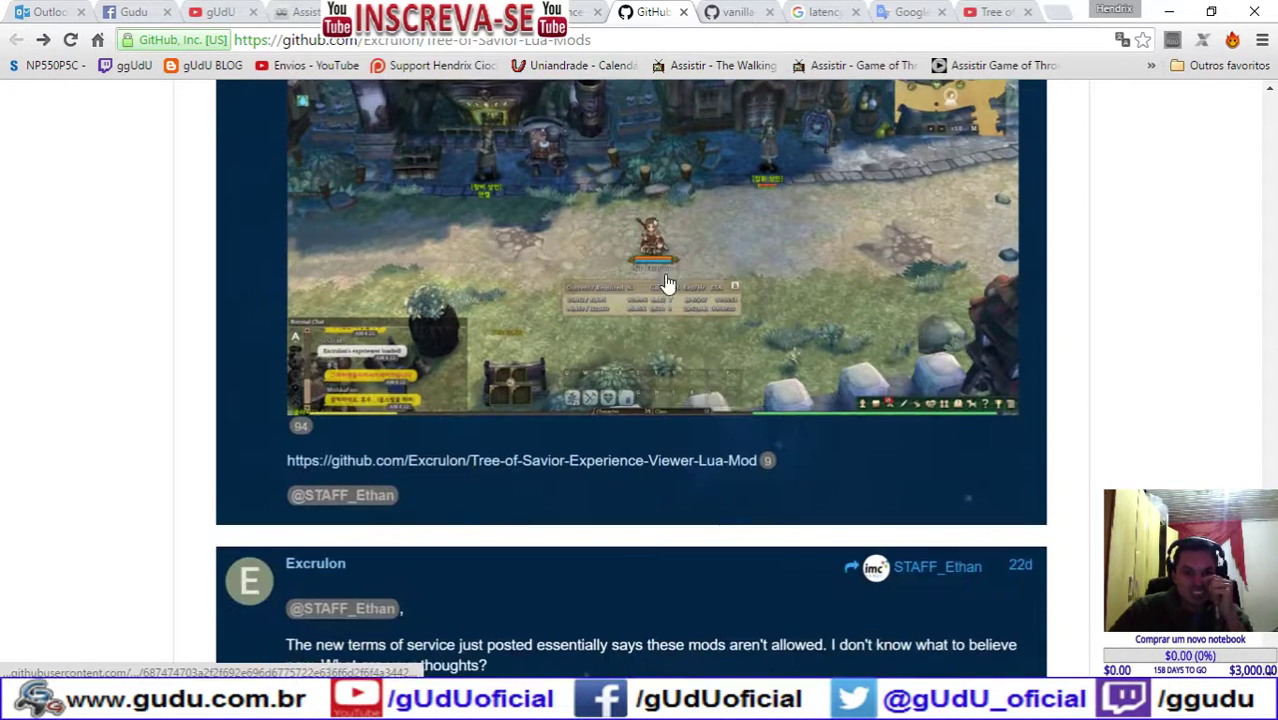
Step: Open the Disclaimer's experience viewer screenshot at full size in its own tab, inspect it, then close it and return to the README
{"action": "left_click", "coordinate": [522, 350]}
{"action": "left_click", "coordinate": [236, 552]}
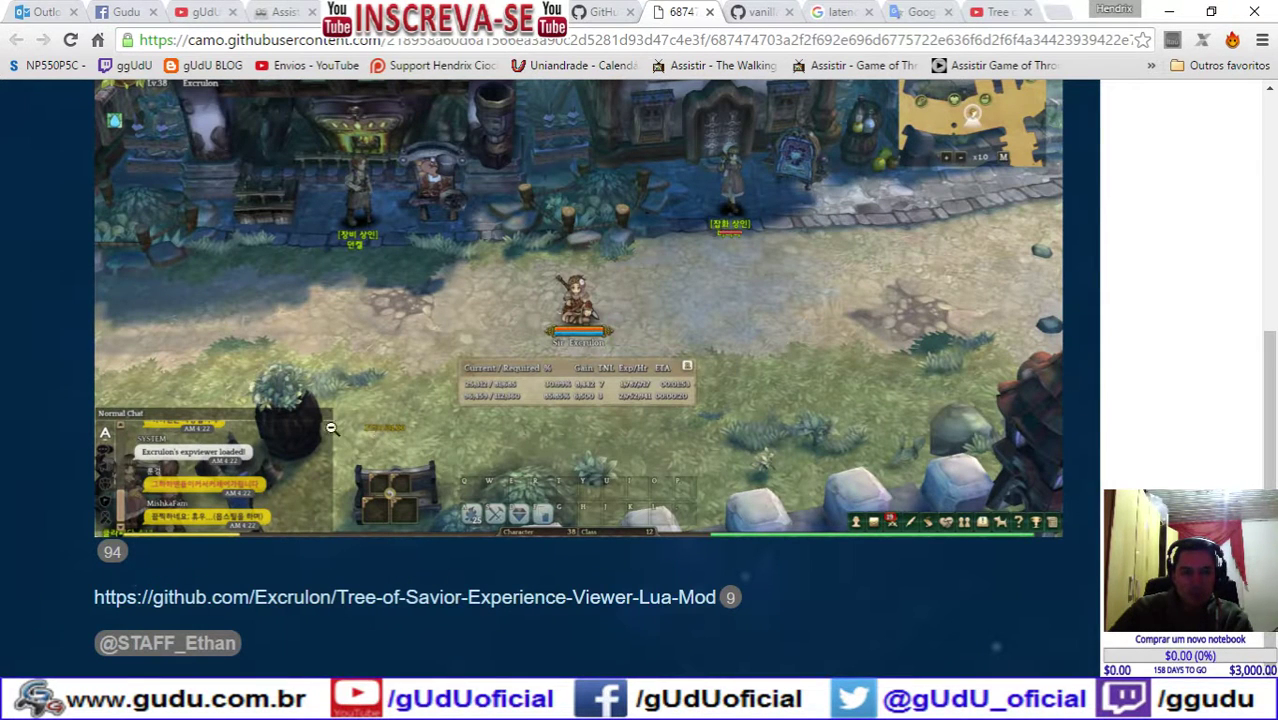
{"action": "left_click", "coordinate": [711, 13]}
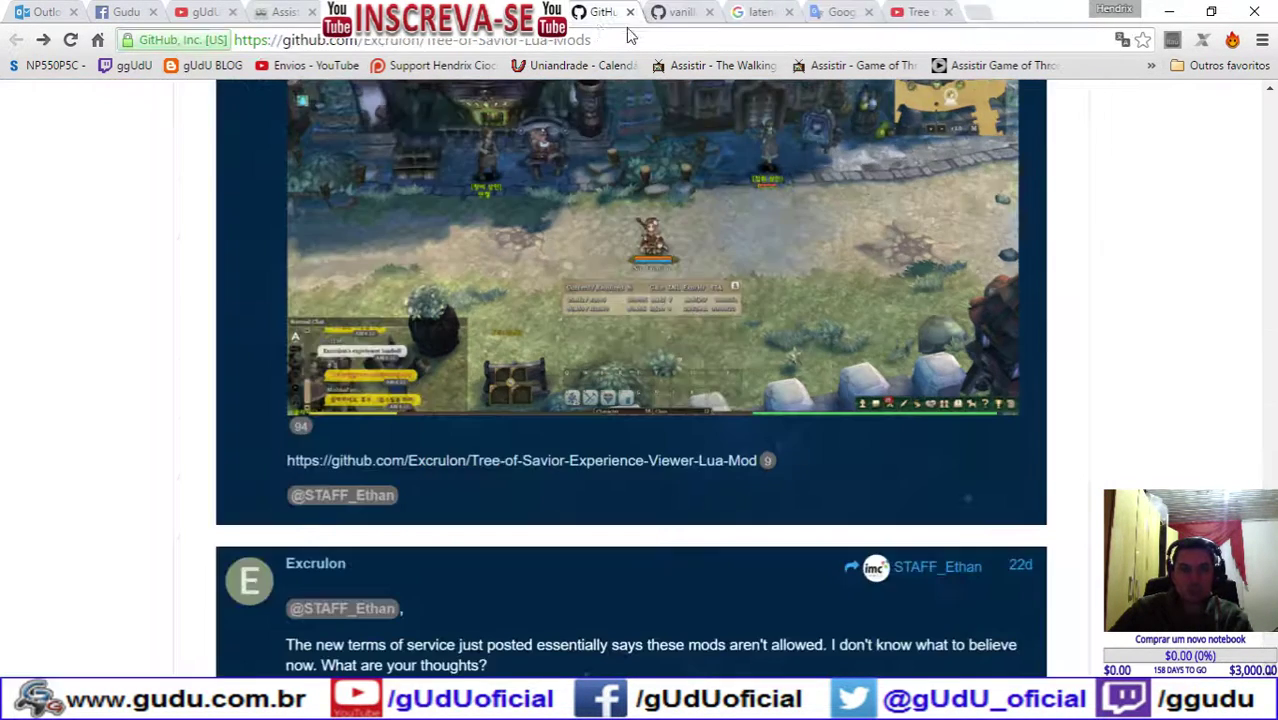
{"action": "scroll", "coordinate": [445, 340], "scroll_direction": "up", "scroll_amount": 5}
{"action": "scroll", "coordinate": [500, 350], "scroll_direction": "up", "scroll_amount": 3}
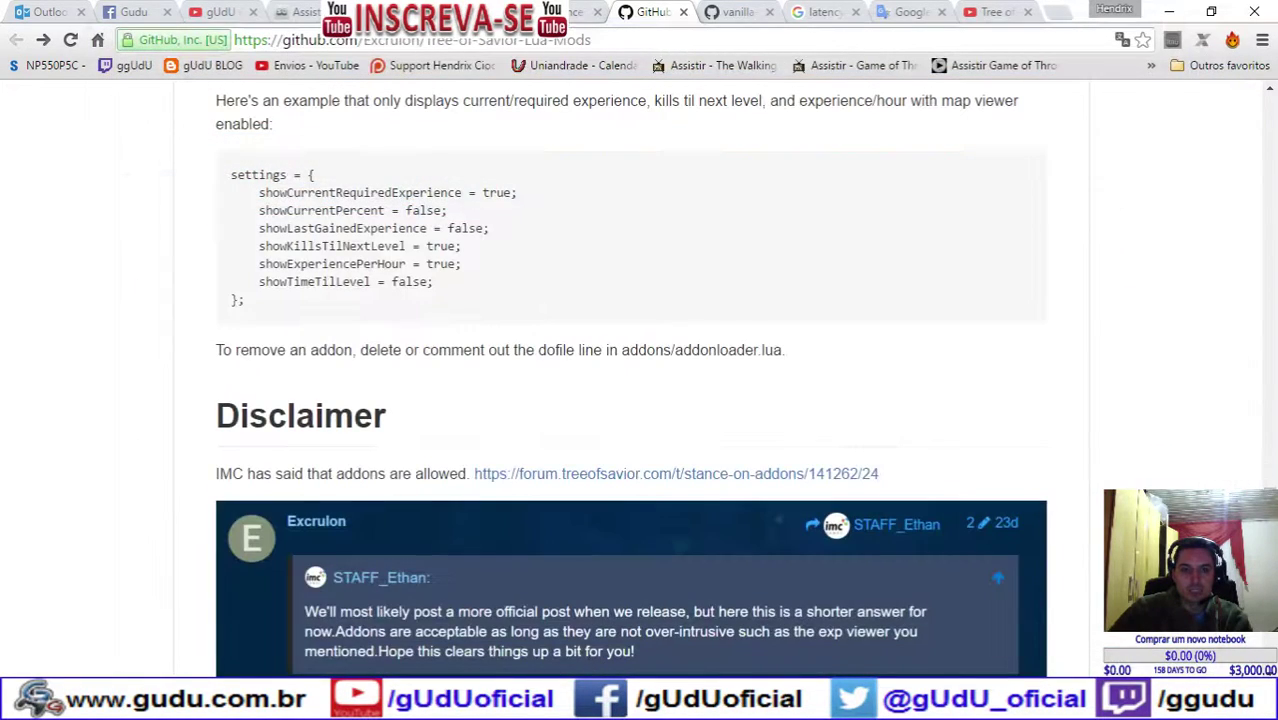
Step: Switch to File Explorer, search the TreeOfSavior release folder for "frame", then clear the search
{"action": "left_click", "coordinate": [505, 605]}
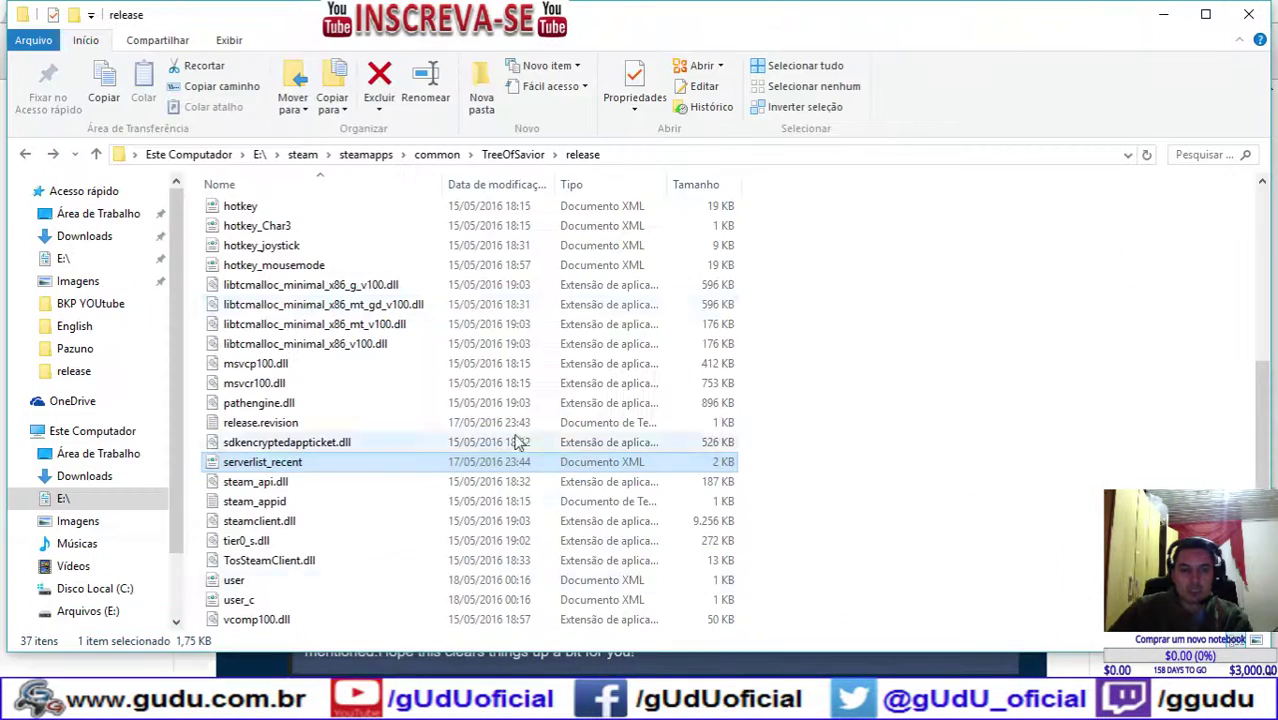
{"action": "left_click", "coordinate": [1190, 156]}
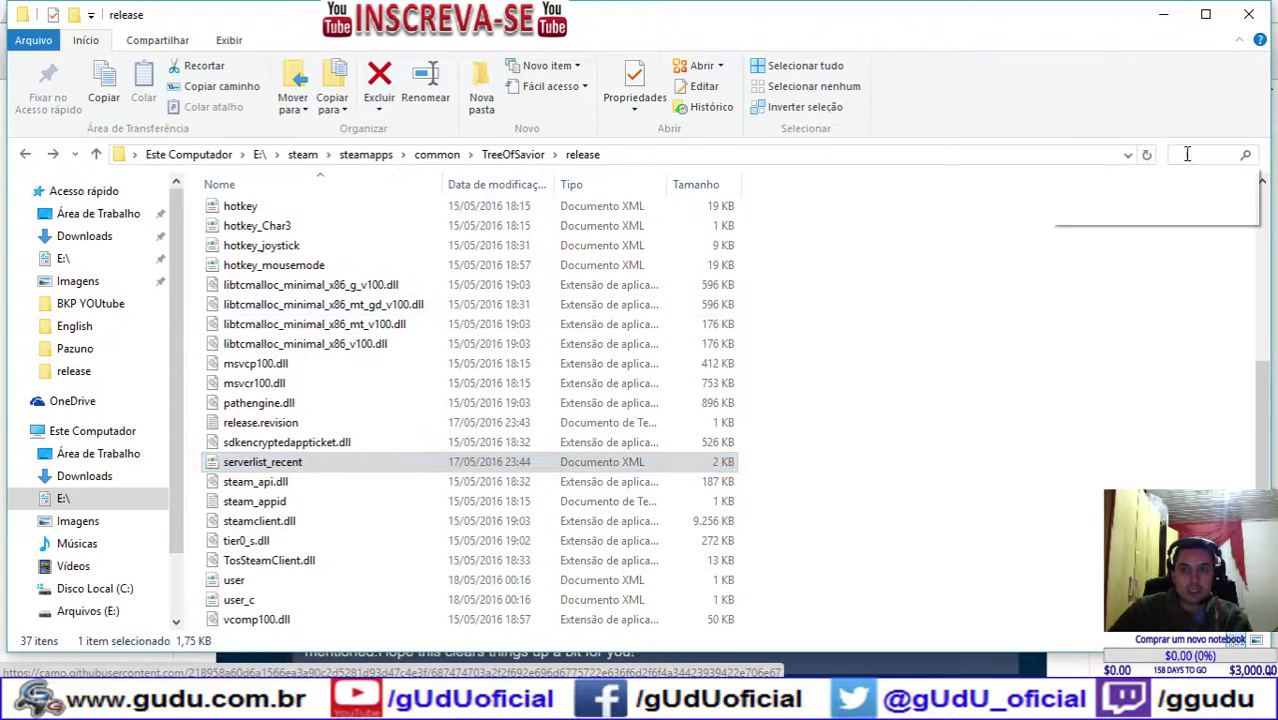
{"action": "type", "text": "frame"}
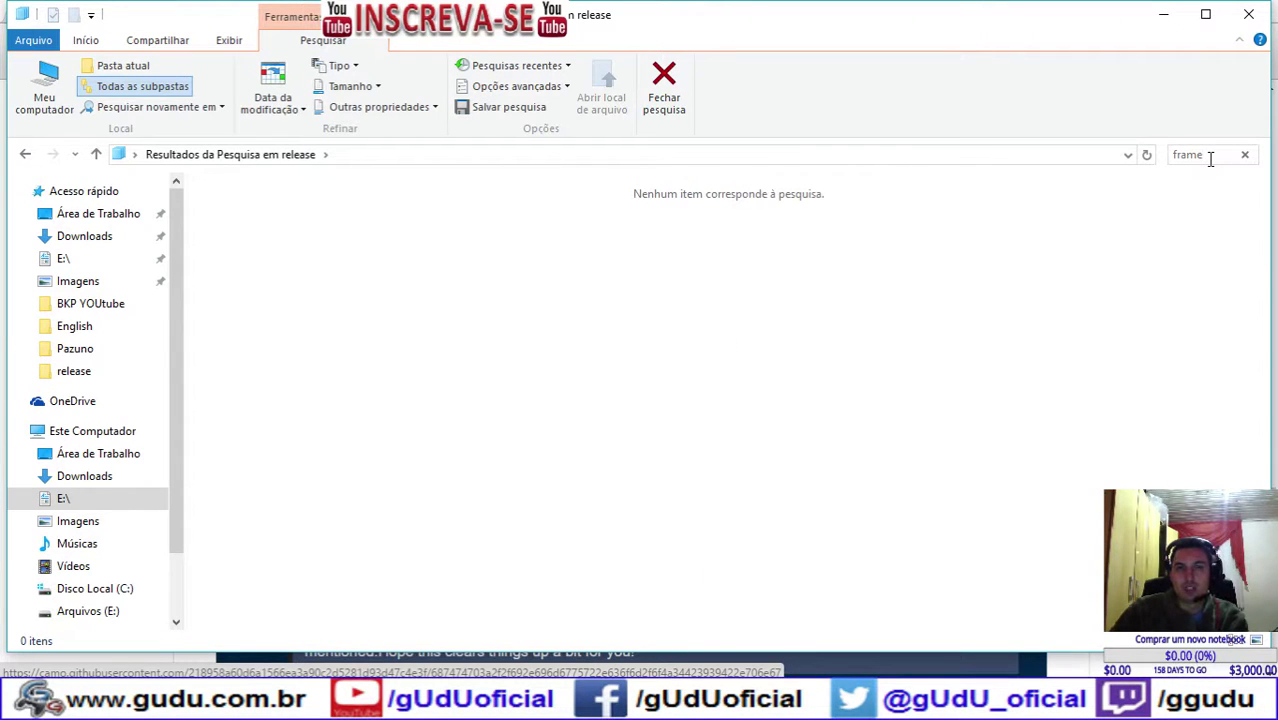
{"action": "left_click", "coordinate": [1210, 158]}
{"action": "key", "text": "BackSpace"}
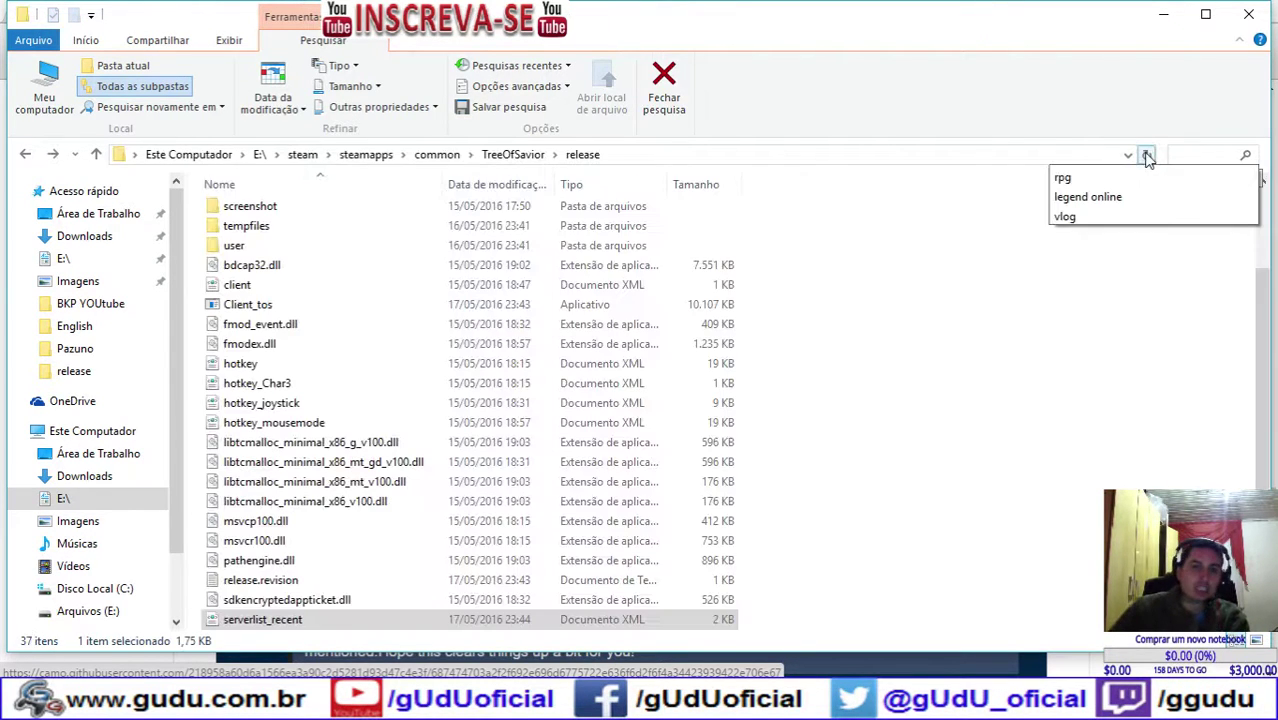
Step: Look through the files in the release folder and open its user subfolder
{"action": "left_click", "coordinate": [379, 383]}
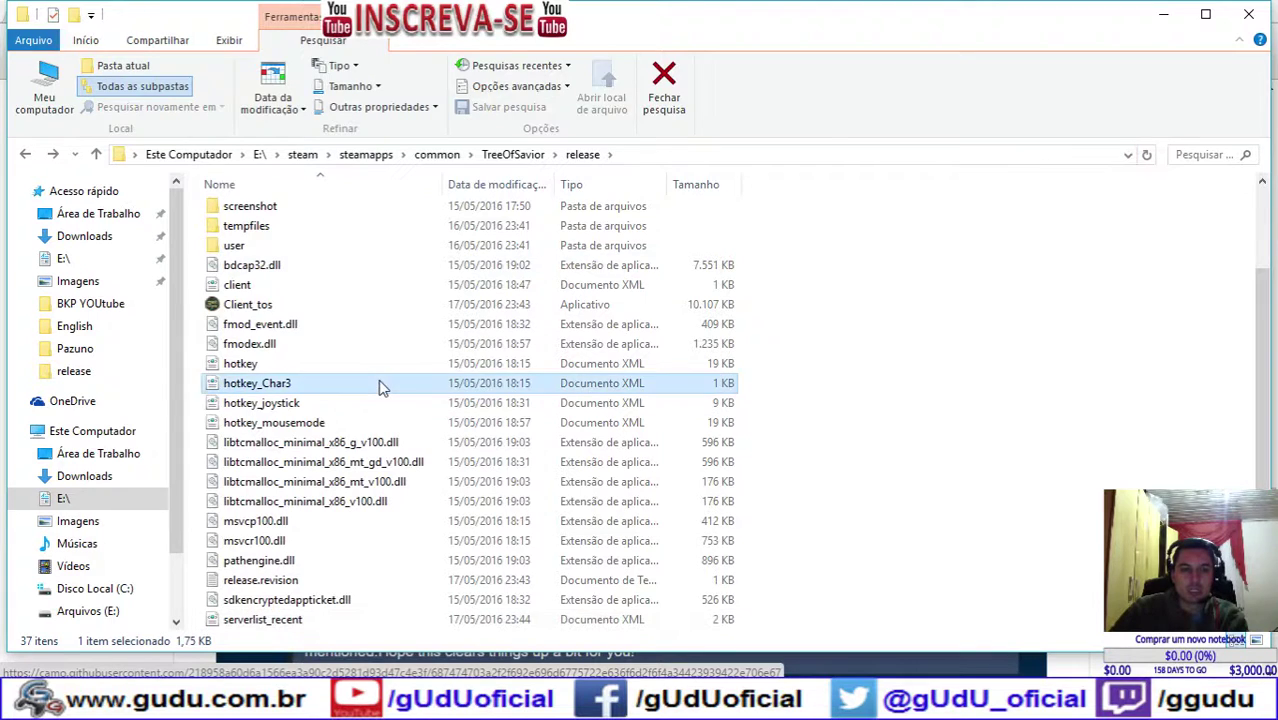
{"action": "scroll", "coordinate": [380, 388], "scroll_direction": "down", "scroll_amount": 3}
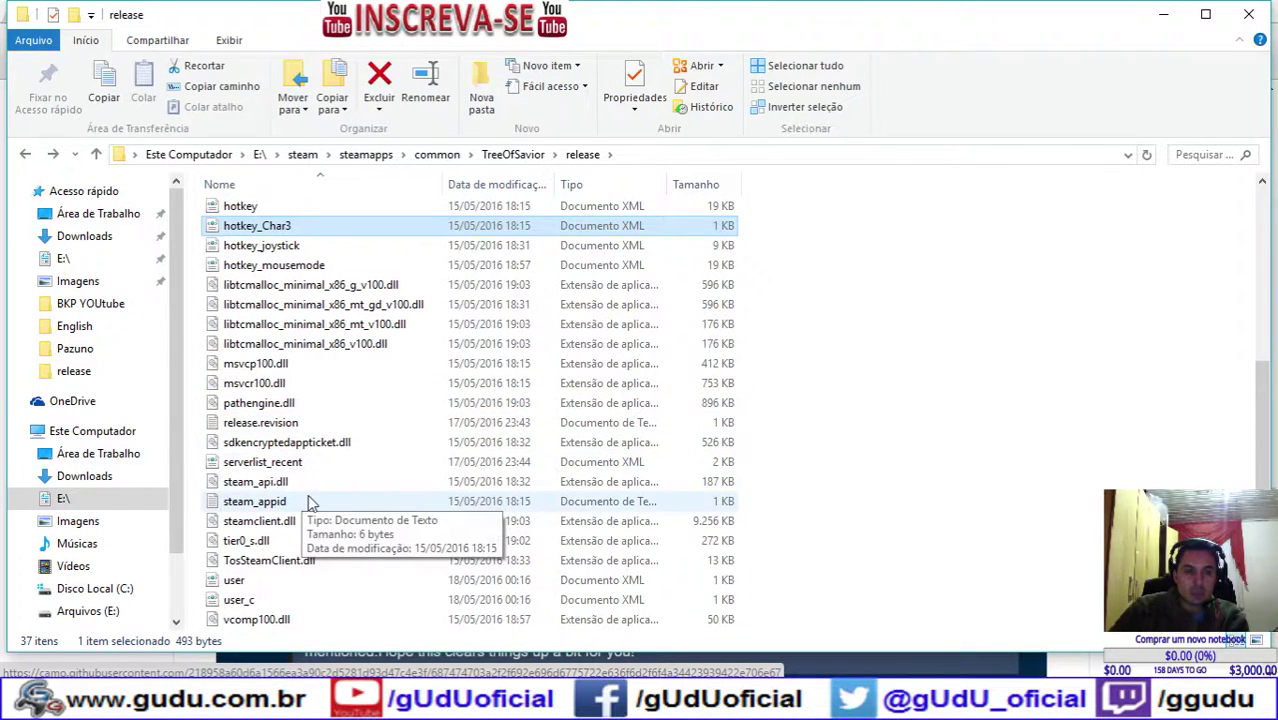
{"action": "scroll", "coordinate": [308, 494], "scroll_direction": "up", "scroll_amount": 5}
{"action": "double_click", "coordinate": [280, 390]}
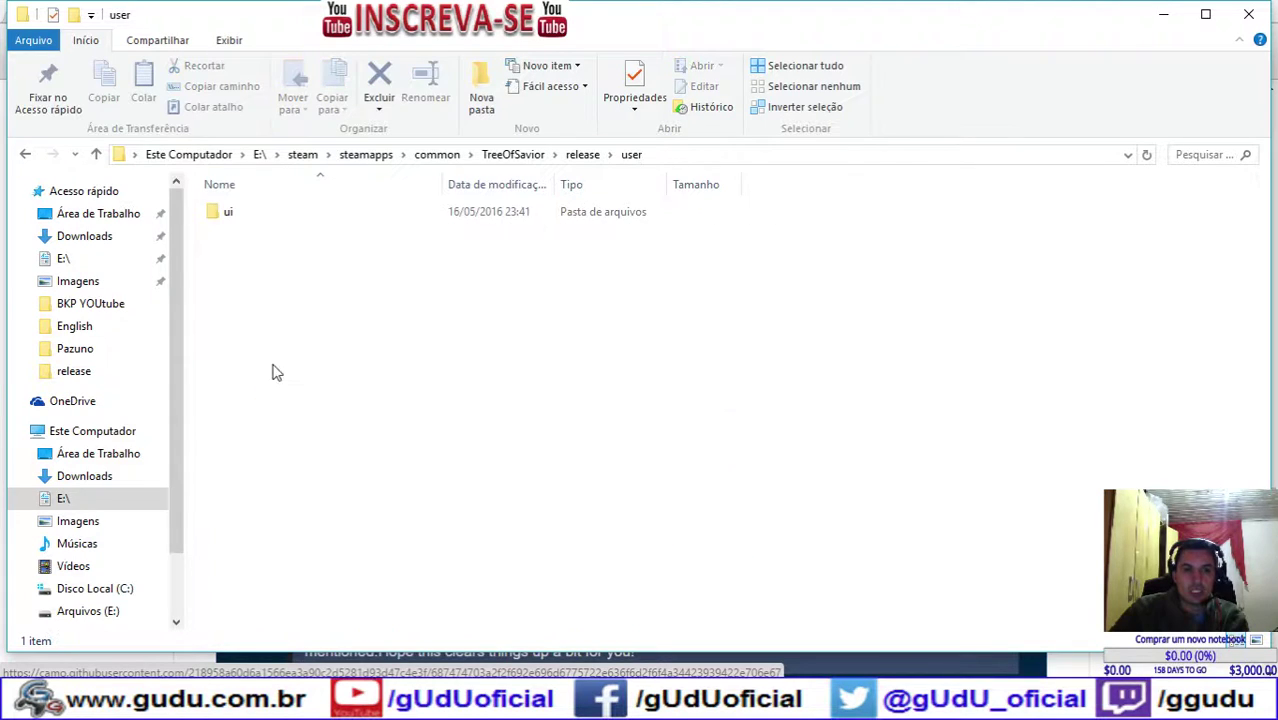
Step: Check the ui subfolder inside the user folder, recheck it by way of the release folder, and minimize File Explorer
{"action": "double_click", "coordinate": [242, 218]}
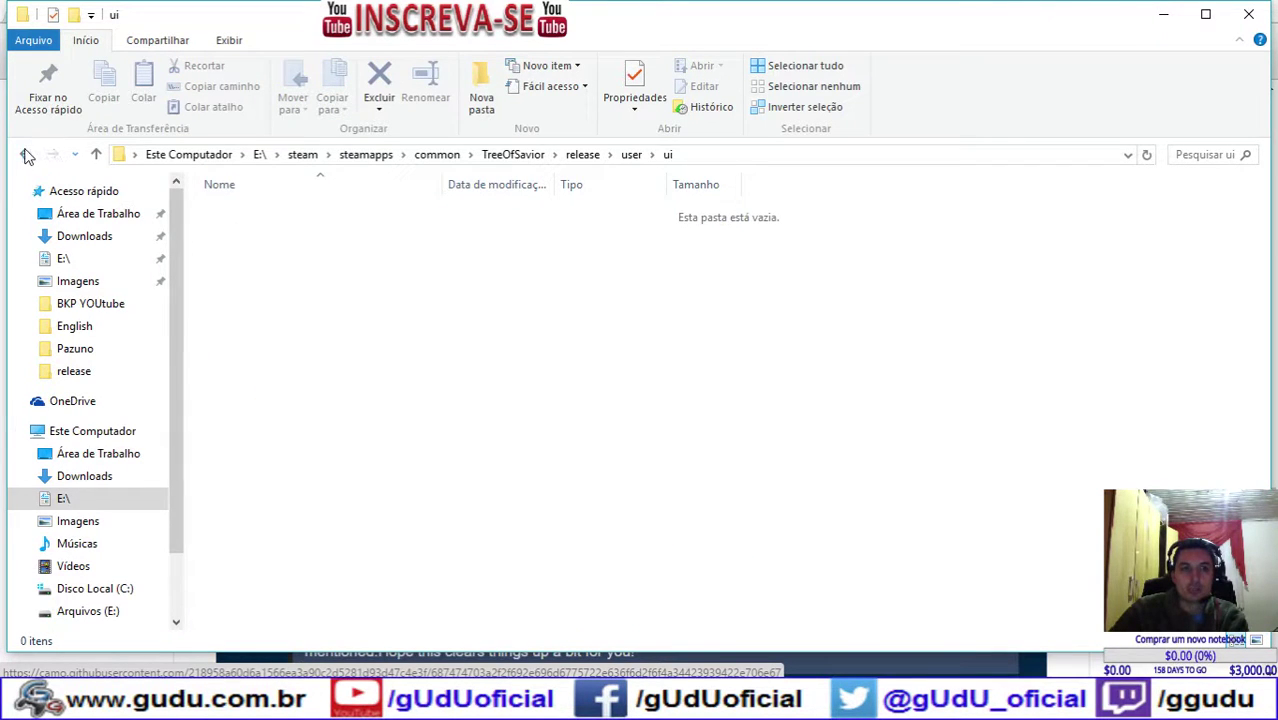
{"action": "left_click", "coordinate": [27, 154]}
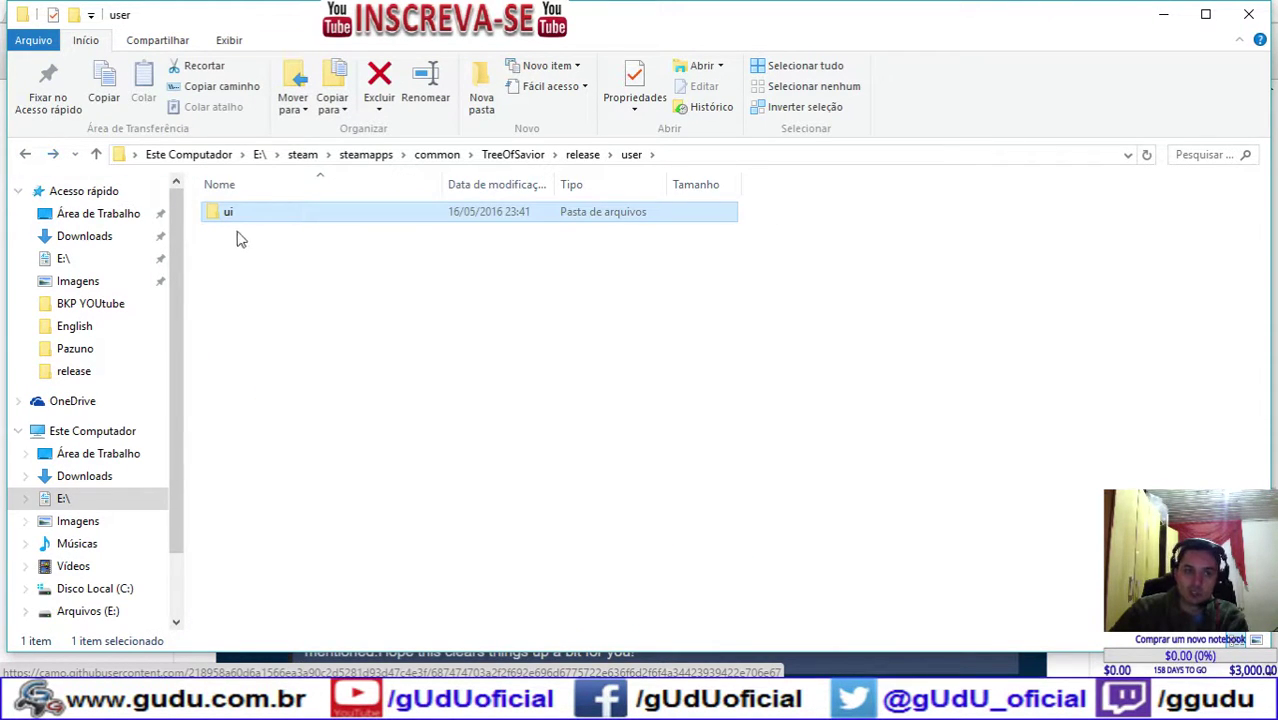
{"action": "left_click", "coordinate": [27, 154]}
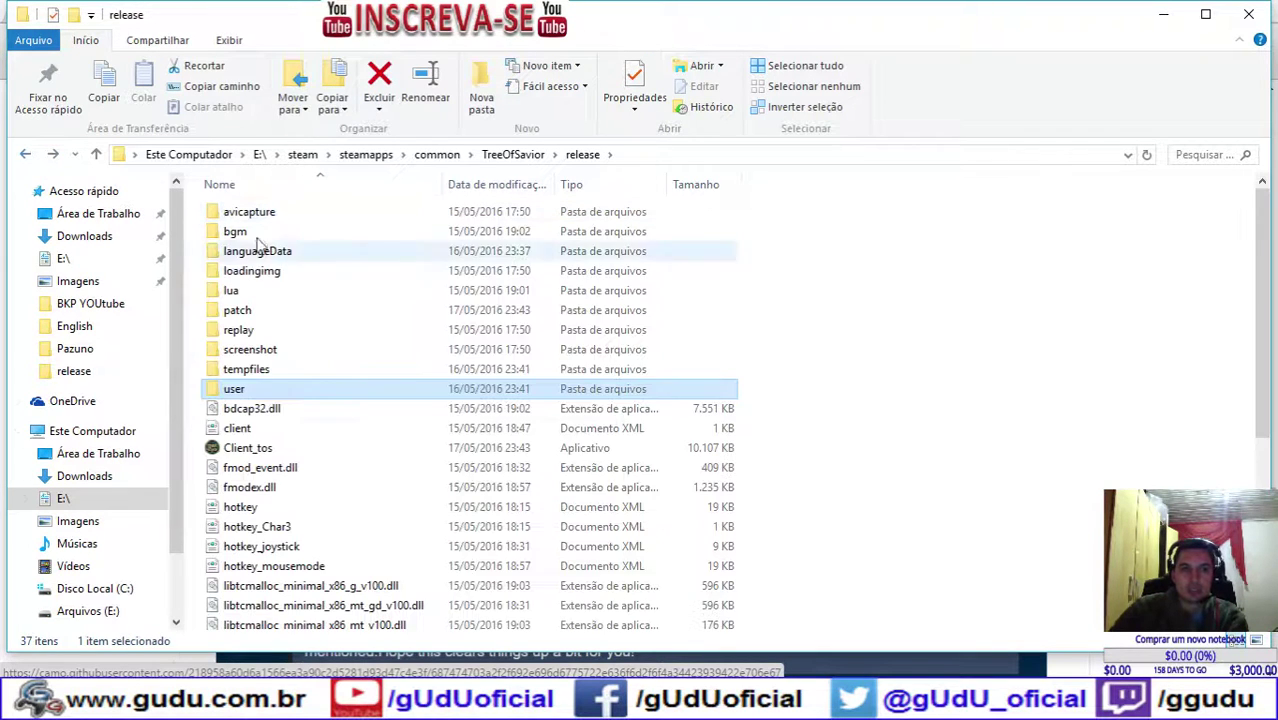
{"action": "double_click", "coordinate": [258, 392]}
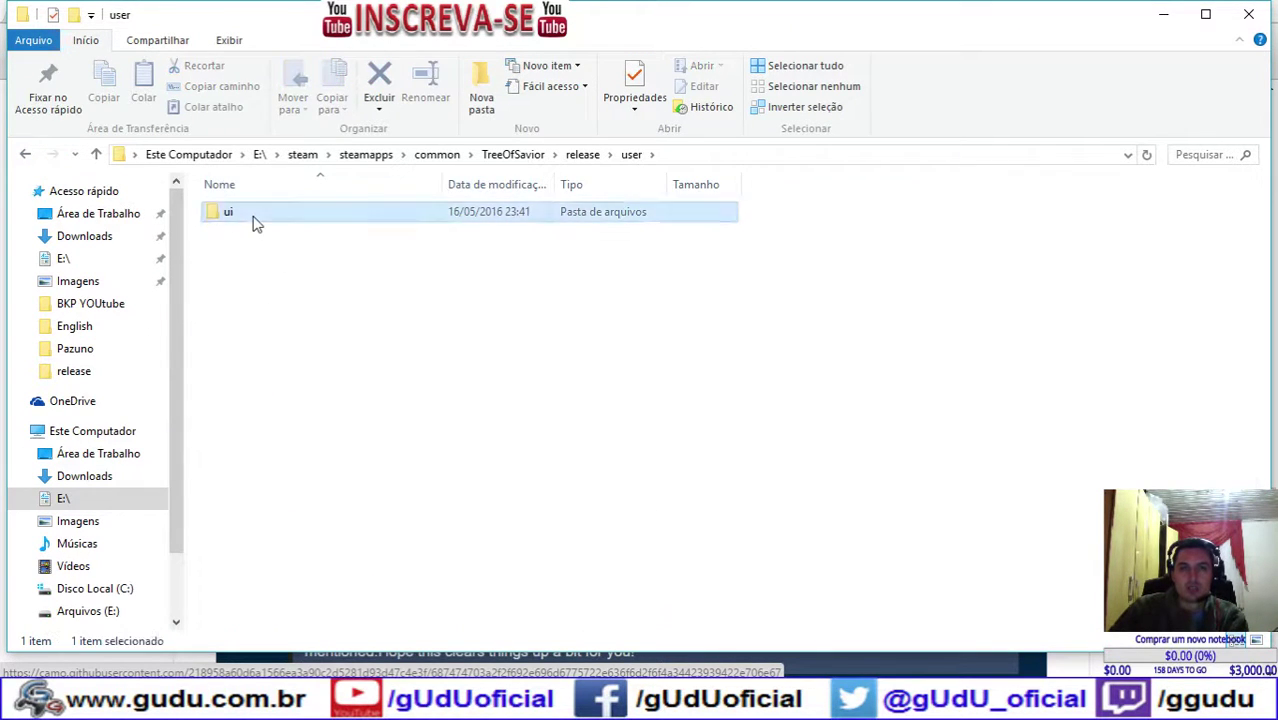
{"action": "double_click", "coordinate": [254, 218]}
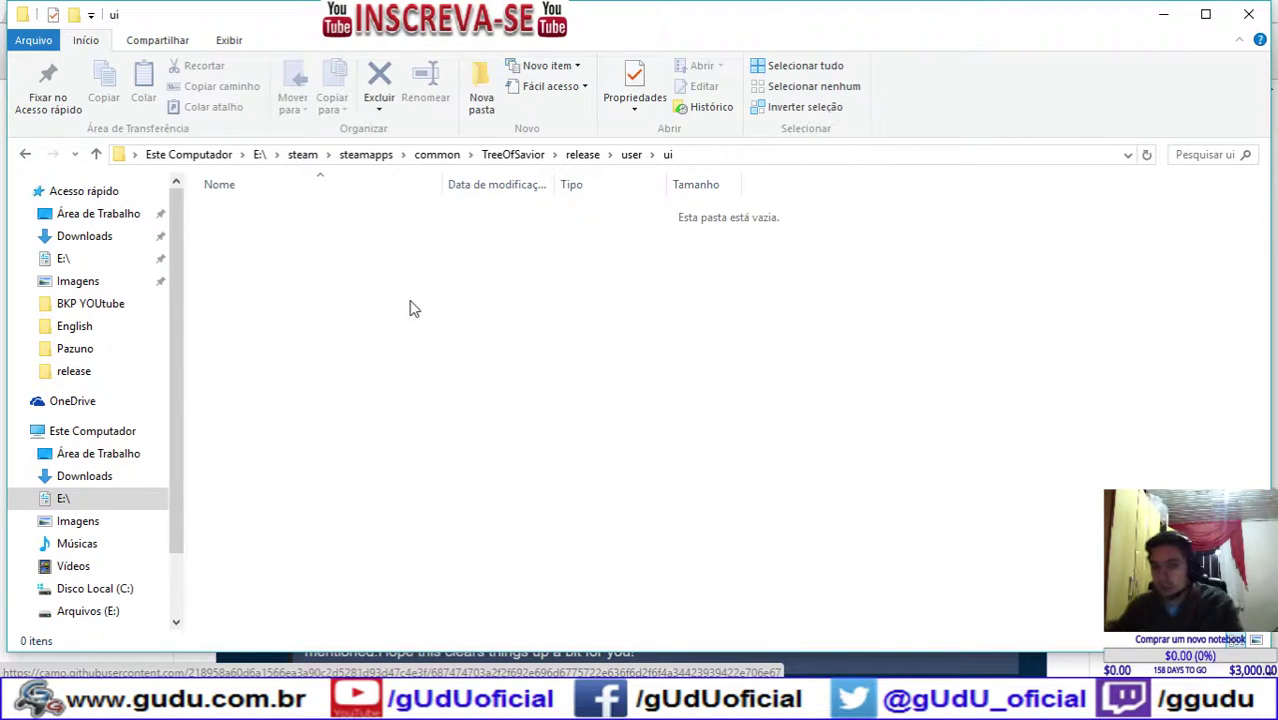
{"action": "left_click", "coordinate": [1164, 16]}
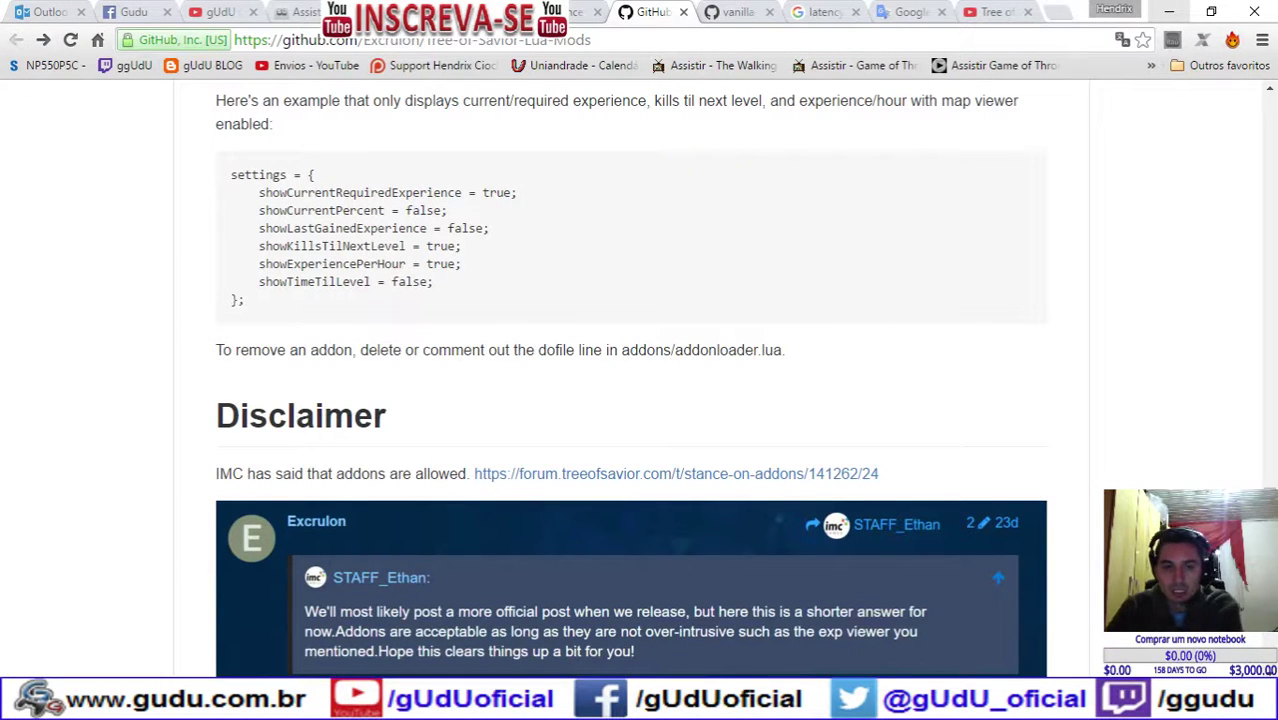
Step: Review the Tree-of-Savior-Lua-Mods repository's file list and the Features section of its README
{"action": "mouse_move", "coordinate": [435, 705]}
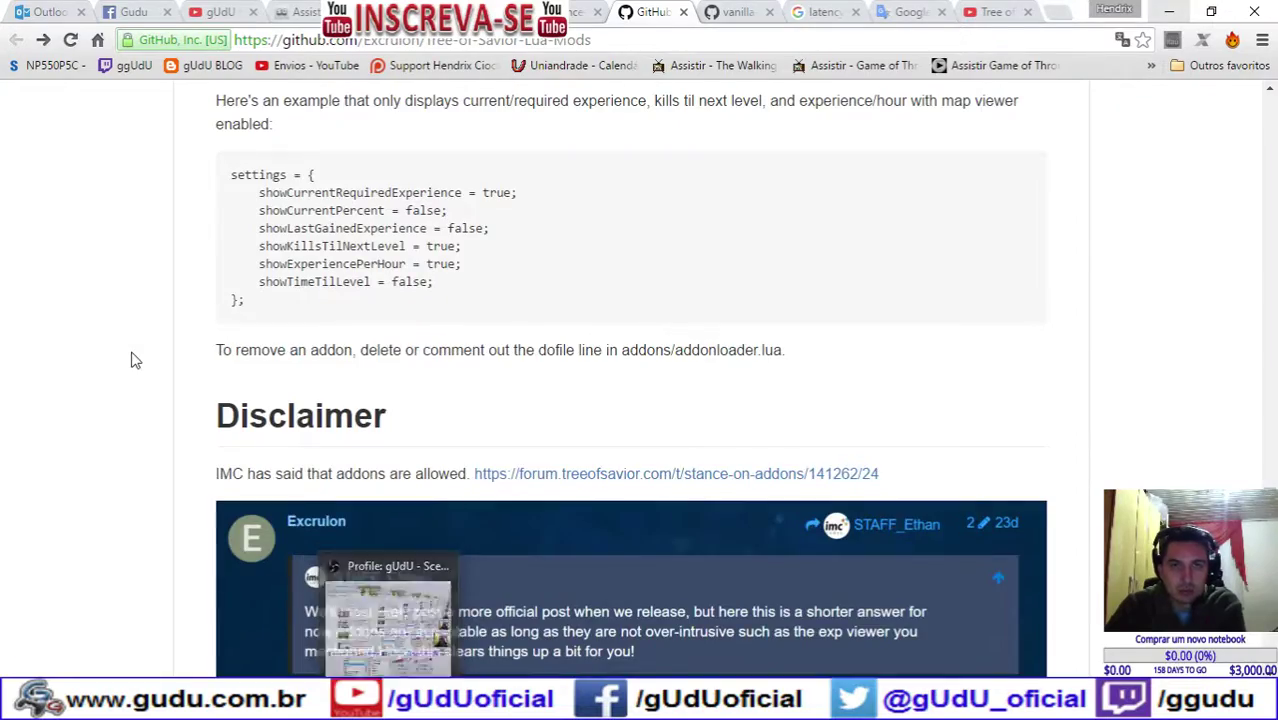
{"action": "scroll", "coordinate": [135, 360], "scroll_direction": "up", "scroll_amount": 20}
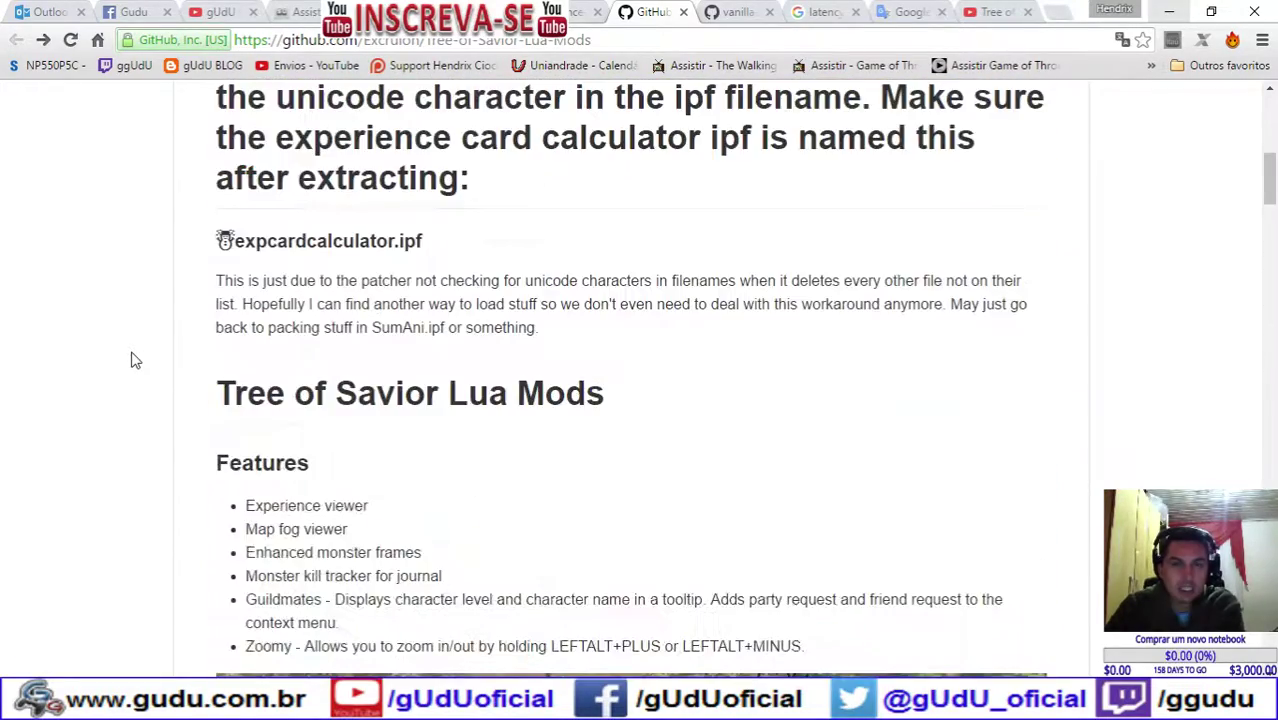
{"action": "scroll", "coordinate": [135, 360], "scroll_direction": "up", "scroll_amount": 5}
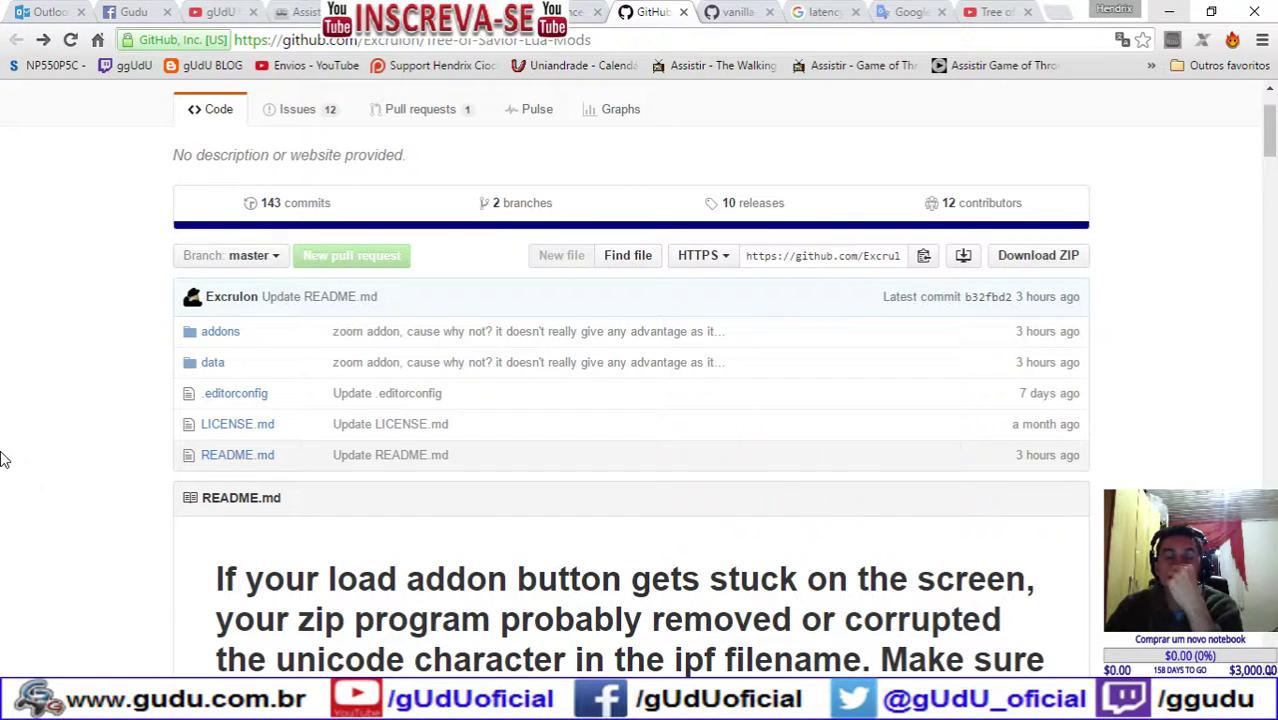
{"action": "scroll", "coordinate": [5, 453], "scroll_direction": "down", "scroll_amount": 5}
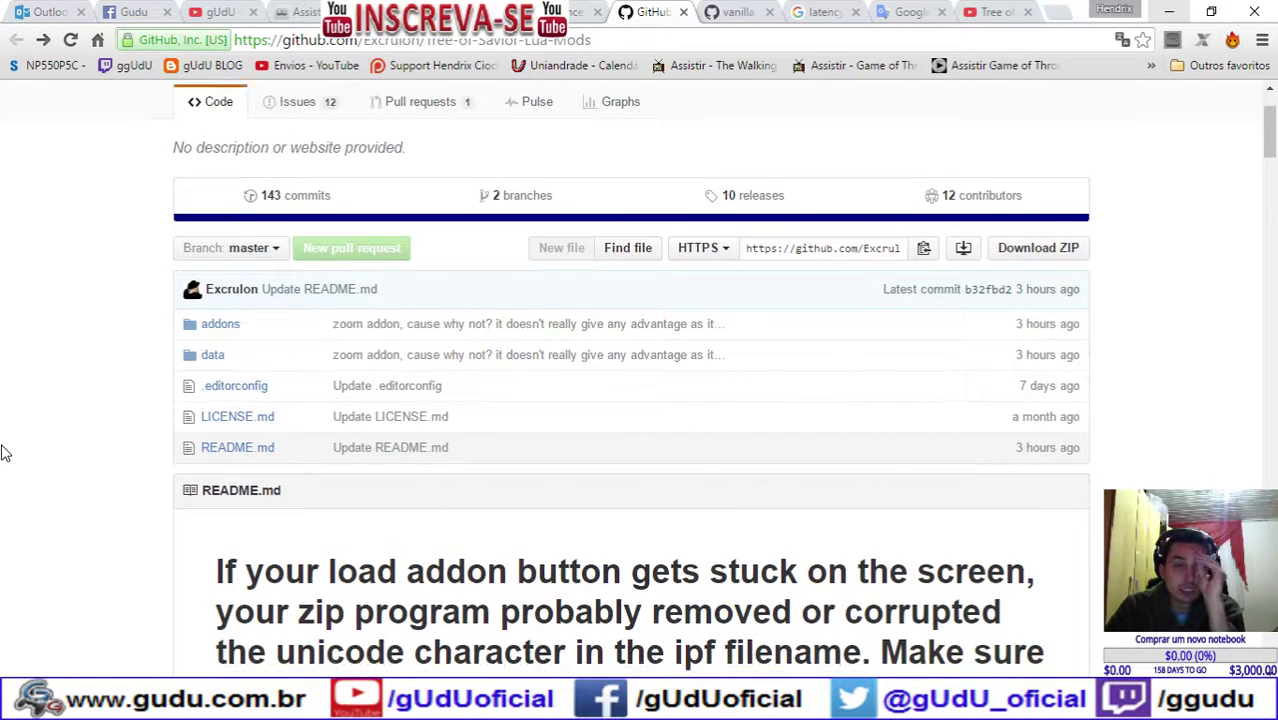
{"action": "scroll", "coordinate": [5, 451], "scroll_direction": "down", "scroll_amount": 2}
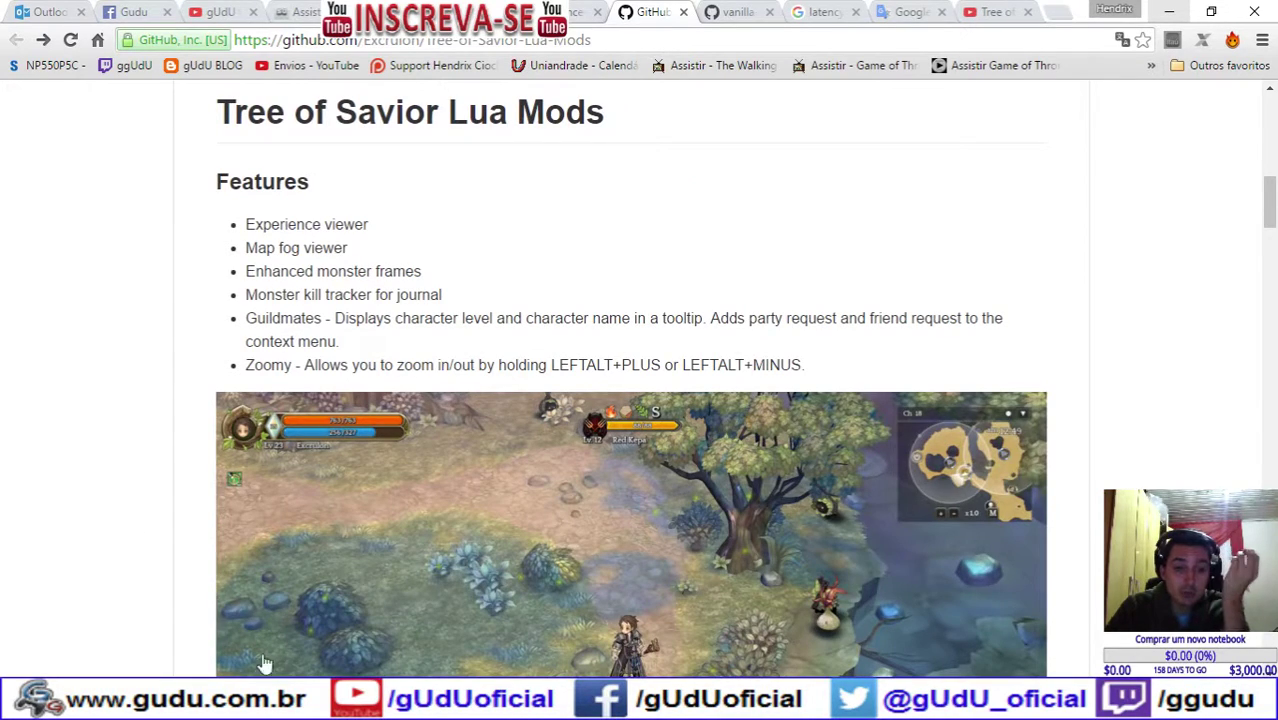
{"action": "key", "text": "alt+Tab"}
{"action": "key", "text": "alt+Tab"}
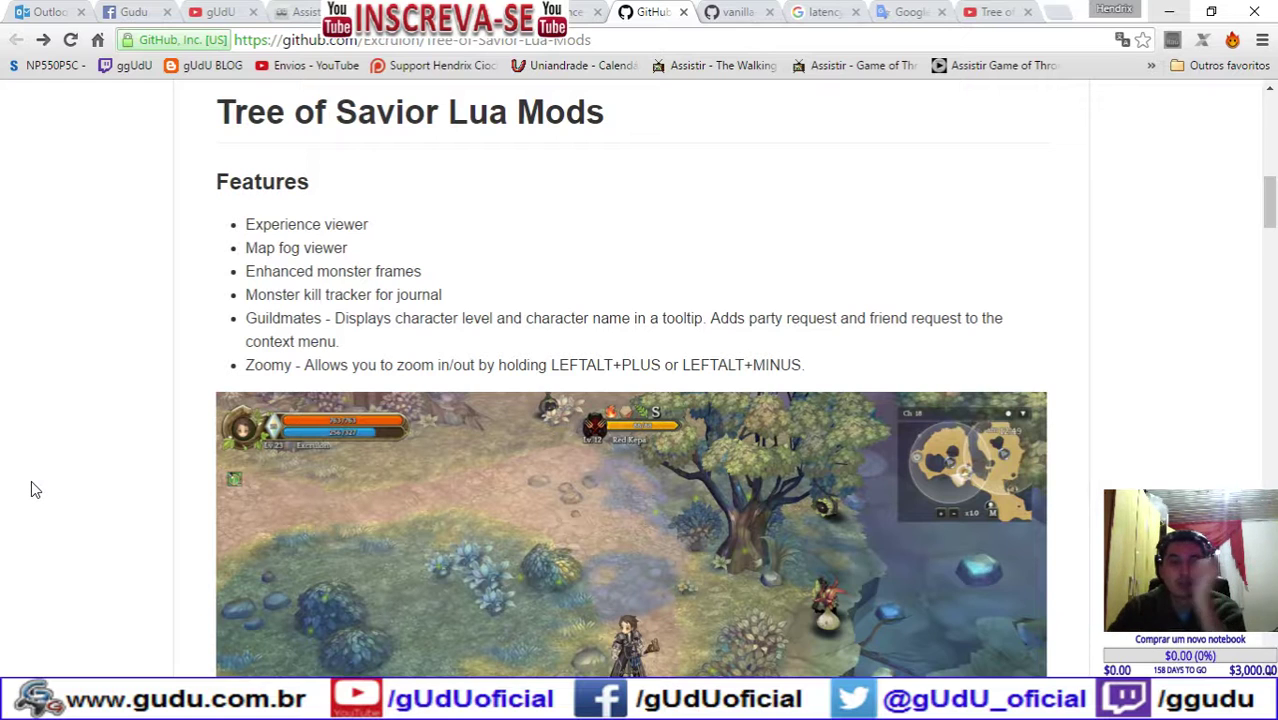
Step: Open the YouTube video "[ ToS ] Tutorial #09 - Addons. Facilitando Sua Jogabilidade", then close its tab
{"action": "left_click", "coordinate": [588, 43]}
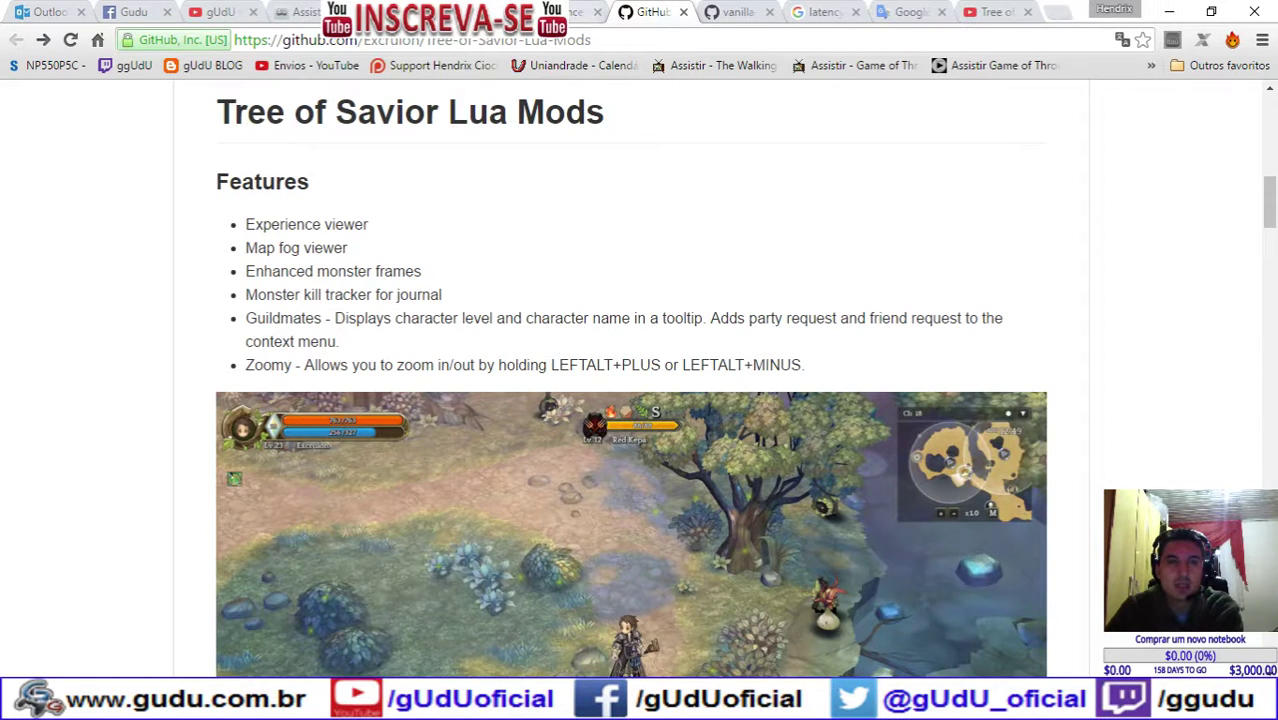
{"action": "type", "text": "https://www.youtube.com/watch?v=DeOWuCwZZQk"}
{"action": "key", "text": "Return"}
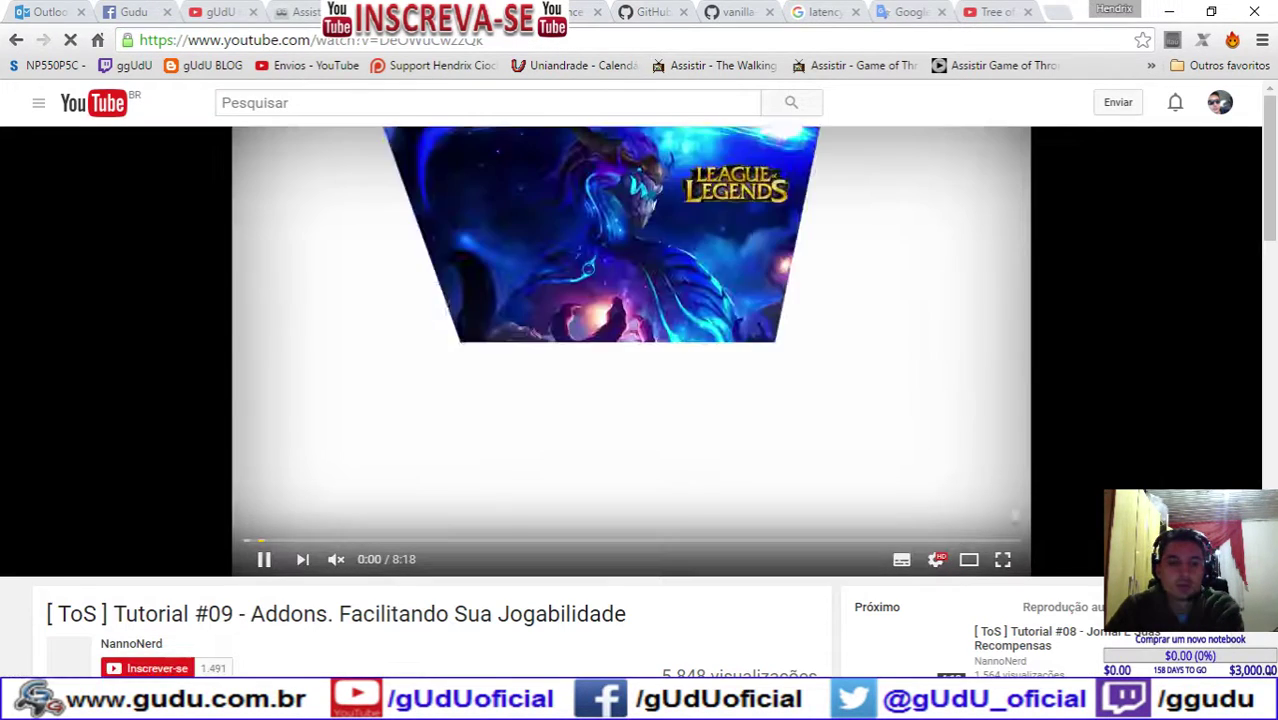
{"action": "key", "text": "ctrl+w"}
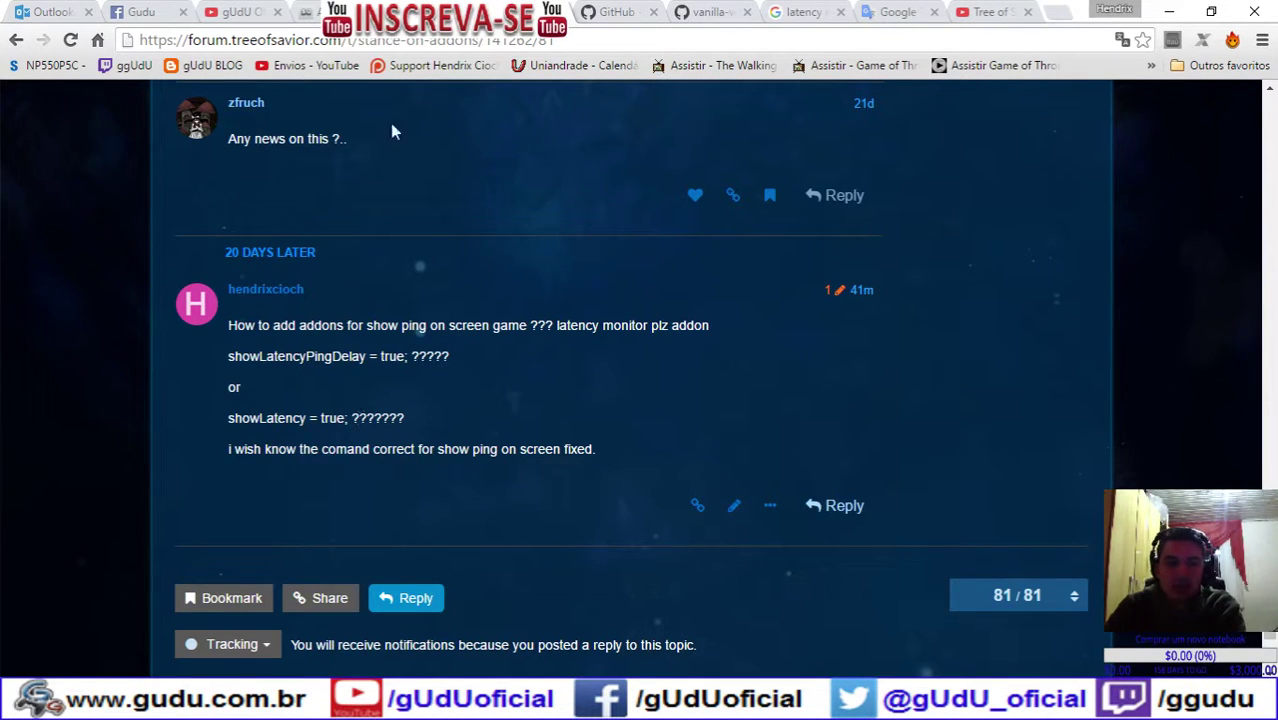
Step: Review the showFramerate and showLatency defaults in PerformanceFu.lua, then return to the Tree-of-Savior-Lua-Mods page
{"action": "left_click", "coordinate": [614, 10]}
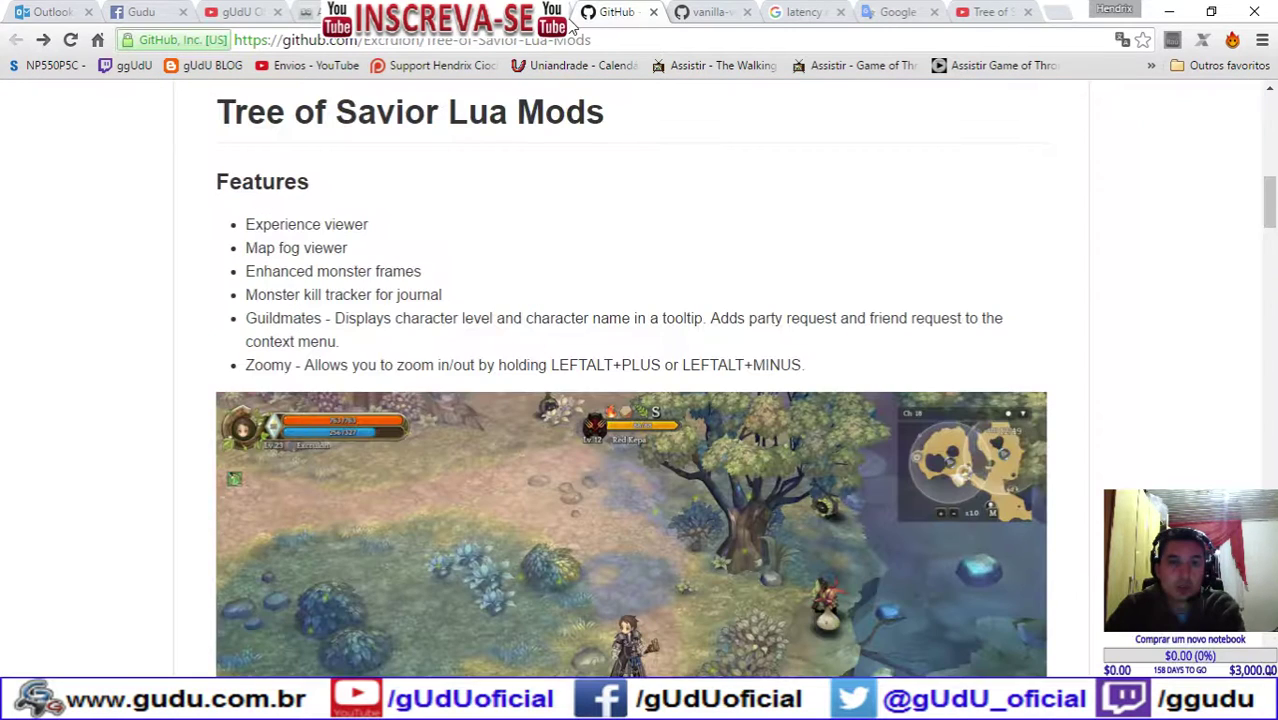
{"action": "left_click", "coordinate": [684, 14]}
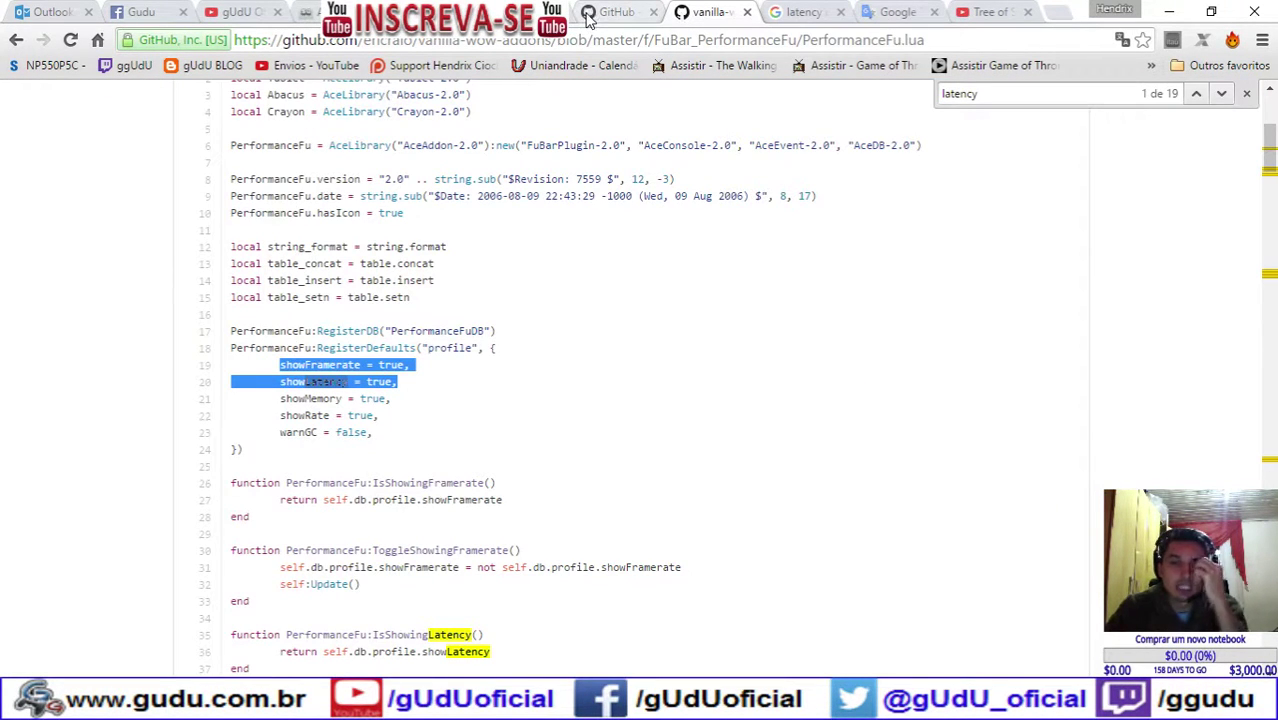
{"action": "left_click", "coordinate": [391, 378]}
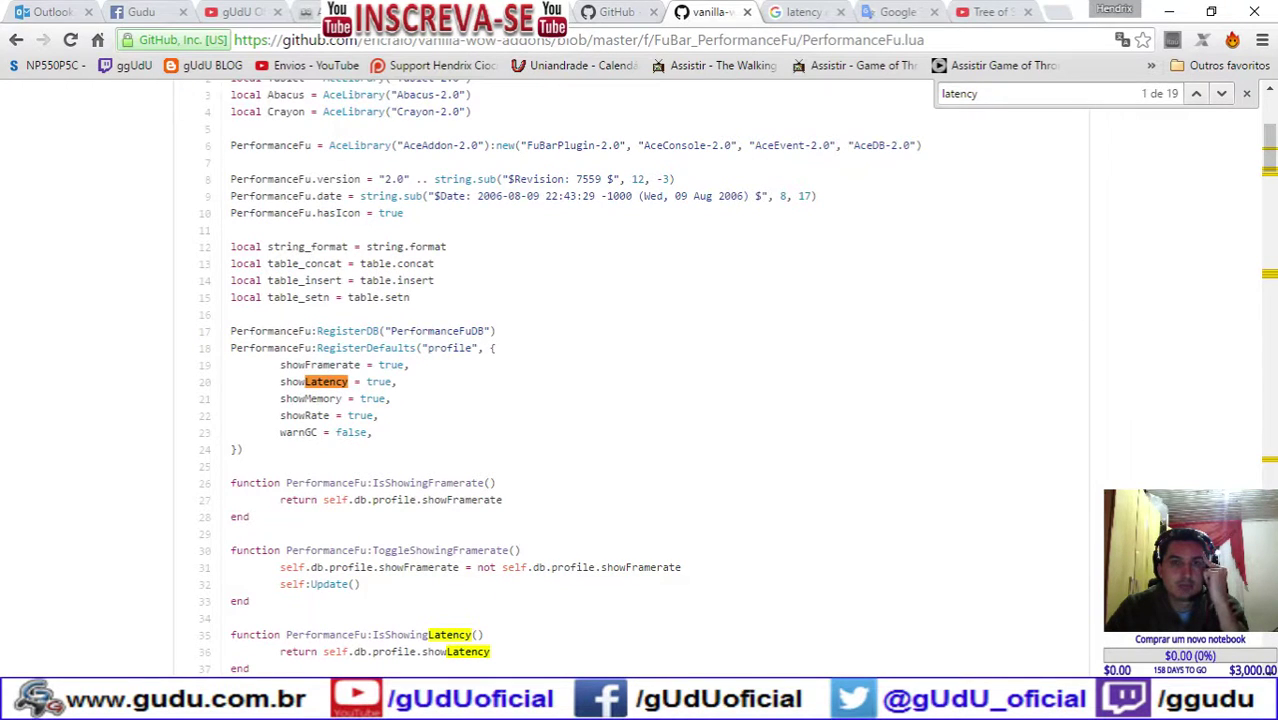
{"action": "left_click", "coordinate": [626, 8]}
Step: Switch to File Explorer, go back to the release folder and open the English folder inside languageData
{"action": "mouse_move", "coordinate": [302, 705]}
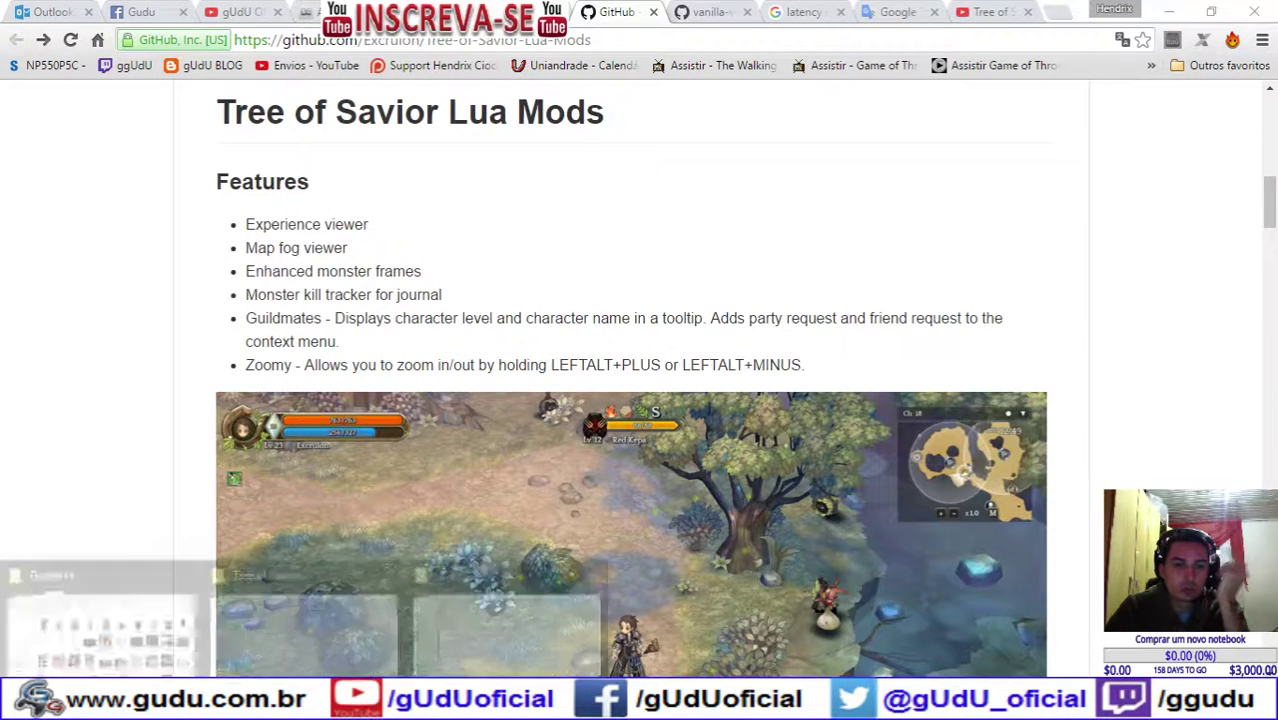
{"action": "left_click", "coordinate": [420, 620]}
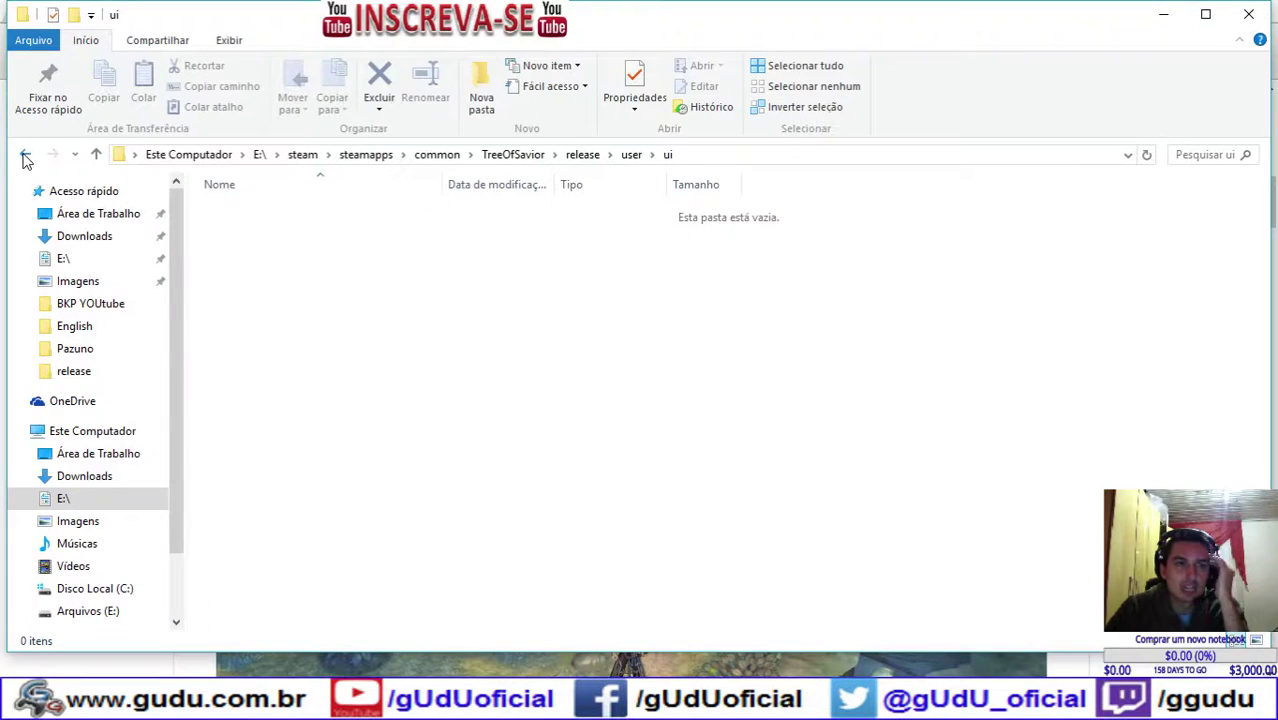
{"action": "left_click", "coordinate": [25, 156]}
{"action": "left_click", "coordinate": [25, 157]}
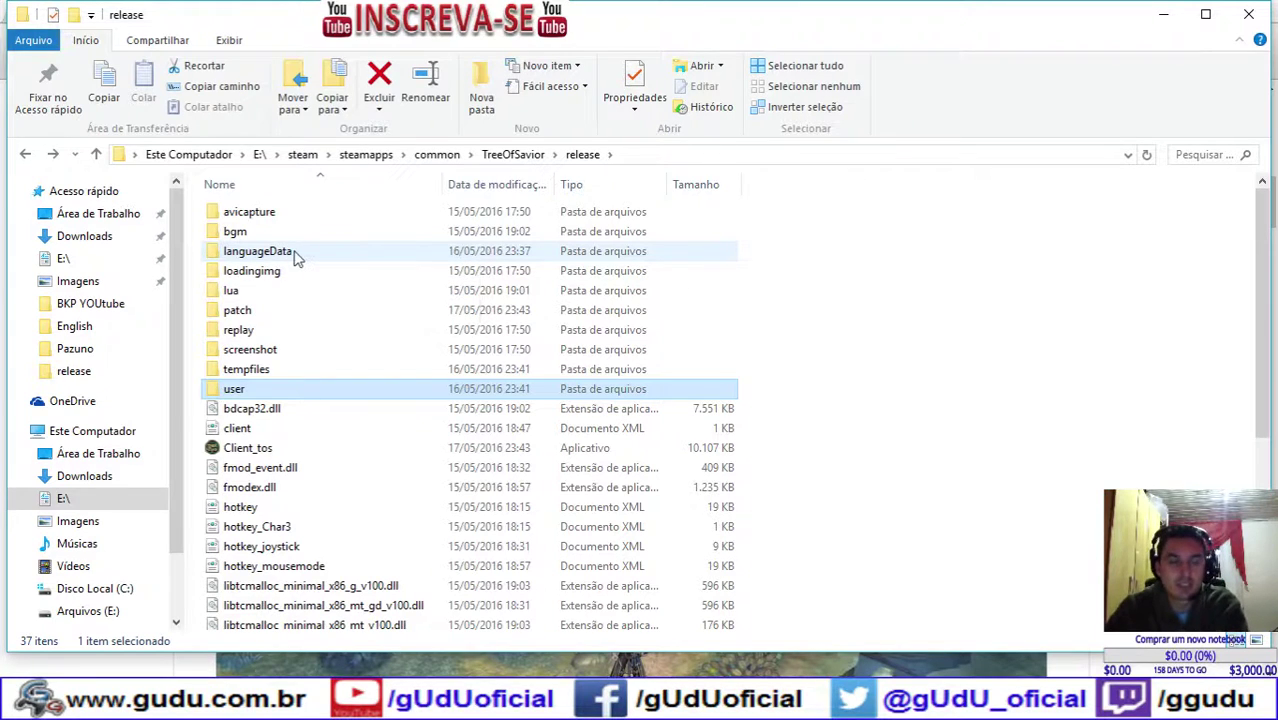
{"action": "double_click", "coordinate": [306, 257]}
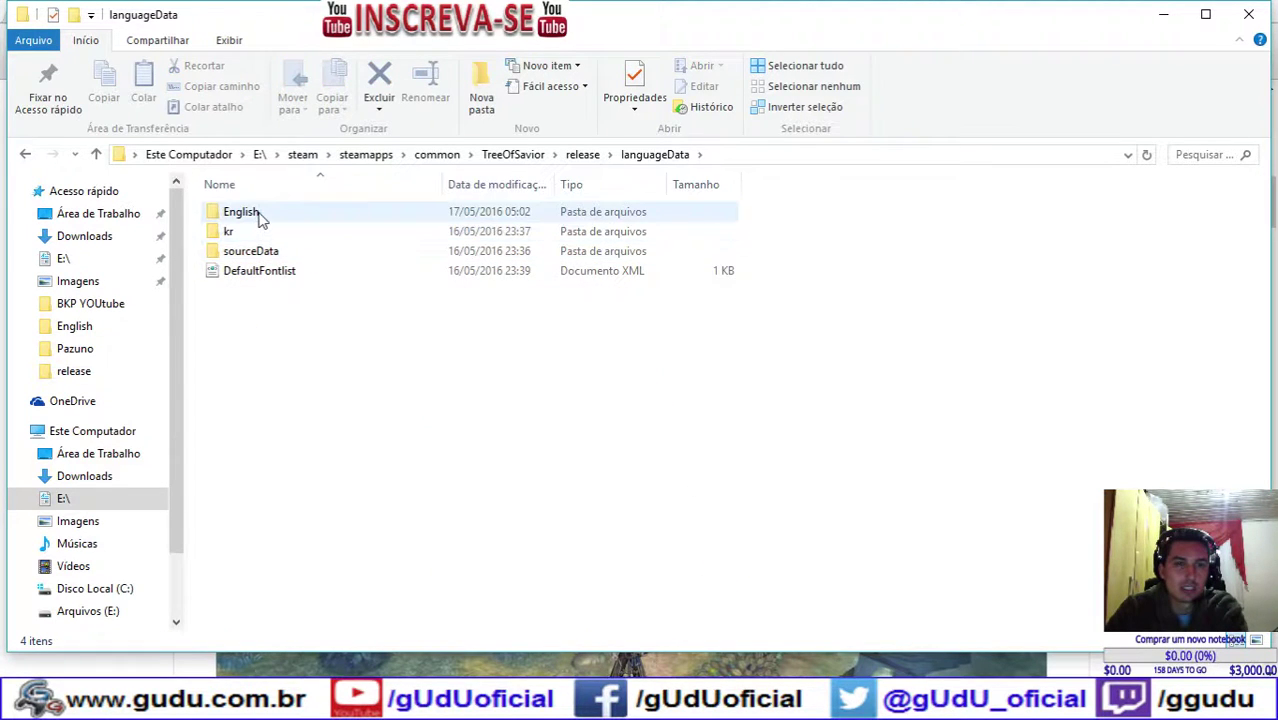
{"action": "double_click", "coordinate": [261, 213]}
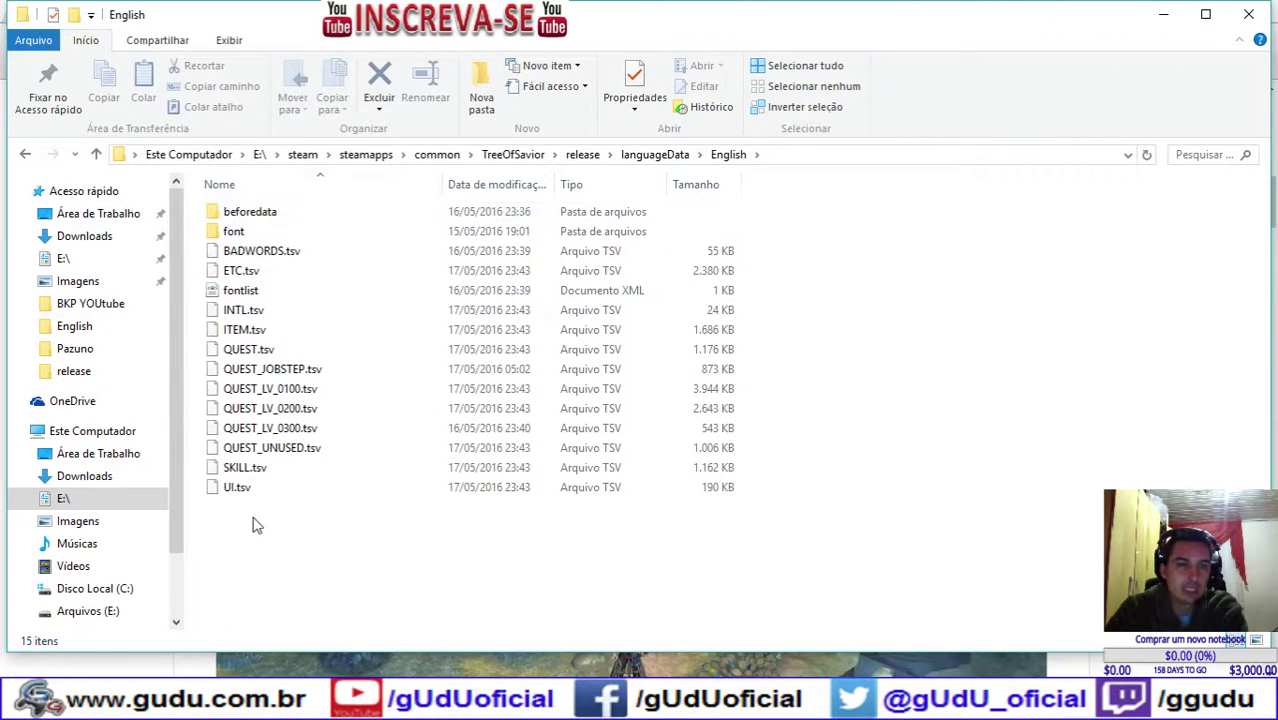
Step: Inspect the files in the English folder's beforedata subfolder and return to the English folder
{"action": "left_click_drag", "start_coordinate": [272, 516], "coordinate": [214, 208]}
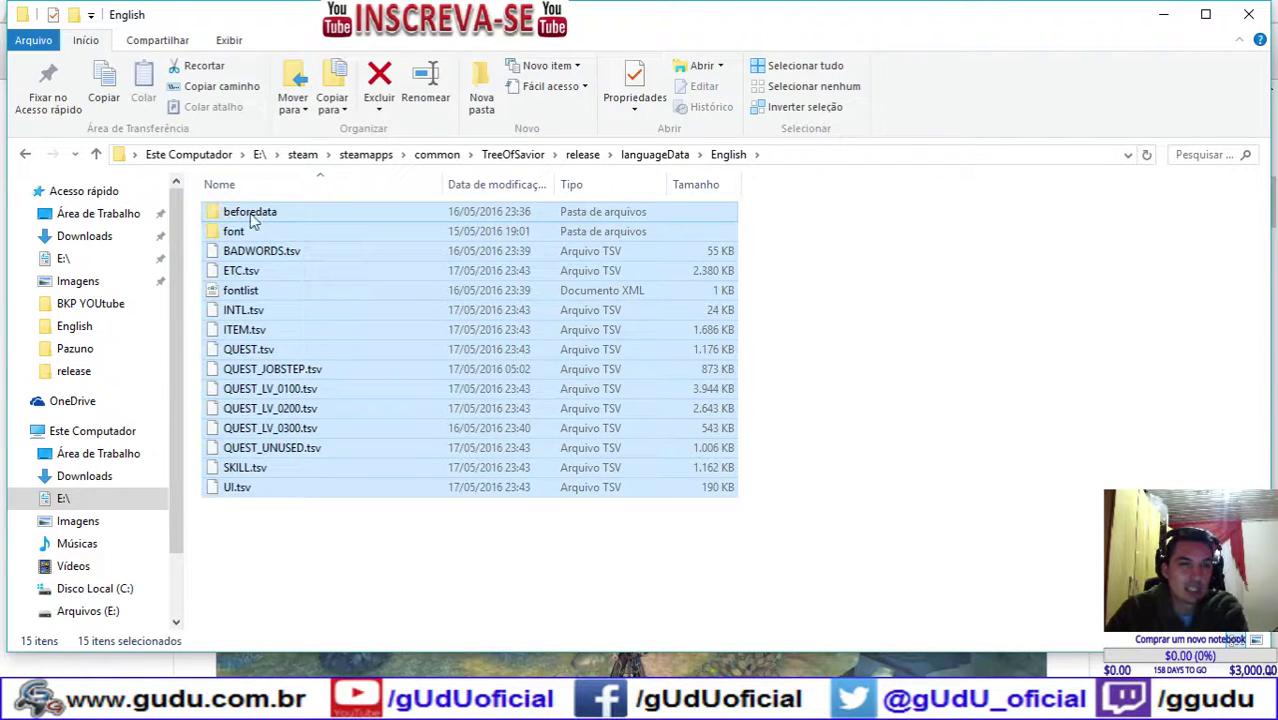
{"action": "double_click", "coordinate": [245, 212]}
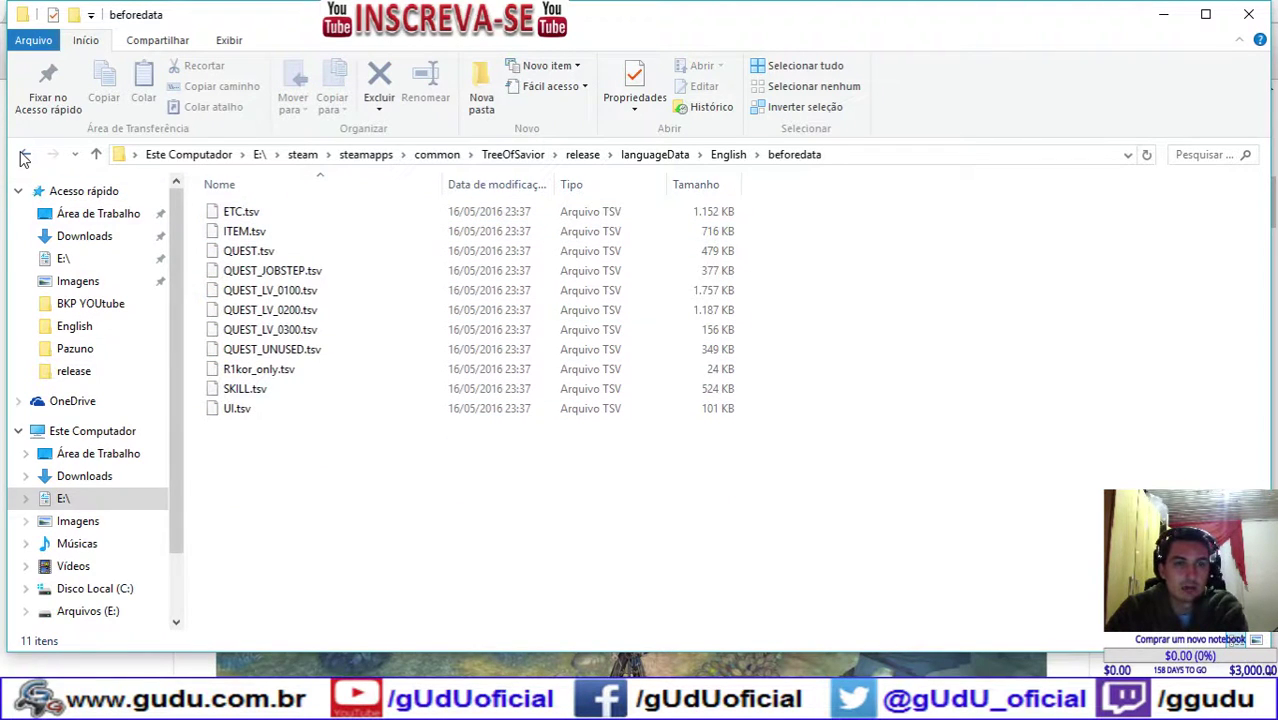
{"action": "left_click", "coordinate": [24, 156]}
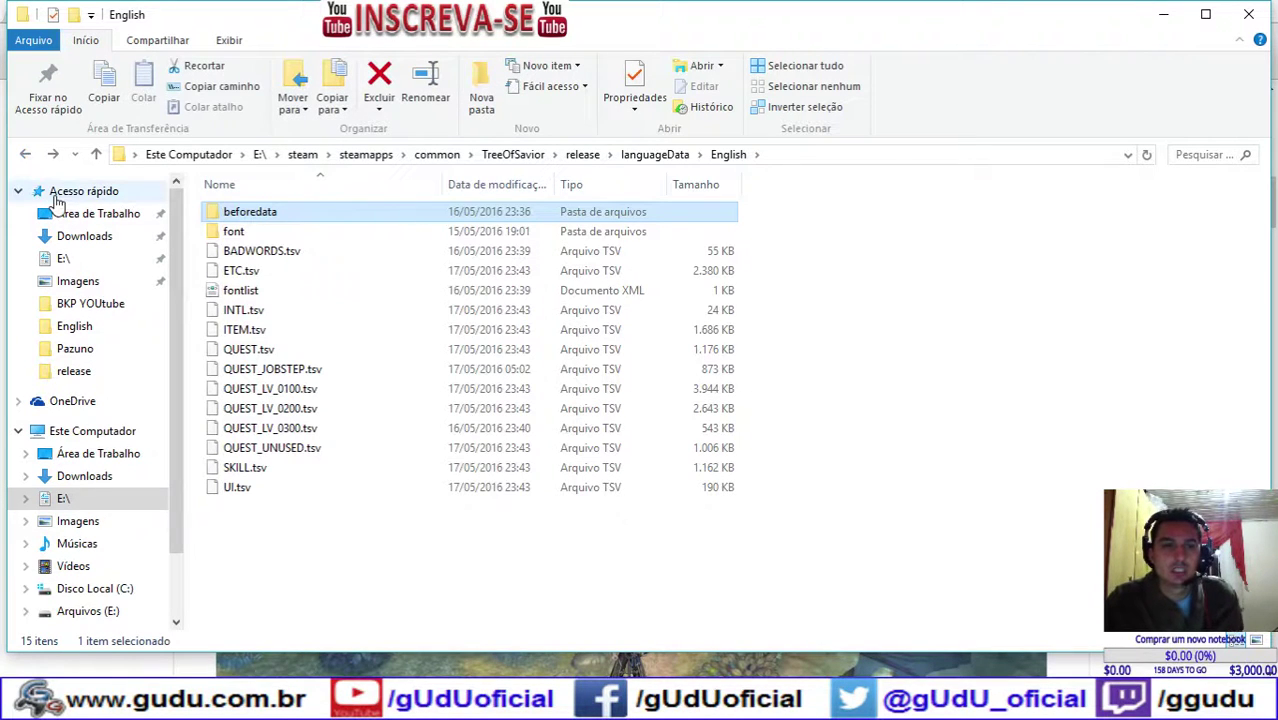
{"action": "double_click", "coordinate": [270, 215]}
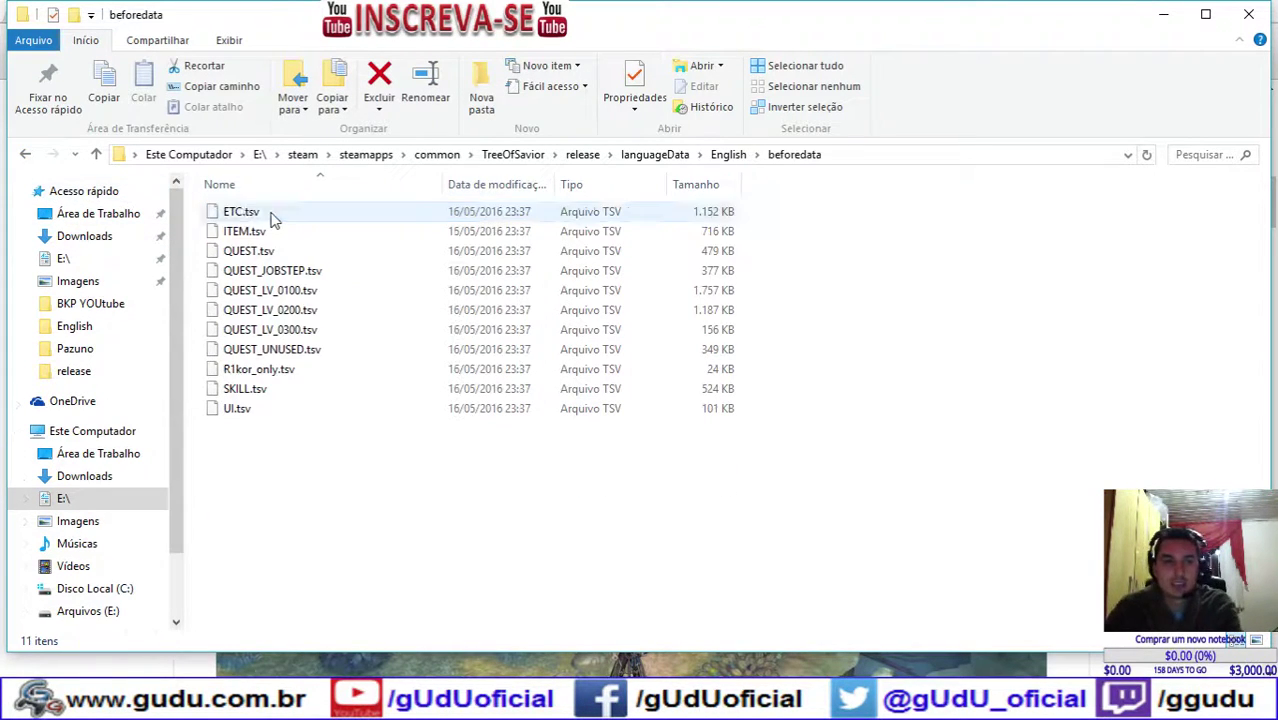
{"action": "left_click", "coordinate": [26, 157]}
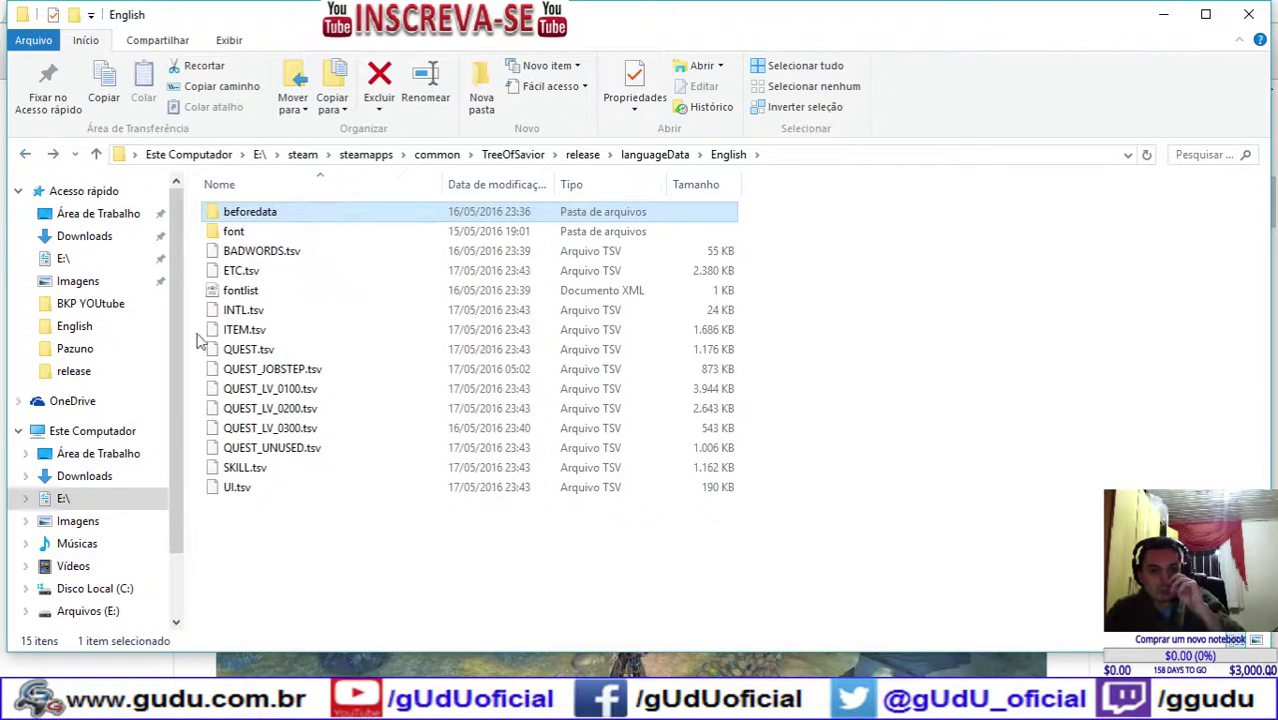
Step: Open UI.tsv from the English folder for editing in Notepad and look through its interface text entries
{"action": "left_click", "coordinate": [251, 489]}
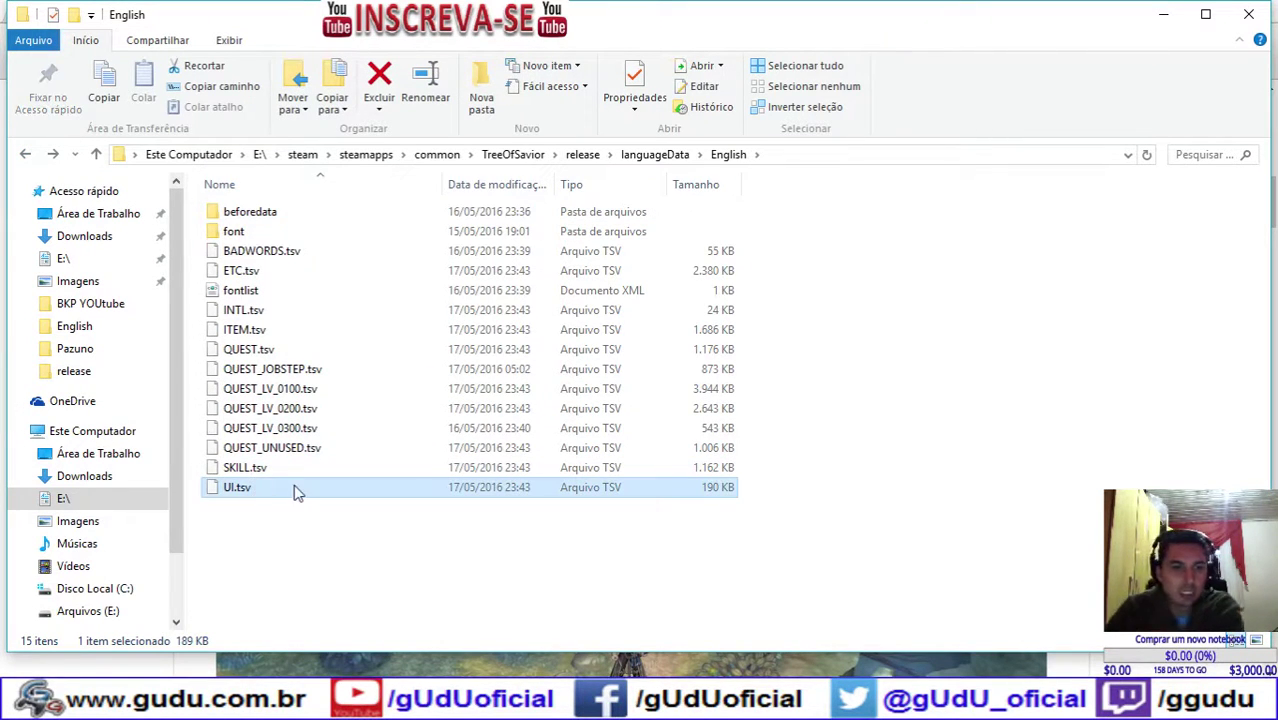
{"action": "right_click", "coordinate": [247, 490]}
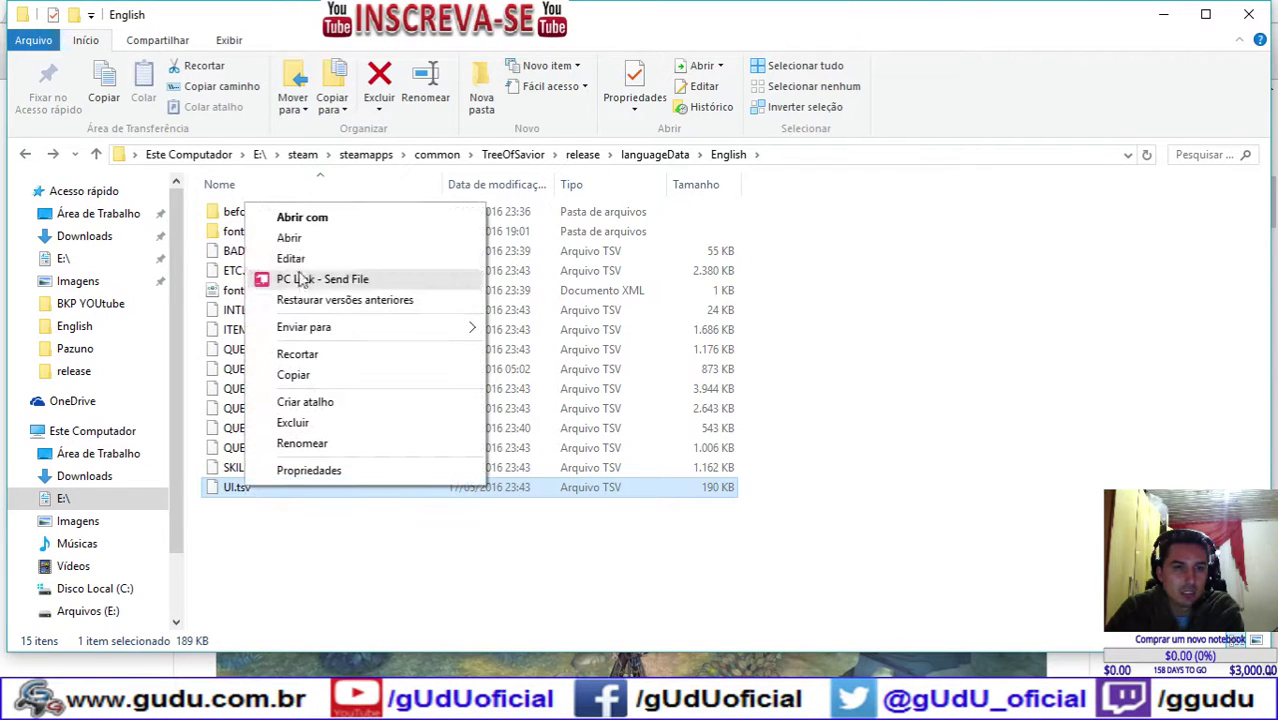
{"action": "left_click", "coordinate": [289, 258]}
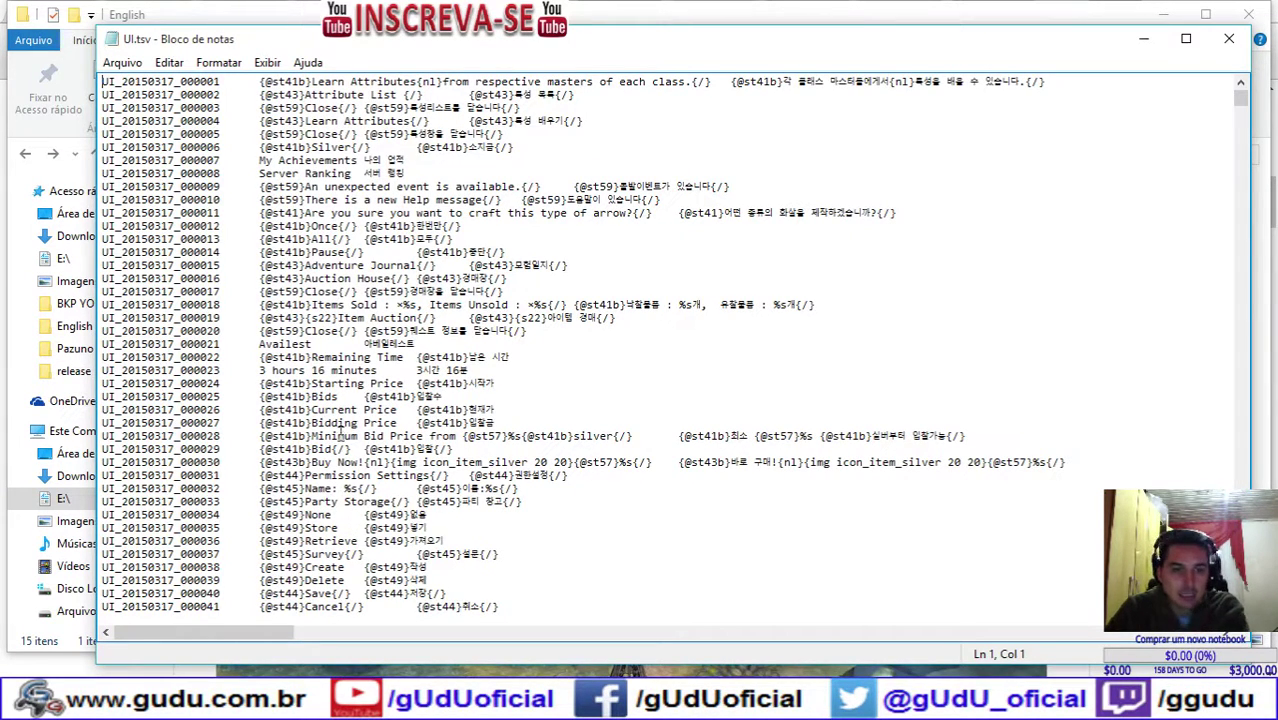
{"action": "left_click_drag", "start_coordinate": [305, 199], "coordinate": [254, 199]}
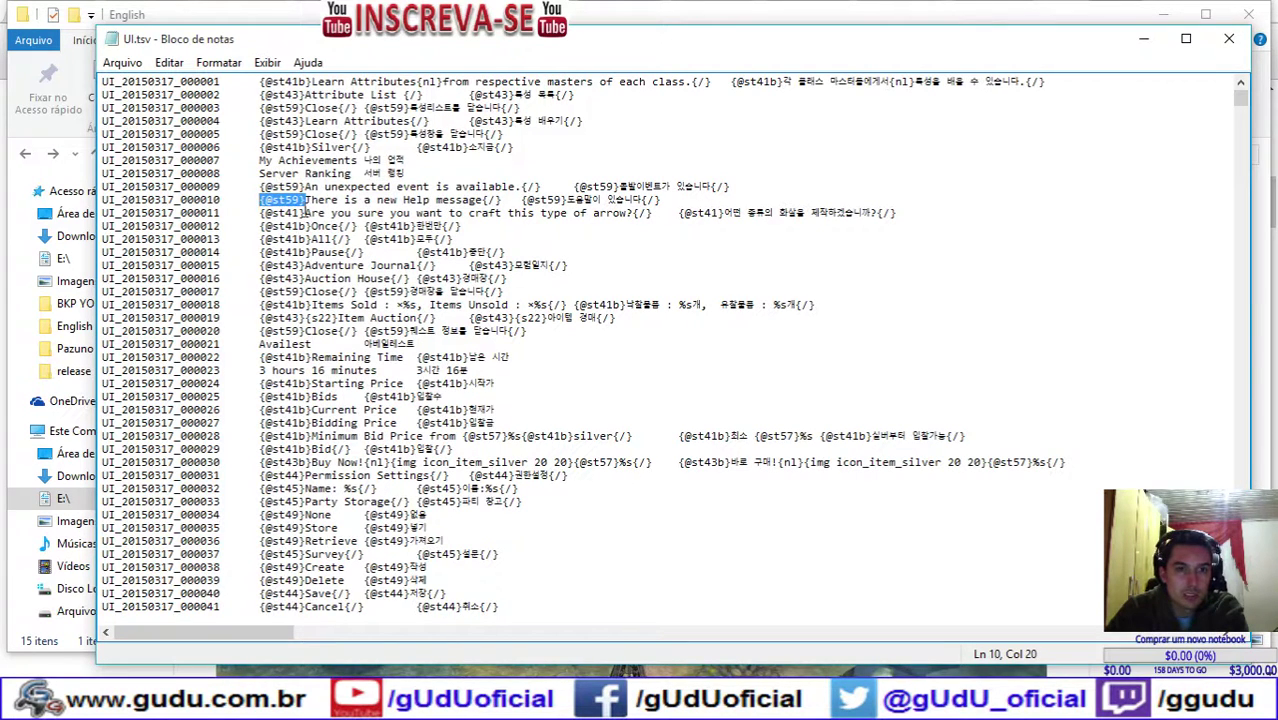
{"action": "left_click", "coordinate": [420, 147]}
{"action": "scroll", "coordinate": [420, 150], "scroll_direction": "down", "scroll_amount": 15}
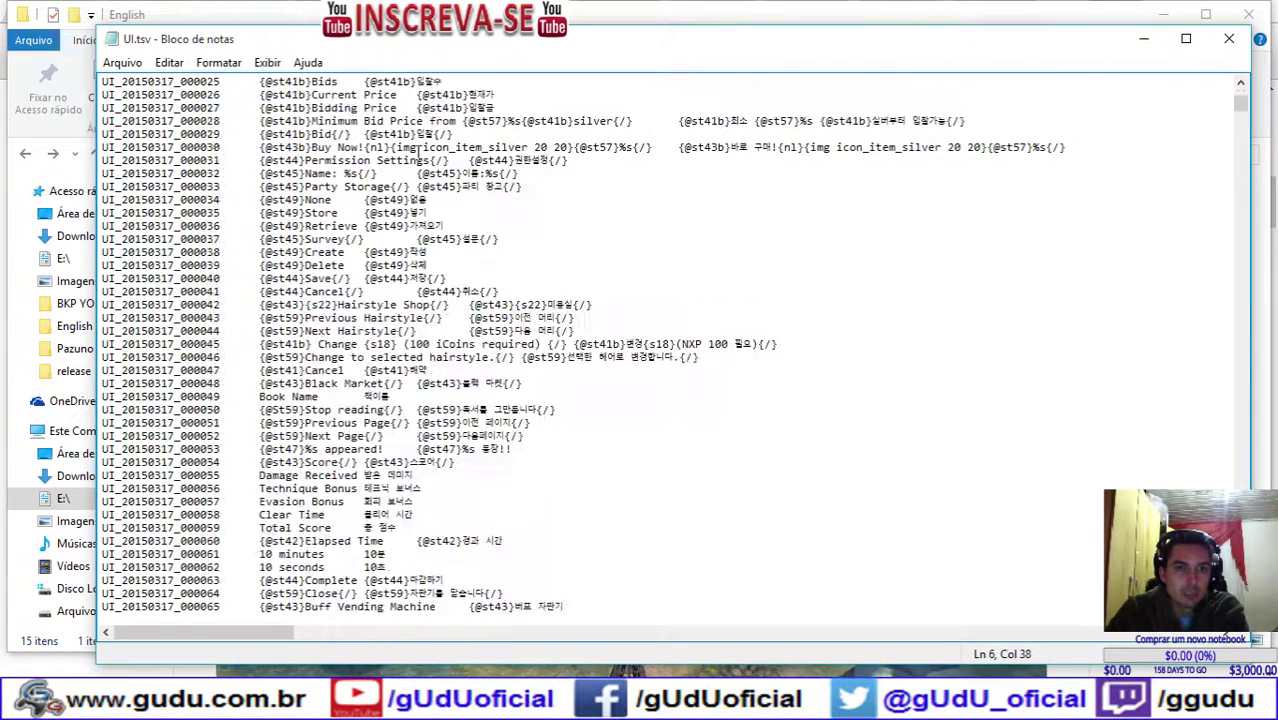
Step: Search the text of UI.tsv for "fram"
{"action": "left_click", "coordinate": [439, 188]}
{"action": "key", "text": "ctrl+f"}
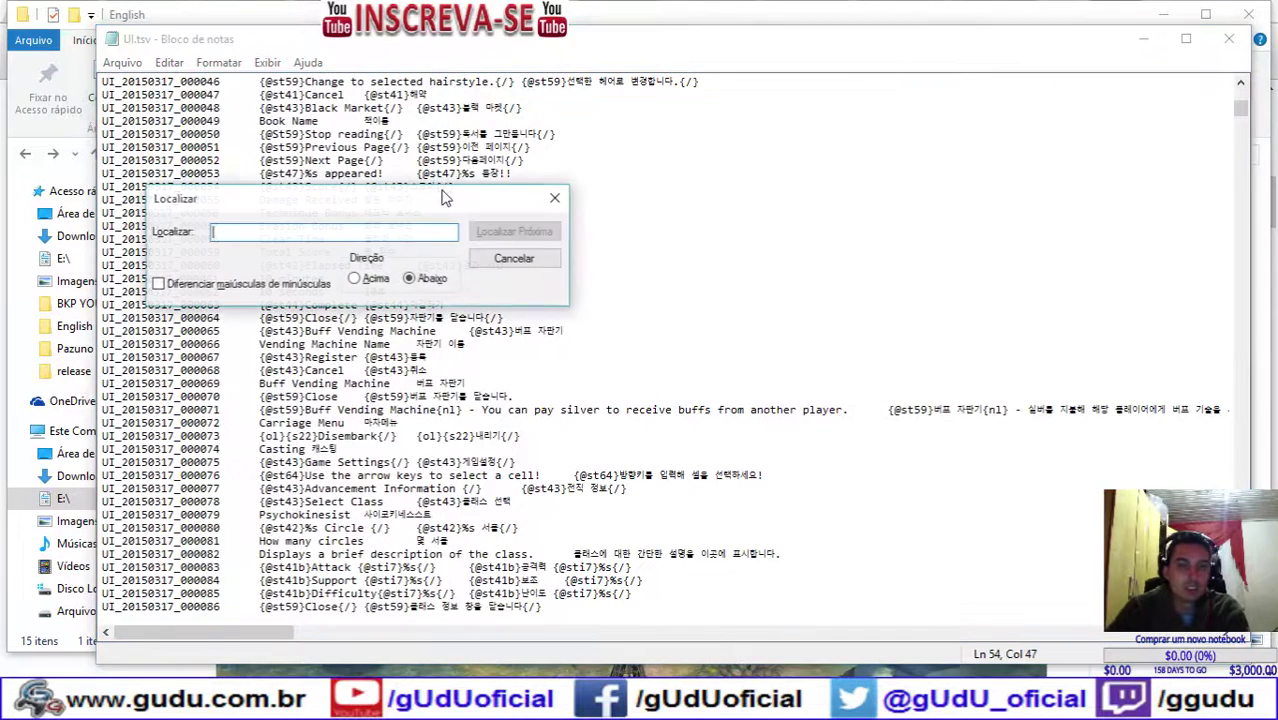
{"action": "type", "text": "fram"}
{"action": "key", "text": "Return"}
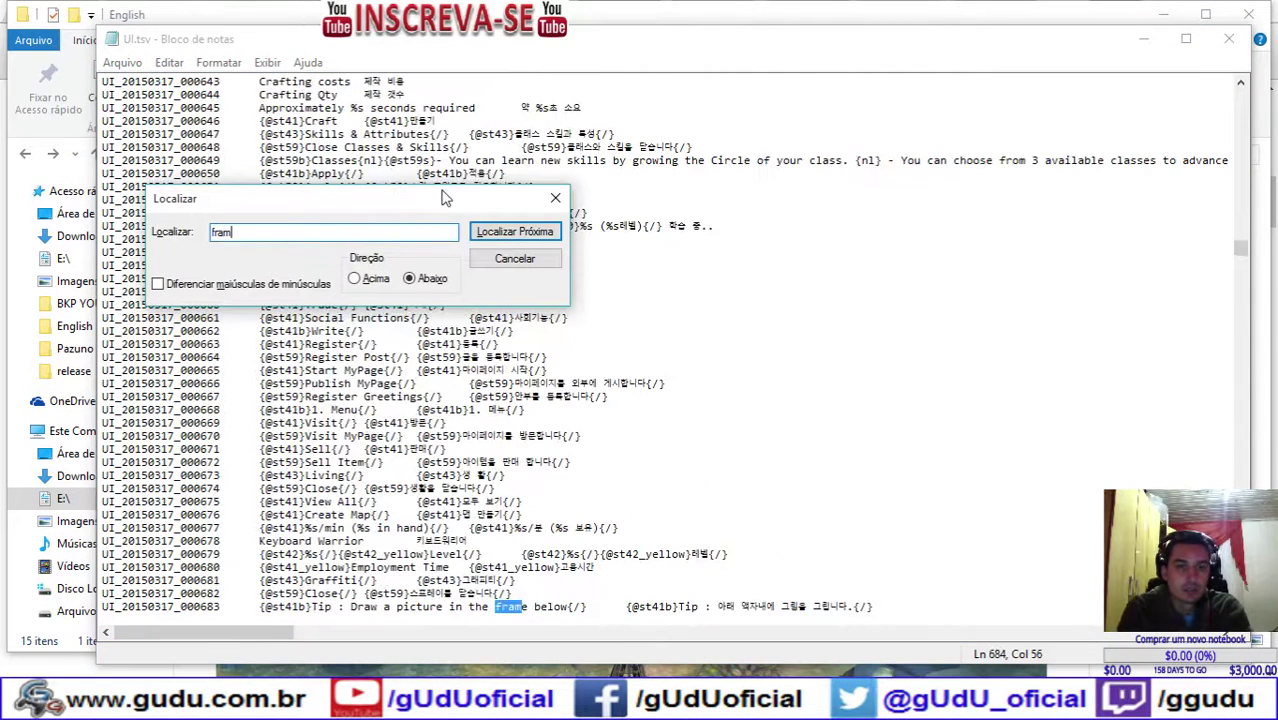
Step: Search UI.tsv for "frame" and go through every following occurrence down to the end of the file
{"action": "type", "text": "e"}
{"action": "key", "text": "Return"}
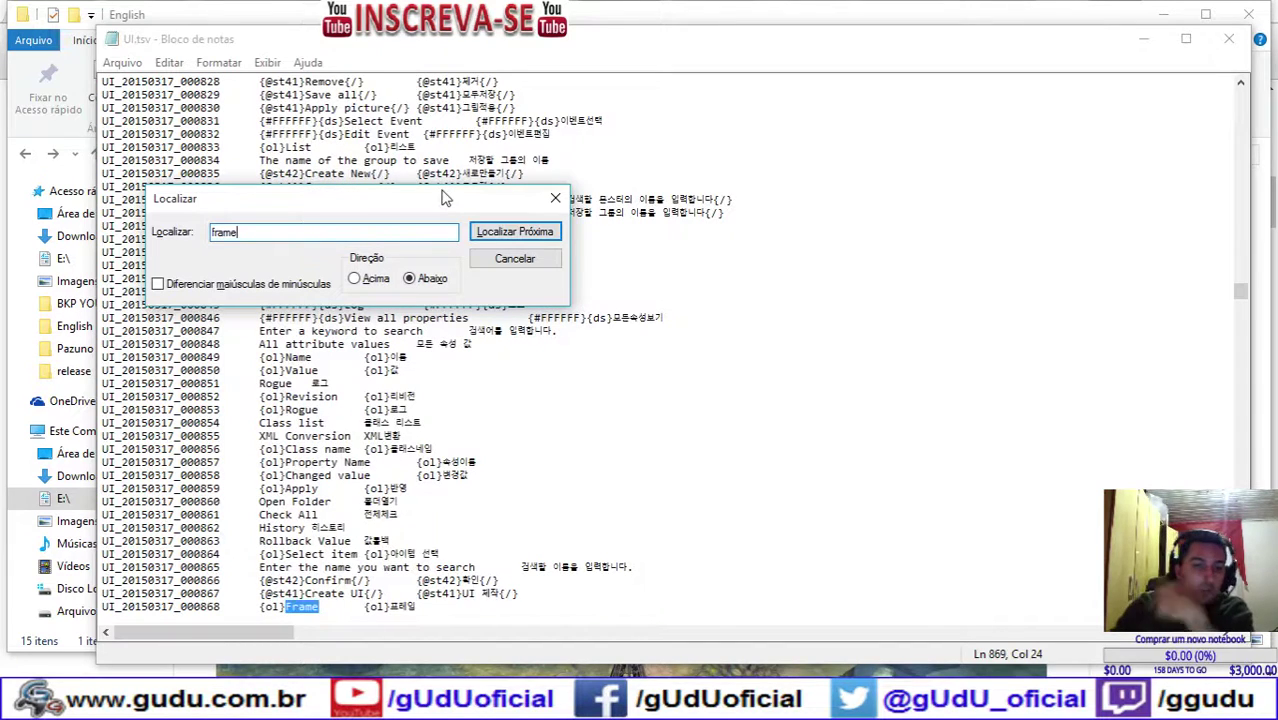
{"action": "key", "text": "Return"}
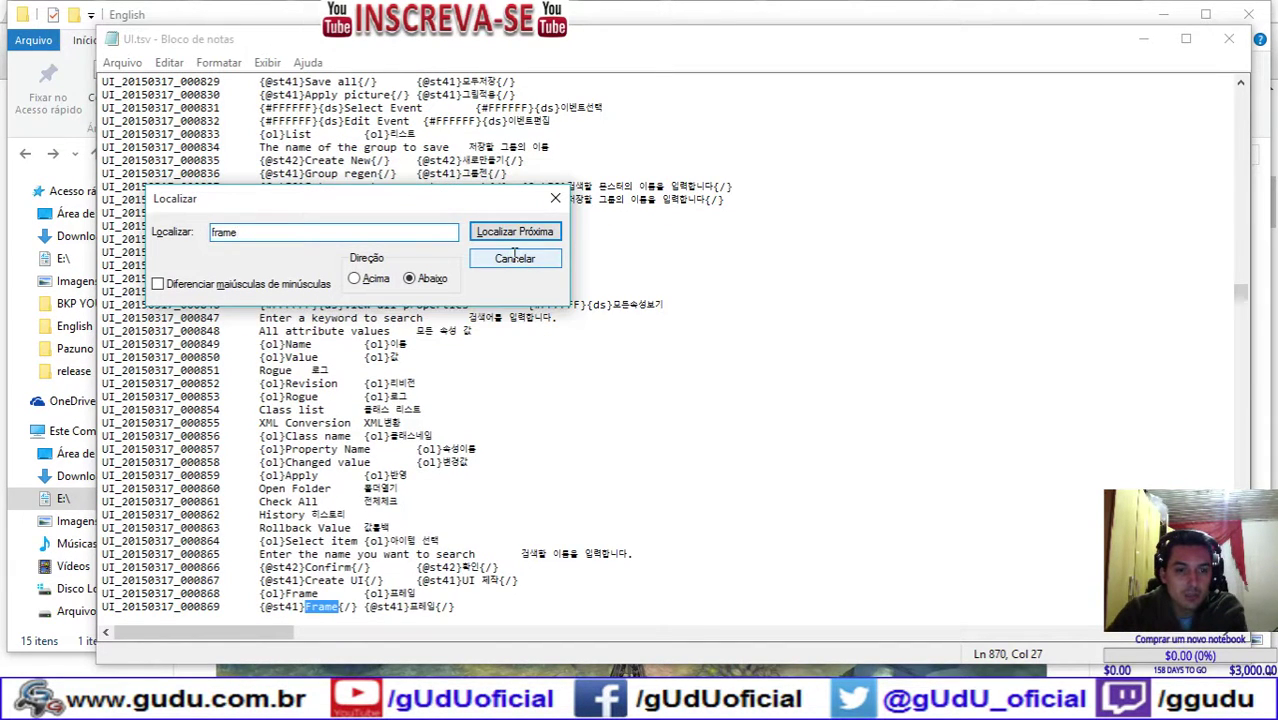
{"action": "key", "text": "Return"}
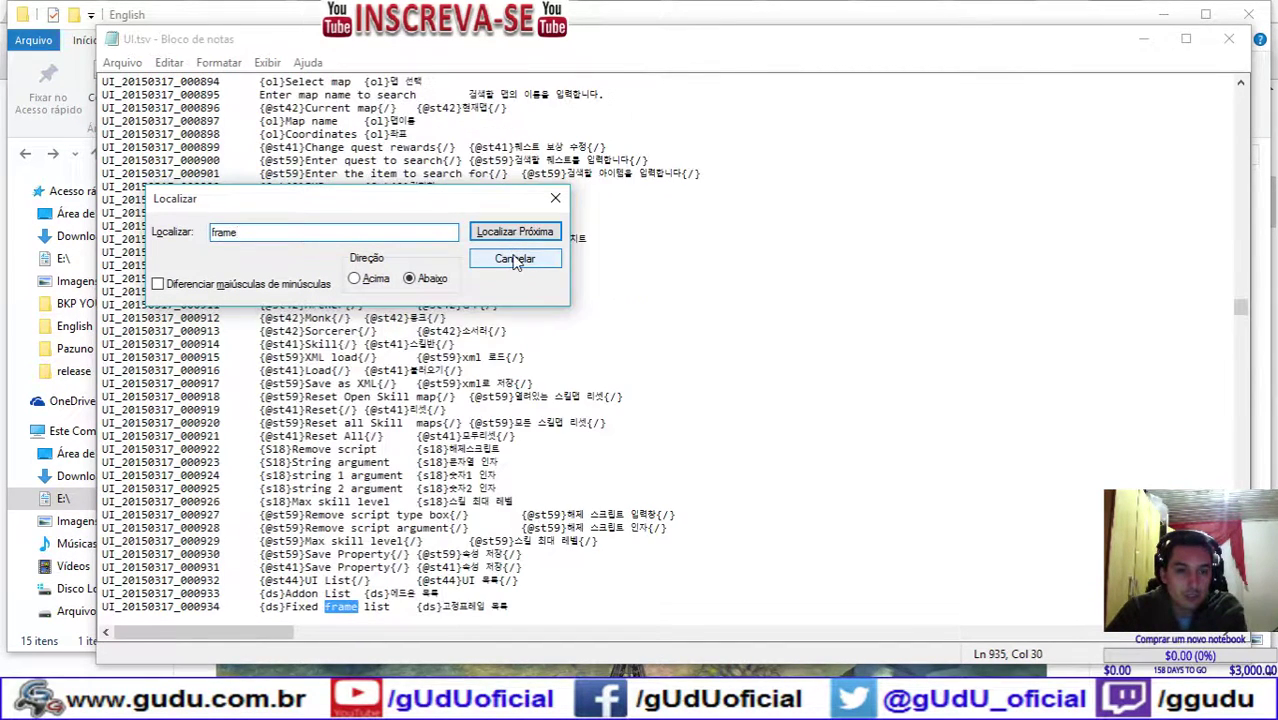
{"action": "key", "text": "Return"}
{"action": "key", "text": "Return"}
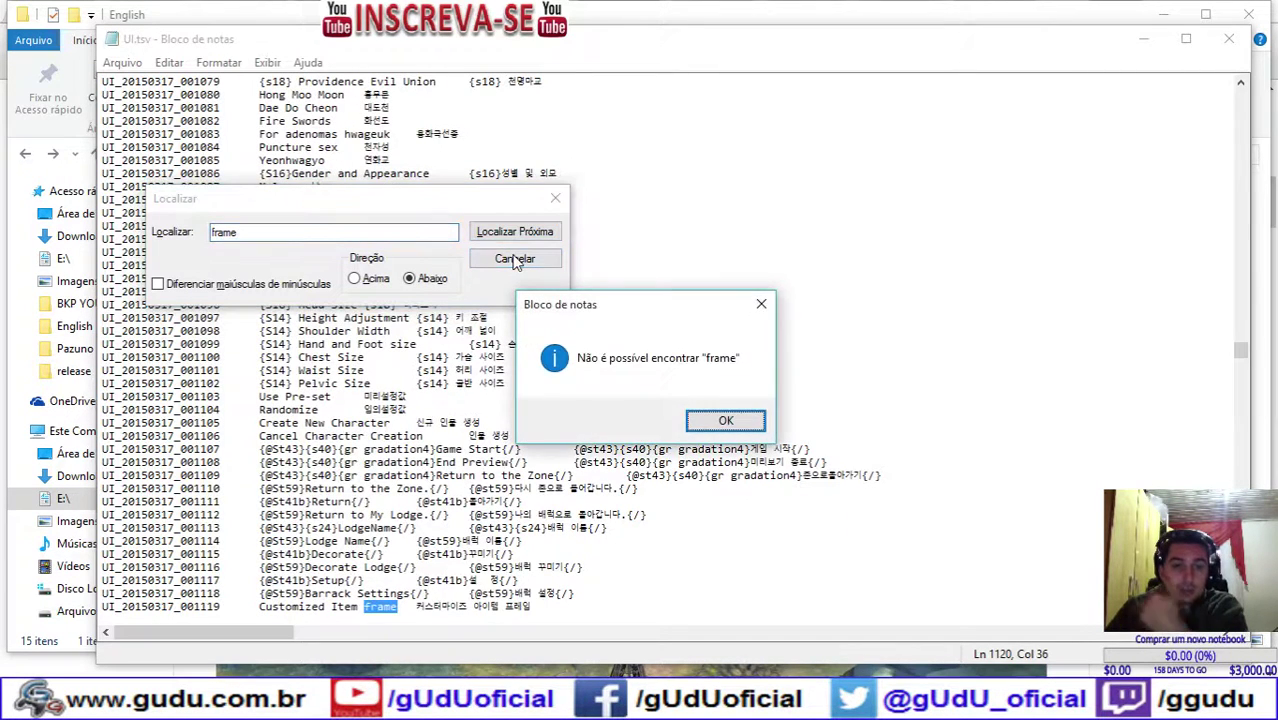
{"action": "key", "text": "Return"}
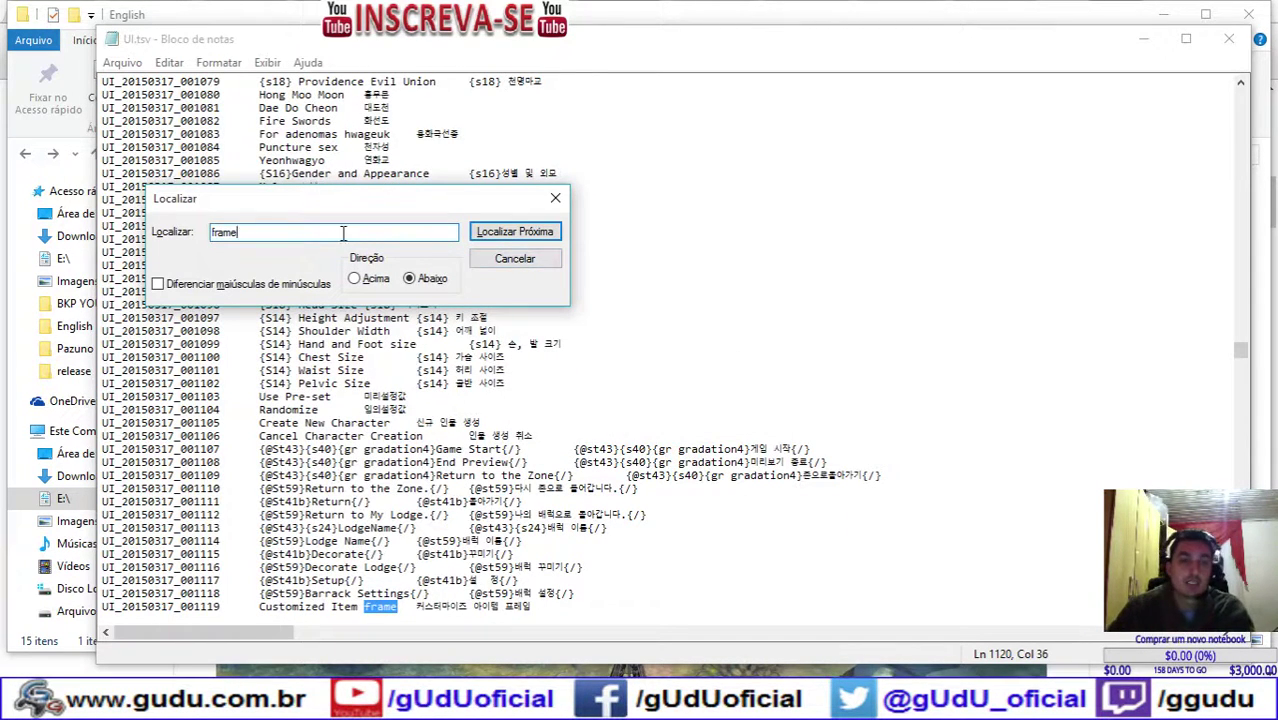
Step: Search downward in UI.tsv for "rate" and step through its occurrences to the end of the file
{"action": "double_click", "coordinate": [343, 233]}
{"action": "type", "text": "te"}
{"action": "key", "text": "Return"}
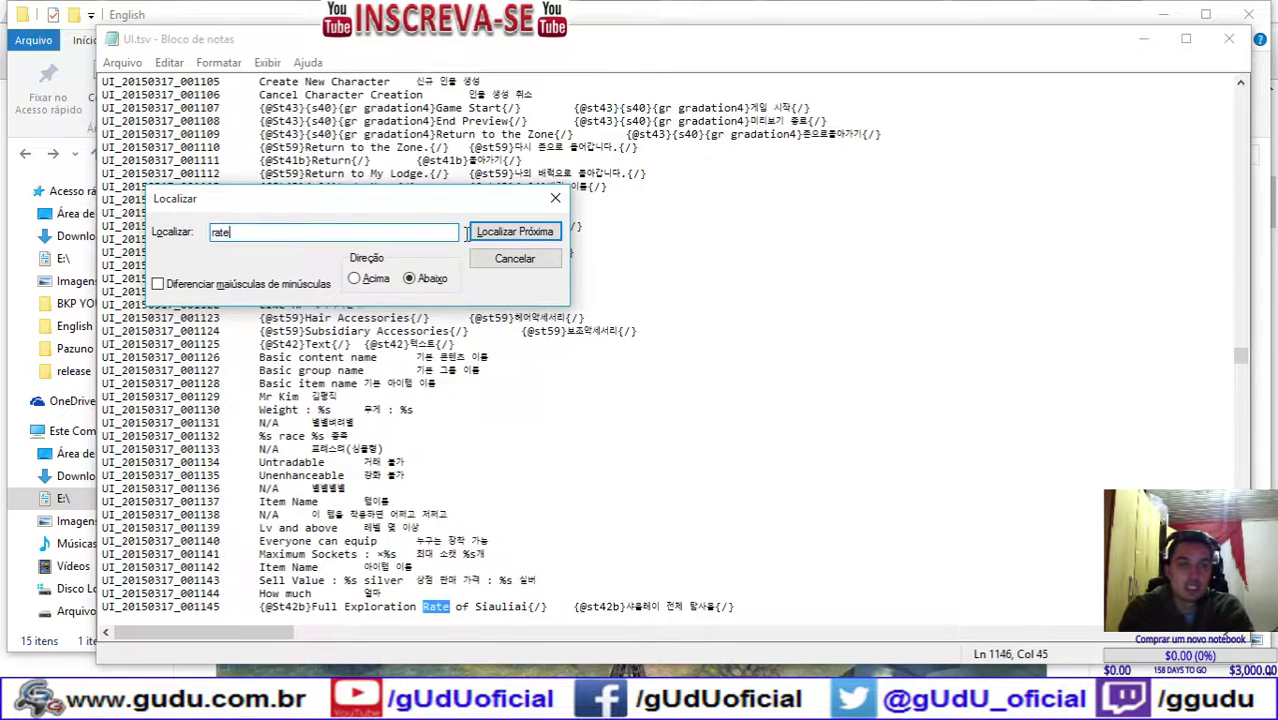
{"action": "key", "text": "Return"}
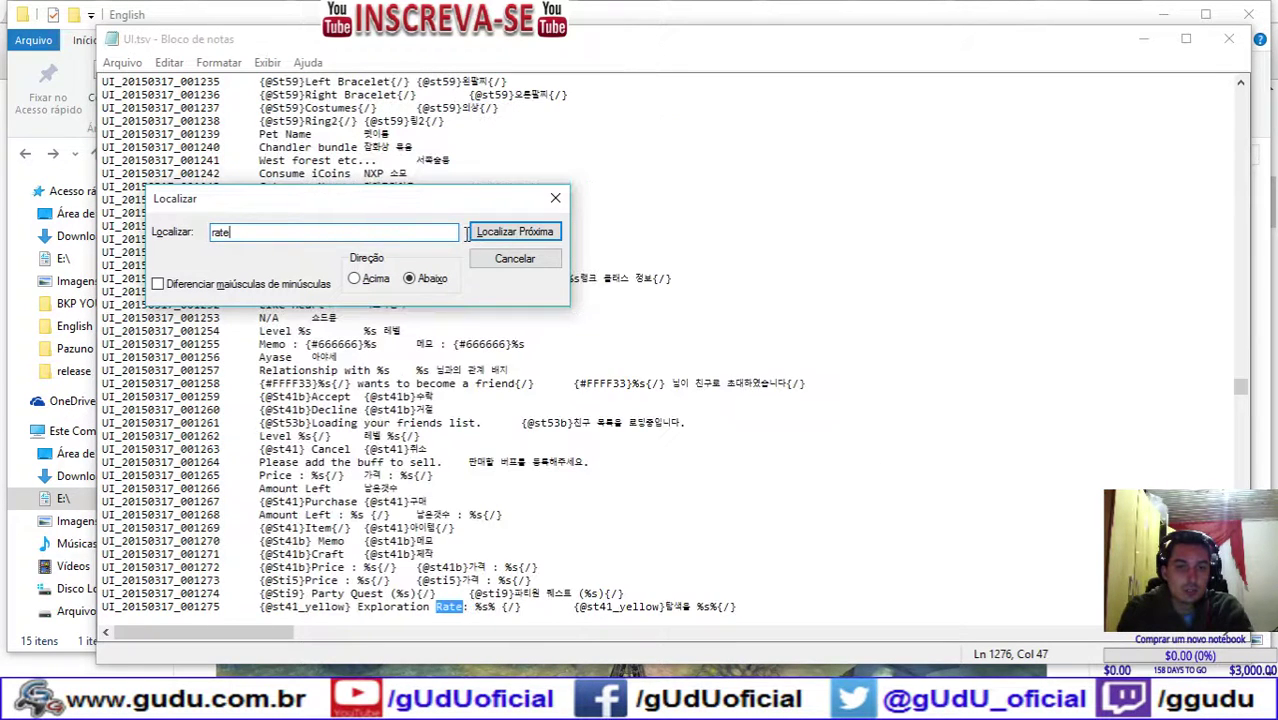
{"action": "key", "text": "Return"}
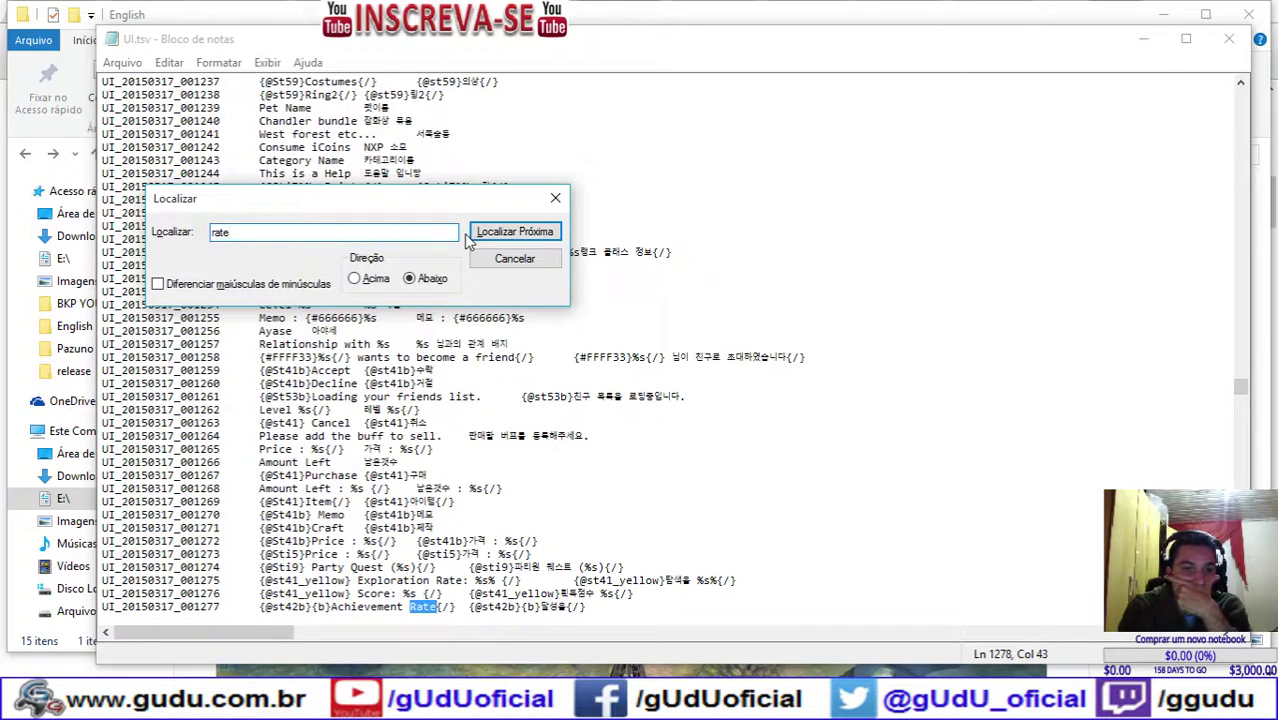
{"action": "key", "text": "Return"}
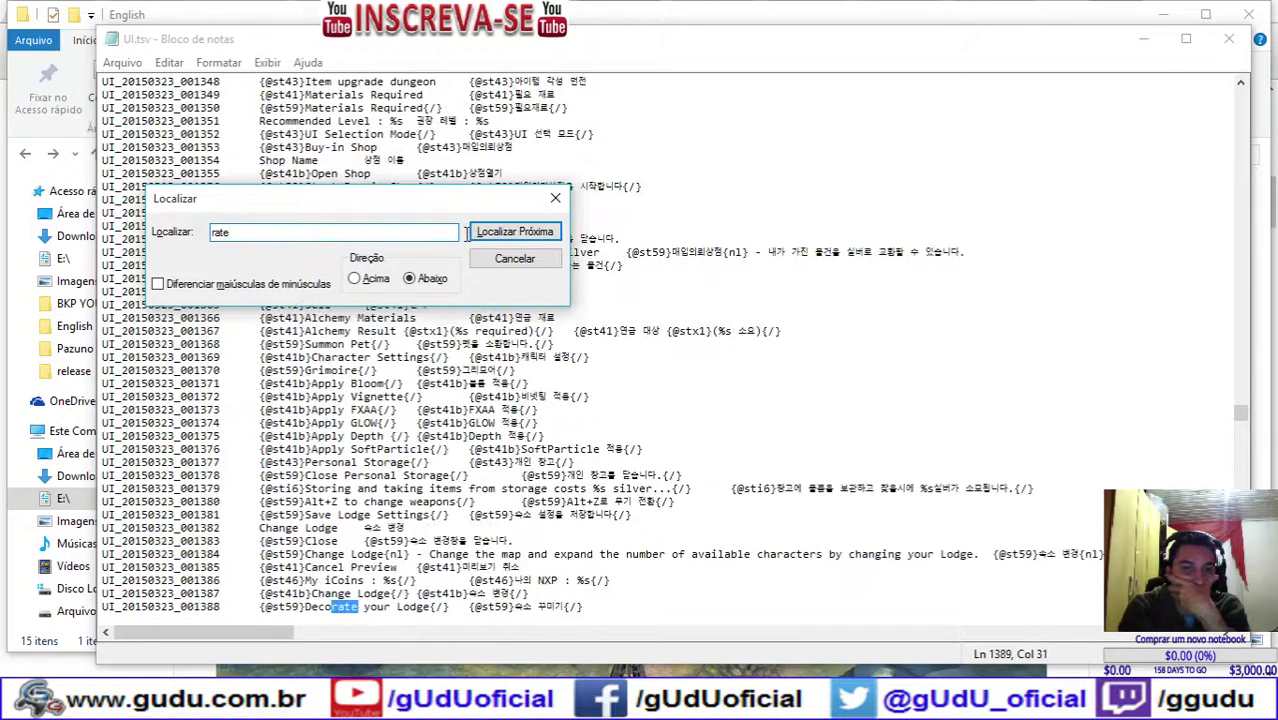
{"action": "key", "text": "Return"}
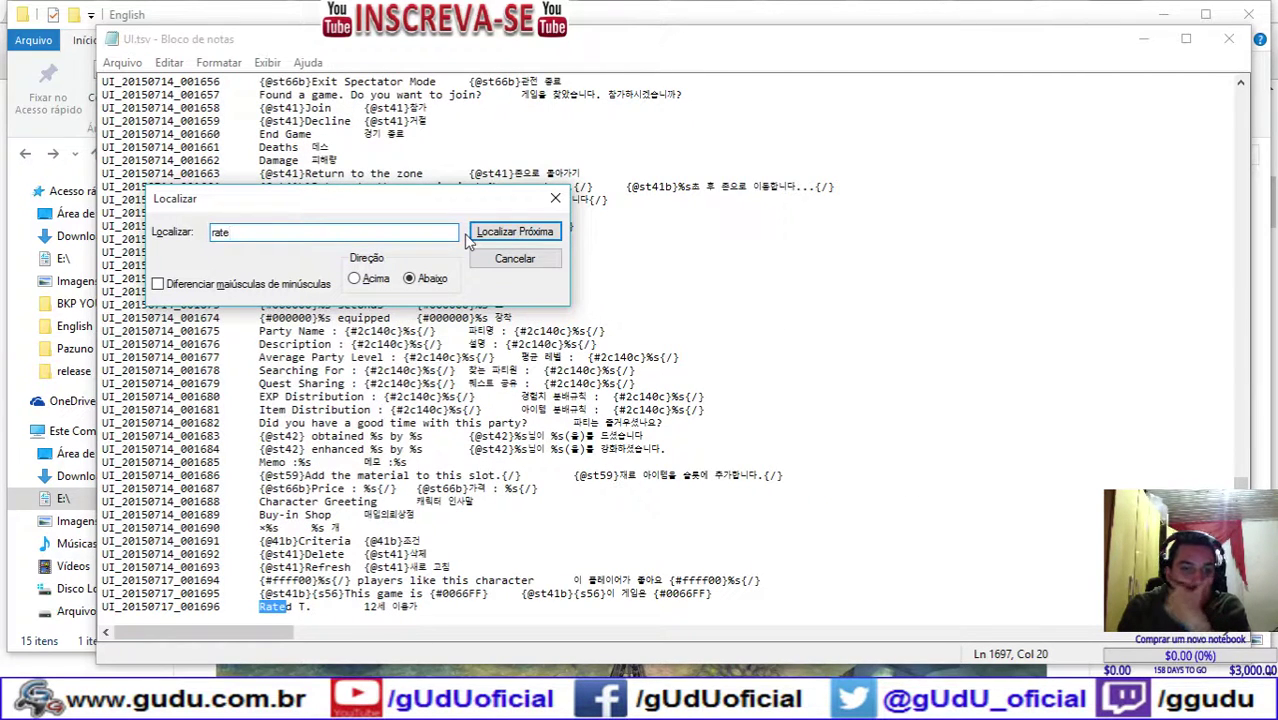
{"action": "key", "text": "Return"}
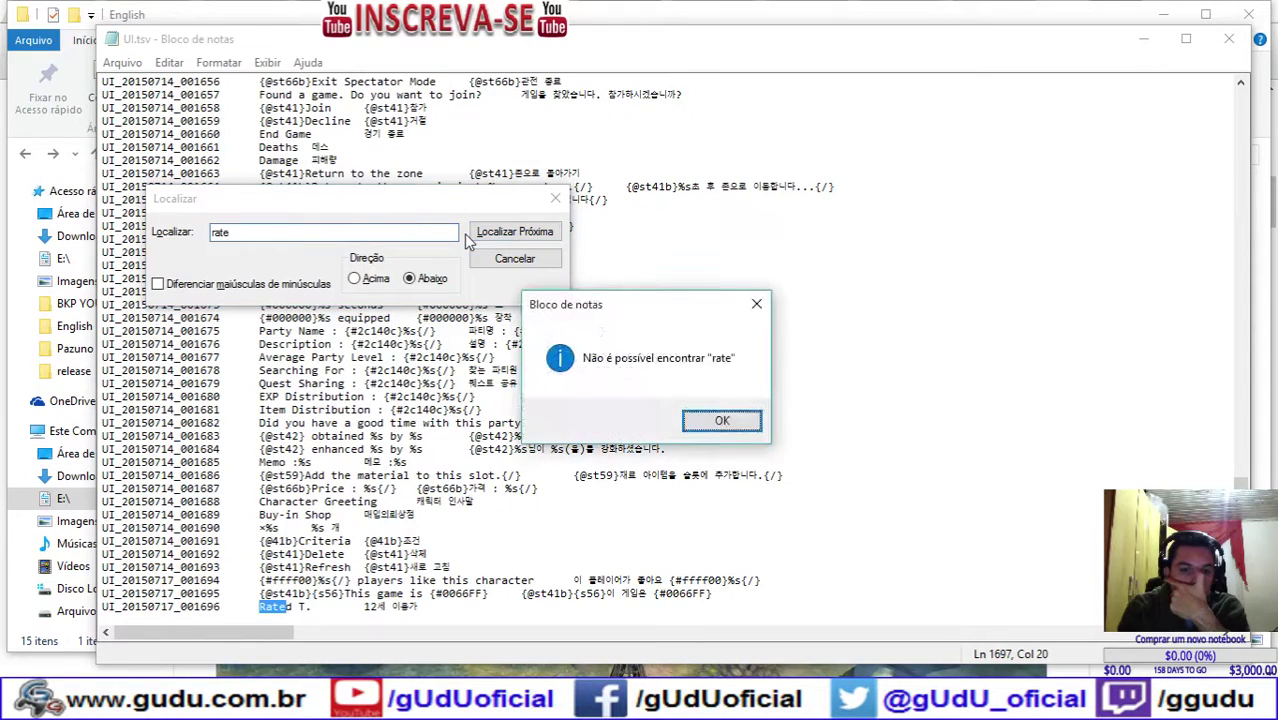
{"action": "key", "text": "Return"}
Step: Search UI.tsv for "framerate" both downward and upward, and close the search
{"action": "double_click", "coordinate": [278, 234]}
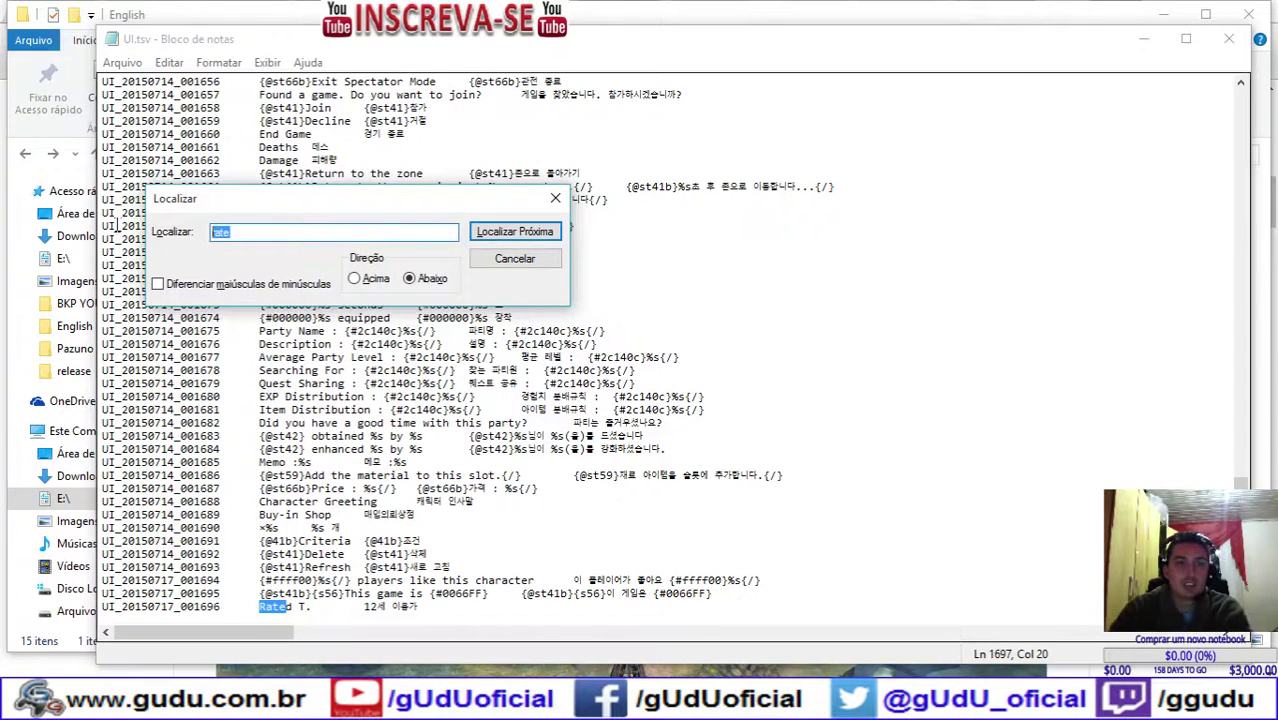
{"action": "type", "text": "frame"}
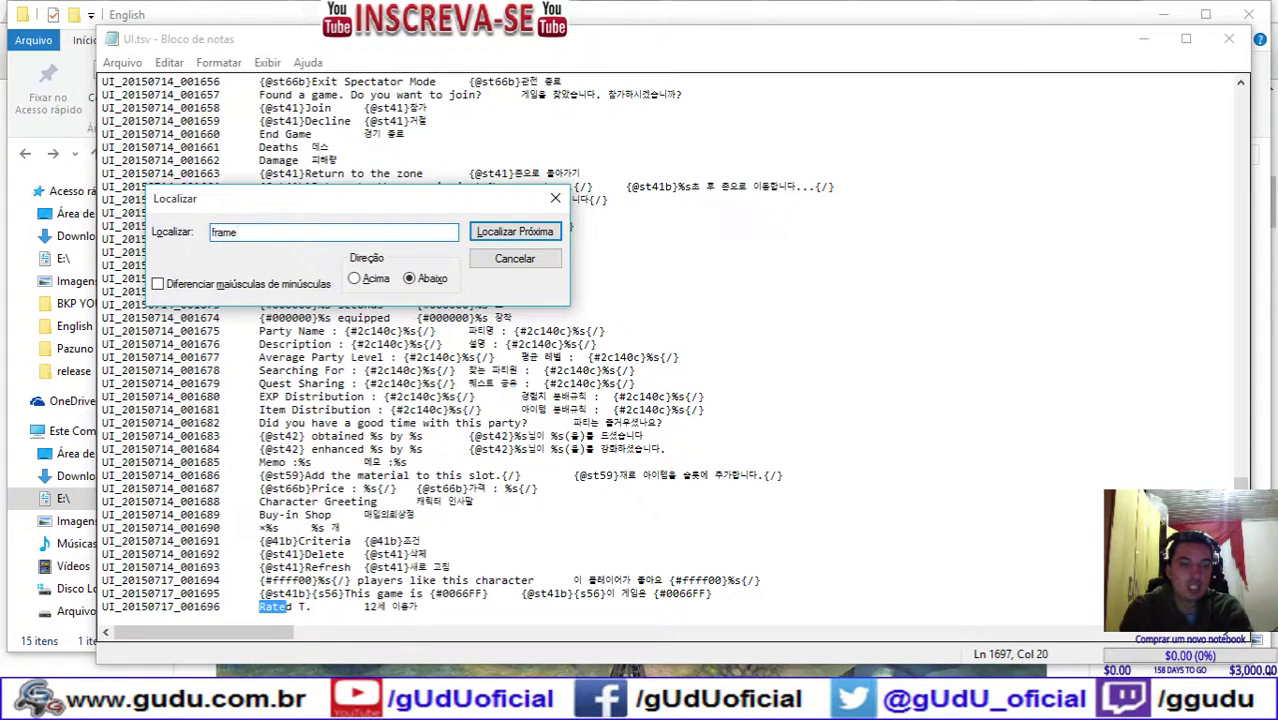
{"action": "type", "text": "rate"}
{"action": "key", "text": "Return"}
{"action": "key", "text": "Return"}
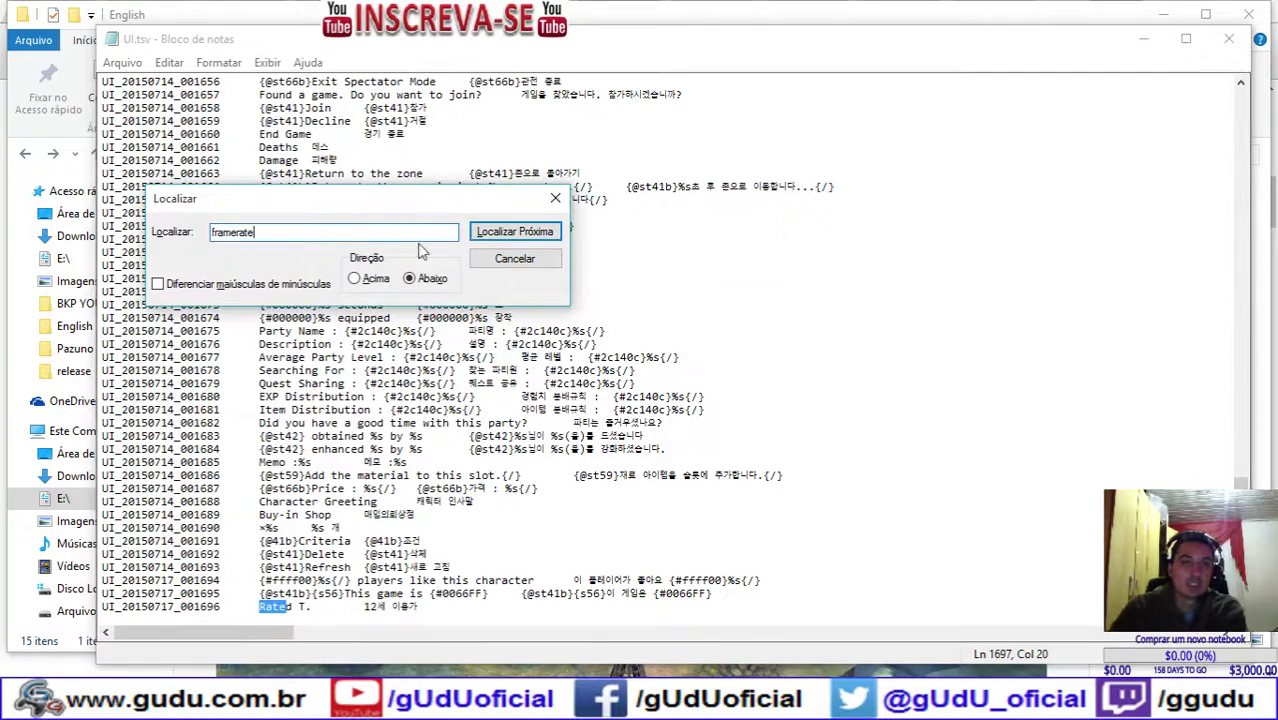
{"action": "left_click", "coordinate": [375, 278]}
{"action": "left_click", "coordinate": [411, 446]}
{"action": "left_click", "coordinate": [528, 232]}
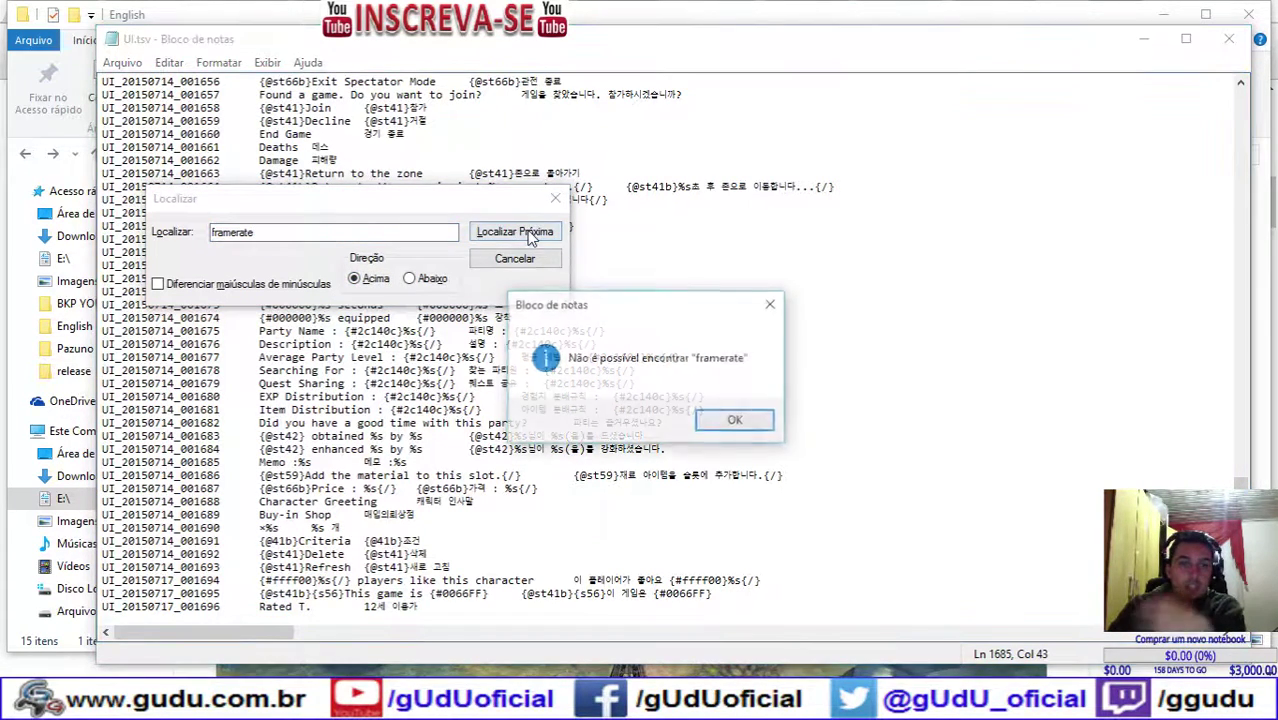
{"action": "left_click", "coordinate": [718, 418]}
{"action": "left_click", "coordinate": [516, 262]}
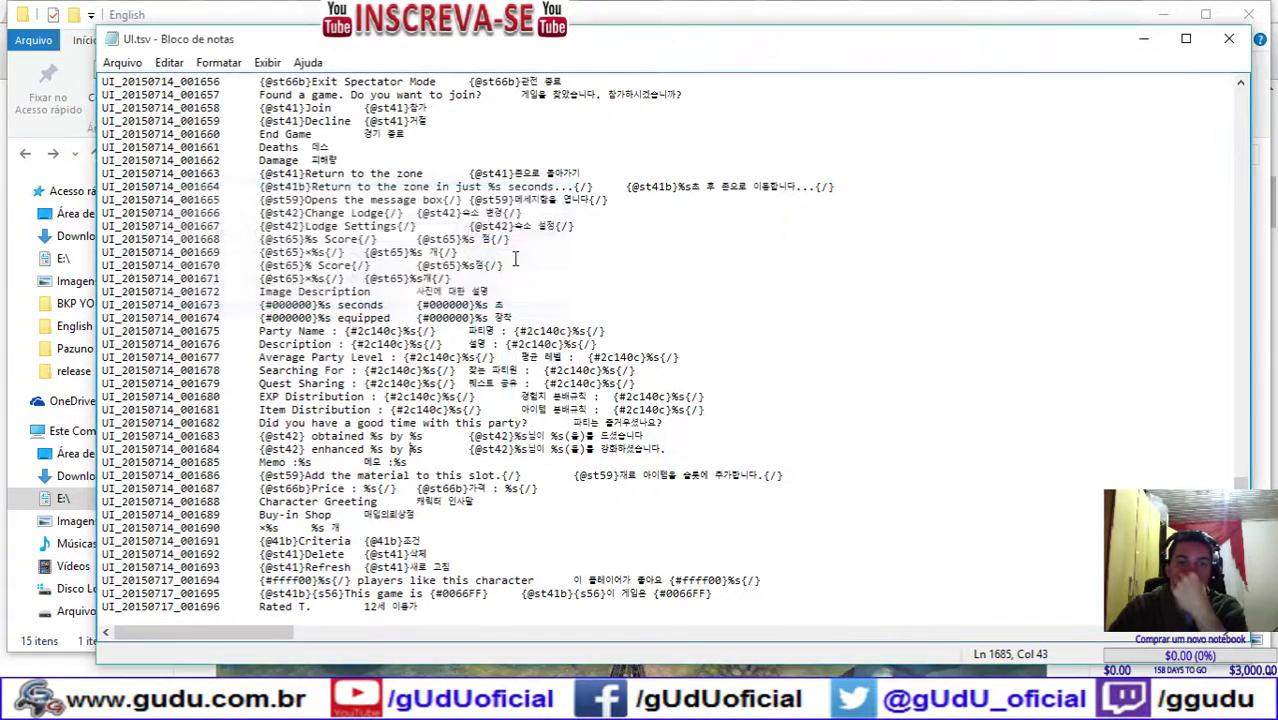
Step: Examine the display, sound and graphics option entries in UI.tsv, from Full Screen to Vertical Sync, and the entries after them
{"action": "scroll", "coordinate": [516, 260], "scroll_direction": "up", "scroll_amount": 13}
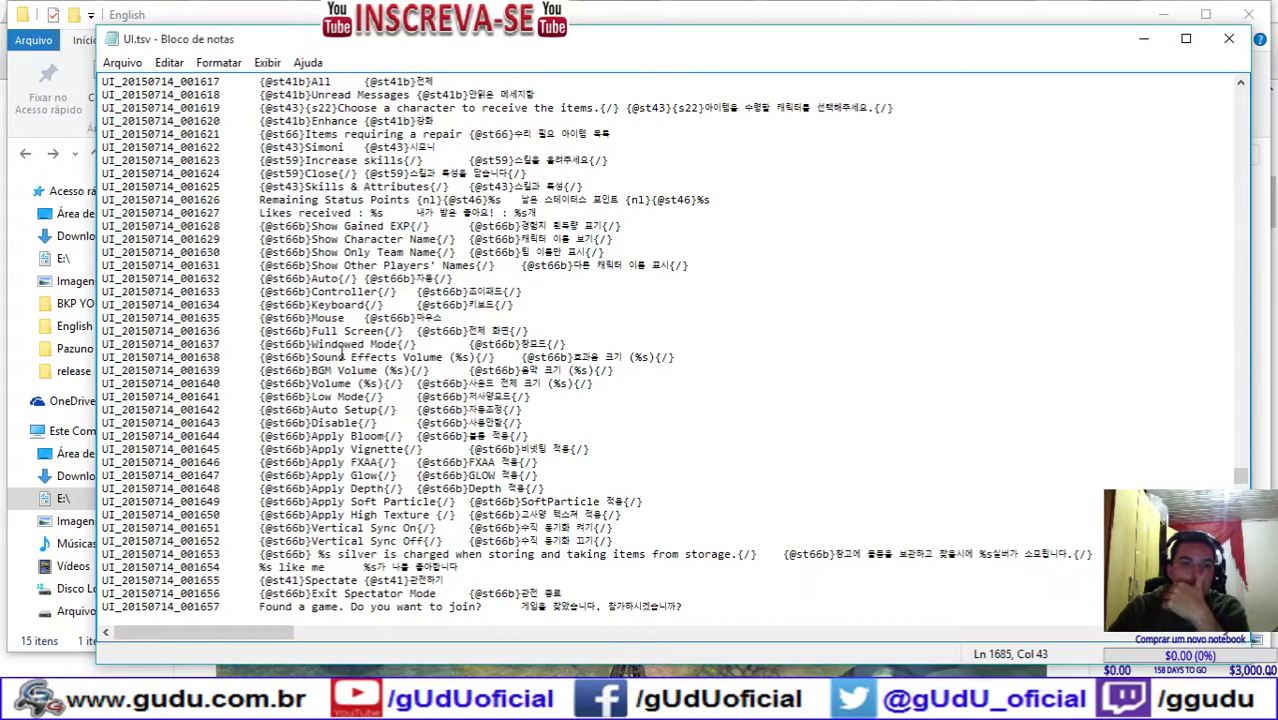
{"action": "left_click_drag", "start_coordinate": [384, 331], "coordinate": [317, 331]}
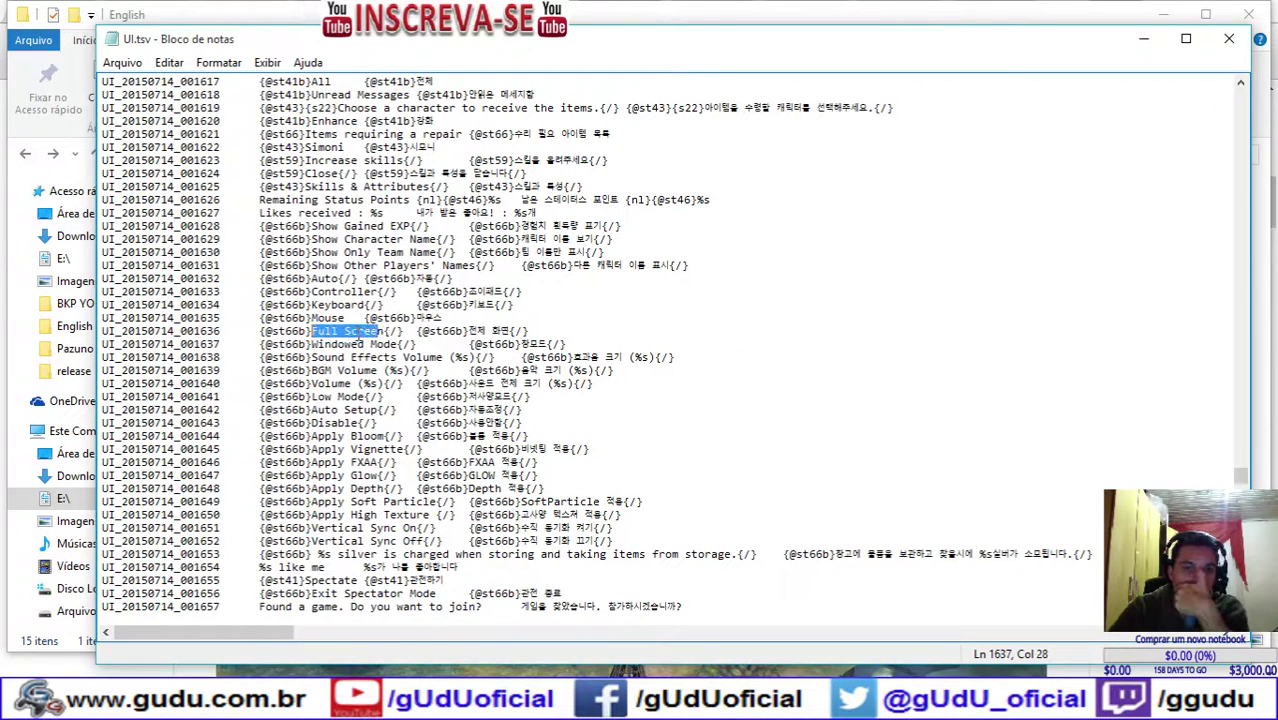
{"action": "left_click_drag", "start_coordinate": [404, 331], "coordinate": [311, 338]}
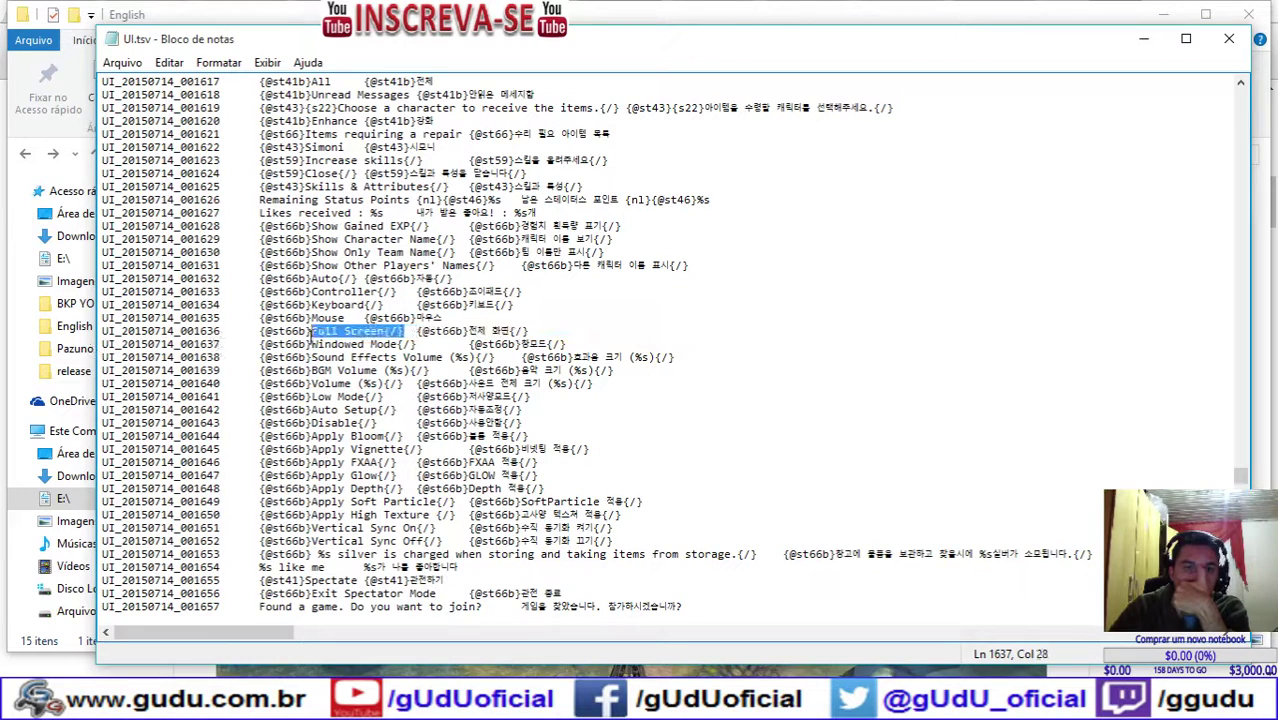
{"action": "left_click_drag", "start_coordinate": [384, 393], "coordinate": [308, 408]}
{"action": "left_click", "coordinate": [378, 410]}
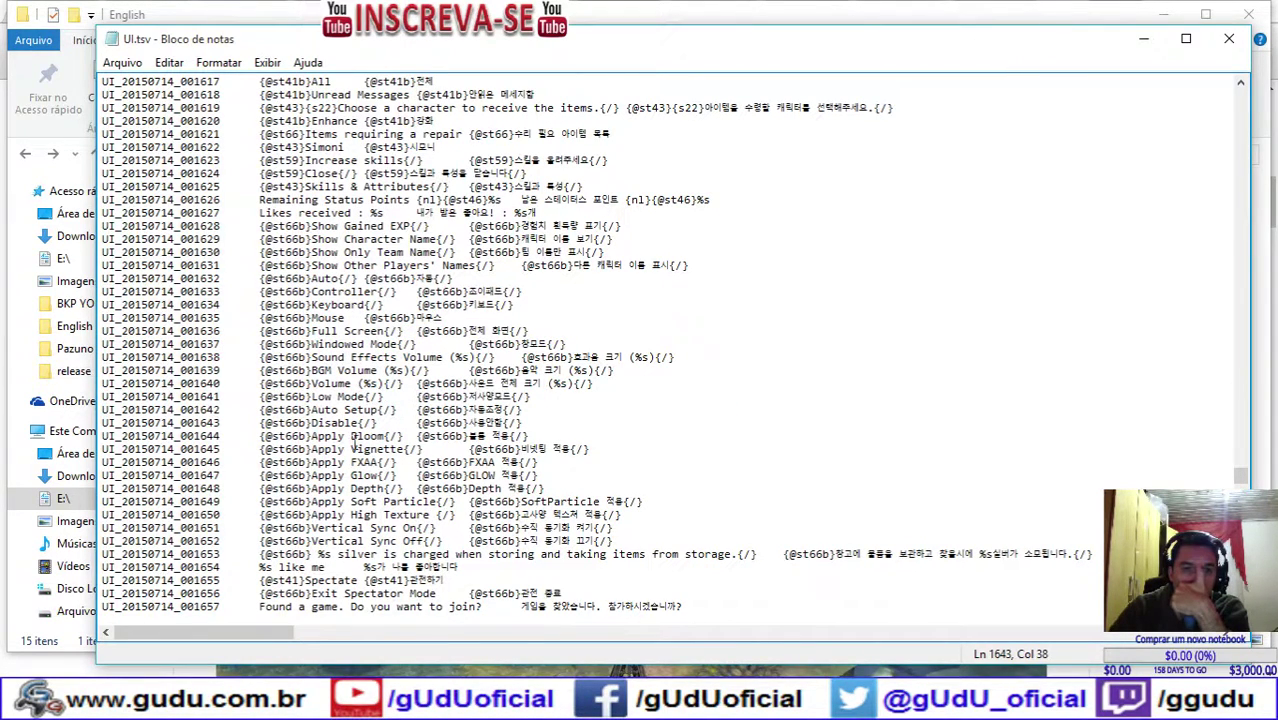
{"action": "scroll", "coordinate": [354, 441], "scroll_direction": "down", "scroll_amount": 1}
{"action": "scroll", "coordinate": [385, 450], "scroll_direction": "down", "scroll_amount": 2}
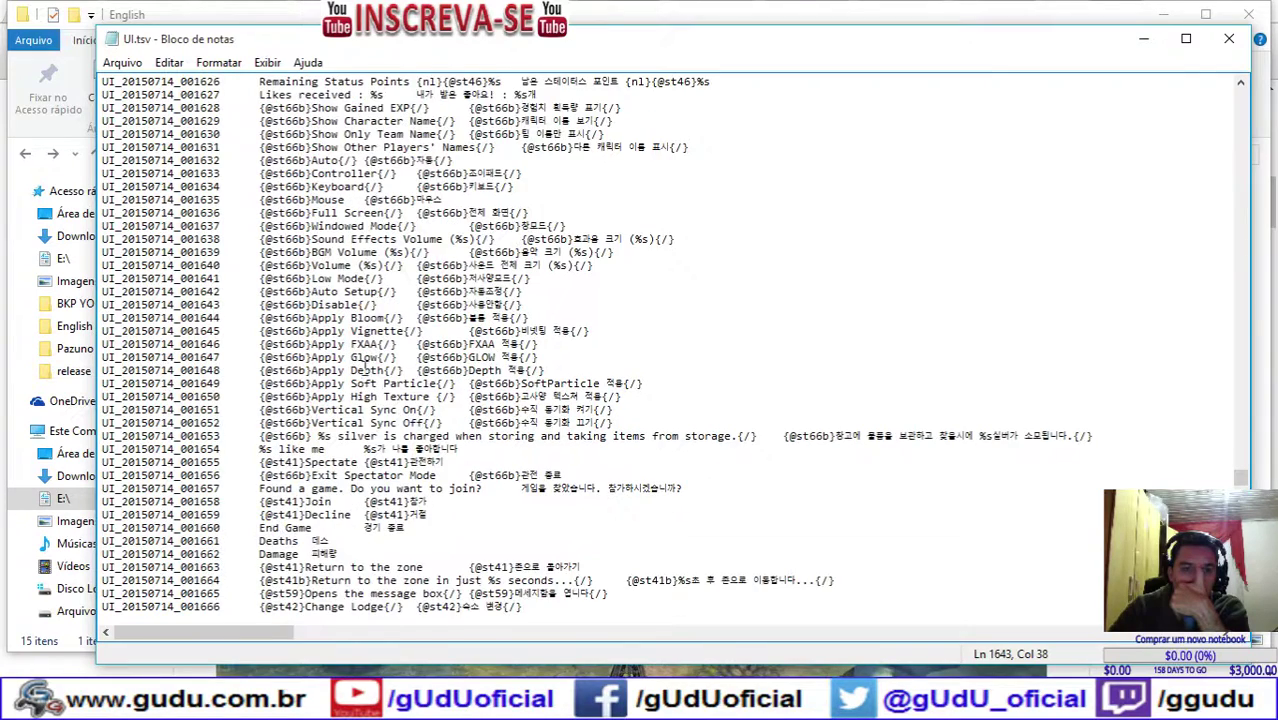
{"action": "scroll", "coordinate": [350, 420], "scroll_direction": "down", "scroll_amount": 2}
{"action": "scroll", "coordinate": [350, 480], "scroll_direction": "down", "scroll_amount": 2}
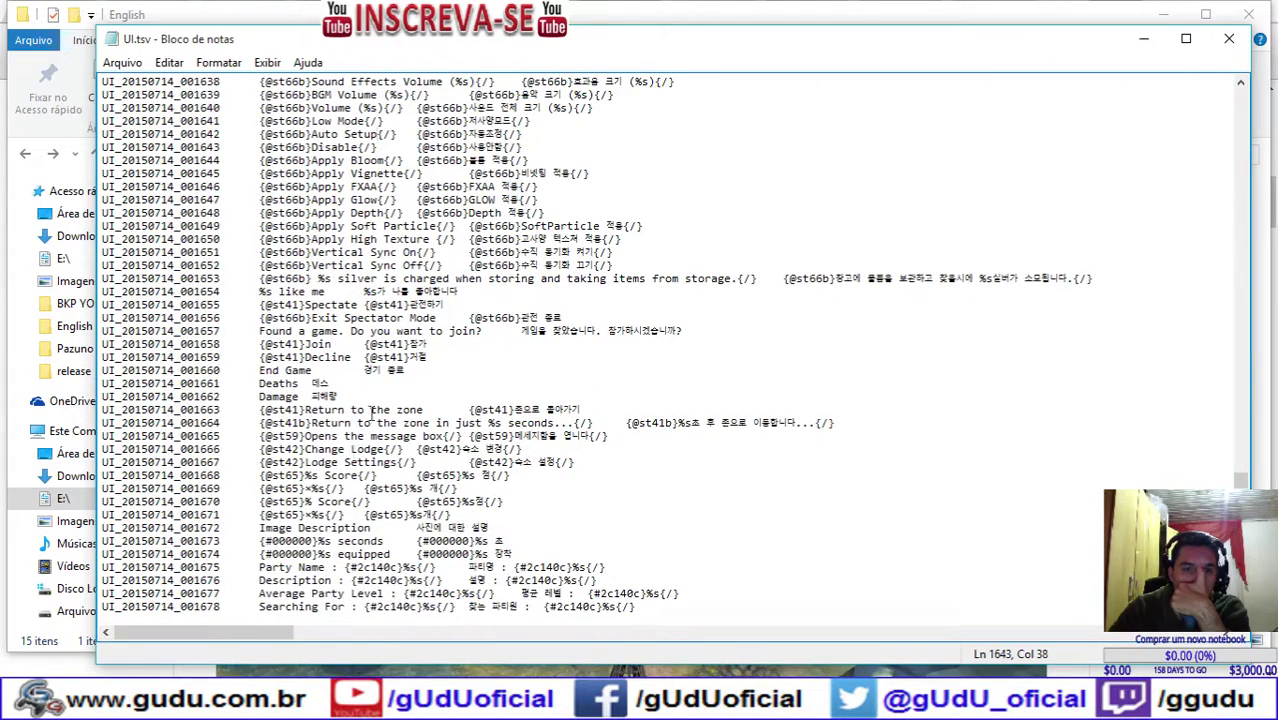
{"action": "scroll", "coordinate": [366, 425], "scroll_direction": "down", "scroll_amount": 2}
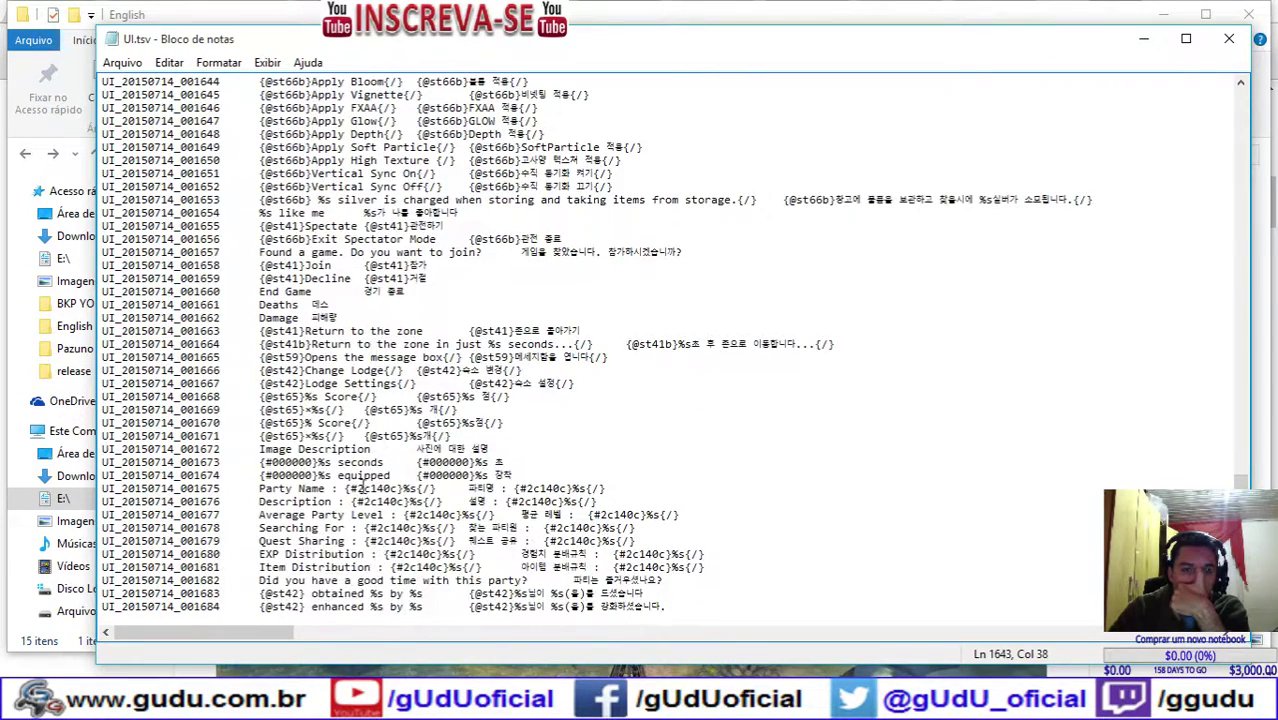
{"action": "scroll", "coordinate": [362, 488], "scroll_direction": "down", "scroll_amount": 9}
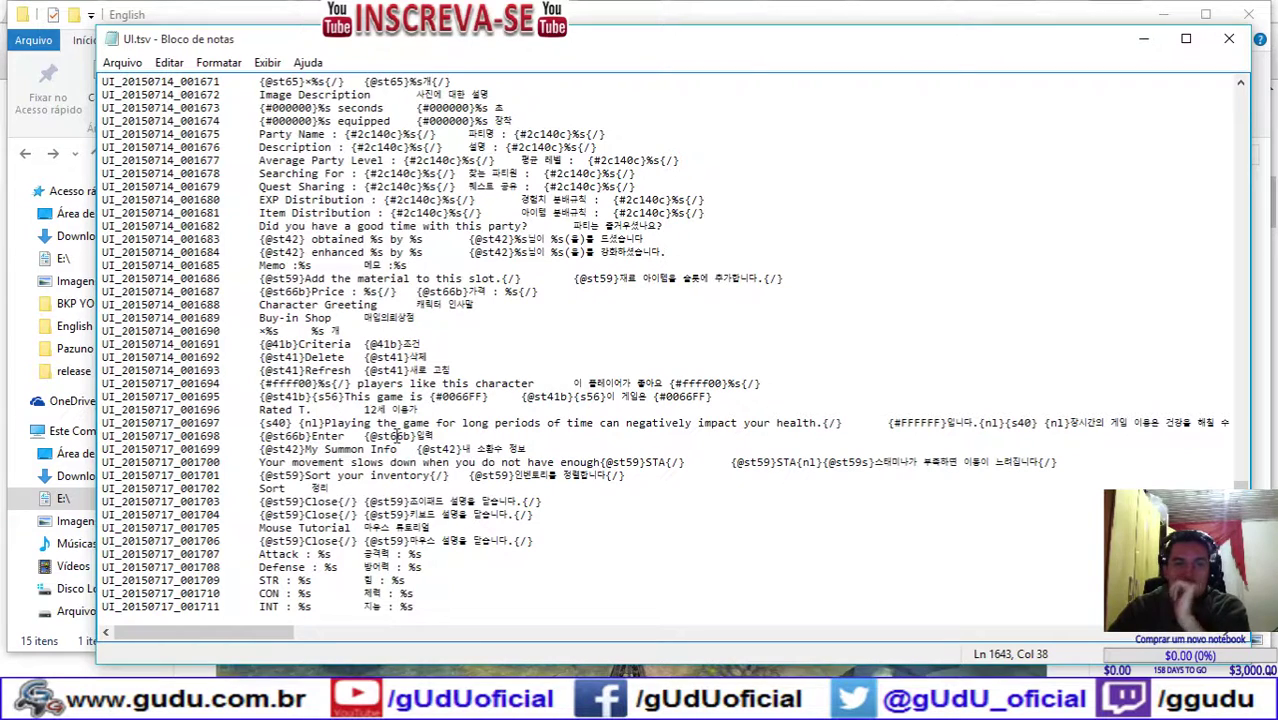
Step: Examine the character stat entries STR to SPR in UI.tsv and highlight the identifier of the STR entry
{"action": "scroll", "coordinate": [398, 436], "scroll_direction": "down", "scroll_amount": 2}
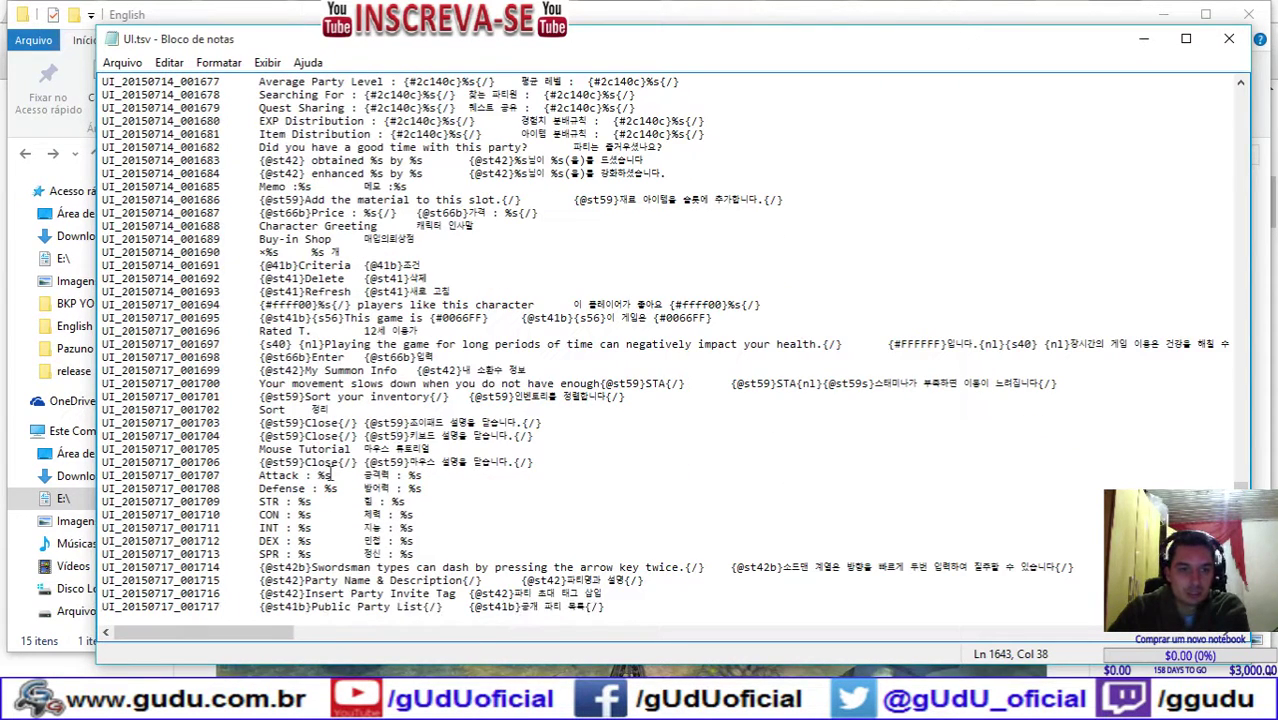
{"action": "scroll", "coordinate": [330, 473], "scroll_direction": "down", "scroll_amount": 2}
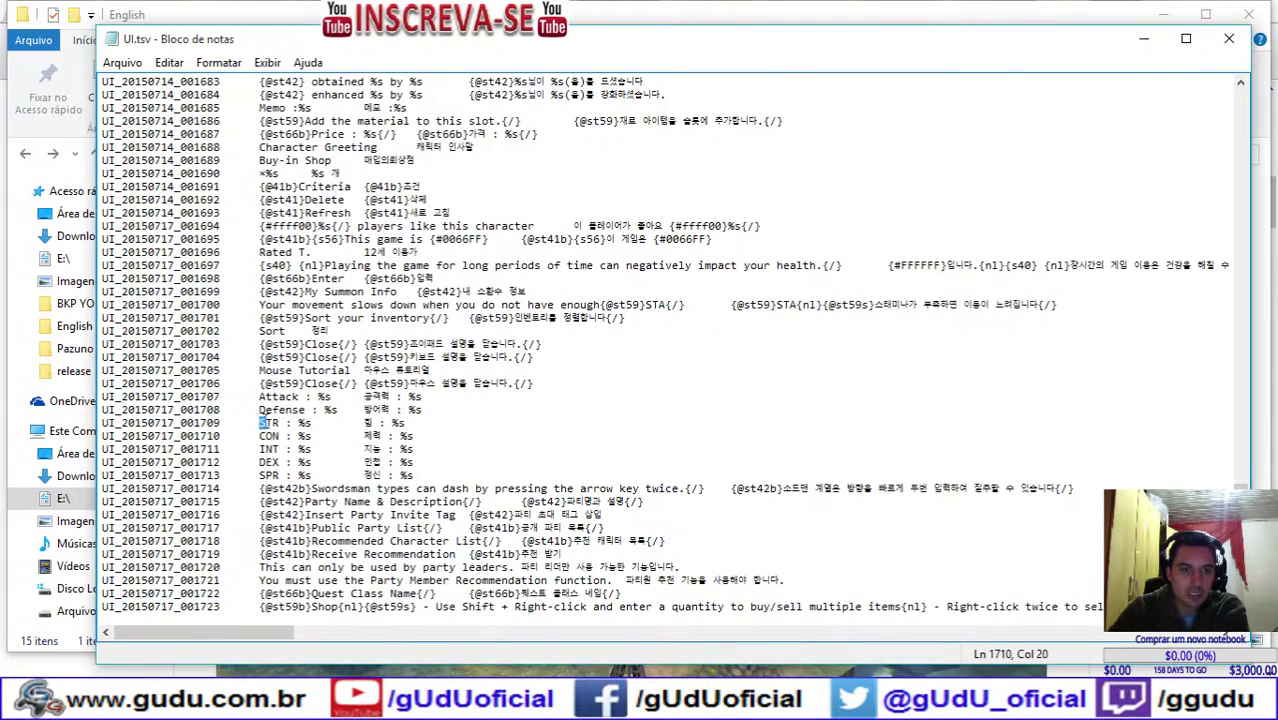
{"action": "left_click_drag", "start_coordinate": [259, 423], "coordinate": [406, 476]}
{"action": "left_click", "coordinate": [312, 475]}
{"action": "scroll", "coordinate": [320, 500], "scroll_direction": "down", "scroll_amount": 3}
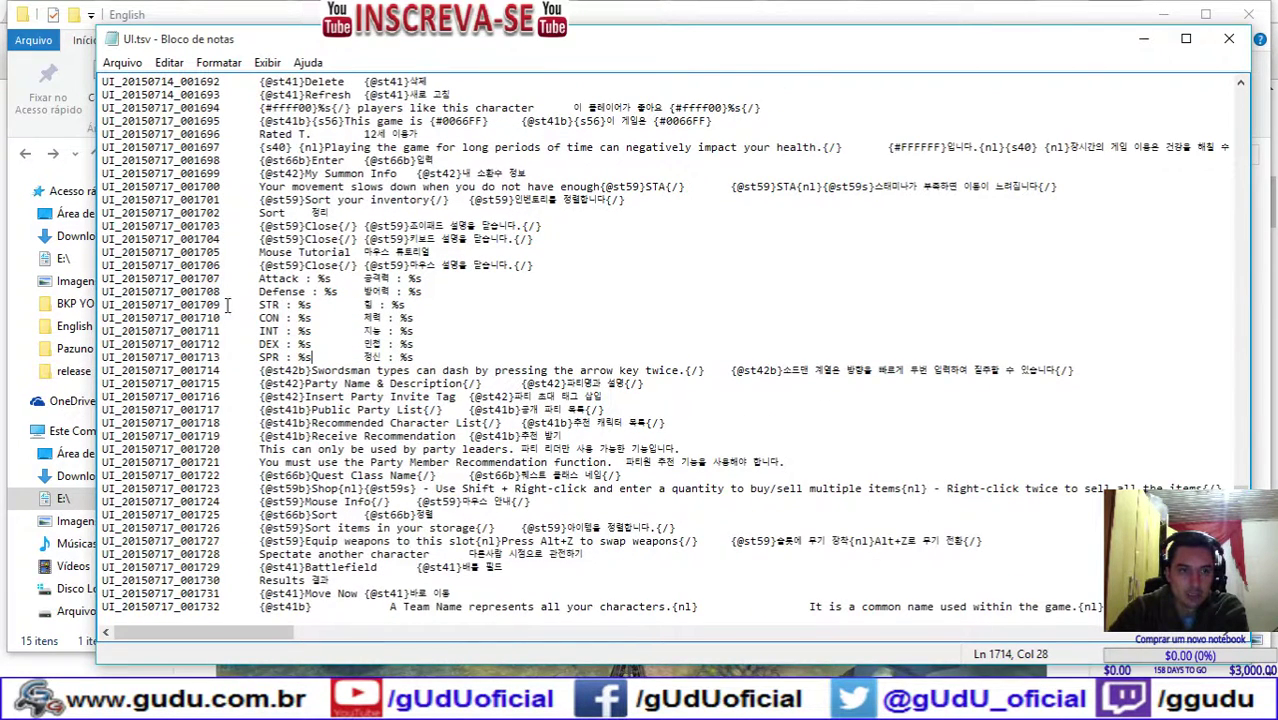
{"action": "left_click_drag", "start_coordinate": [221, 305], "coordinate": [102, 305]}
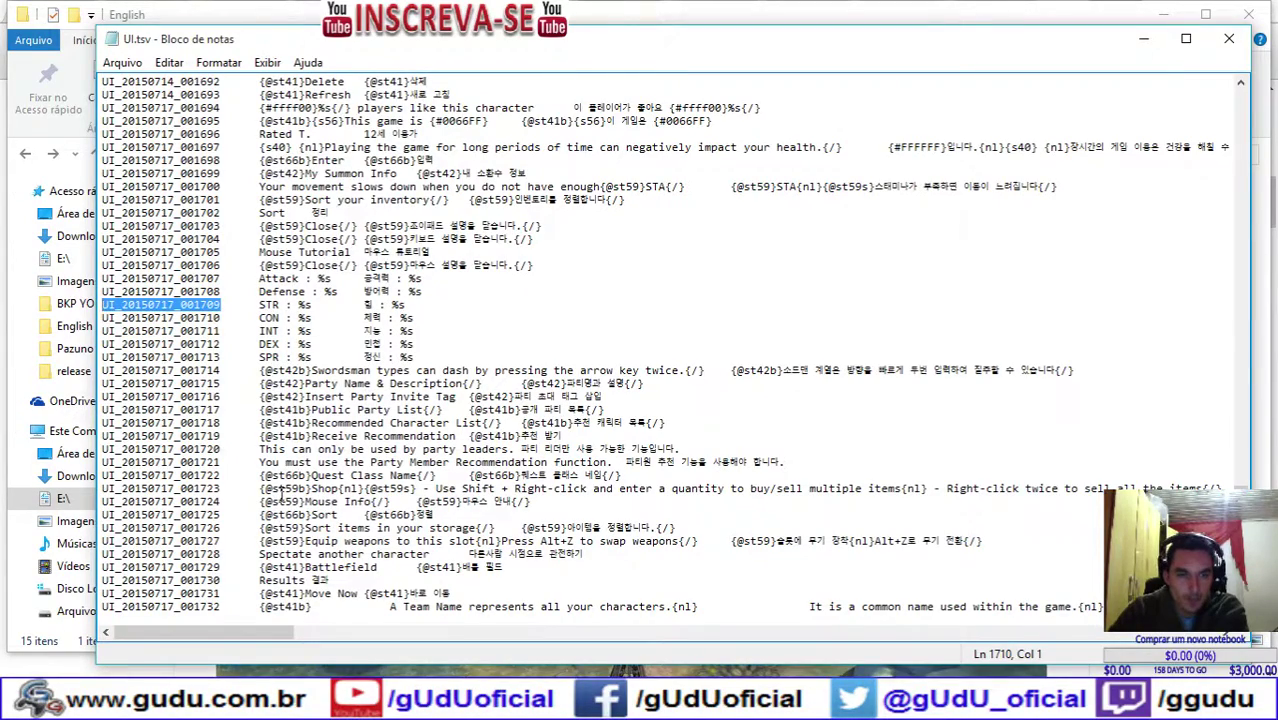
Step: Look through the later UI.tsv entries on parties, team battles and dungeons, and return to the start of the file
{"action": "scroll", "coordinate": [313, 505], "scroll_direction": "down", "scroll_amount": 13}
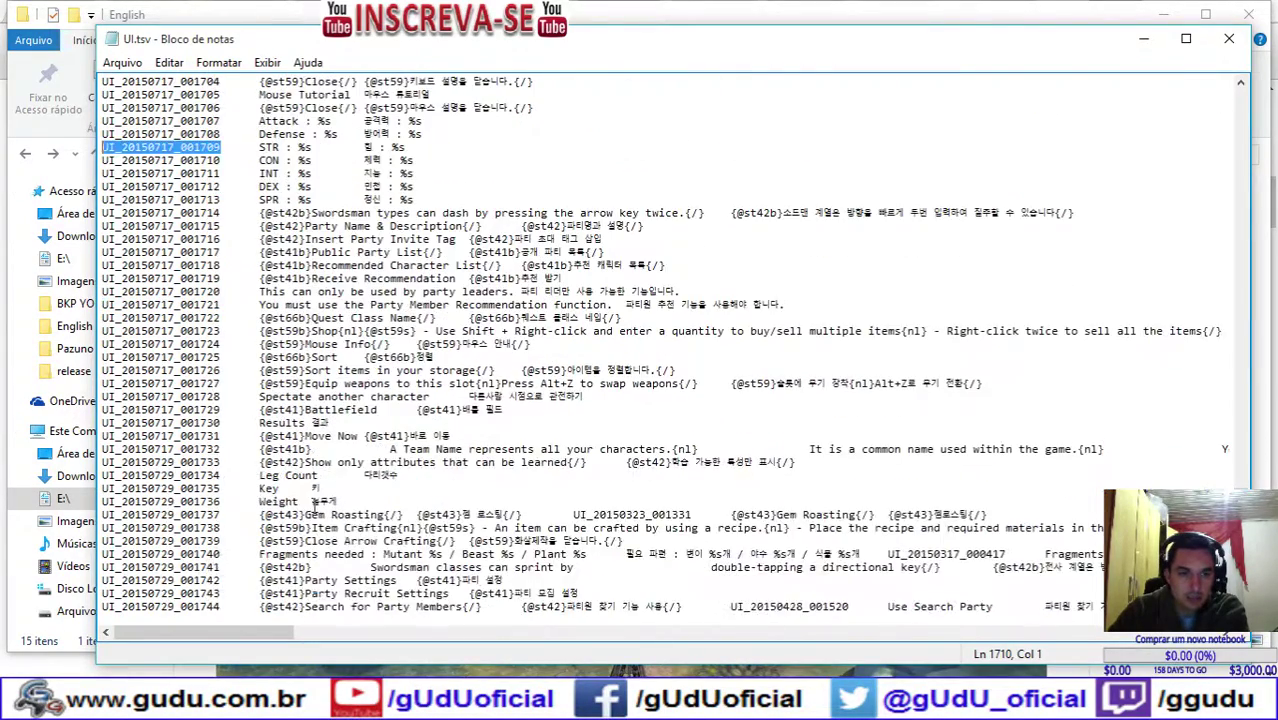
{"action": "scroll", "coordinate": [457, 505], "scroll_direction": "down", "scroll_amount": 6}
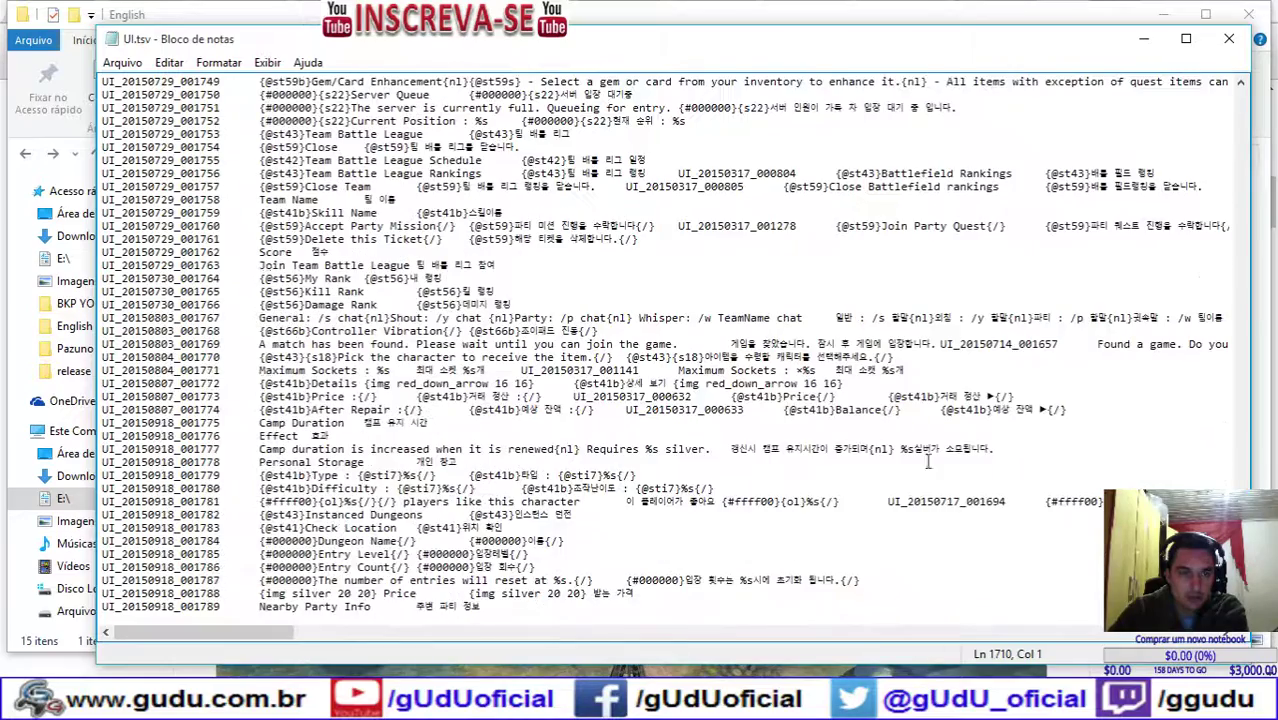
{"action": "left_click_drag", "start_coordinate": [1240, 412], "coordinate": [1239, 99]}
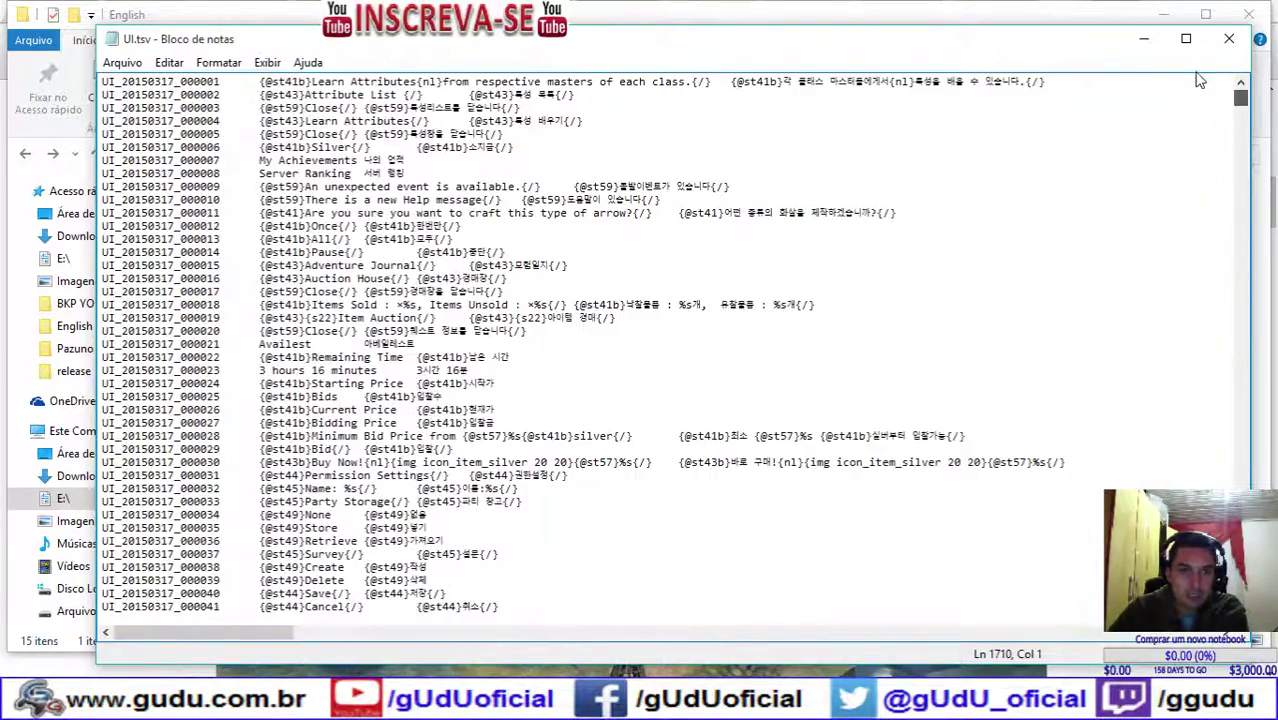
{"action": "left_click", "coordinate": [325, 186]}
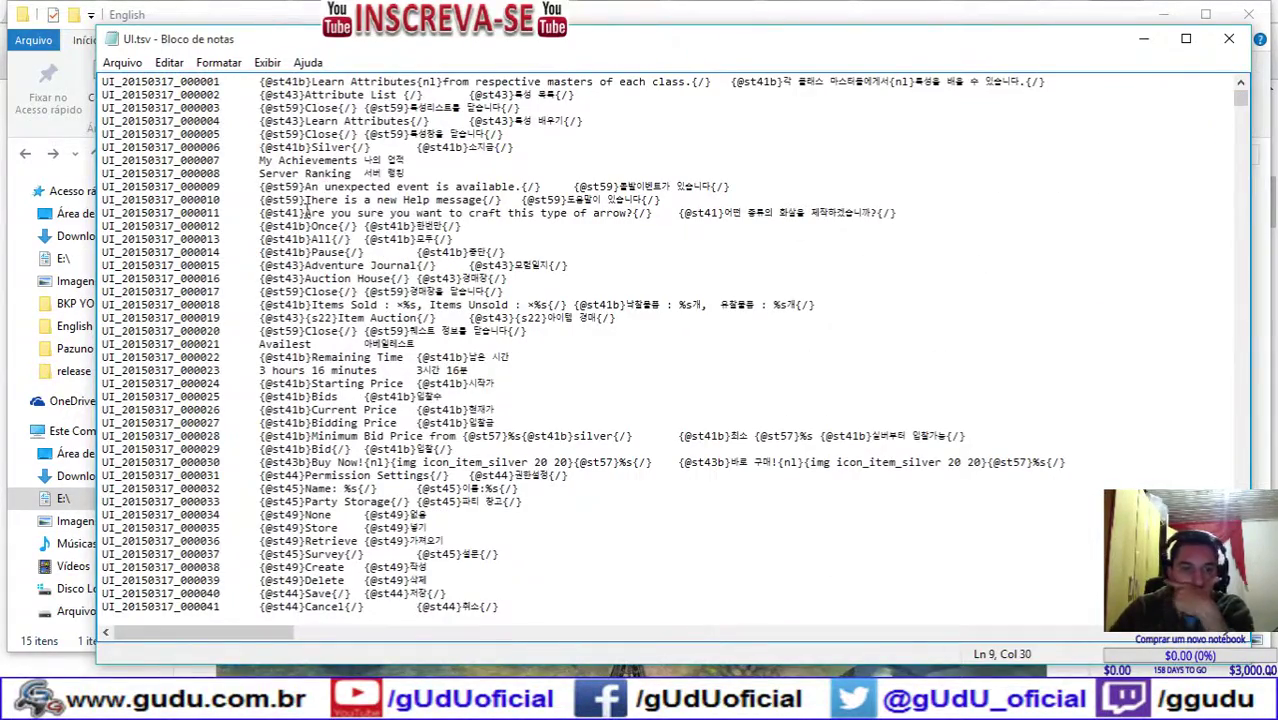
{"action": "scroll", "coordinate": [319, 244], "scroll_direction": "down", "scroll_amount": 9}
{"action": "scroll", "coordinate": [325, 245], "scroll_direction": "up", "scroll_amount": 9}
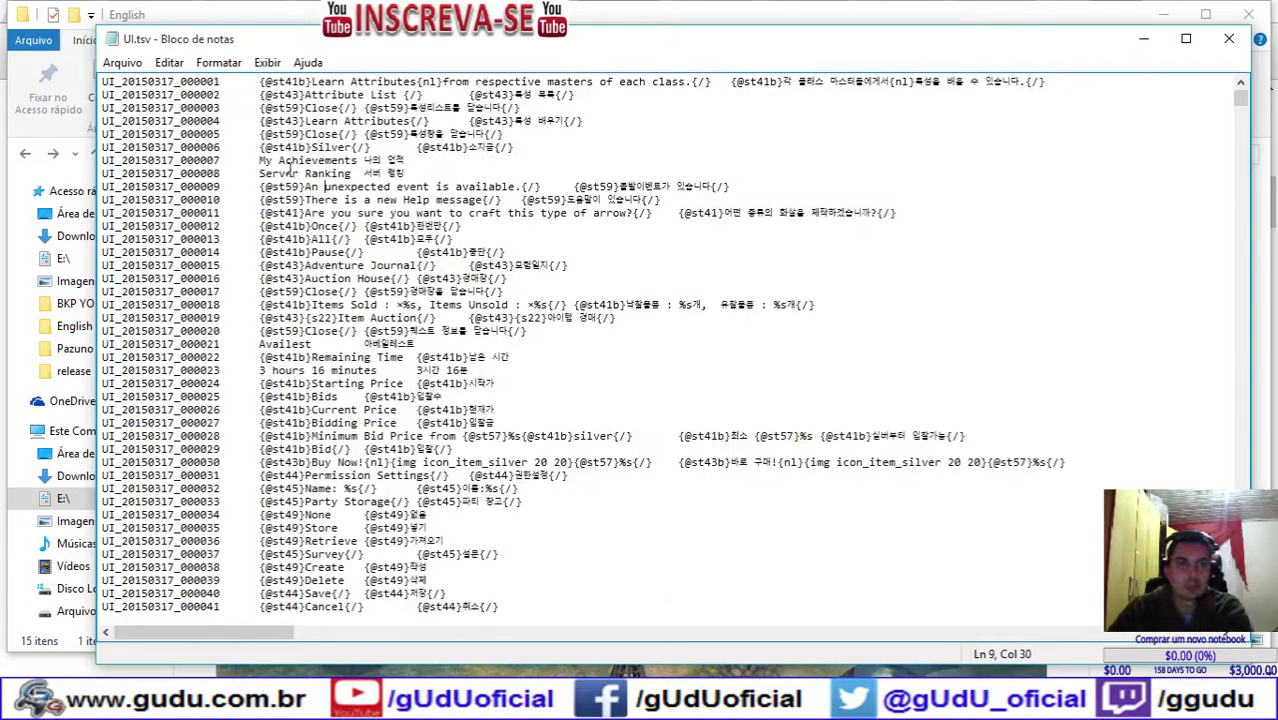
Step: Search UI.tsv for "laten" downward from the start of the file
{"action": "left_click", "coordinate": [332, 134]}
{"action": "key", "text": "ctrl+f"}
{"action": "type", "text": "laten"}
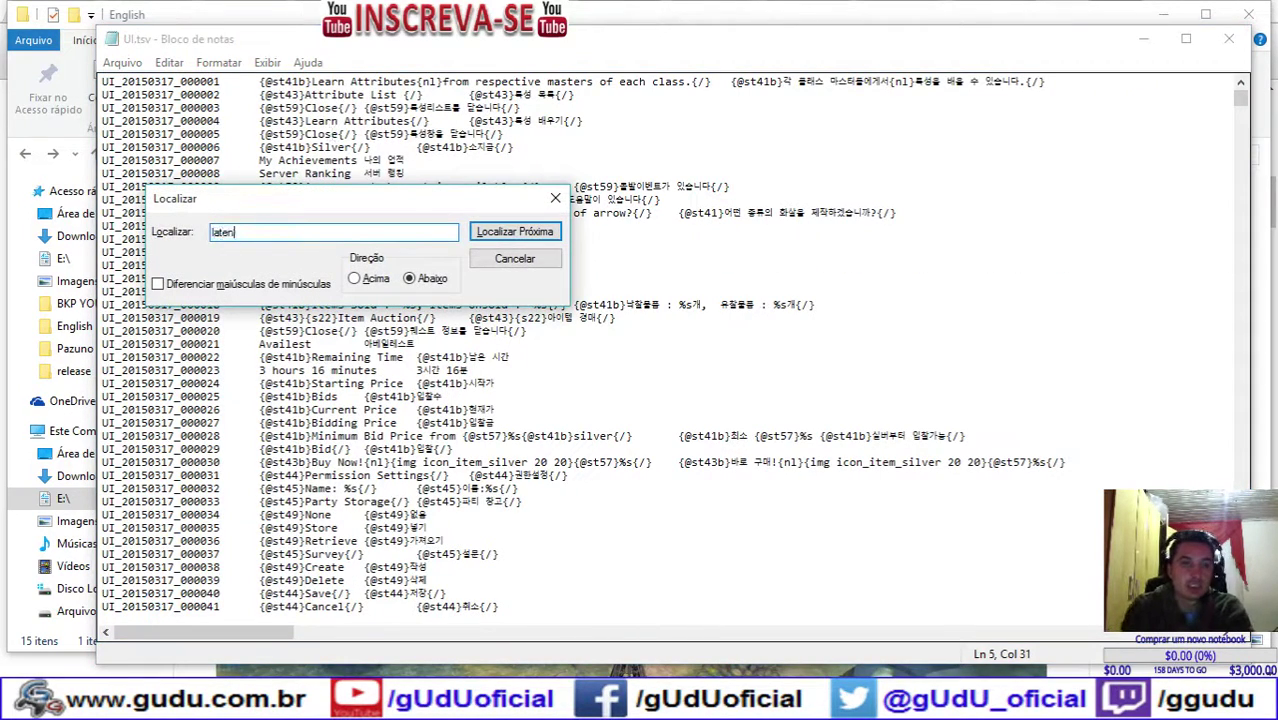
{"action": "key", "text": "Return"}
{"action": "key", "text": "Return"}
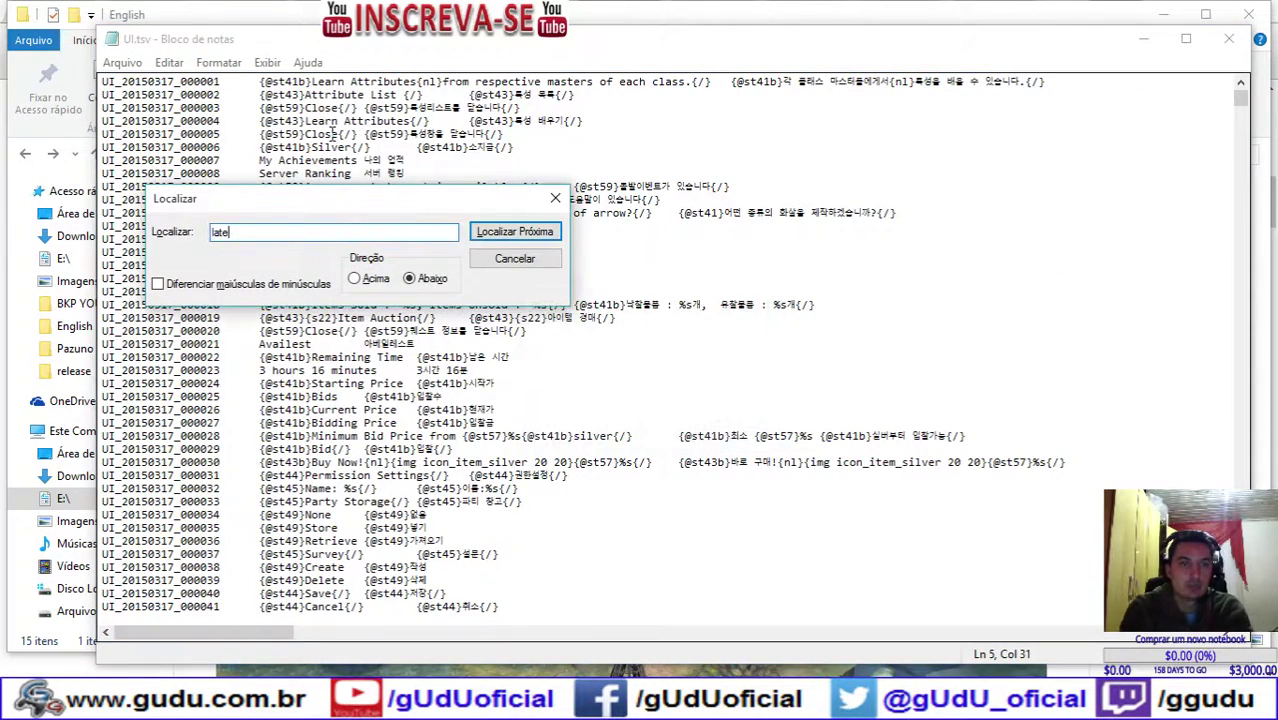
Step: Search UI.tsv downward for "ping" and go through each match until the end of the file
{"action": "key", "text": "BackSpace"}
{"action": "key", "text": "BackSpace"}
{"action": "key", "text": "BackSpace"}
{"action": "key", "text": "BackSpace"}
{"action": "type", "text": "ping"}
{"action": "key", "text": "Return"}
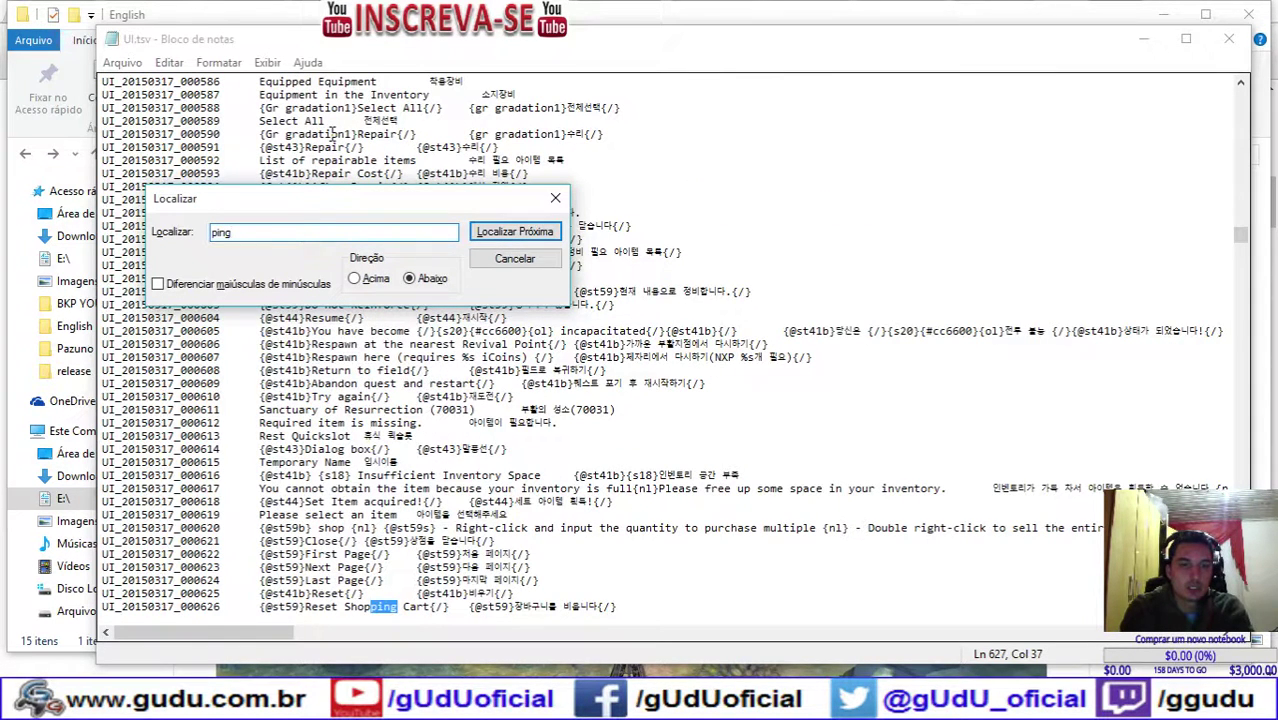
{"action": "key", "text": "Return"}
{"action": "key", "text": "Return"}
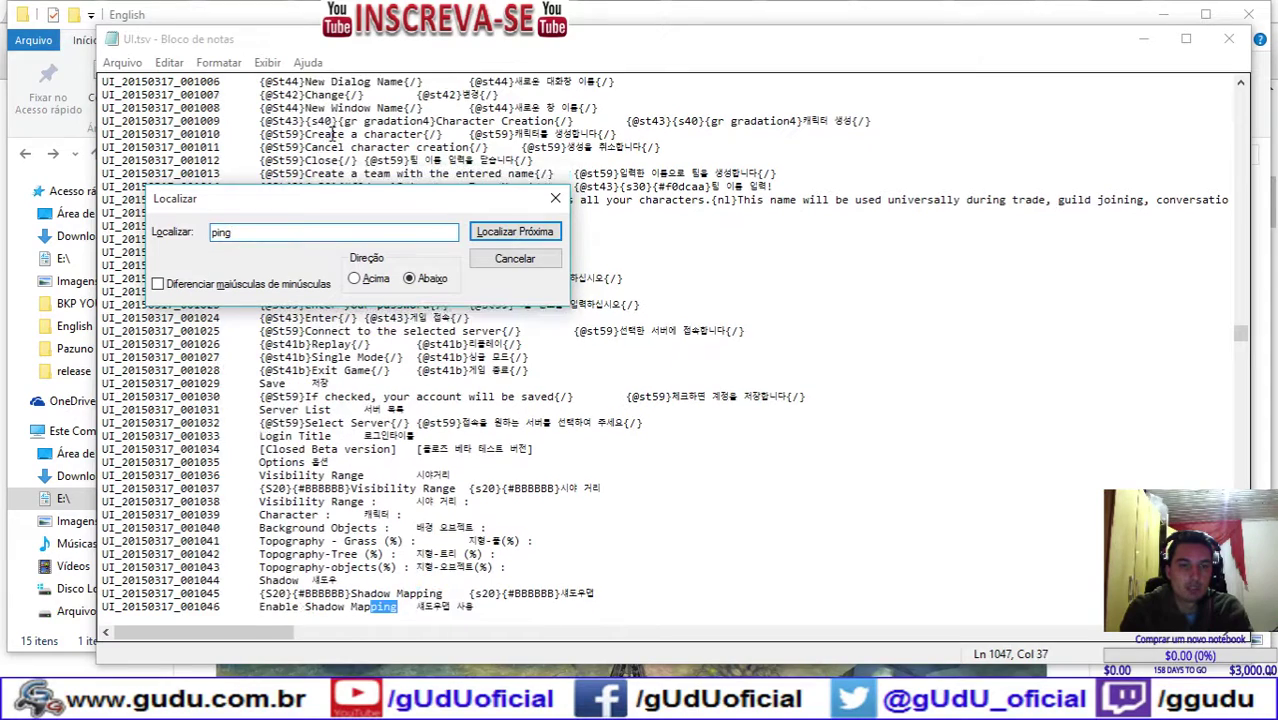
{"action": "key", "text": "Return"}
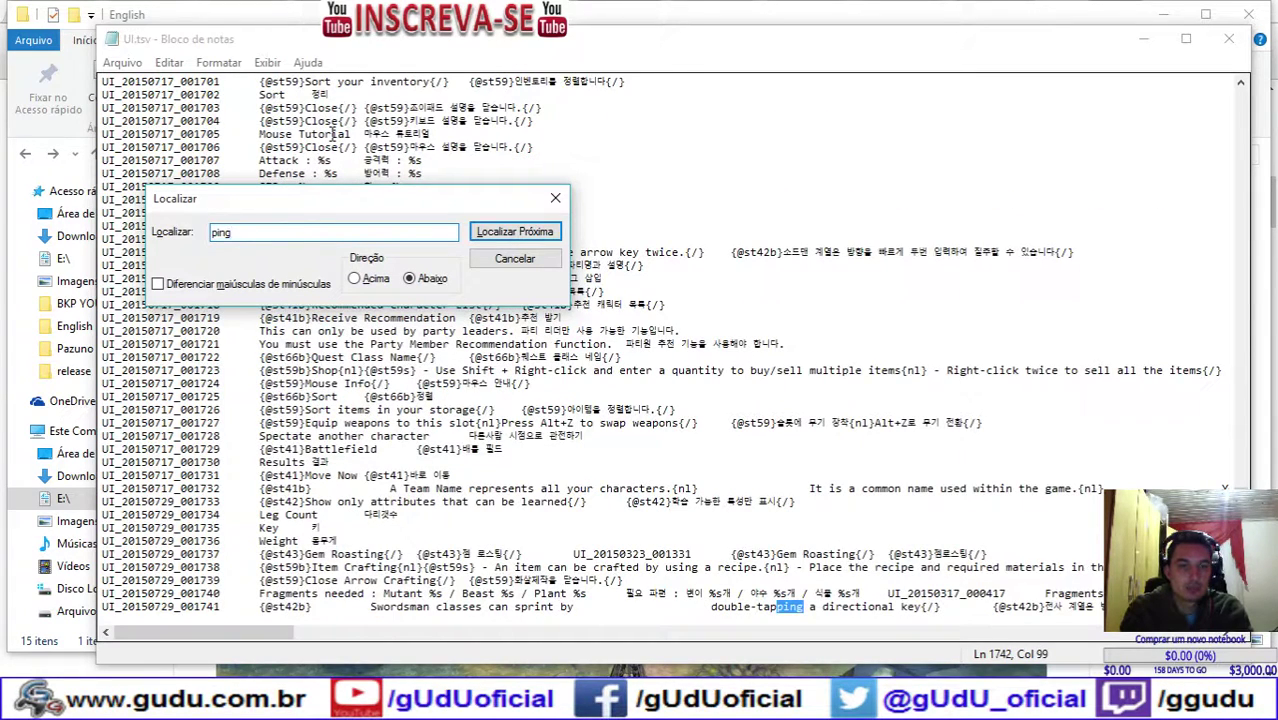
{"action": "key", "text": "Return"}
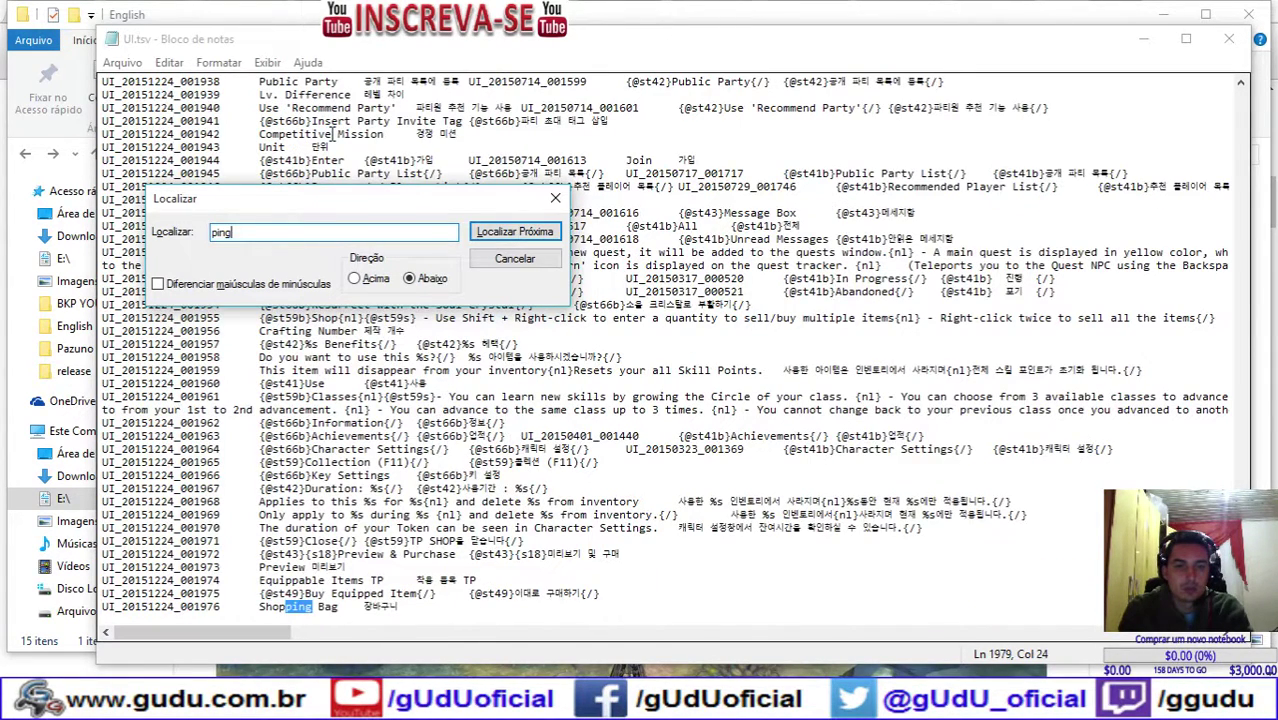
{"action": "key", "text": "Return"}
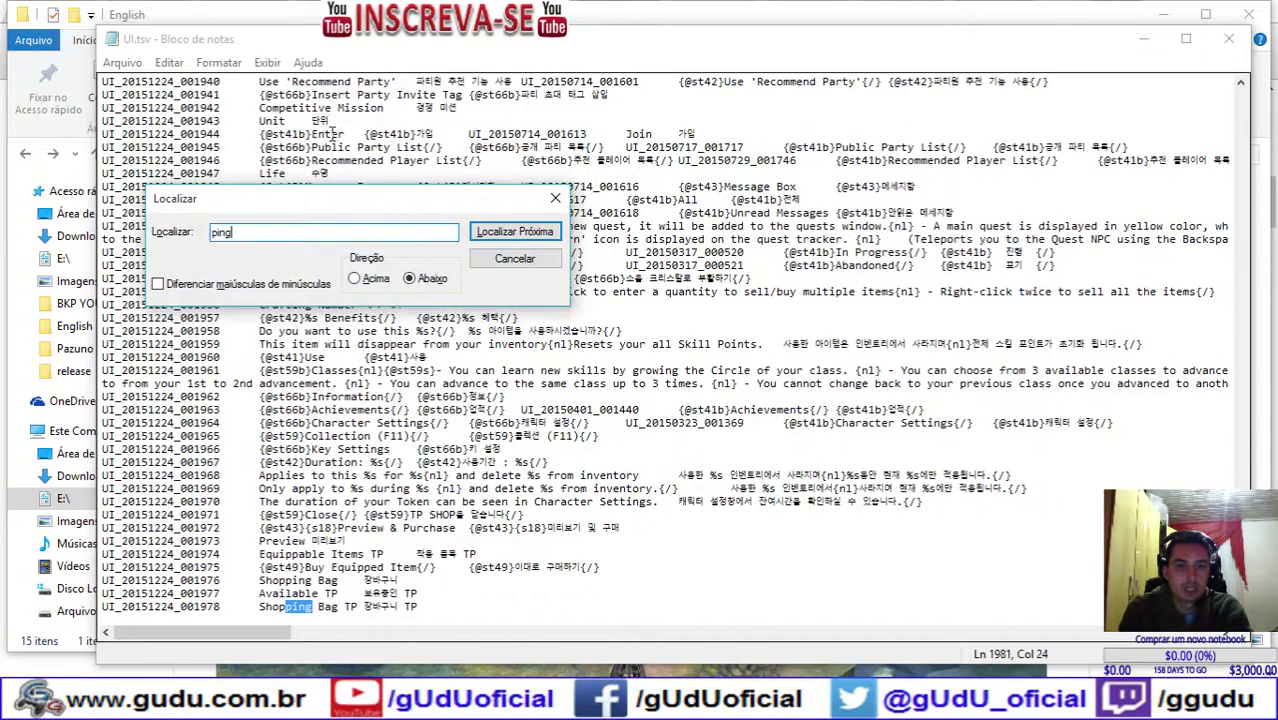
{"action": "key", "text": "Return"}
{"action": "key", "text": "Return"}
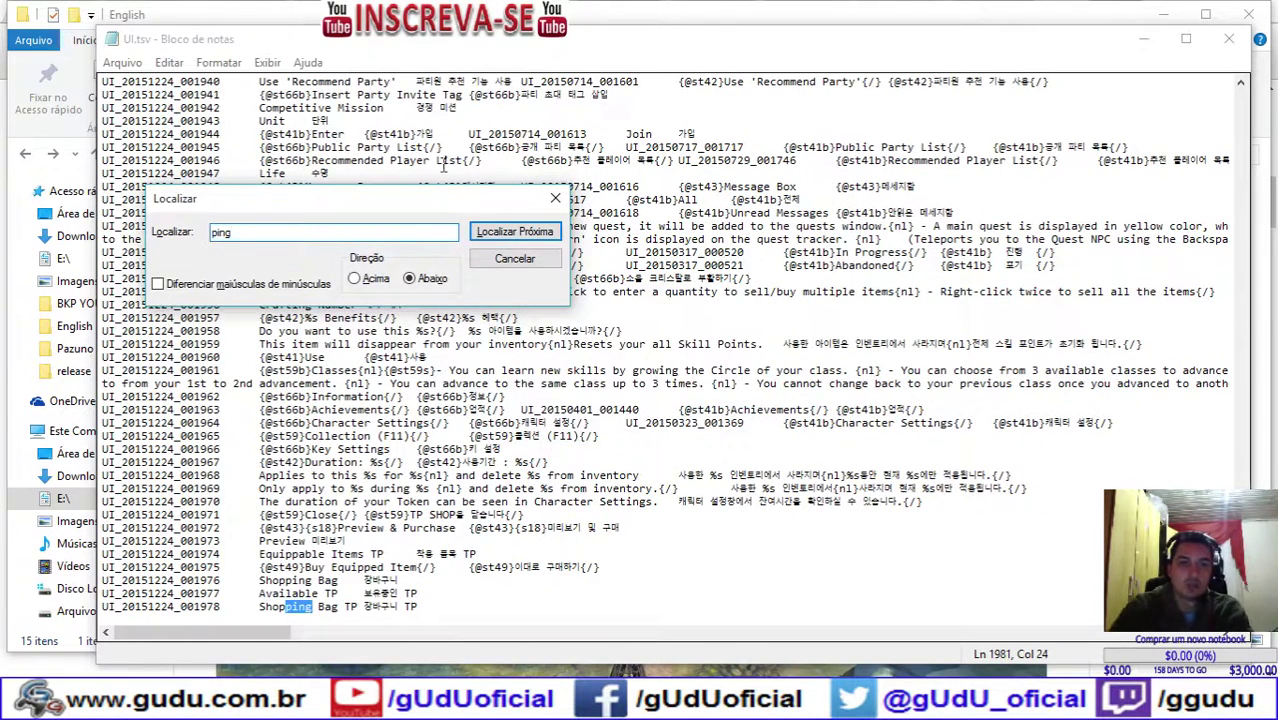
Step: Search UI.tsv for "//pin" instead and close the file
{"action": "key", "text": "Tab"}
{"action": "key", "text": "Tab"}
{"action": "key", "text": "Tab"}
{"action": "key", "text": "Tab"}
{"action": "key", "text": "Tab"}
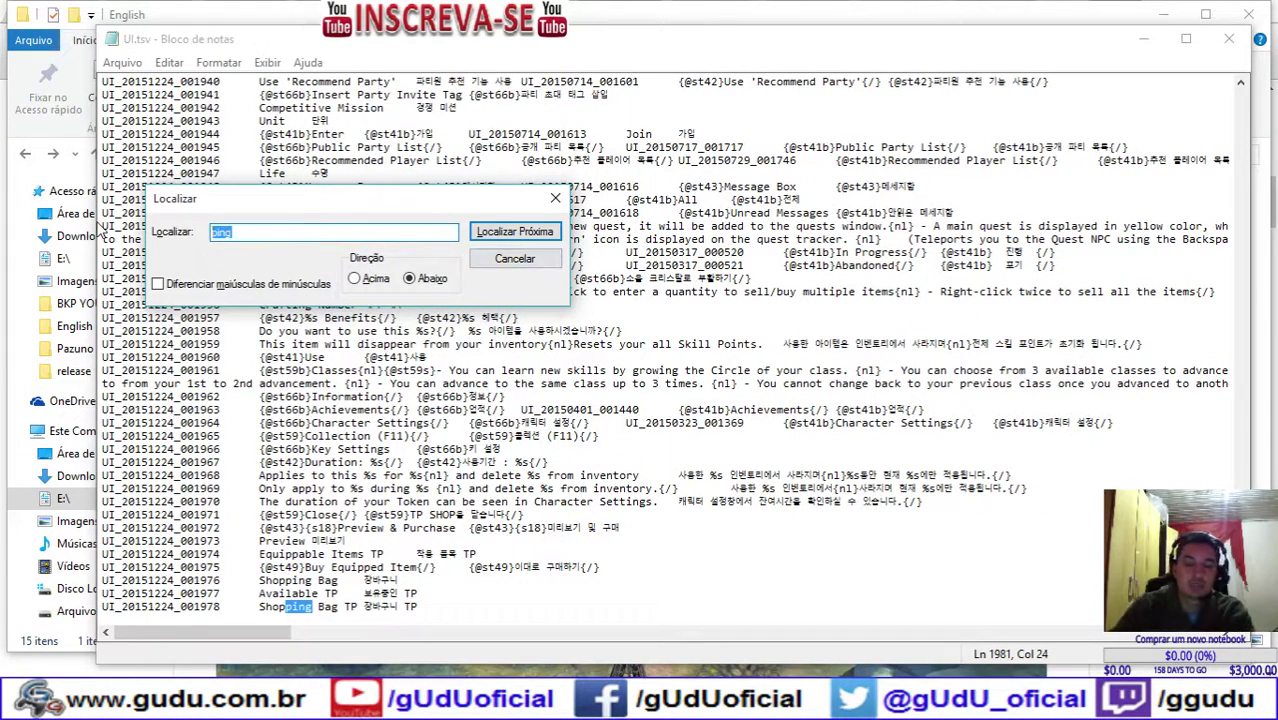
{"action": "type", "text": "//pin"}
{"action": "key", "text": "Return"}
{"action": "key", "text": "Return"}
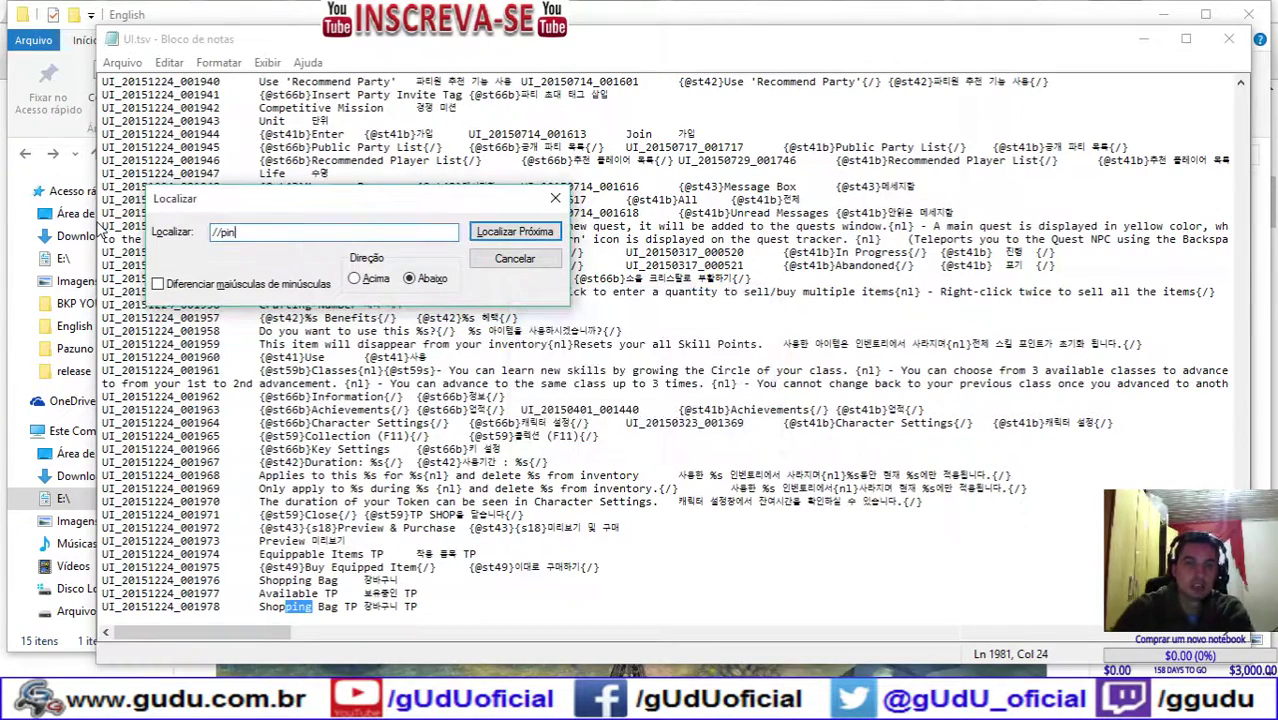
{"action": "left_click", "coordinate": [514, 258]}
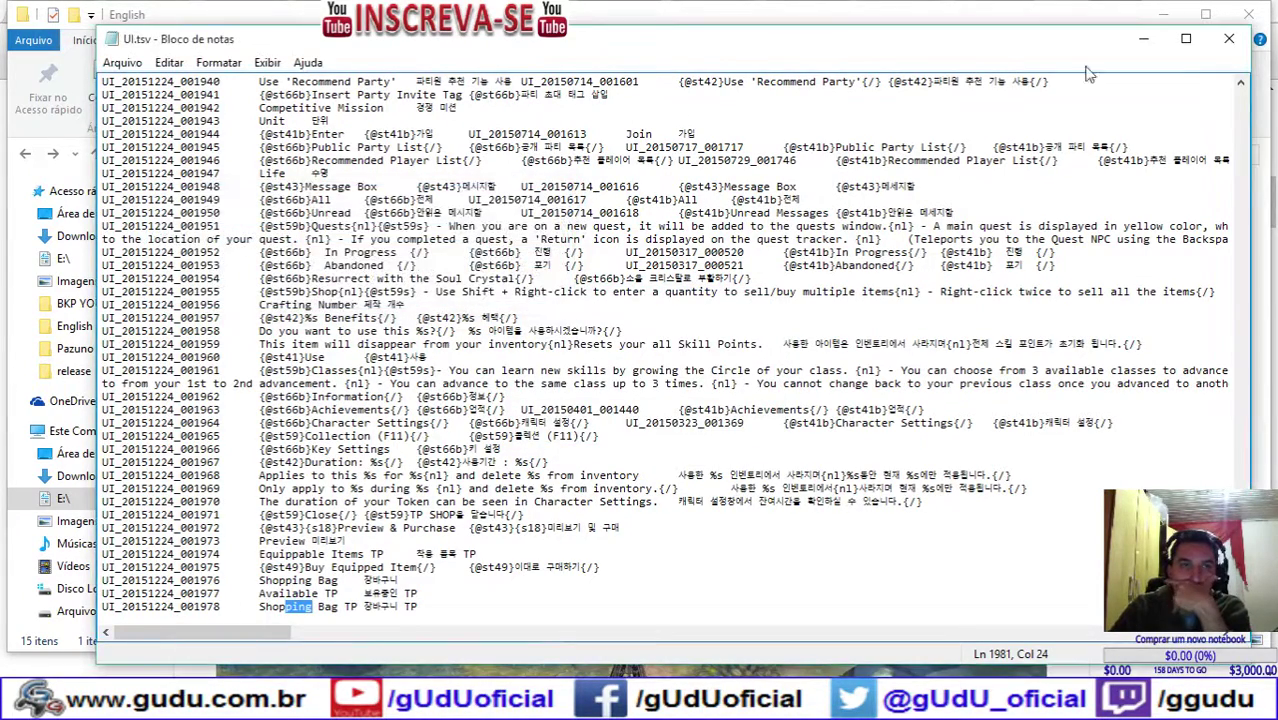
{"action": "left_click", "coordinate": [1229, 38]}
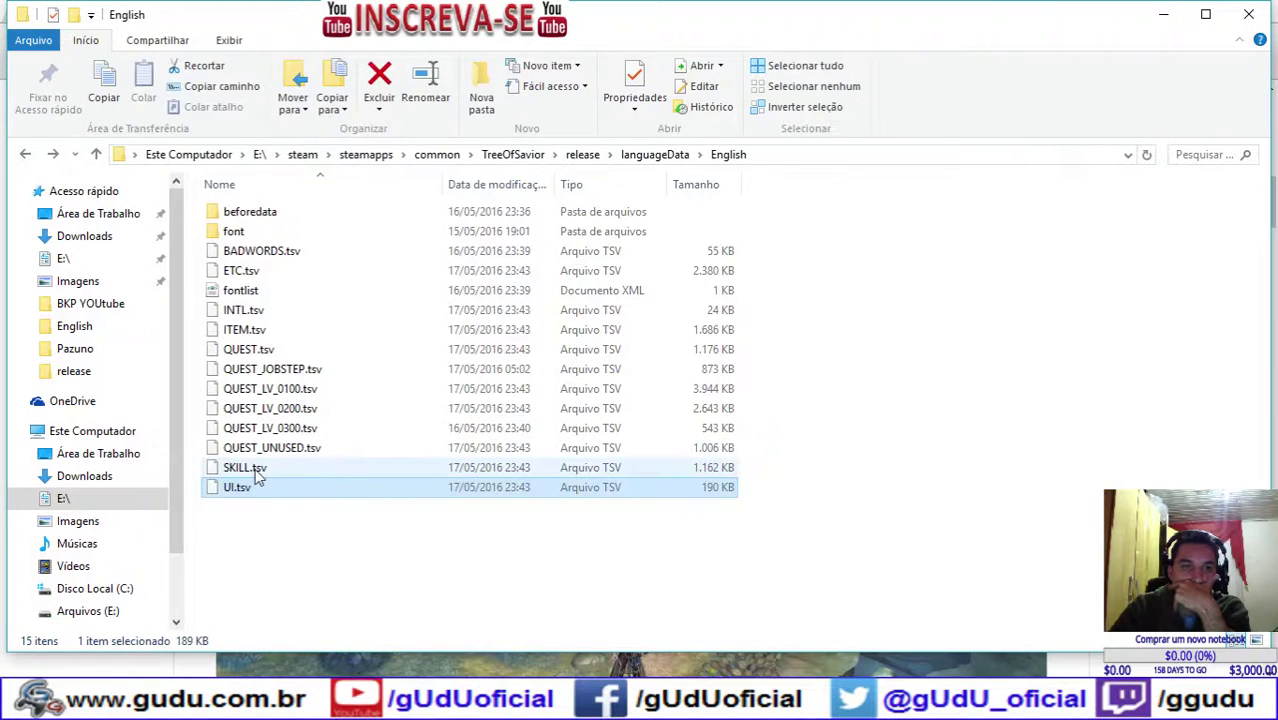
Step: Check the font folder inside English, return, and open the beforedata folder
{"action": "left_click", "coordinate": [250, 232]}
{"action": "double_click", "coordinate": [250, 232]}
{"action": "key", "text": "alt+Left"}
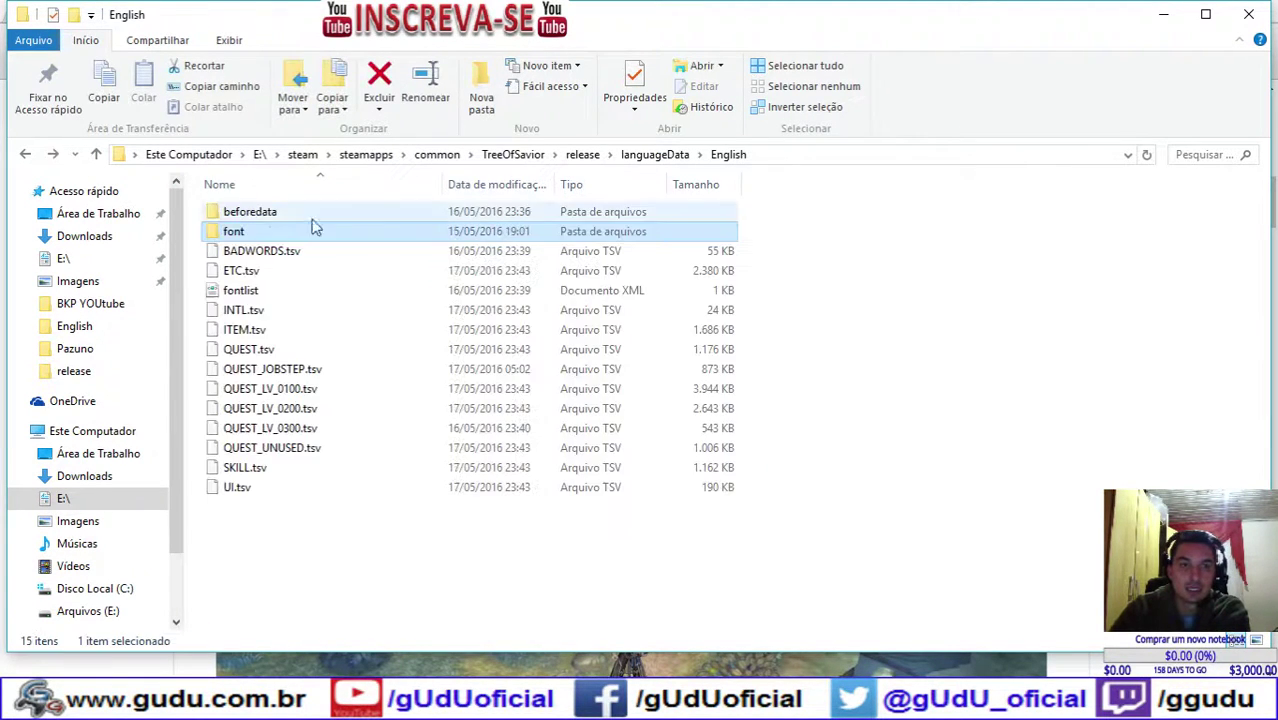
{"action": "left_click", "coordinate": [263, 220]}
{"action": "double_click", "coordinate": [263, 220]}
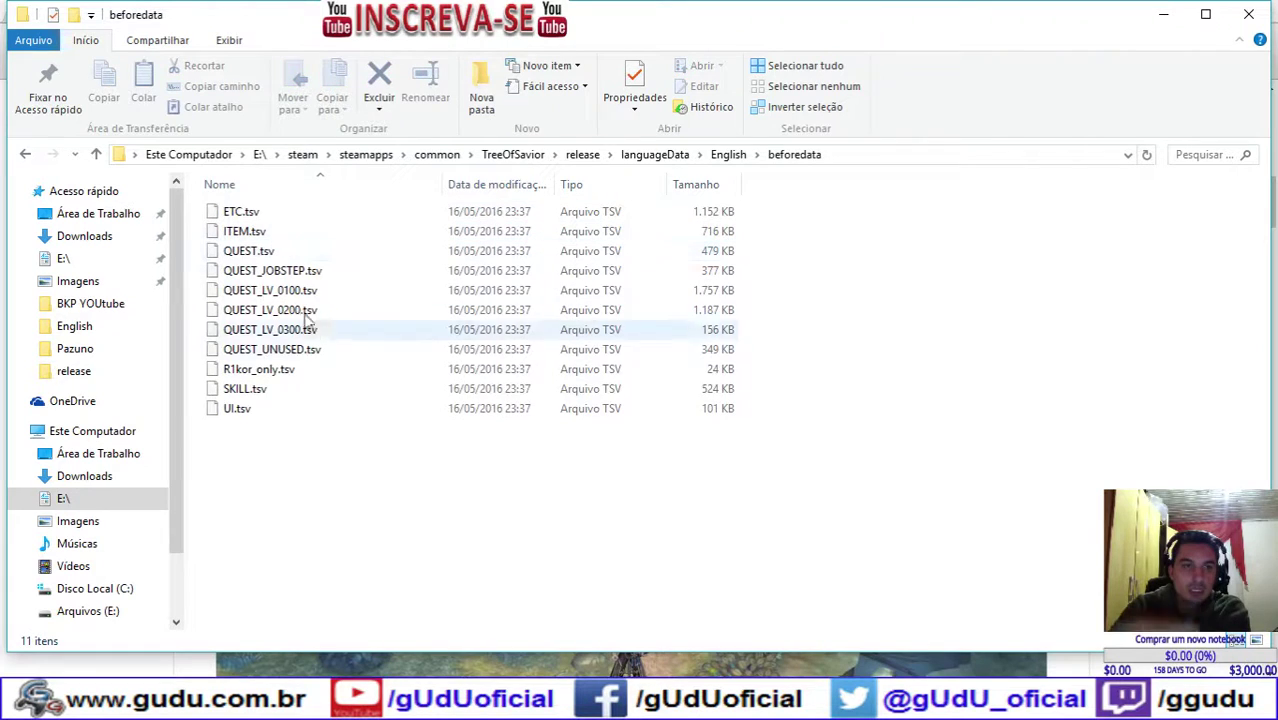
Step: Open the UI.tsv file from the beforedata folder for editing
{"action": "right_click", "coordinate": [262, 418]}
{"action": "left_click", "coordinate": [242, 434]}
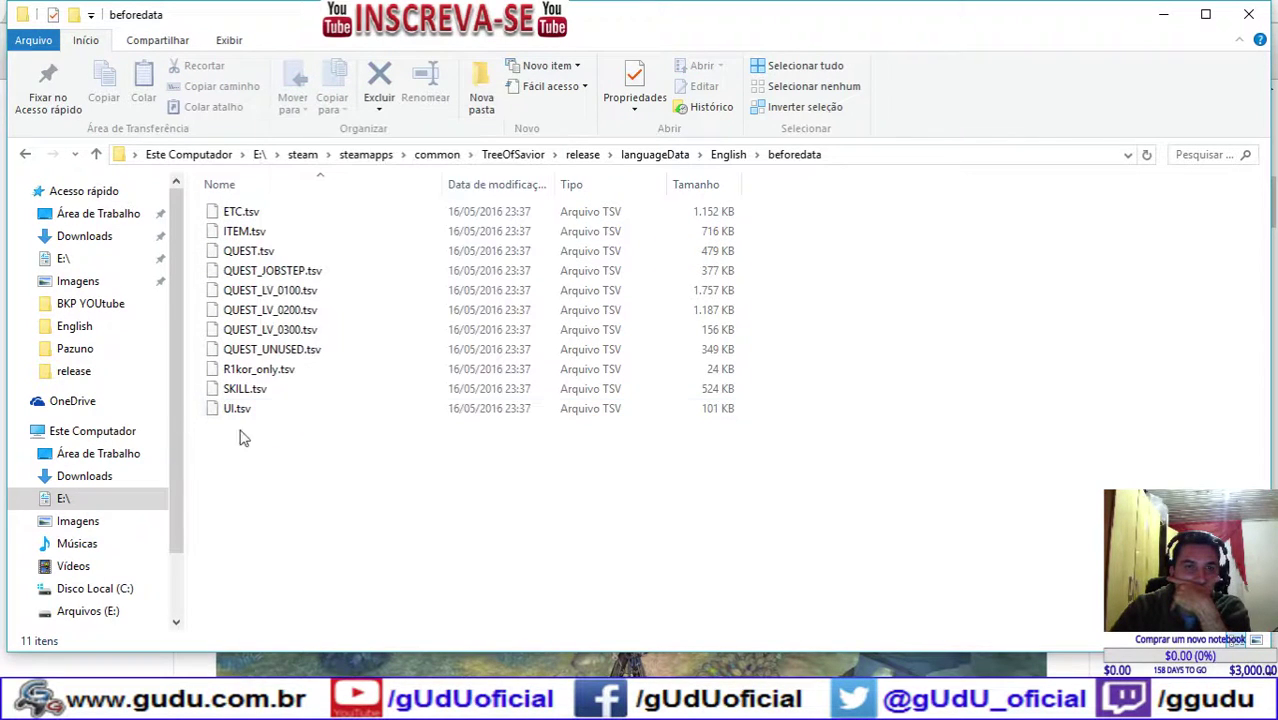
{"action": "left_click", "coordinate": [250, 412]}
{"action": "right_click", "coordinate": [250, 413]}
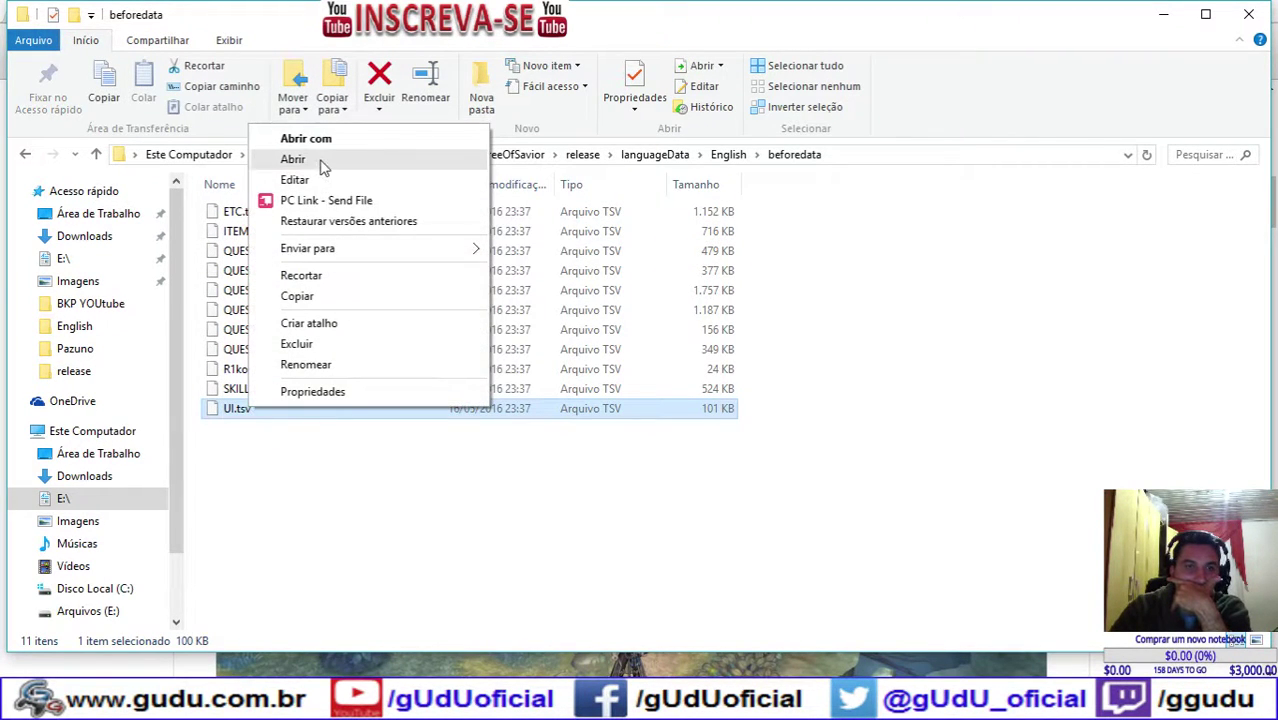
{"action": "left_click", "coordinate": [295, 180]}
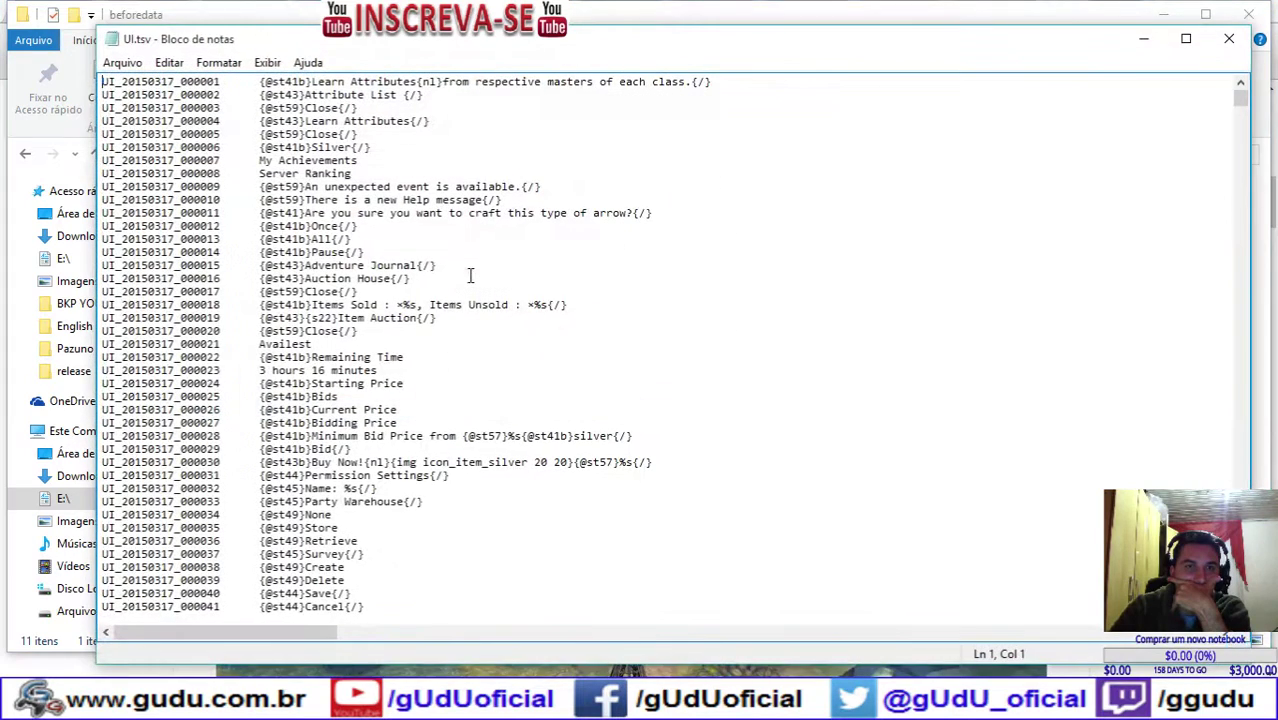
Step: Search the beforedata copy of UI.tsv for "ping", step through all matches and end the search
{"action": "left_click", "coordinate": [382, 230]}
{"action": "key", "text": "ctrl+f"}
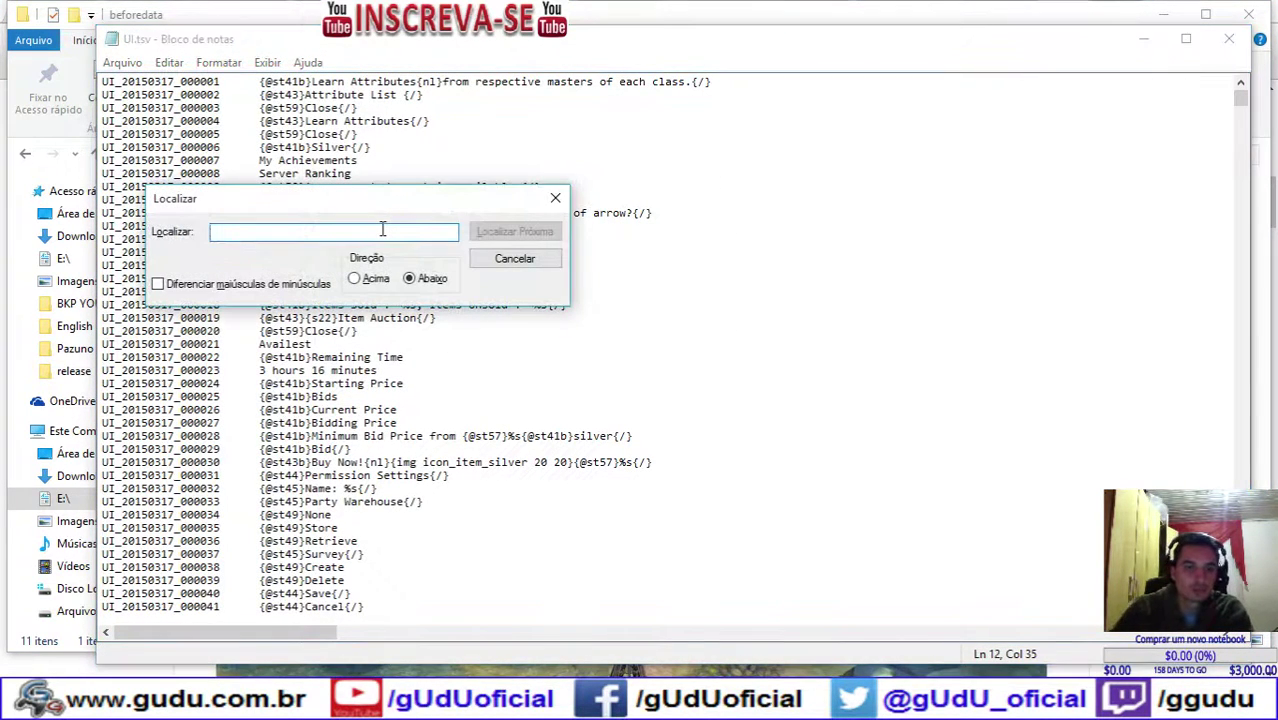
{"action": "type", "text": "ping"}
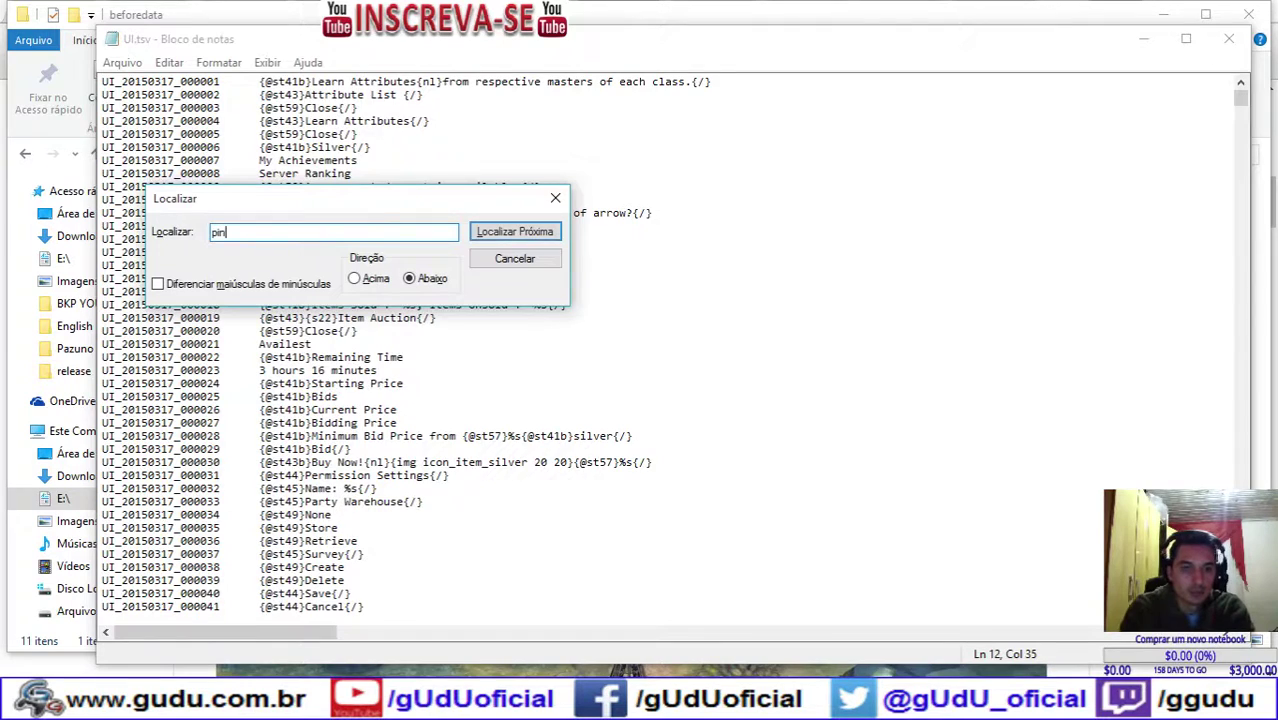
{"action": "key", "text": "Return"}
{"action": "key", "text": "Return"}
{"action": "key", "text": "Return"}
{"action": "key", "text": "Return"}
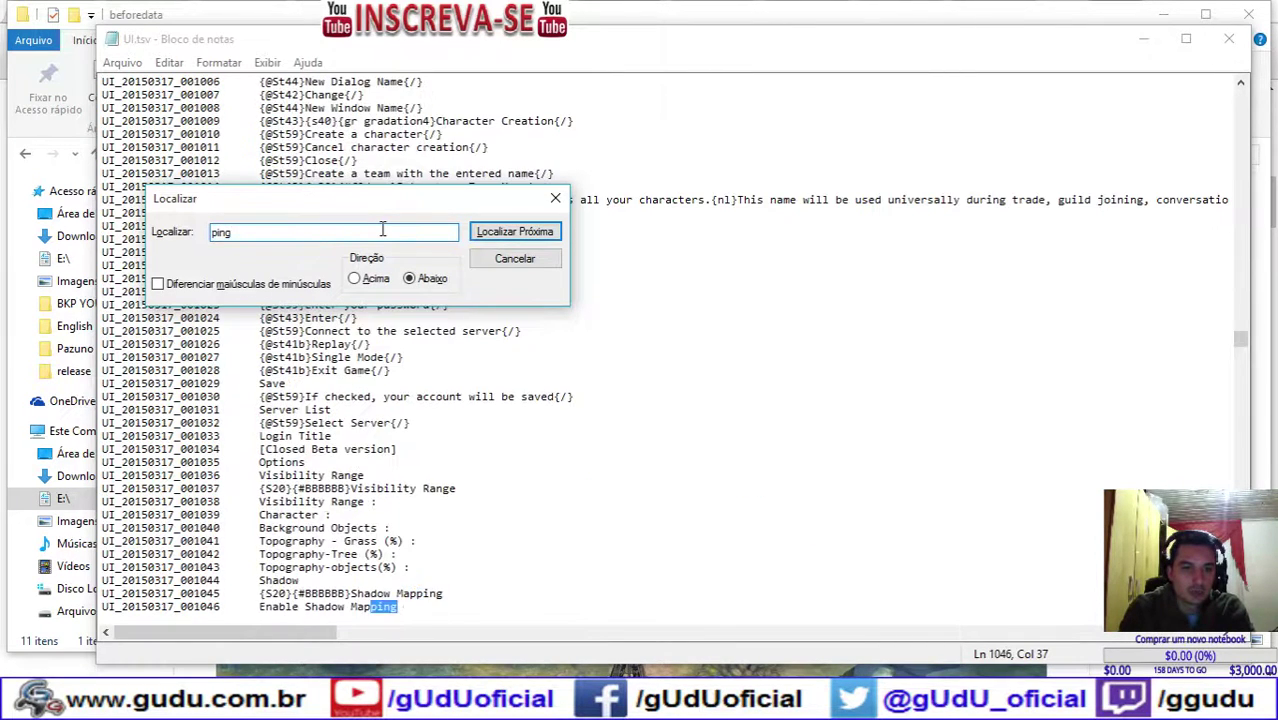
{"action": "key", "text": "Return"}
{"action": "key", "text": "Return"}
{"action": "key", "text": "Return"}
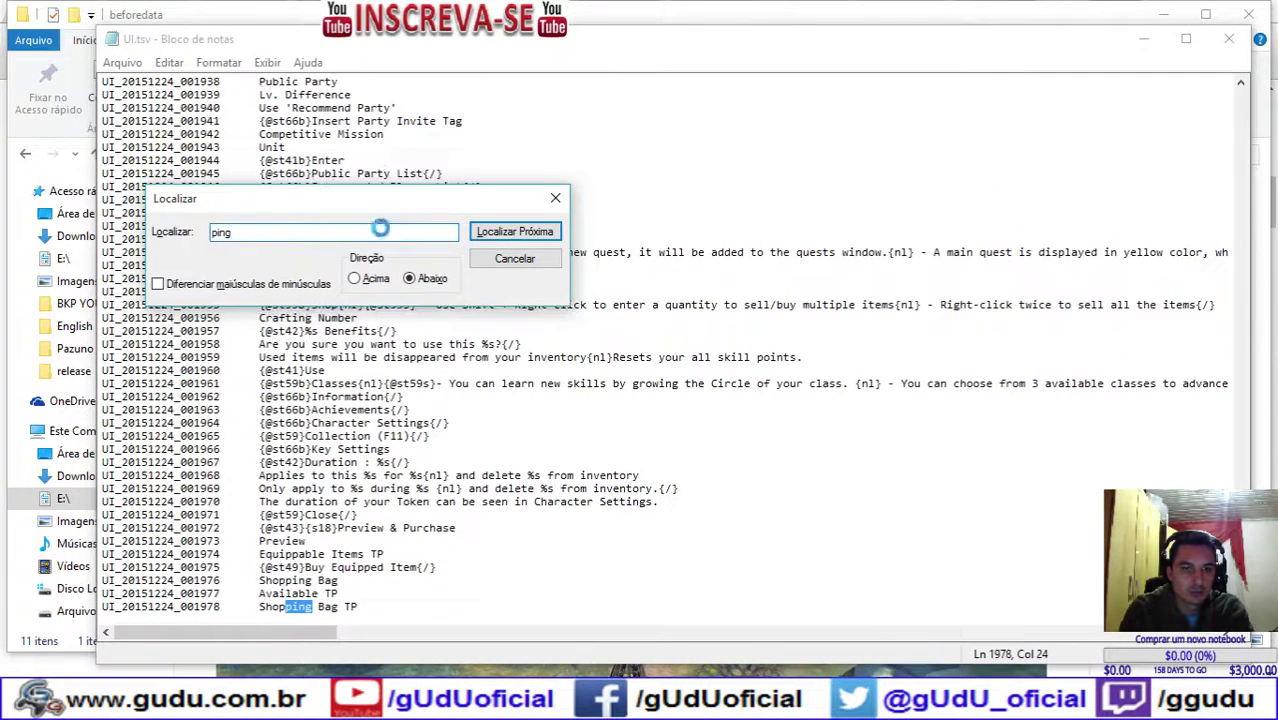
{"action": "key", "text": "Return"}
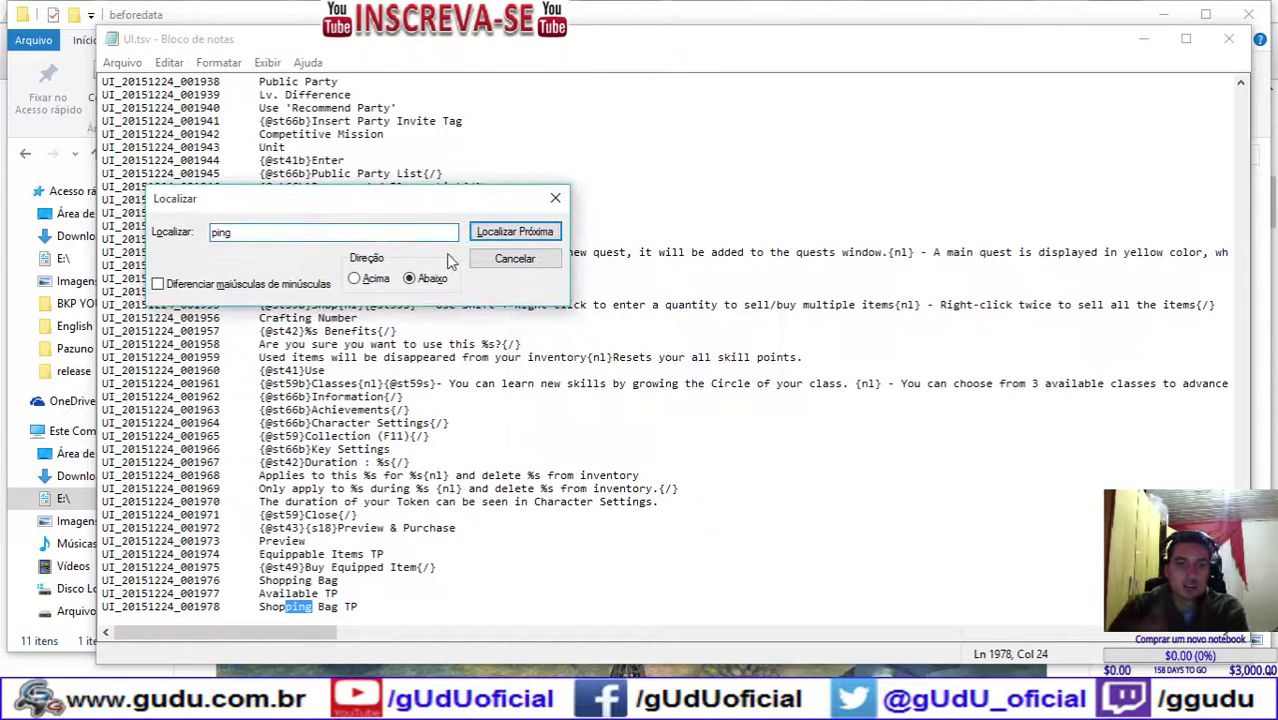
{"action": "left_click", "coordinate": [514, 258]}
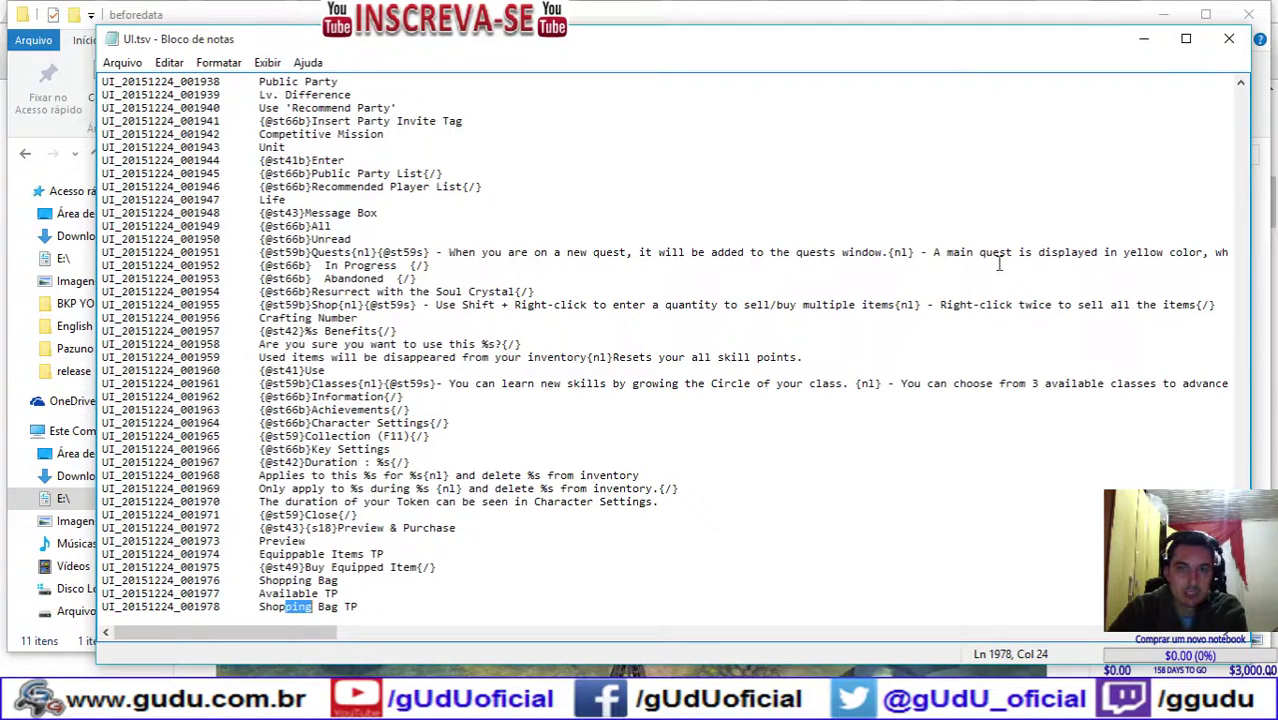
Step: Read upward through the UI.tsv entries to the server queue lines and highlight the full-server and current-position texts
{"action": "scroll", "coordinate": [455, 321], "scroll_direction": "up", "scroll_amount": 7}
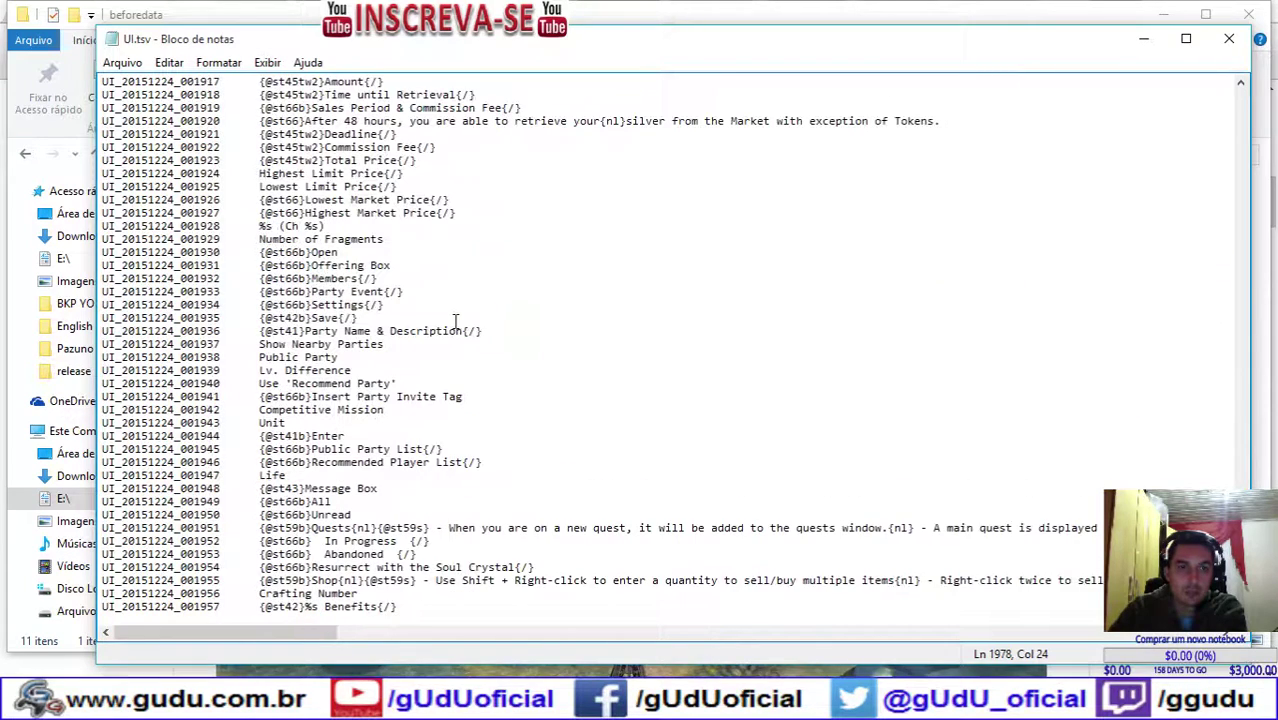
{"action": "scroll", "coordinate": [455, 321], "scroll_direction": "up", "scroll_amount": 8}
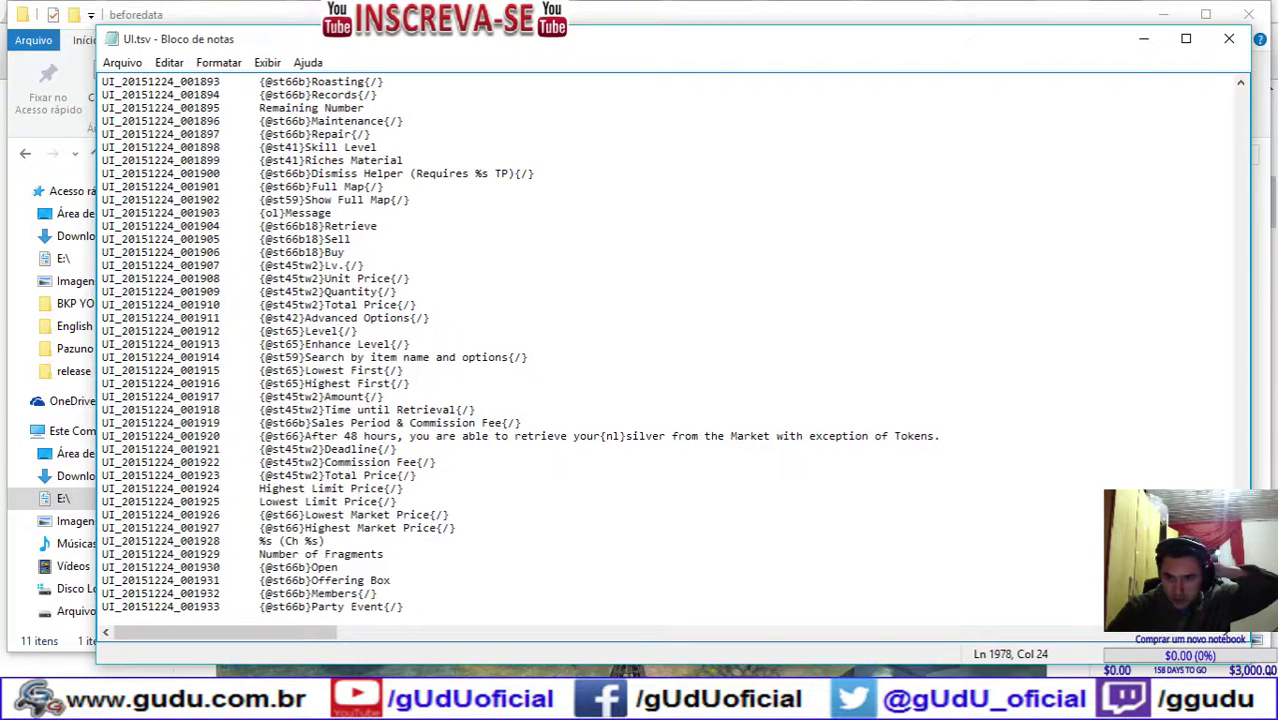
{"action": "scroll", "coordinate": [640, 340], "scroll_direction": "up", "scroll_amount": 20}
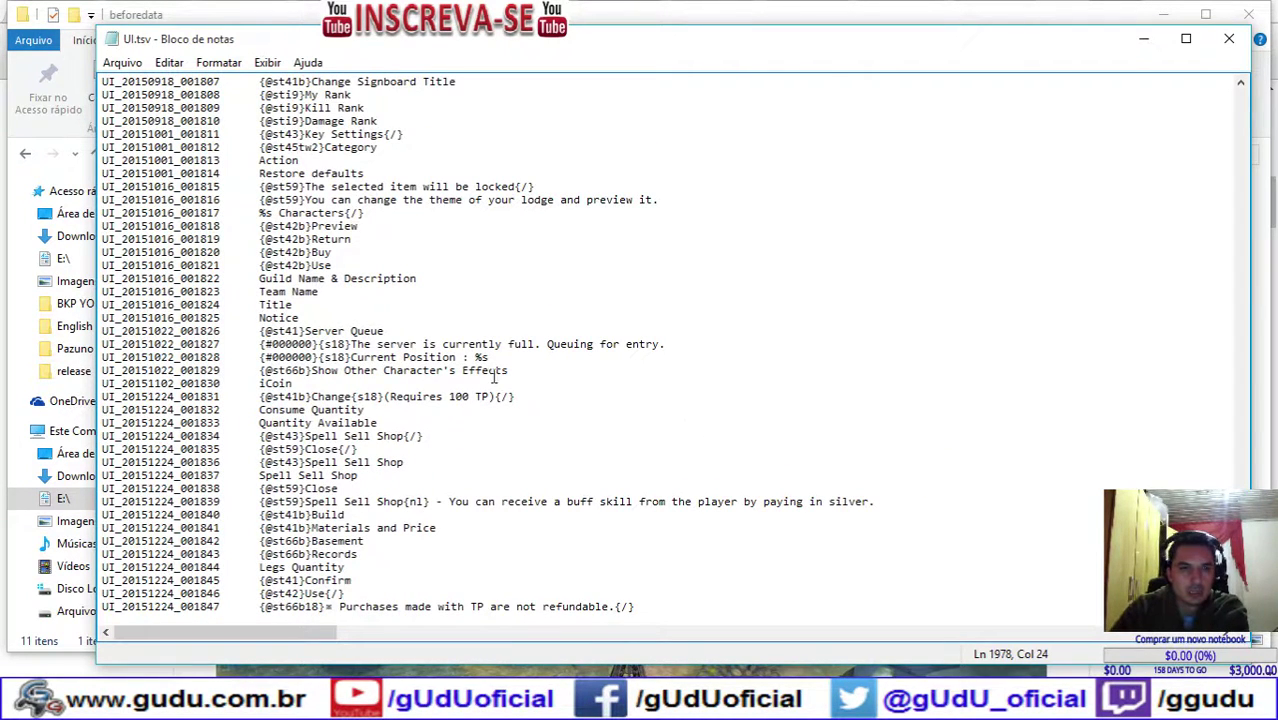
{"action": "left_click_drag", "start_coordinate": [700, 343], "coordinate": [298, 345]}
{"action": "left_click_drag", "start_coordinate": [497, 357], "coordinate": [313, 357]}
{"action": "left_click", "coordinate": [443, 370]}
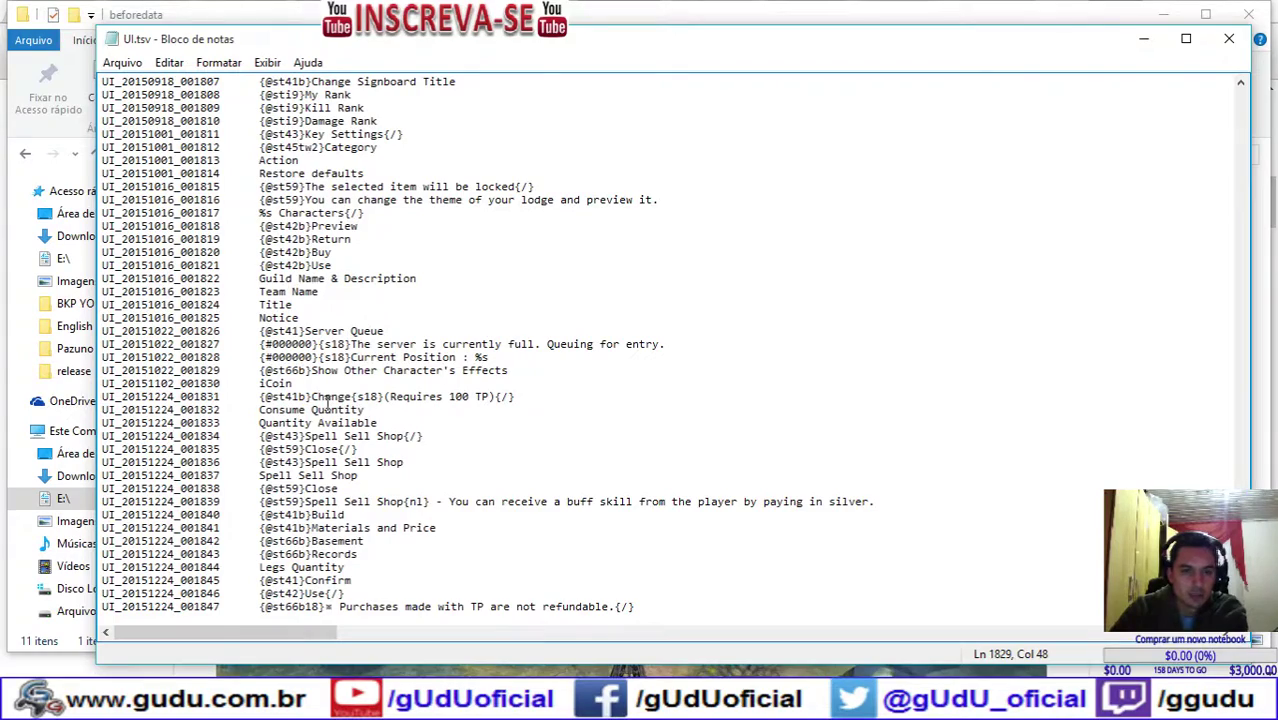
Step: Examine the earlier UI.tsv entries on dungeons, team battles, graphics and parties back to the file's start, and close the file
{"action": "scroll", "coordinate": [327, 402], "scroll_direction": "up", "scroll_amount": 8}
{"action": "scroll", "coordinate": [327, 403], "scroll_direction": "up", "scroll_amount": 7}
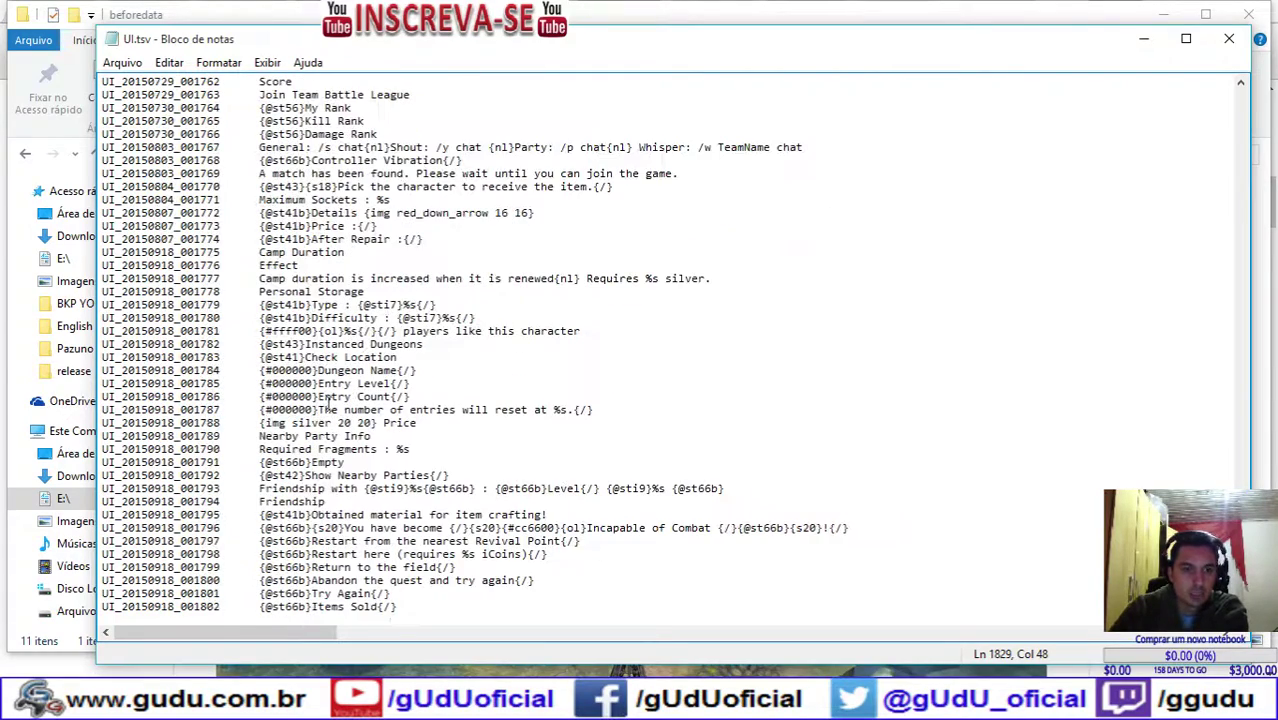
{"action": "scroll", "coordinate": [327, 403], "scroll_direction": "up", "scroll_amount": 15}
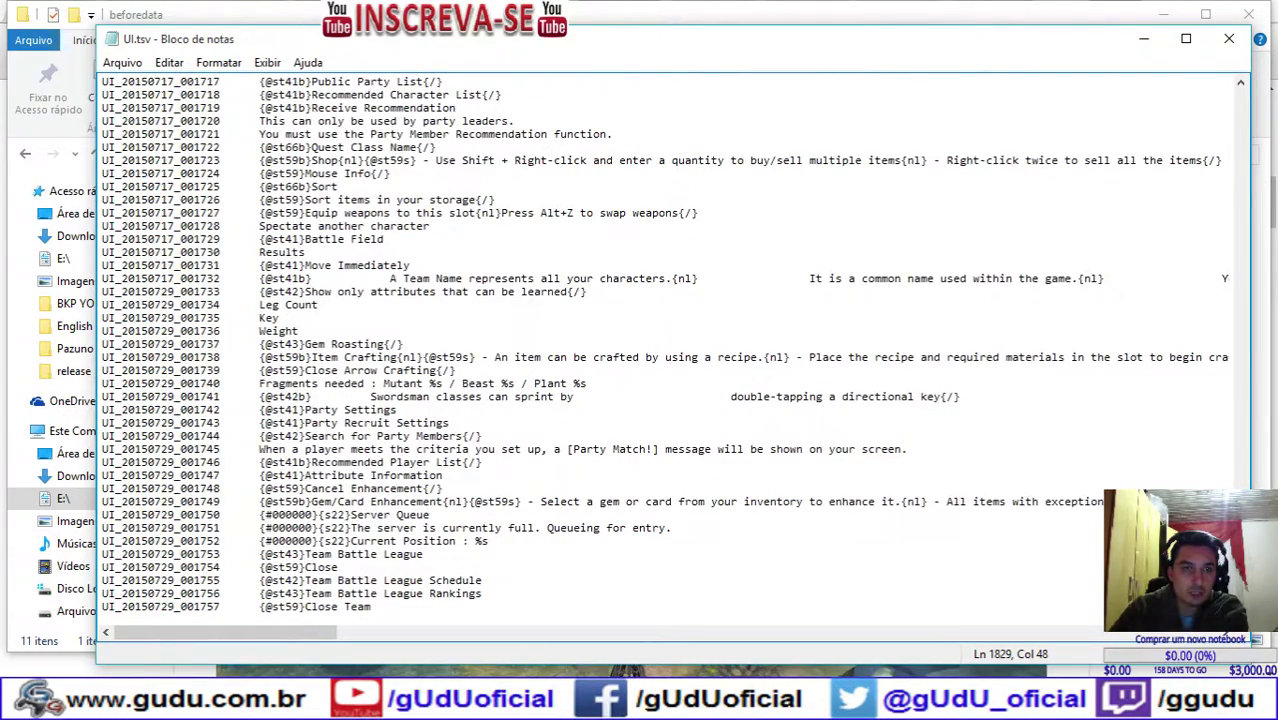
{"action": "scroll", "coordinate": [327, 403], "scroll_direction": "up", "scroll_amount": 20}
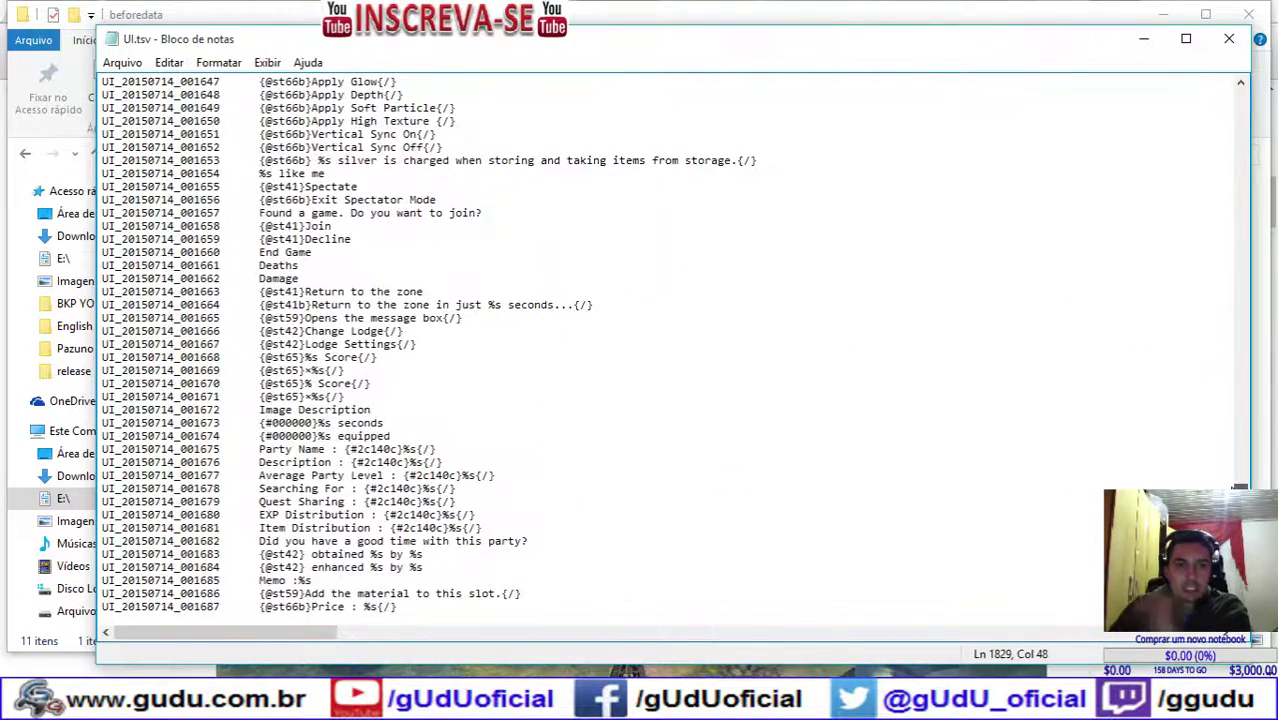
{"action": "scroll", "coordinate": [327, 403], "scroll_direction": "up", "scroll_amount": 3}
{"action": "scroll", "coordinate": [1238, 485], "scroll_direction": "up", "scroll_amount": 11}
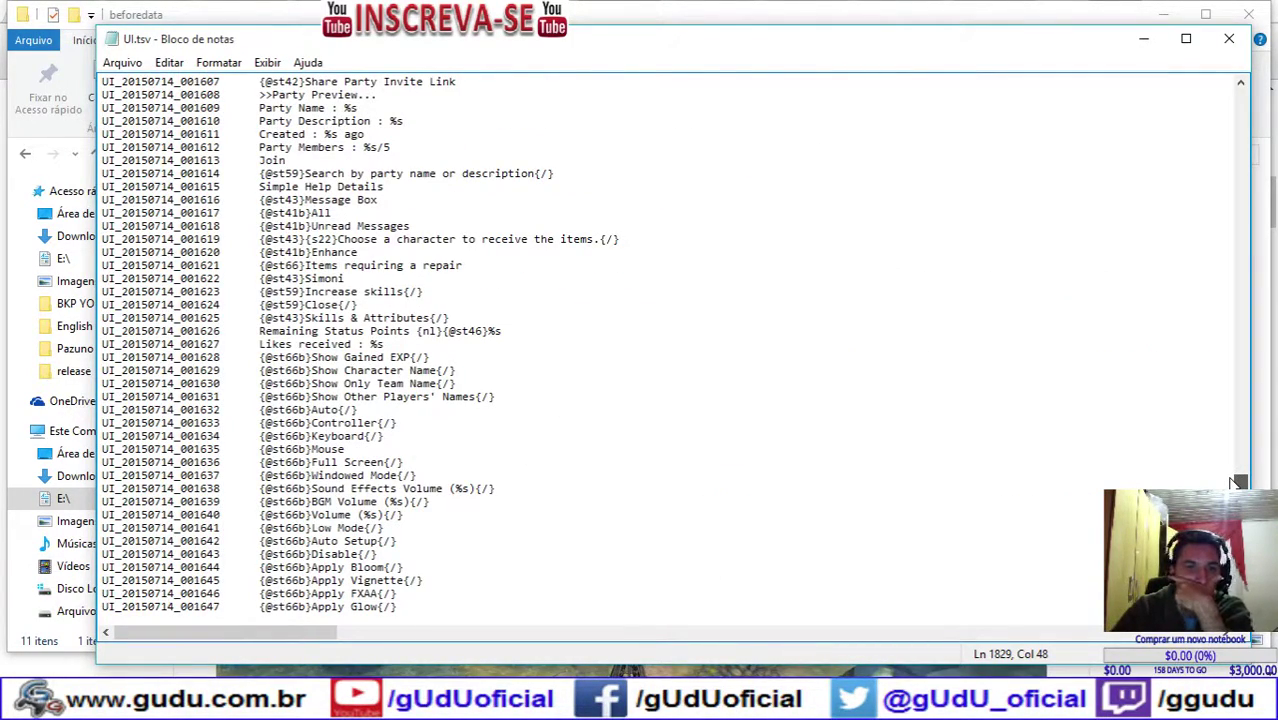
{"action": "scroll", "coordinate": [1238, 483], "scroll_direction": "up", "scroll_amount": 17}
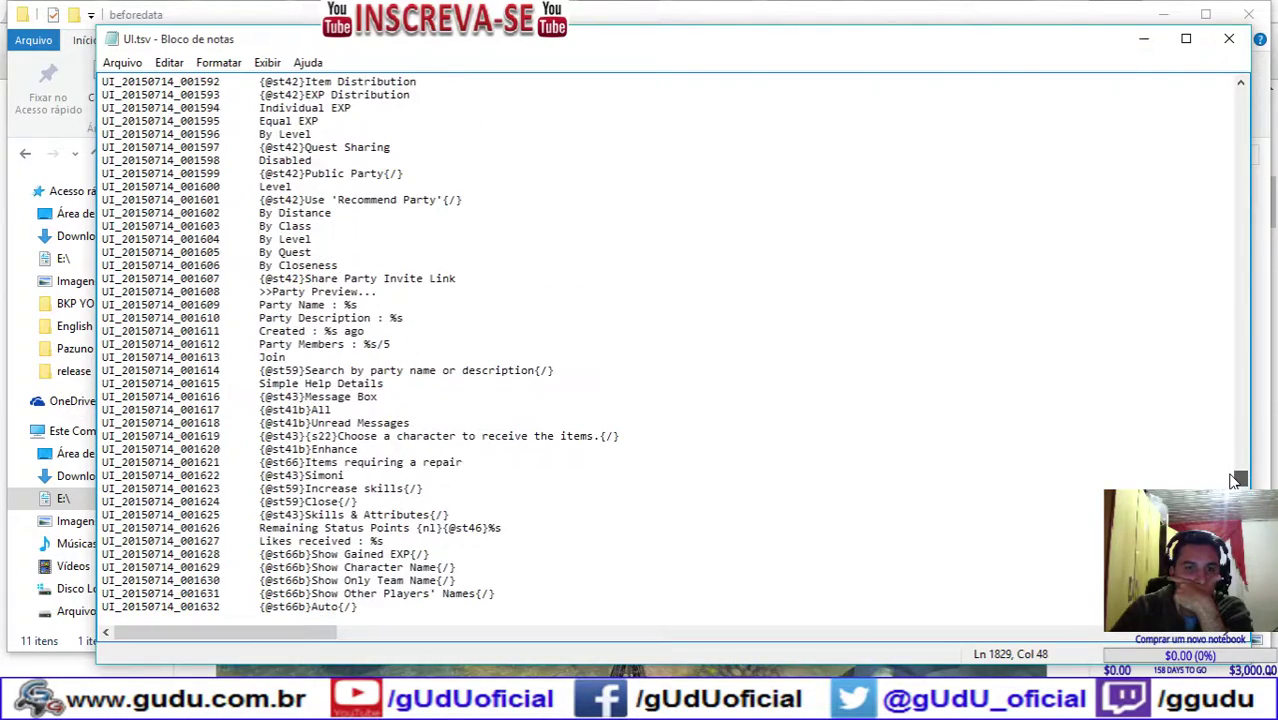
{"action": "left_click_drag", "start_coordinate": [1236, 472], "coordinate": [1184, 37]}
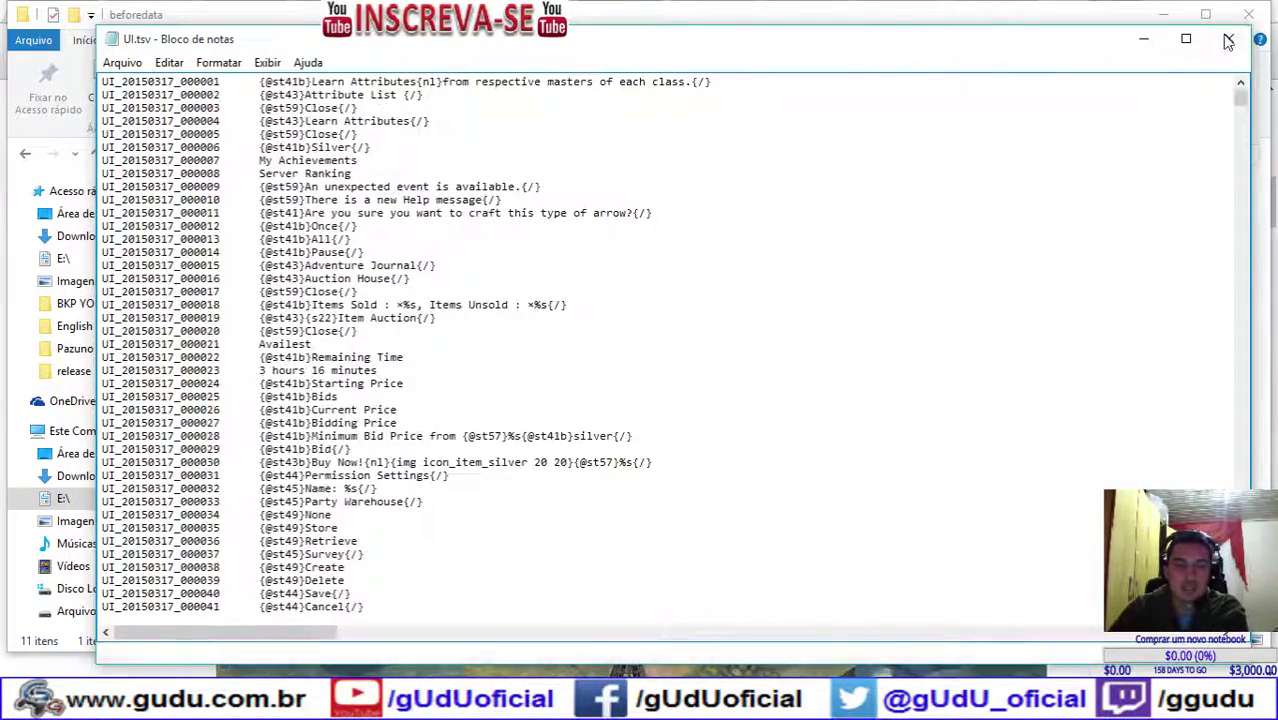
{"action": "left_click", "coordinate": [1229, 38]}
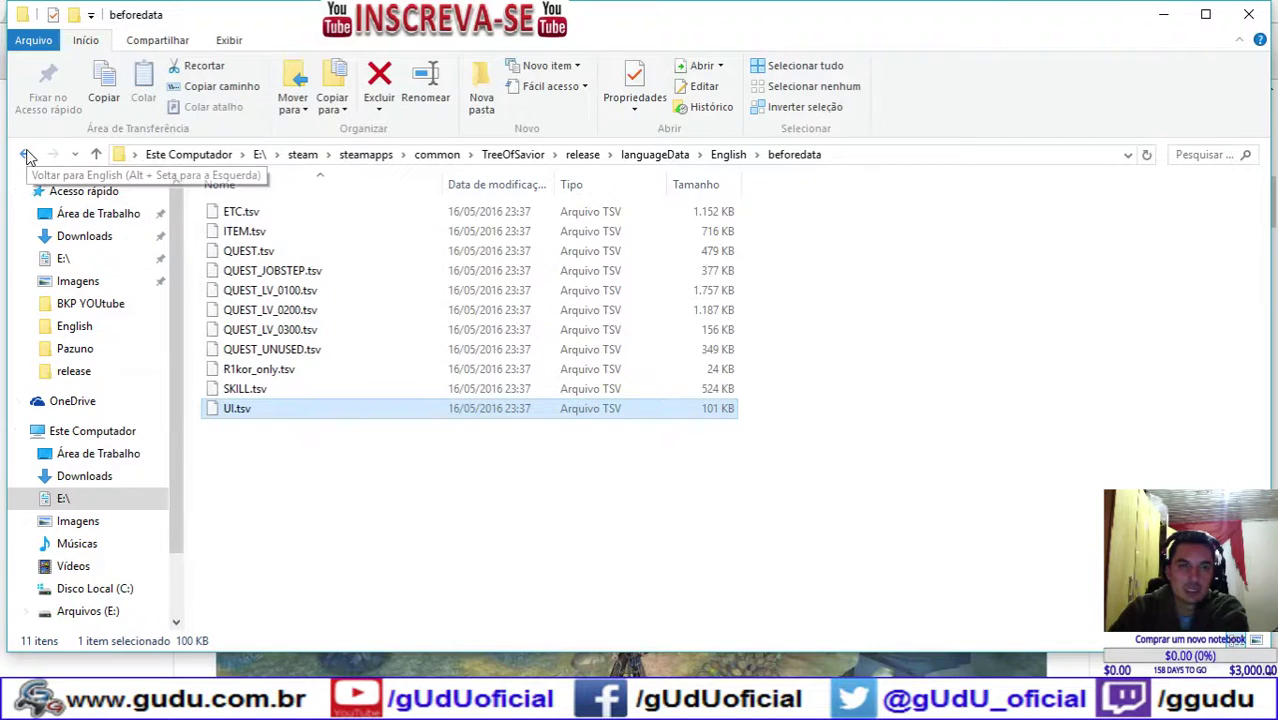
Step: Go back from beforedata to the release folder and look through its files down to the end of the list
{"action": "left_click", "coordinate": [28, 158]}
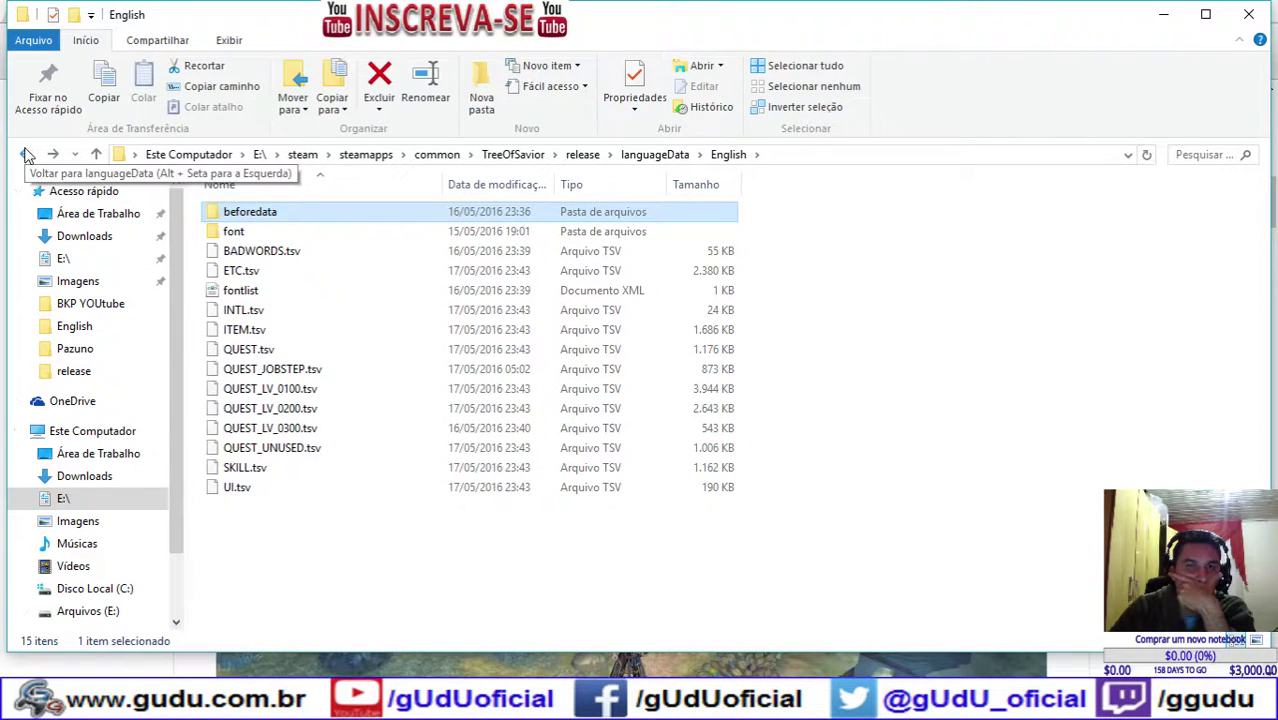
{"action": "left_click", "coordinate": [27, 156]}
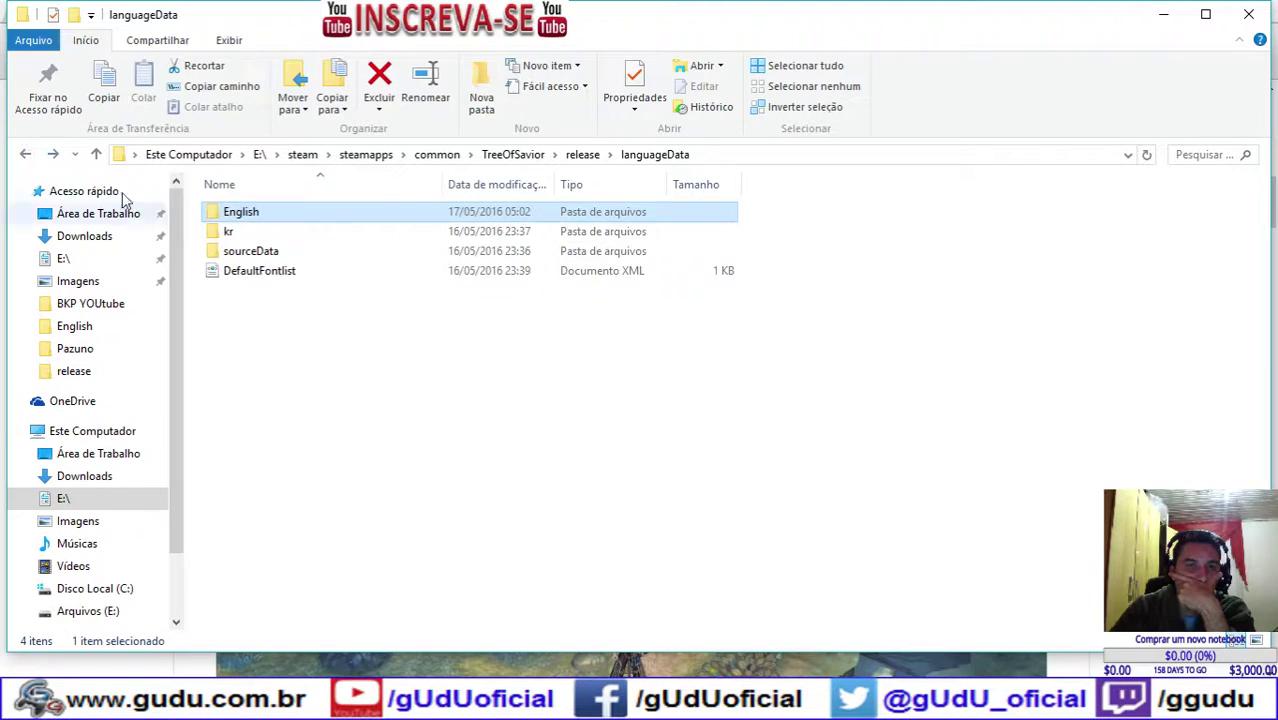
{"action": "left_click", "coordinate": [27, 158]}
{"action": "scroll", "coordinate": [355, 330], "scroll_direction": "down", "scroll_amount": 5}
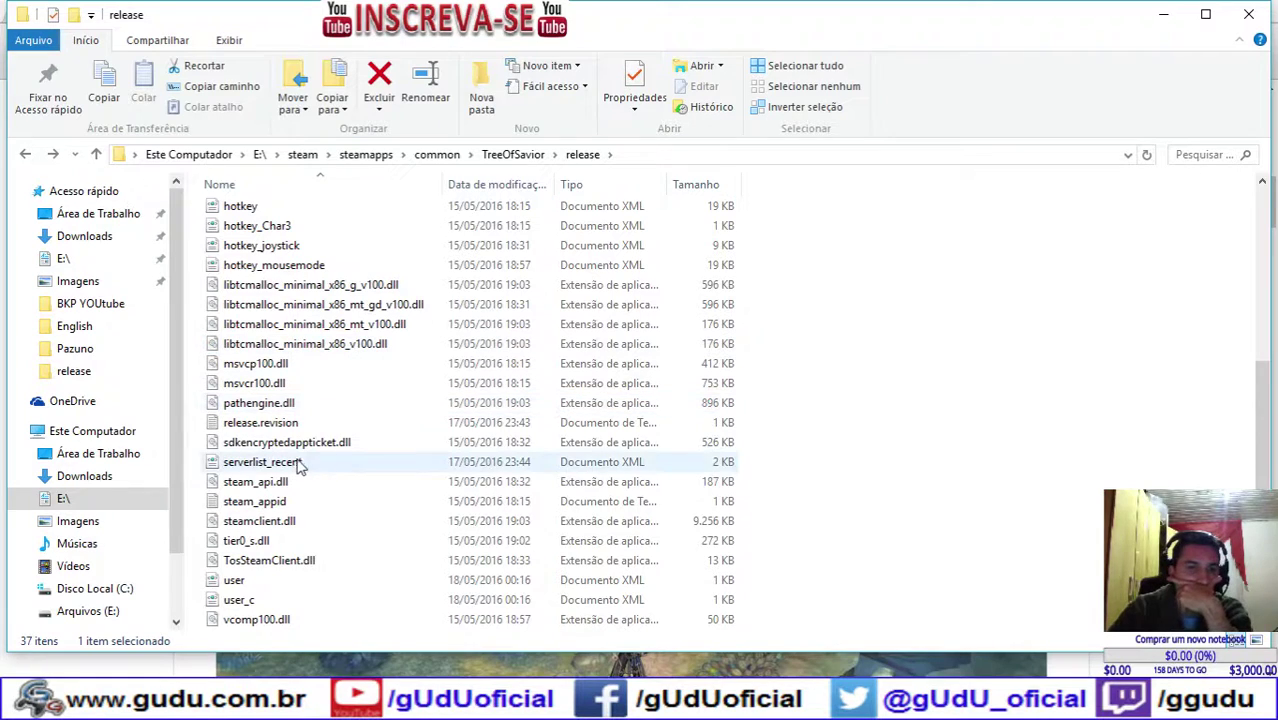
Step: Switch to the Tree of Savior Lua Mods page on GitHub and open its latest release from the Download section
{"action": "left_click", "coordinate": [341, 464]}
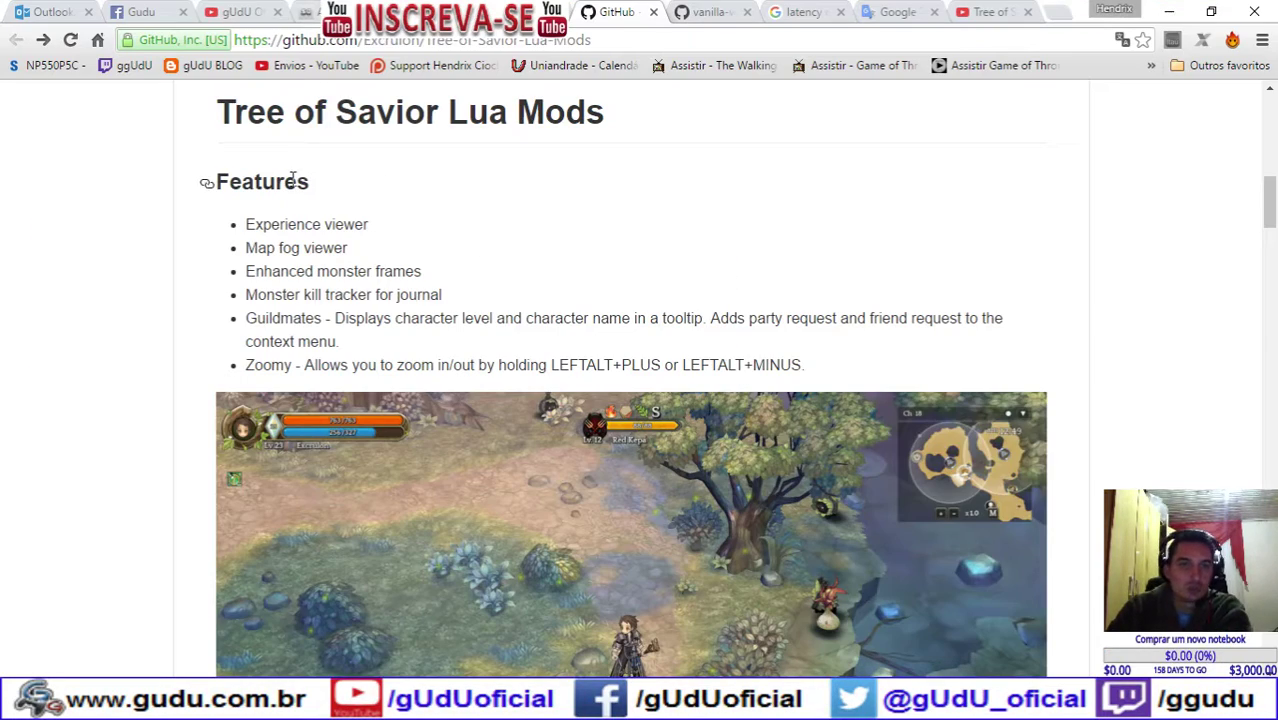
{"action": "scroll", "coordinate": [293, 180], "scroll_direction": "down", "scroll_amount": 20}
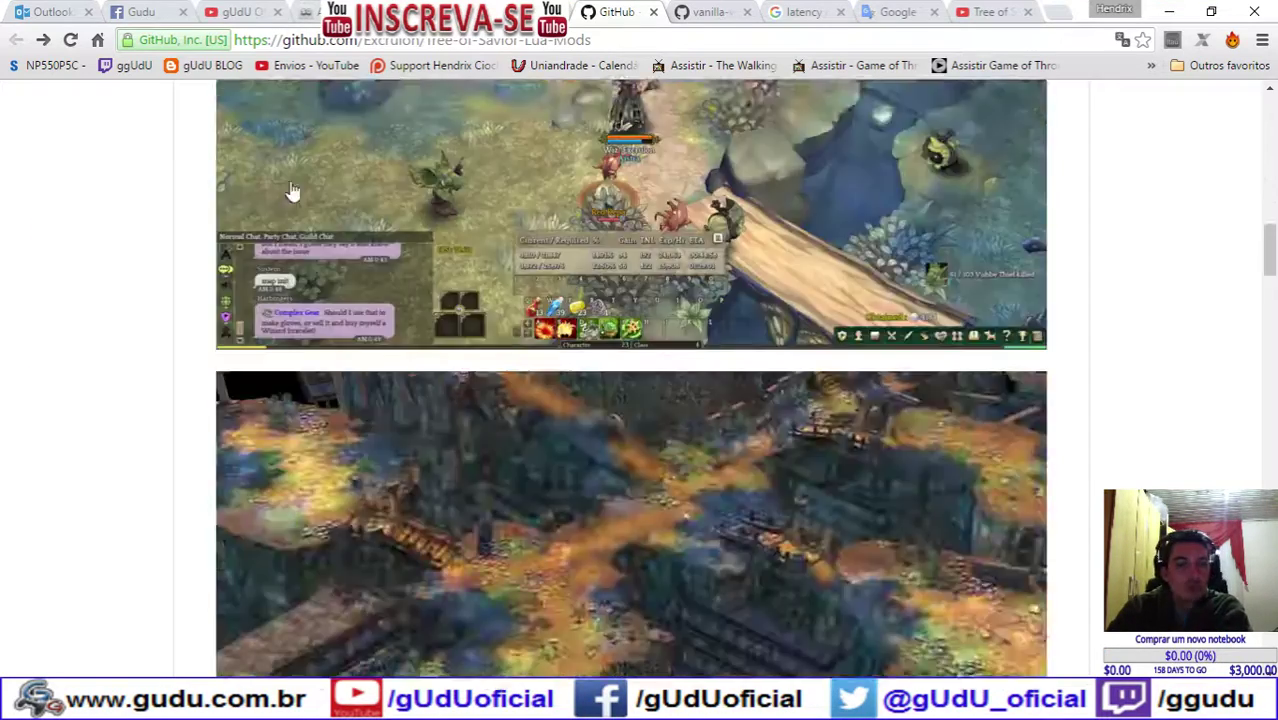
{"action": "scroll", "coordinate": [334, 190], "scroll_direction": "up", "scroll_amount": 2}
{"action": "scroll", "coordinate": [330, 272], "scroll_direction": "up", "scroll_amount": 2}
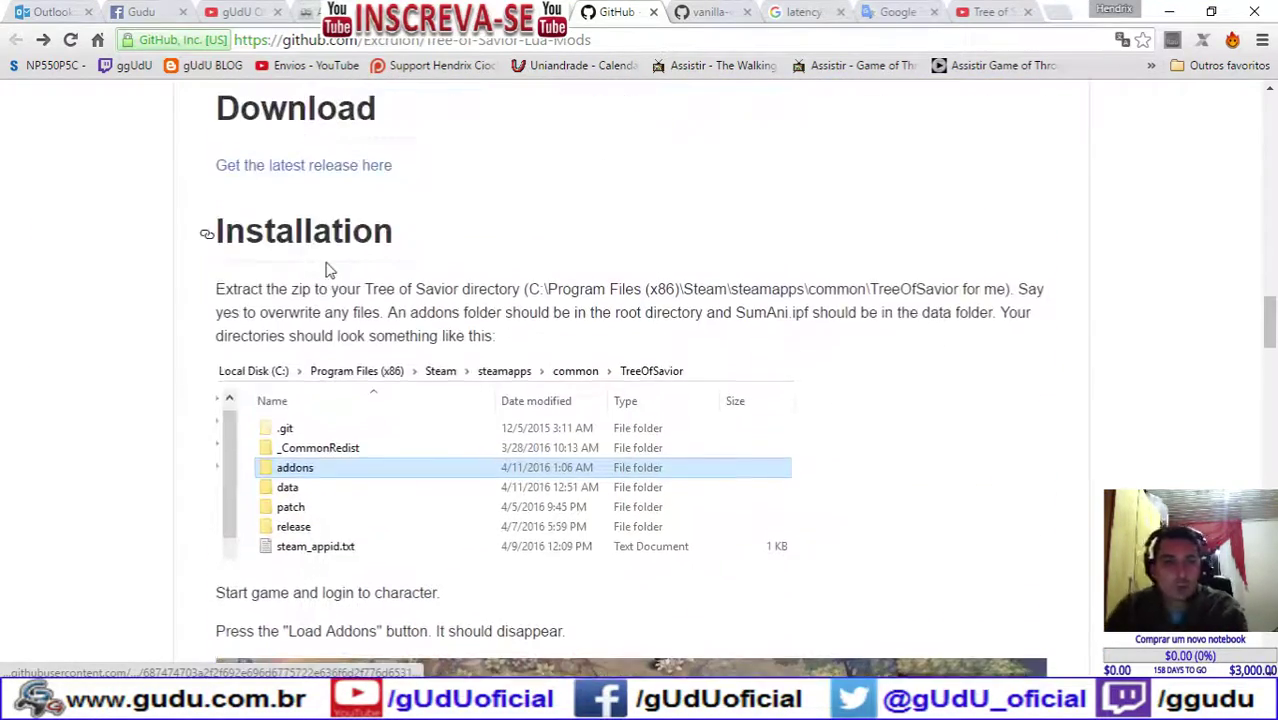
{"action": "left_click", "coordinate": [310, 168]}
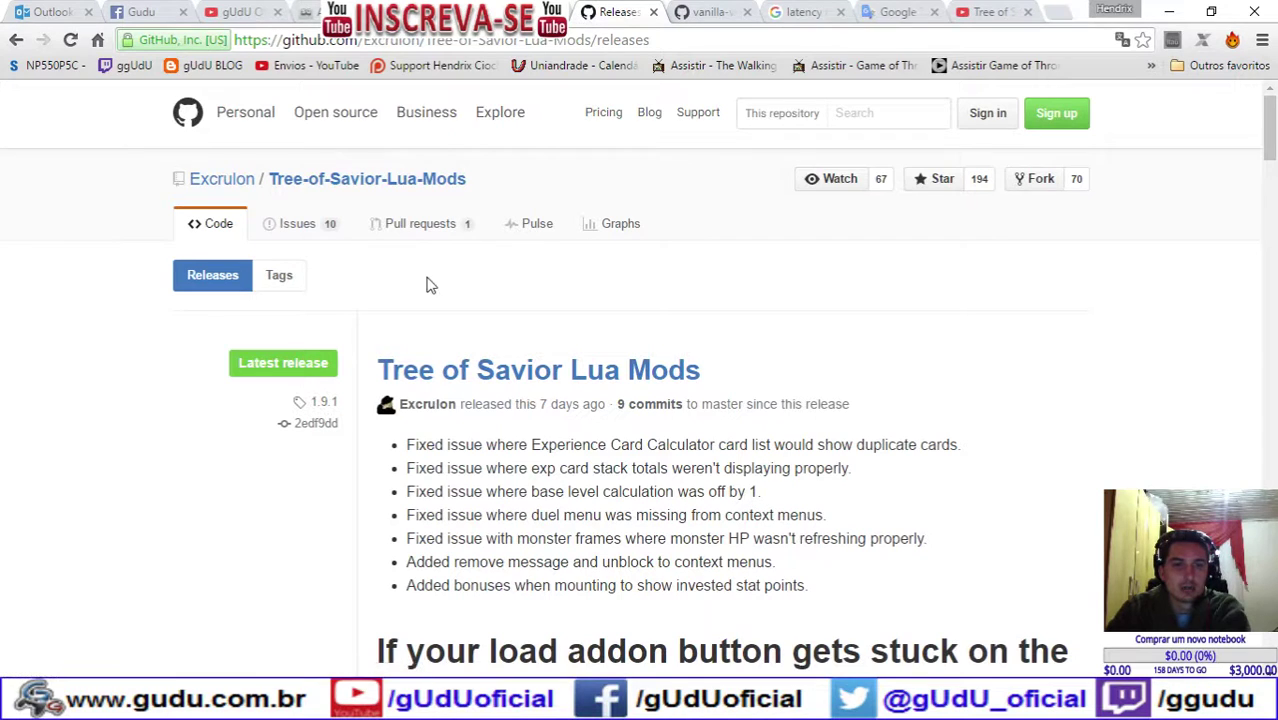
Step: Download the source code zip of Tree of Savior Lua Mods release 1.9.1 and open the downloaded archive
{"action": "scroll", "coordinate": [440, 311], "scroll_direction": "down", "scroll_amount": 8}
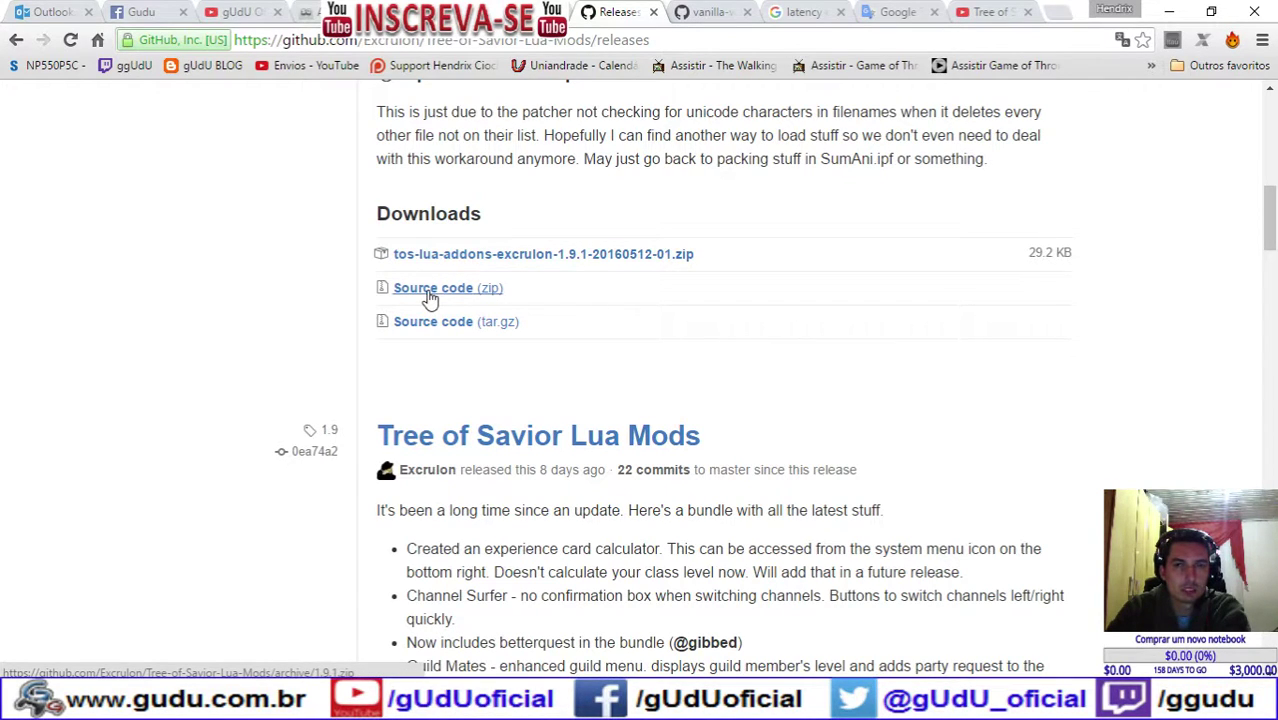
{"action": "left_click", "coordinate": [430, 290]}
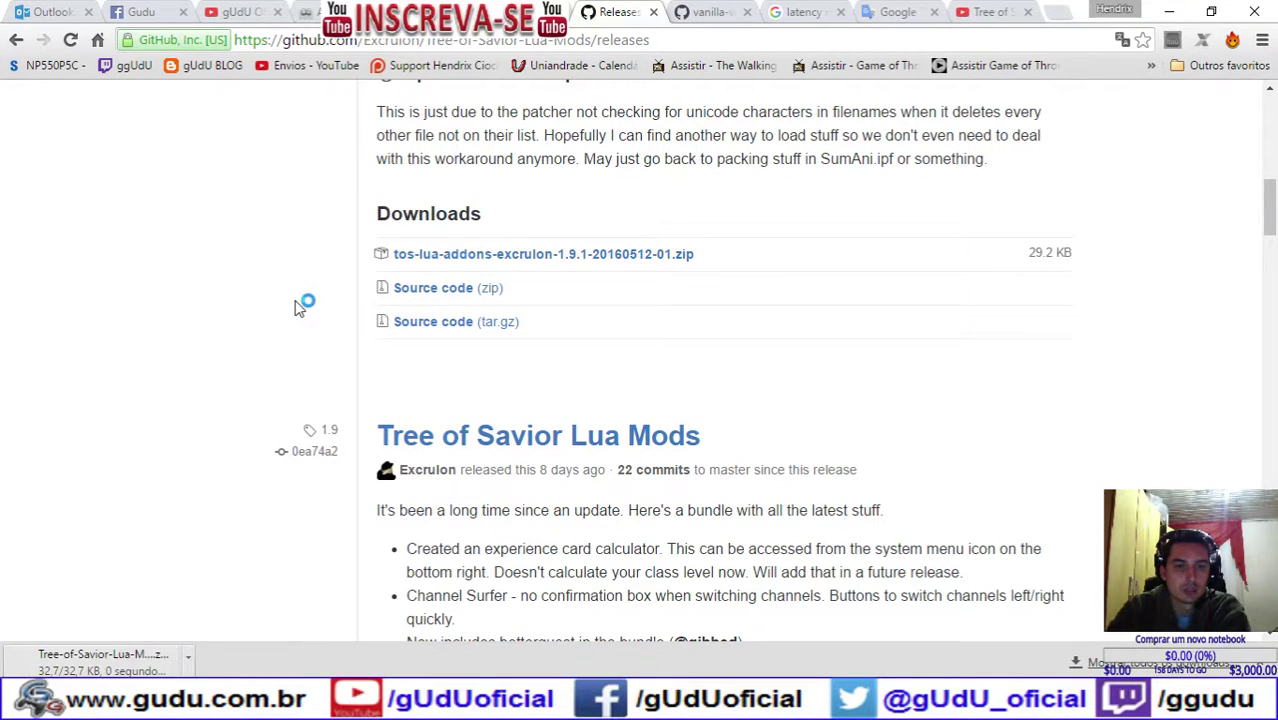
{"action": "left_click", "coordinate": [188, 661]}
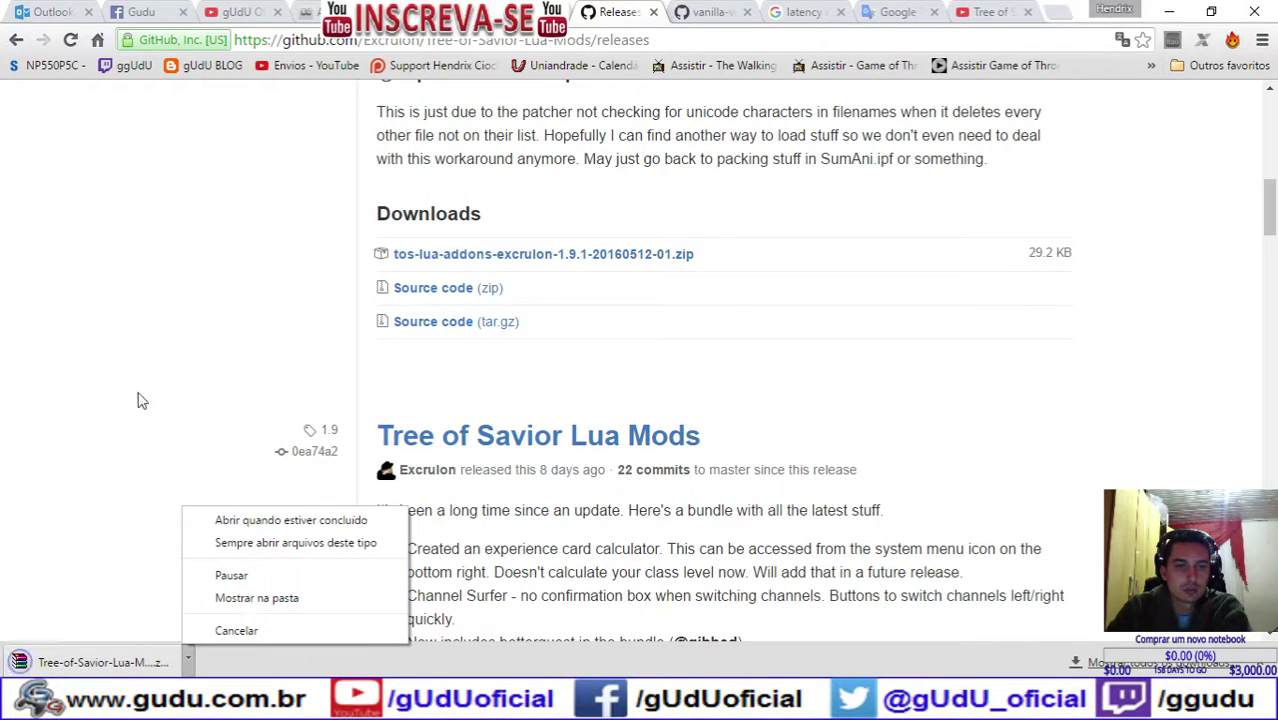
{"action": "left_click", "coordinate": [104, 635]}
{"action": "left_click", "coordinate": [94, 660]}
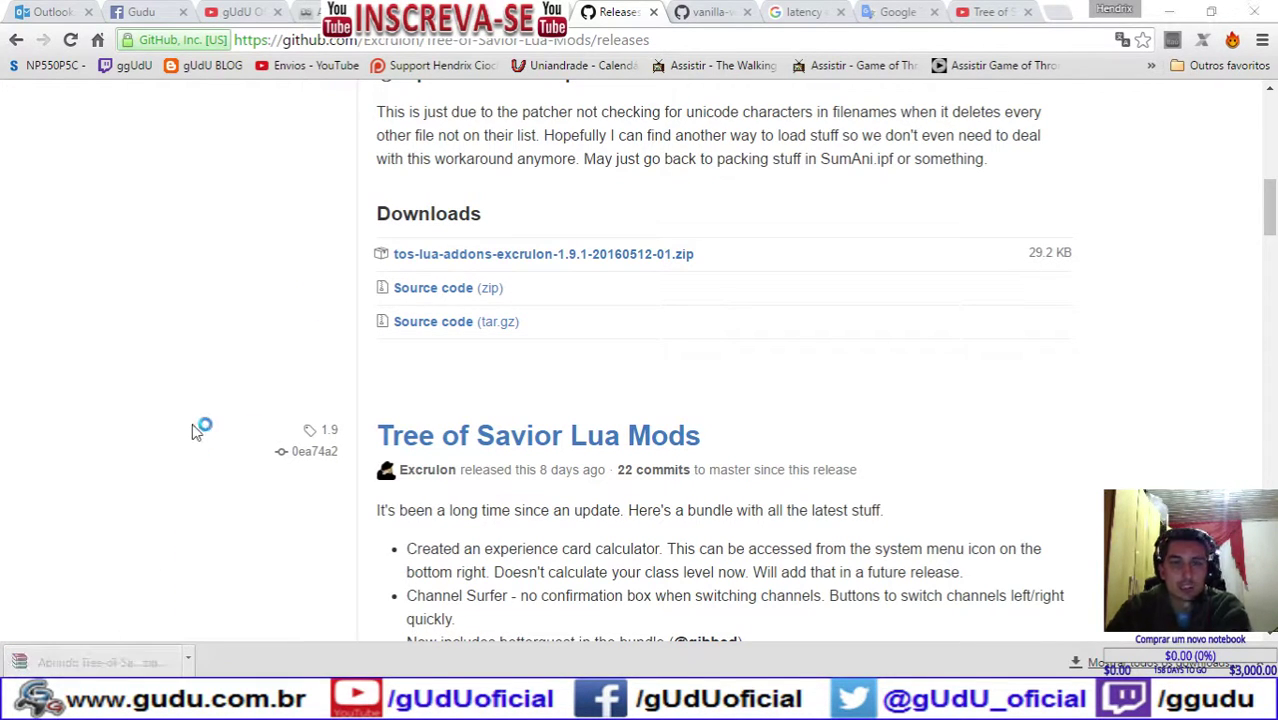
Step: Dismiss the WinRAR licence notice and open the Tree-of-Savior-Lua-Mods-1.9.1 folder inside the archive
{"action": "left_click", "coordinate": [238, 11]}
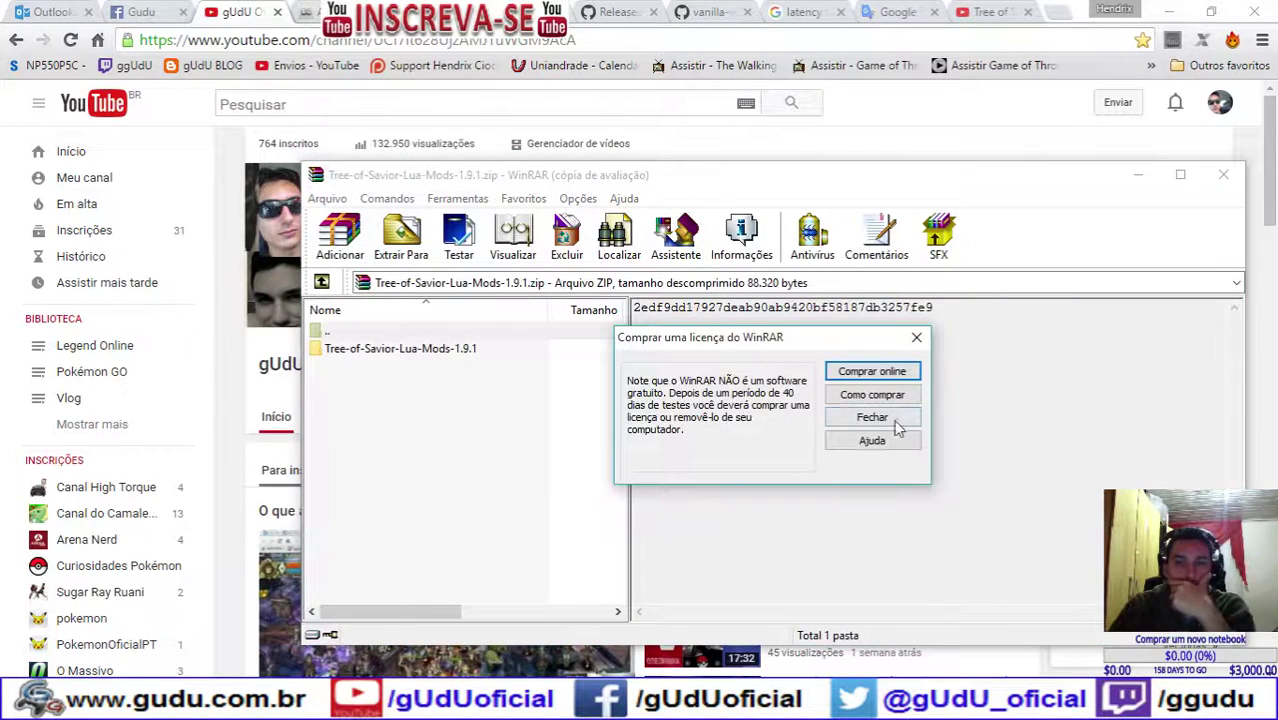
{"action": "left_click", "coordinate": [895, 424]}
{"action": "double_click", "coordinate": [465, 349]}
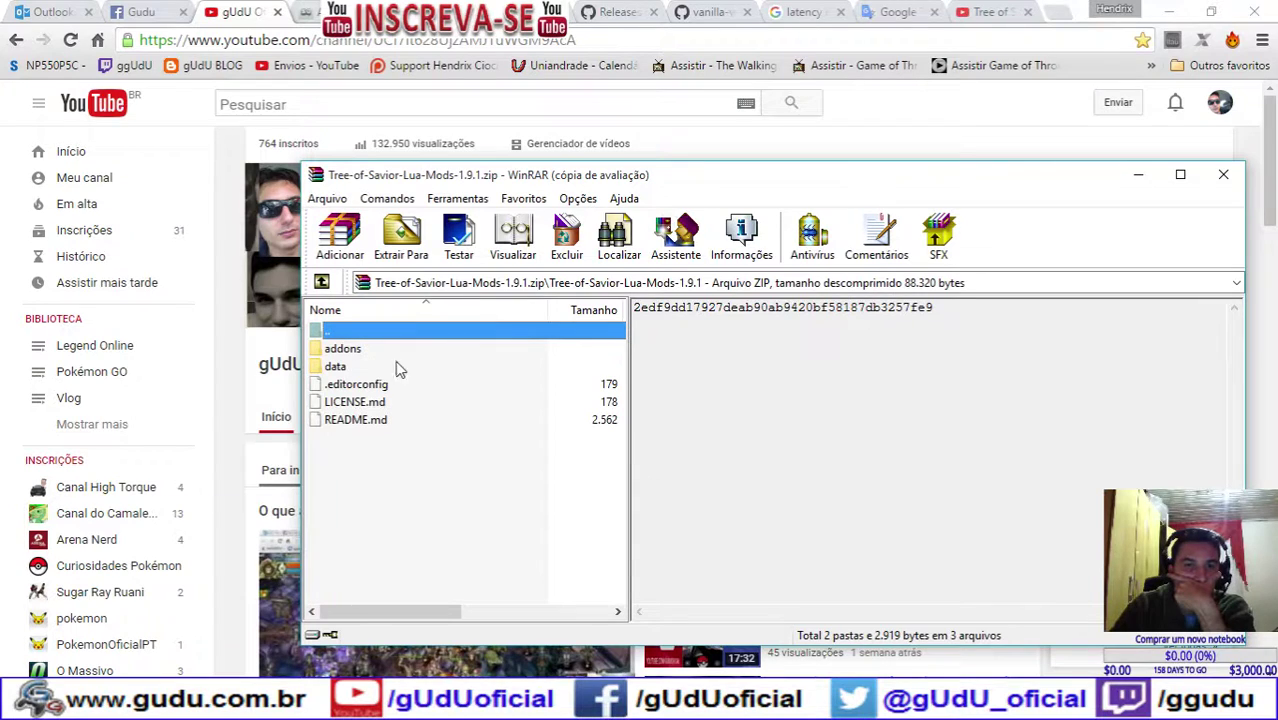
{"action": "left_click", "coordinate": [382, 384]}
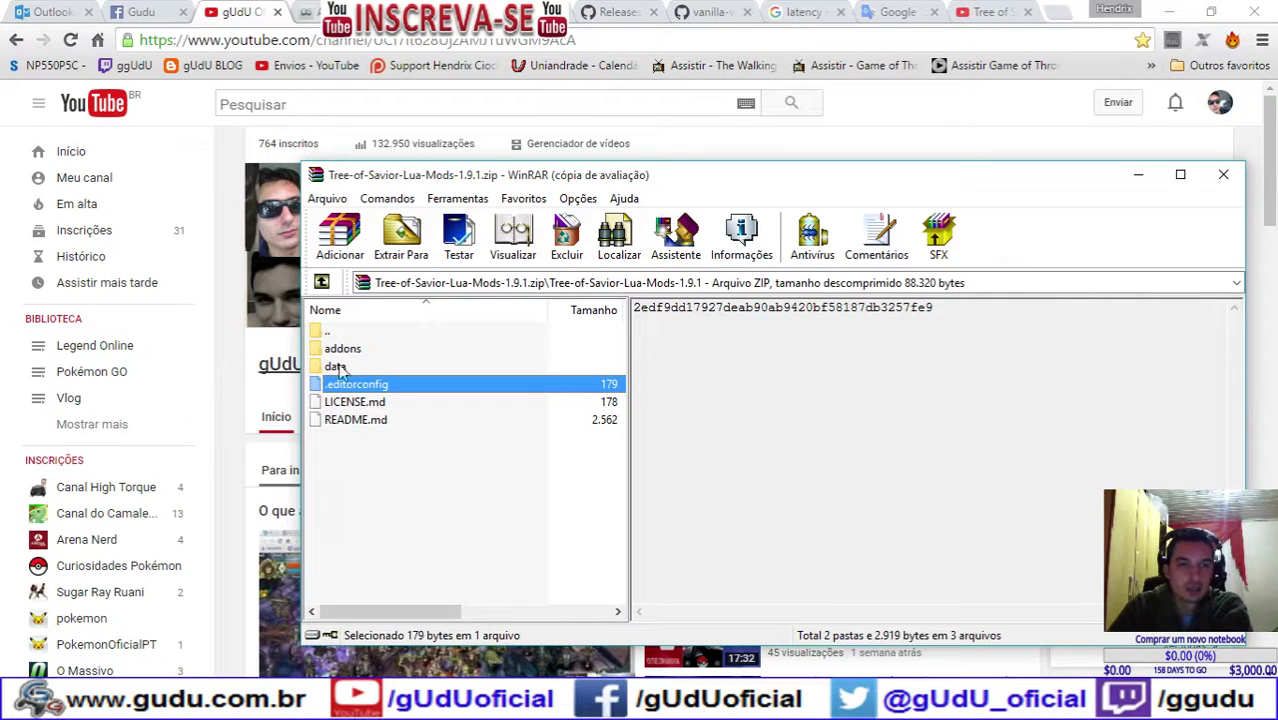
{"action": "double_click", "coordinate": [336, 367]}
{"action": "left_click", "coordinate": [418, 350]}
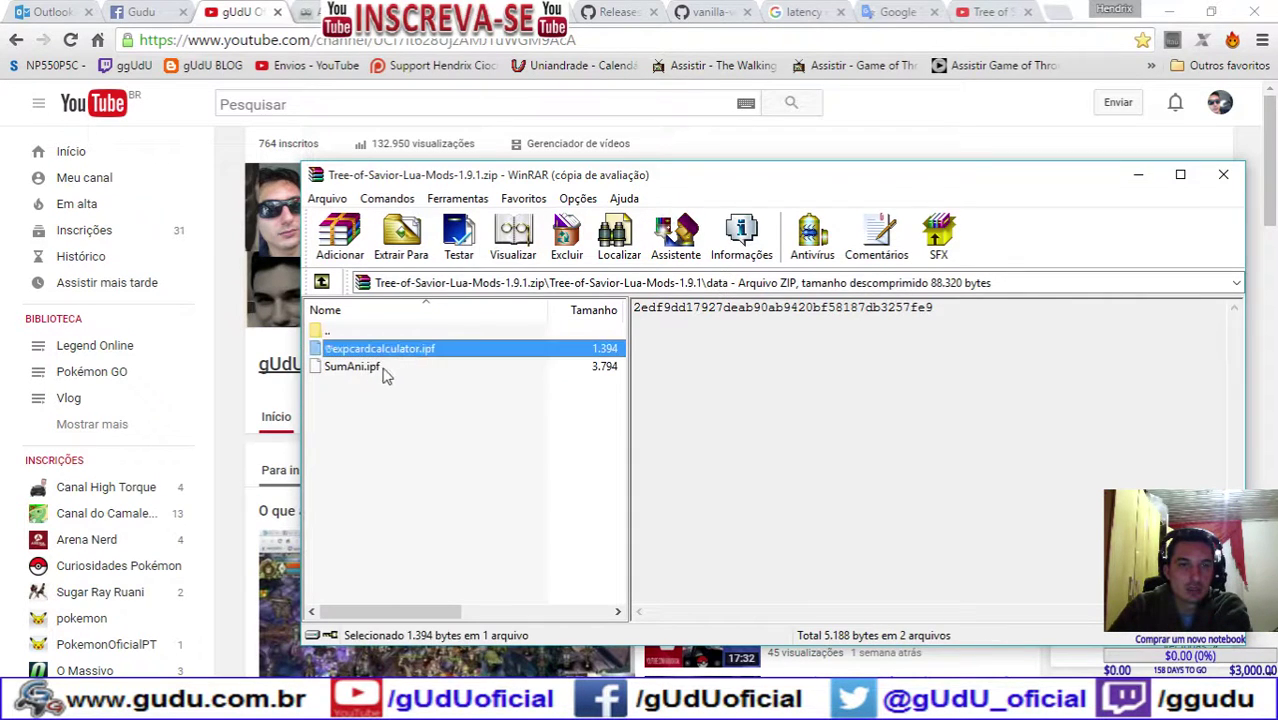
{"action": "left_click", "coordinate": [406, 370]}
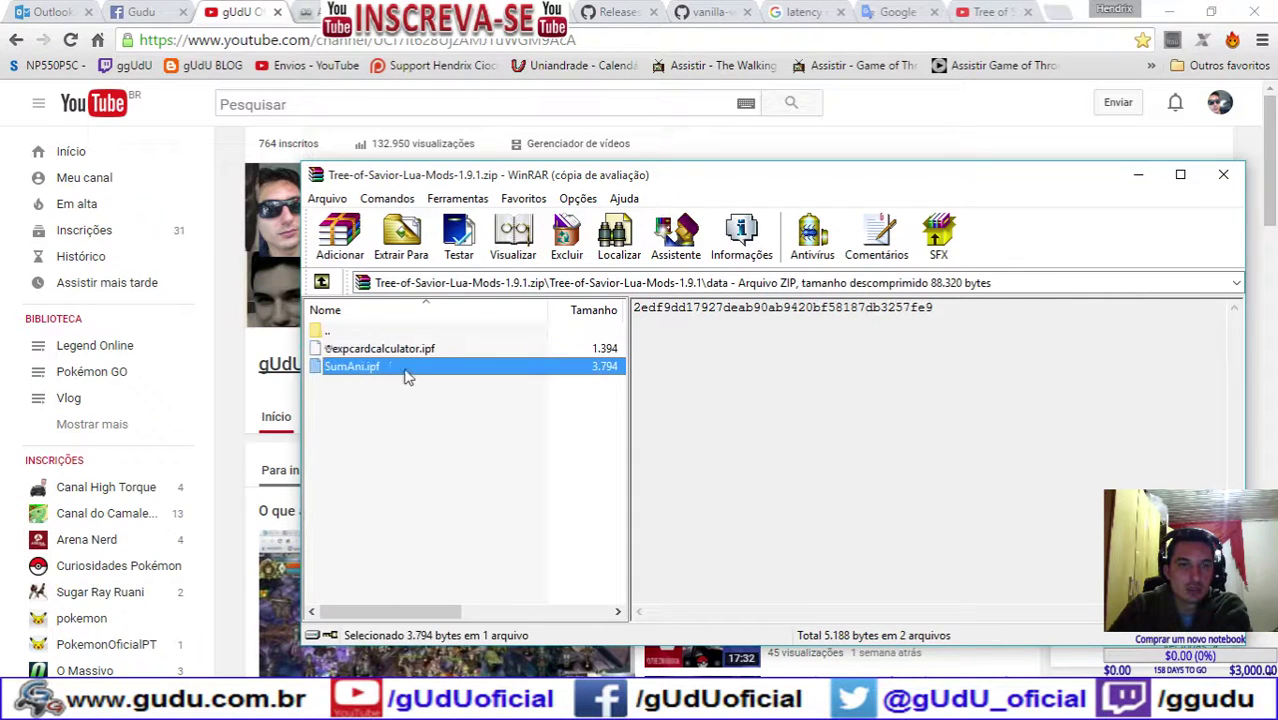
{"action": "left_click", "coordinate": [322, 282]}
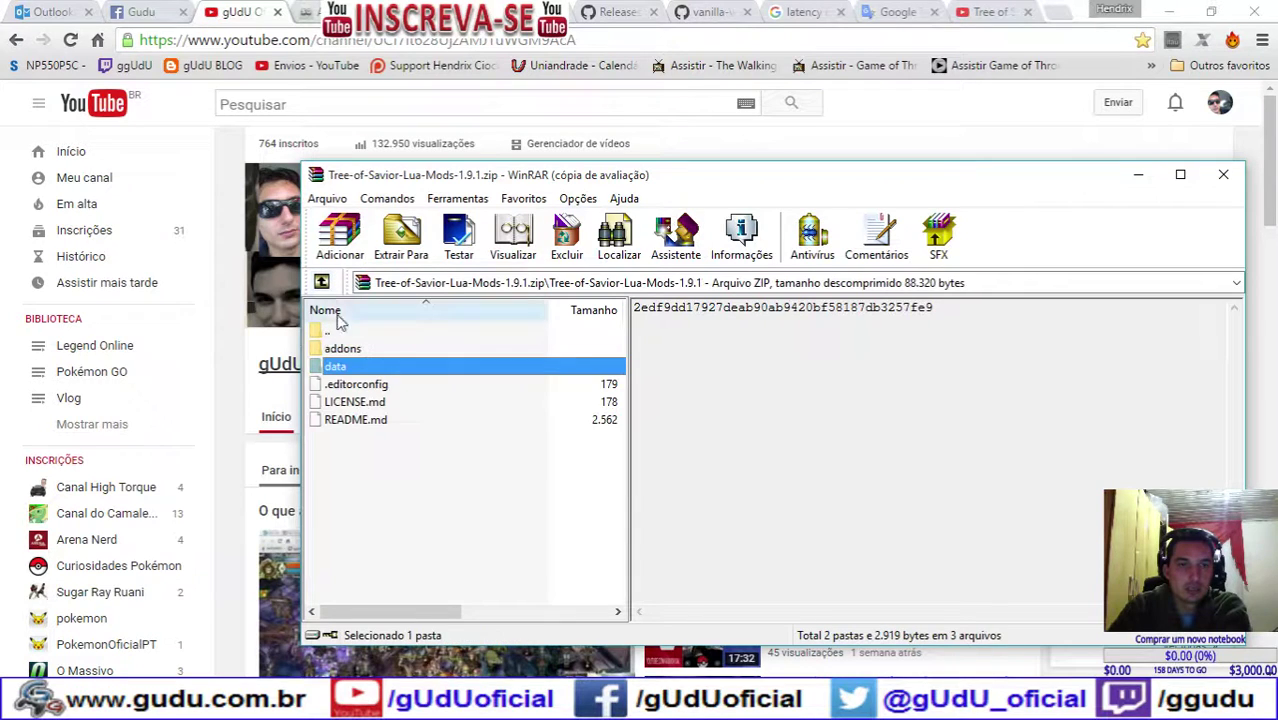
Step: Switch to File Explorer's TreeOfSavior release folder and go back to the beginning of its file list
{"action": "left_click", "coordinate": [378, 388]}
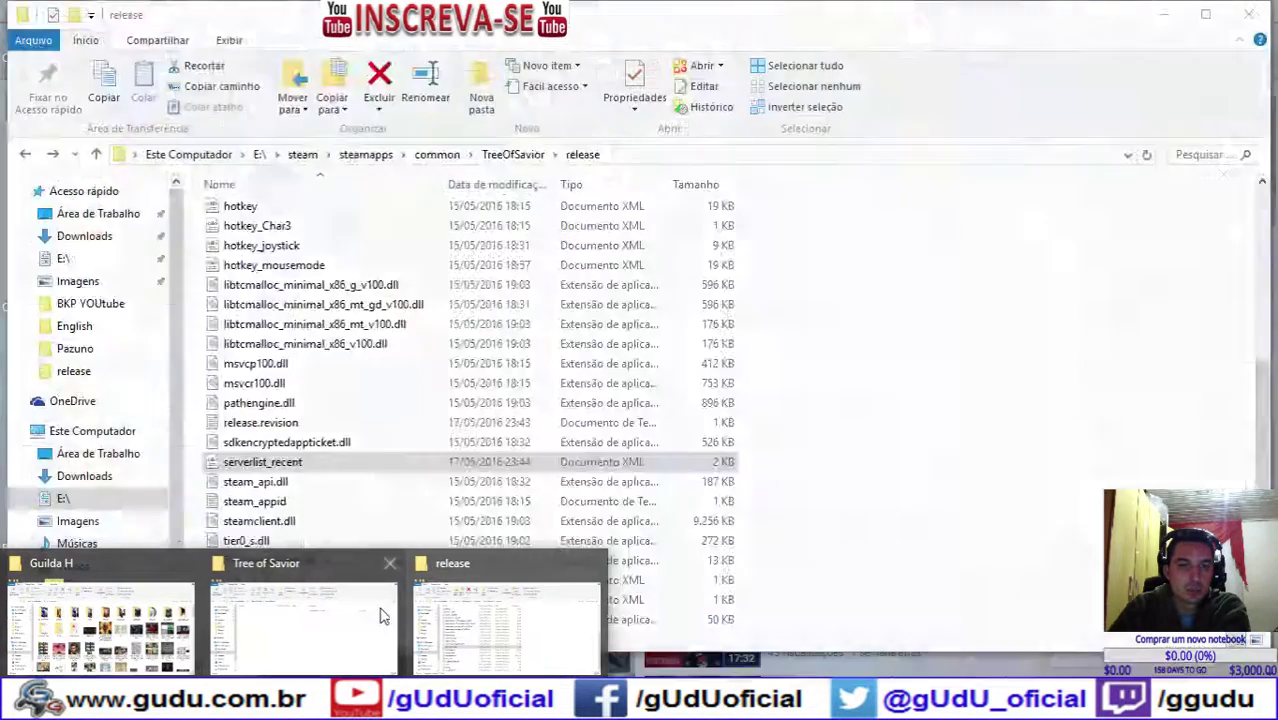
{"action": "left_click", "coordinate": [400, 607]}
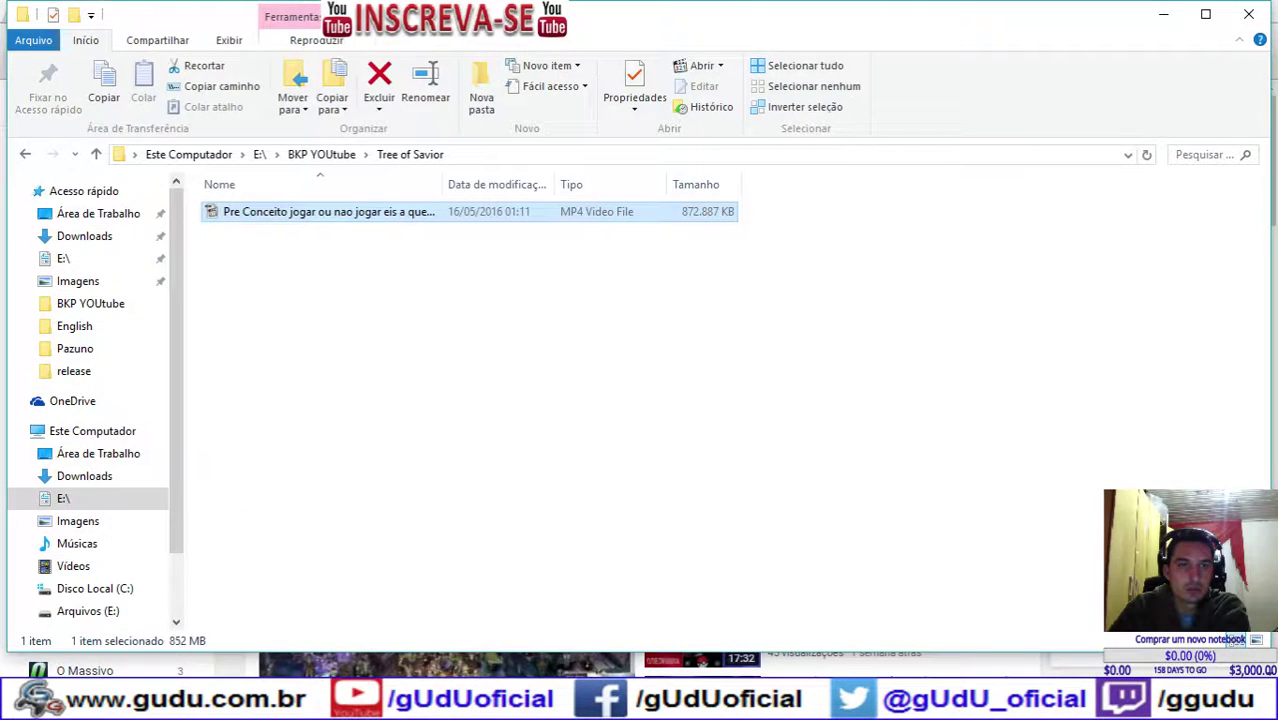
{"action": "left_click", "coordinate": [484, 630]}
{"action": "scroll", "coordinate": [432, 470], "scroll_direction": "up", "scroll_amount": 5}
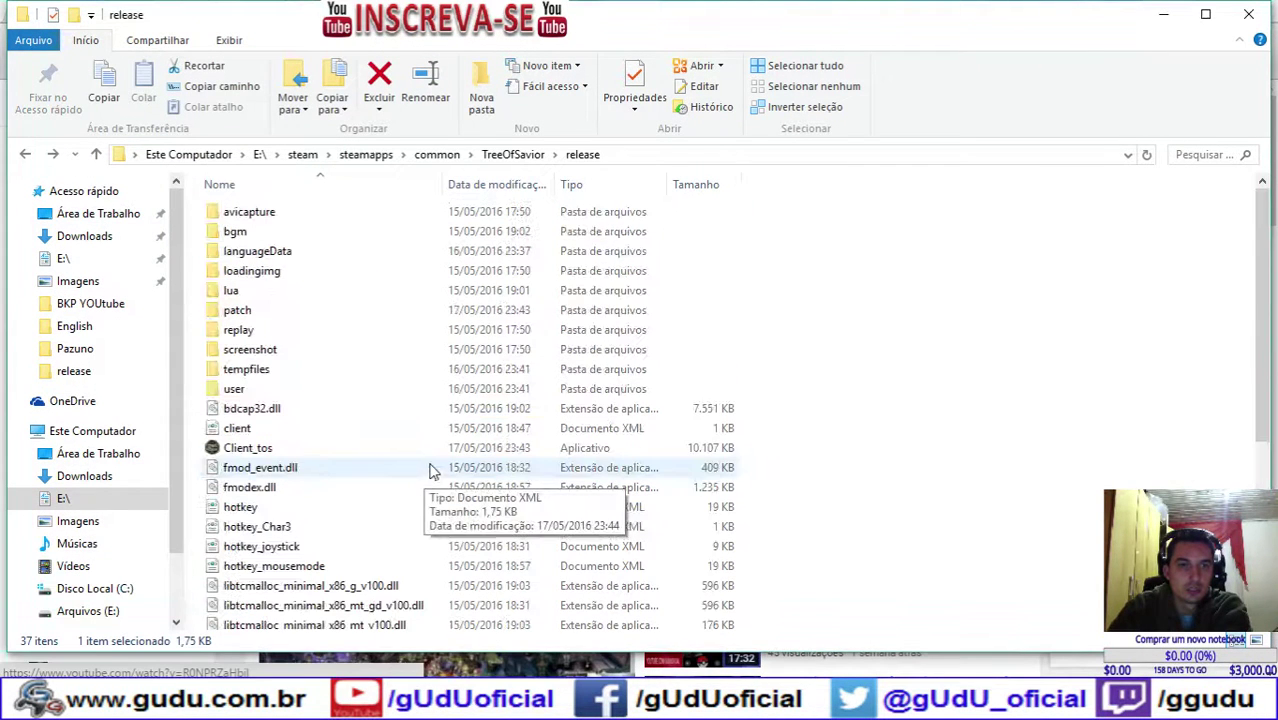